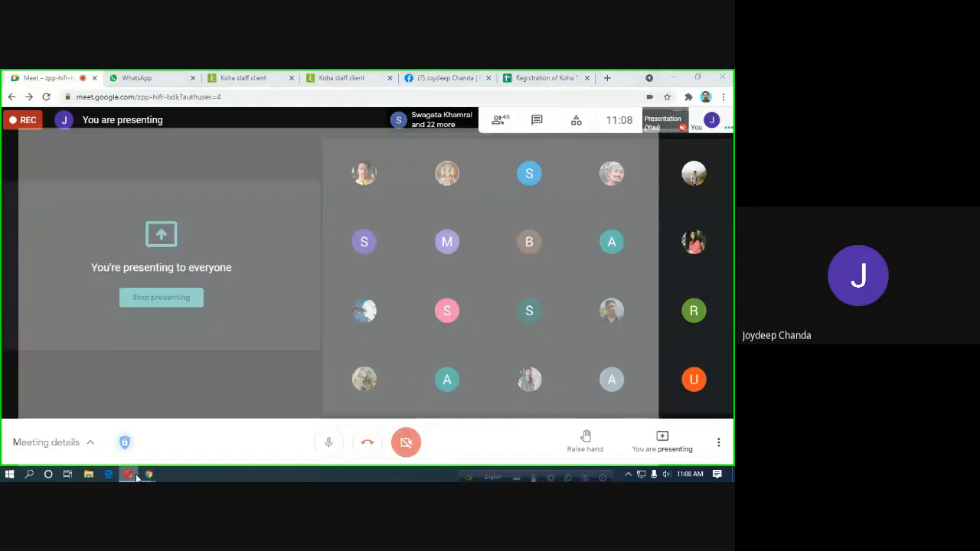
Bring the Opera window with the Koha staff client forward and scroll through the home page modules.
click(128, 474)
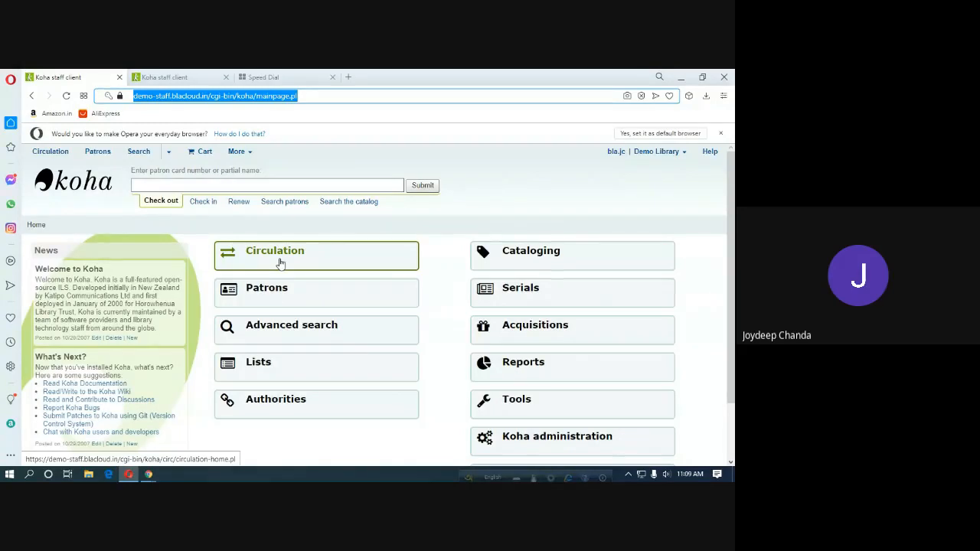
scroll(280, 263, up, 1)
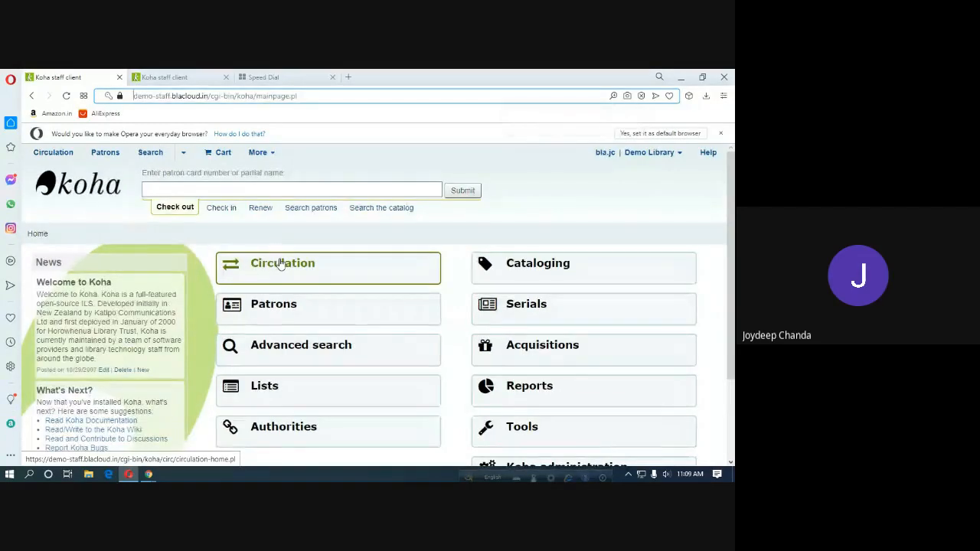
scroll(305, 258, down, 1)
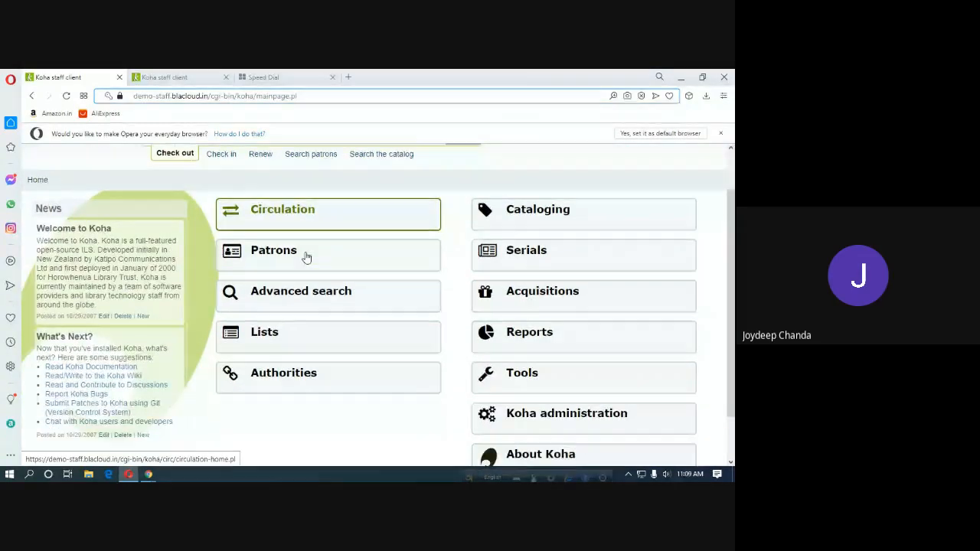
scroll(307, 258, down, 1)
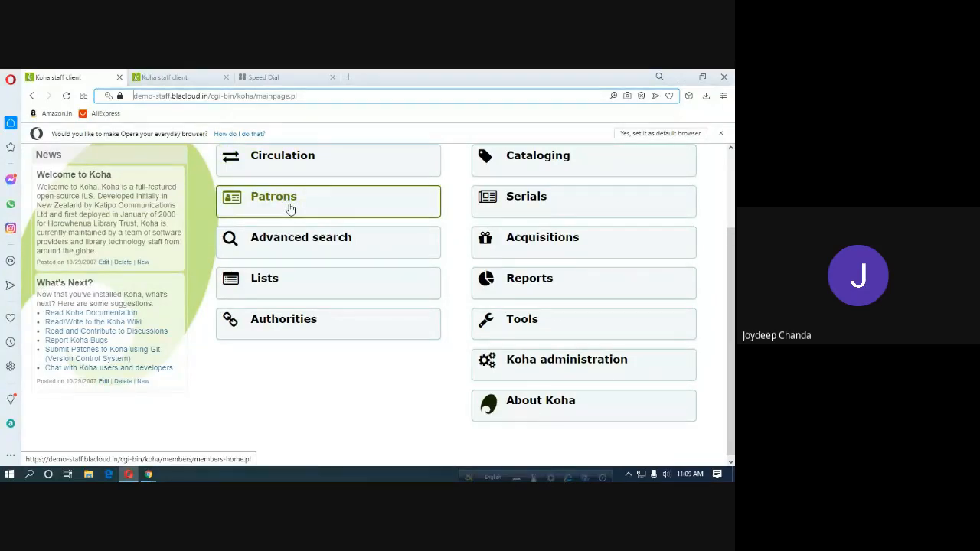
mouse_move(150, 474)
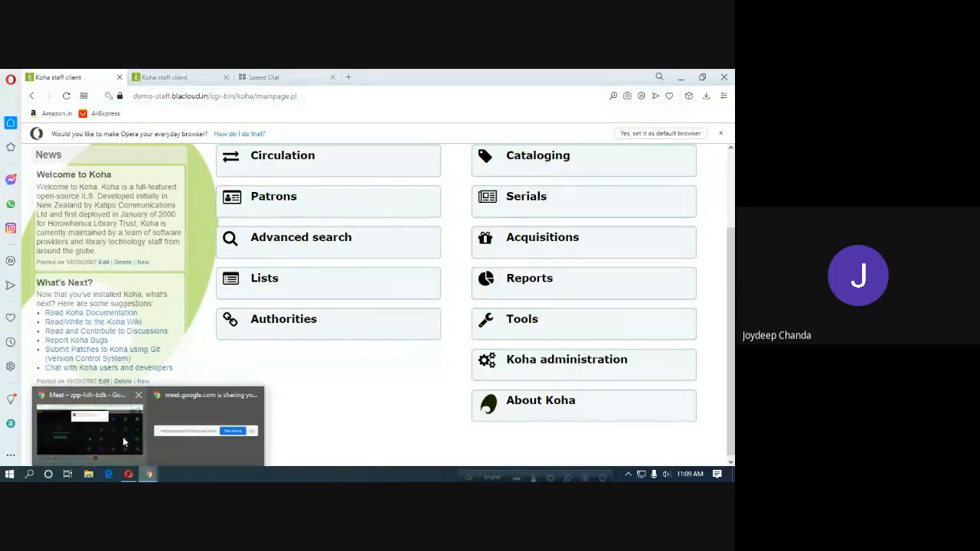
click(123, 436)
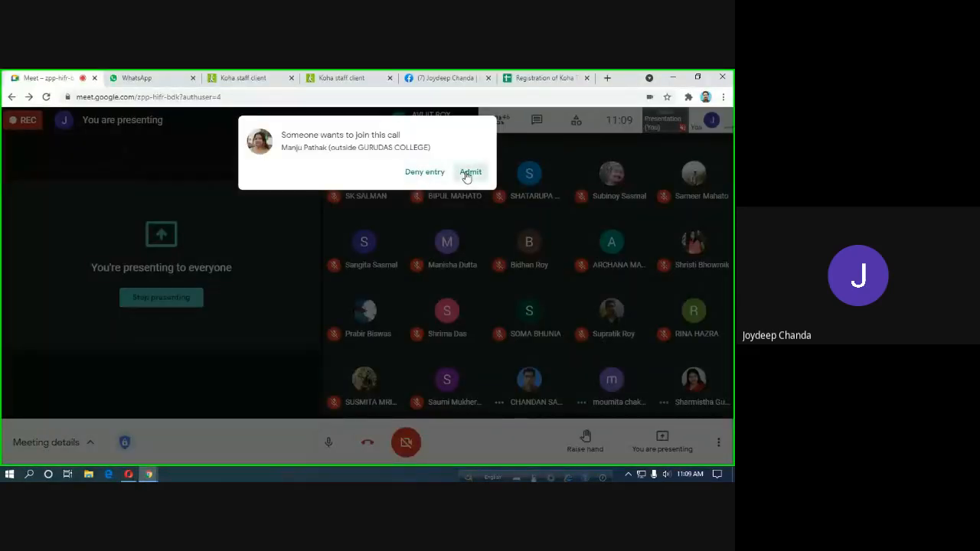
click(470, 172)
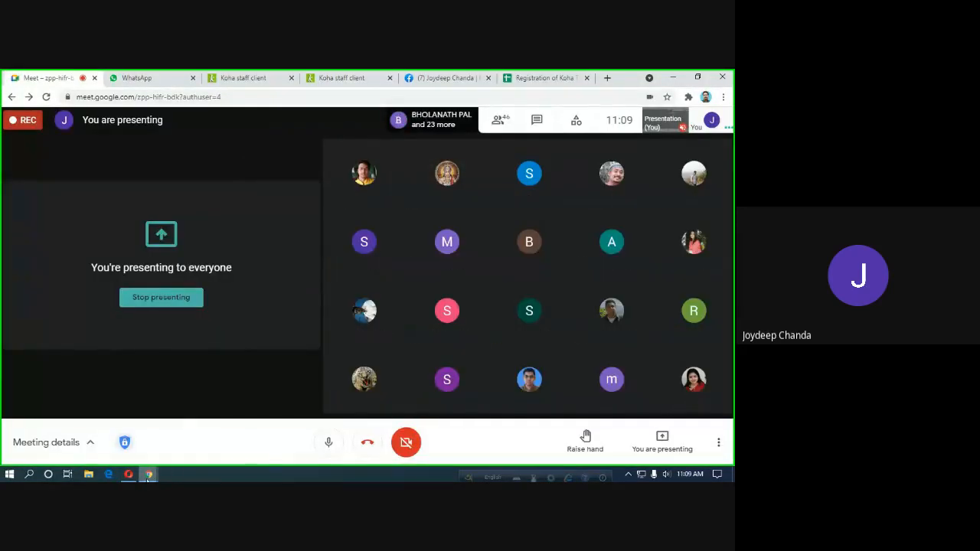
click(129, 474)
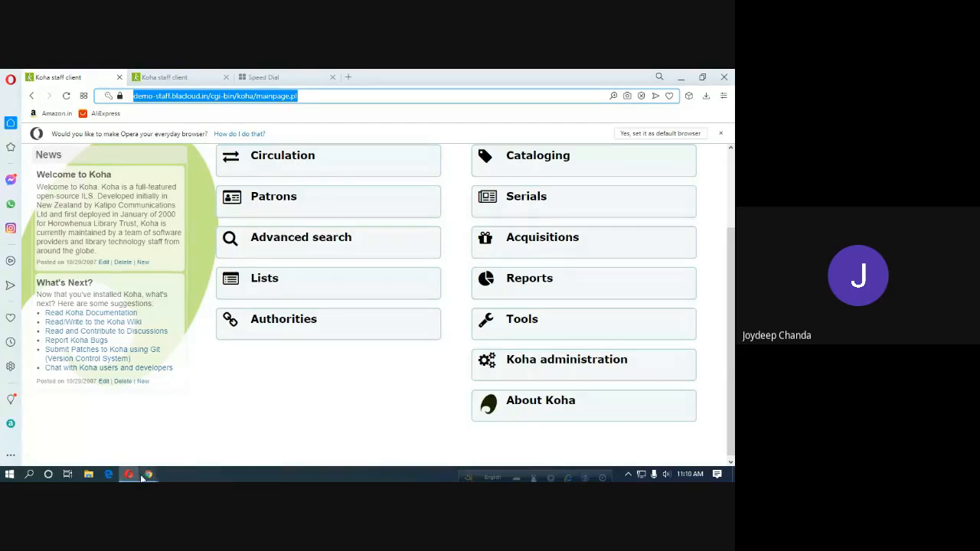
mouse_move(149, 475)
click(108, 435)
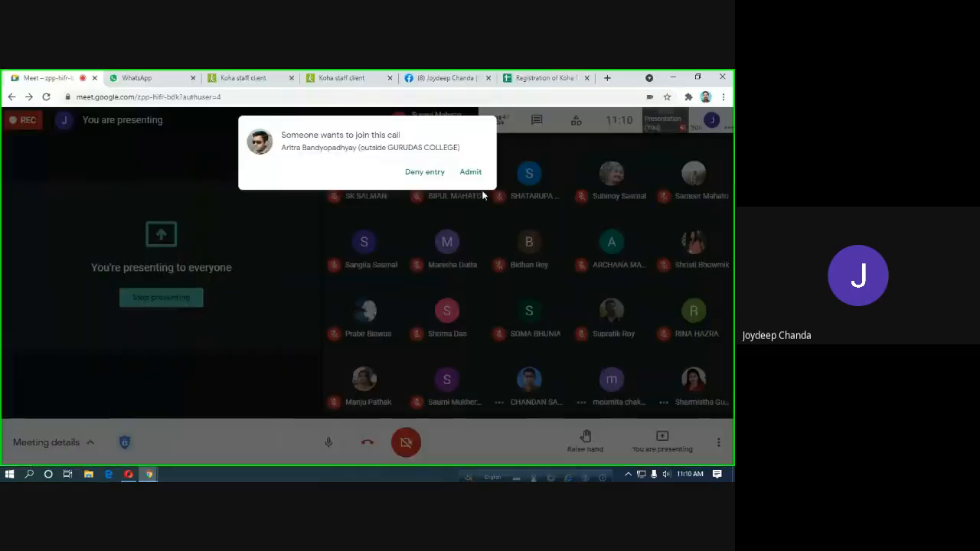
click(475, 171)
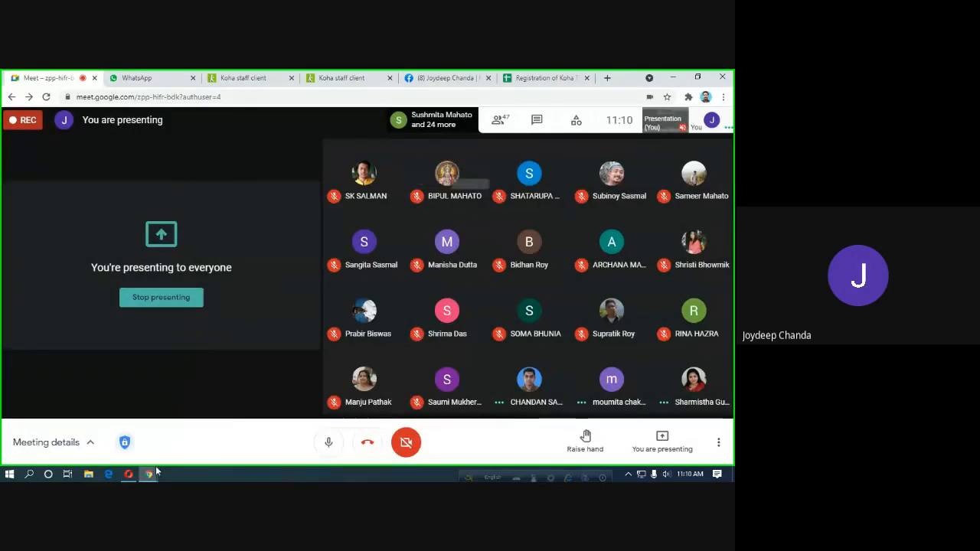
click(129, 475)
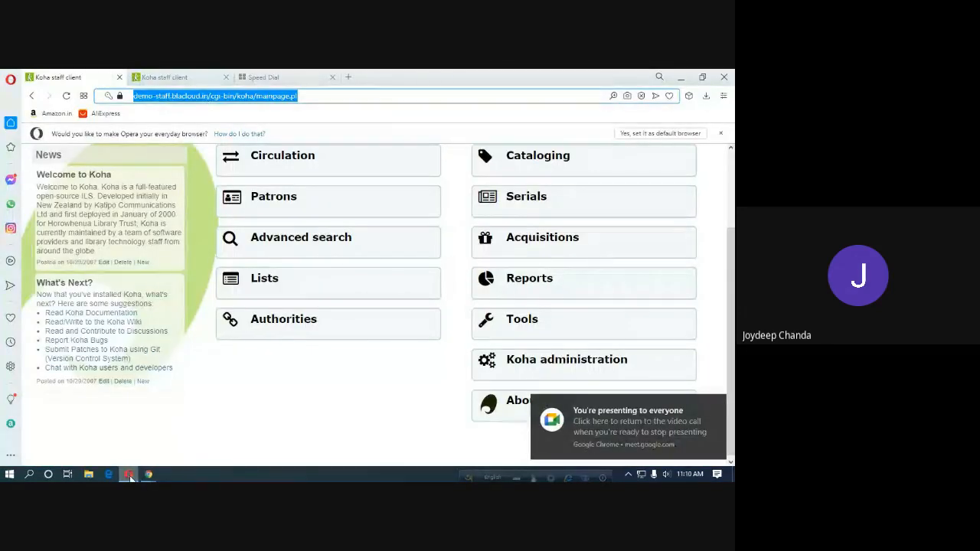
click(719, 406)
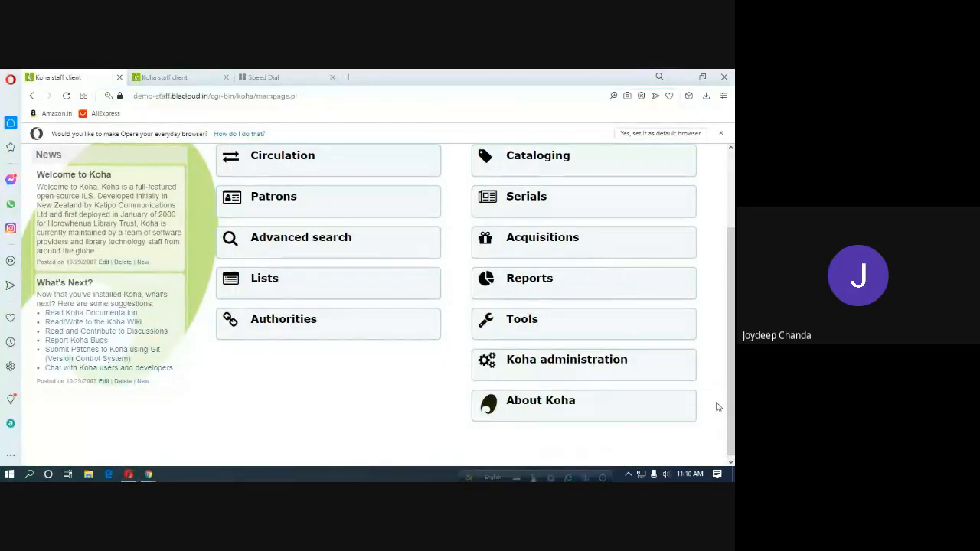
View the About Koha page showing version 20.05.06.000, then return to the home page.
click(563, 405)
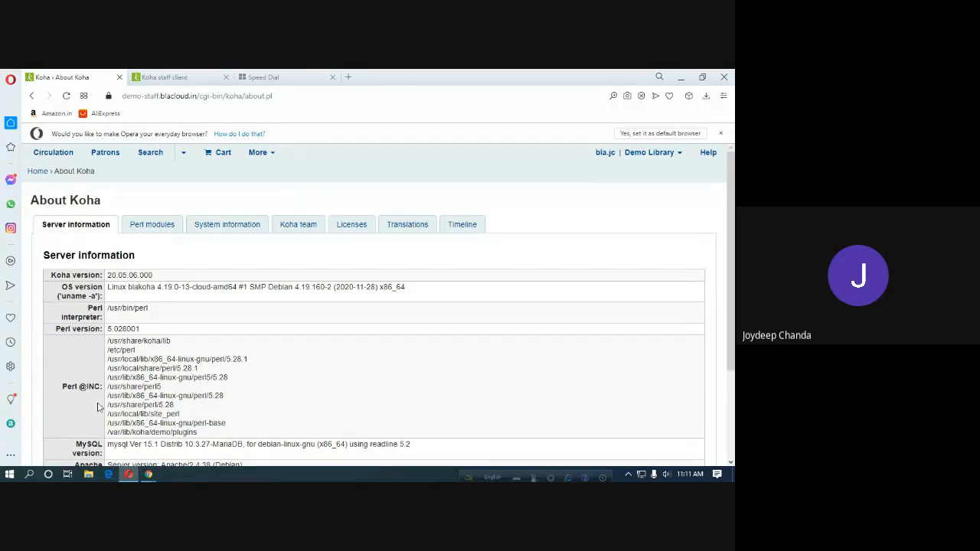
click(36, 173)
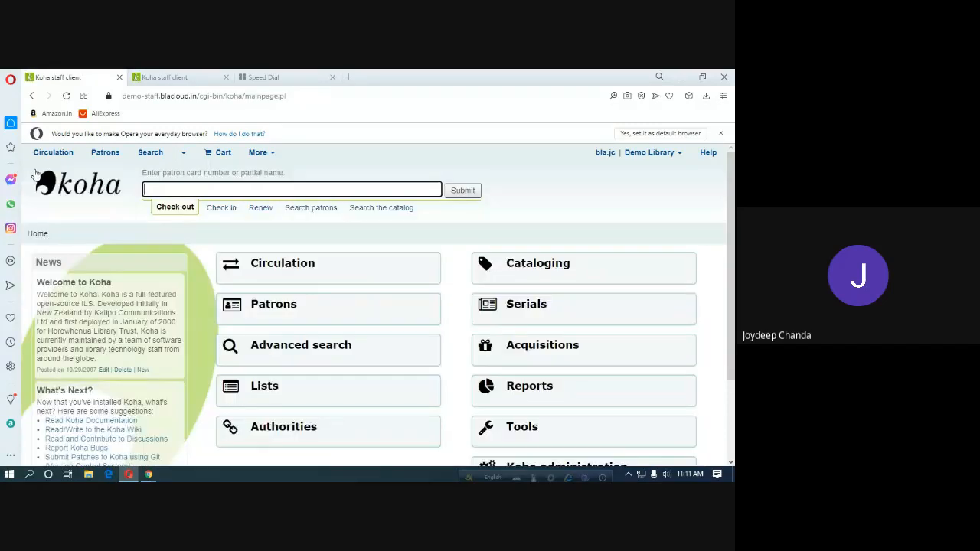
Open the Cataloging module, then admit the waiting Google Meet participant and return to Opera.
click(539, 268)
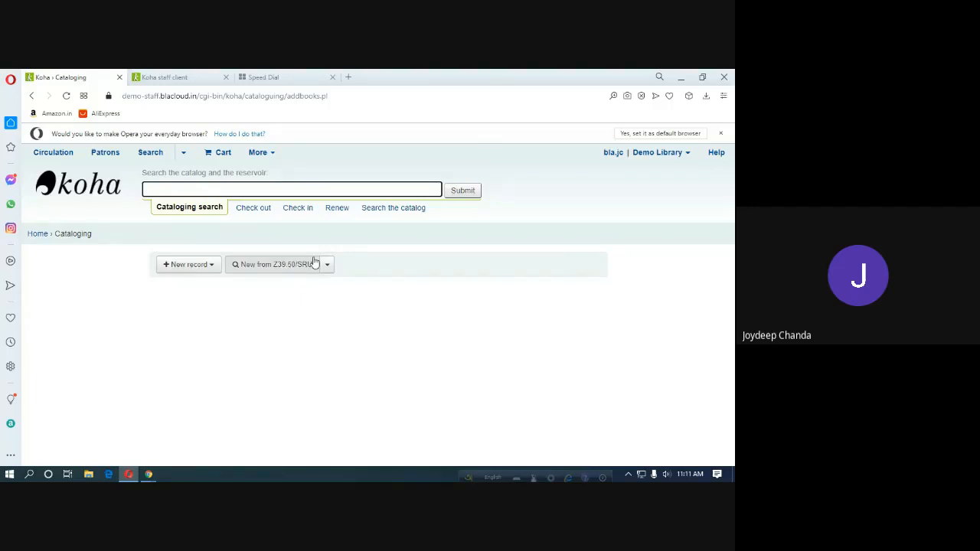
click(283, 273)
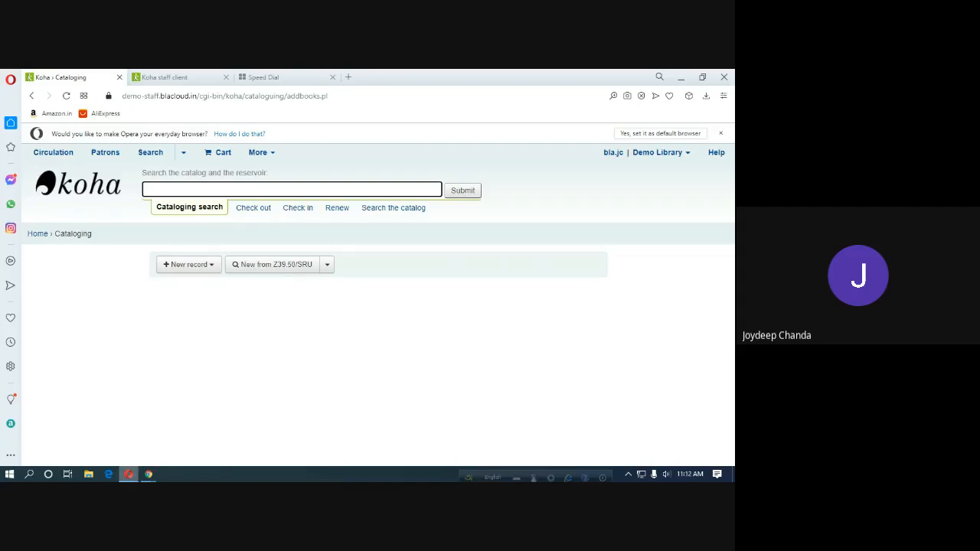
mouse_move(147, 475)
click(115, 432)
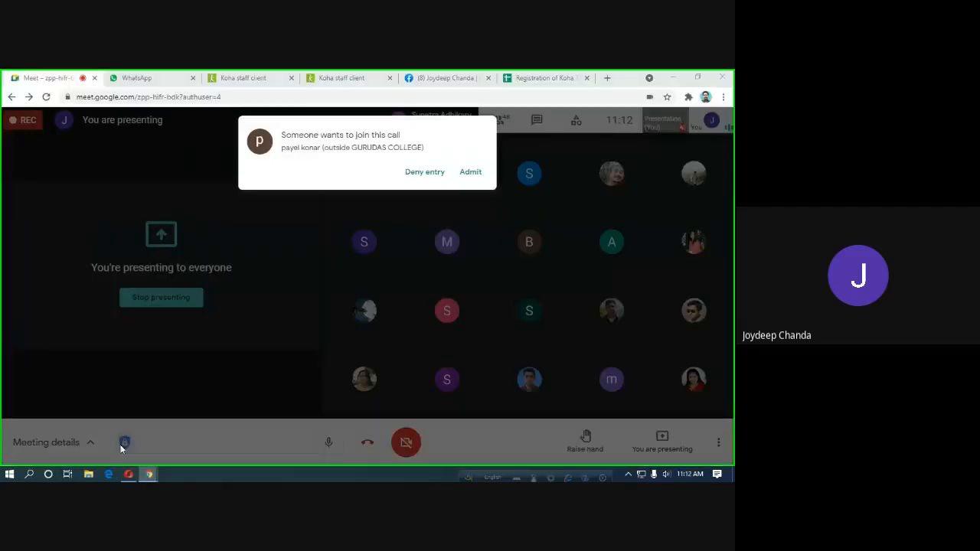
click(469, 171)
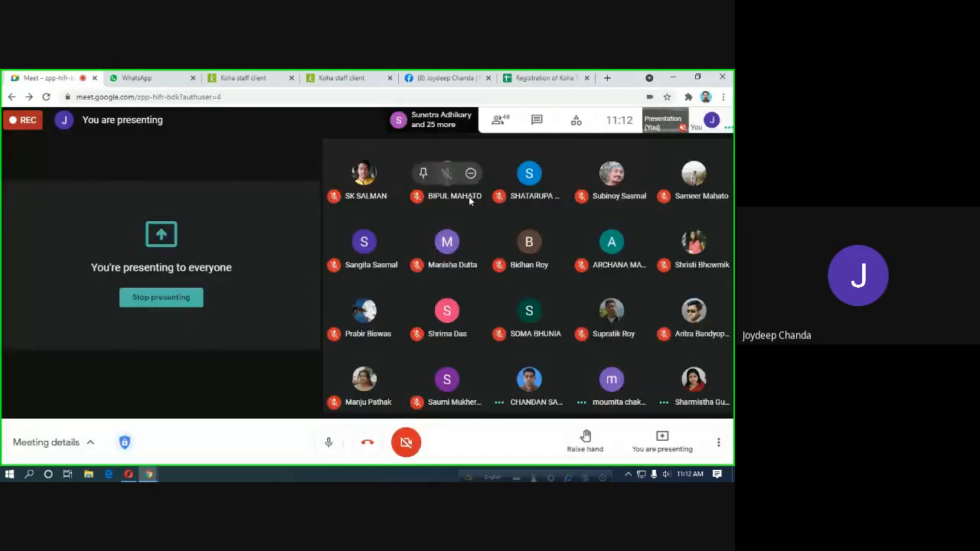
click(128, 474)
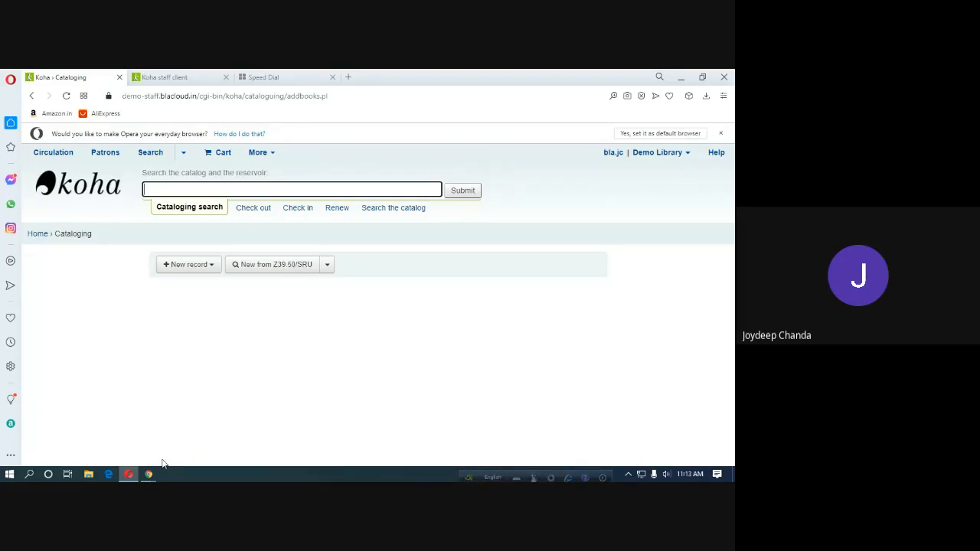
List the eight New record frameworks, then admit the waiting Meet participant and return to Koha.
click(210, 270)
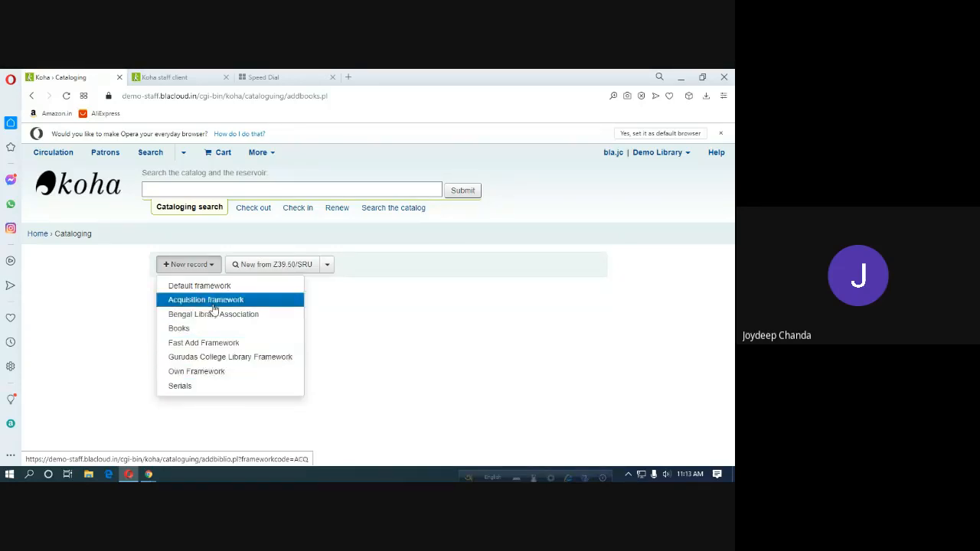
mouse_move(149, 474)
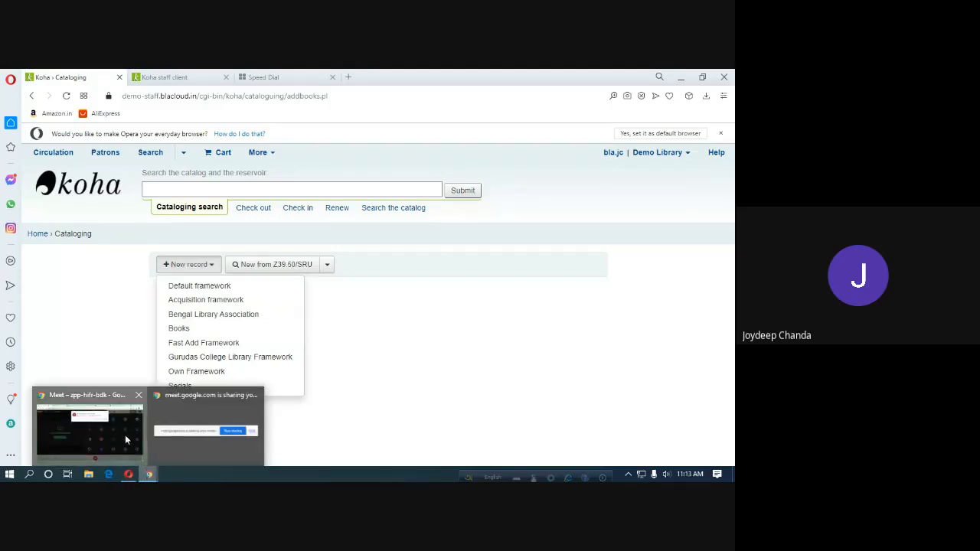
click(126, 440)
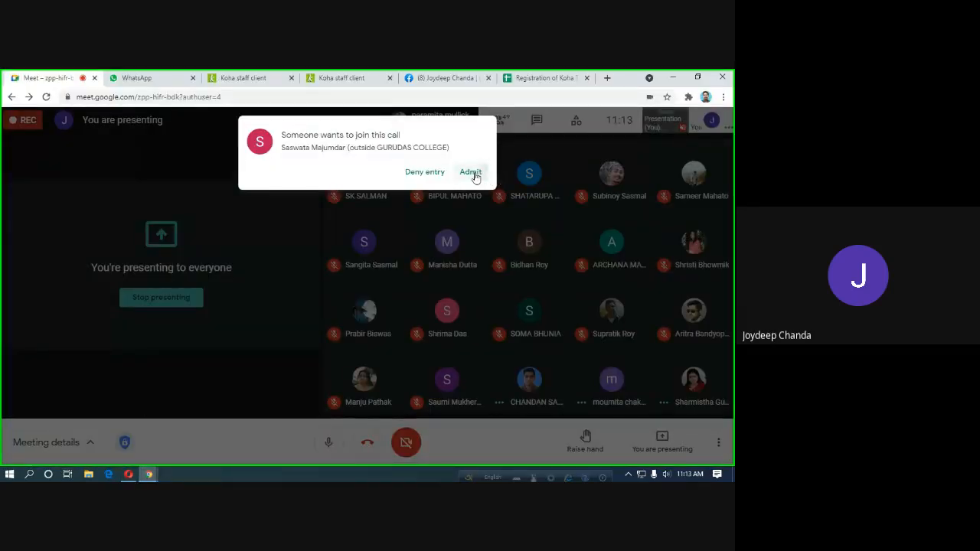
click(470, 173)
click(128, 475)
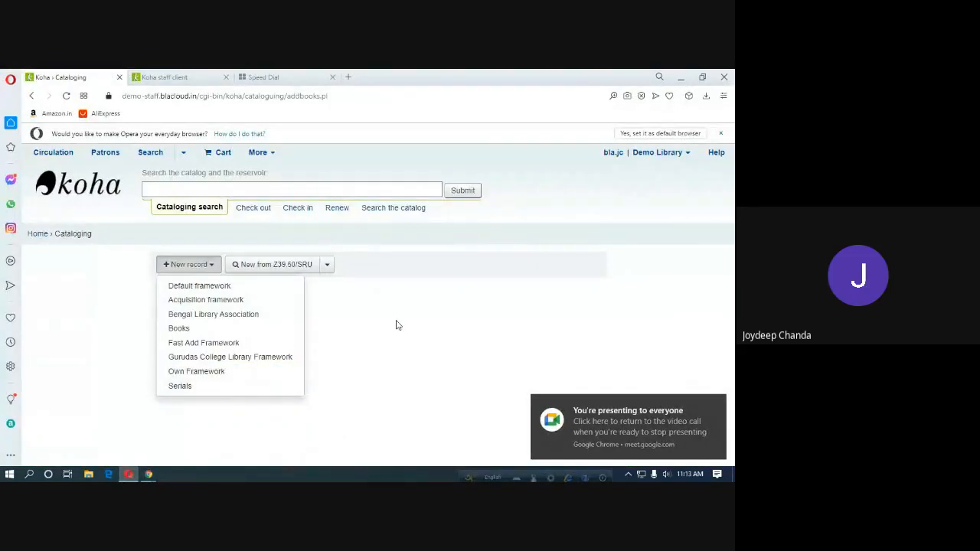
Start a new record in the Bengal Library Association framework and admit the waiting Meet participant.
click(208, 317)
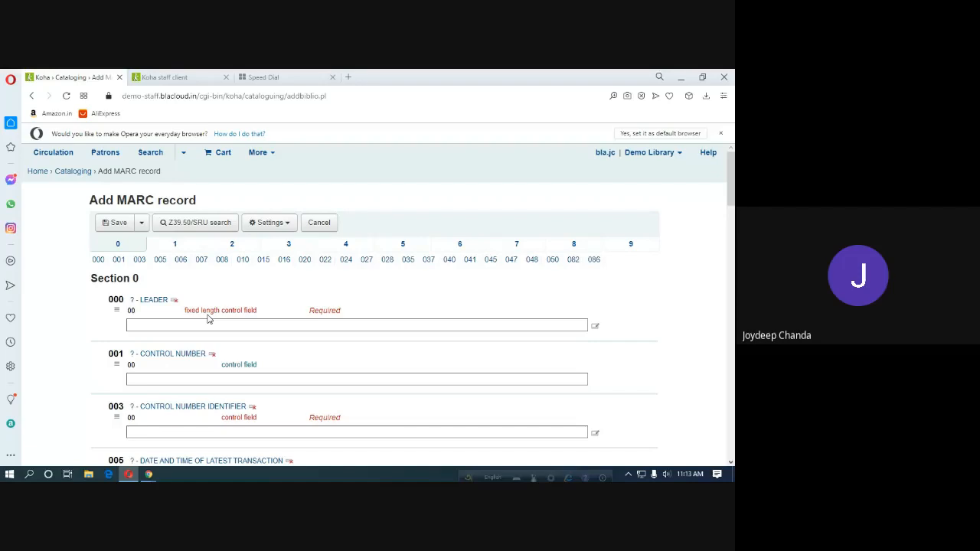
mouse_move(149, 475)
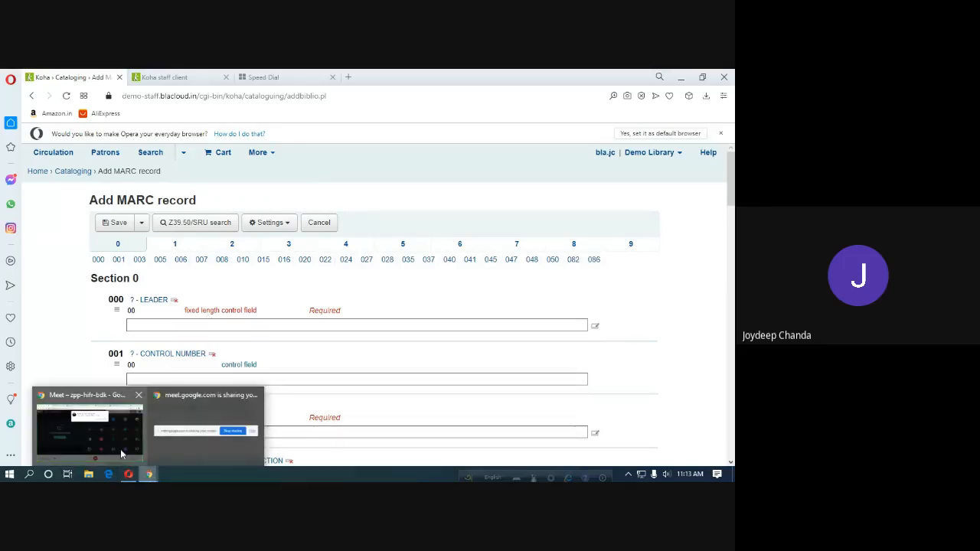
click(121, 454)
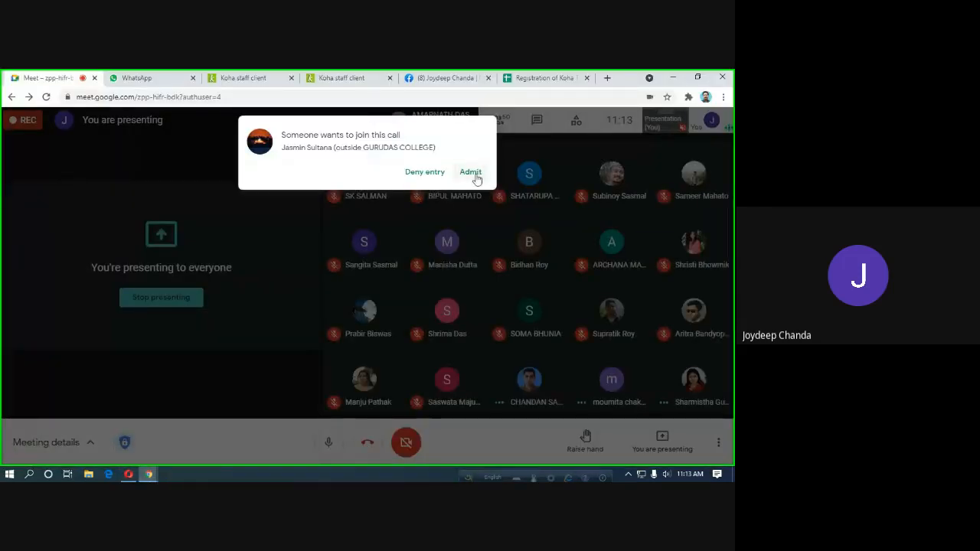
click(471, 172)
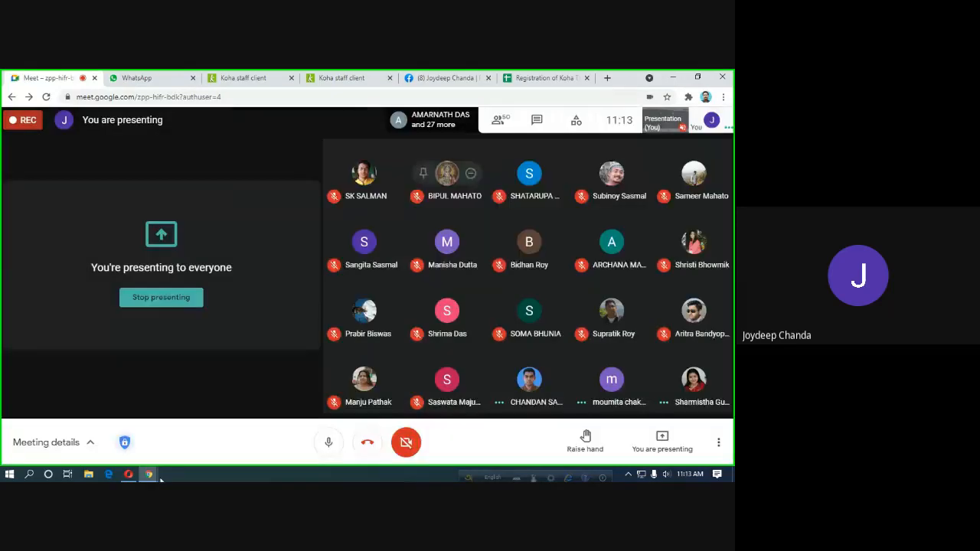
click(129, 475)
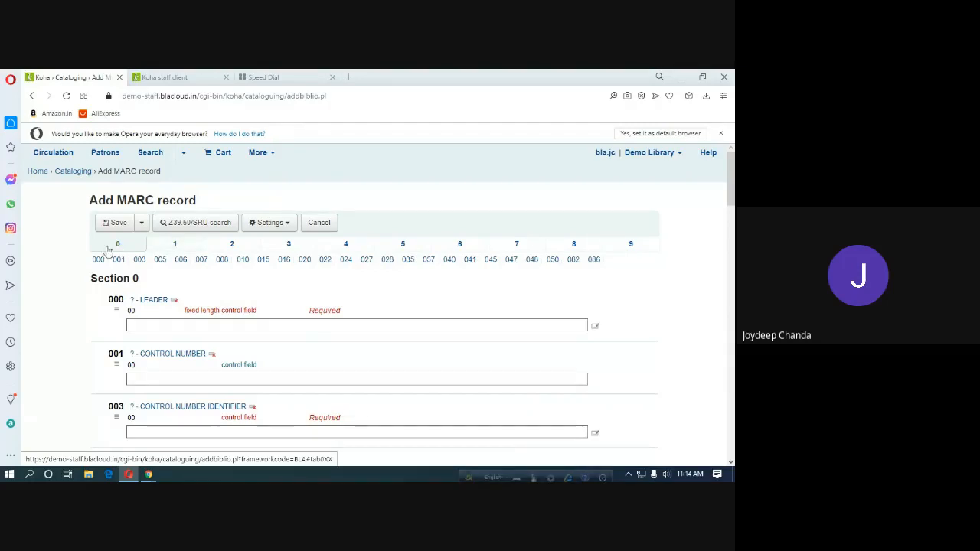
Browse MARC sections 1, 2, 3, 4 and 9, then return to section 0.
click(173, 246)
click(234, 247)
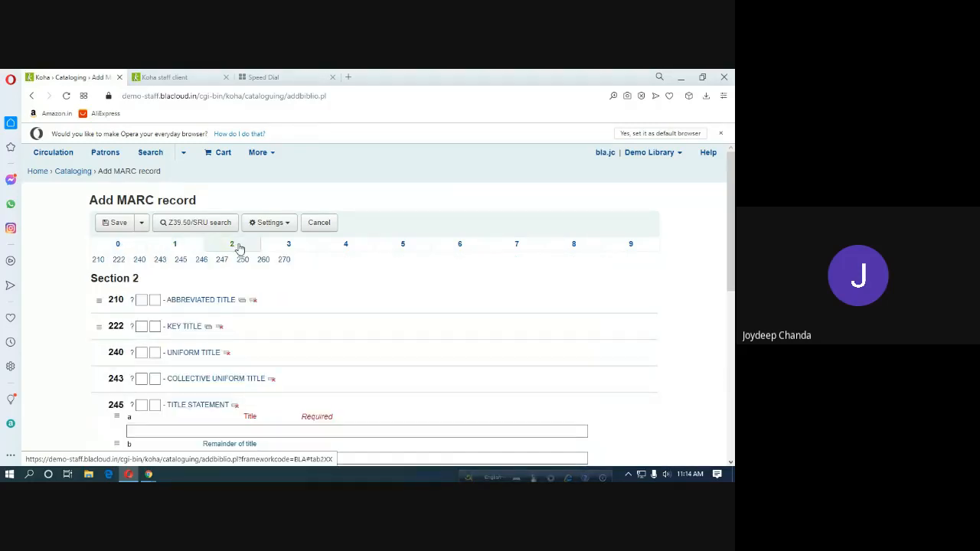
click(288, 247)
click(337, 249)
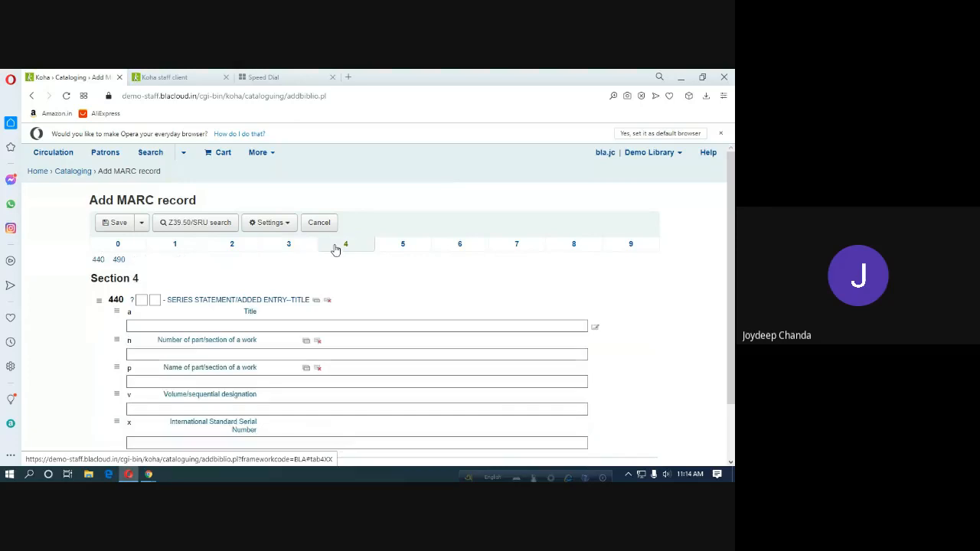
click(640, 244)
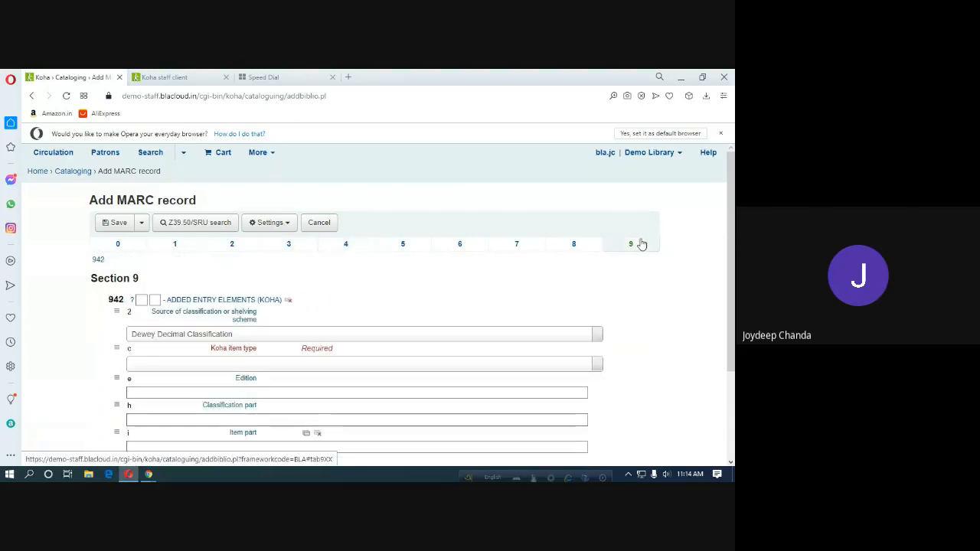
click(128, 245)
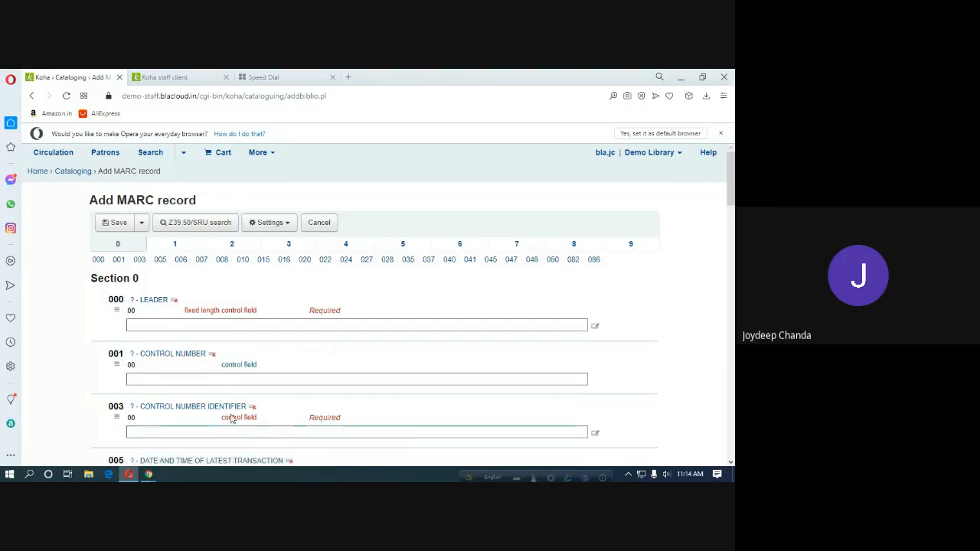
Scroll through Section 0 fields 000 to 010 and head back to the Cataloging page.
scroll(256, 379, down, 1)
scroll(257, 381, down, 2)
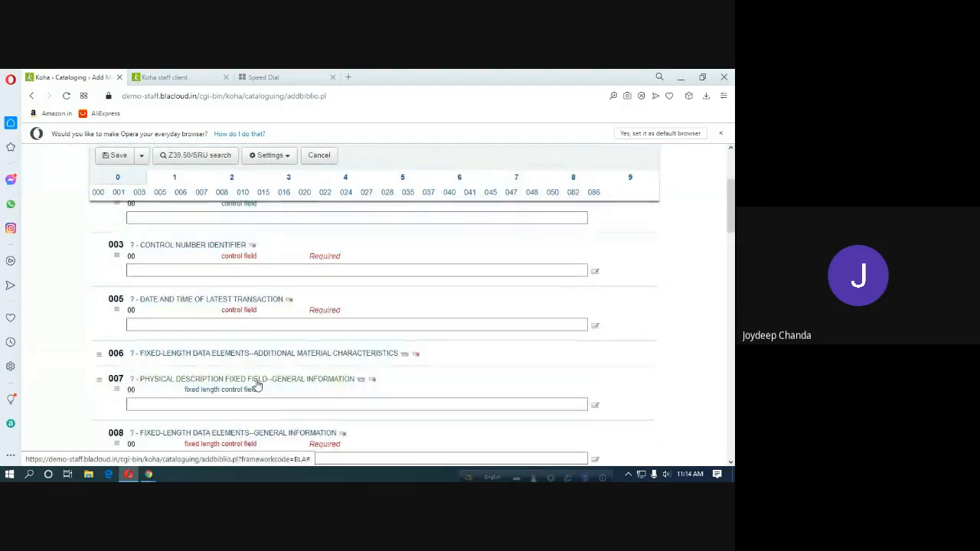
scroll(258, 385, down, 1)
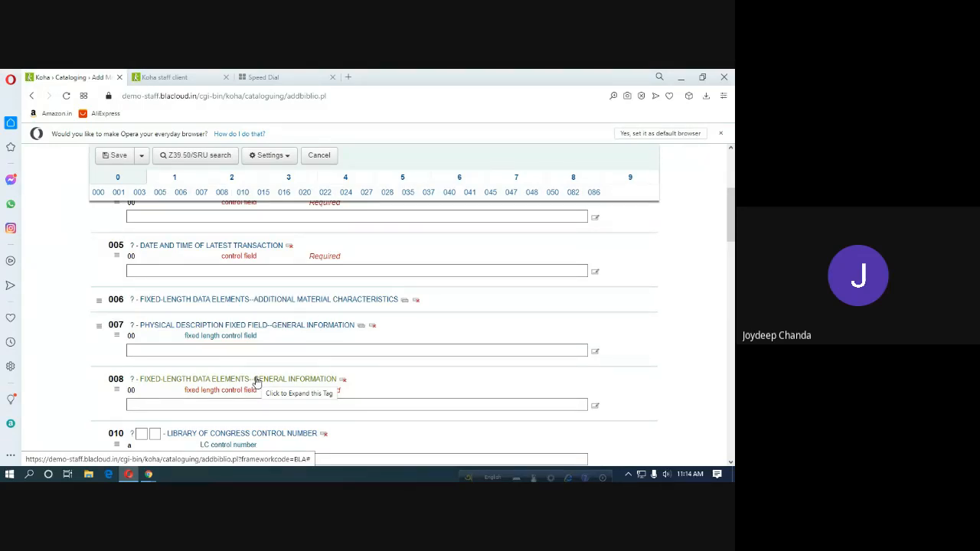
scroll(121, 215, up, 3)
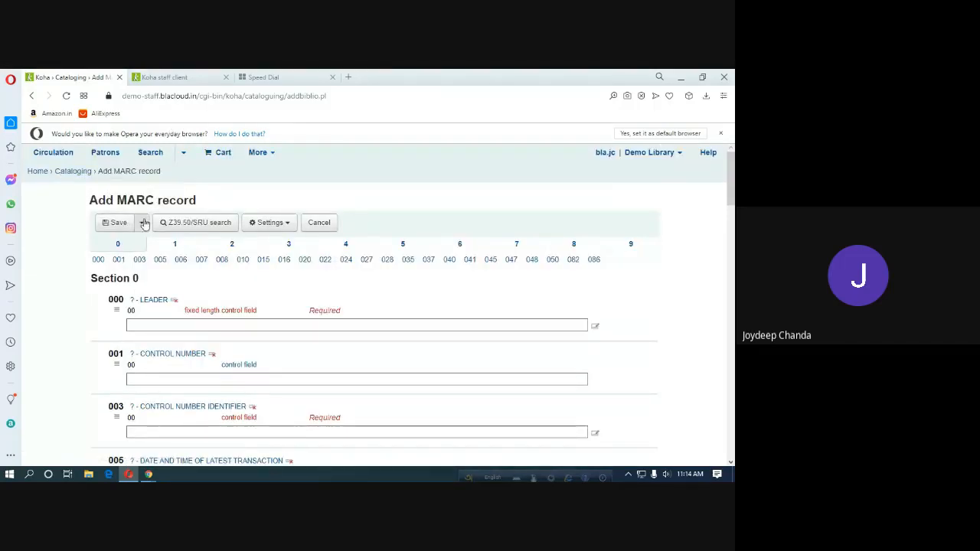
click(69, 171)
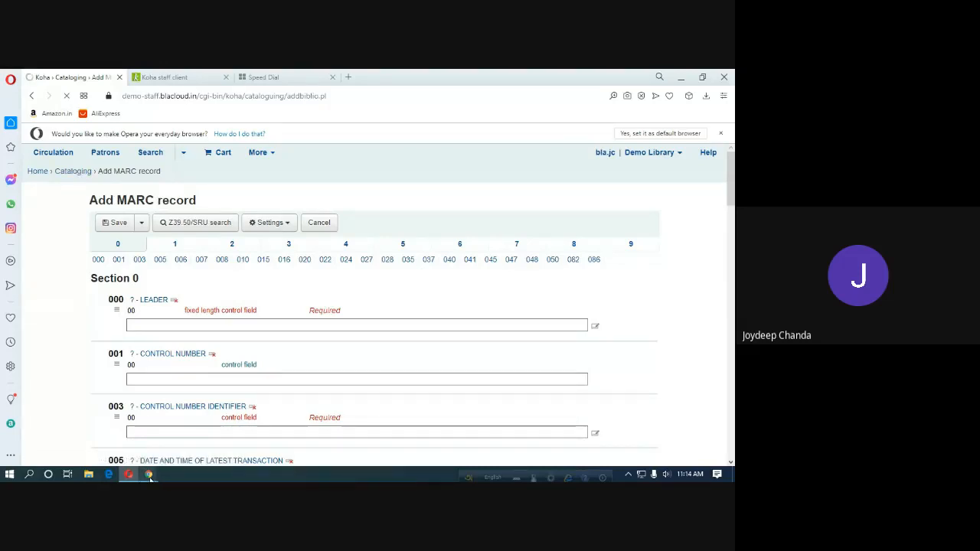
Admit the waiting participant in the Meet call, then return to the Koha window.
mouse_move(150, 476)
click(118, 424)
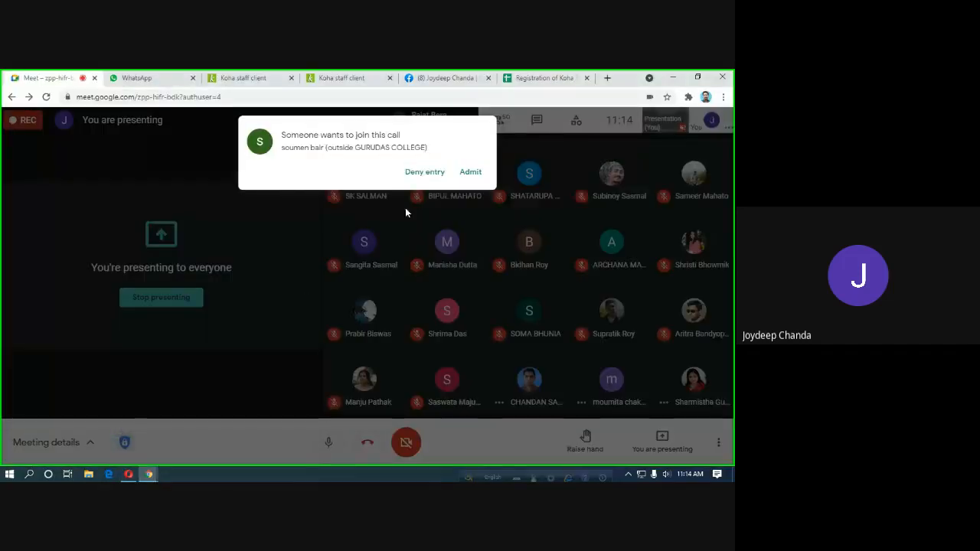
click(472, 174)
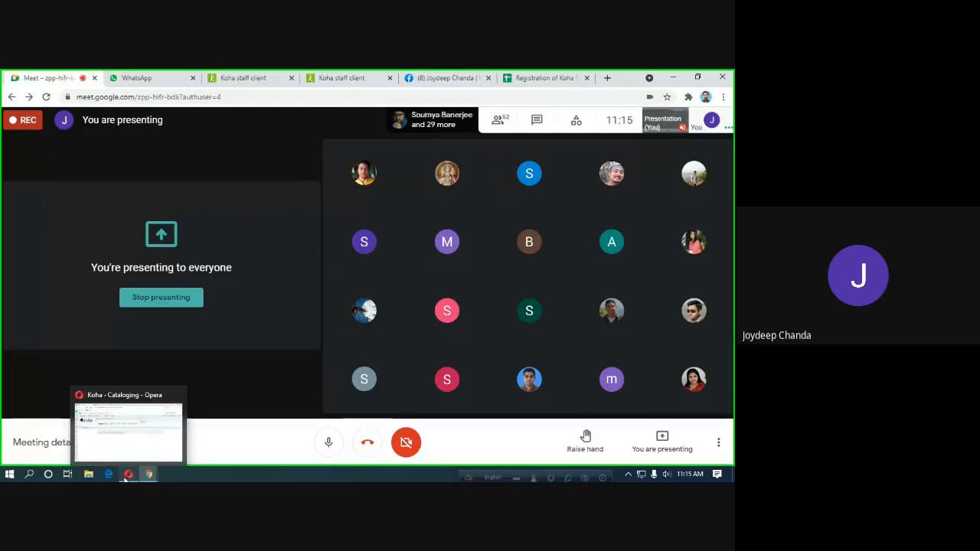
click(127, 475)
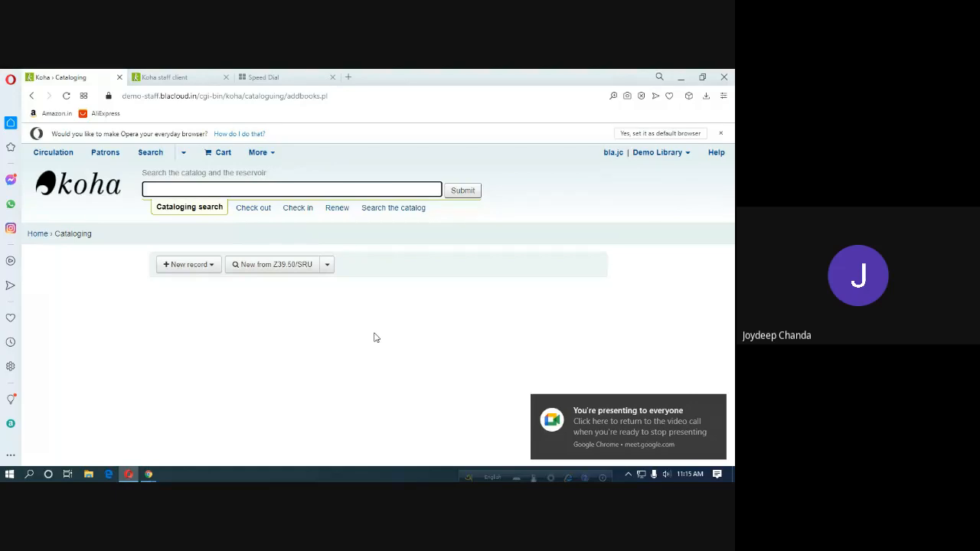
Reopen a new Bengal Library Association framework record, then go back to the Cataloging page.
click(201, 271)
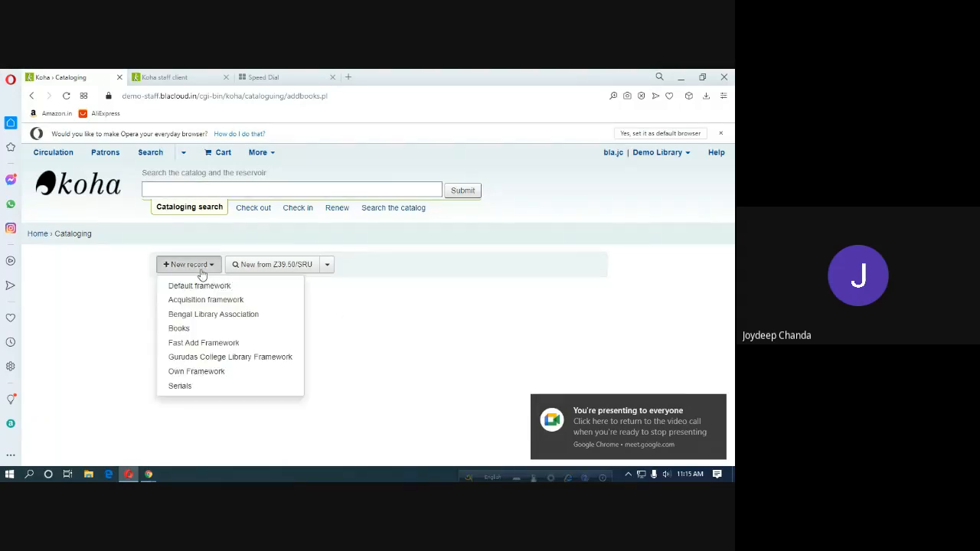
click(220, 317)
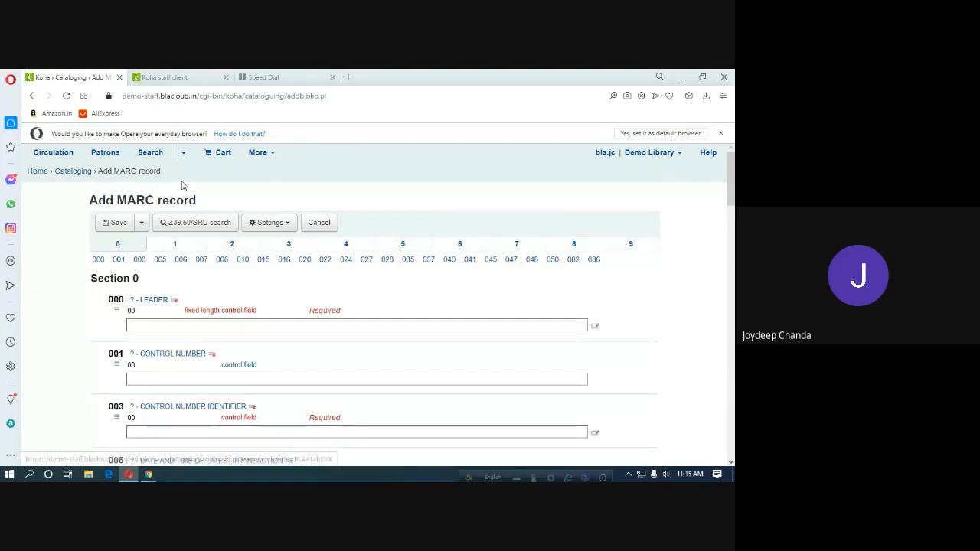
click(73, 173)
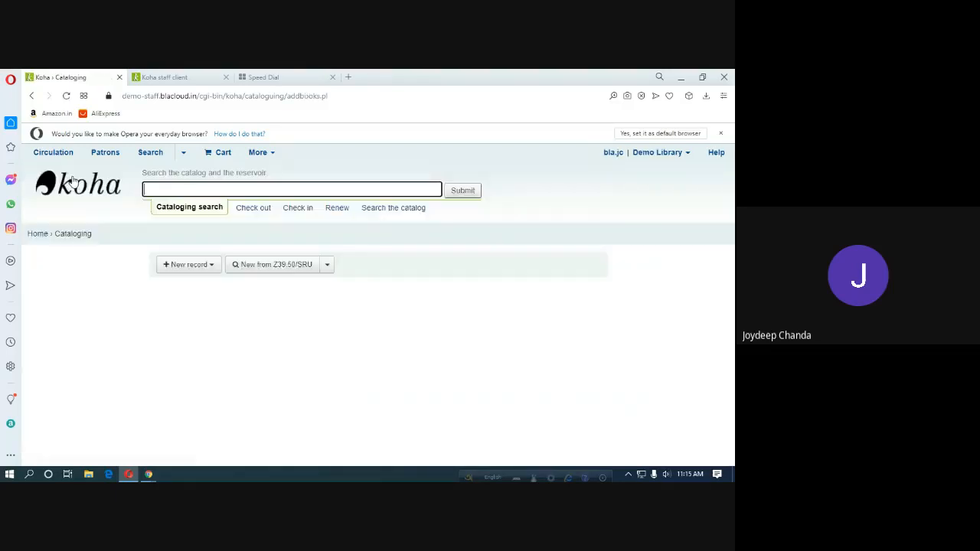
Open a Gurudas College Library Framework record, review fields 000 through 942, then return to Cataloging.
click(207, 268)
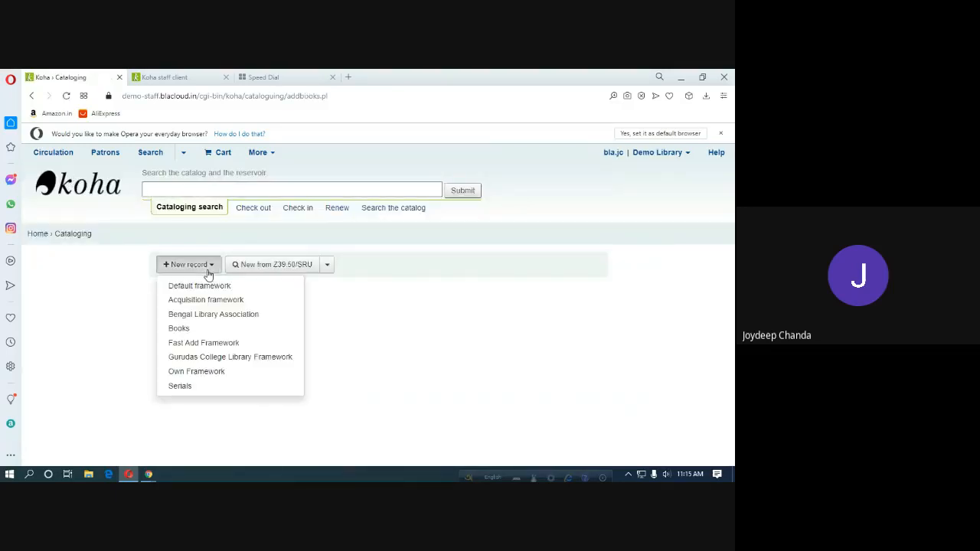
click(208, 358)
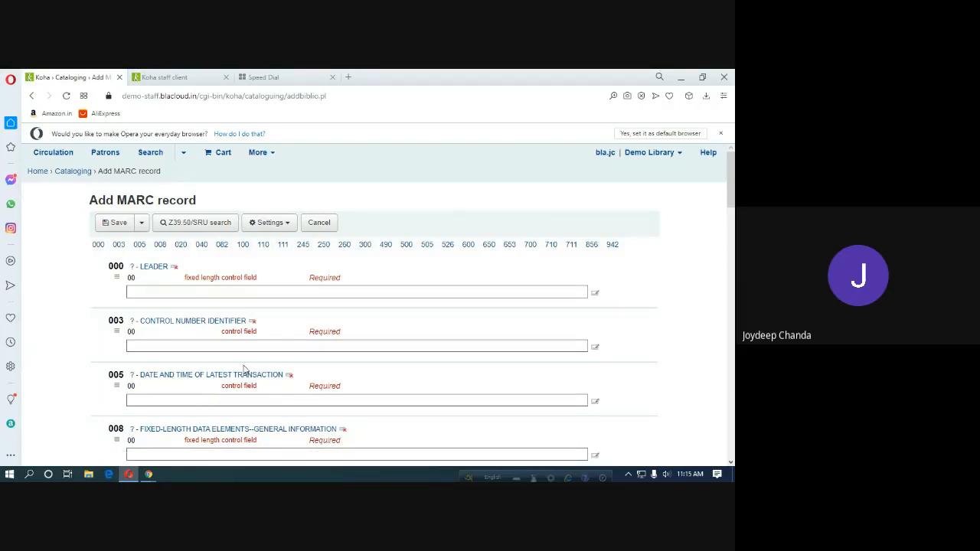
scroll(248, 373, down, 8)
scroll(247, 373, down, 15)
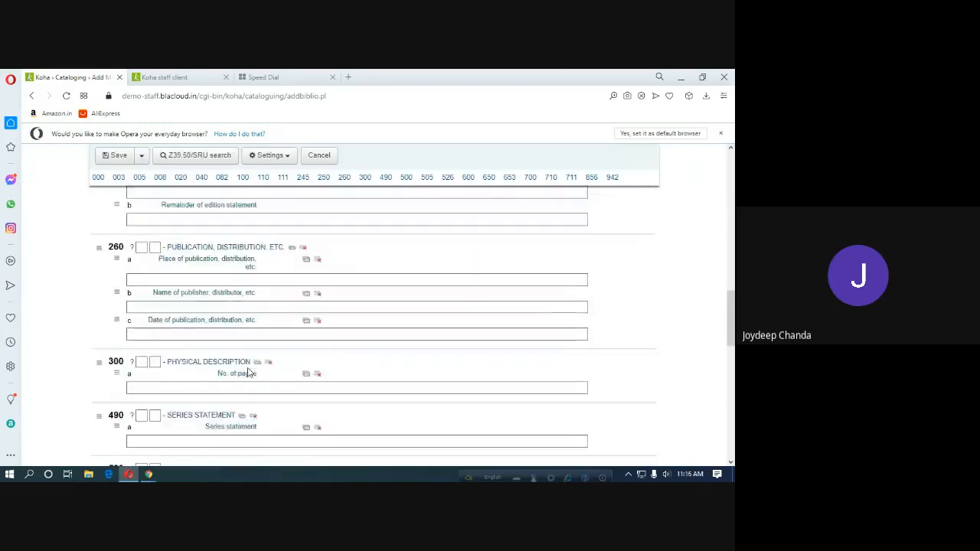
scroll(247, 373, down, 3)
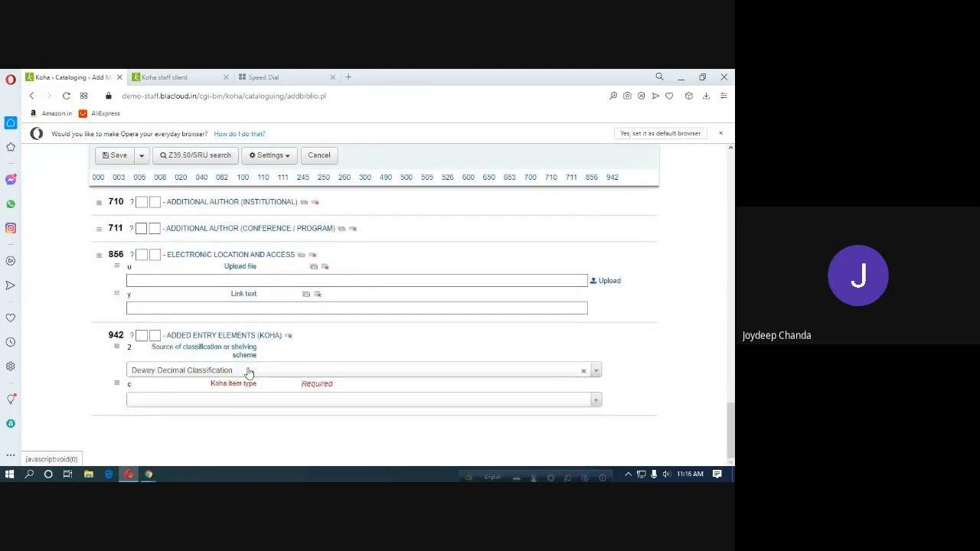
scroll(247, 373, up, 20)
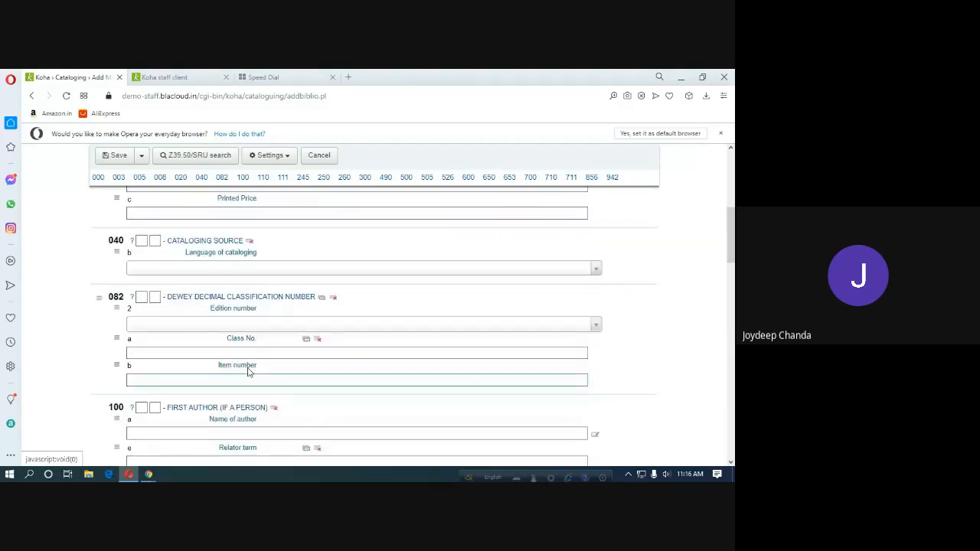
click(247, 373)
scroll(248, 373, up, 10)
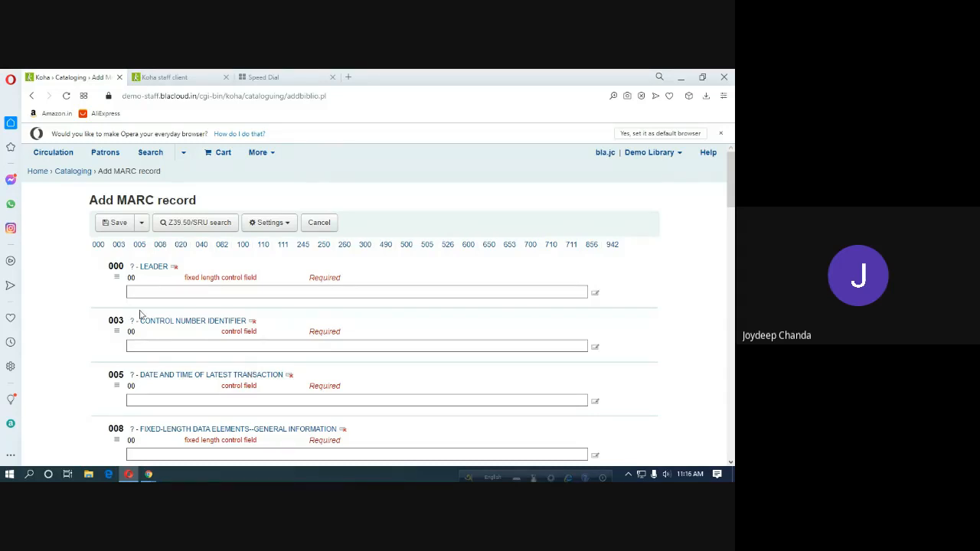
click(42, 175)
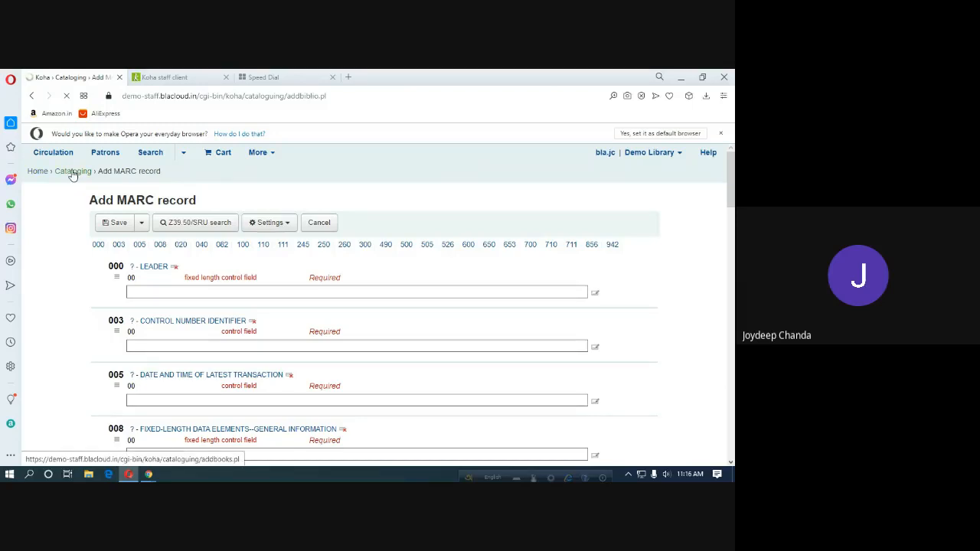
Return to Cataloging and list the eight frameworks from Default framework through Serials.
click(508, 267)
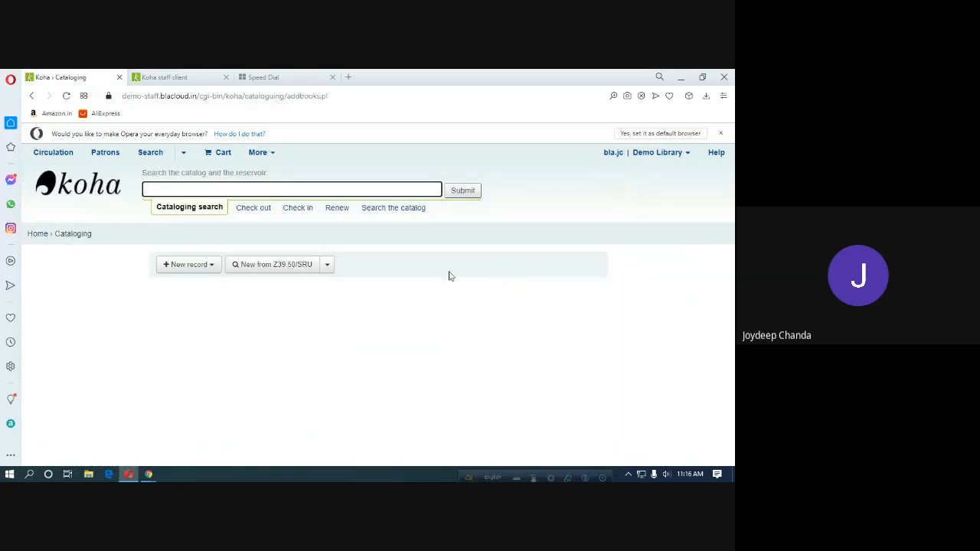
click(212, 265)
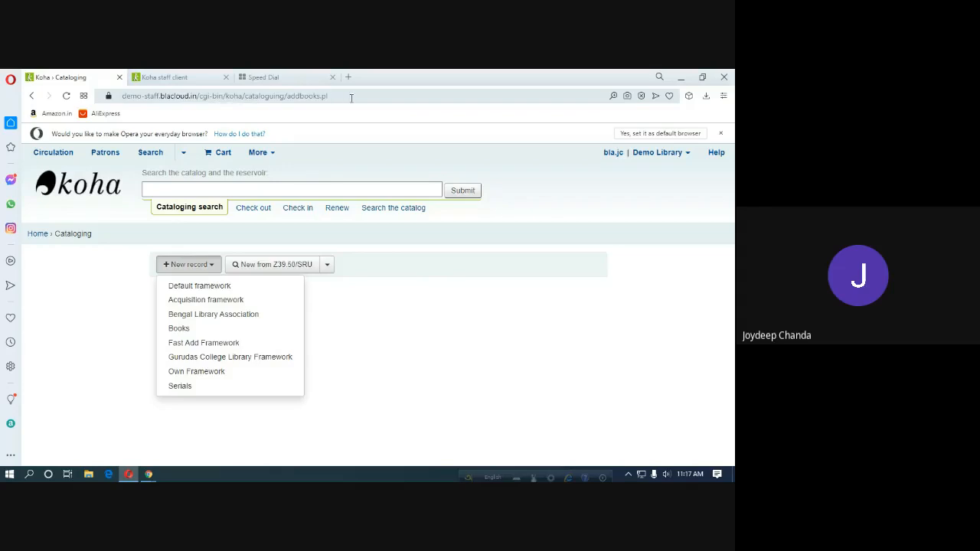
Glance at the staff client main tab, then reopen the Cataloging framework list.
click(173, 77)
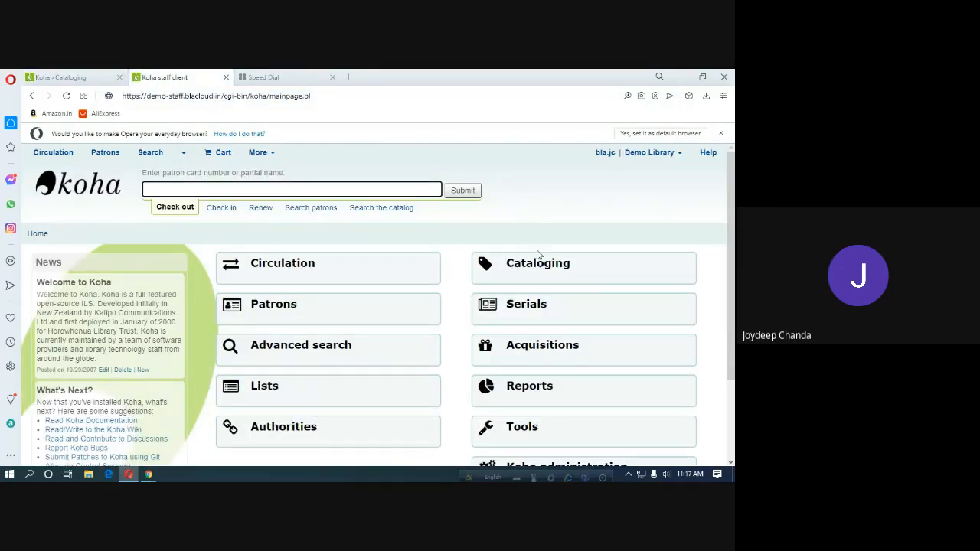
scroll(545, 306, down, 1)
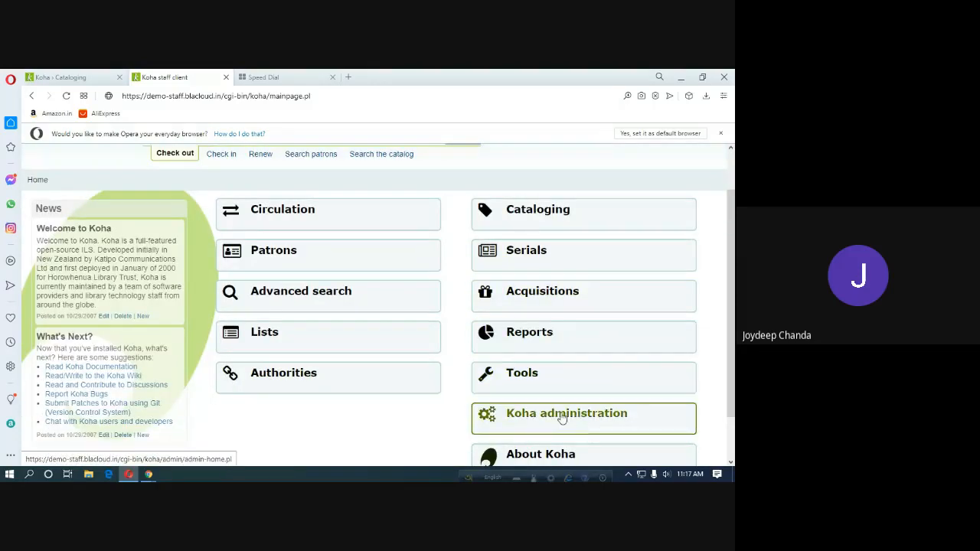
click(65, 81)
click(357, 374)
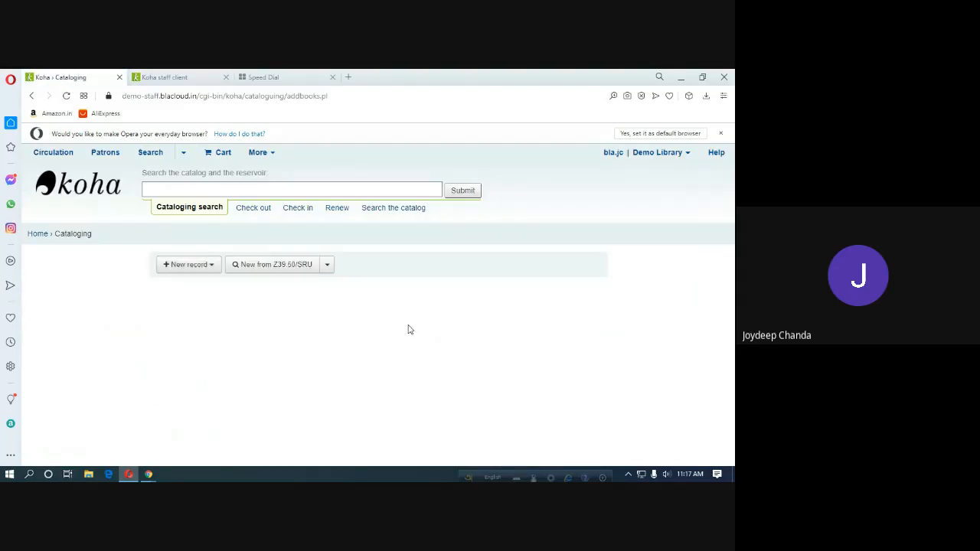
click(205, 270)
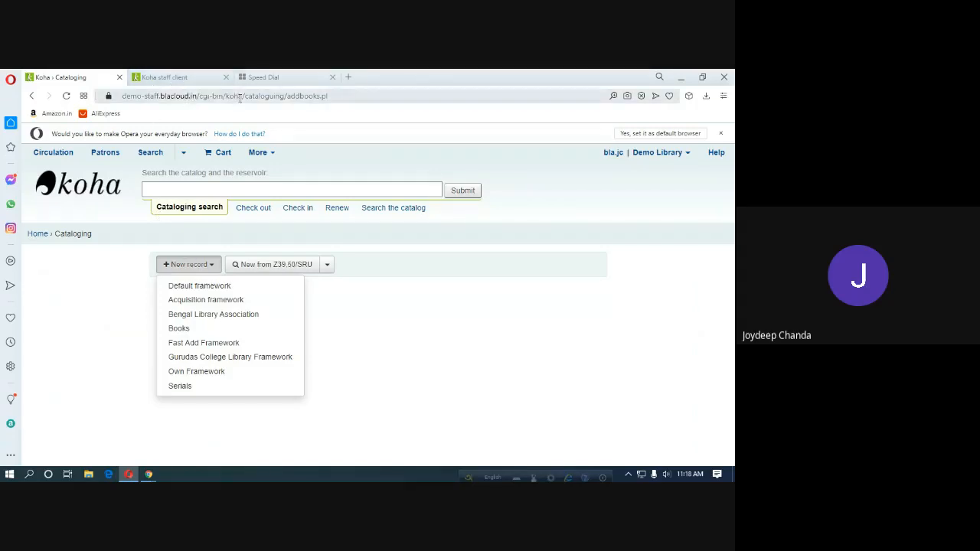
Load Koha administration in the staff client tab, then return to the Cataloging tab.
click(336, 97)
key(ctrl+c)
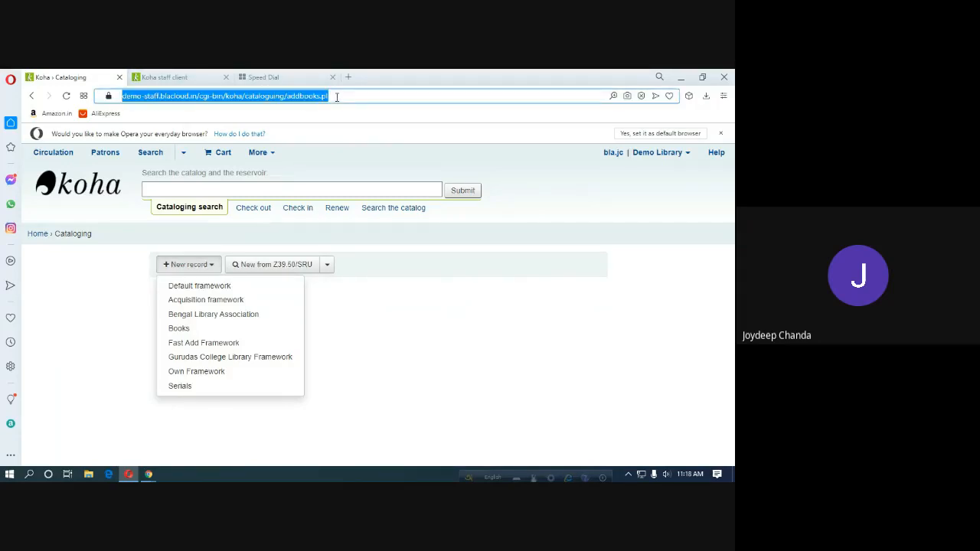
click(172, 78)
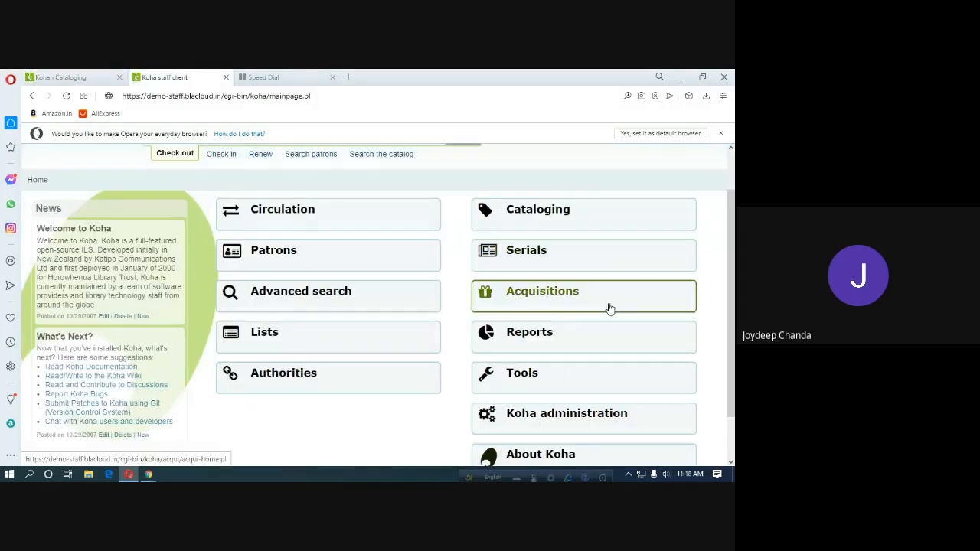
click(527, 416)
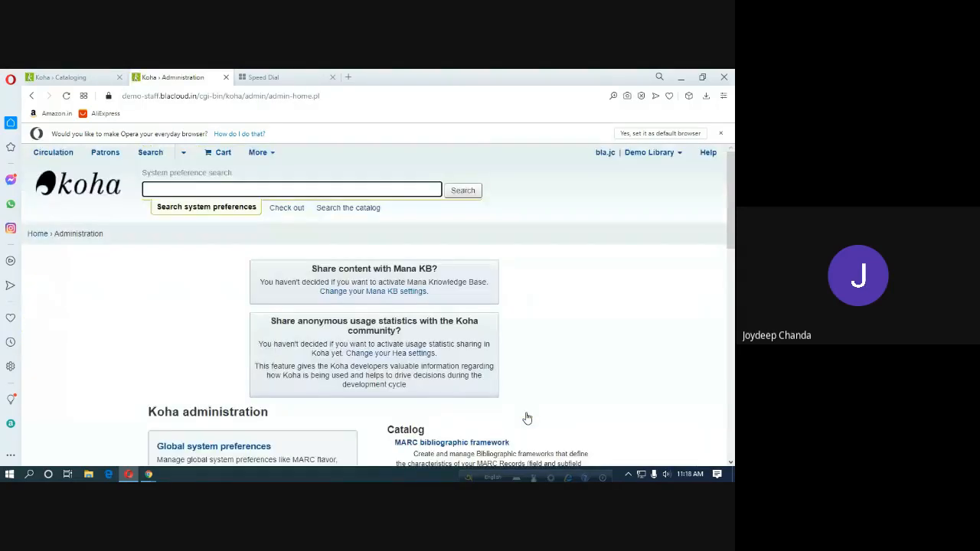
scroll(526, 408, down, 3)
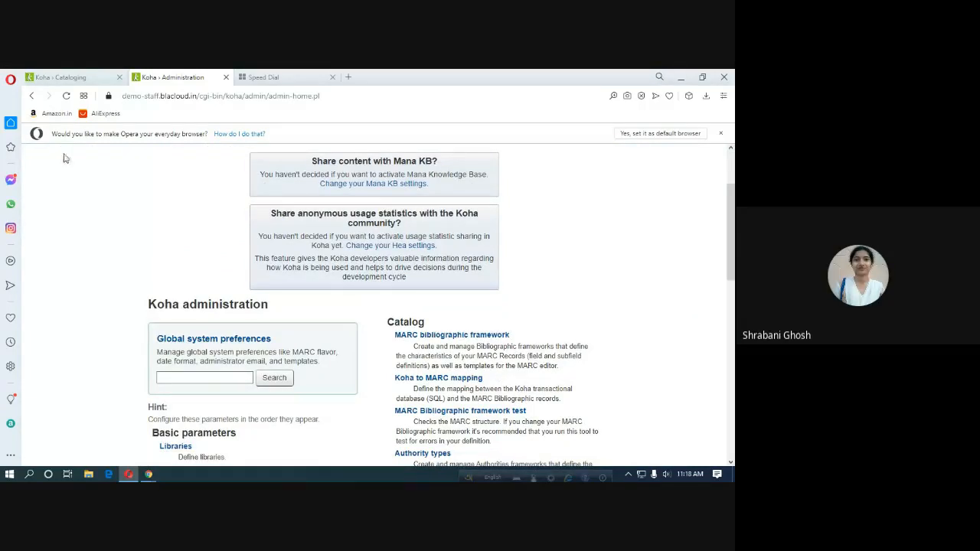
click(69, 77)
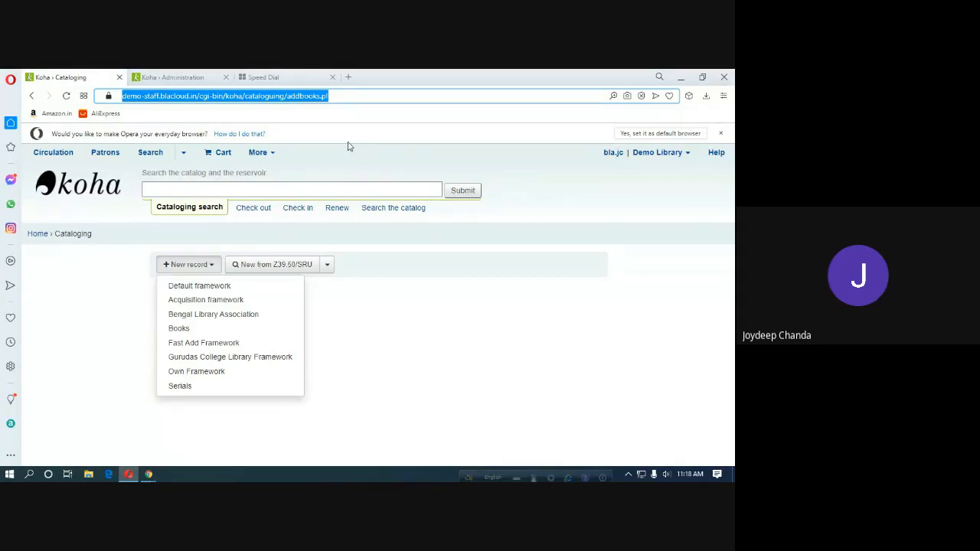
Load the copied Cataloging page address in the Speed Dial tab and close the Koha Administration tab.
click(272, 78)
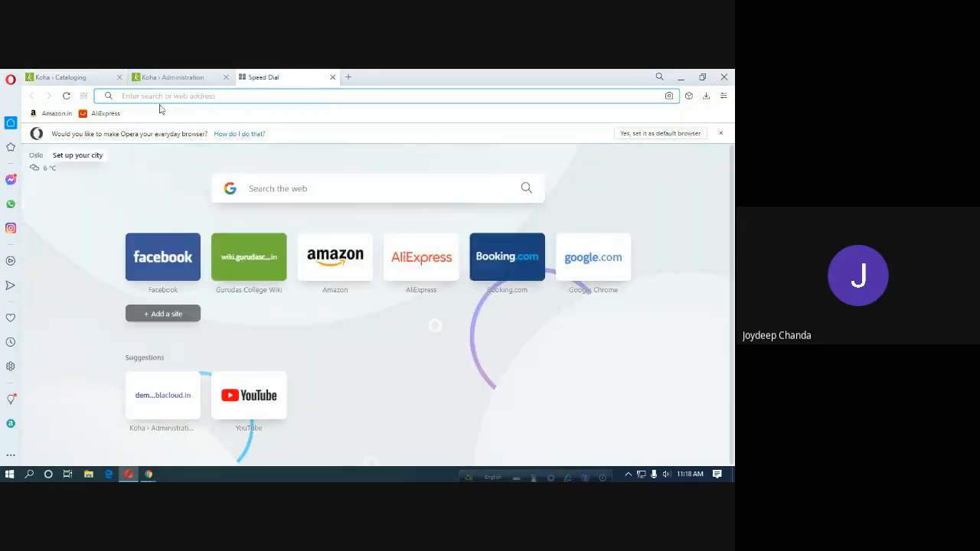
key(ctrl+v)
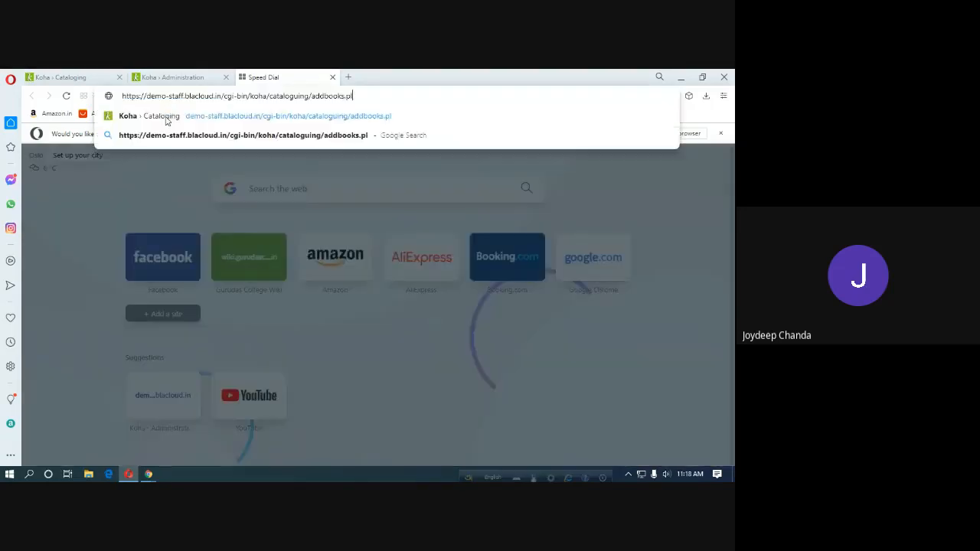
key(Return)
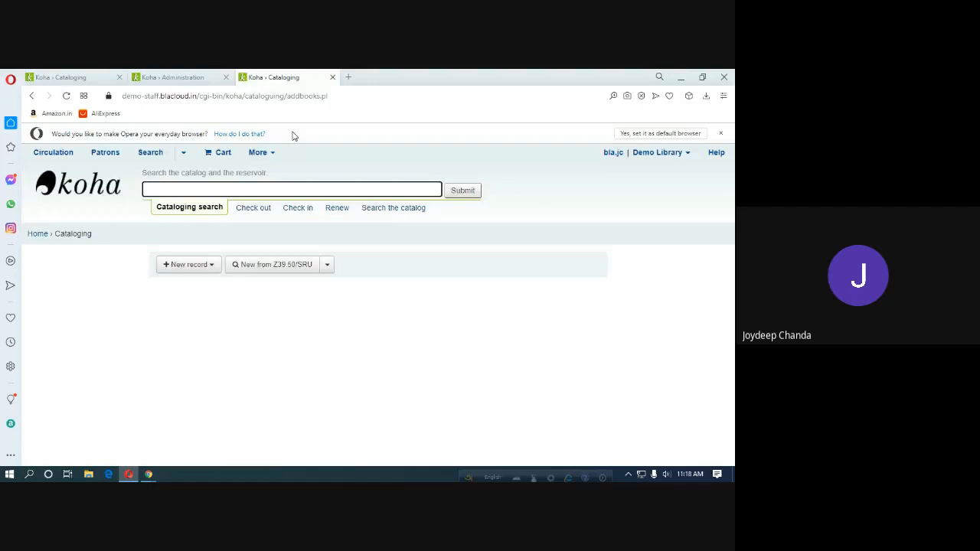
click(226, 78)
click(61, 80)
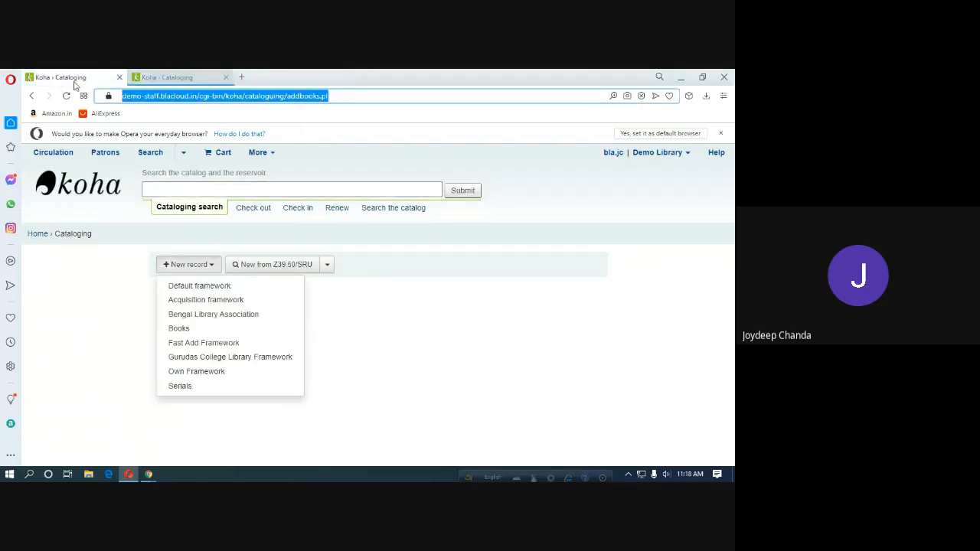
Load a fresh copy of the cataloguing page in a new tab and close the older duplicate.
click(243, 78)
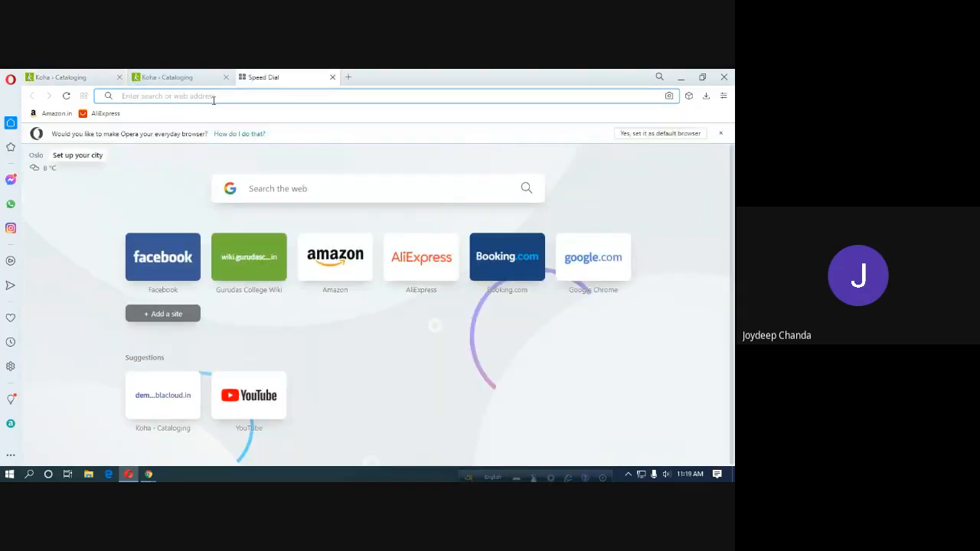
key(ctrl+v)
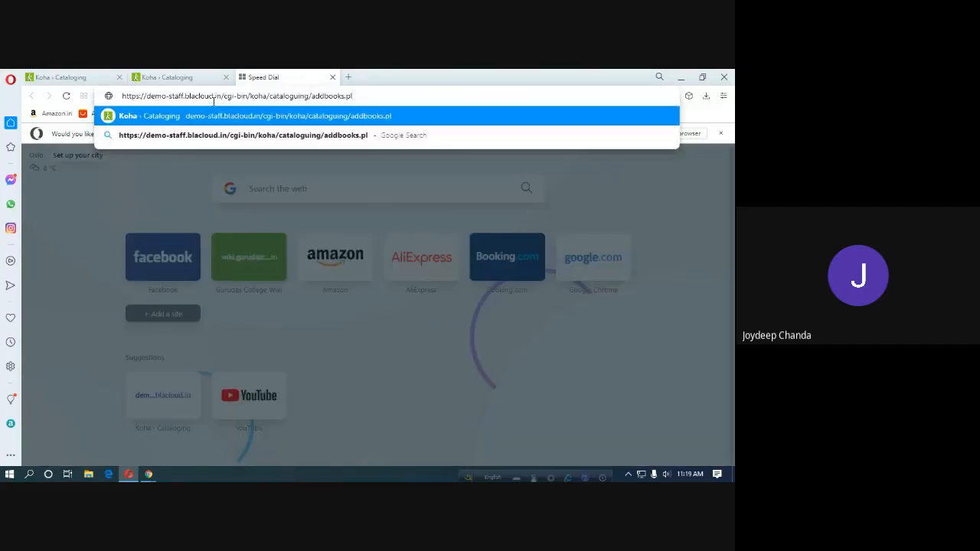
key(Return)
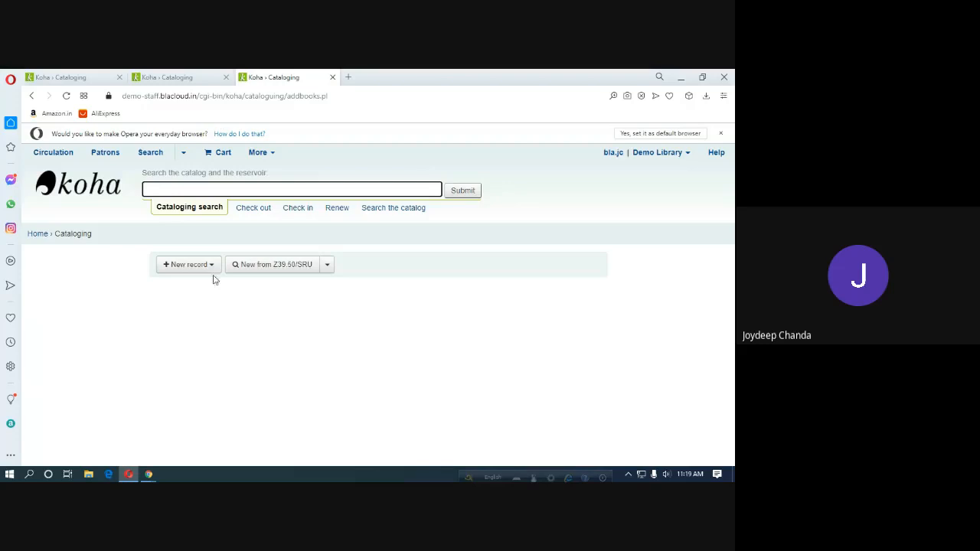
click(63, 78)
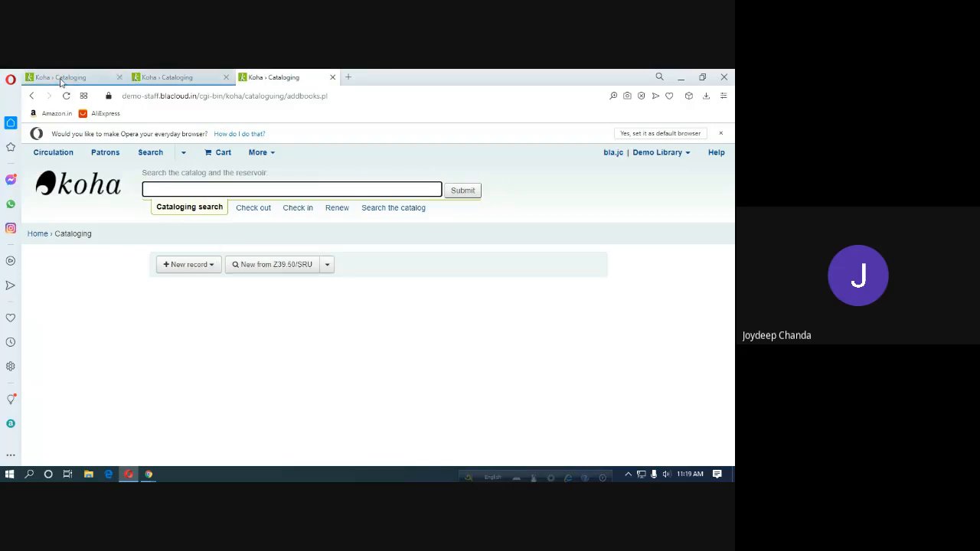
click(281, 78)
click(226, 78)
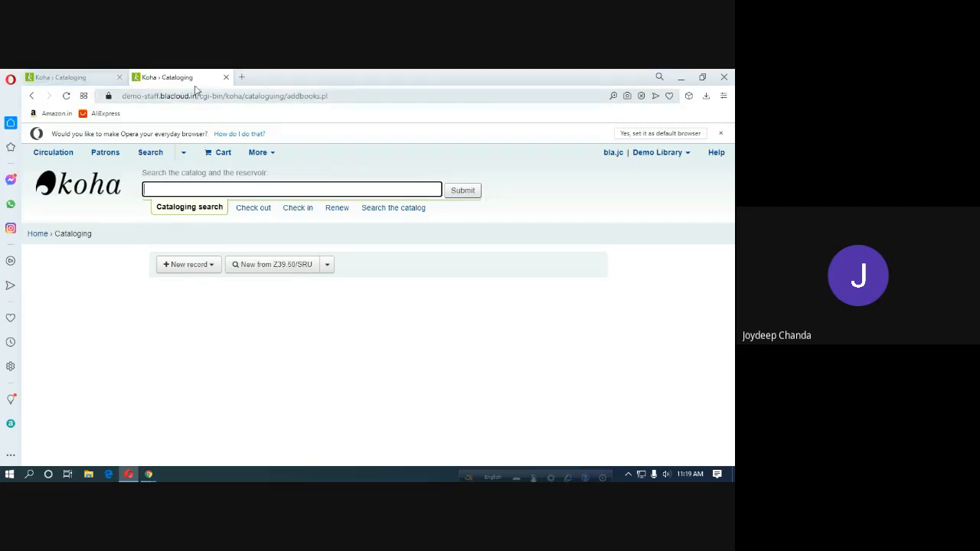
click(66, 79)
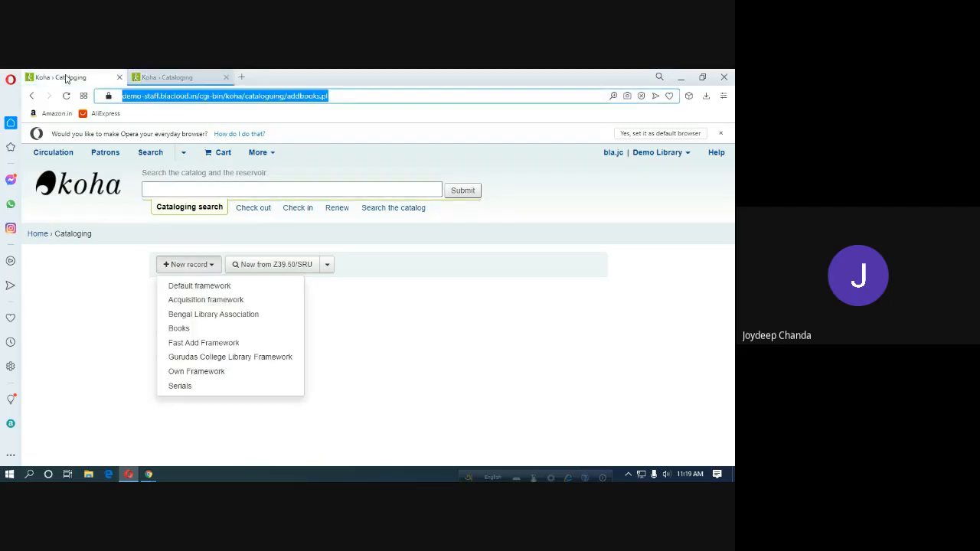
click(170, 79)
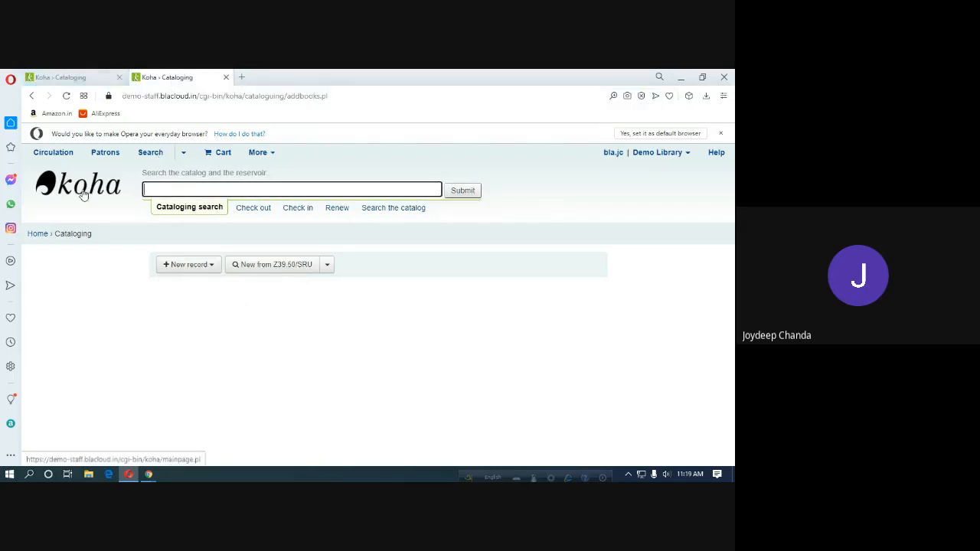
Go from the Koha home page to Koha administration and scroll down to its Catalog settings.
click(39, 235)
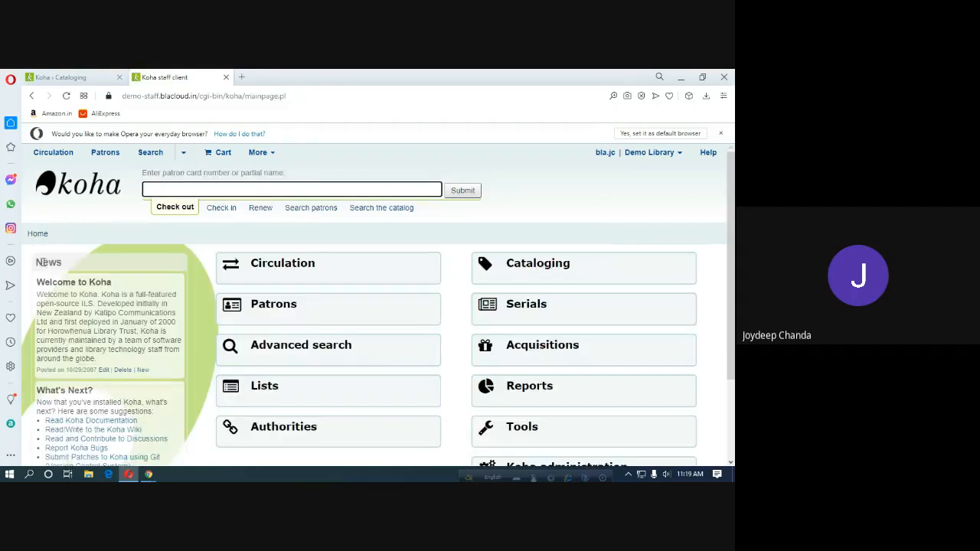
scroll(586, 371, down, 2)
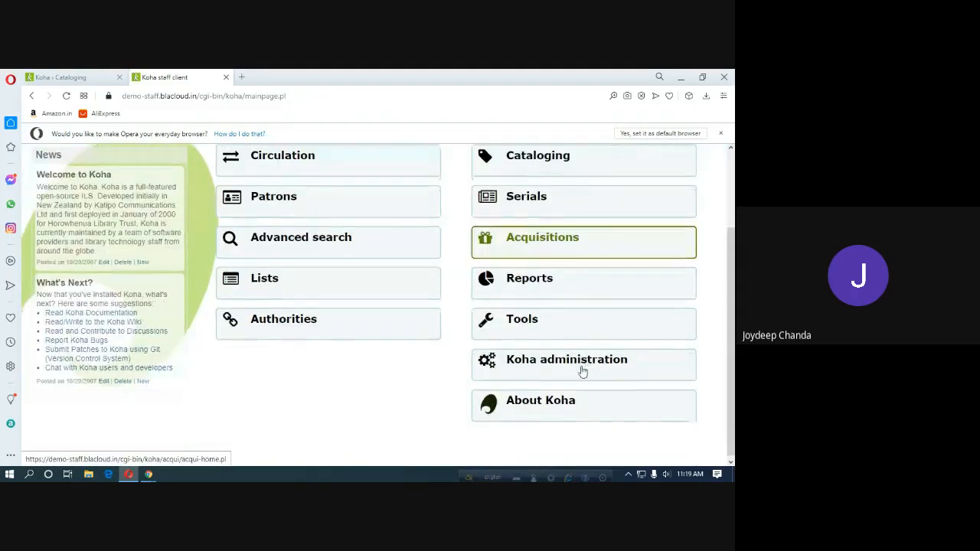
click(550, 366)
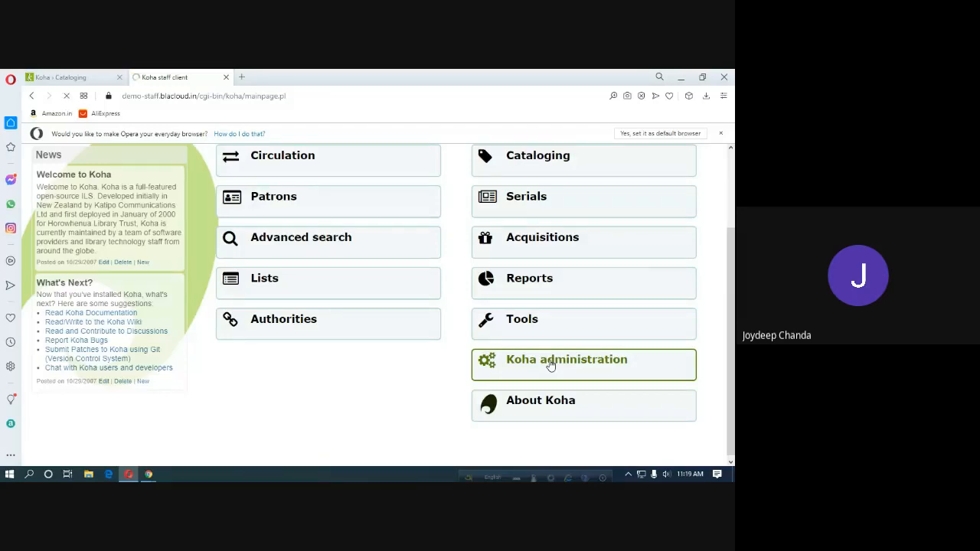
scroll(531, 314, down, 1)
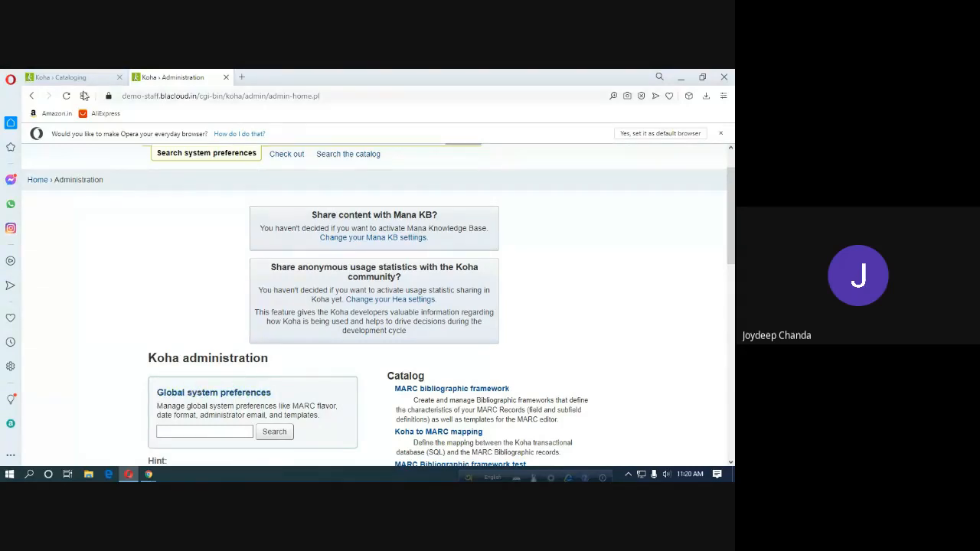
click(62, 79)
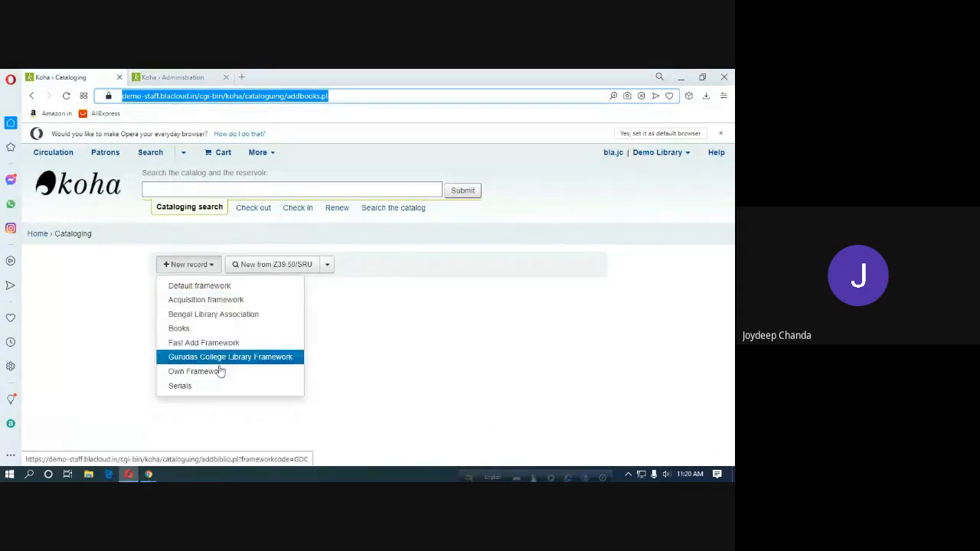
click(175, 77)
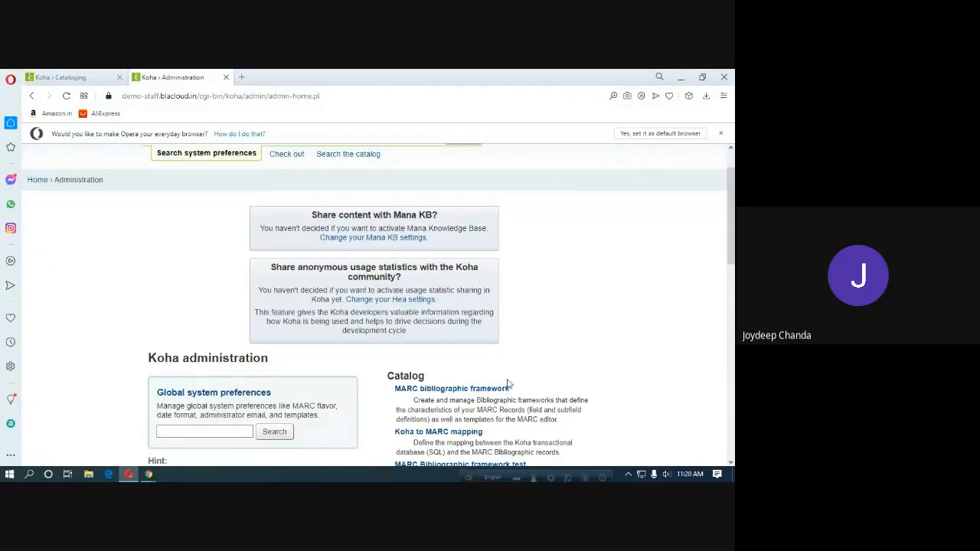
scroll(510, 383, down, 2)
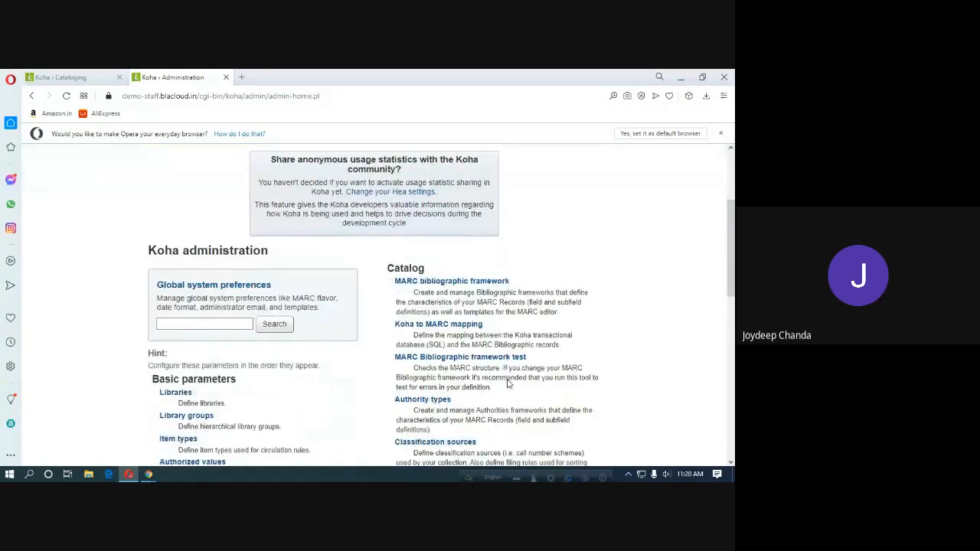
Open MARC bibliographic framework and compare its eight frameworks with those offered for new records.
click(451, 281)
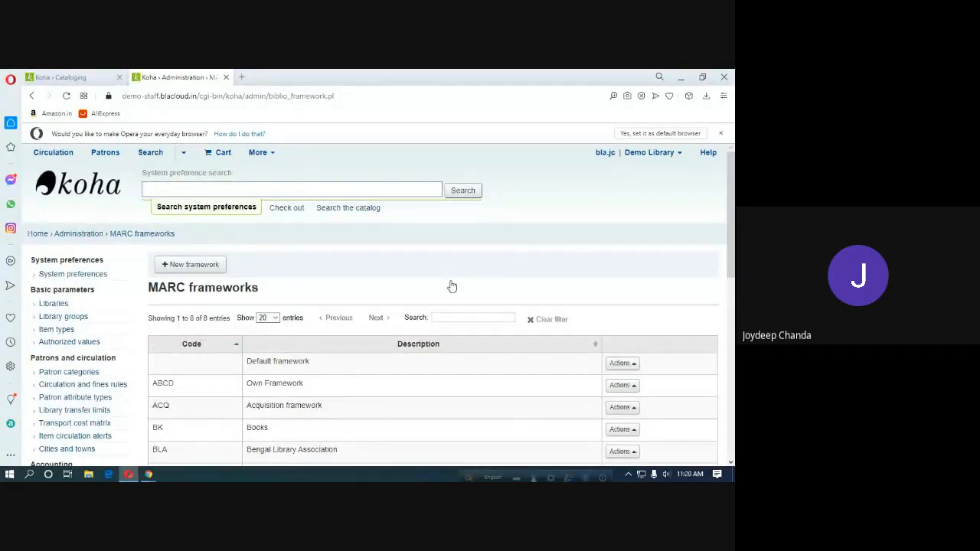
scroll(304, 382, down, 2)
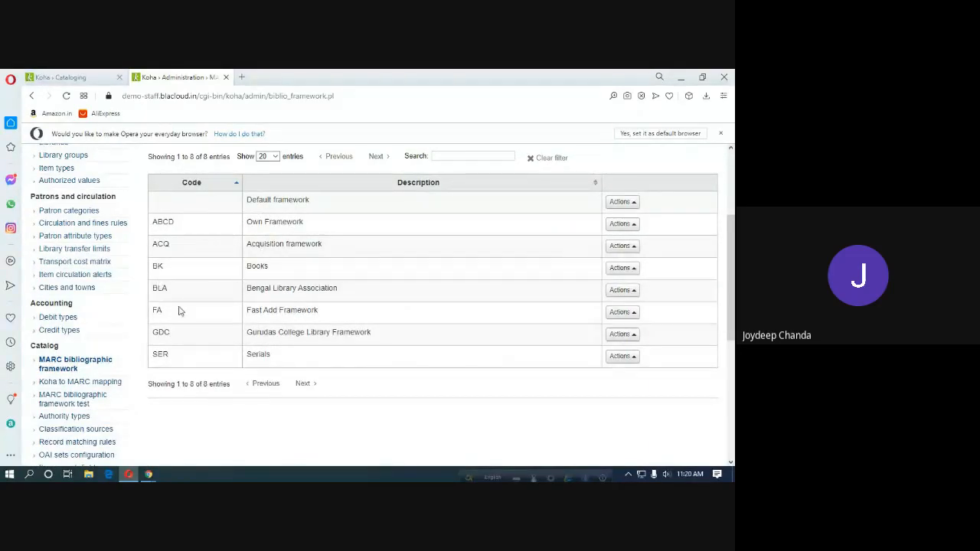
click(67, 77)
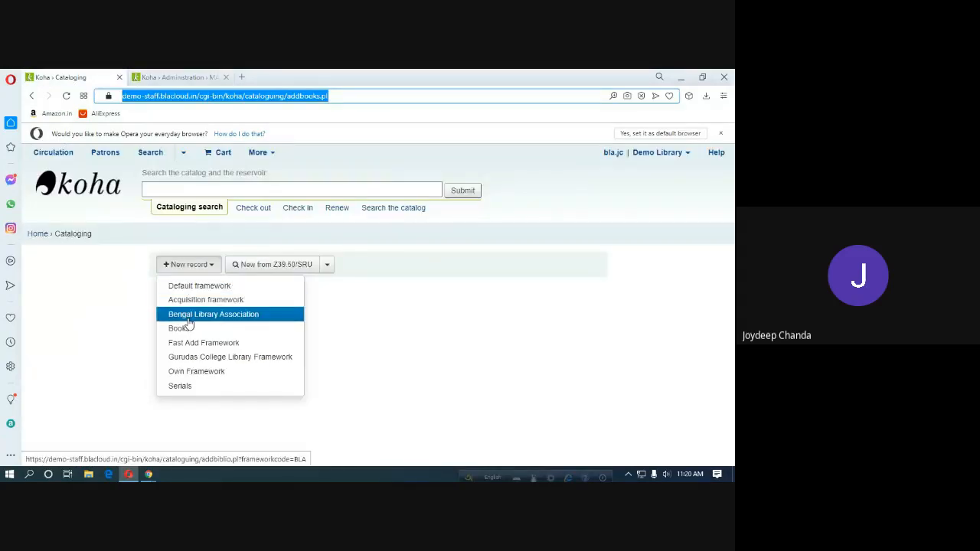
click(181, 77)
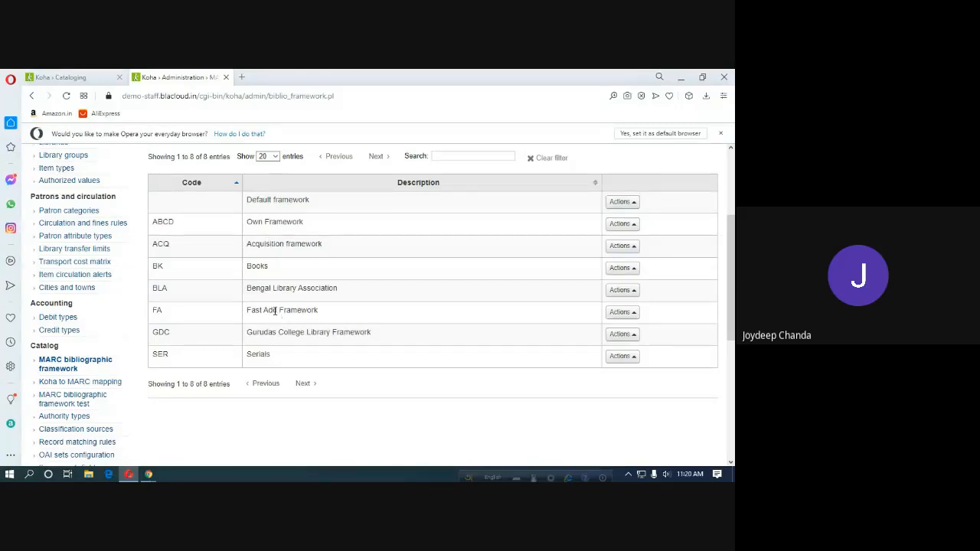
scroll(275, 310, up, 2)
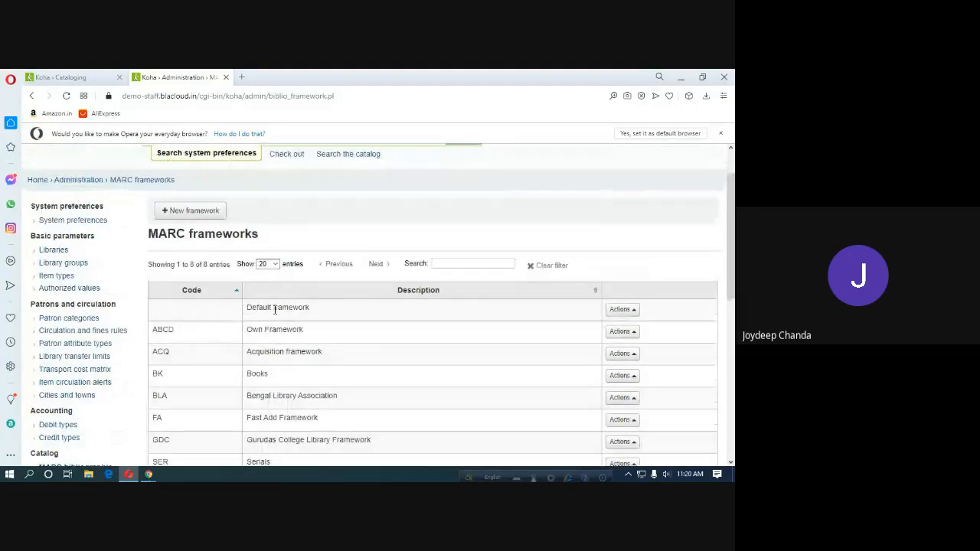
Admit both waiting guests to the Meet call, returning to Koha and dismissing the presenting notice each time.
click(148, 475)
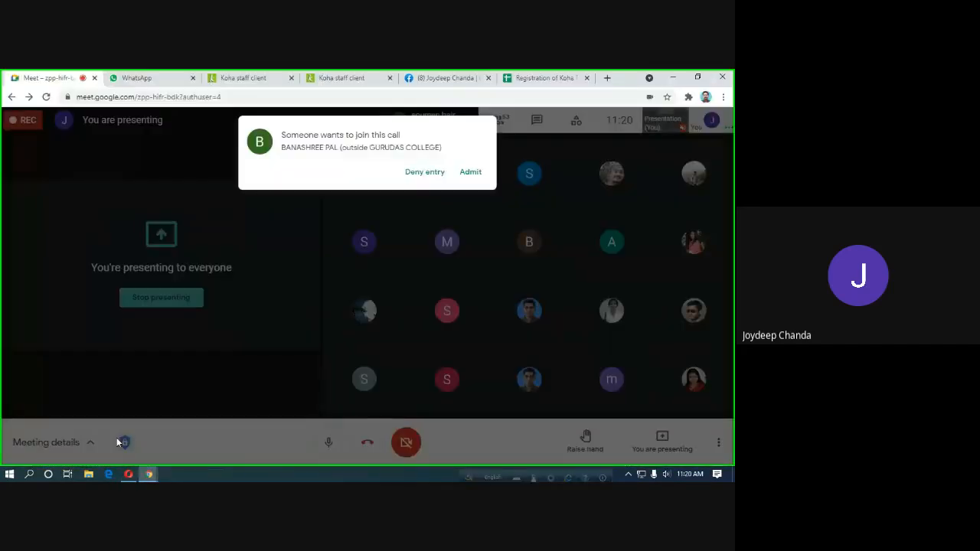
click(474, 174)
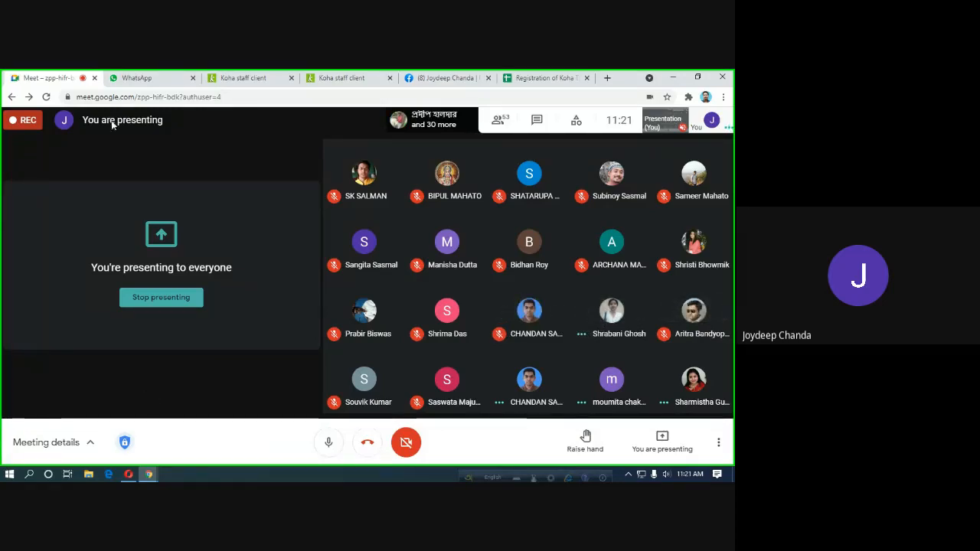
click(130, 475)
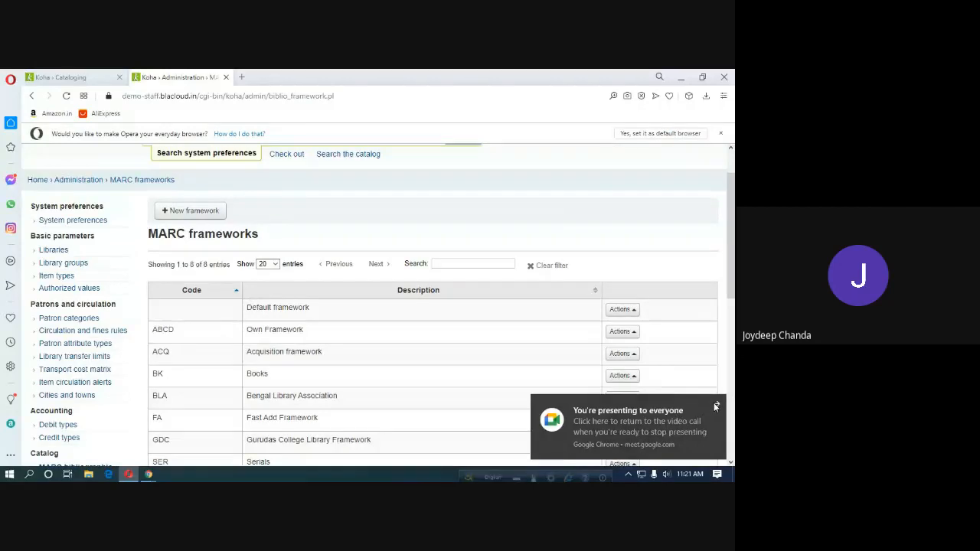
click(716, 406)
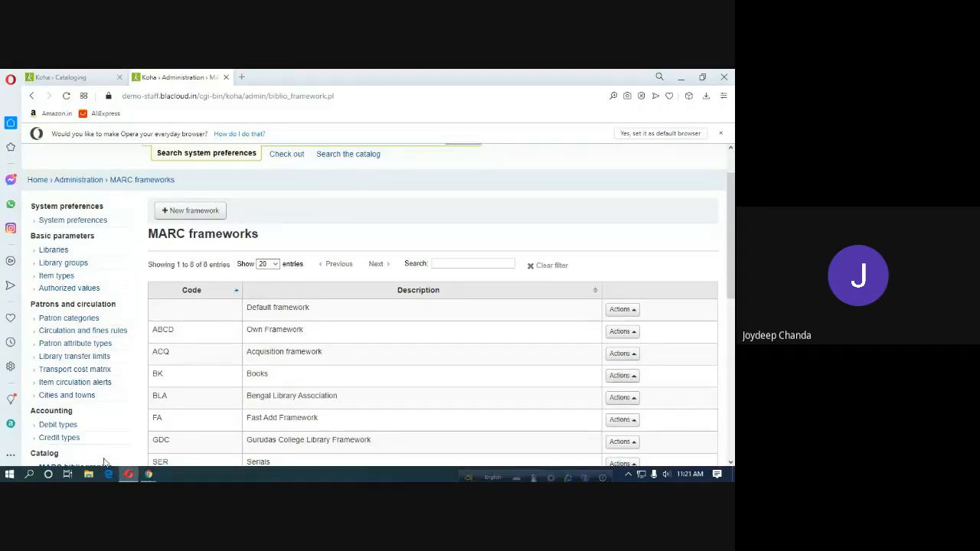
mouse_move(149, 474)
click(130, 452)
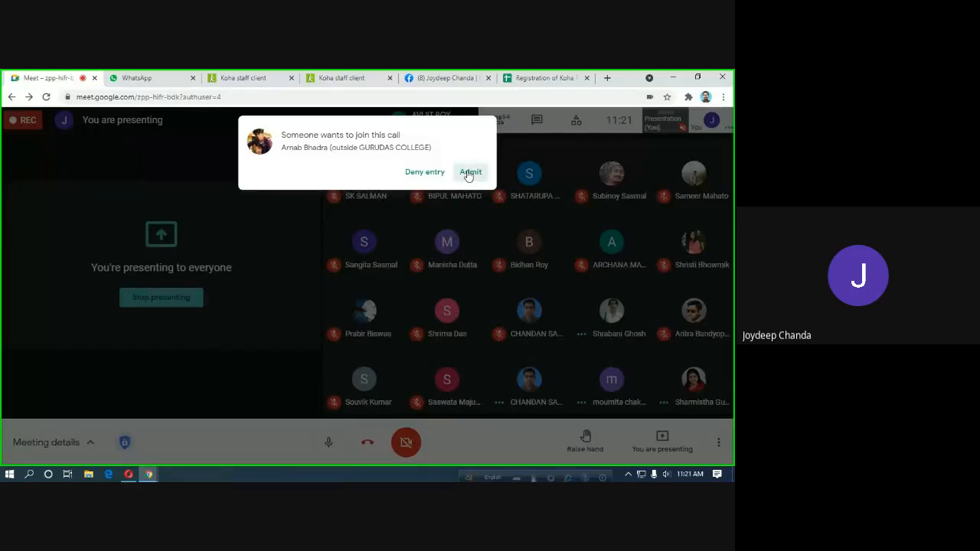
click(469, 173)
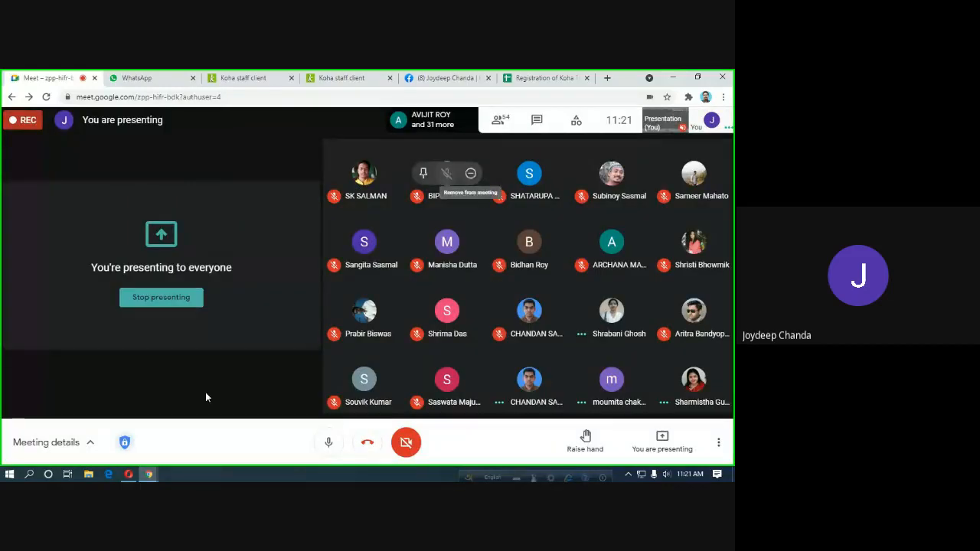
click(131, 477)
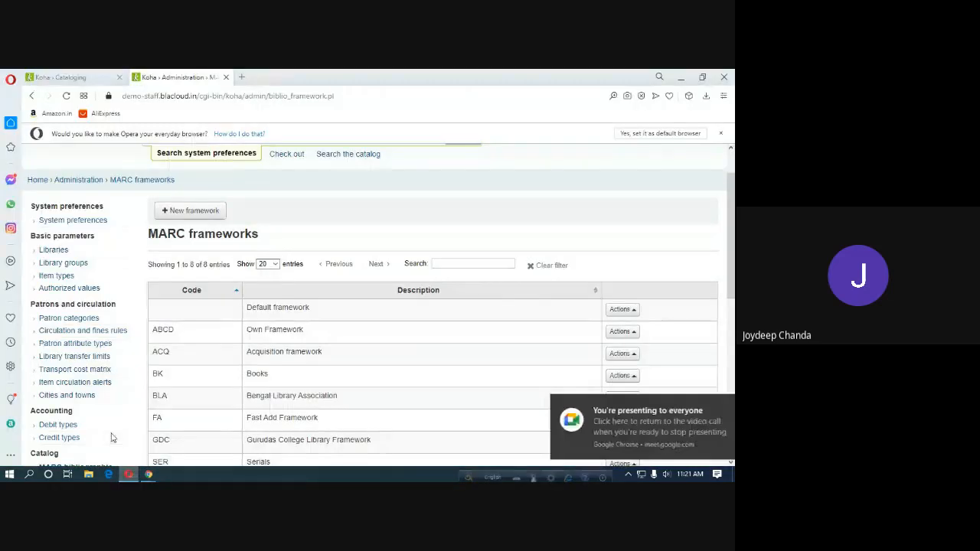
click(716, 407)
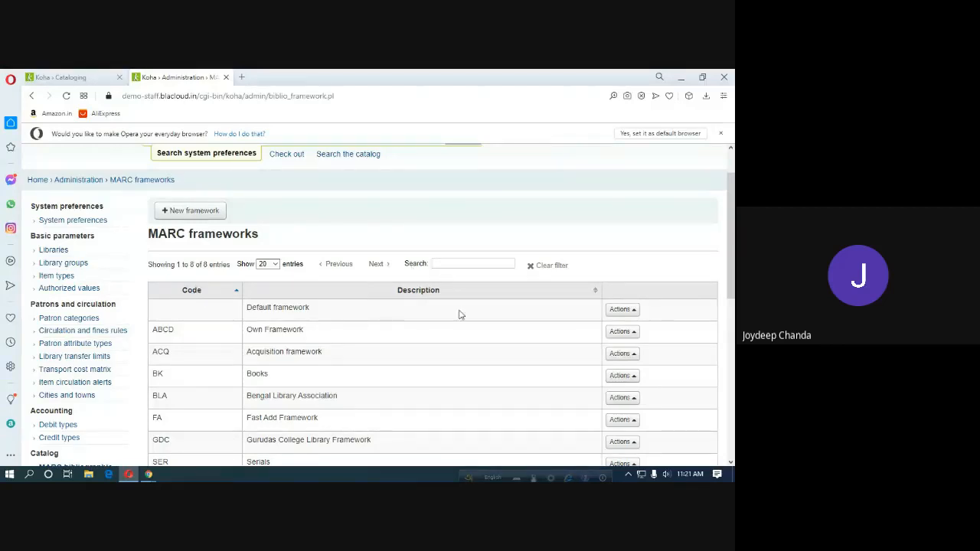
Add framework code TEST with description 'TEST Framework' and review the nine-entry list.
click(205, 217)
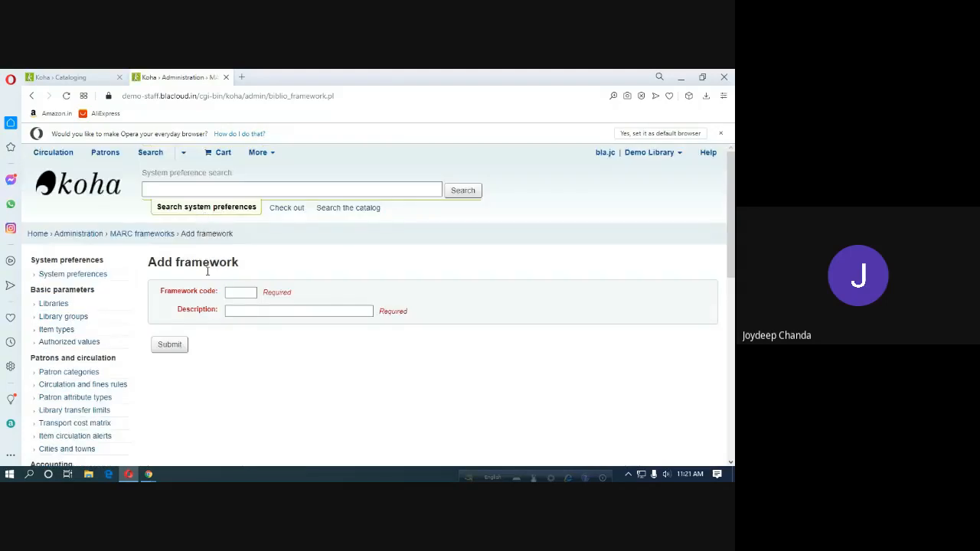
click(233, 293)
text(TEST)
click(242, 312)
text(T)
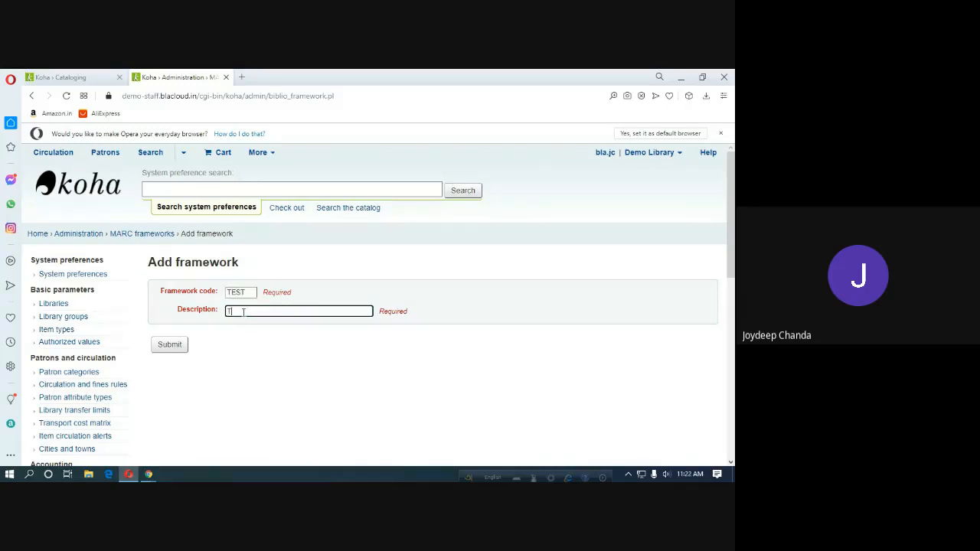
text(EST Framework)
click(178, 351)
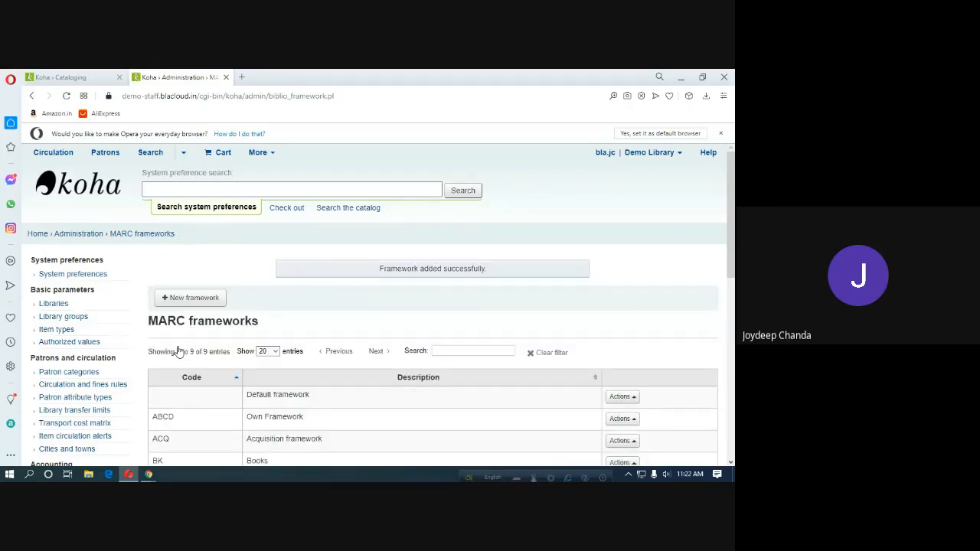
scroll(295, 395, down, 2)
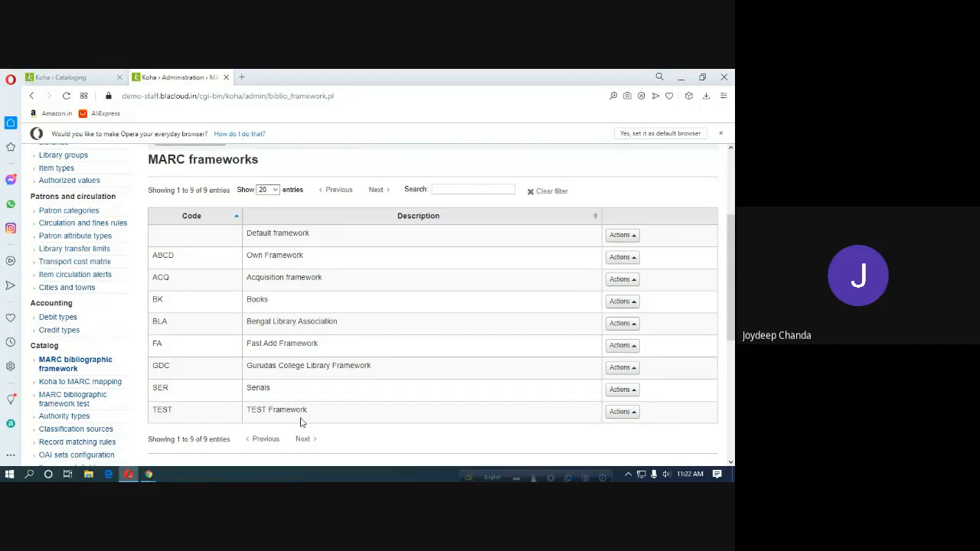
scroll(301, 422, up, 3)
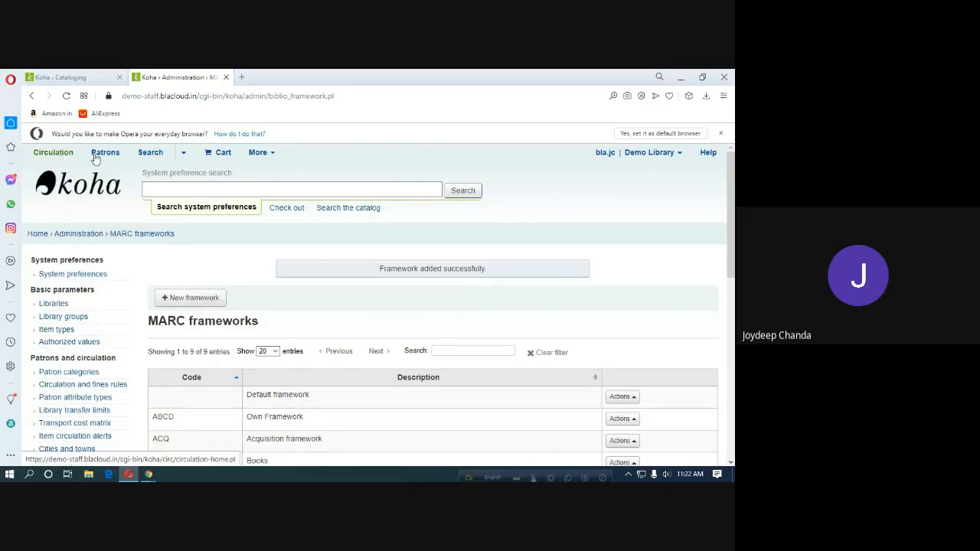
Go from Home through Koha administration and MARC bibliographic framework to a new Add framework form.
click(37, 233)
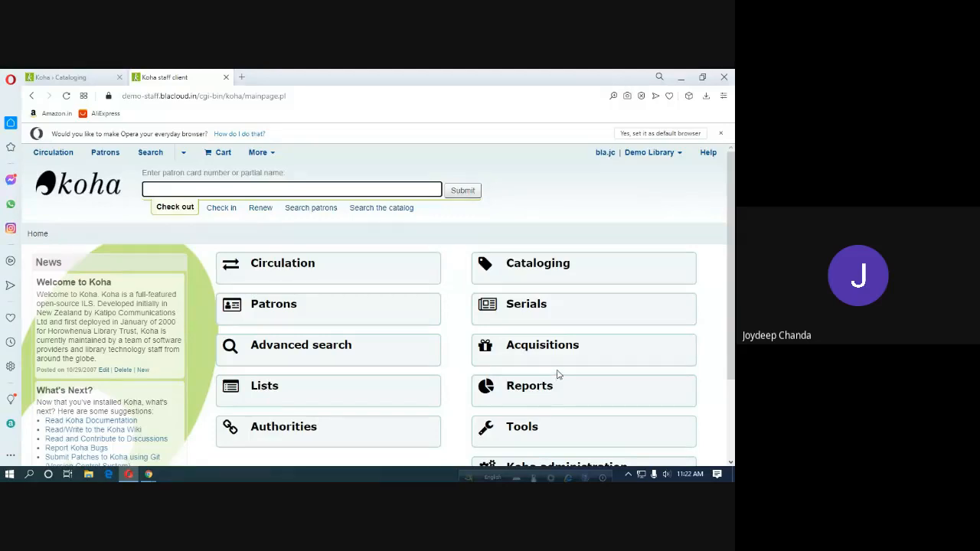
scroll(557, 374, down, 3)
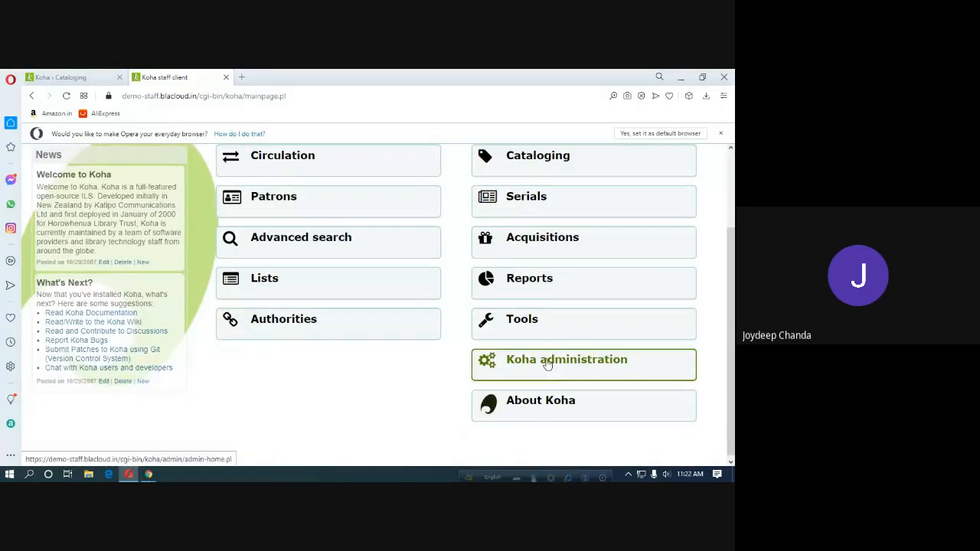
click(548, 365)
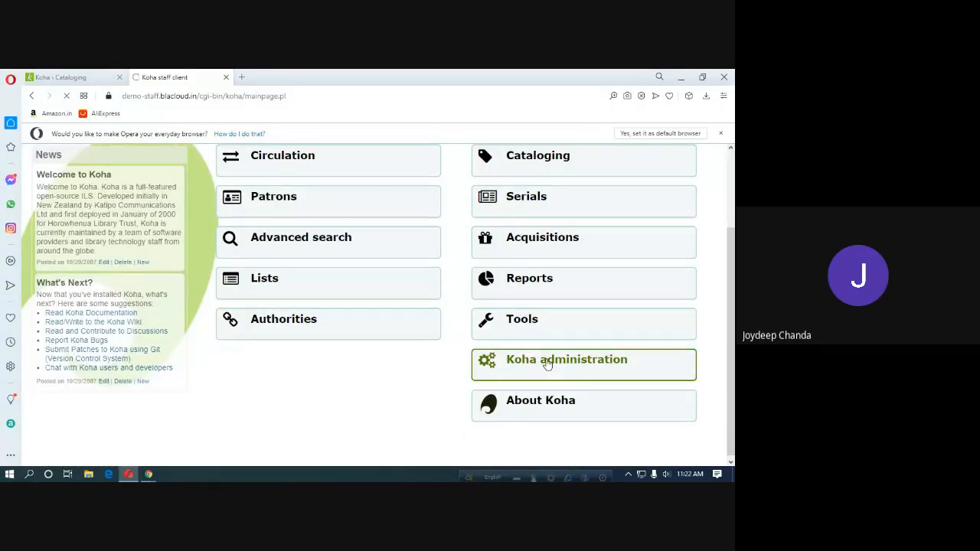
scroll(548, 364, down, 2)
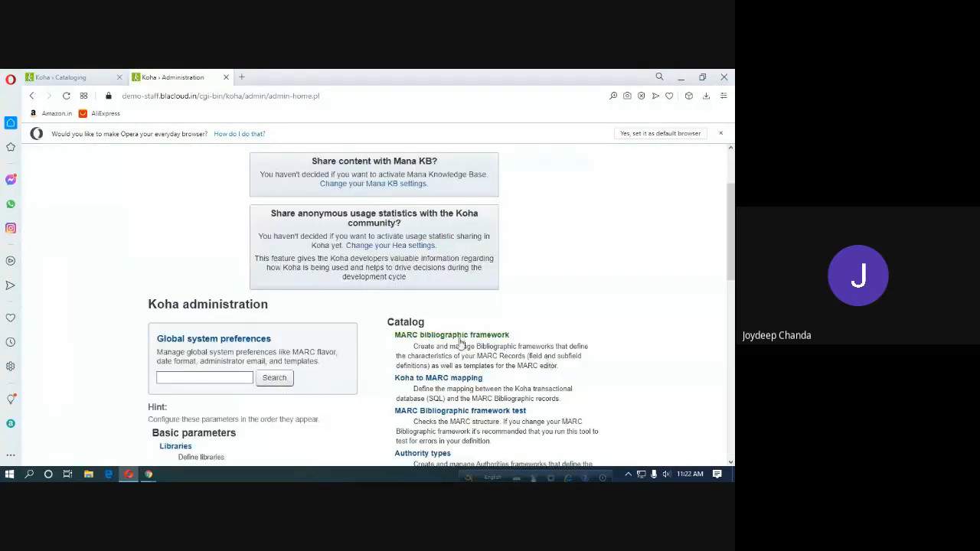
click(459, 339)
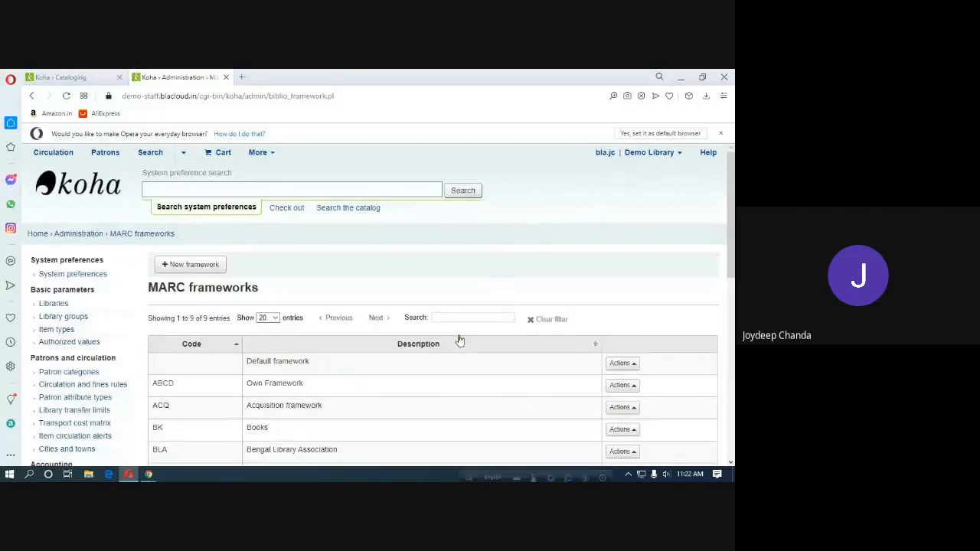
scroll(291, 285, down, 1)
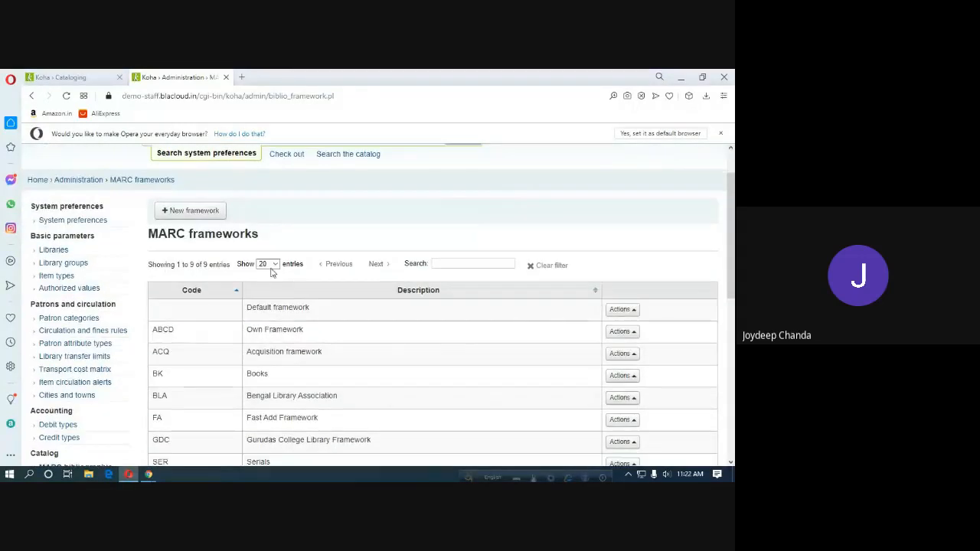
click(198, 218)
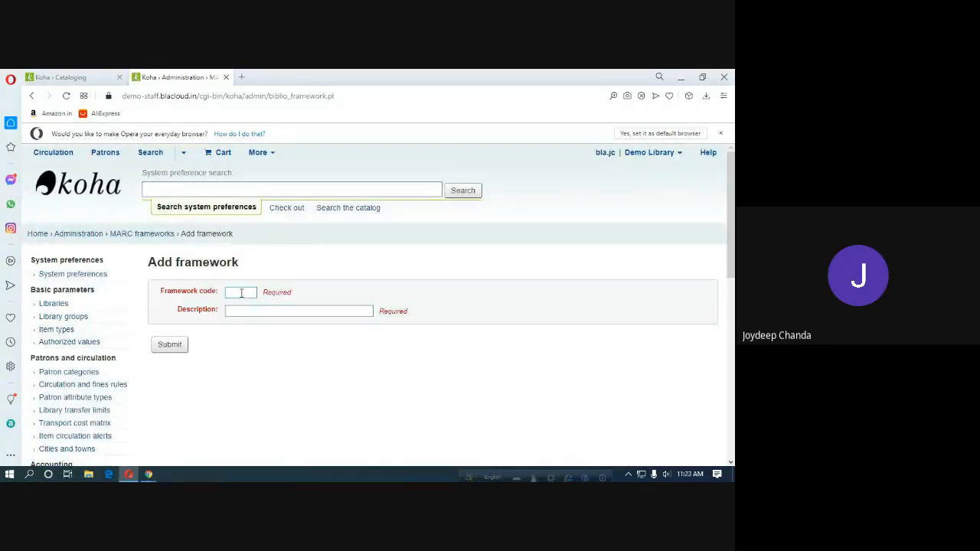
Add framework code T-1 with description 'TEST Framework-1' and check the ten-entry list.
click(242, 293)
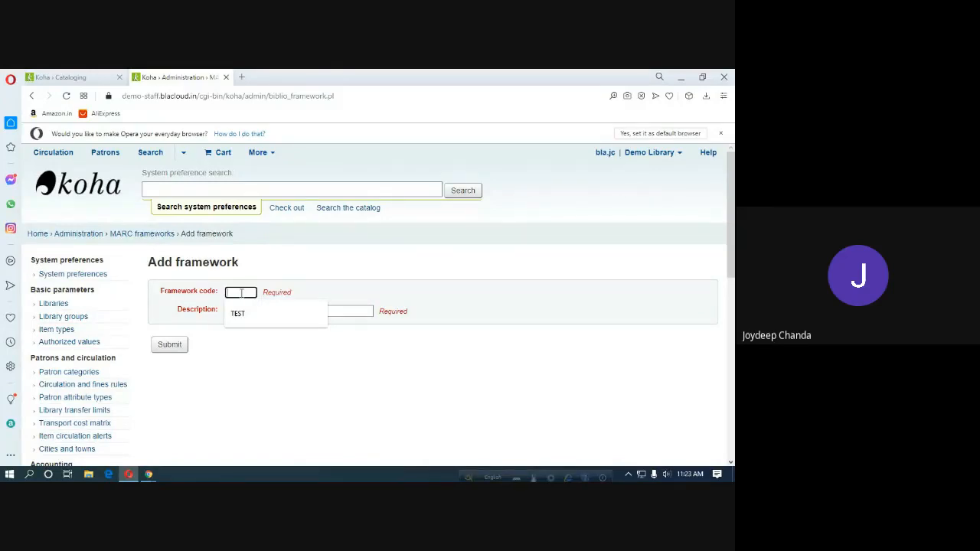
text(TEST)
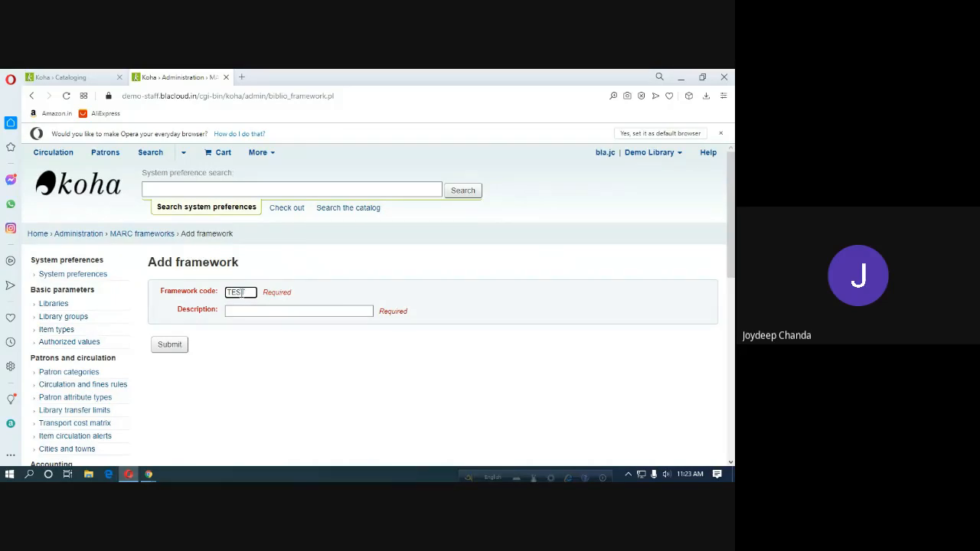
key(BackSpace)
key(BackSpace)
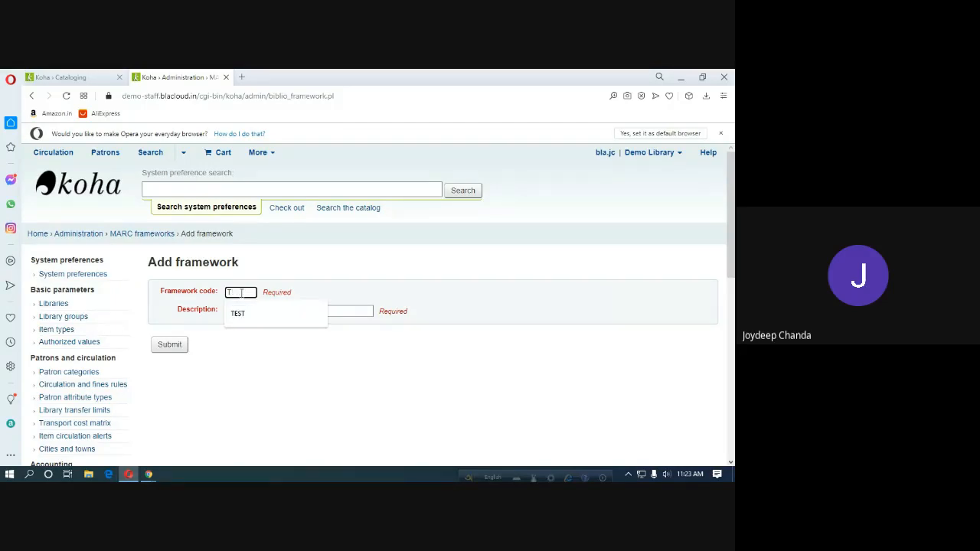
text(-)
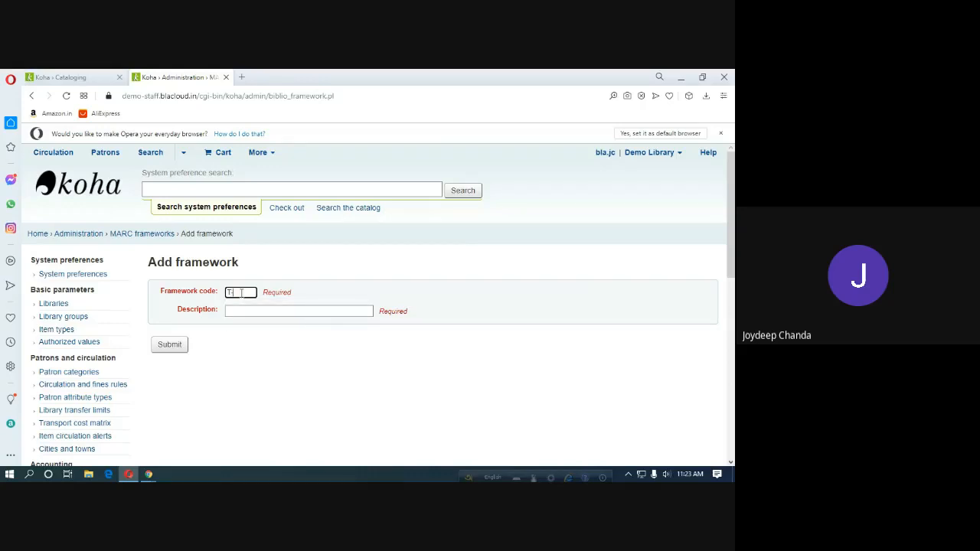
text(1)
click(243, 310)
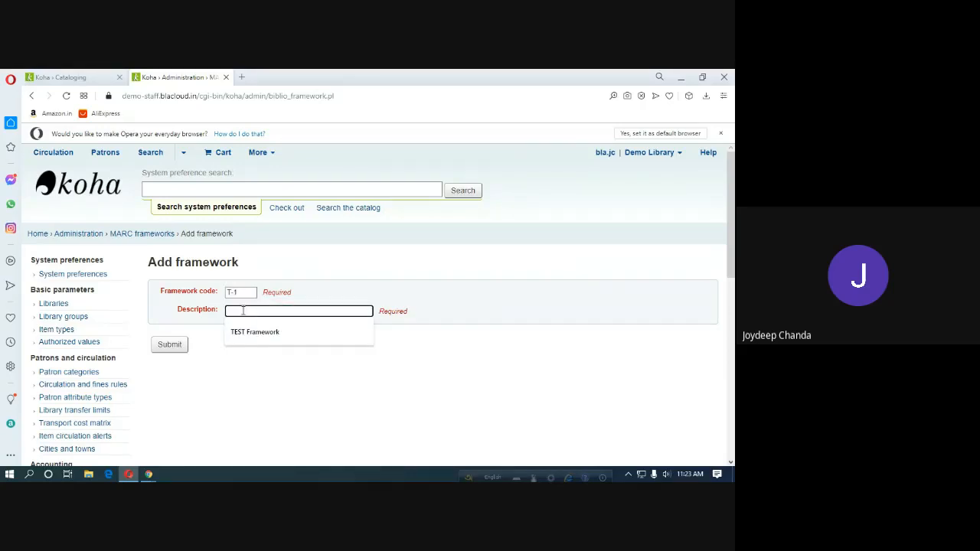
click(257, 332)
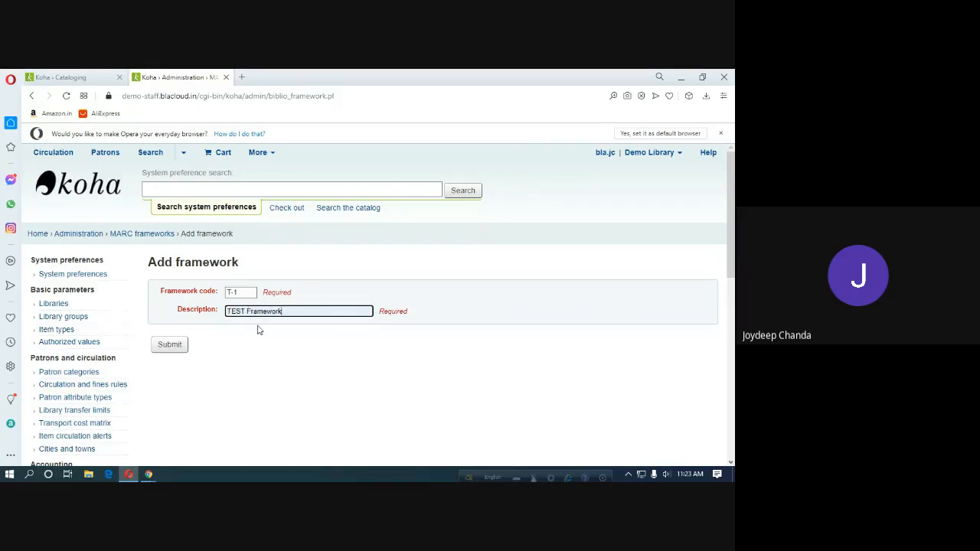
text(-1)
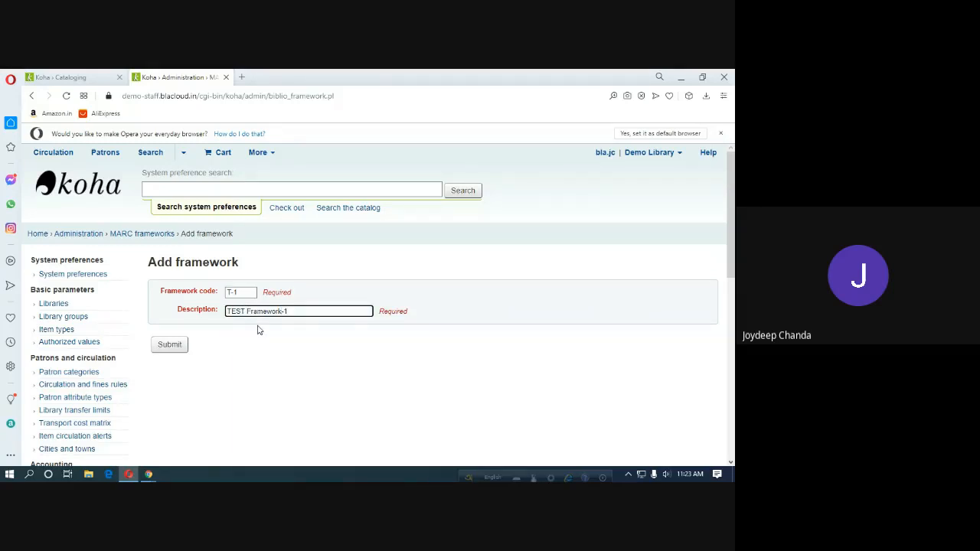
click(162, 346)
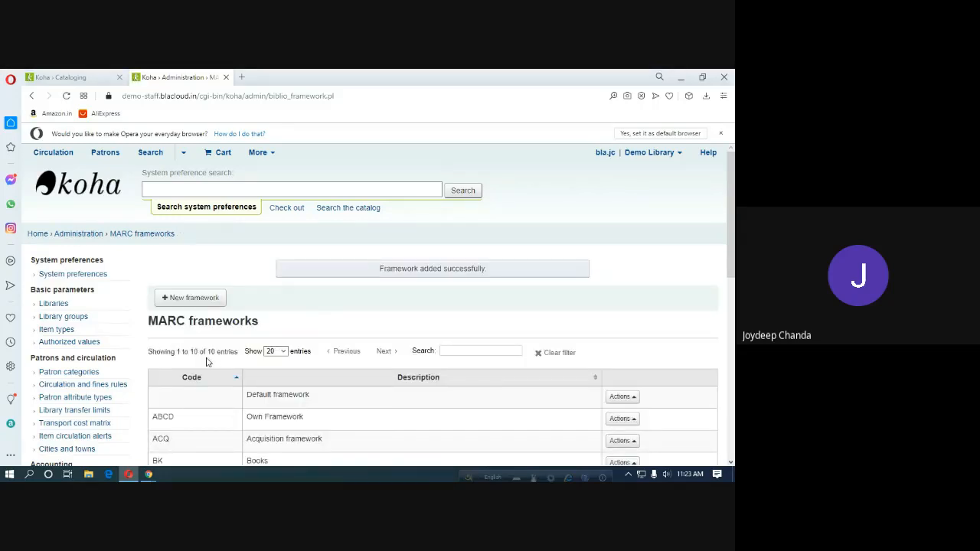
scroll(207, 360, down, 4)
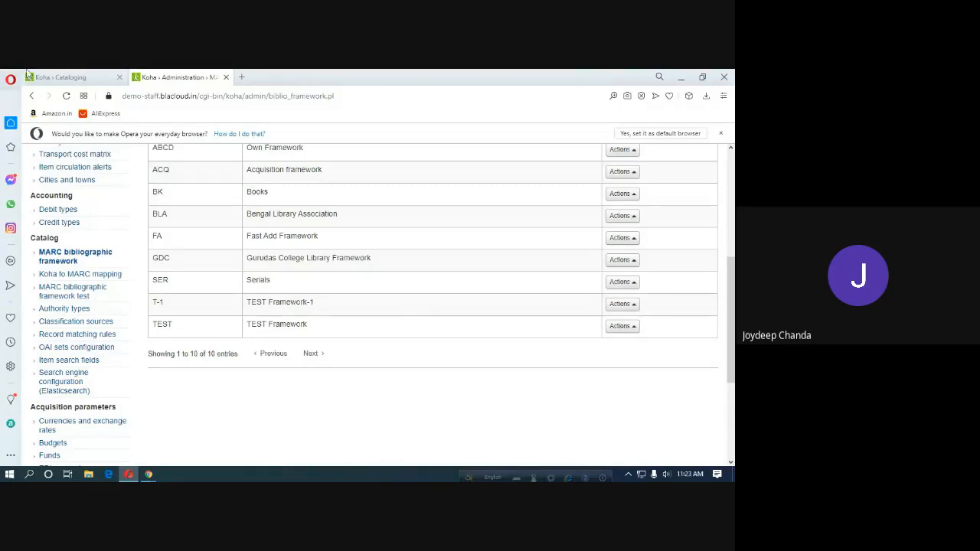
Start a new Default framework record on the Cataloging tab, then return to the frameworks list.
click(58, 80)
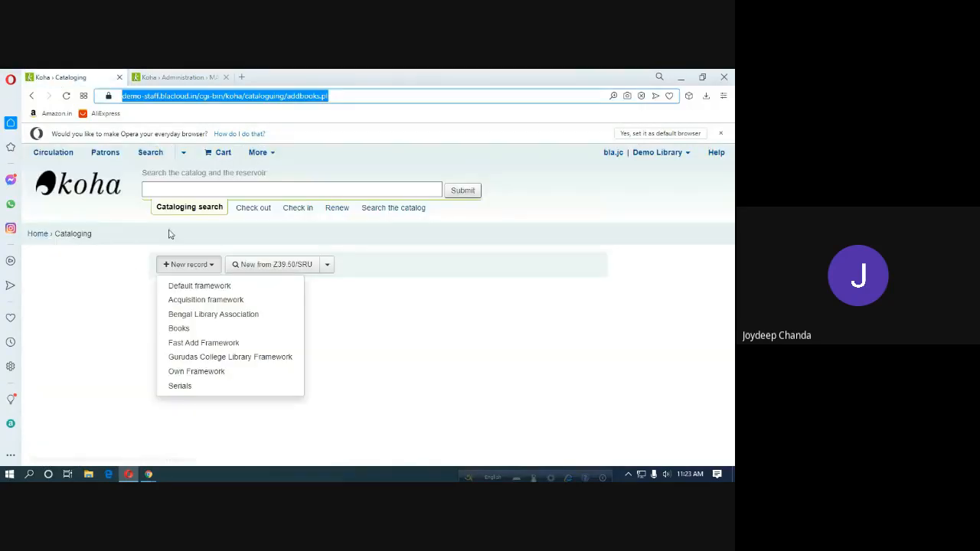
click(208, 287)
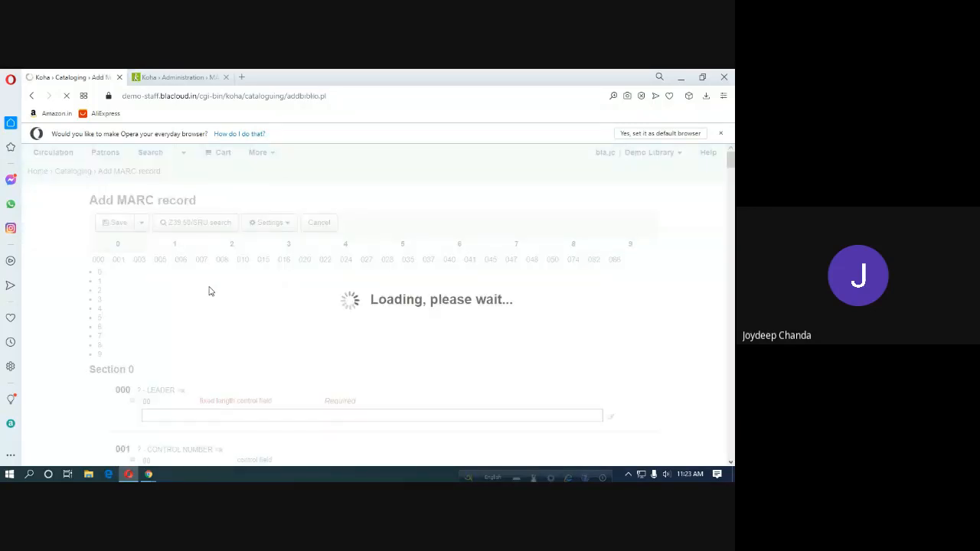
click(175, 77)
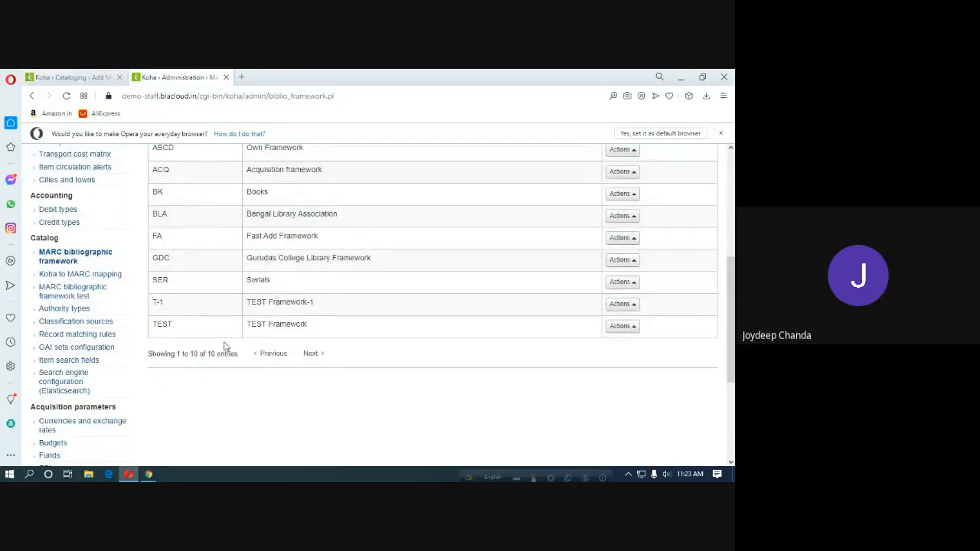
Choose Actions › MARC structure on the TEST framework row.
click(630, 330)
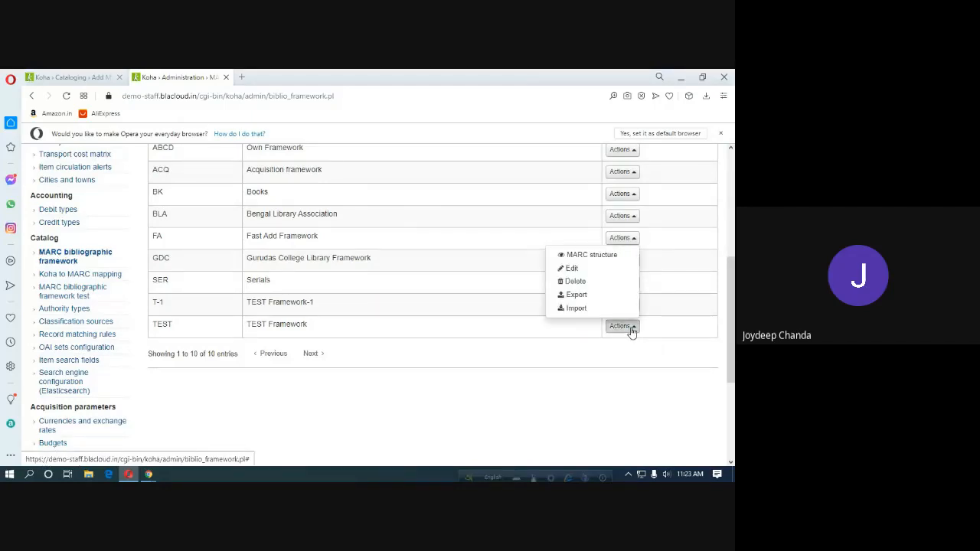
click(589, 256)
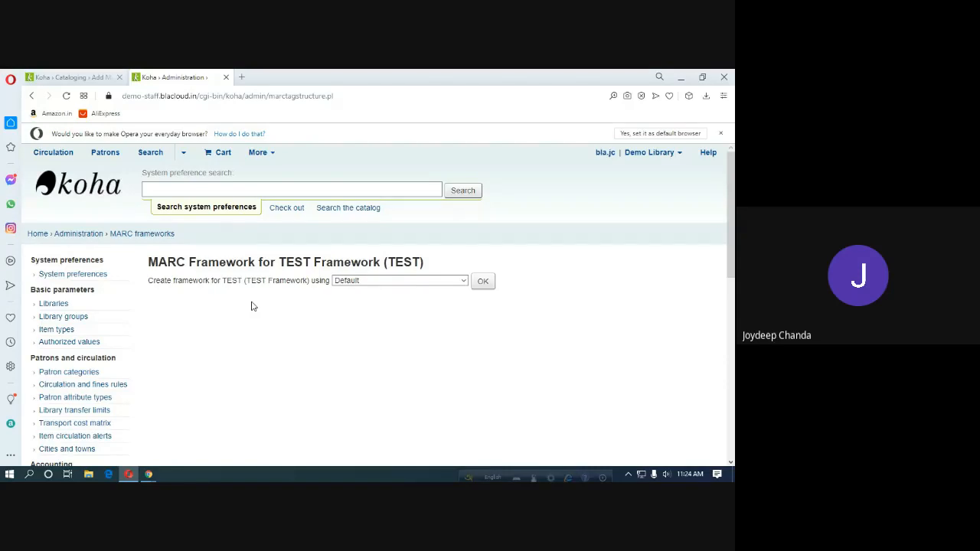
Pick Bengal Library Association as TEST's source framework, then view the Add MARC record tab.
click(463, 283)
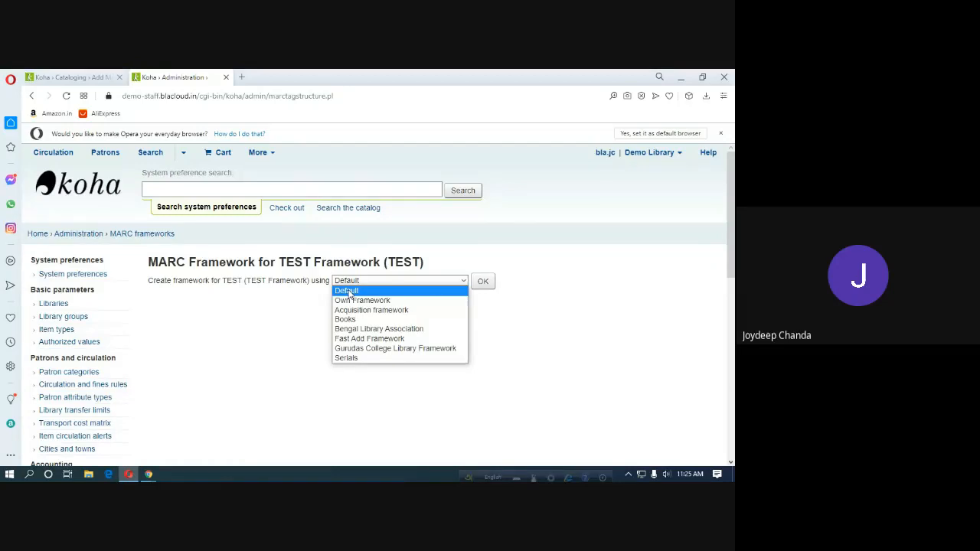
click(149, 475)
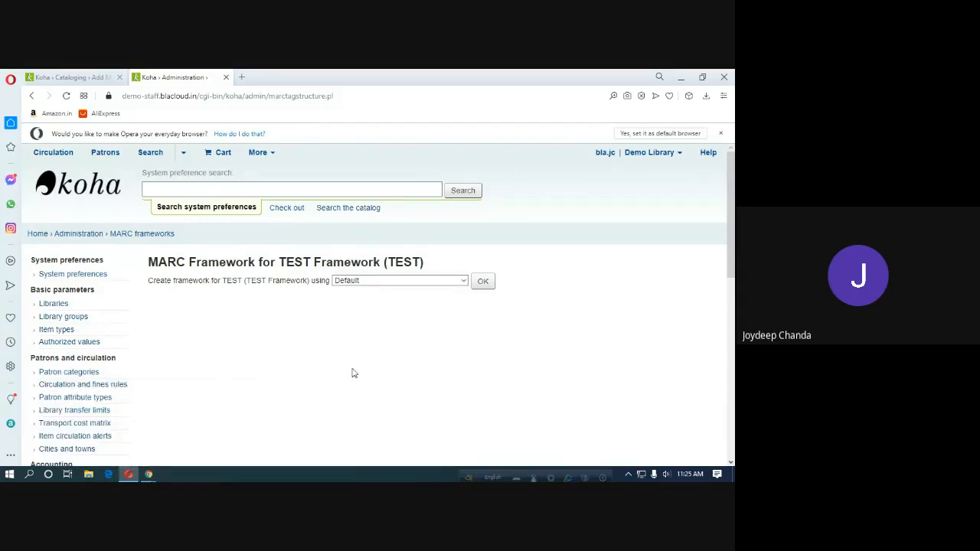
click(464, 282)
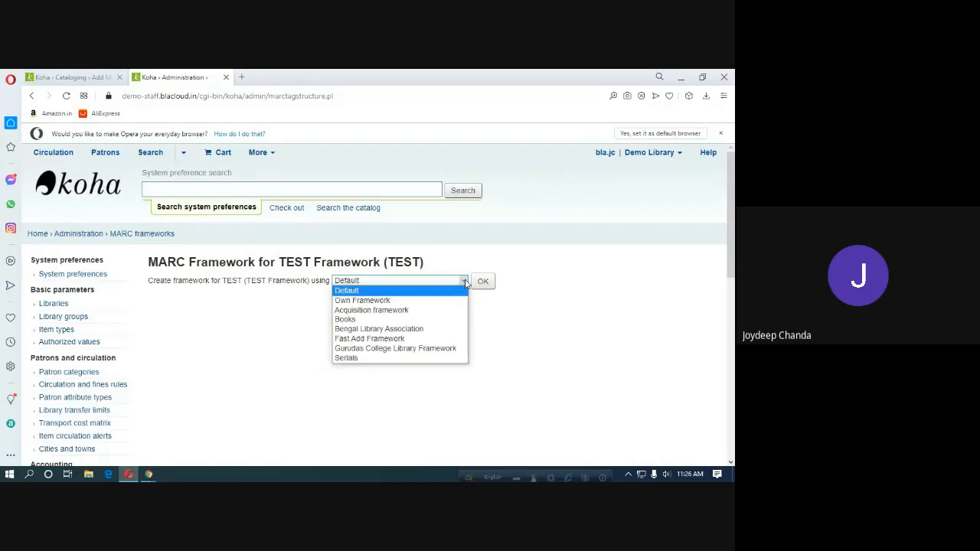
click(385, 330)
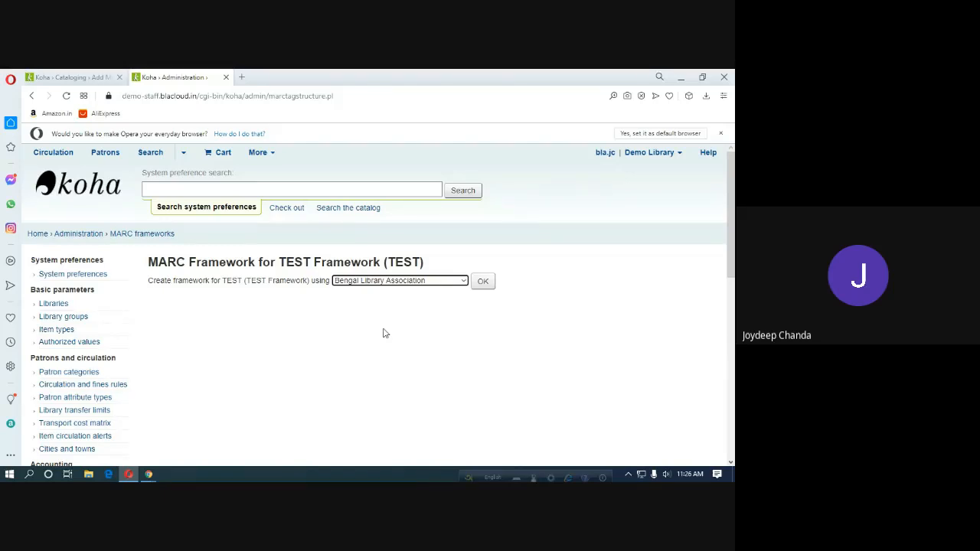
click(62, 78)
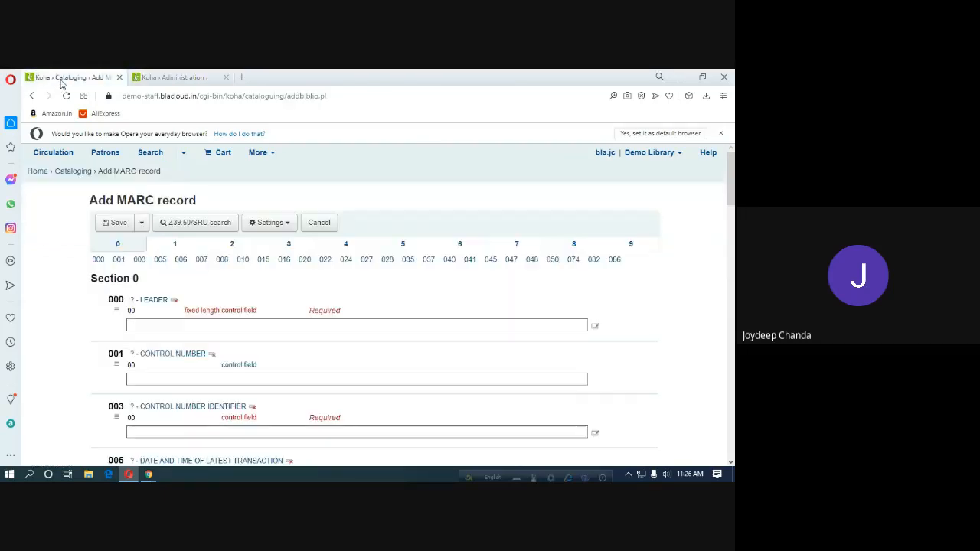
Start a new record with TEST Framework, find it empty, and return to TEST's structure page.
click(74, 171)
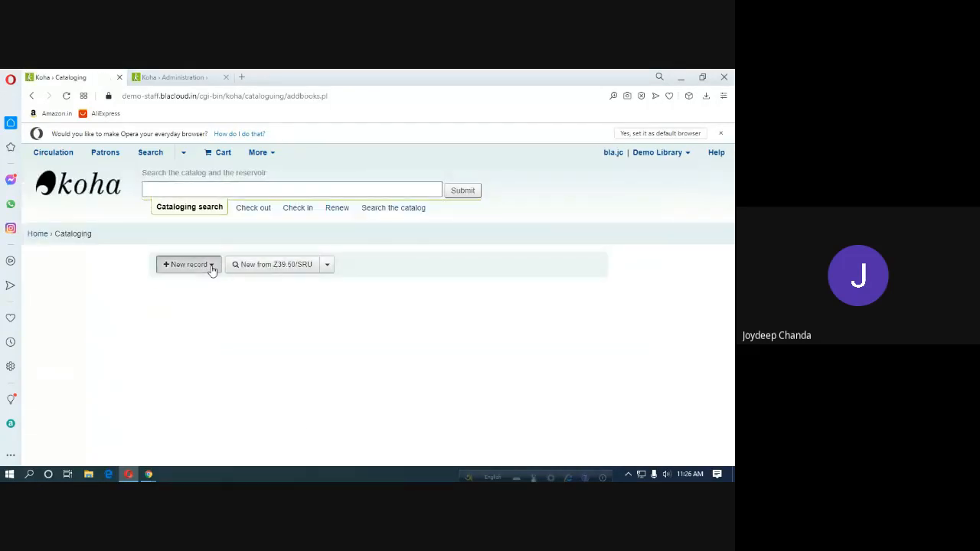
click(211, 266)
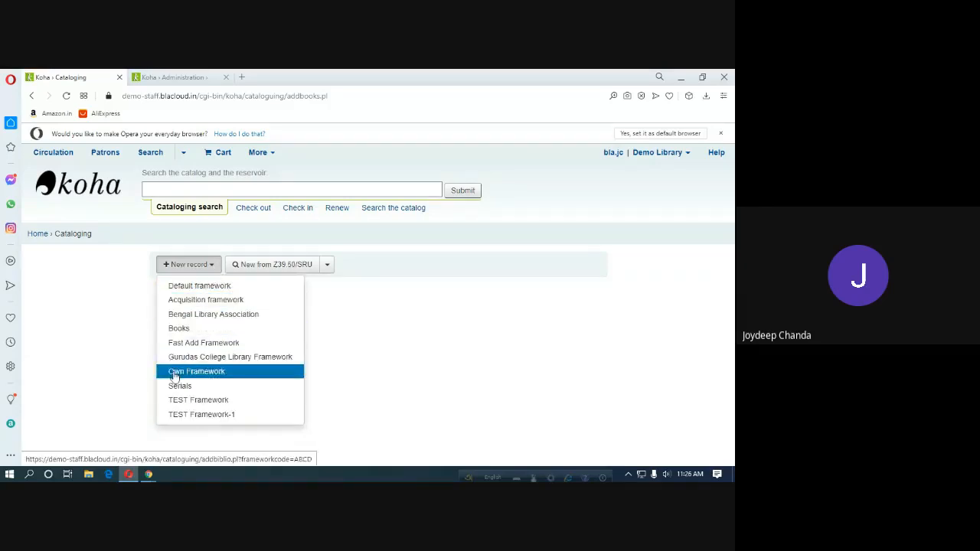
click(214, 406)
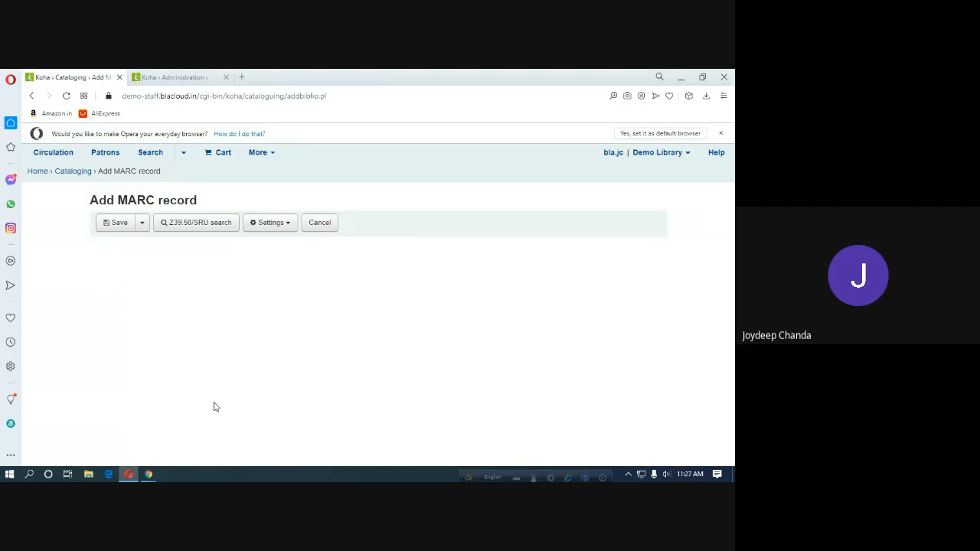
click(75, 171)
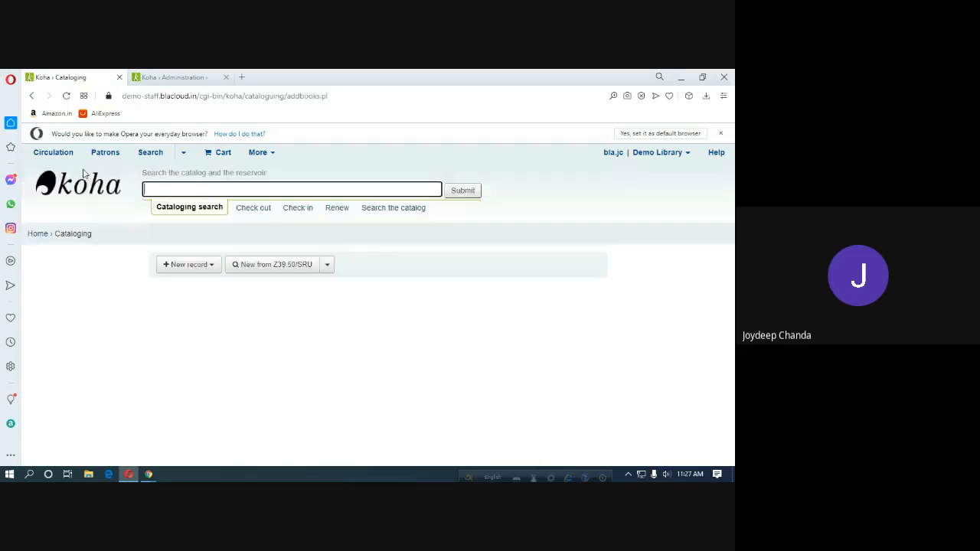
click(199, 77)
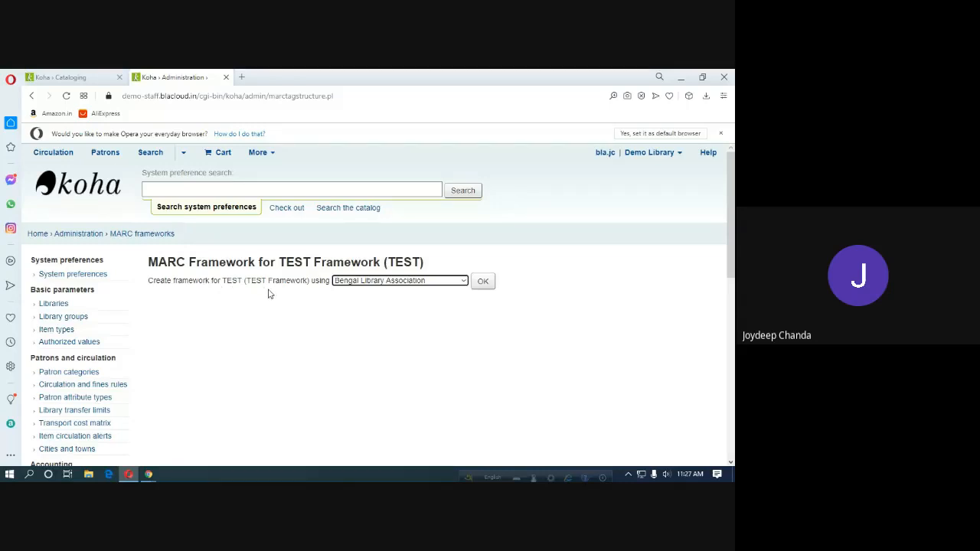
Build TEST Framework's structure from Bengal Library Association and scroll through its tag list.
click(484, 283)
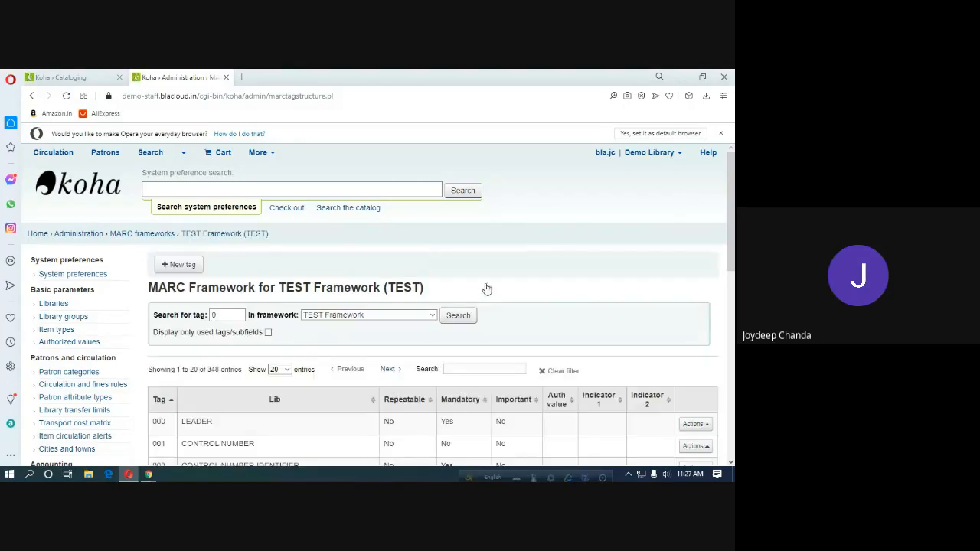
scroll(462, 356, down, 3)
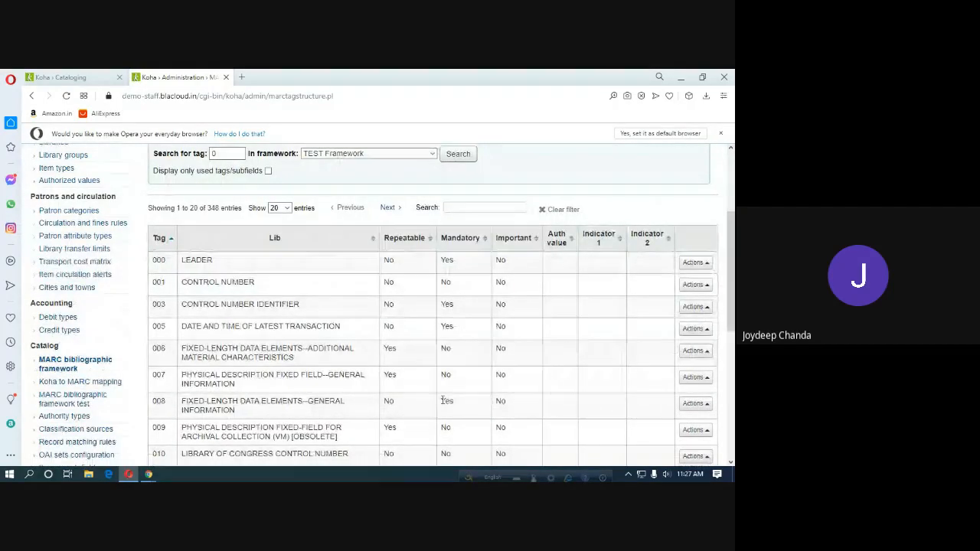
scroll(360, 332, down, 5)
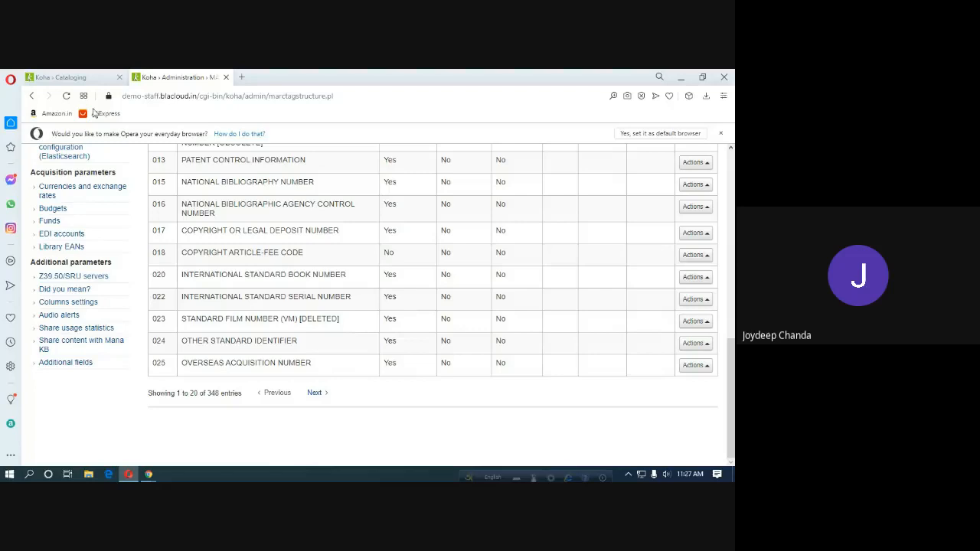
Start a new TEST Framework record from Cataloging, then bring the Google Meet call forward.
click(68, 77)
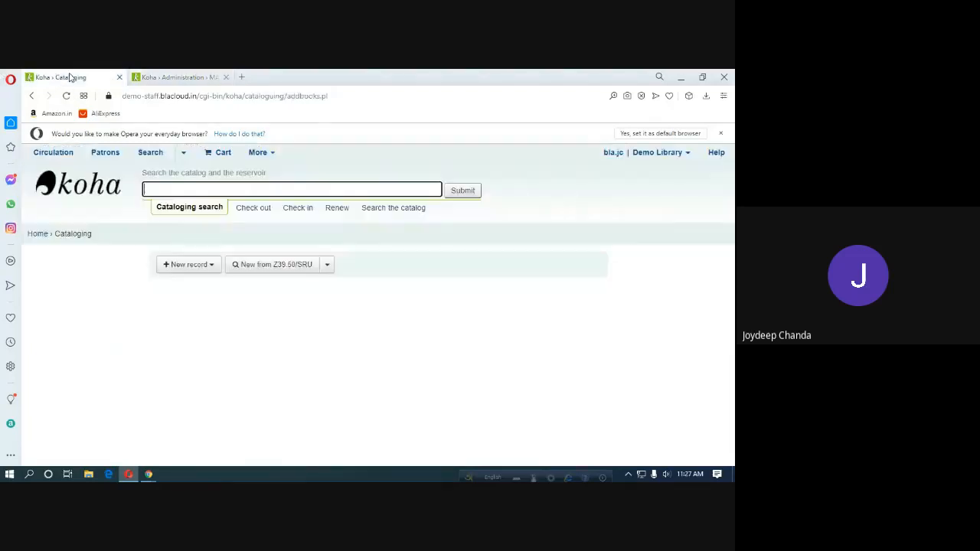
click(204, 264)
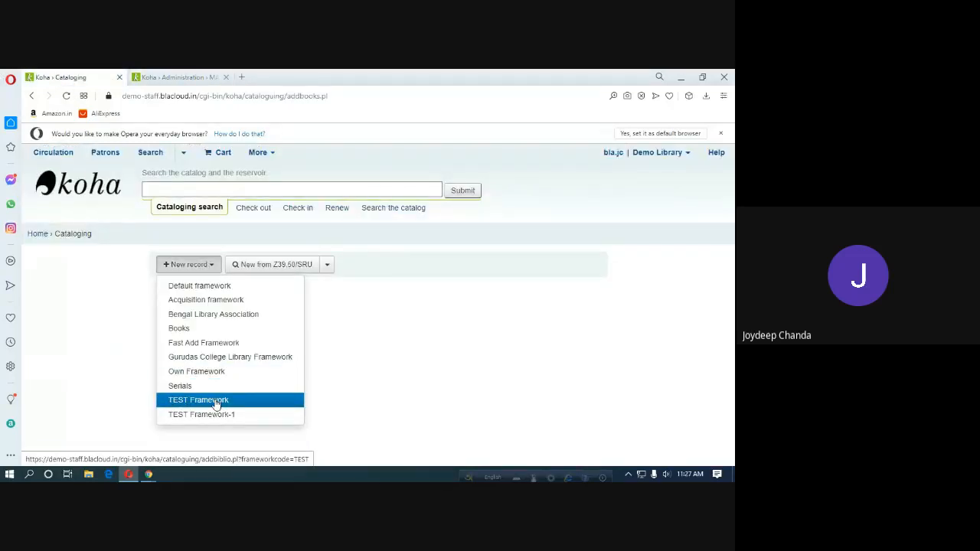
click(66, 97)
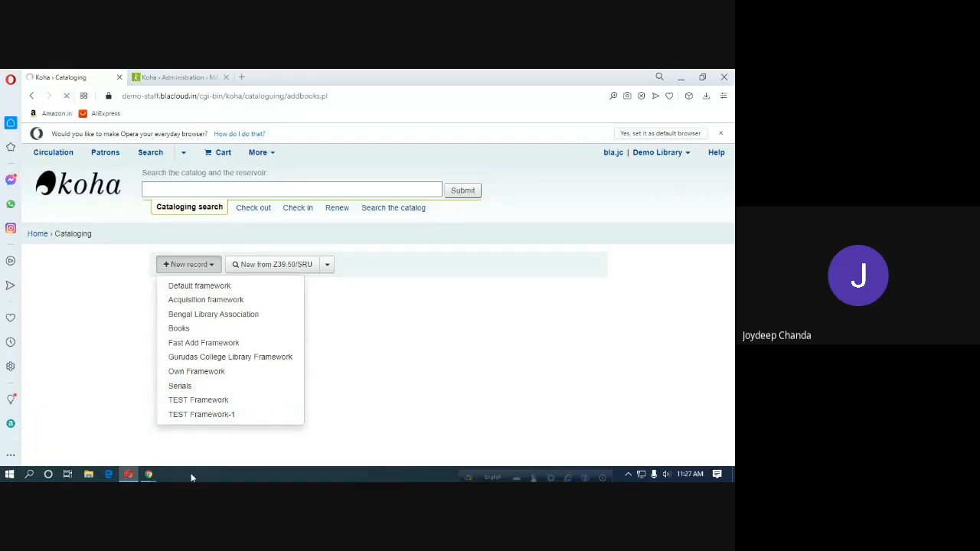
mouse_move(148, 474)
click(133, 448)
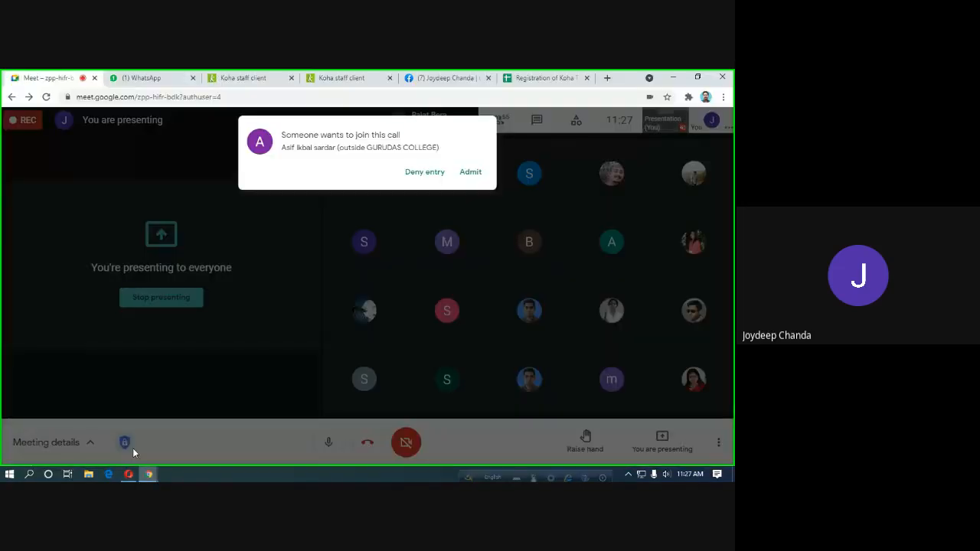
Admit the waiting participant to the Meet call and return to Koha in Opera.
click(465, 173)
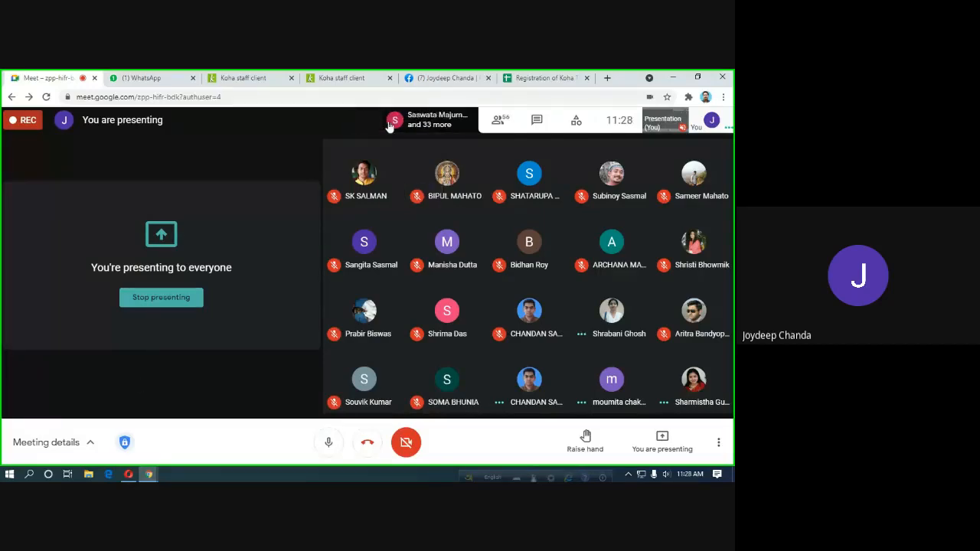
click(129, 475)
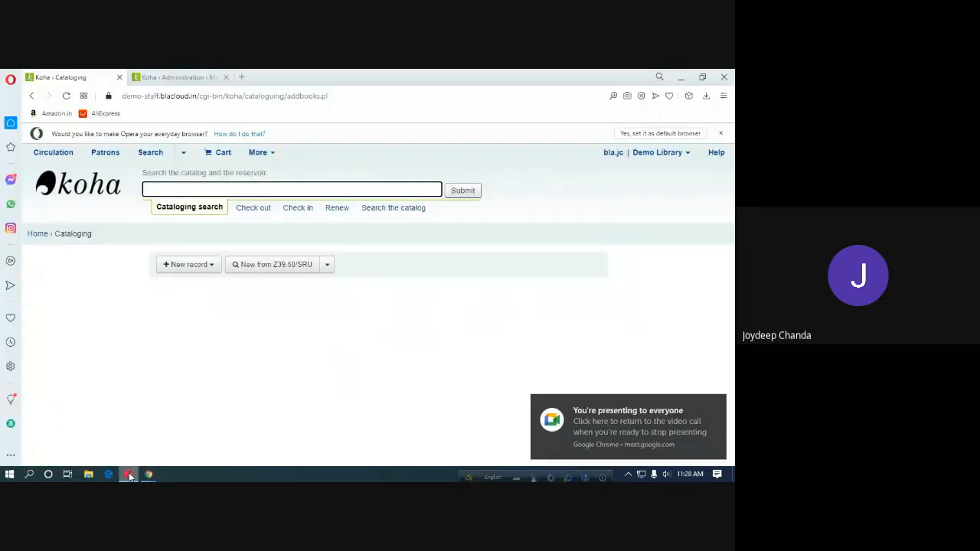
Start a new record with TEST Framework and scroll through its fields.
click(213, 266)
click(200, 403)
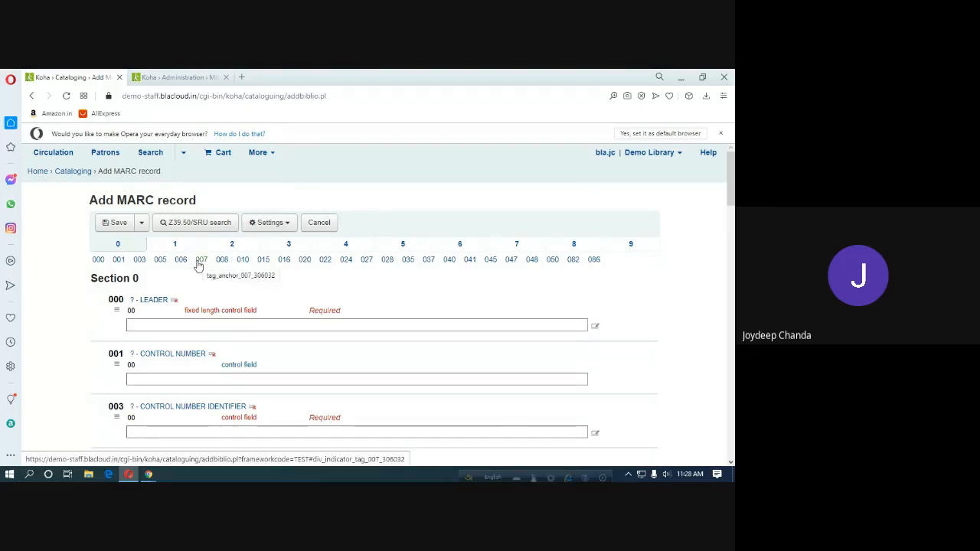
scroll(197, 265, down, 2)
scroll(199, 284, down, 2)
scroll(211, 329, down, 5)
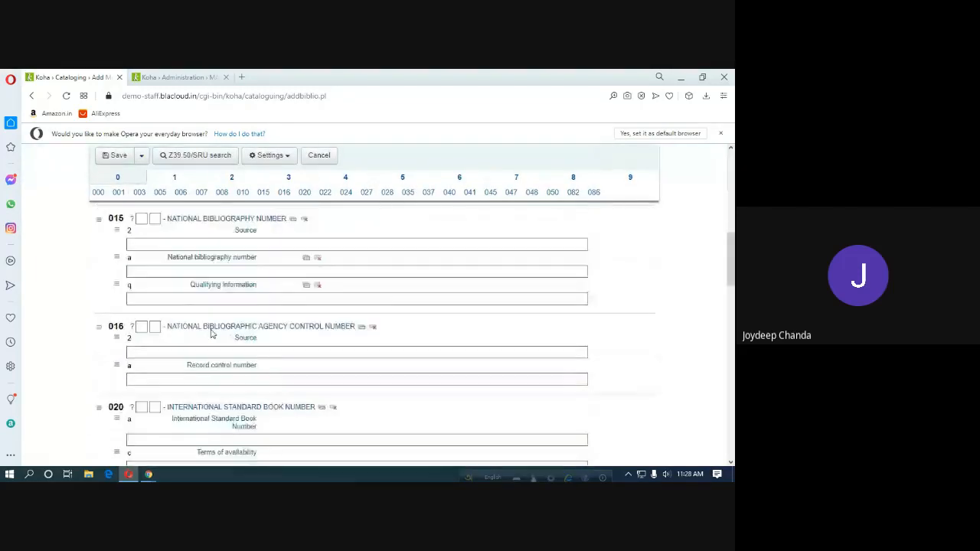
scroll(211, 337, down, 10)
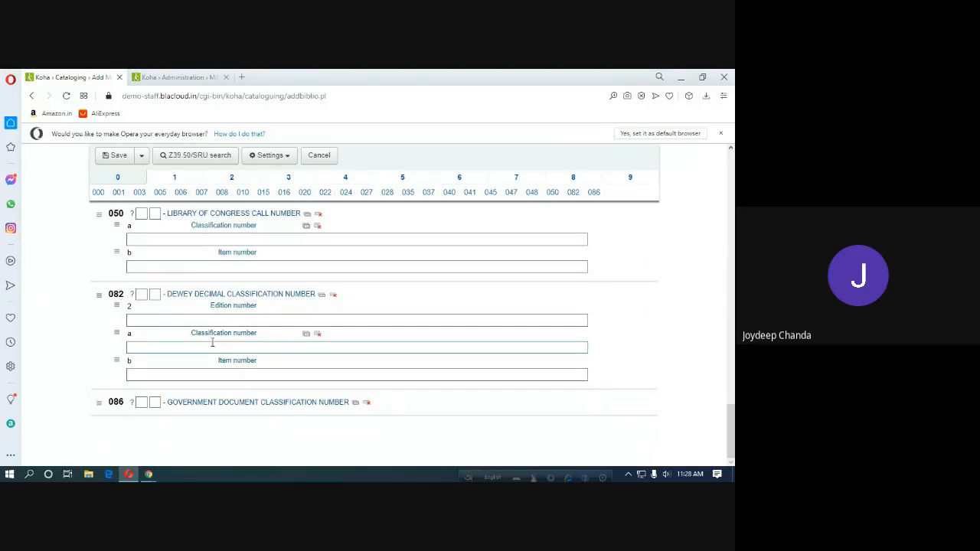
Compare the form with TEST Framework's tag structure and the MARC frameworks list.
click(173, 87)
scroll(266, 286, up, 3)
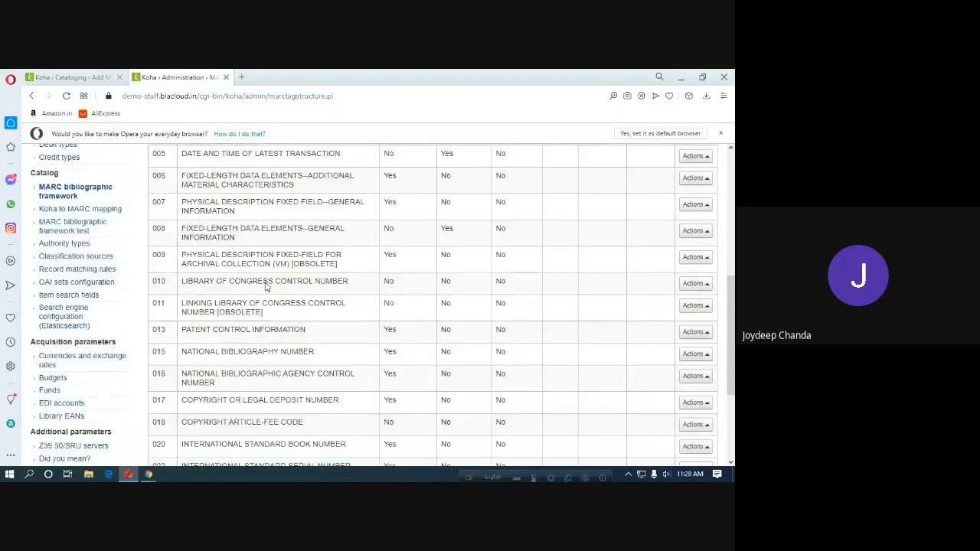
scroll(267, 287, up, 5)
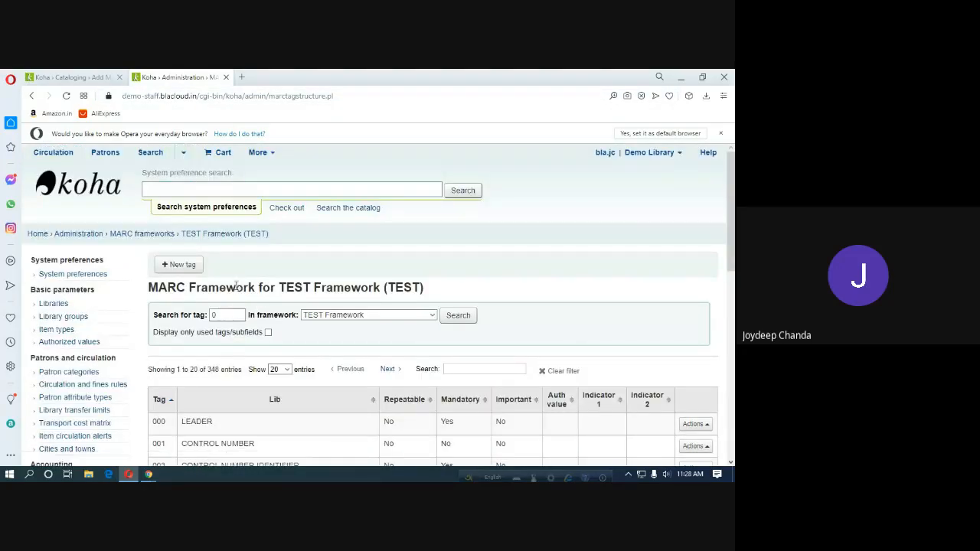
click(143, 236)
click(94, 83)
scroll(202, 417, up, 10)
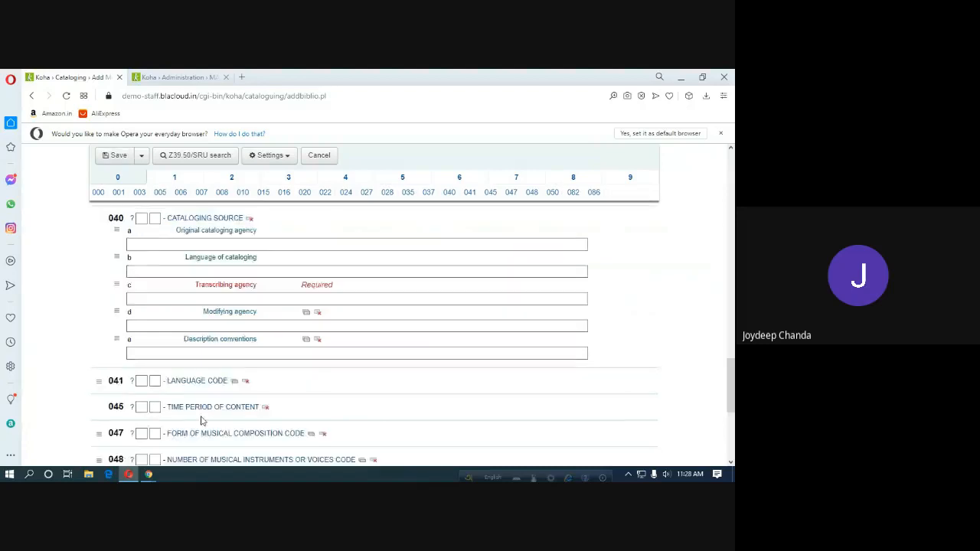
scroll(202, 417, up, 6)
Try saving the record, dismiss the missing mandatory fields warning, and go back to Cataloging.
click(117, 155)
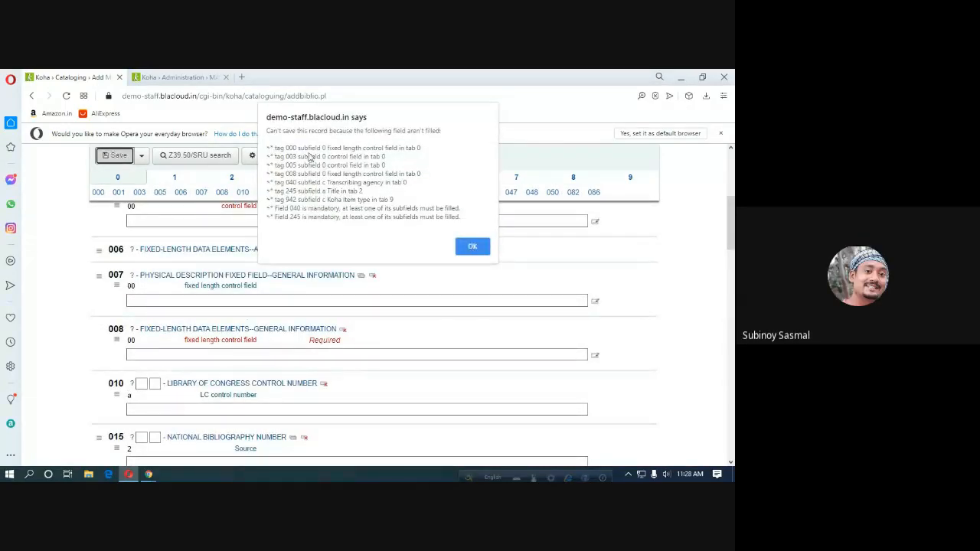
click(476, 247)
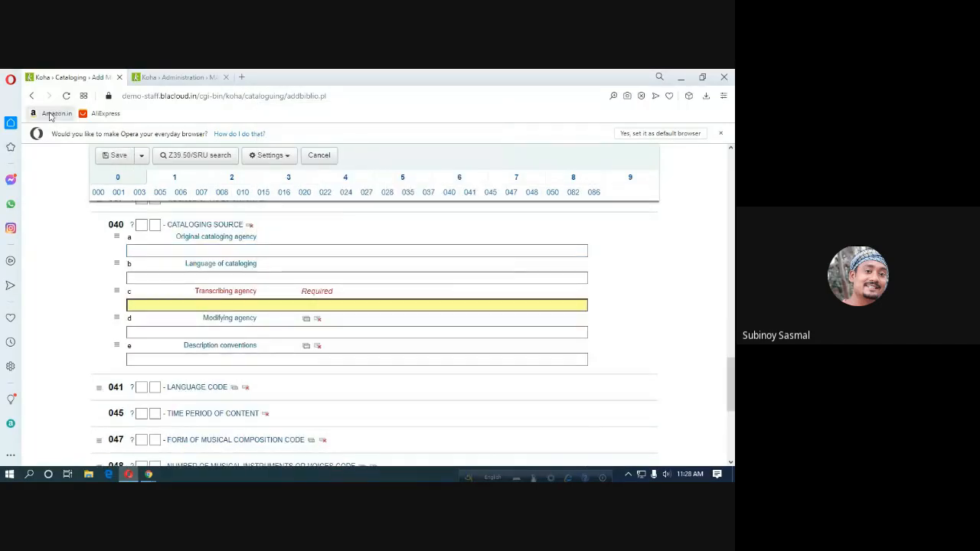
click(31, 97)
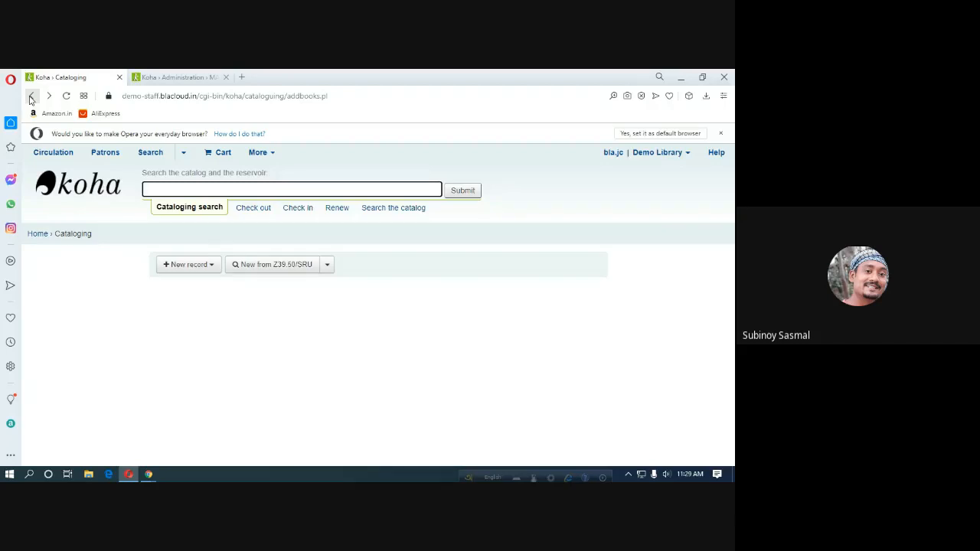
Start a new record with TEST Framework-1, find it empty, and switch to the MARC frameworks list.
click(205, 270)
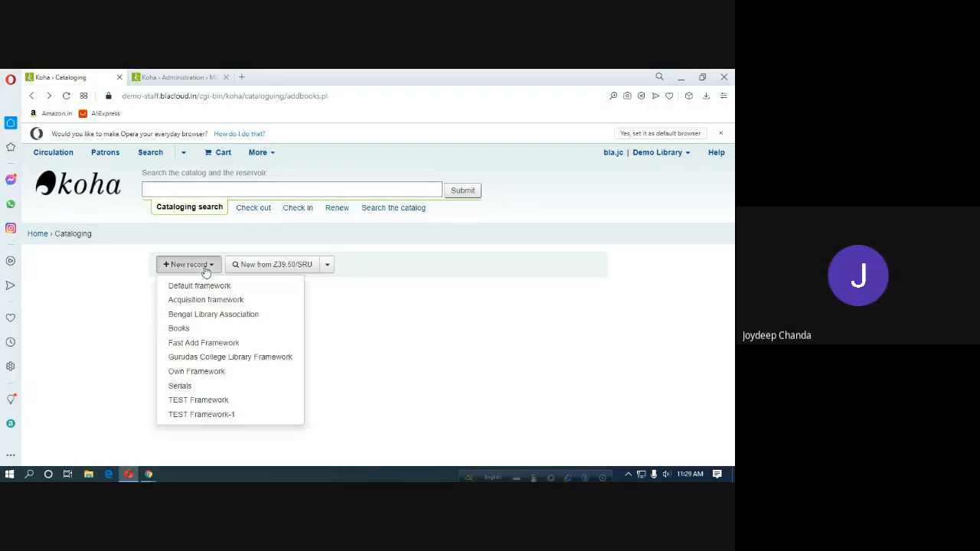
click(219, 416)
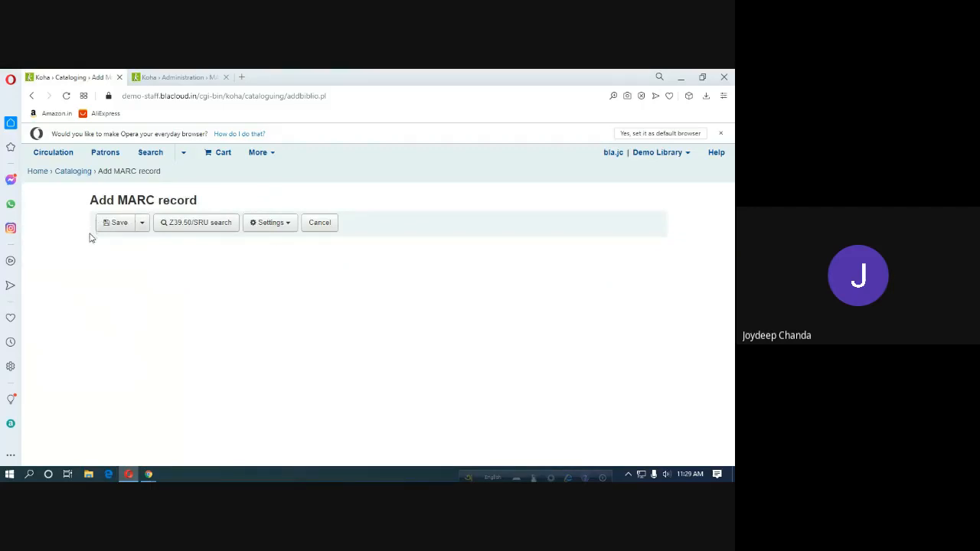
click(184, 78)
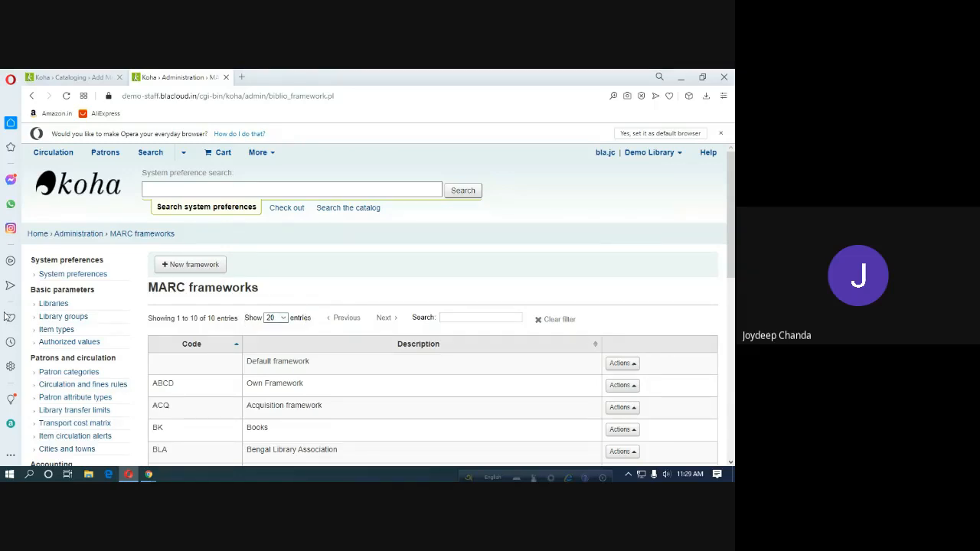
Navigate from Home through Koha administration to the MARC bibliographic frameworks list.
click(38, 234)
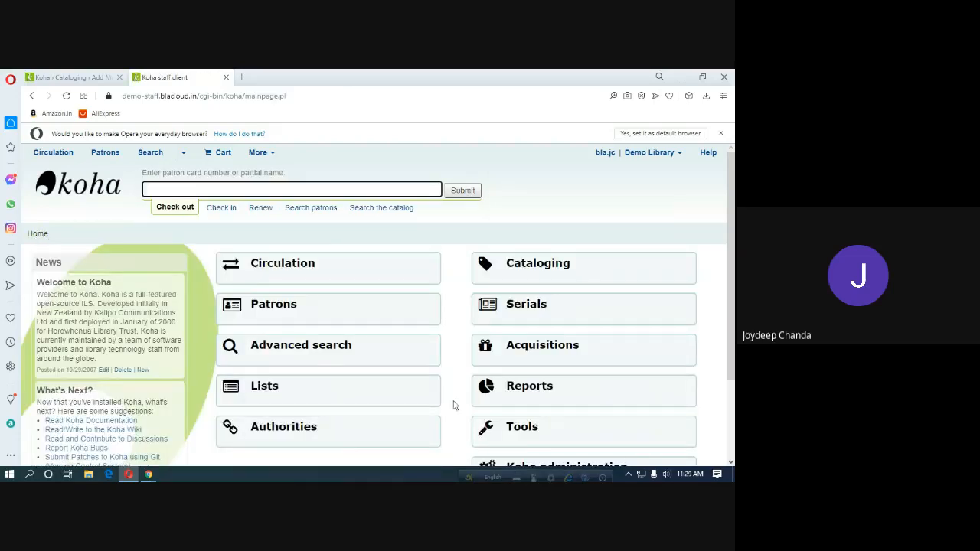
scroll(552, 383, down, 3)
click(549, 358)
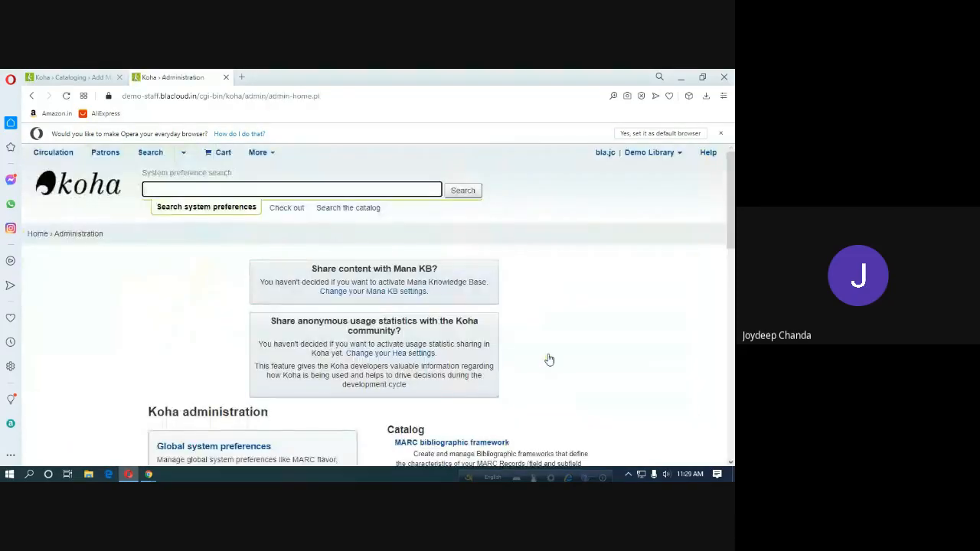
scroll(547, 361, down, 3)
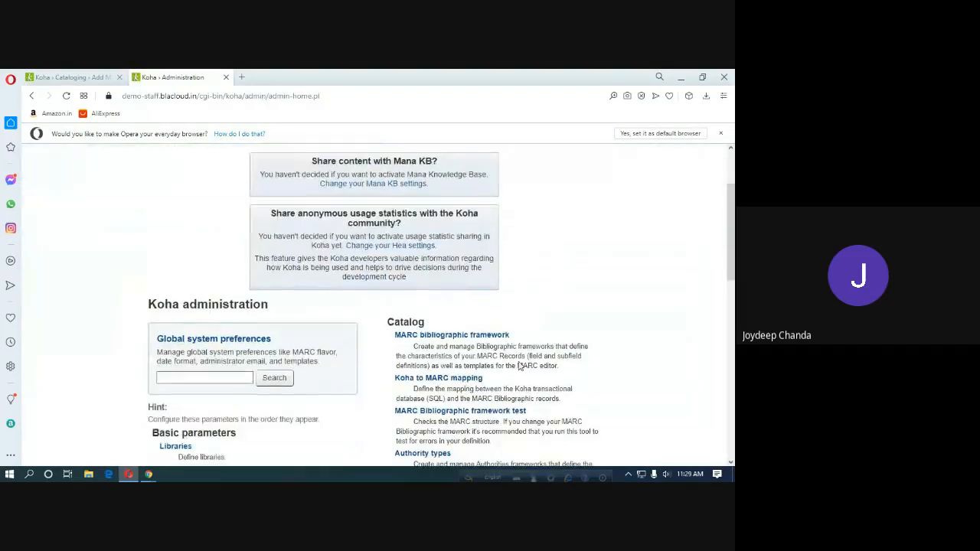
click(475, 337)
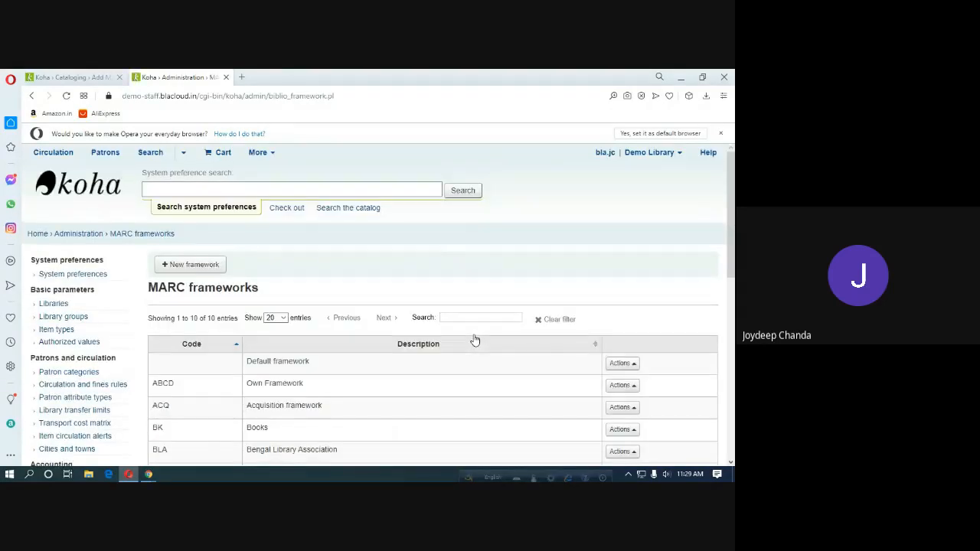
scroll(493, 339, down, 5)
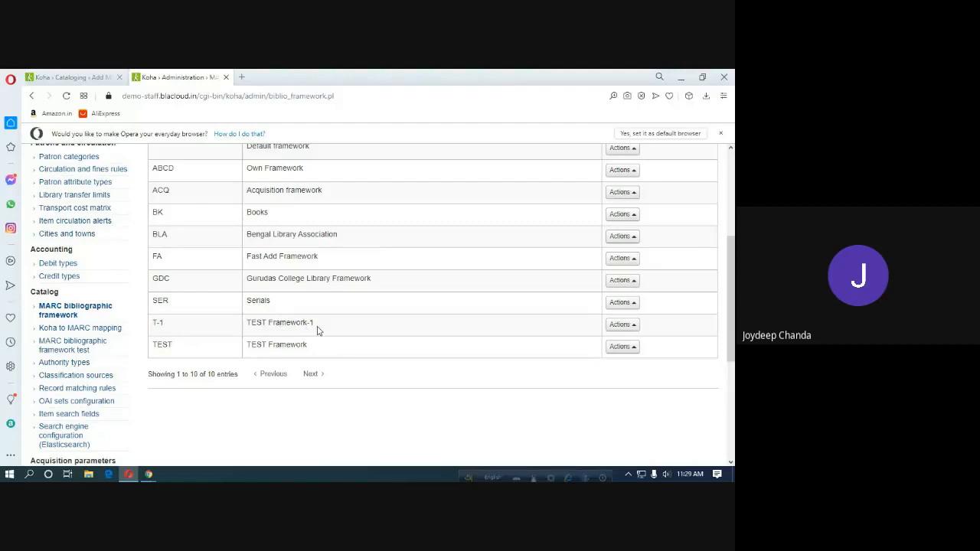
Open T-1's MARC structure page, check its copy-from options, then return to the record form.
click(628, 328)
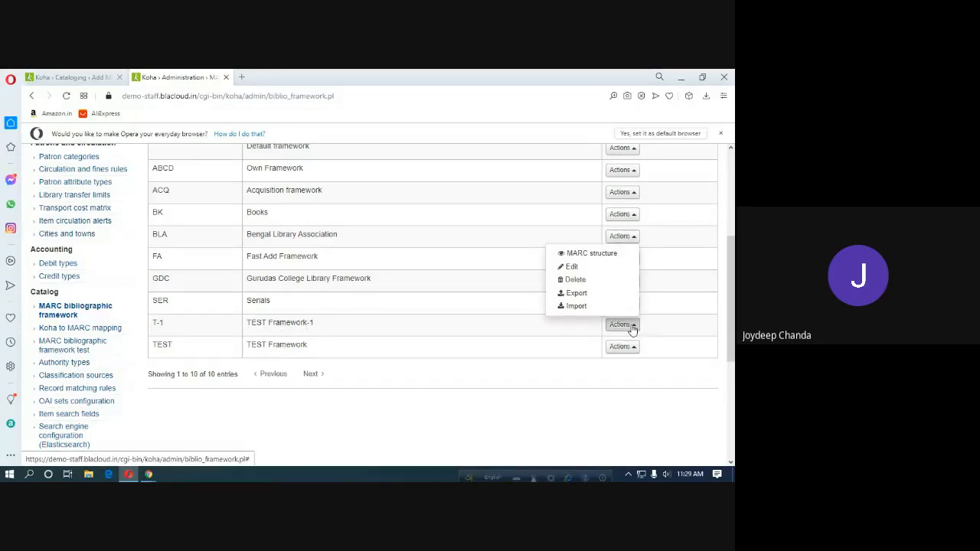
click(592, 253)
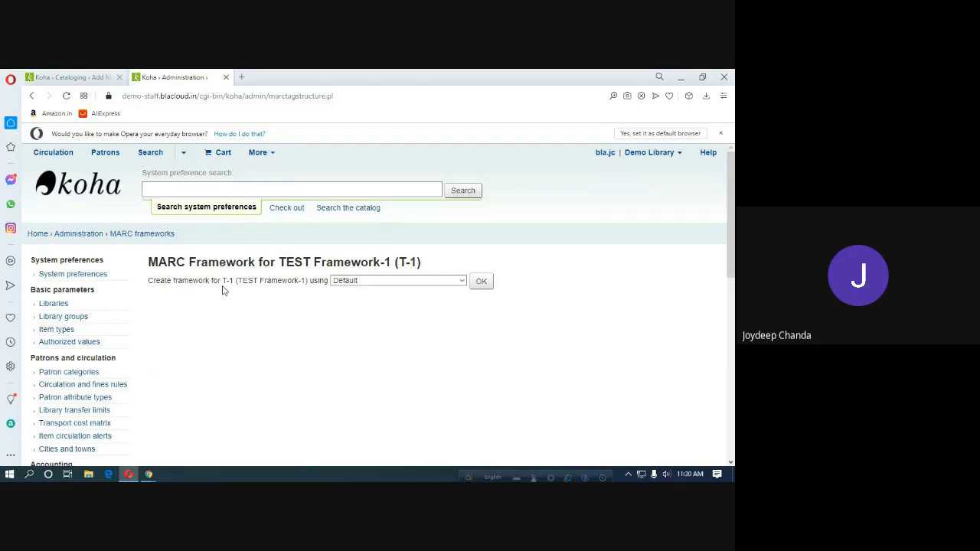
click(463, 281)
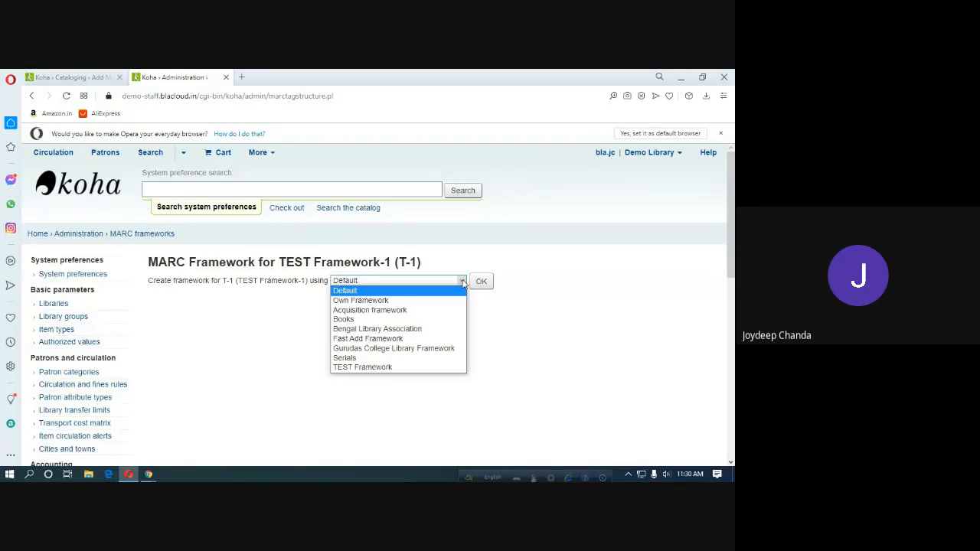
click(65, 77)
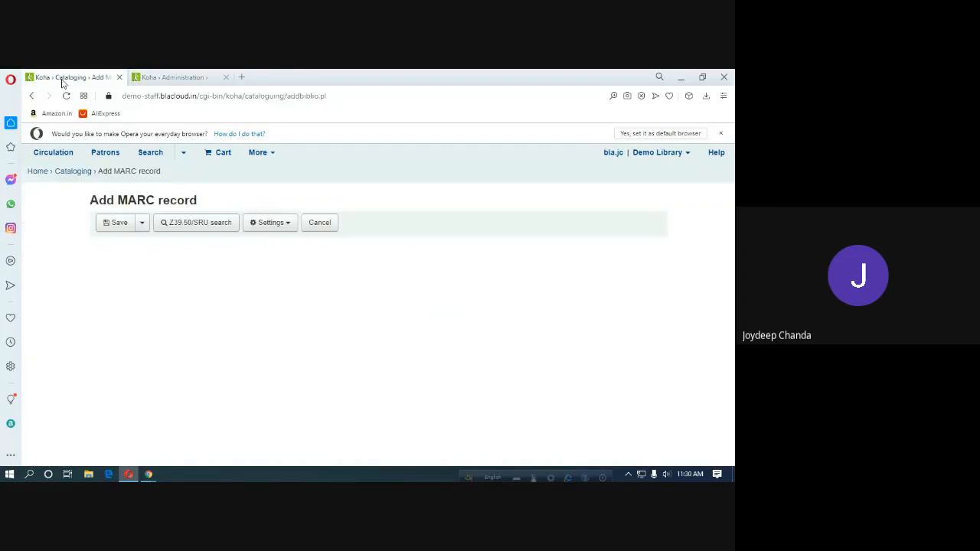
Start a new record with an existing framework and scroll through its fields.
click(79, 174)
click(206, 265)
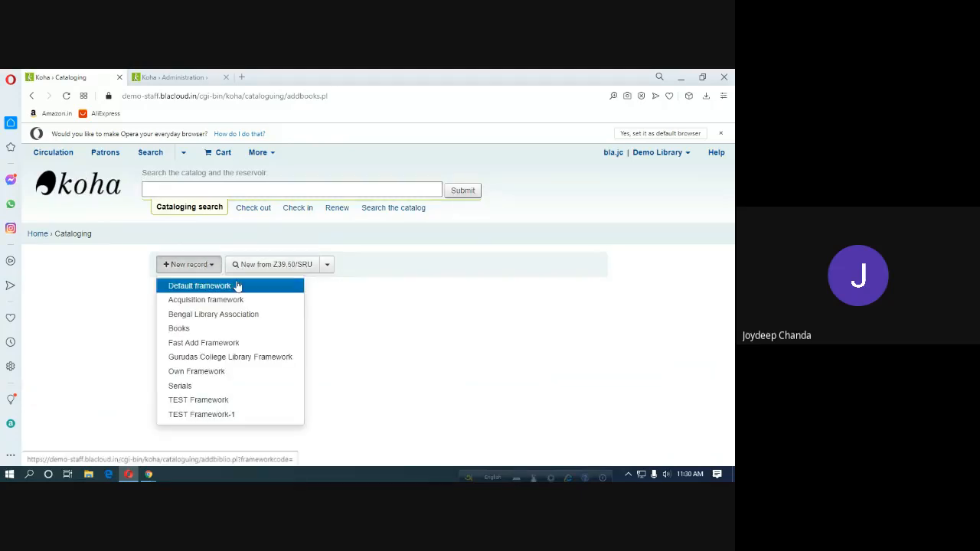
click(232, 359)
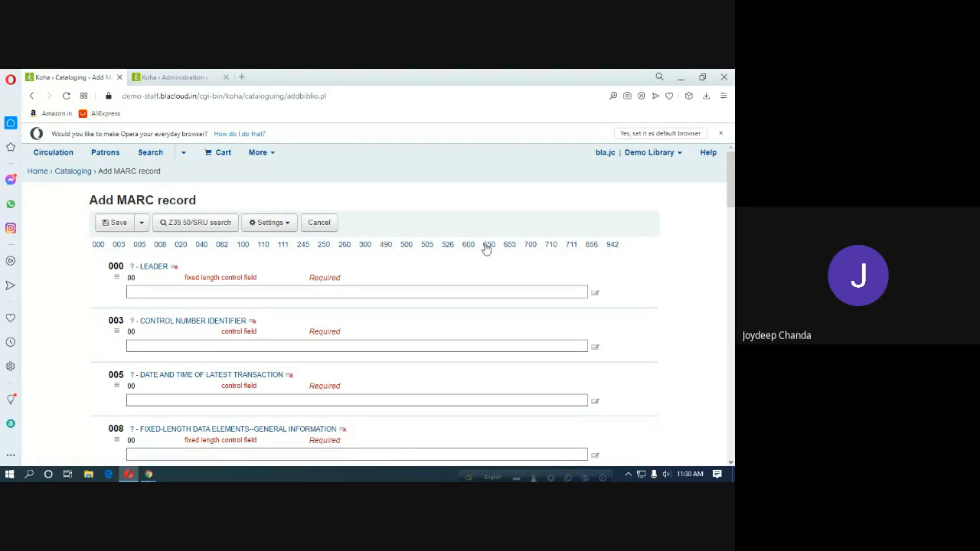
scroll(238, 297, down, 2)
scroll(238, 299, down, 3)
scroll(237, 299, up, 6)
Start a Bengal Library Association record and view its Sections 1 through 4.
click(76, 175)
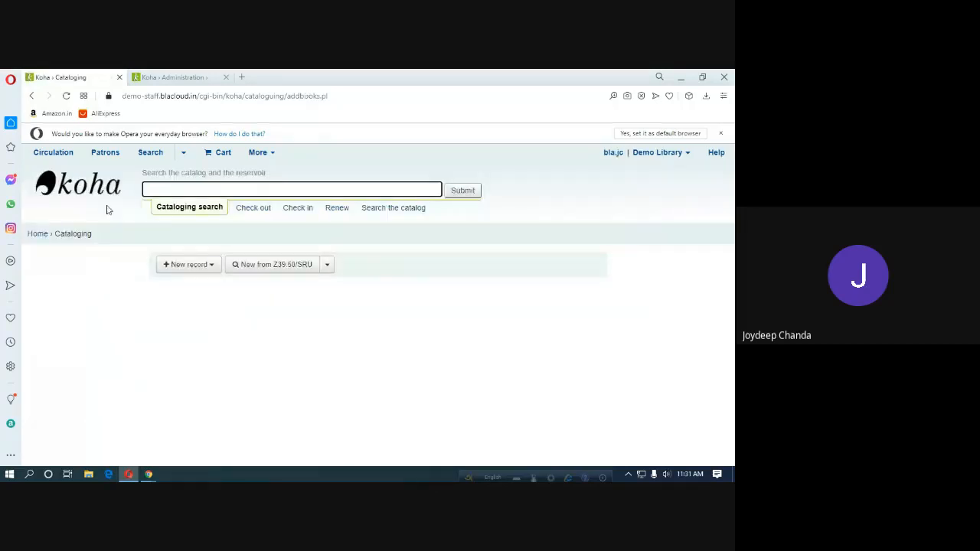
click(198, 267)
click(214, 316)
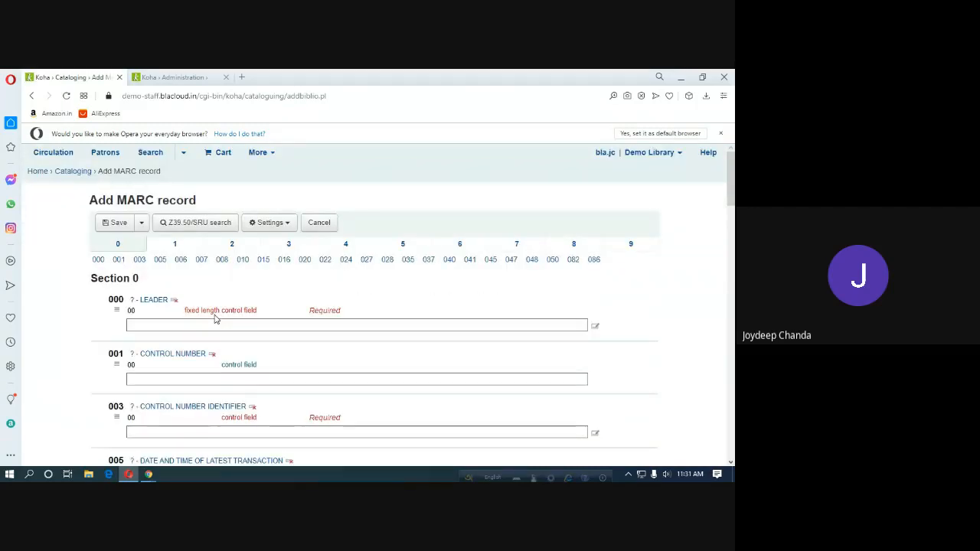
click(174, 244)
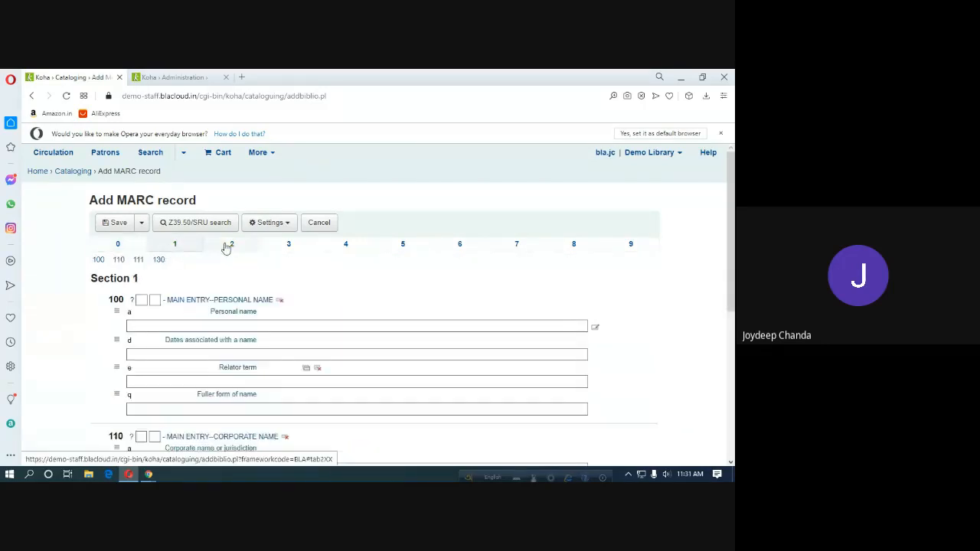
click(226, 246)
click(280, 246)
click(341, 245)
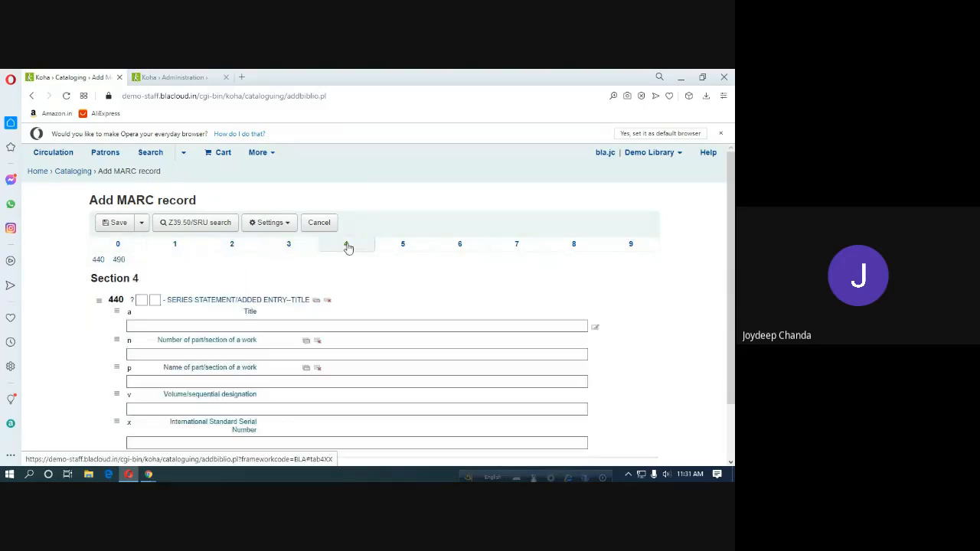
Start a TEST Framework record, then switch to the T-1 framework setup page.
click(74, 173)
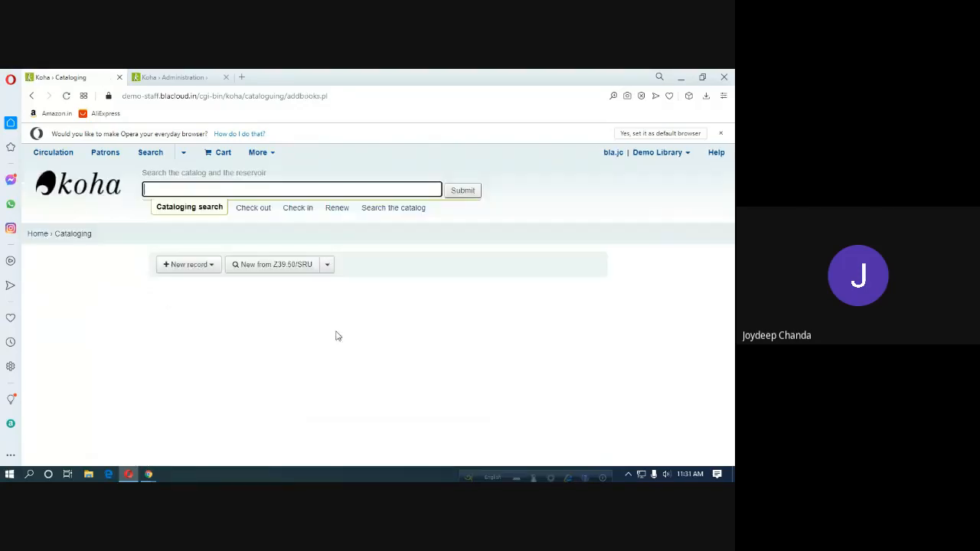
click(204, 266)
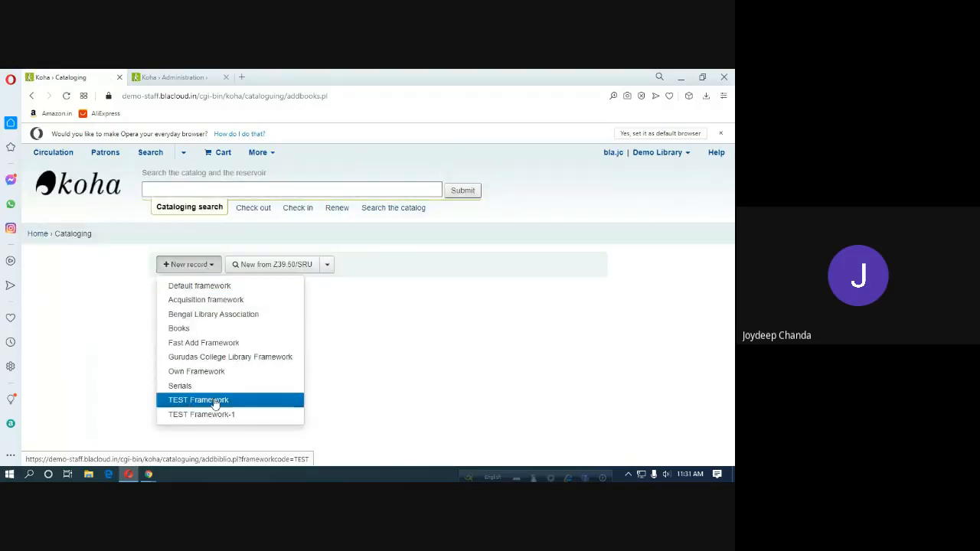
click(213, 406)
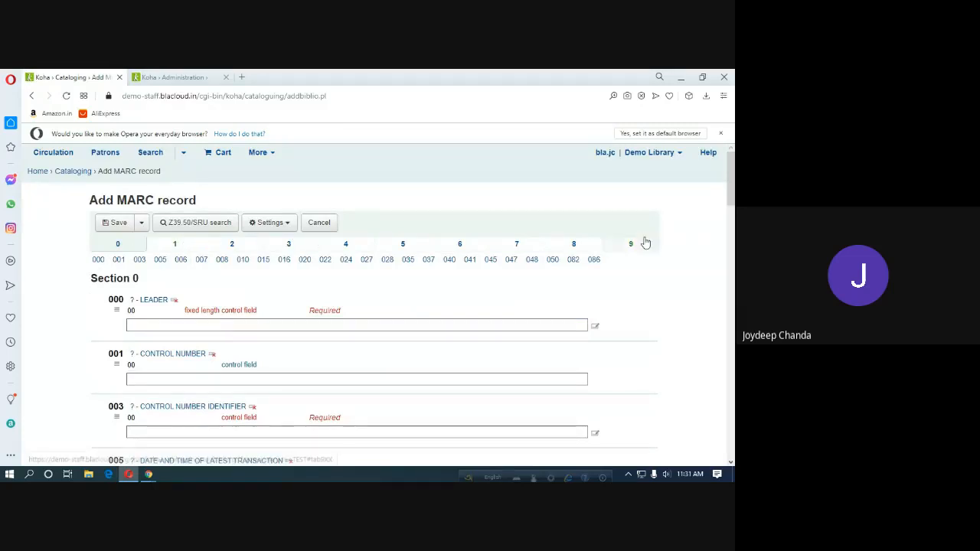
click(75, 175)
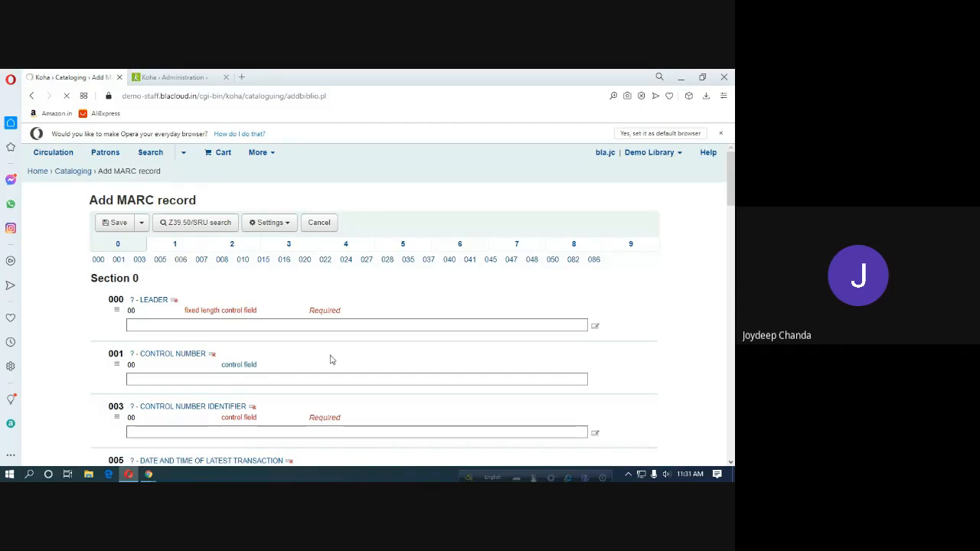
click(189, 264)
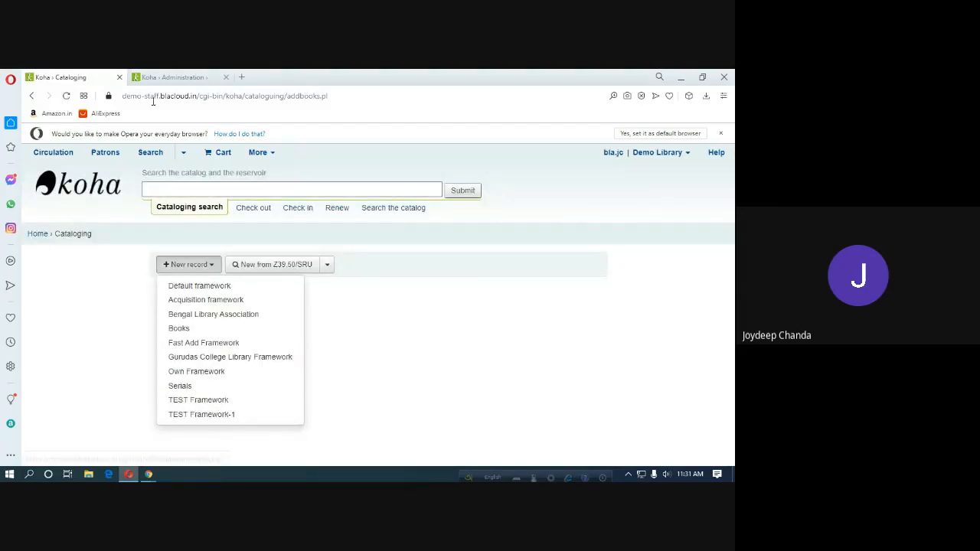
click(160, 80)
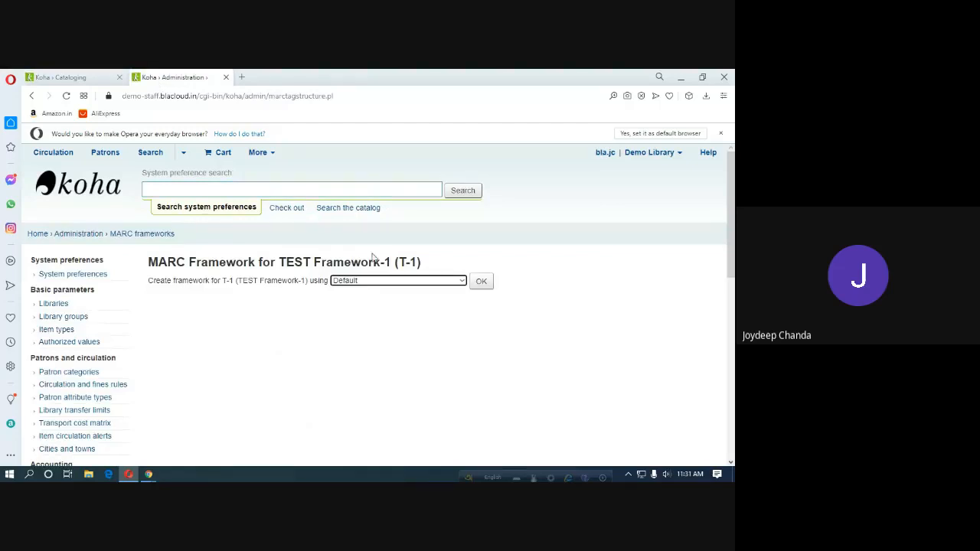
Copy Gurudas College Library Framework into T-1, giving 345 tags, and review the tag list.
click(461, 283)
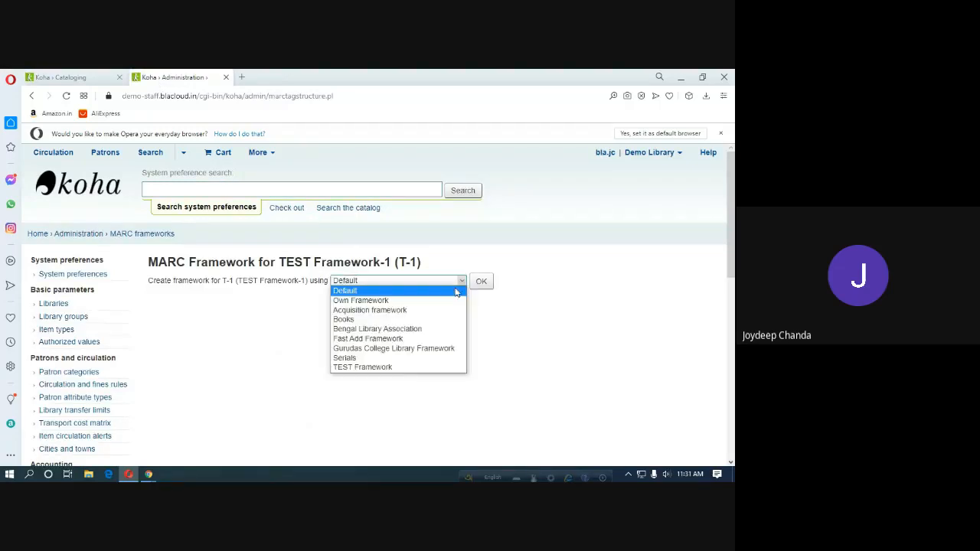
click(413, 346)
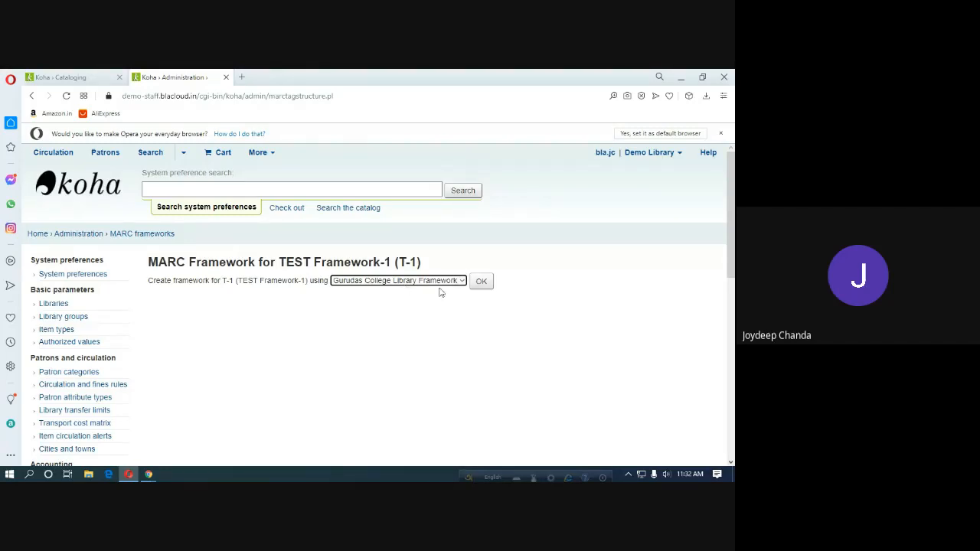
click(483, 287)
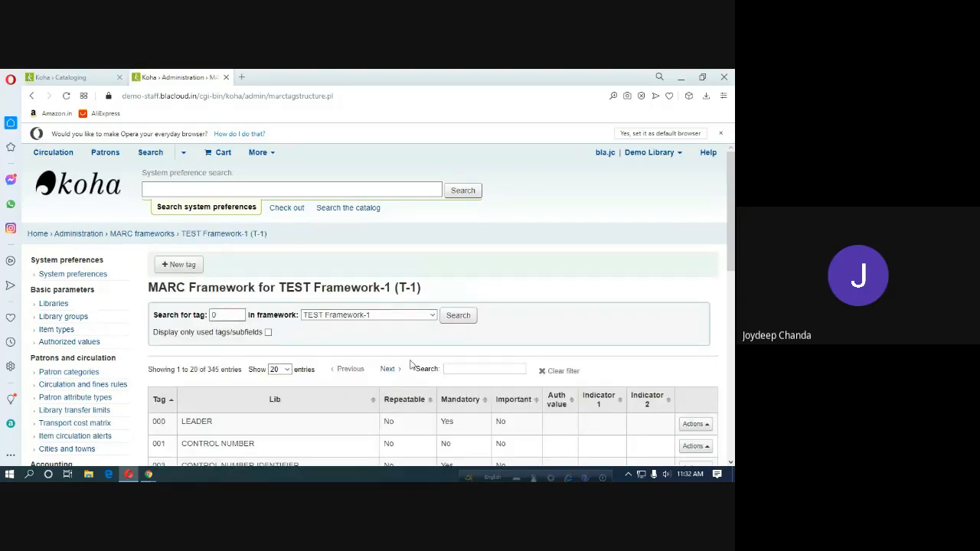
scroll(409, 365, down, 7)
scroll(409, 364, down, 2)
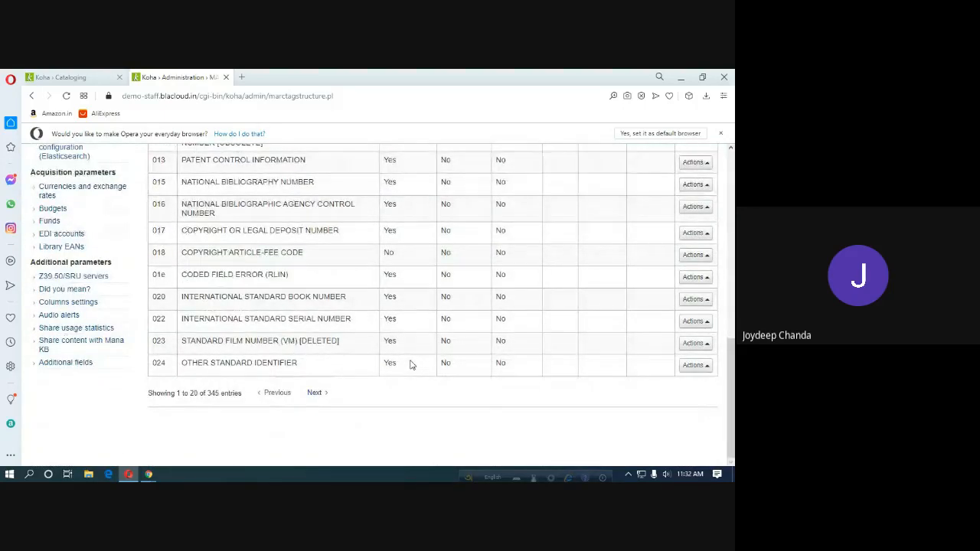
scroll(409, 365, up, 8)
click(69, 78)
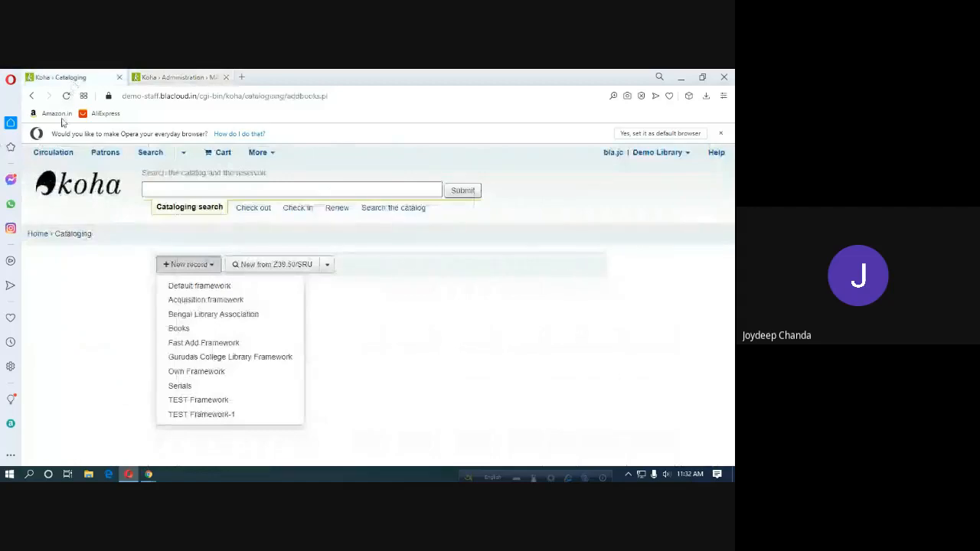
click(66, 97)
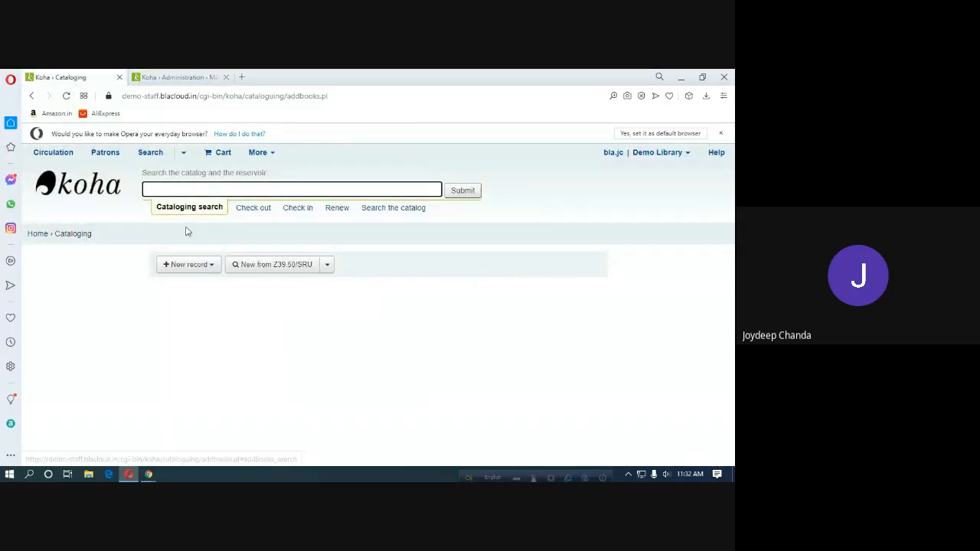
click(200, 265)
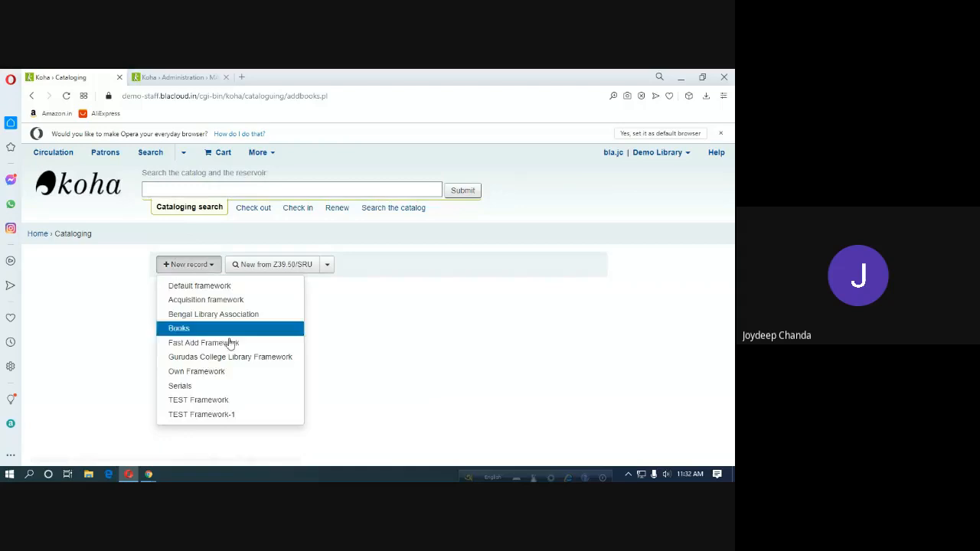
click(214, 418)
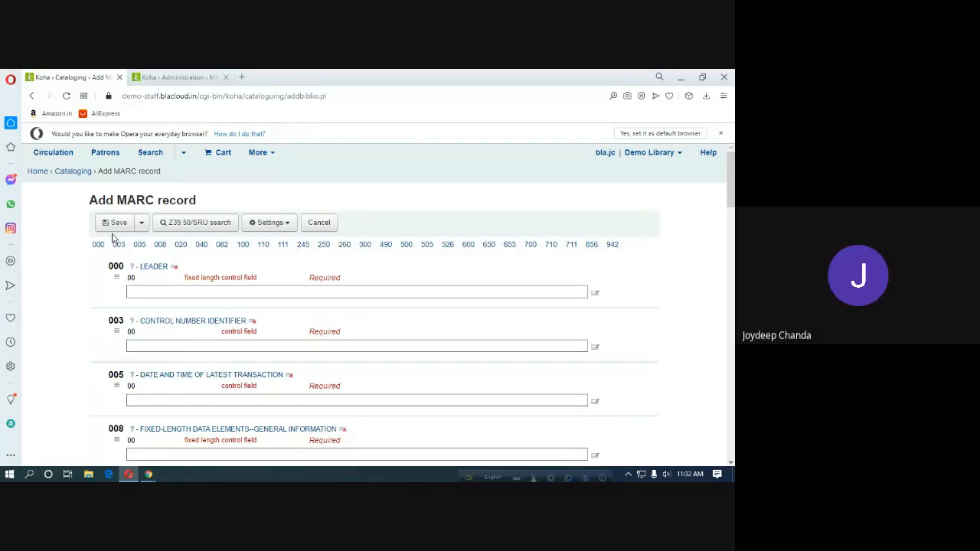
click(77, 172)
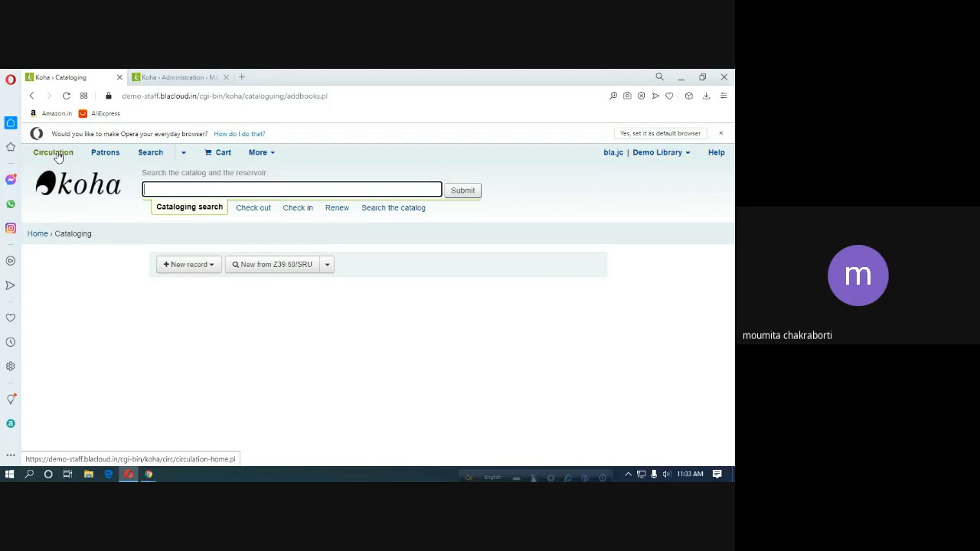
Start a new record with TEST Framework and scroll through the form.
click(213, 266)
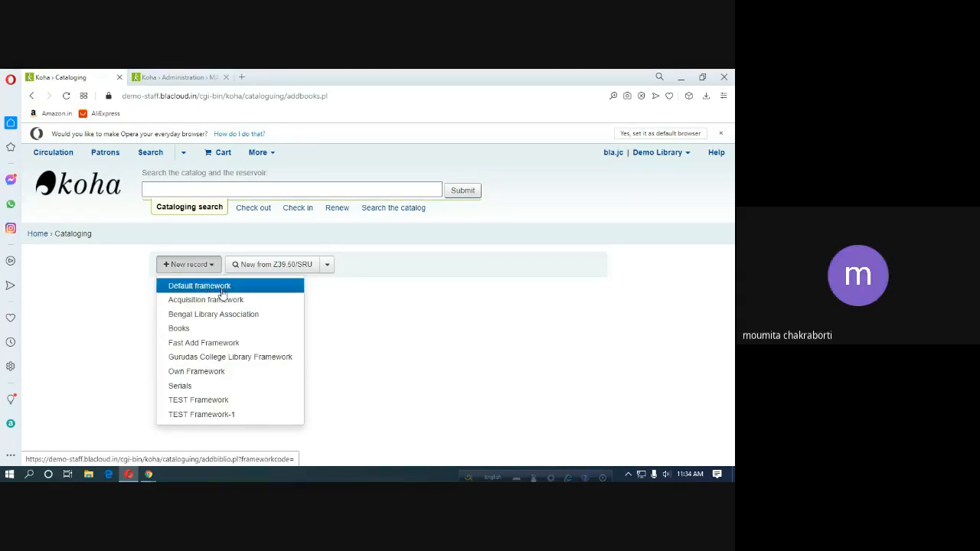
click(419, 309)
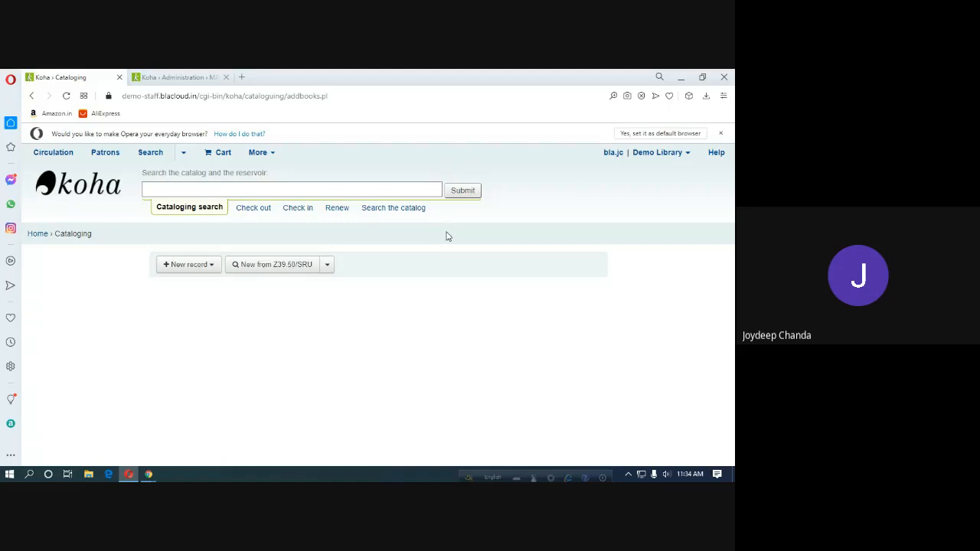
click(189, 265)
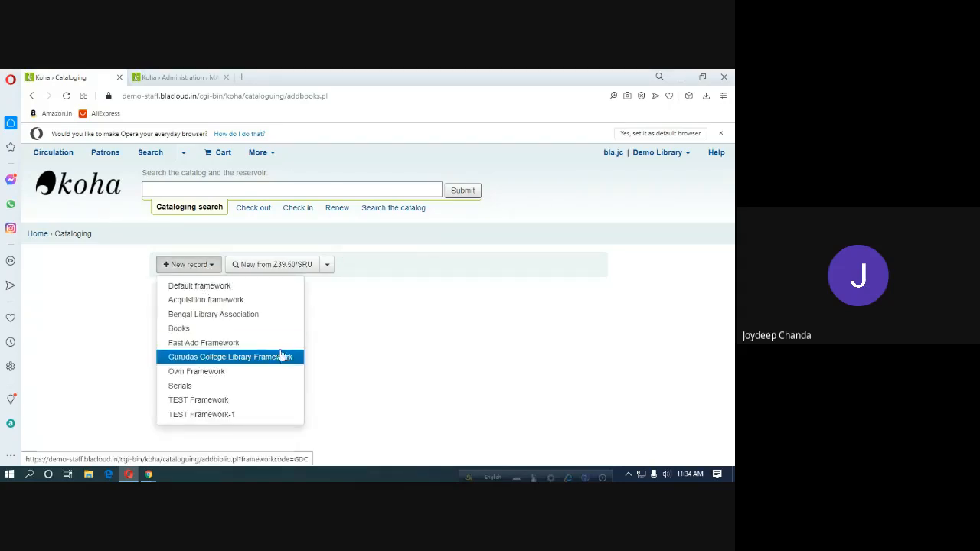
click(213, 400)
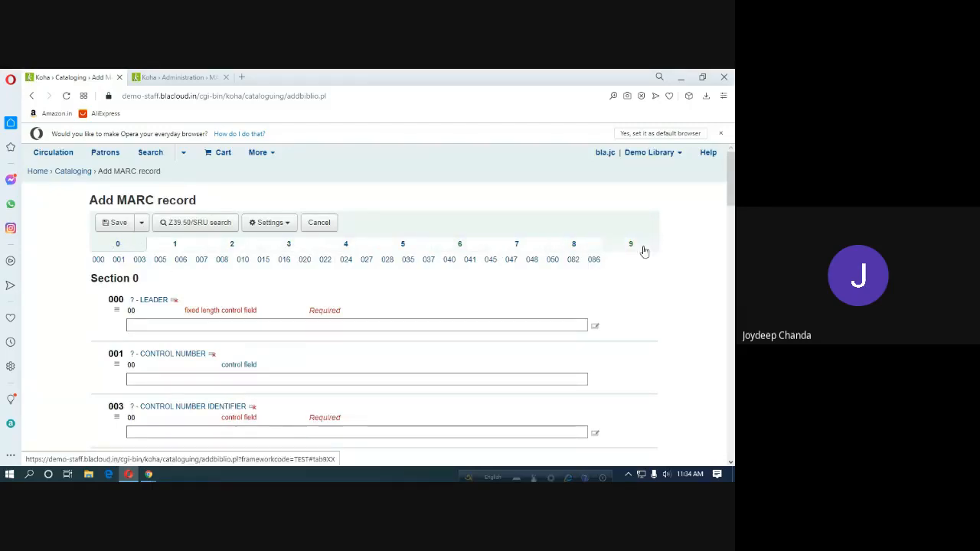
scroll(280, 316, down, 15)
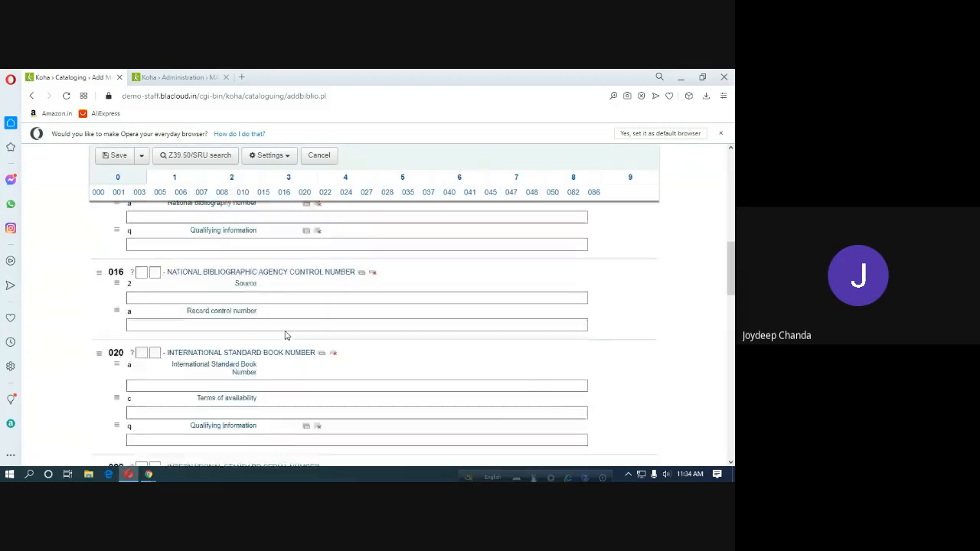
scroll(284, 335, down, 3)
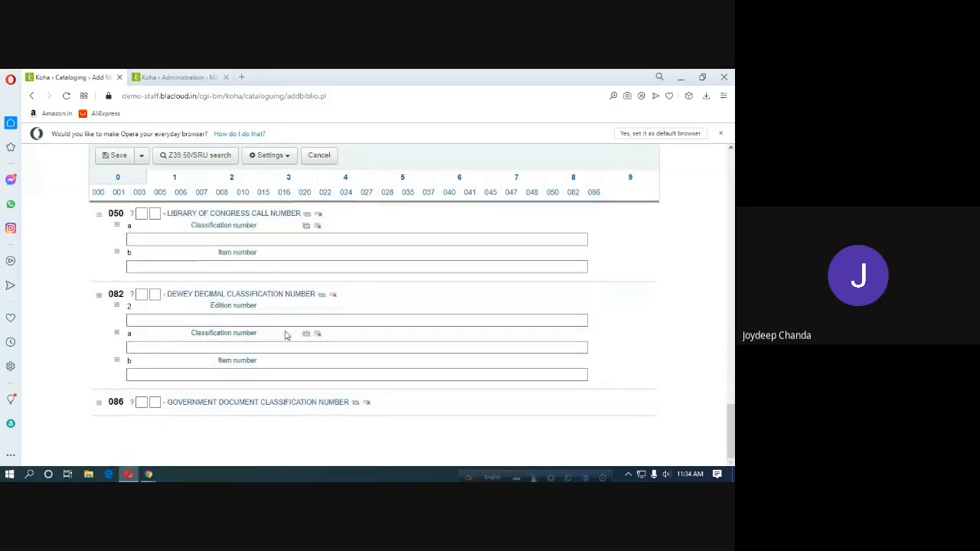
scroll(284, 334, up, 8)
scroll(285, 335, up, 10)
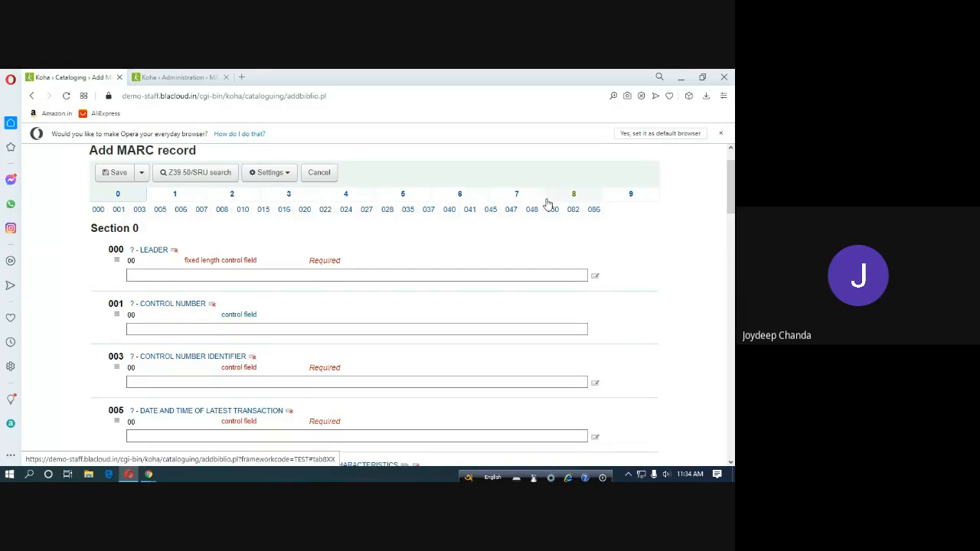
Browse Sections 1 through 9, including field 942, then return to Section 0.
click(175, 194)
click(234, 196)
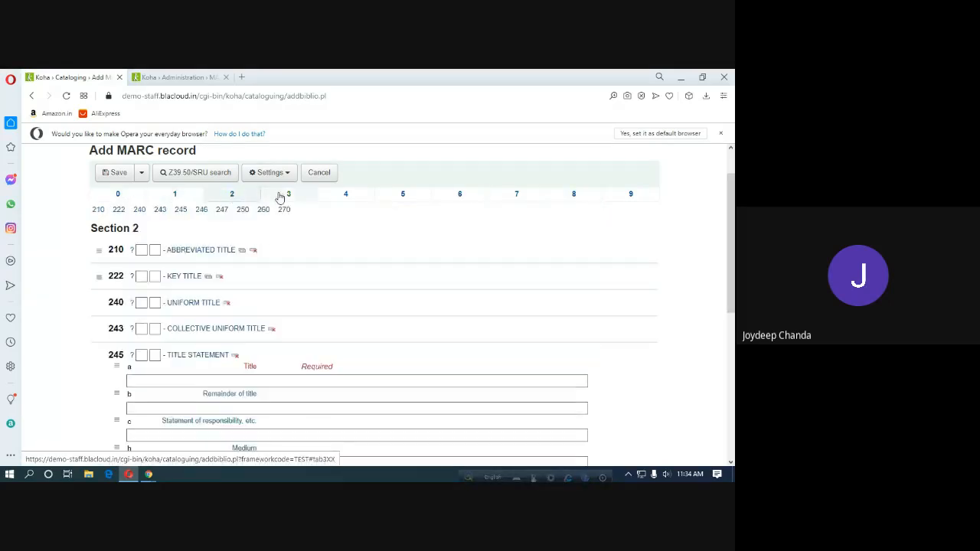
click(284, 196)
click(346, 195)
click(402, 196)
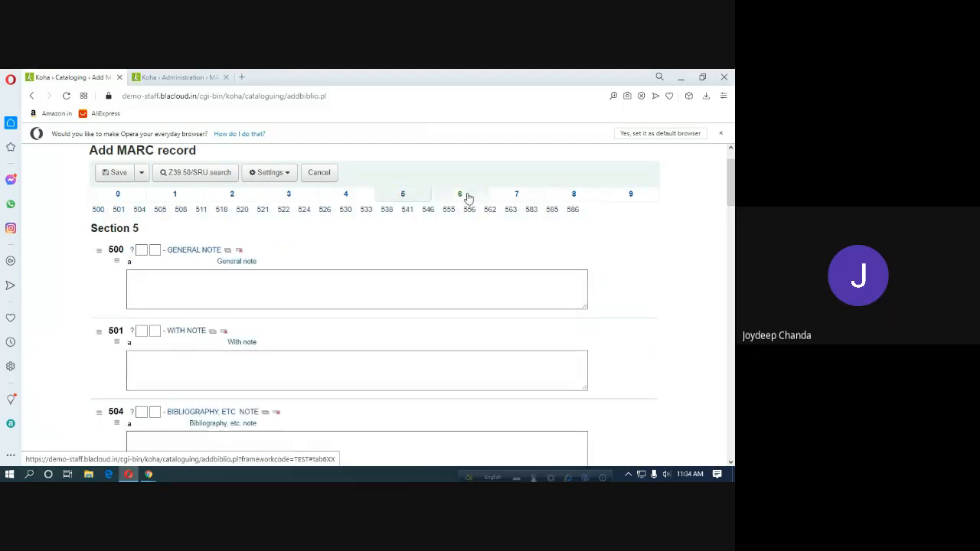
click(467, 196)
click(517, 195)
click(574, 195)
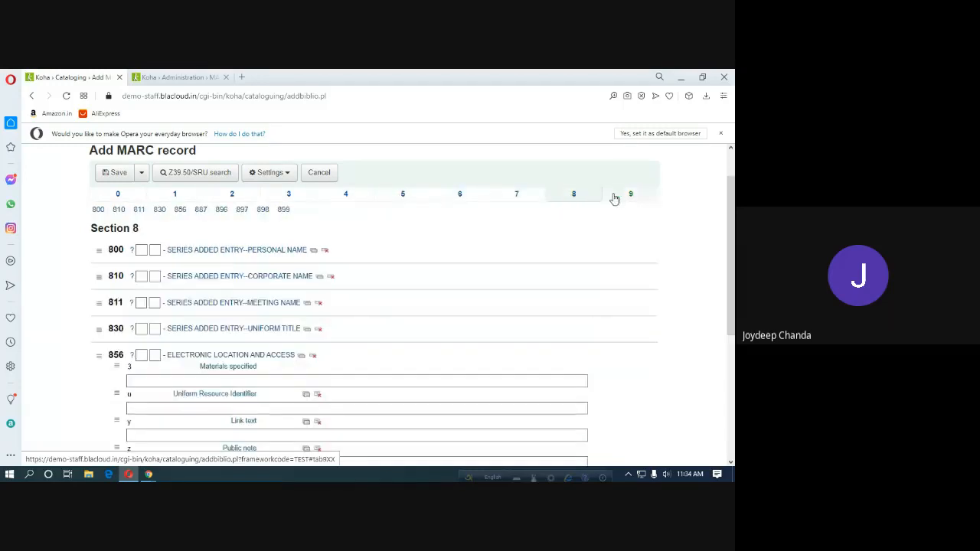
click(622, 197)
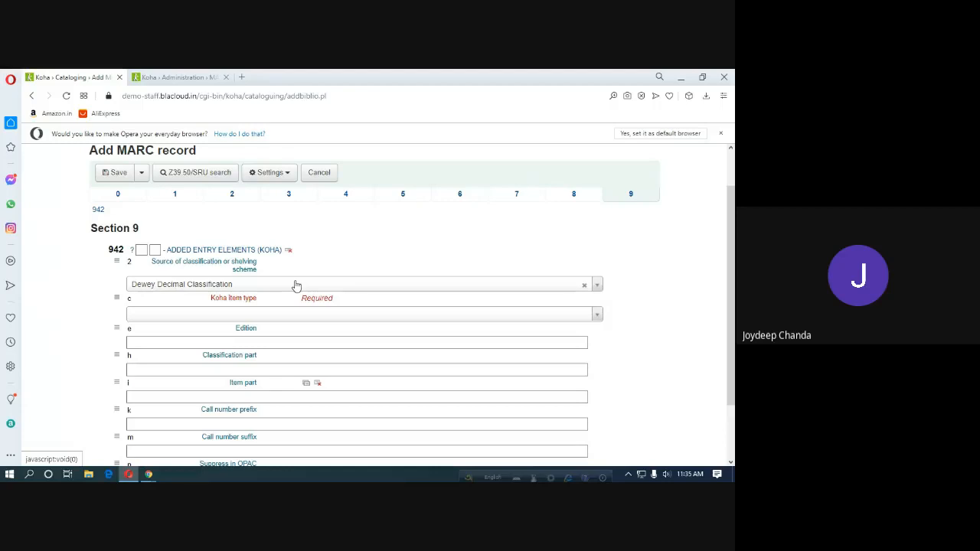
click(118, 195)
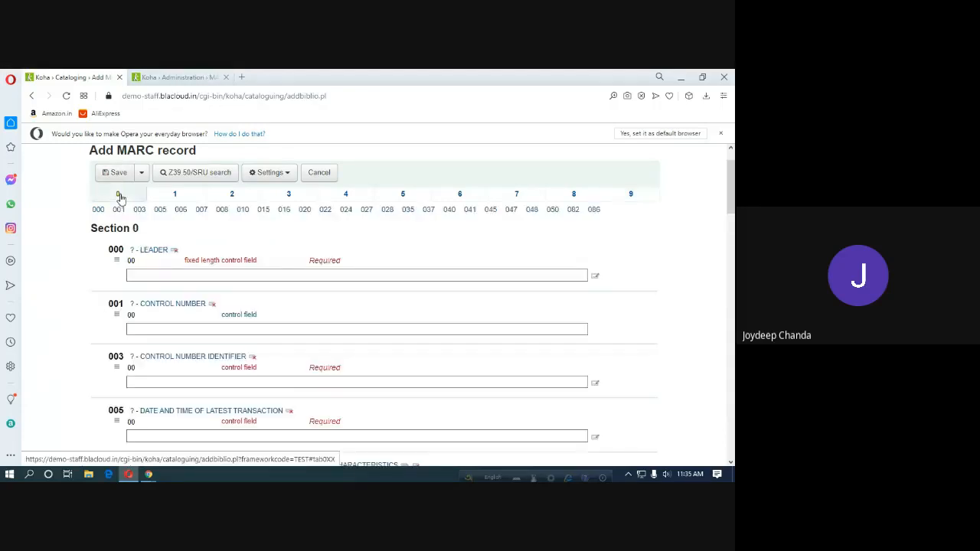
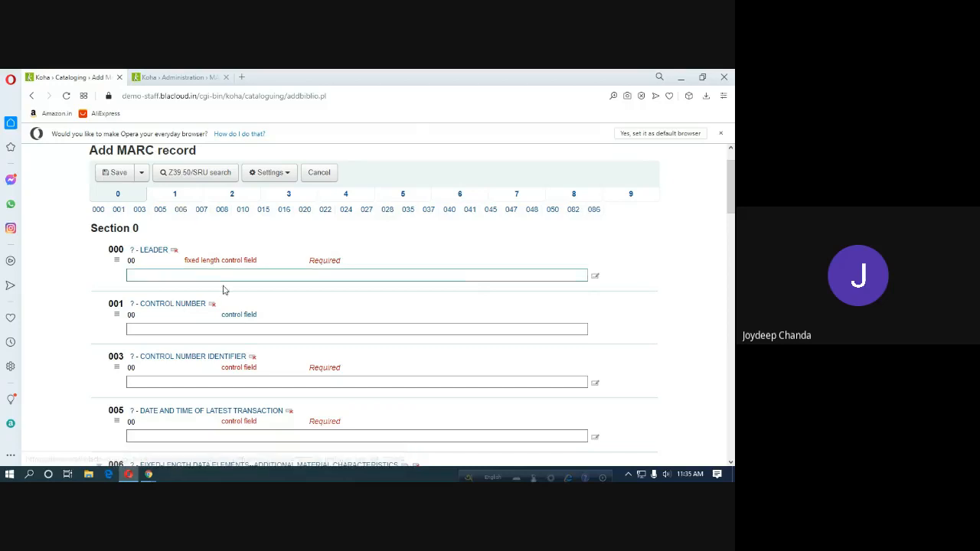
Scroll the Add MARC record form and select the 050 Item number field.
scroll(237, 303, down, 10)
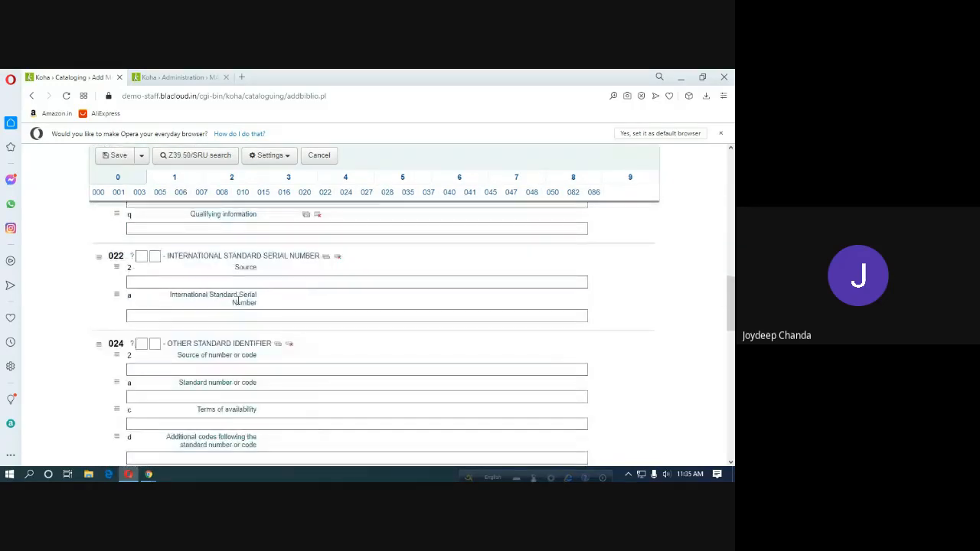
scroll(237, 302, down, 3)
scroll(237, 303, up, 3)
scroll(238, 303, down, 3)
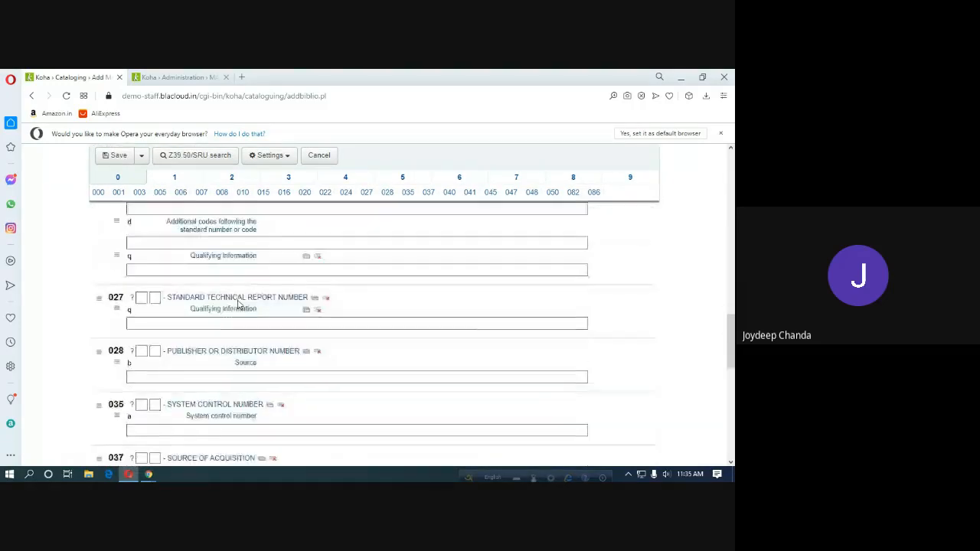
scroll(237, 304, down, 5)
scroll(237, 304, down, 2)
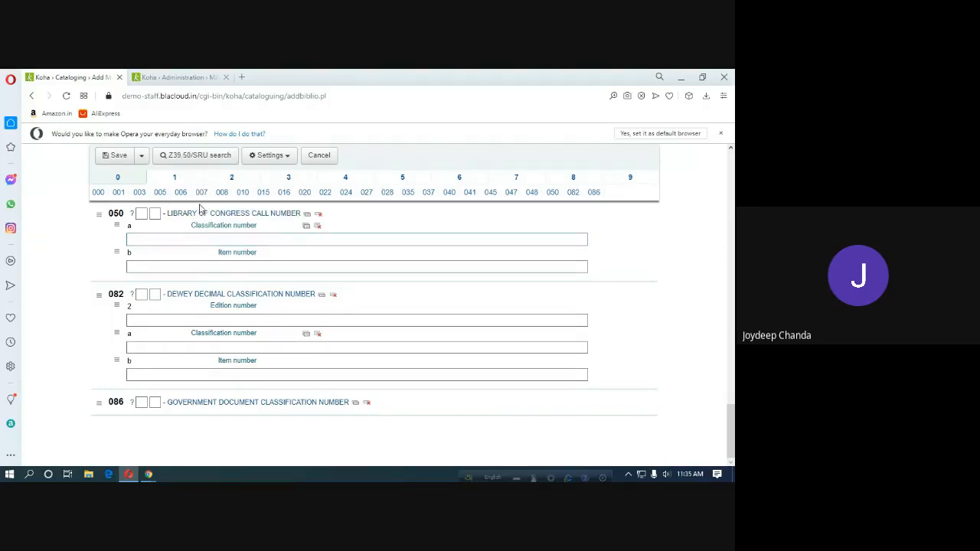
click(199, 268)
click(198, 264)
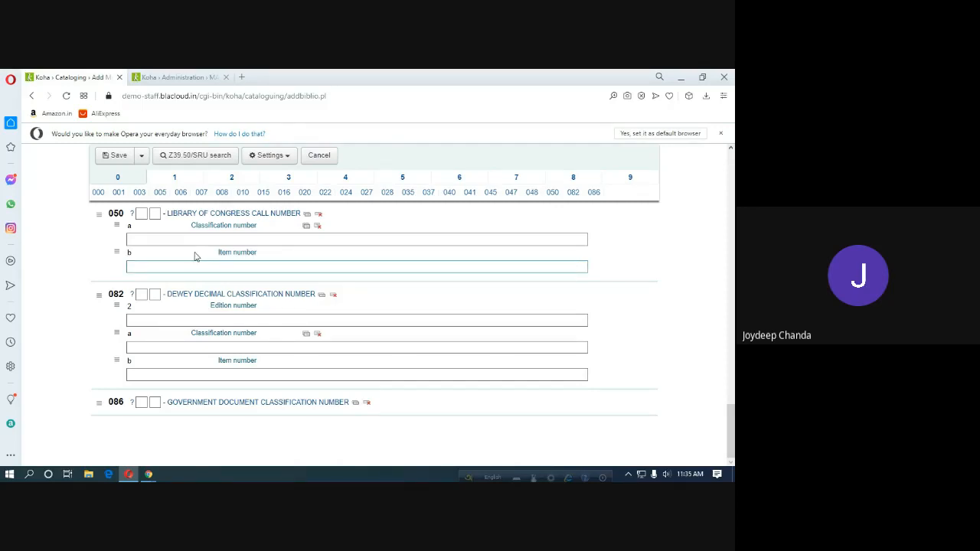
scroll(190, 254, up, 15)
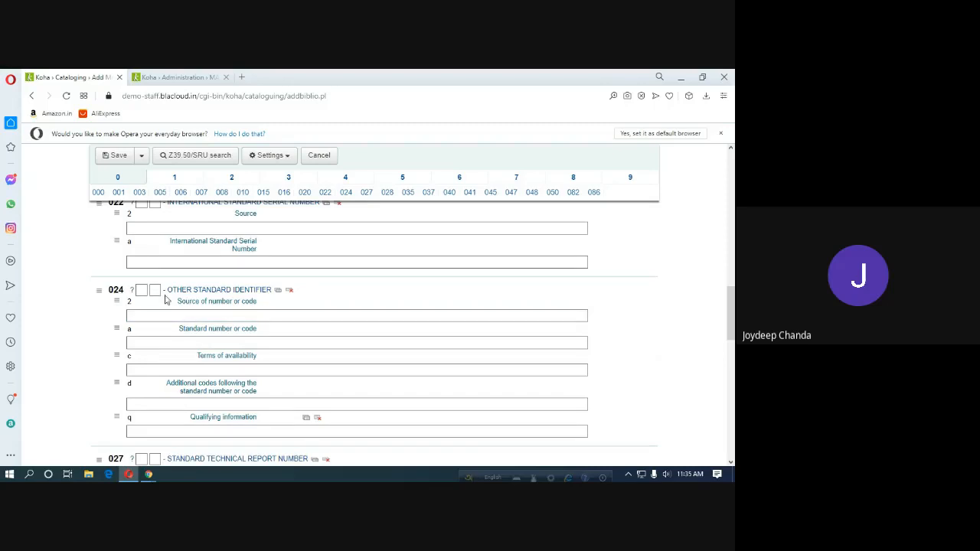
scroll(167, 294, down, 2)
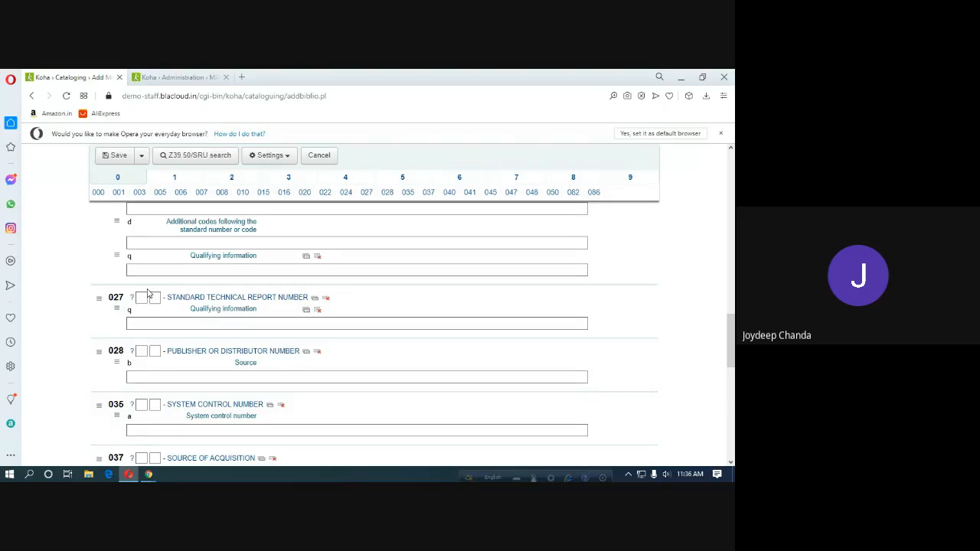
Compare the framework tag structure with the record form, then go to the MARC frameworks list.
click(165, 80)
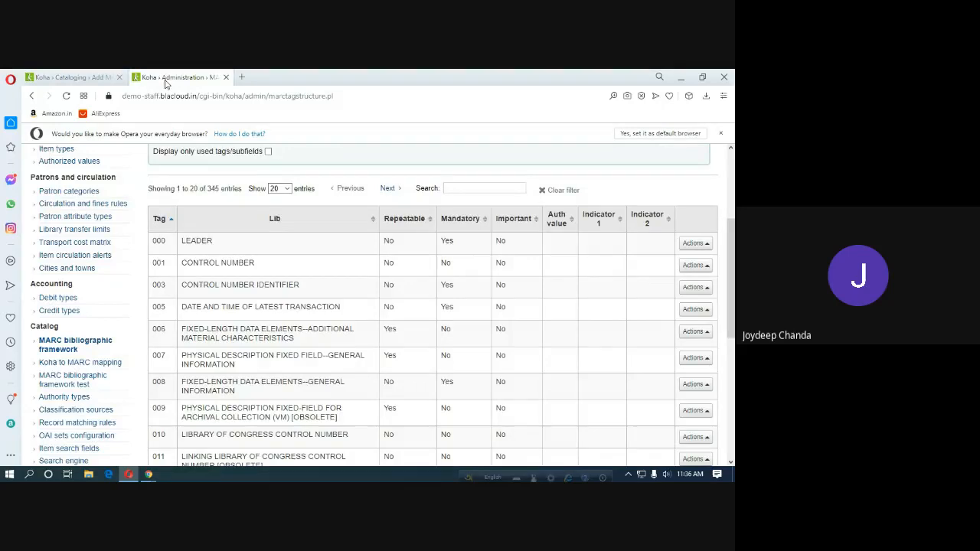
scroll(231, 199, up, 3)
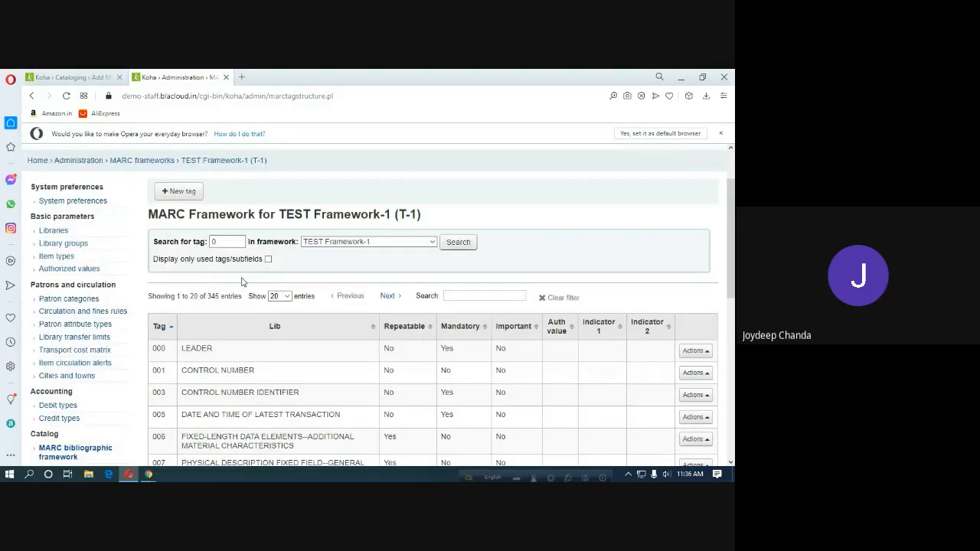
click(81, 77)
scroll(172, 207, up, 5)
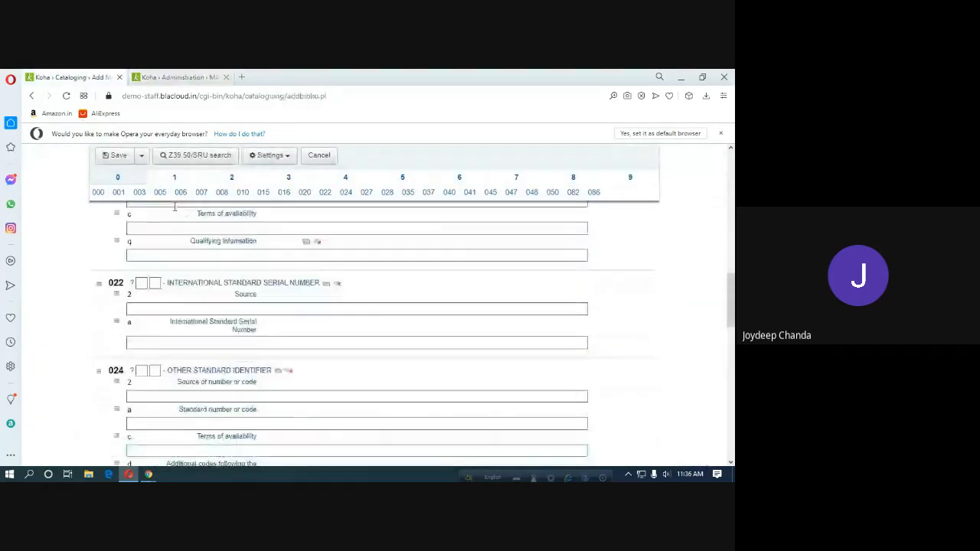
scroll(172, 207, up, 5)
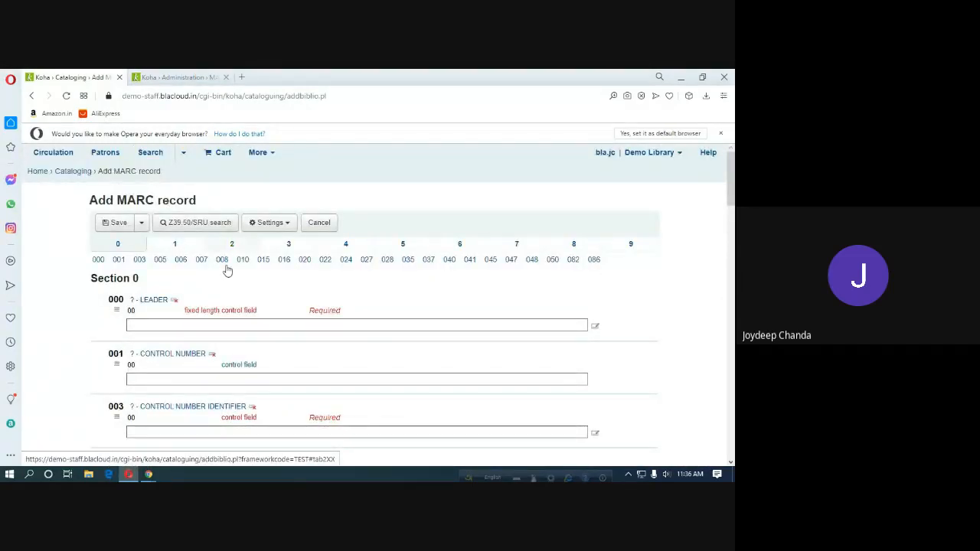
scroll(272, 299, down, 3)
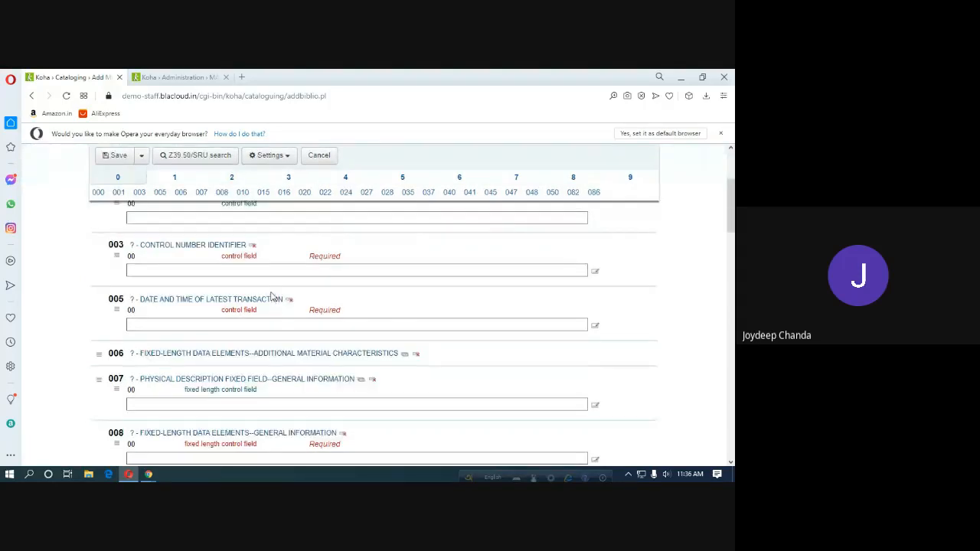
scroll(271, 300, down, 1)
scroll(192, 223, down, 2)
scroll(192, 223, down, 4)
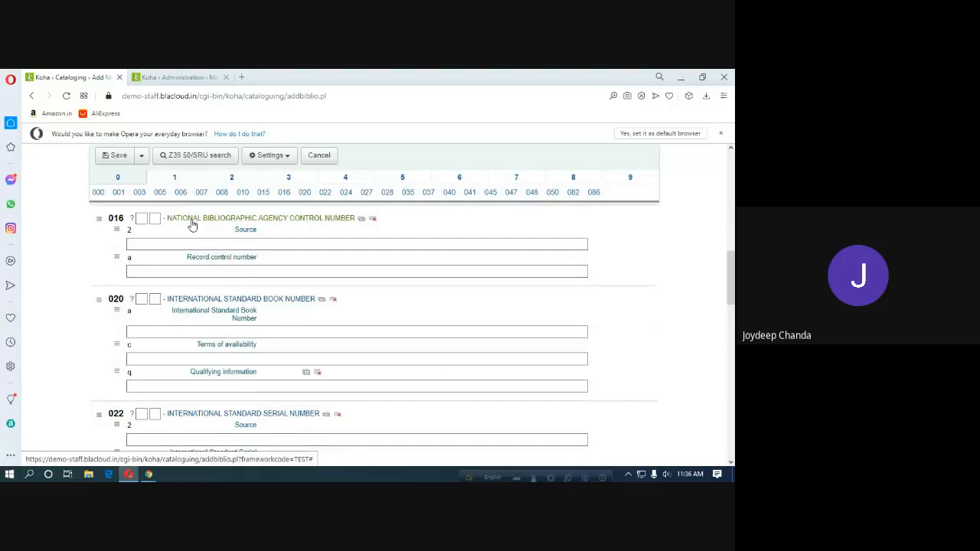
scroll(197, 228, down, 2)
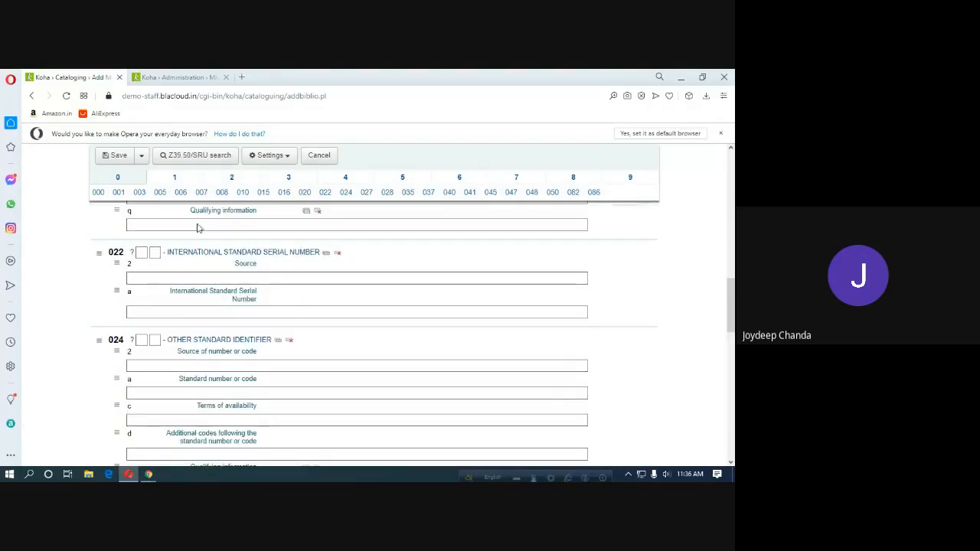
scroll(268, 277, down, 3)
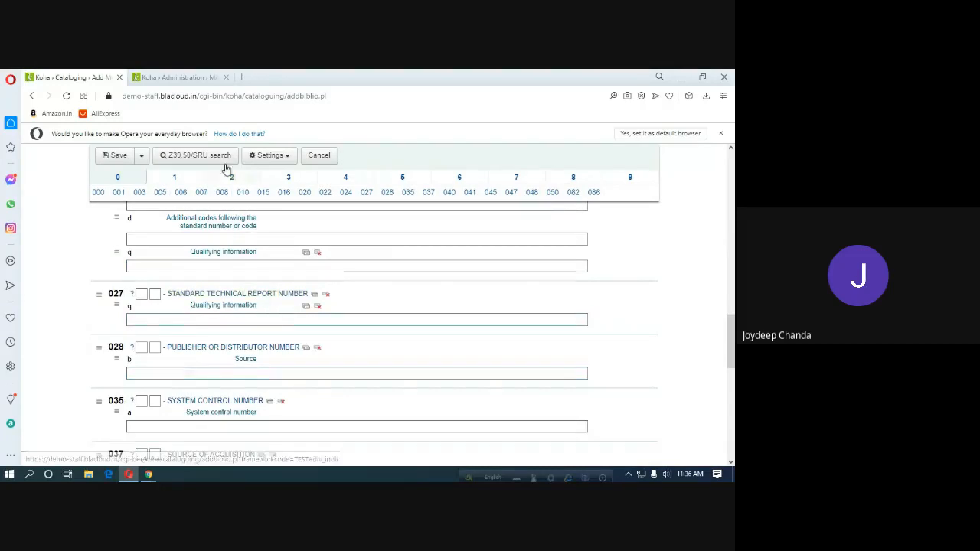
click(186, 80)
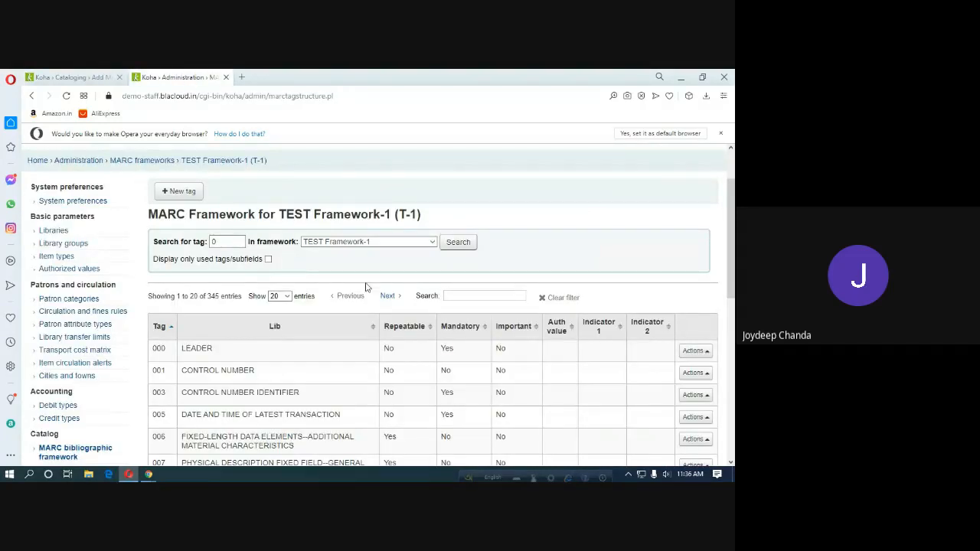
click(150, 163)
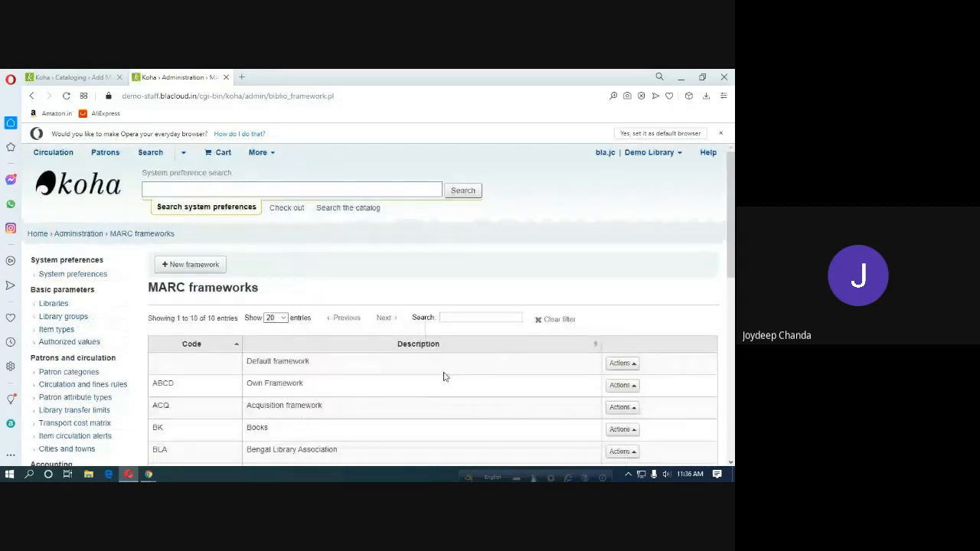
Open TEST Framework's MARC structure, scan its 348 tags and select the tag search box.
scroll(445, 361, down, 3)
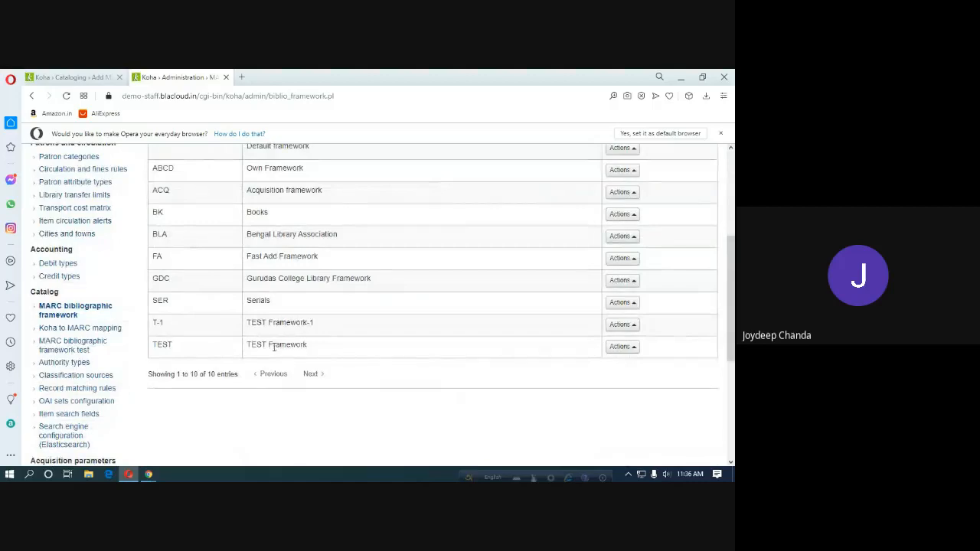
click(623, 347)
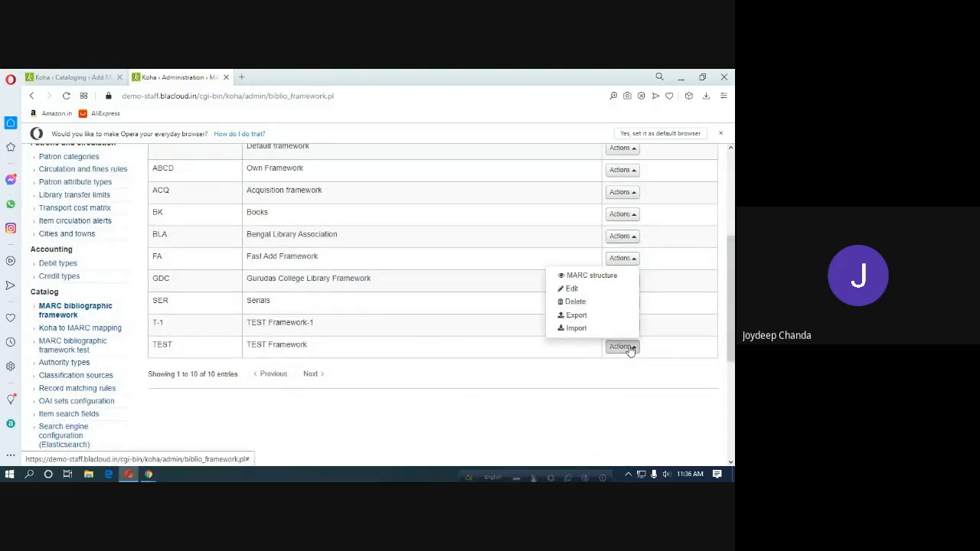
click(588, 277)
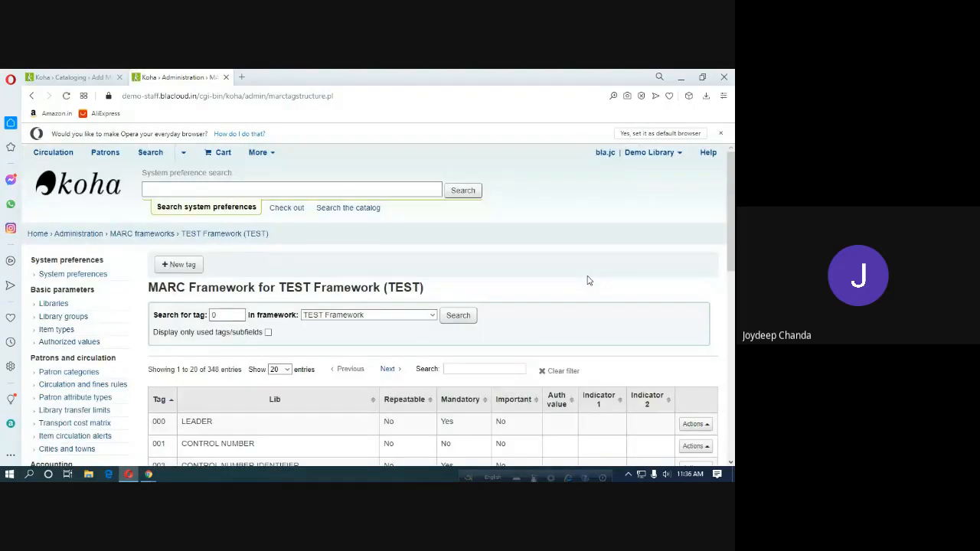
scroll(341, 399, down, 3)
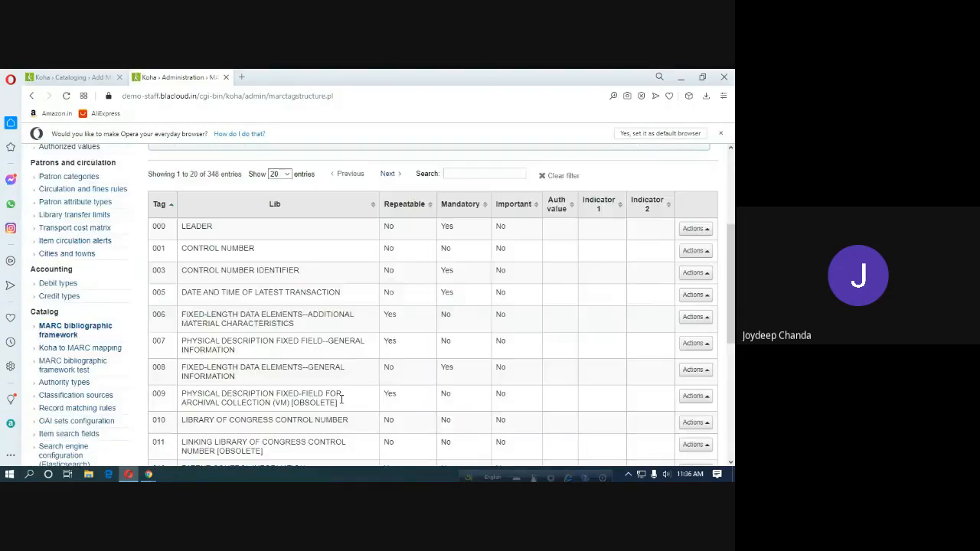
scroll(341, 399, down, 5)
scroll(339, 406, up, 4)
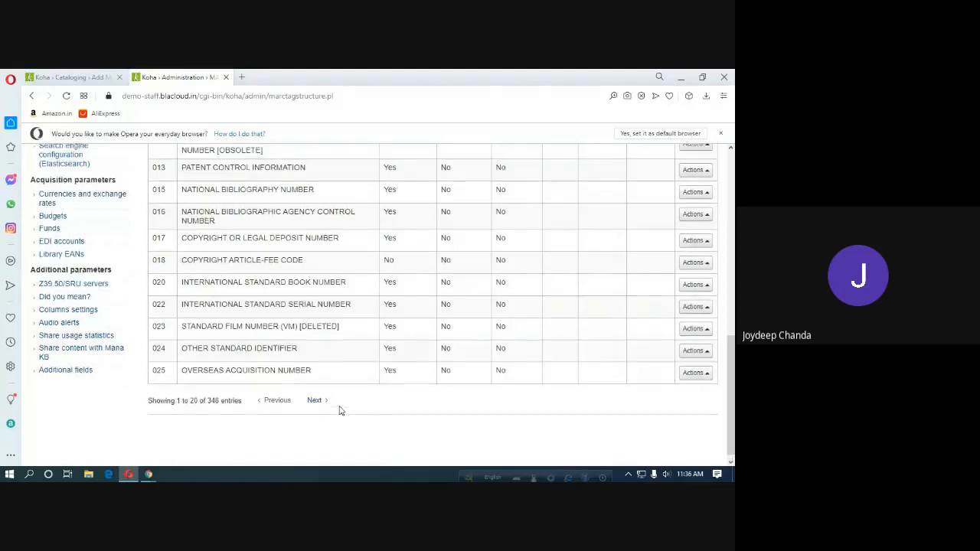
scroll(341, 406, up, 4)
click(217, 315)
Search the TEST Framework tag list for tag 027.
text(0)
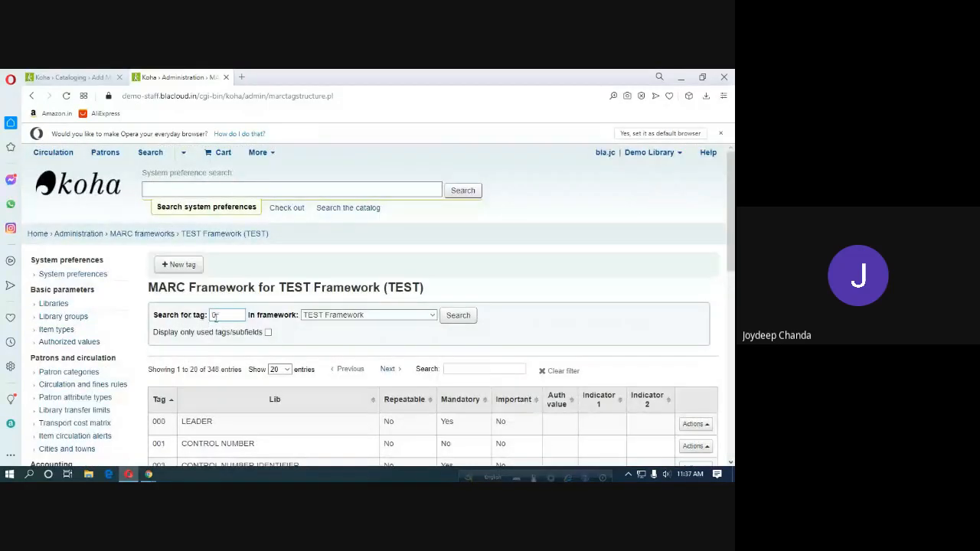
click(224, 316)
click(453, 318)
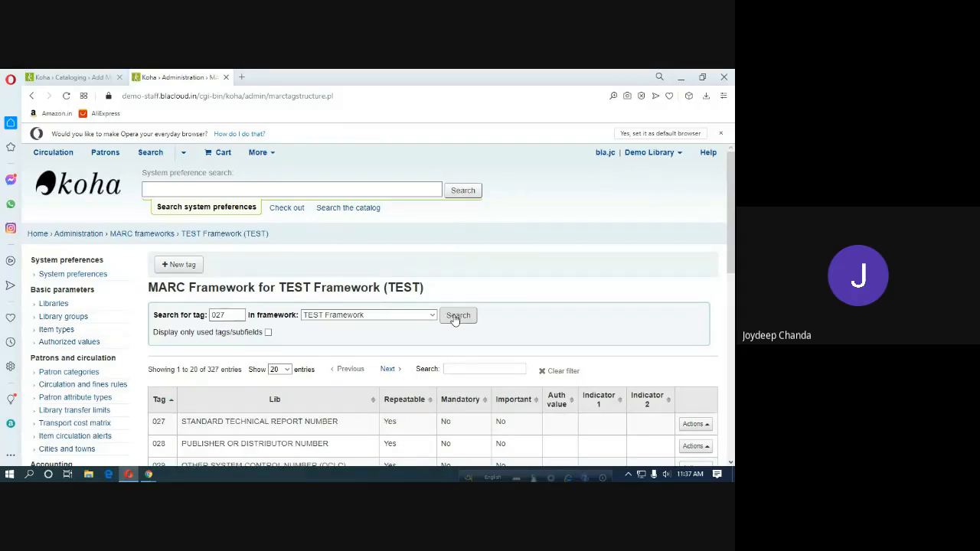
scroll(303, 436, down, 1)
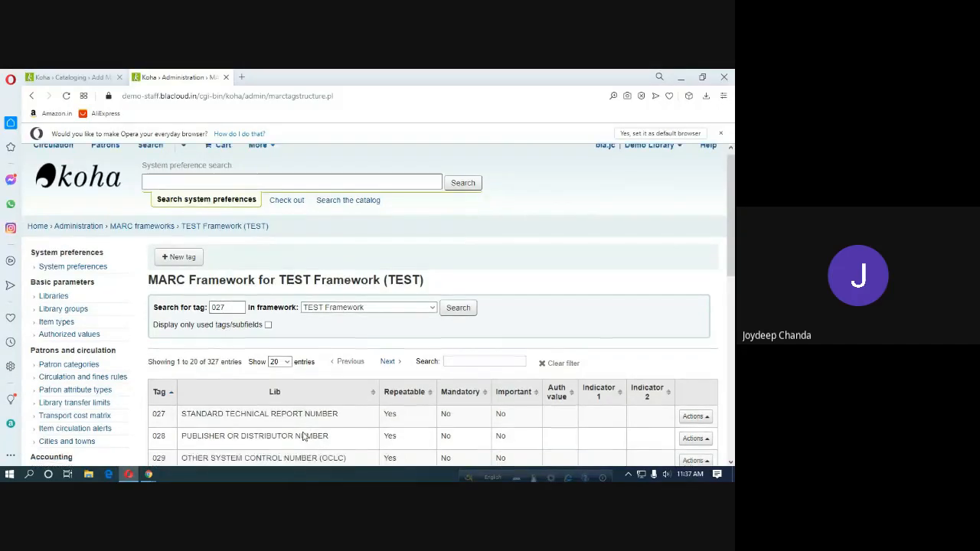
scroll(303, 437, down, 1)
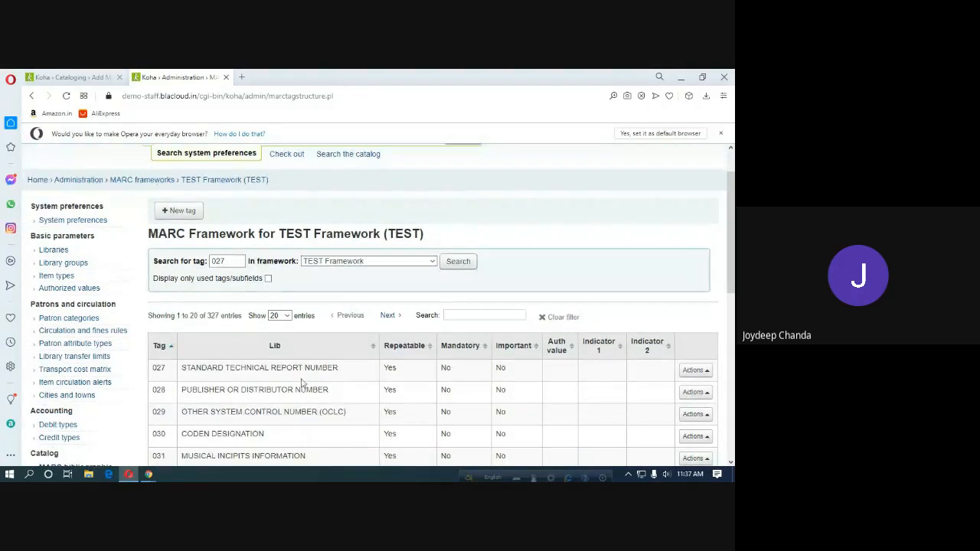
Enlarge the record form view, then return and open the Actions menu for tag 027.
click(55, 80)
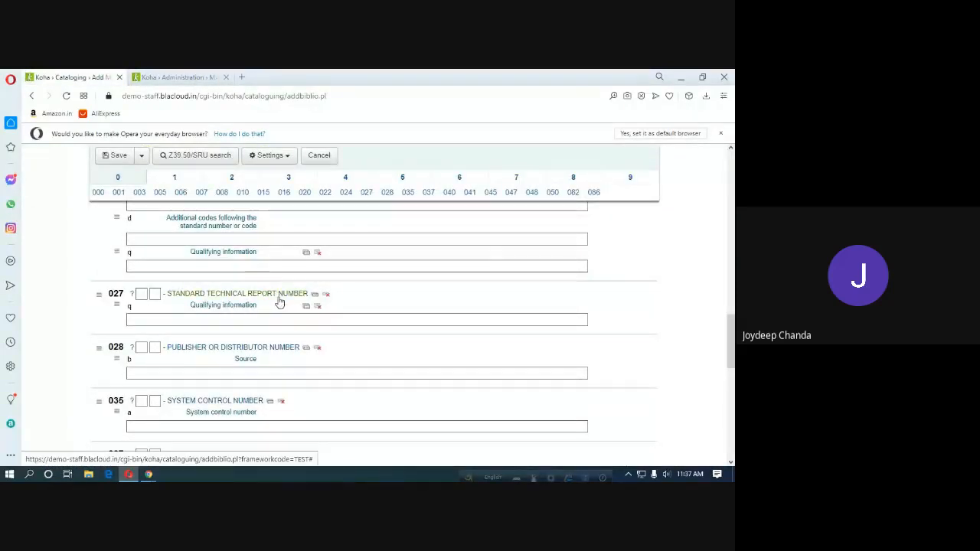
key(ctrl+plus)
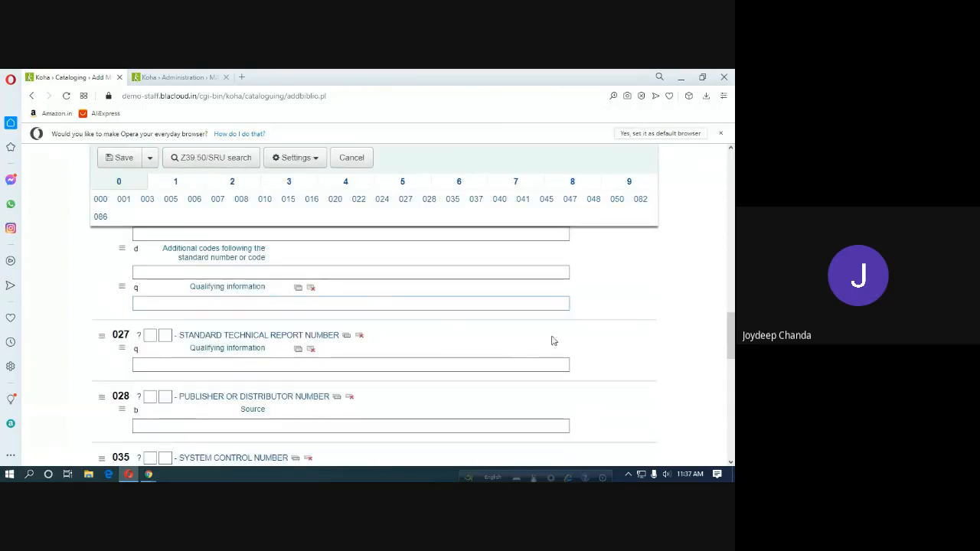
click(185, 78)
scroll(466, 375, down, 1)
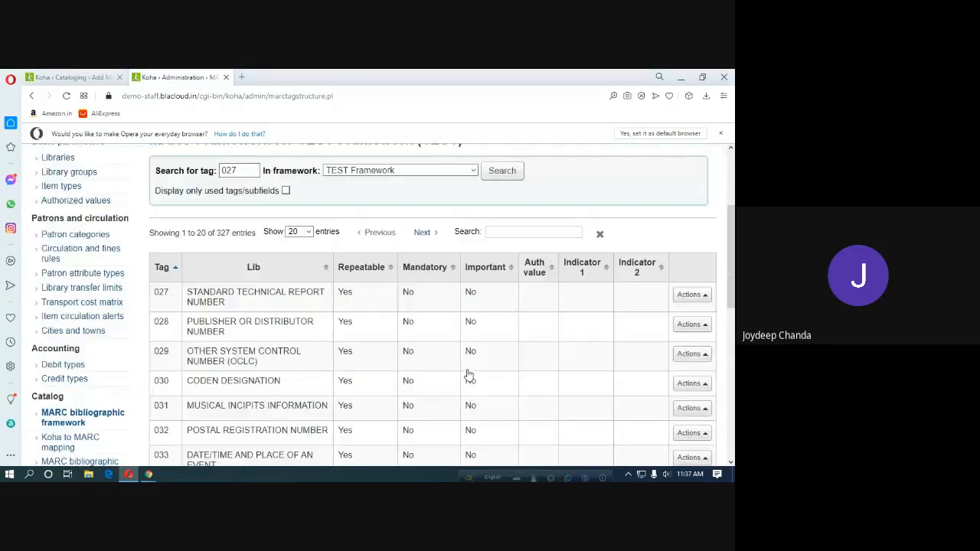
click(706, 300)
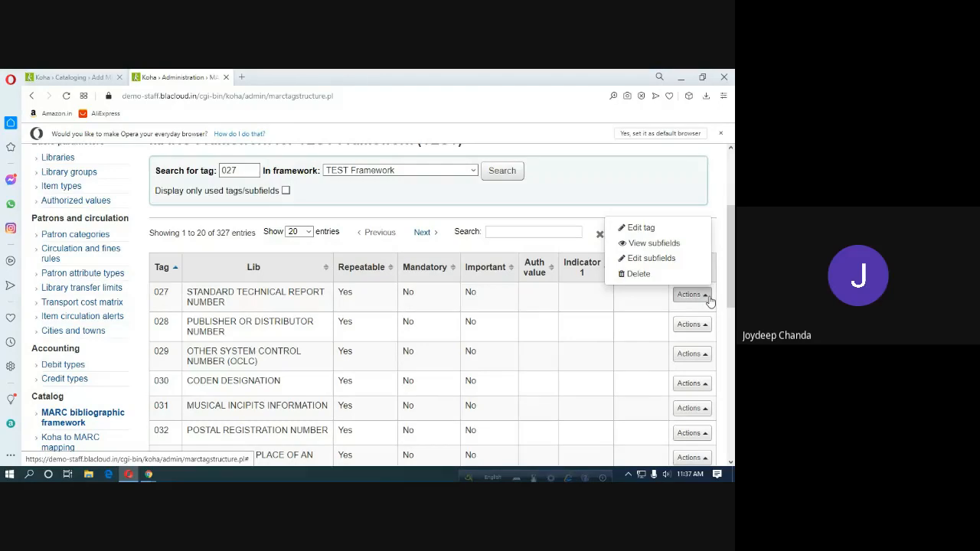
Edit tag 027 subfields and clear OPAC visibility for subfield 6.
click(640, 260)
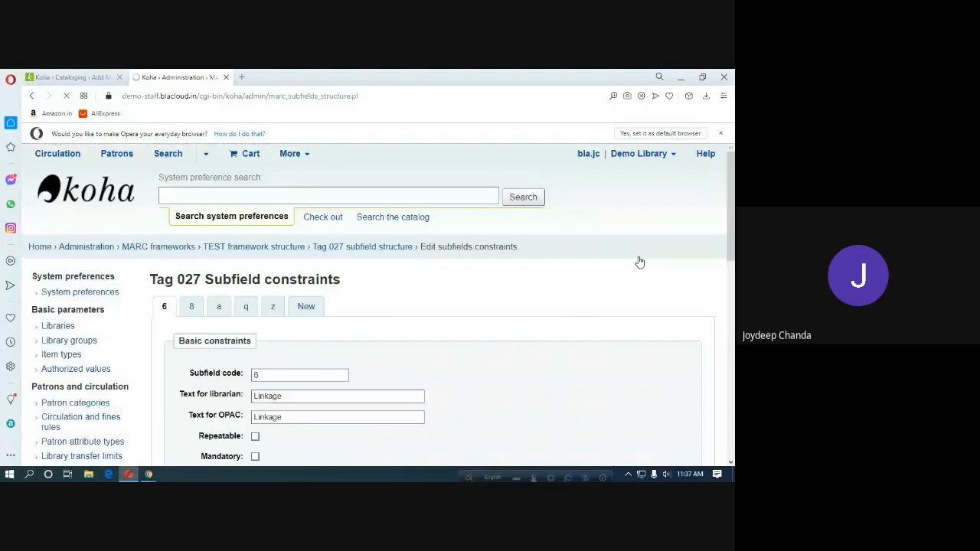
scroll(544, 331, down, 1)
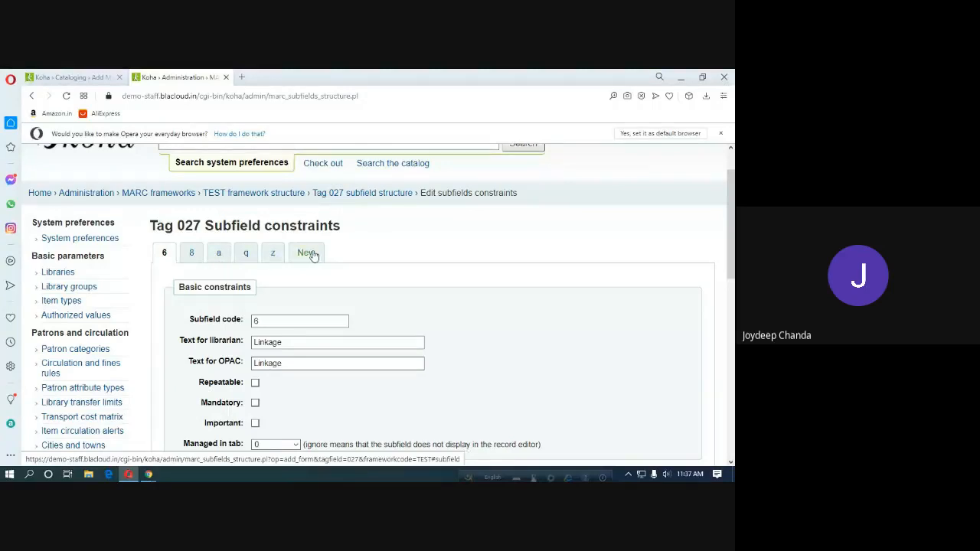
scroll(346, 309, down, 5)
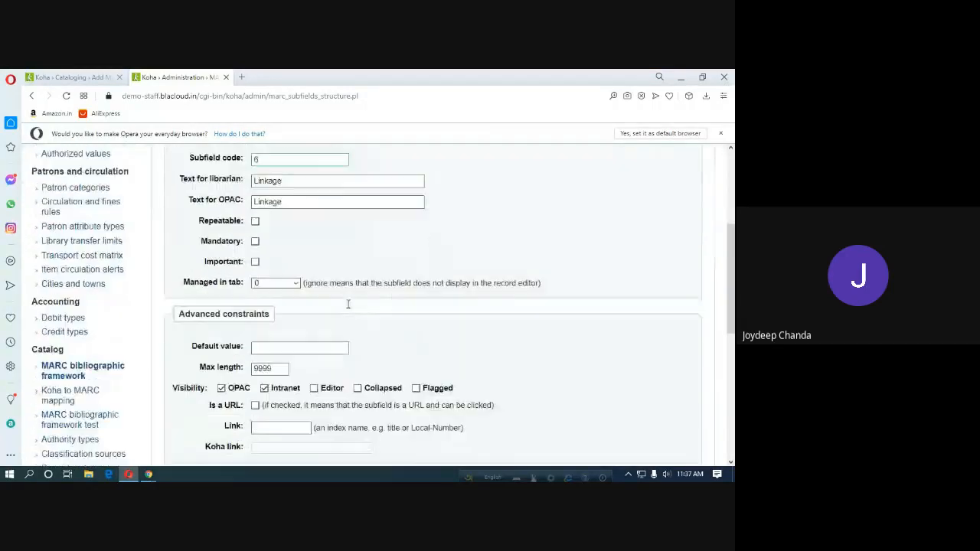
scroll(347, 309, down, 5)
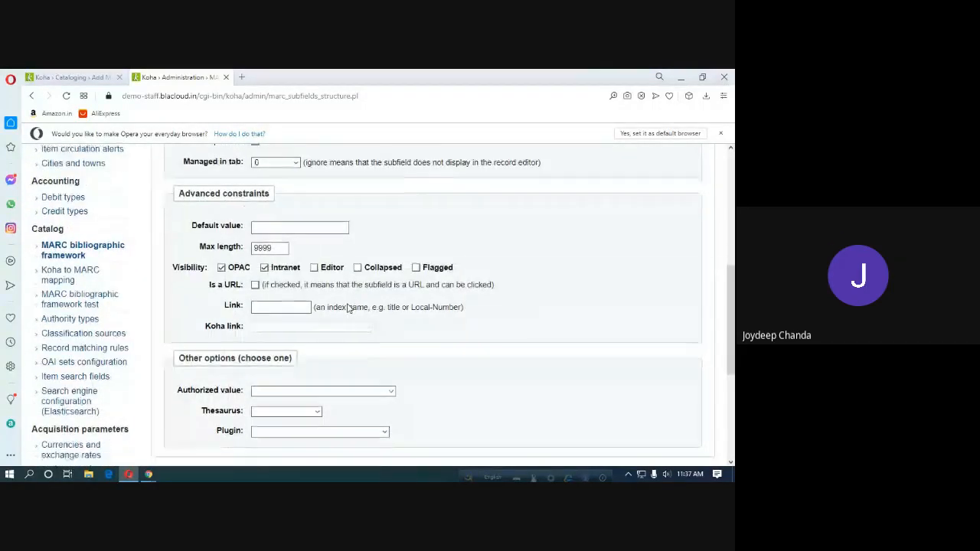
scroll(347, 309, up, 3)
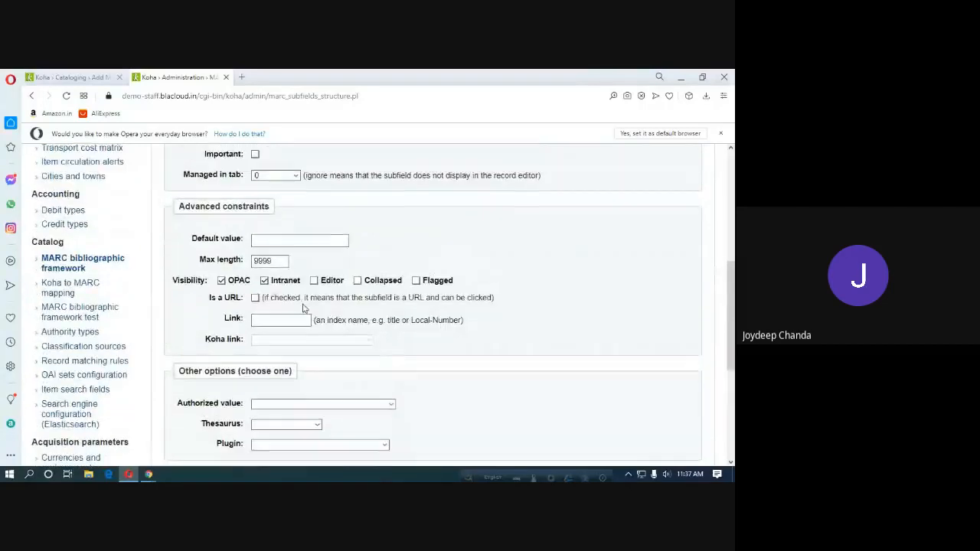
click(221, 281)
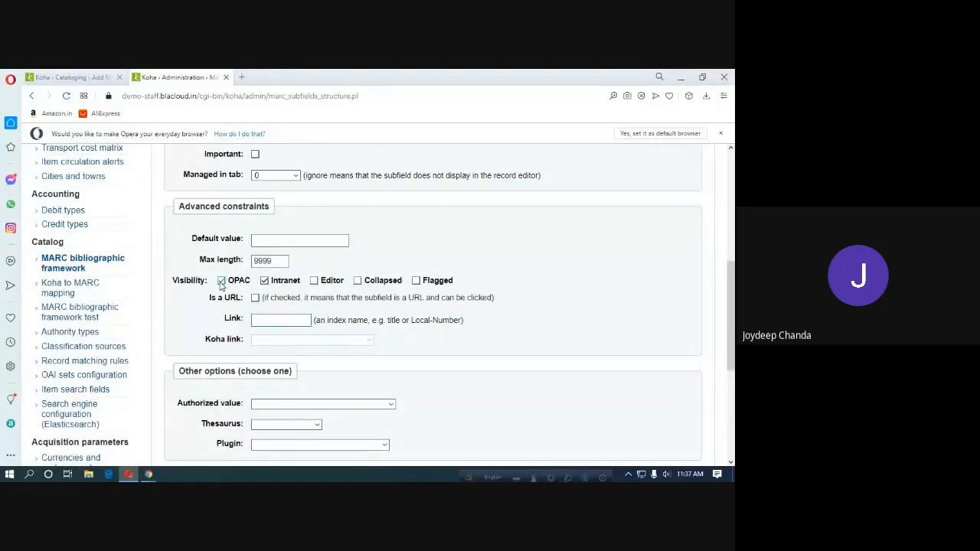
click(222, 282)
scroll(265, 284, up, 8)
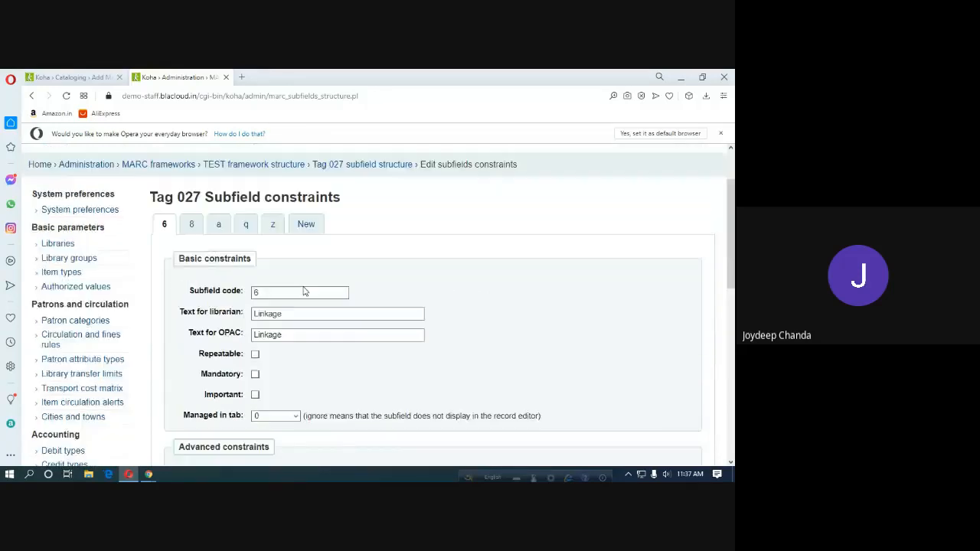
Clear OPAC and Intranet visibility for subfield 8.
click(193, 254)
scroll(286, 321, down, 5)
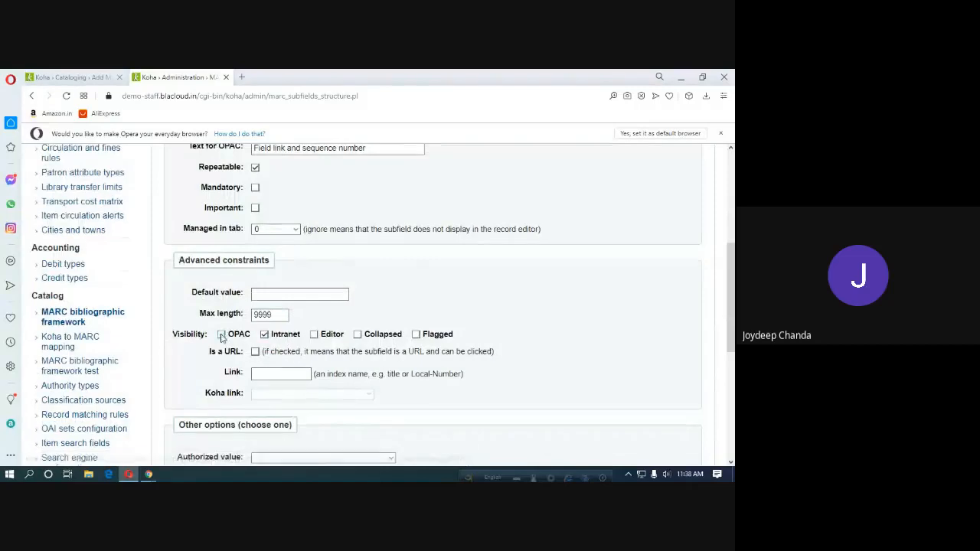
click(222, 335)
click(265, 334)
Toggle OPAC, Intranet, Editor and Collapsed visibility for subfield a.
scroll(298, 274, up, 6)
click(220, 254)
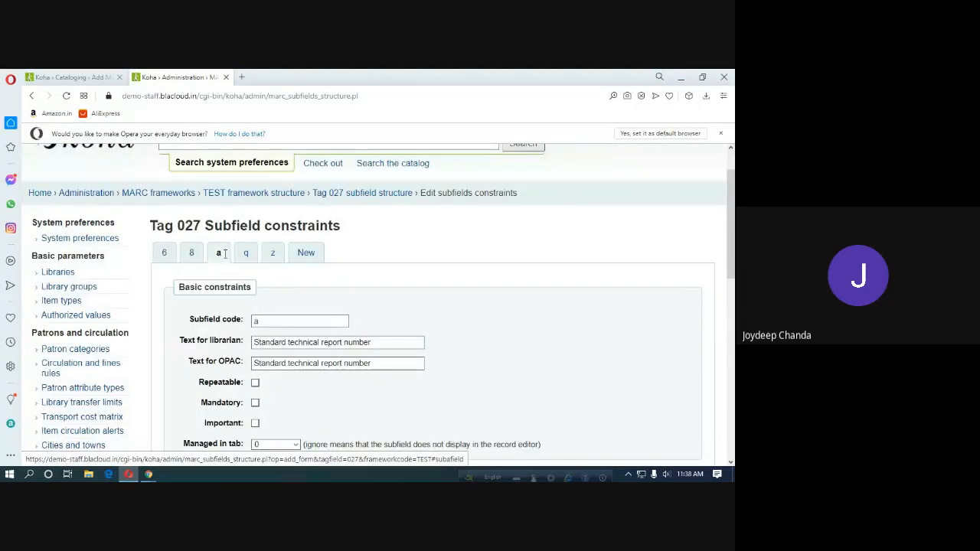
scroll(230, 337, down, 5)
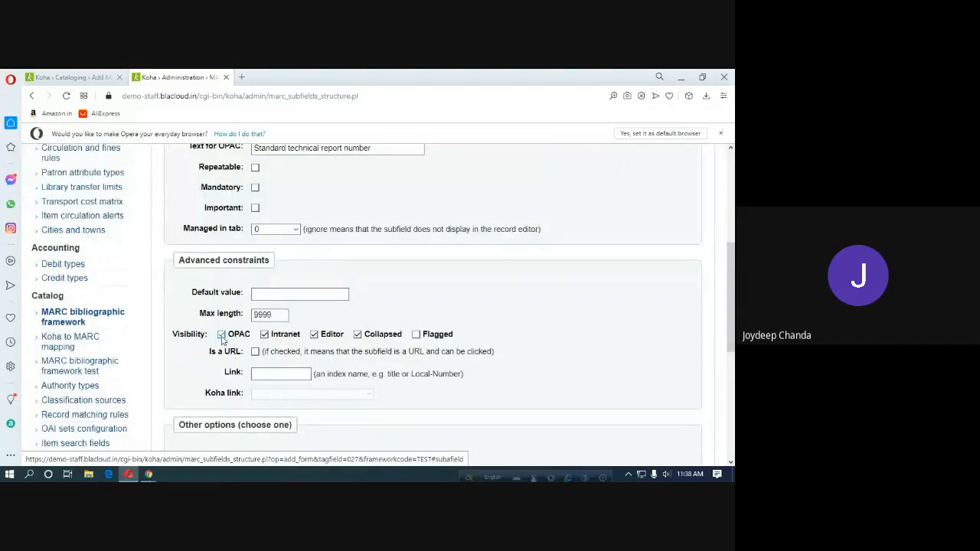
click(222, 335)
click(264, 334)
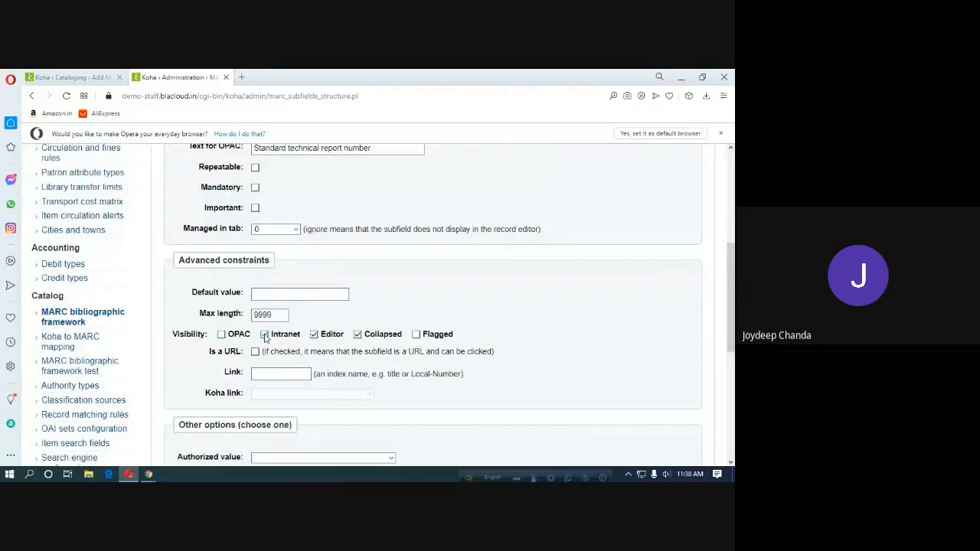
click(314, 334)
click(357, 335)
Clear OPAC and Intranet visibility for subfield q.
scroll(341, 337, up, 4)
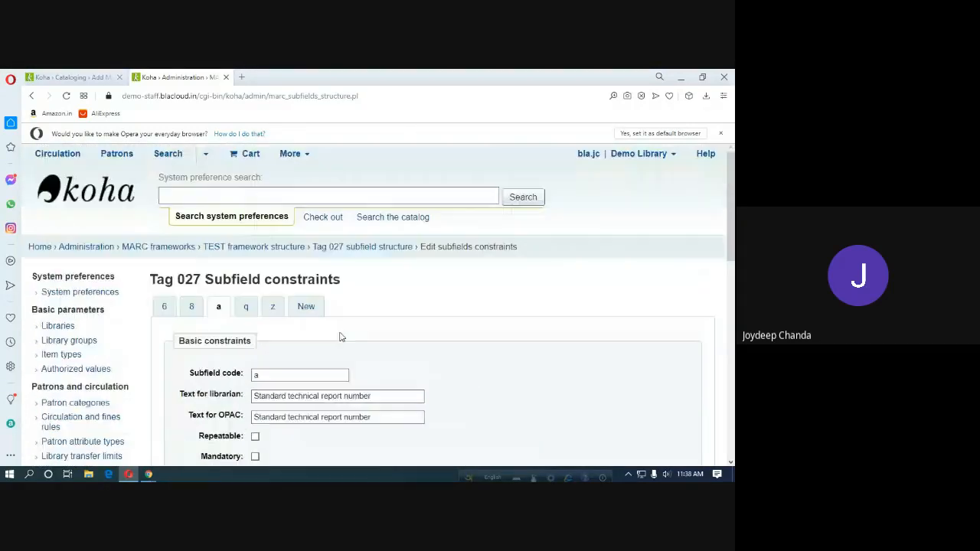
click(246, 307)
scroll(318, 351, down, 3)
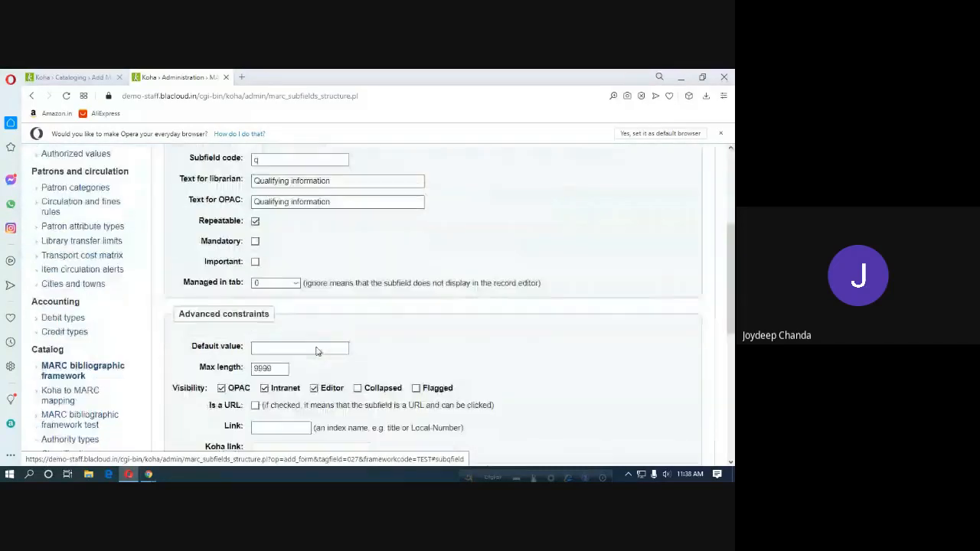
scroll(303, 322, down, 2)
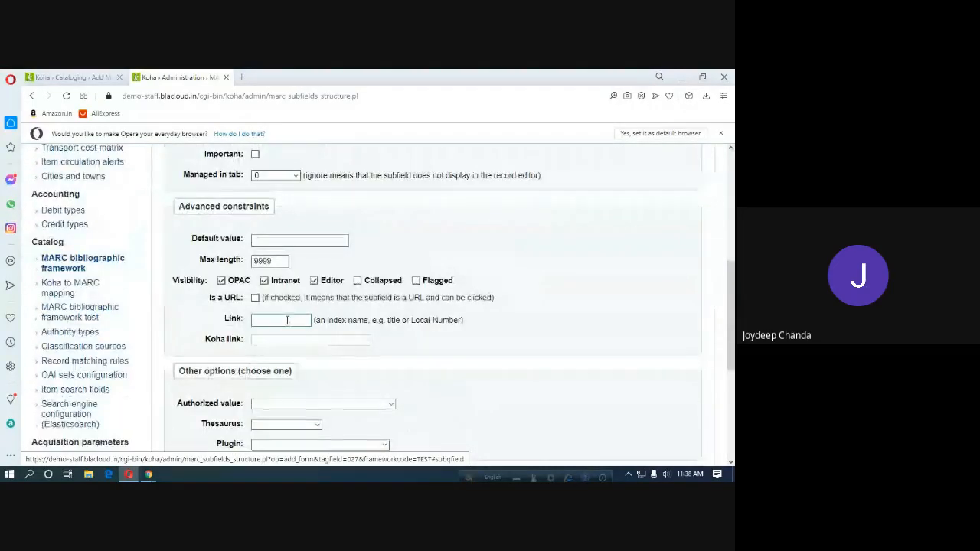
scroll(288, 320, down, 3)
scroll(291, 339, up, 2)
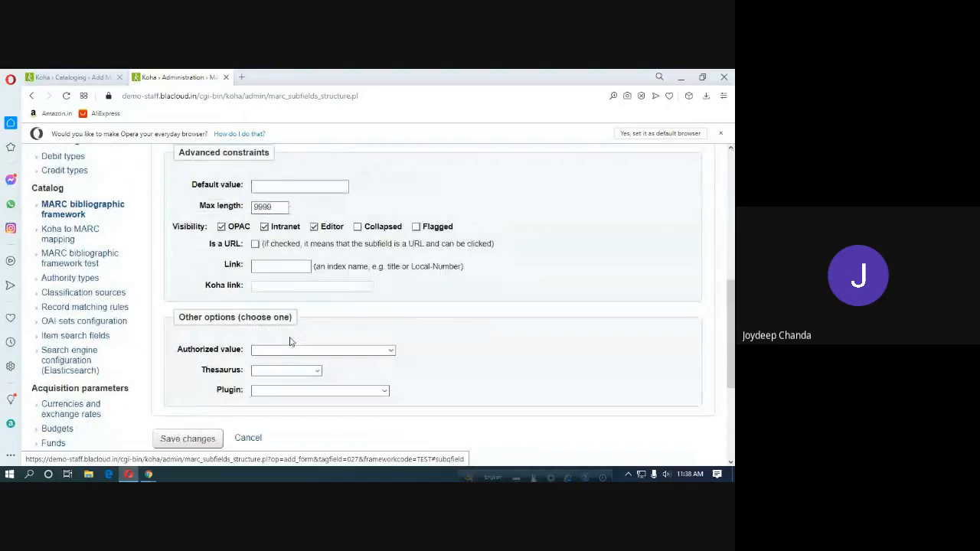
click(222, 227)
click(264, 227)
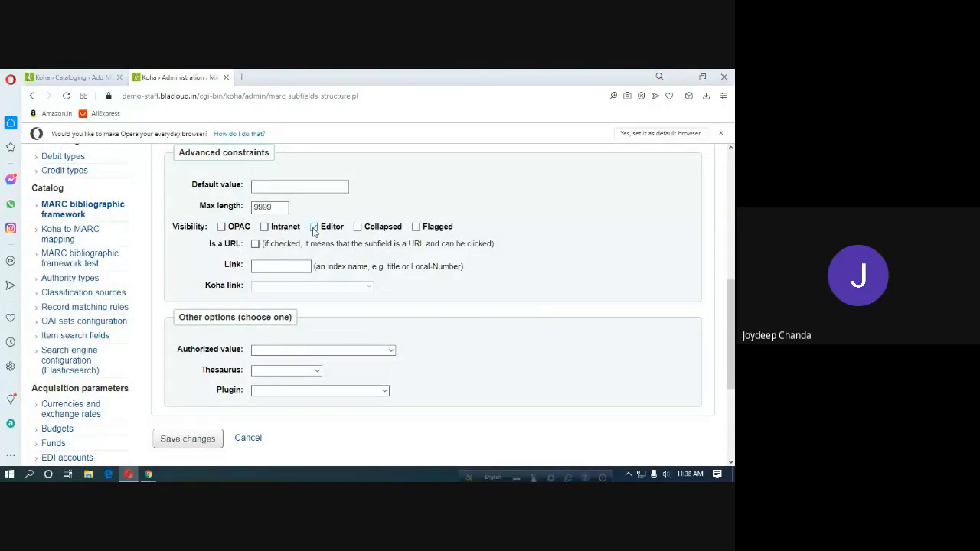
Toggle OPAC, Intranet, Editor and Collapsed visibility for subfield z.
scroll(314, 260, up, 5)
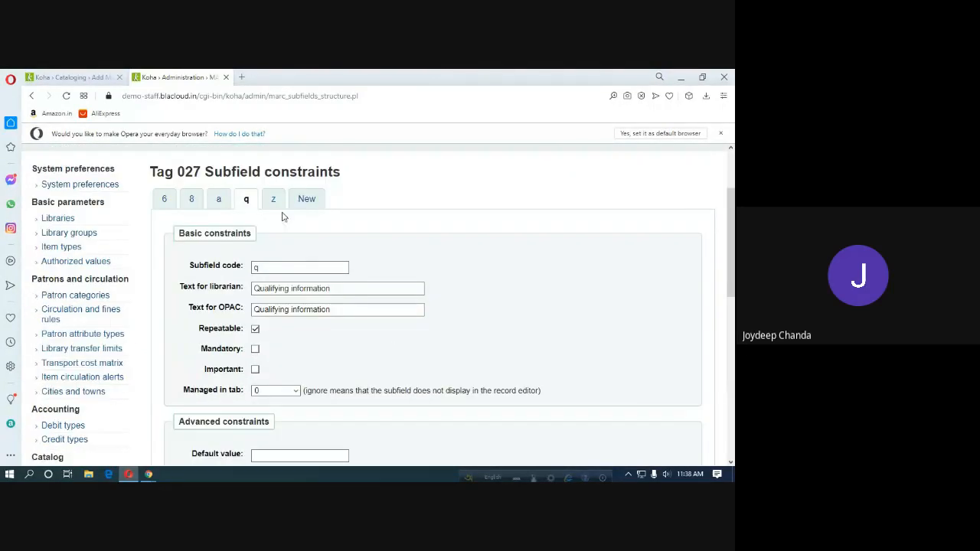
click(273, 201)
scroll(280, 291, down, 3)
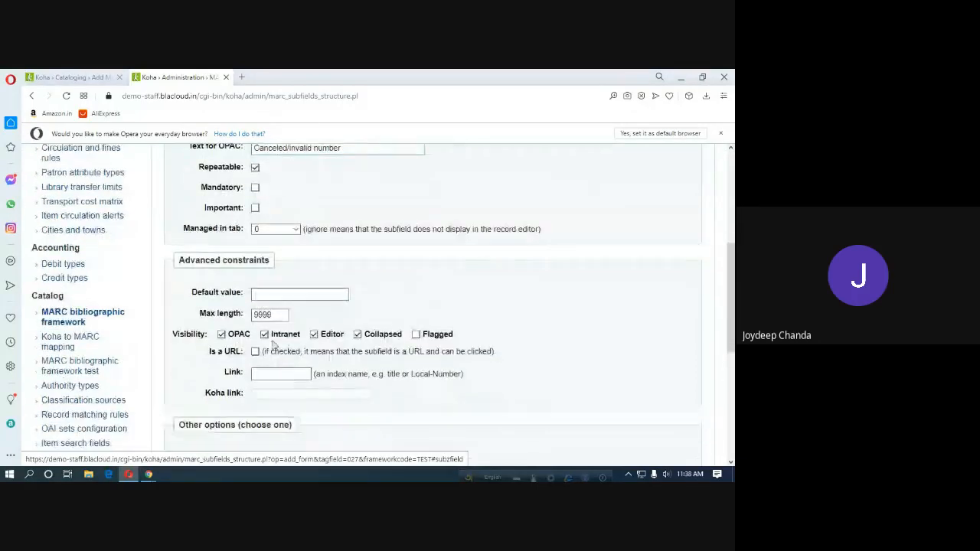
click(221, 335)
click(264, 335)
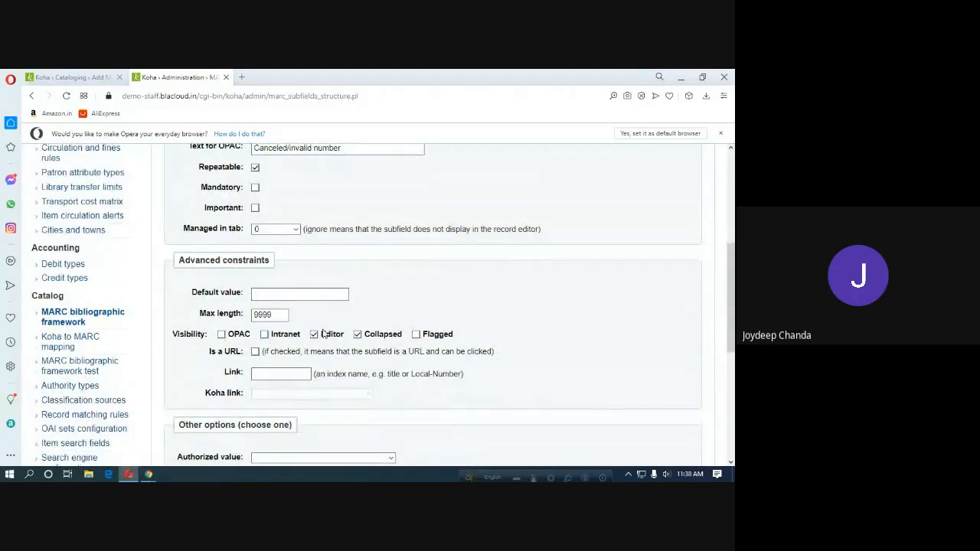
click(314, 335)
click(358, 335)
Save the tag 027 subfield changes and review its five subfields.
scroll(337, 330, up, 5)
click(307, 308)
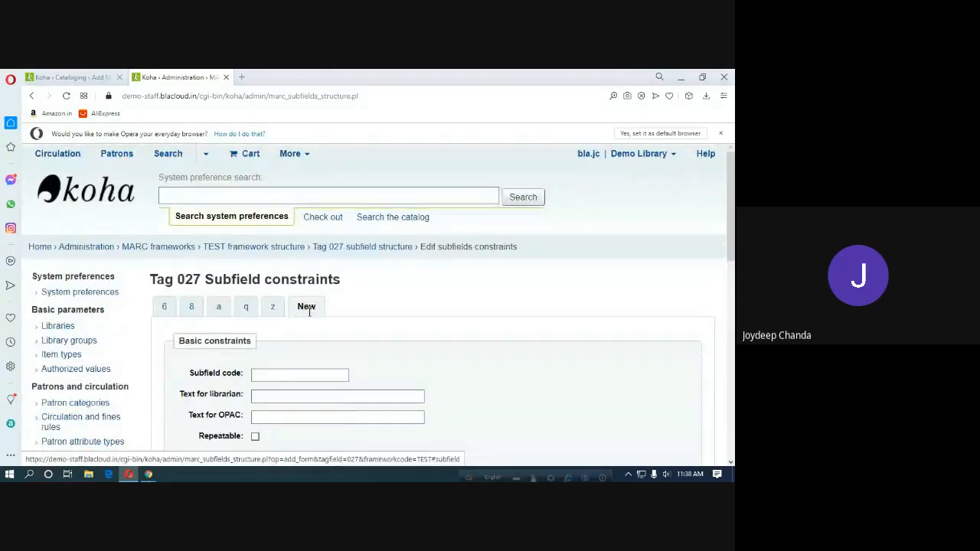
scroll(333, 366, down, 3)
scroll(334, 367, down, 2)
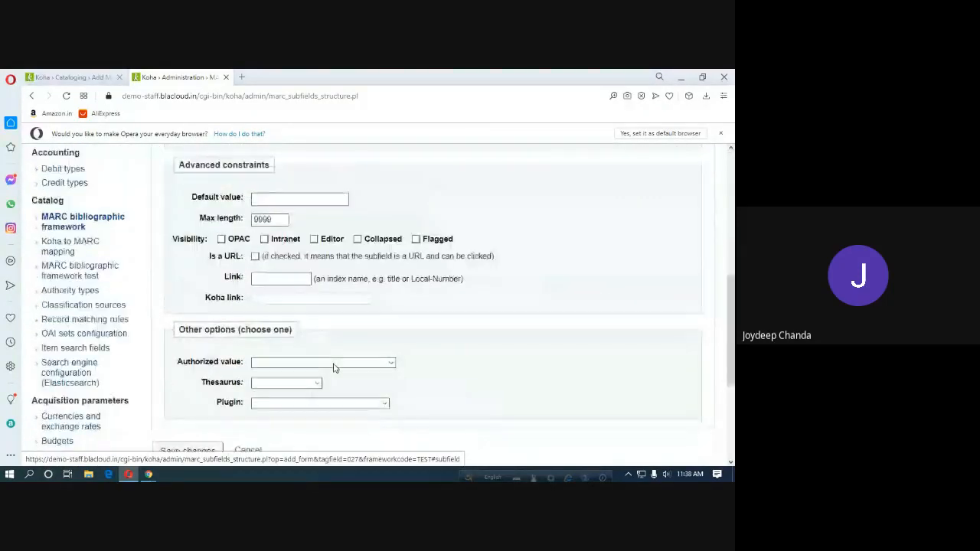
scroll(333, 367, down, 1)
click(204, 441)
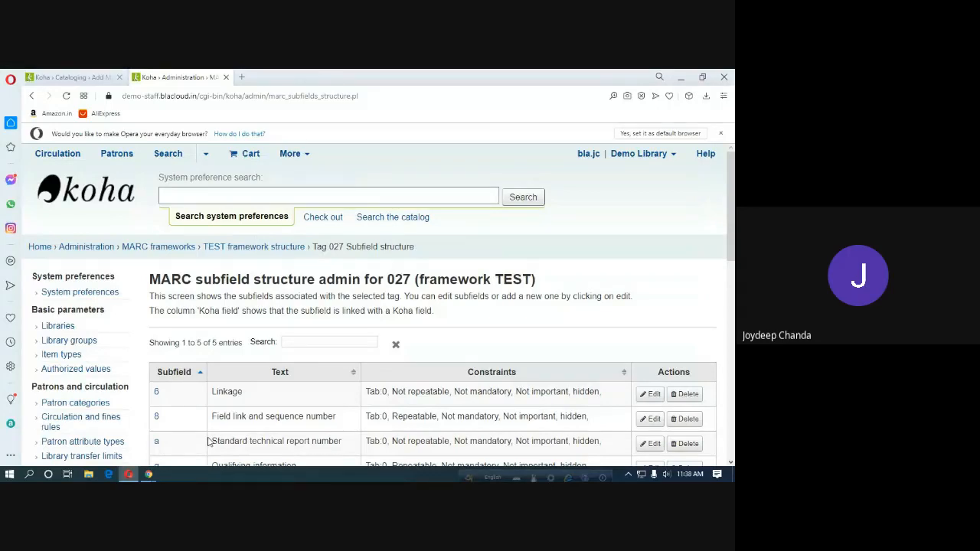
scroll(350, 405, down, 3)
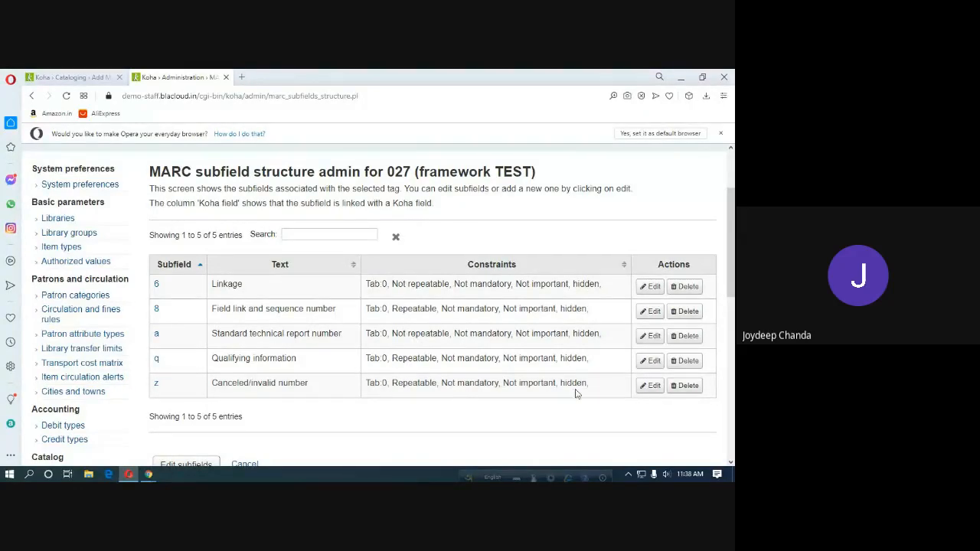
Reload the Add MARC record form to check the 027 changes, then return to Administration.
click(73, 77)
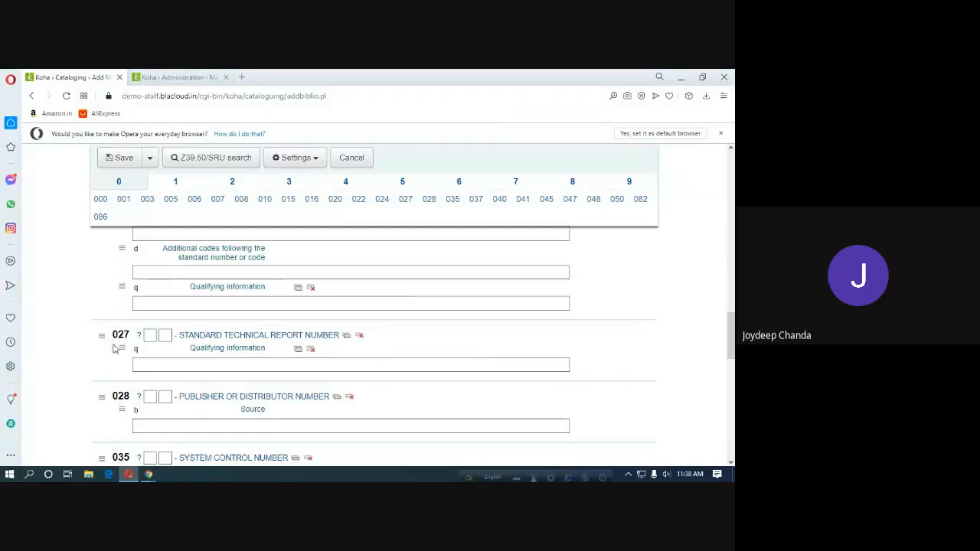
click(151, 364)
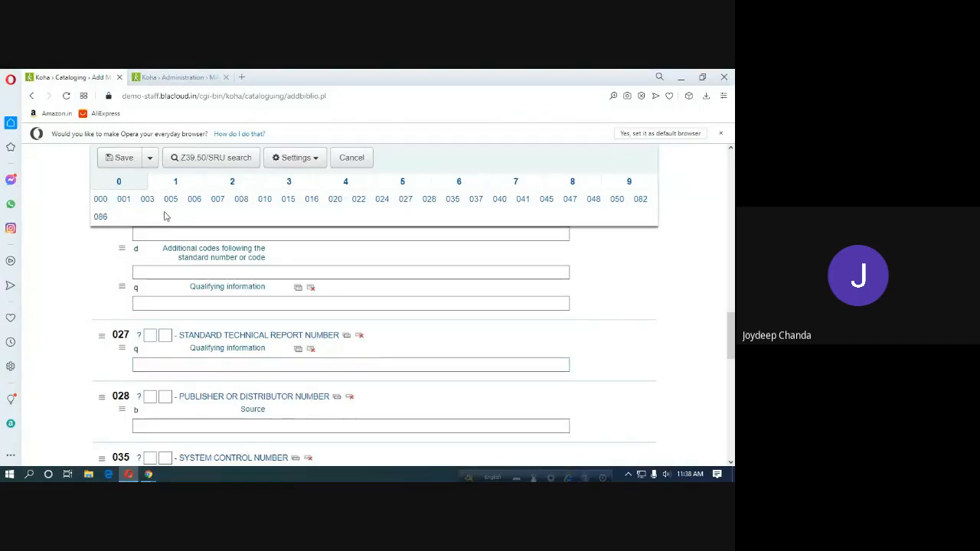
click(68, 96)
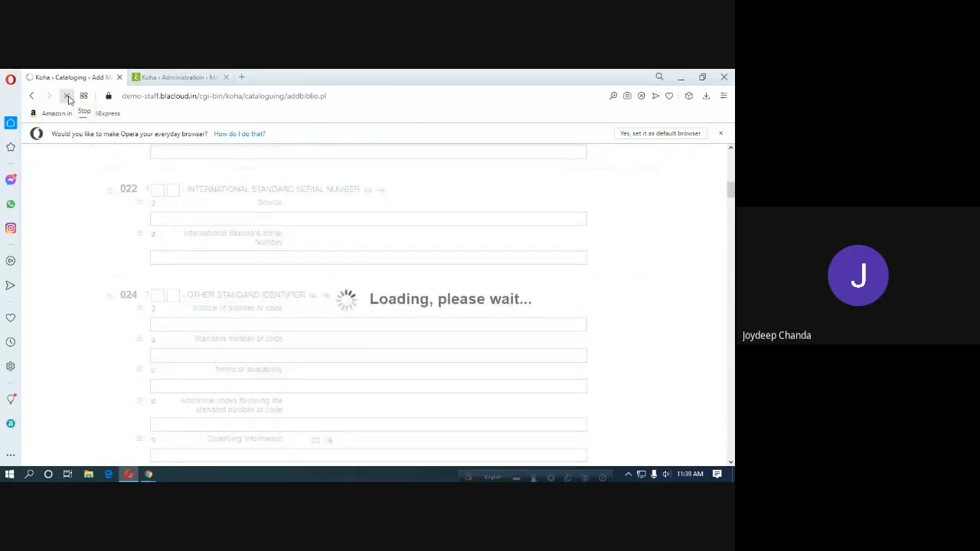
scroll(268, 320, up, 2)
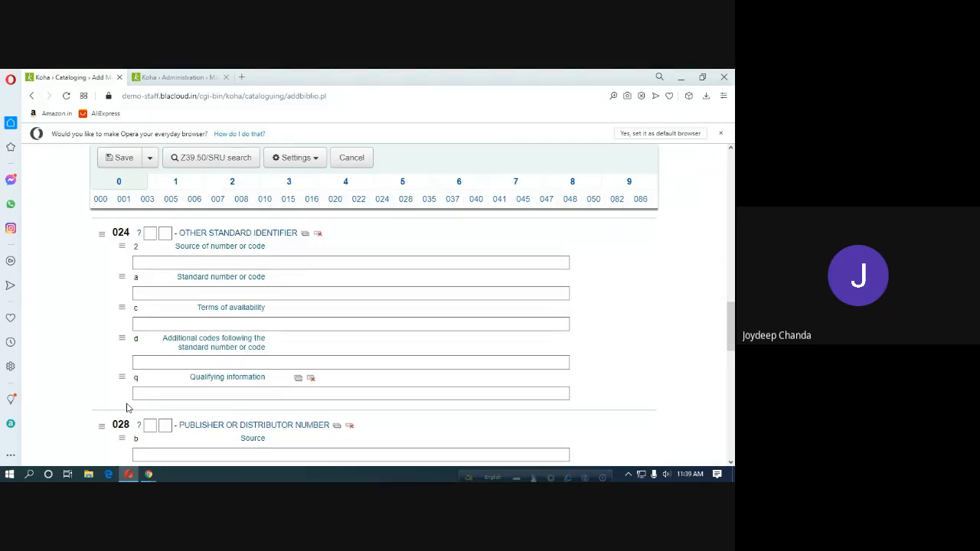
scroll(151, 394, down, 3)
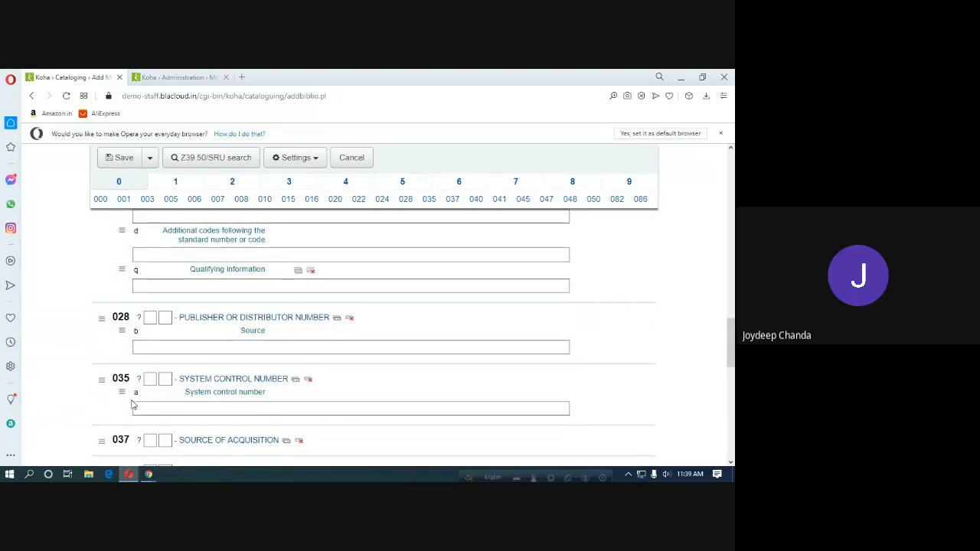
click(185, 78)
scroll(196, 155, up, 2)
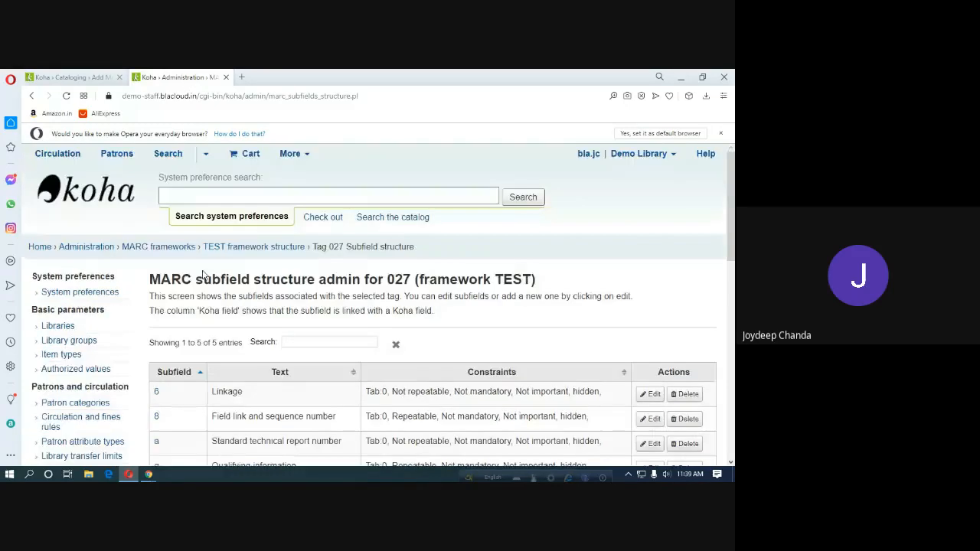
From the MARC frameworks list, open TEST Framework's MARC structure through its Actions menu.
click(170, 248)
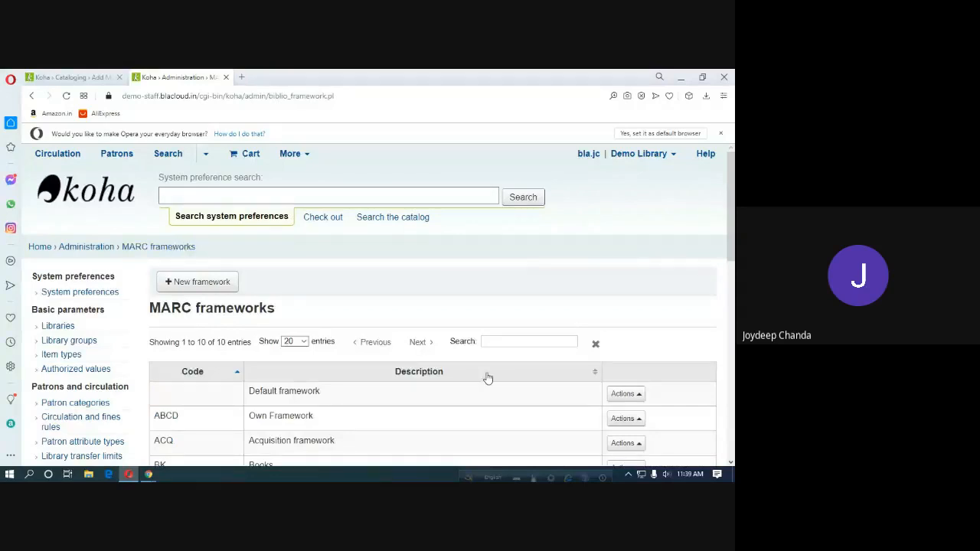
scroll(488, 379, down, 3)
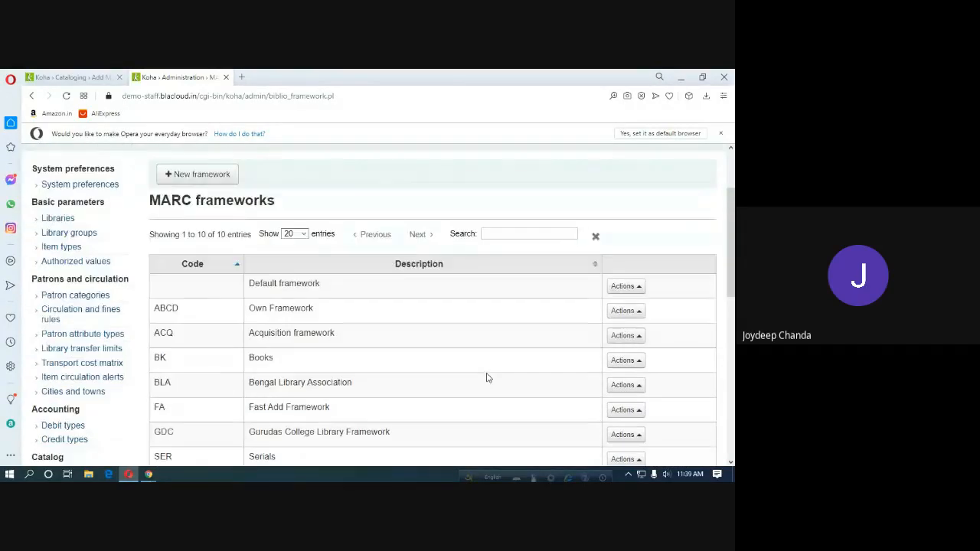
scroll(488, 378, down, 5)
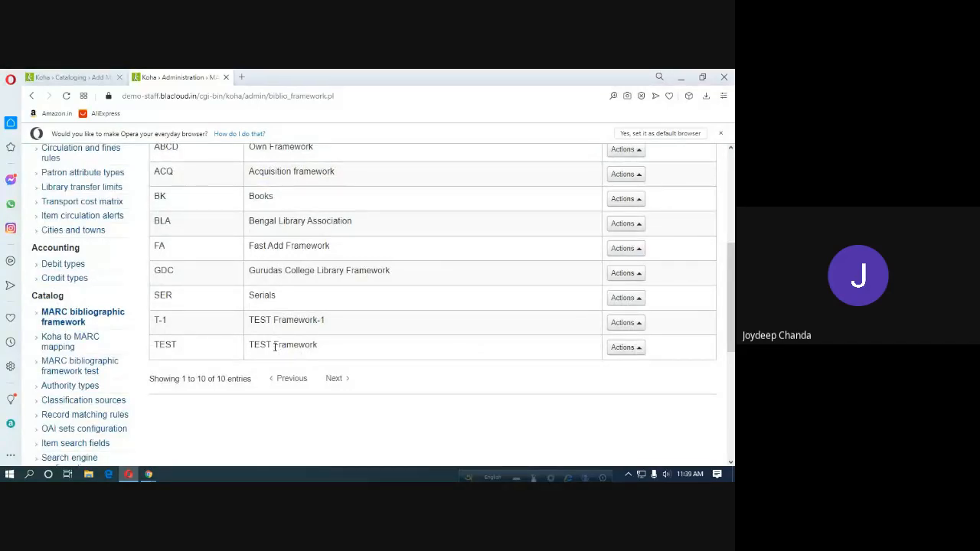
click(633, 350)
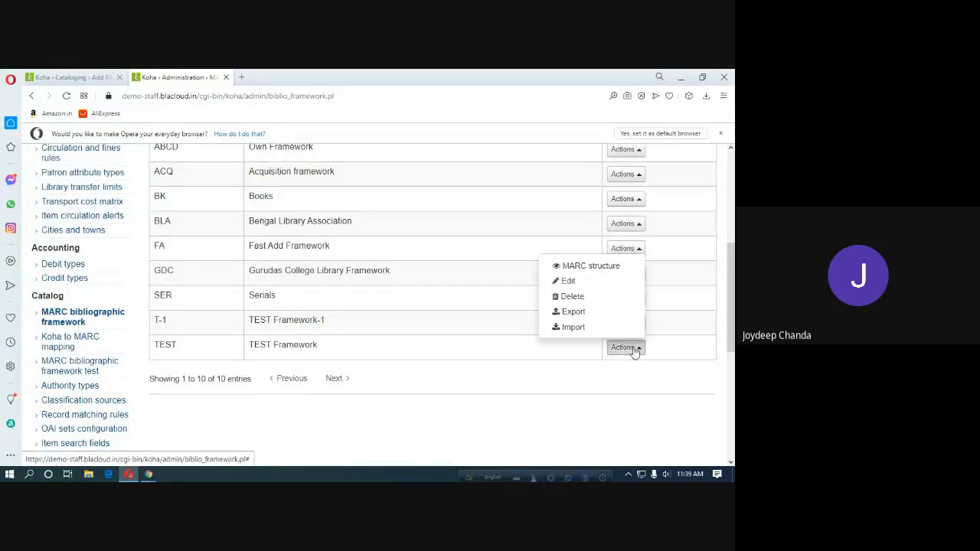
click(571, 282)
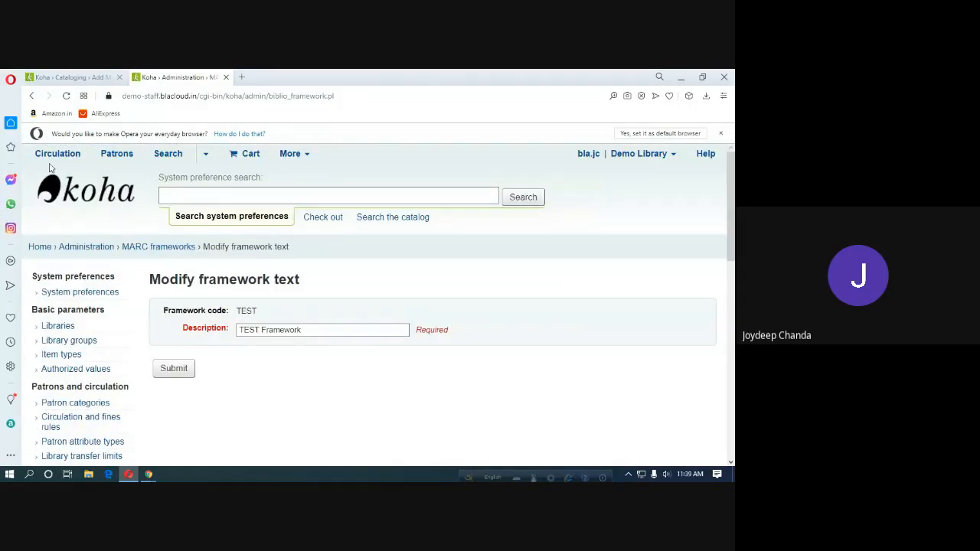
click(34, 96)
click(628, 349)
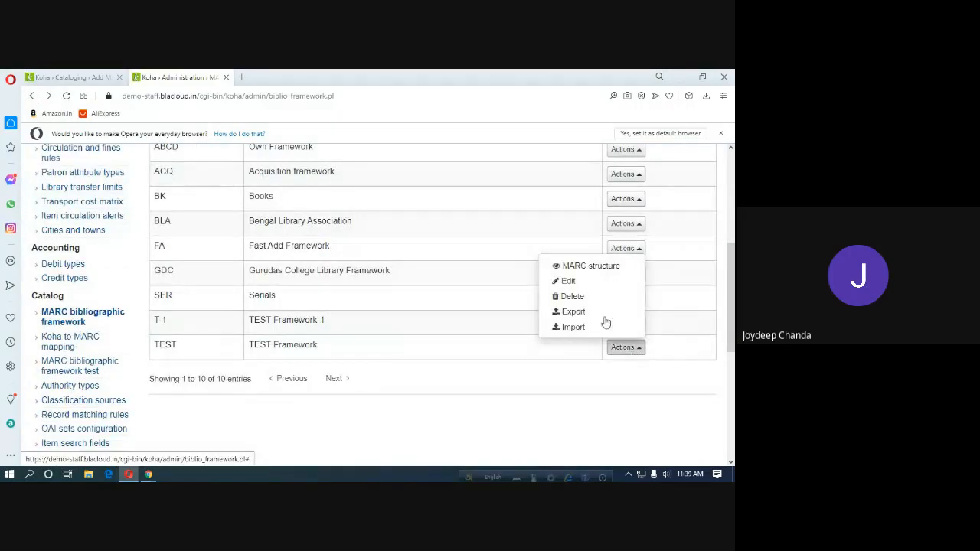
click(586, 265)
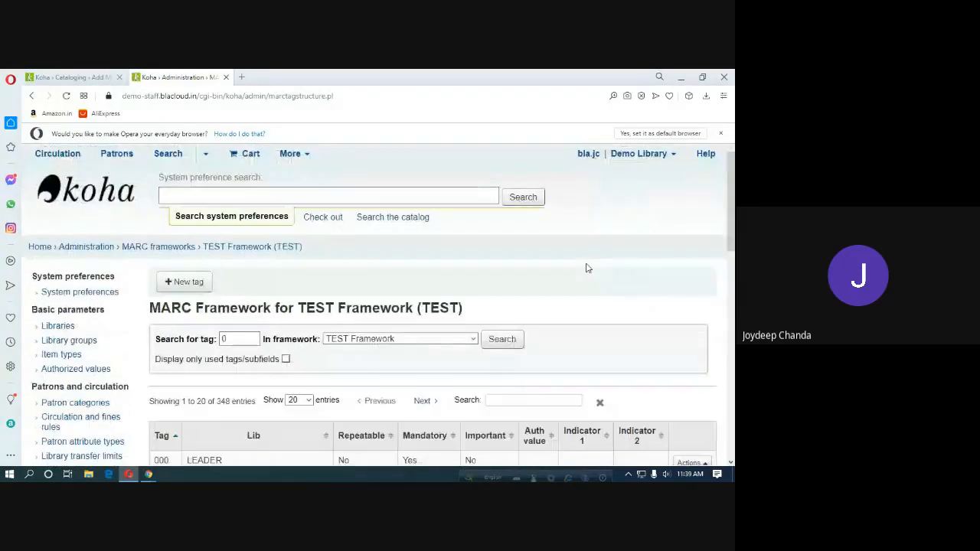
Glance at the Add MARC record form, then return to the TEST tag list.
scroll(609, 337, down, 3)
click(91, 78)
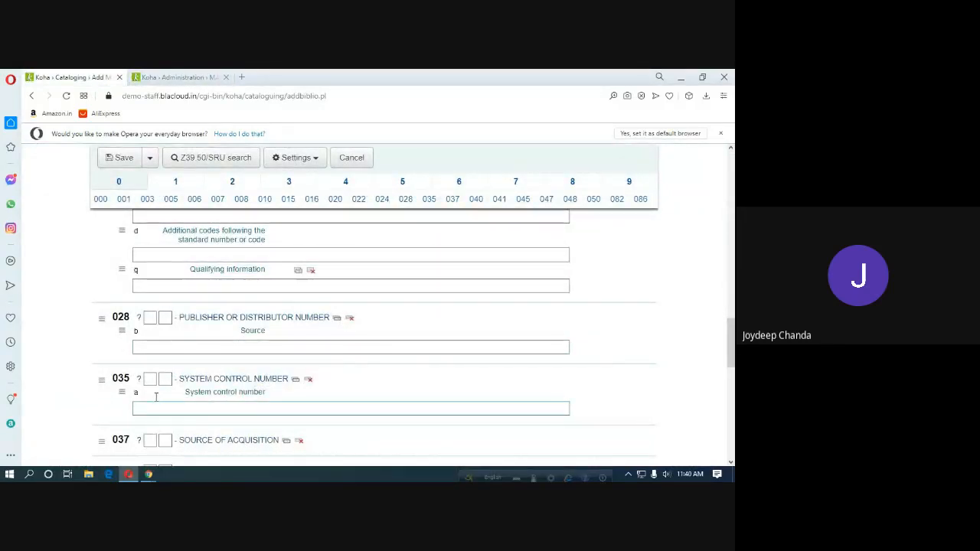
click(187, 78)
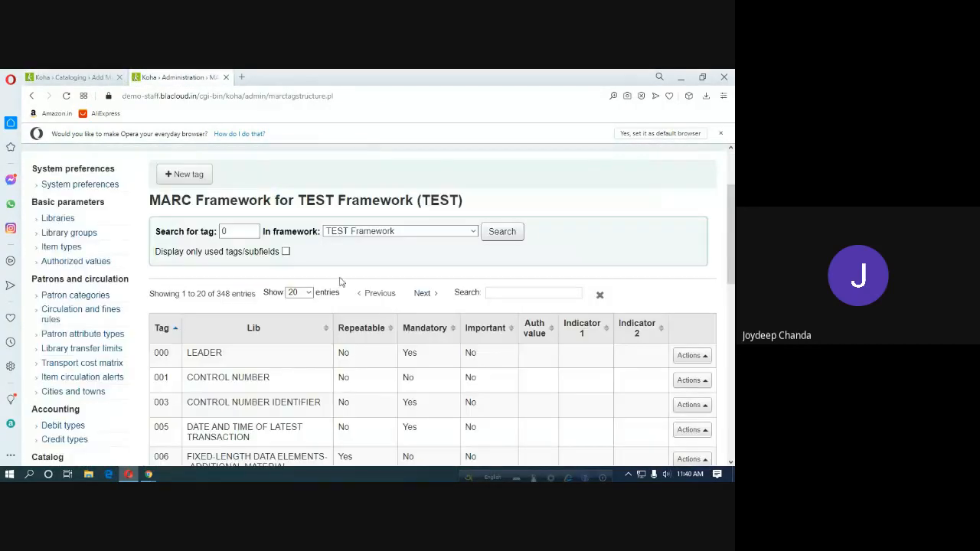
scroll(387, 318, down, 3)
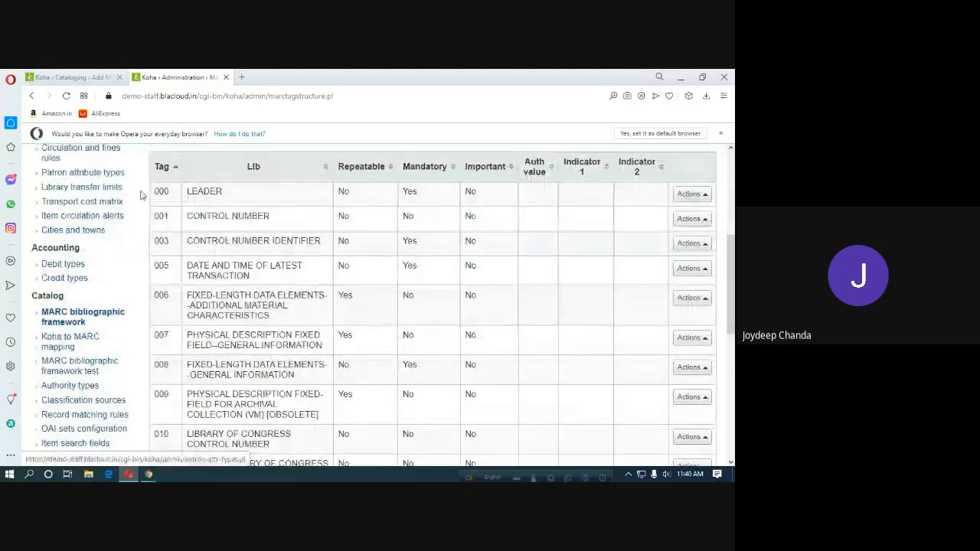
scroll(176, 312, down, 9)
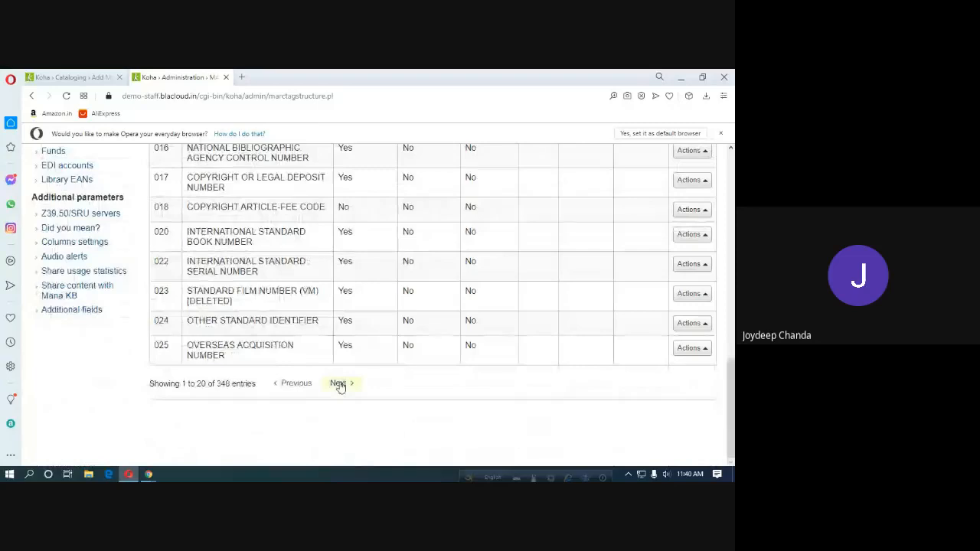
scroll(330, 381, up, 8)
scroll(331, 381, up, 3)
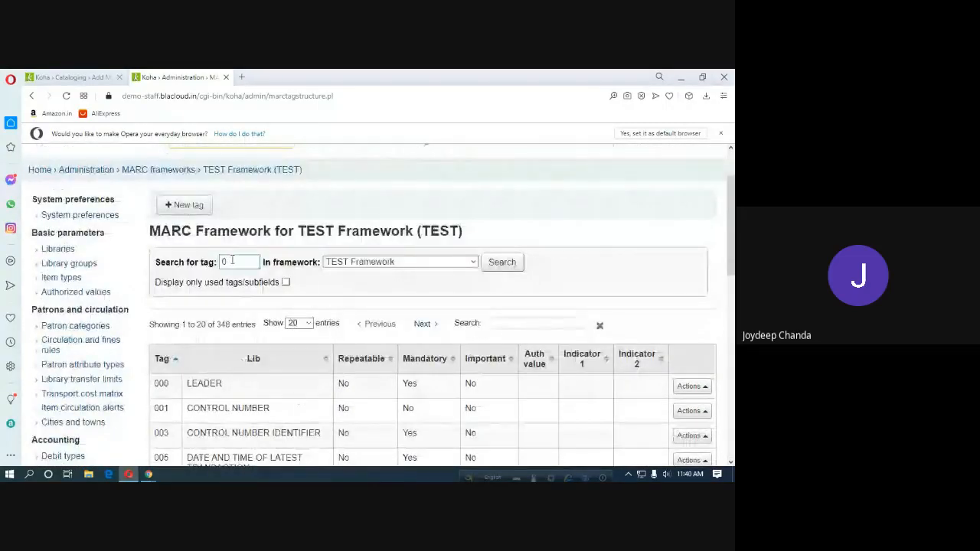
Page to tag entries 21–40 and open the Actions menu for tag 035.
click(232, 261)
scroll(256, 363, down, 10)
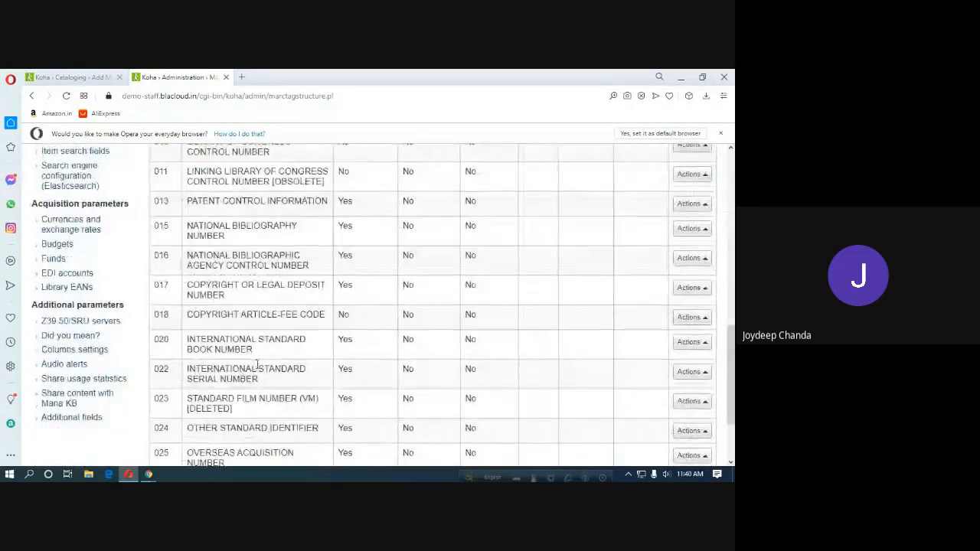
click(338, 383)
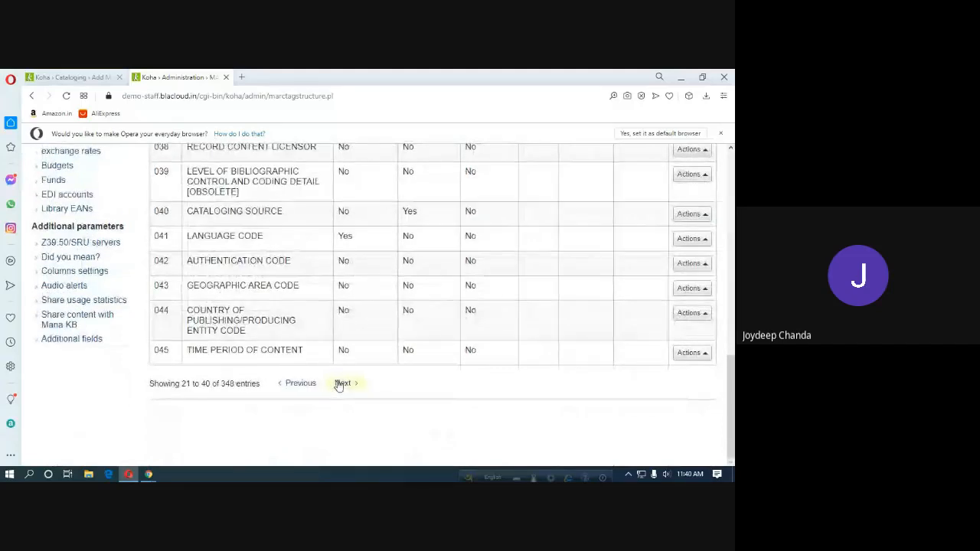
scroll(230, 256, up, 1)
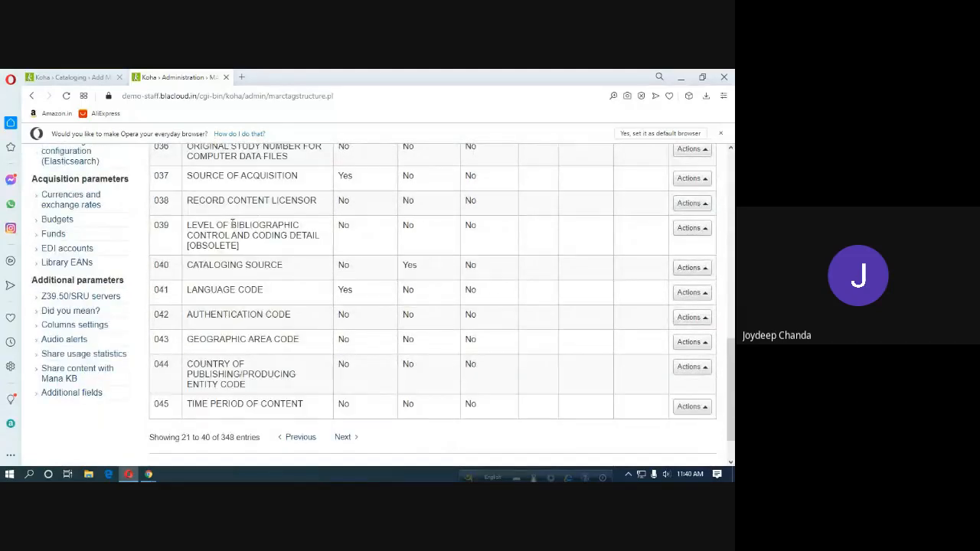
scroll(232, 256, up, 2)
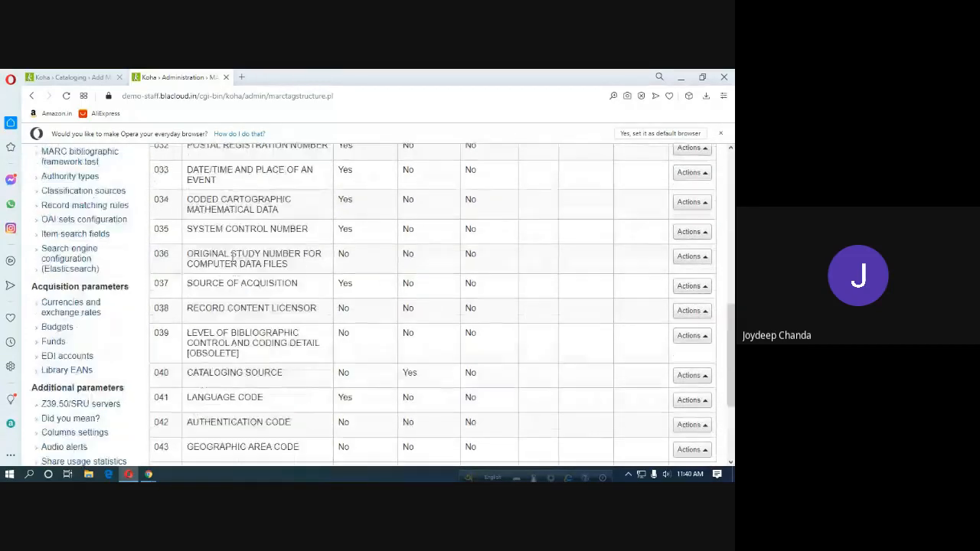
click(692, 232)
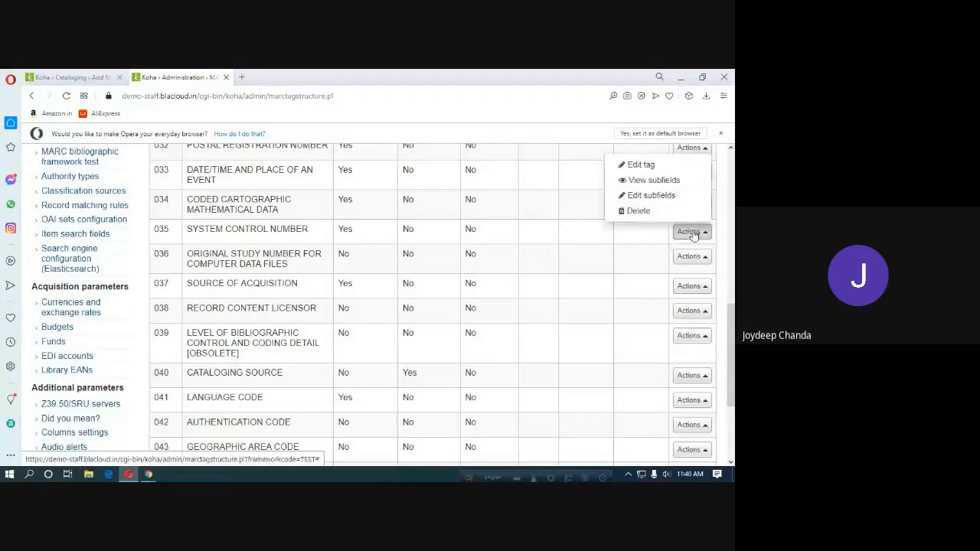
Edit tag 035 subfields and clear OPAC and Intranet visibility for subfield 6.
click(654, 199)
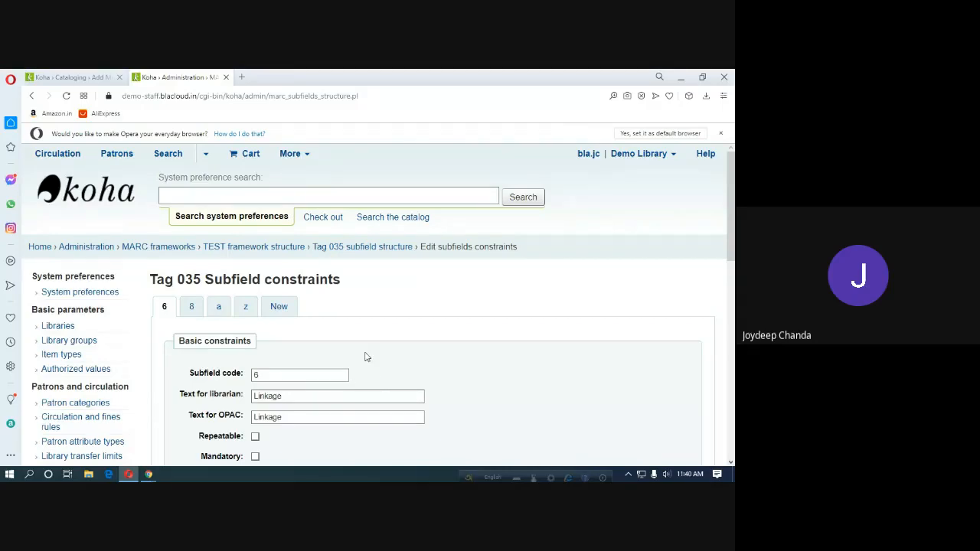
scroll(366, 356, down, 4)
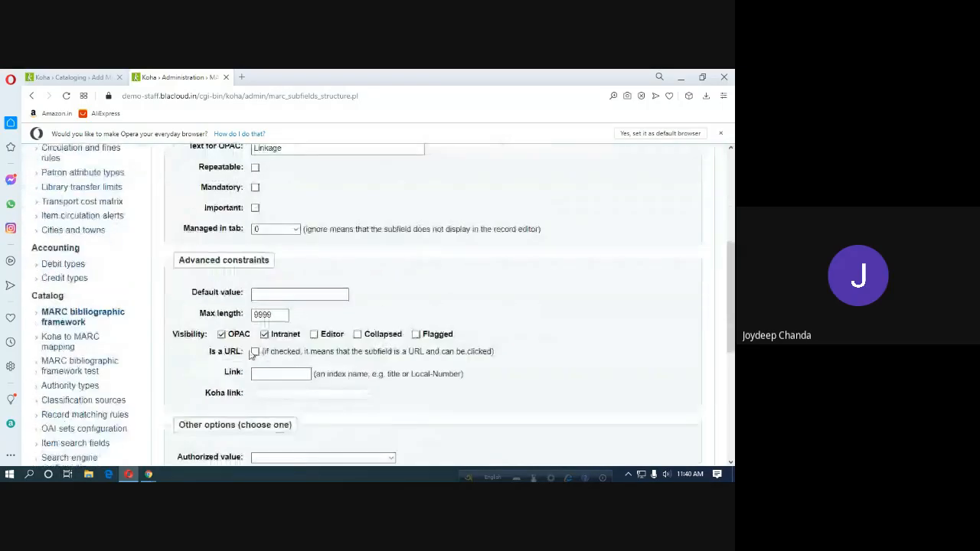
click(220, 335)
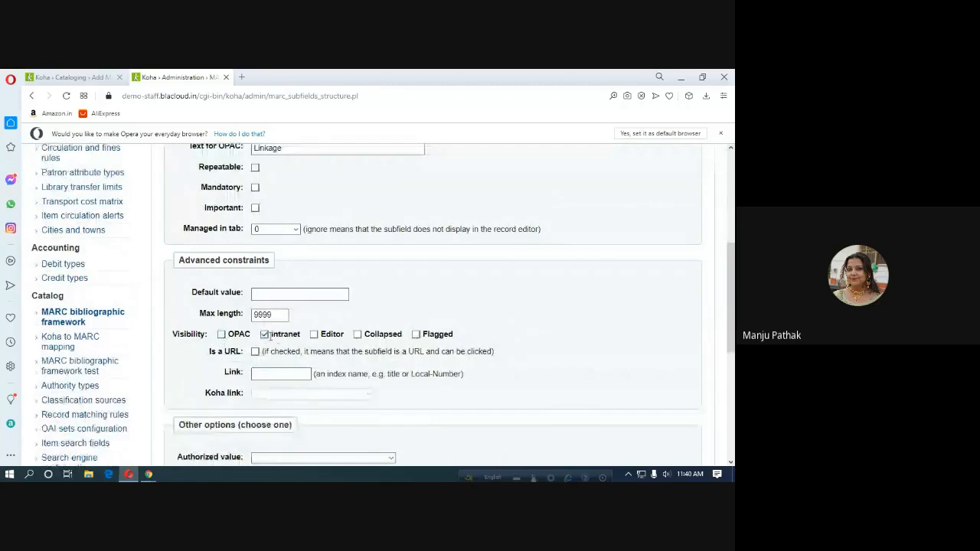
click(265, 335)
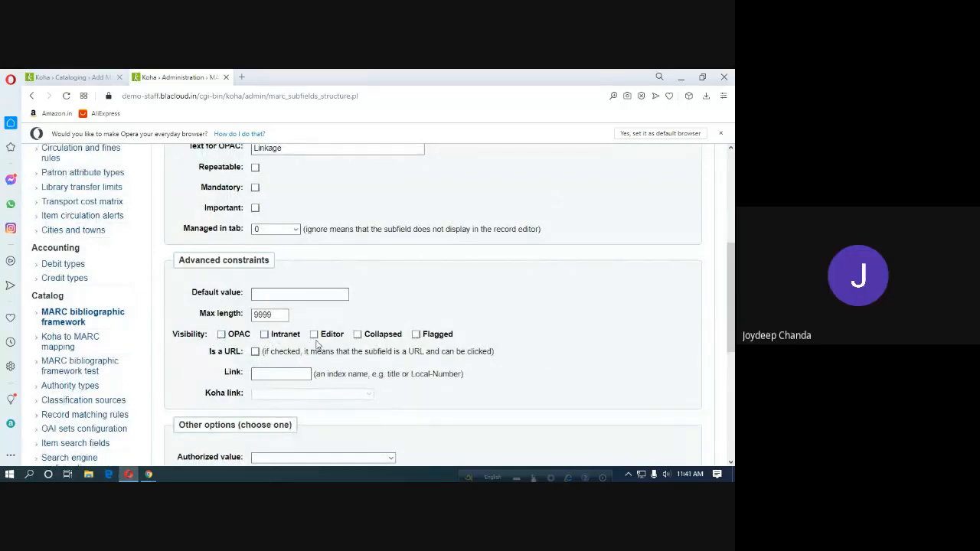
Clear Intranet visibility for subfield 8.
scroll(317, 341, up, 3)
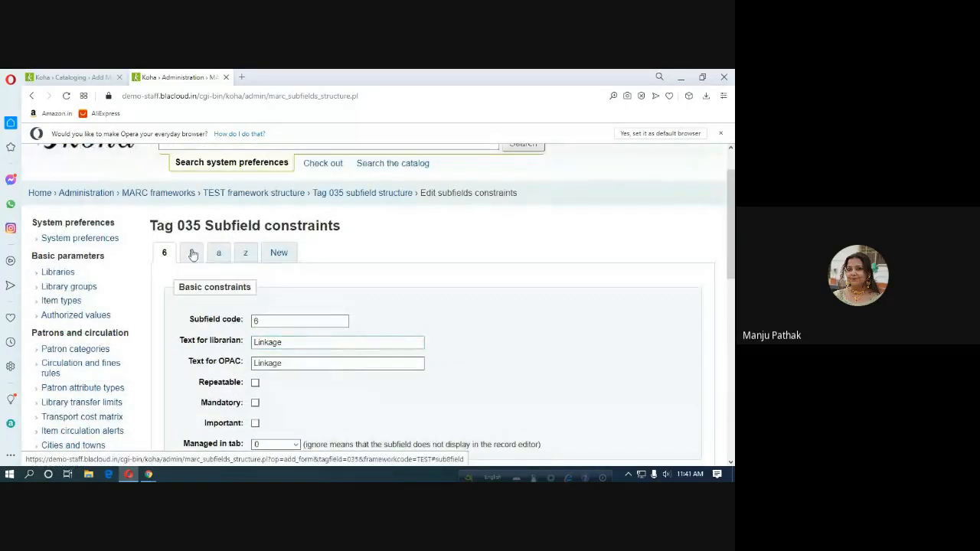
click(192, 254)
scroll(326, 384, down, 1)
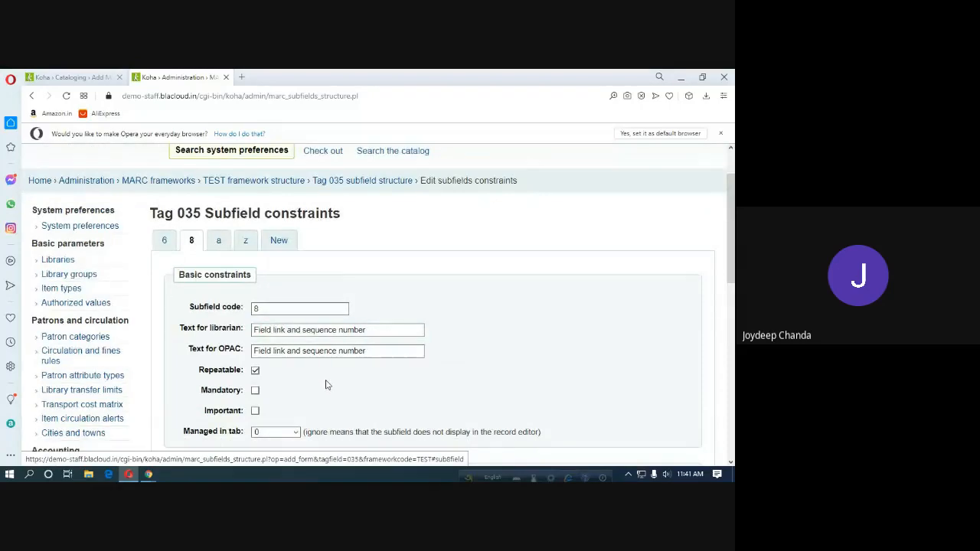
scroll(325, 384, down, 2)
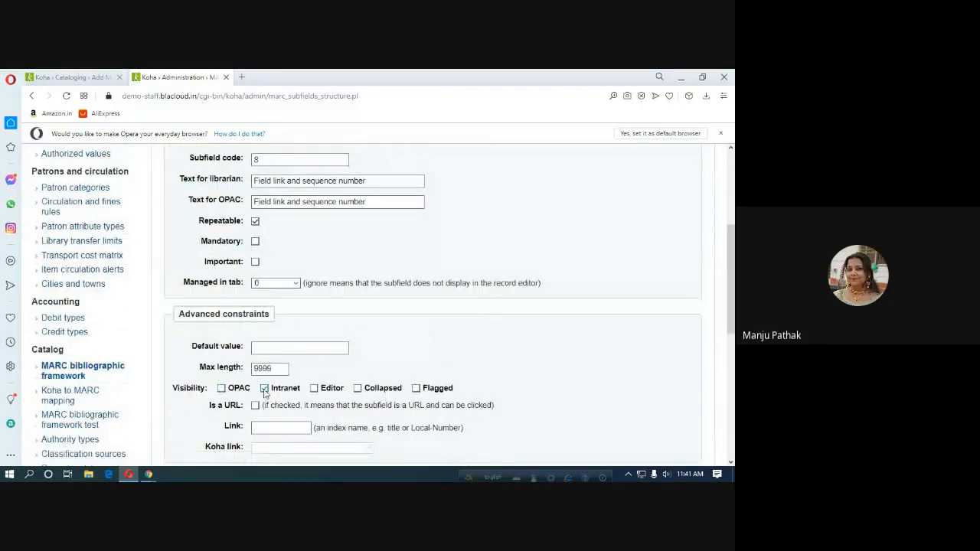
click(265, 389)
Clear Intranet and Editor visibility for subfield a.
scroll(307, 368, up, 3)
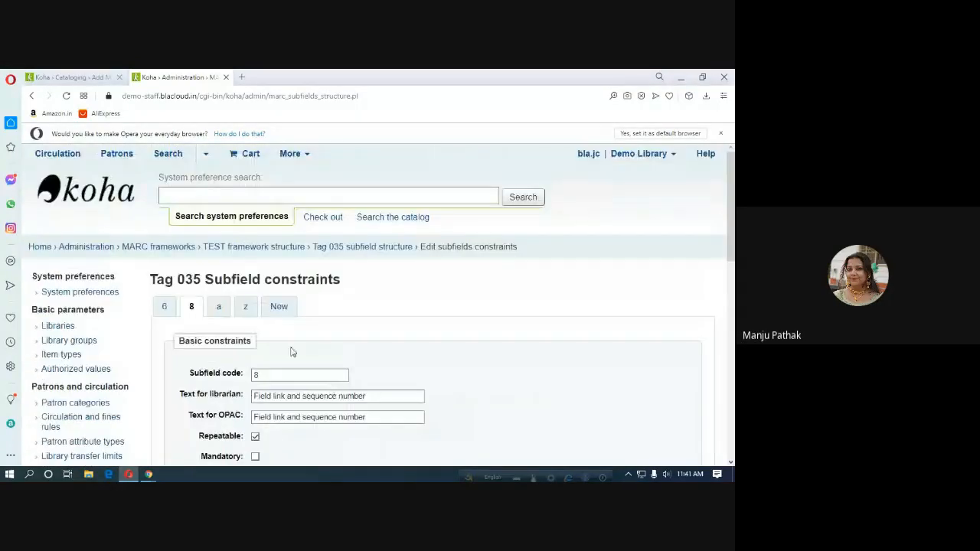
click(219, 308)
scroll(288, 372, down, 3)
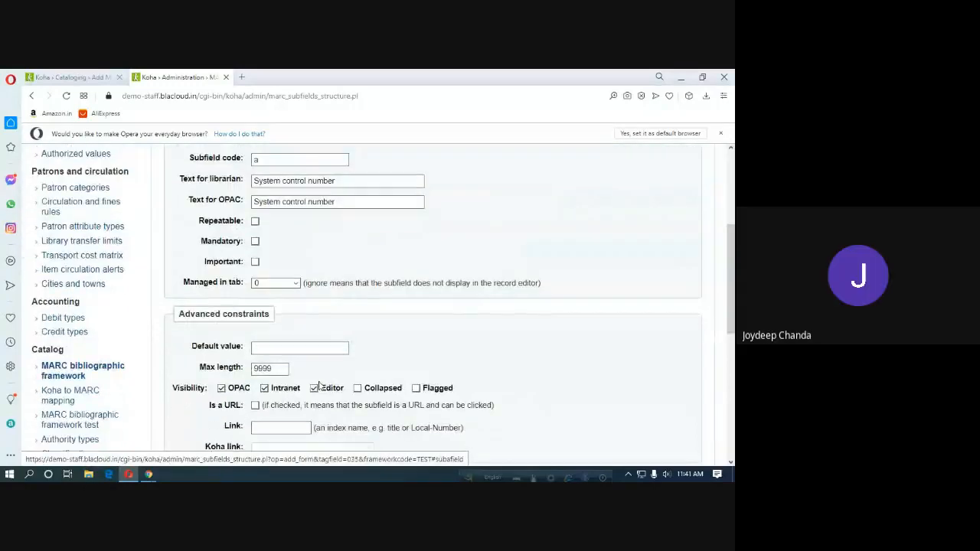
click(264, 390)
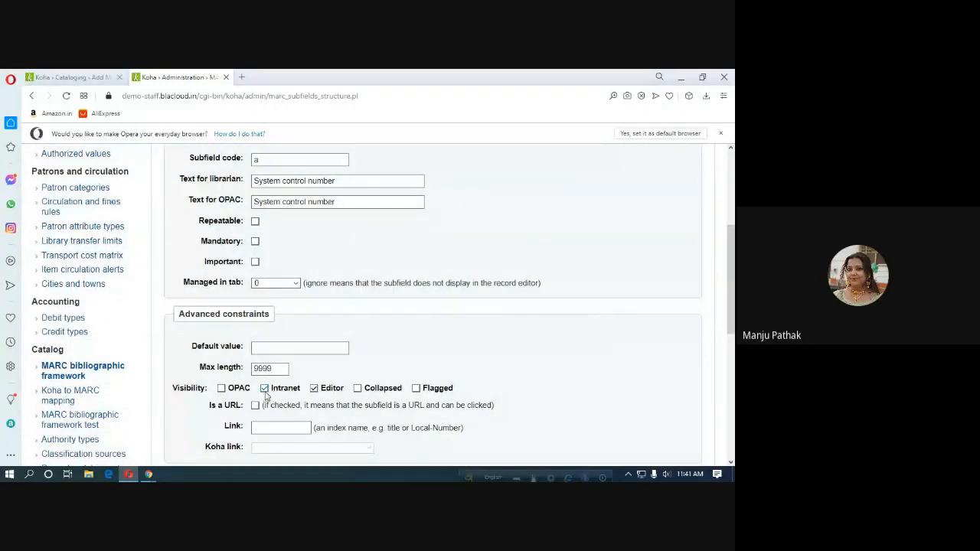
click(314, 389)
Clear OPAC, Intranet, Editor and Collapsed visibility for subfield z.
scroll(313, 394, up, 5)
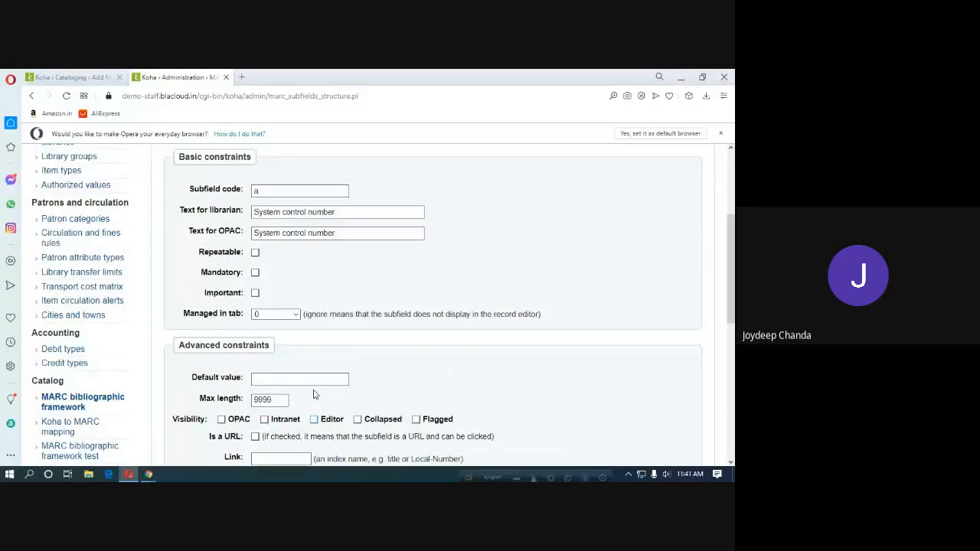
click(245, 308)
scroll(276, 376, down, 5)
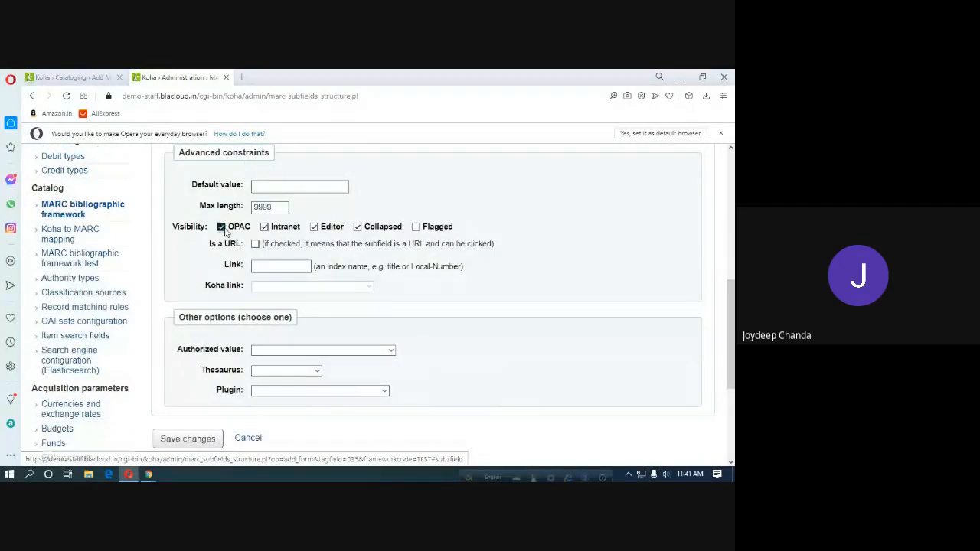
click(224, 229)
click(265, 229)
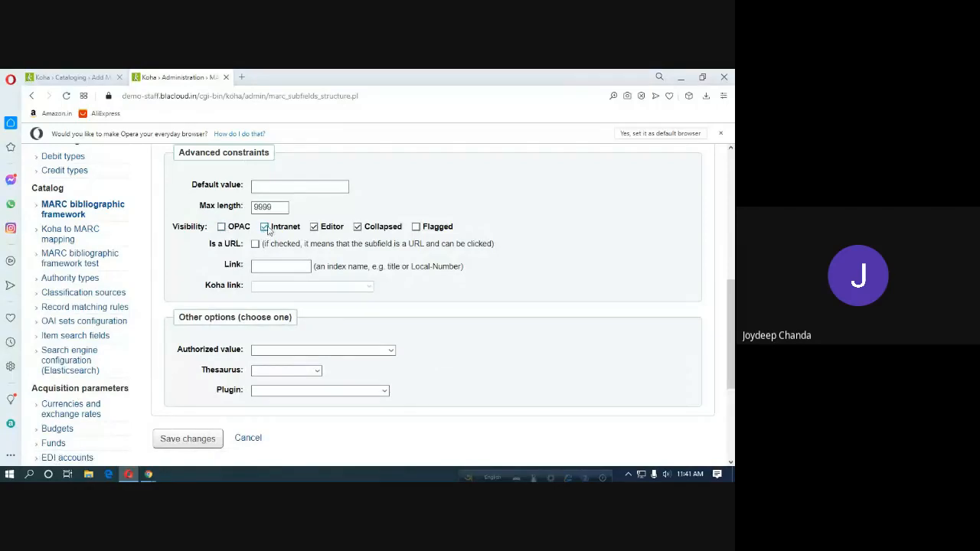
click(314, 227)
click(357, 228)
Save the tag 035 subfield changes and review the four hidden subfields.
scroll(346, 358, down, 2)
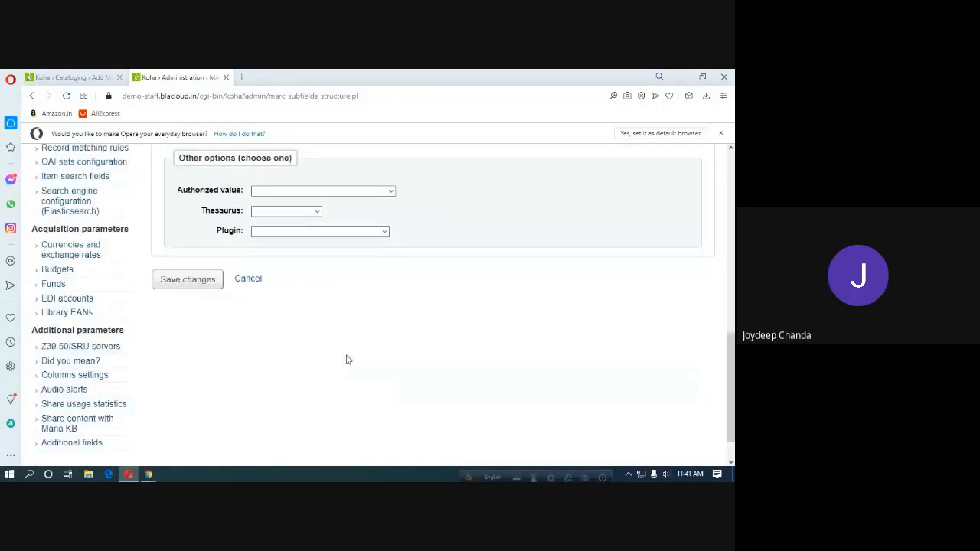
scroll(330, 322, up, 5)
scroll(311, 250, up, 2)
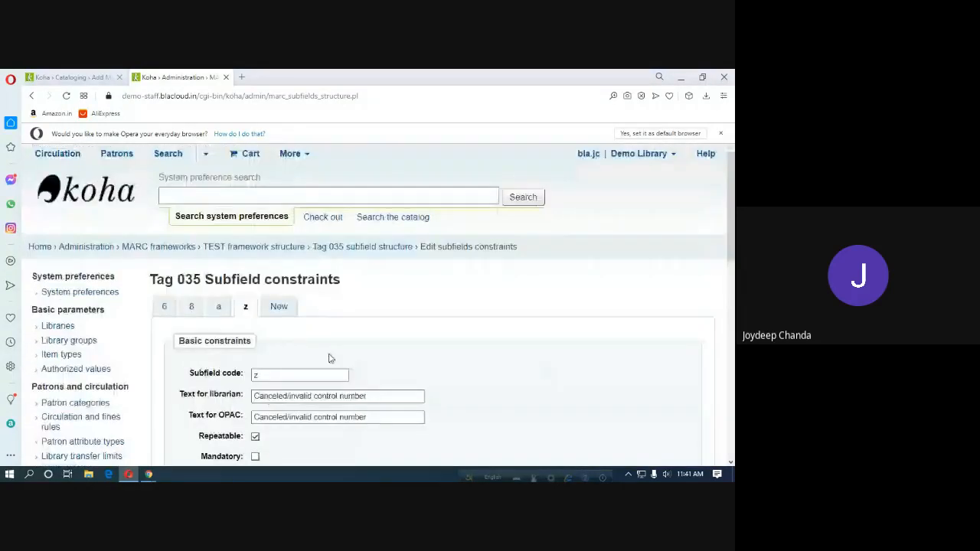
scroll(328, 357, down, 6)
click(209, 333)
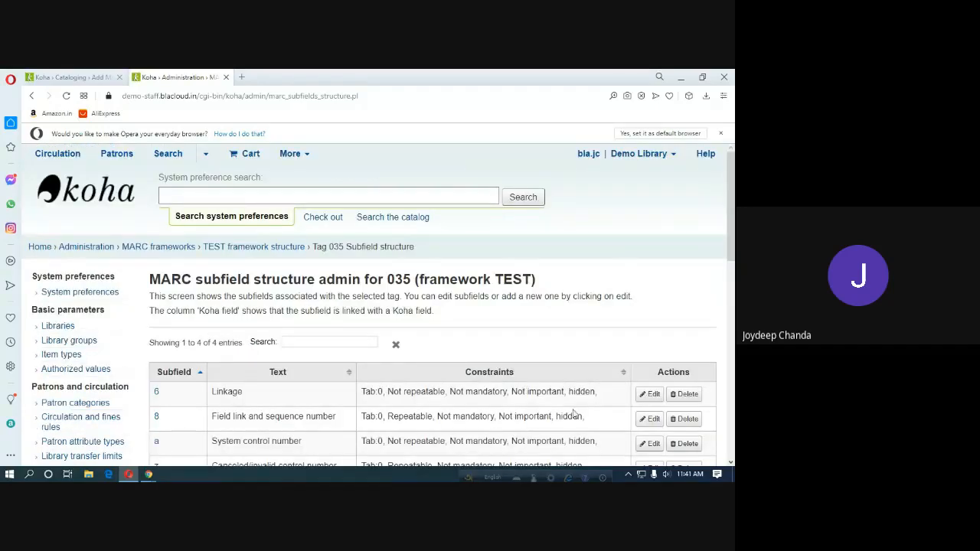
scroll(574, 413, down, 1)
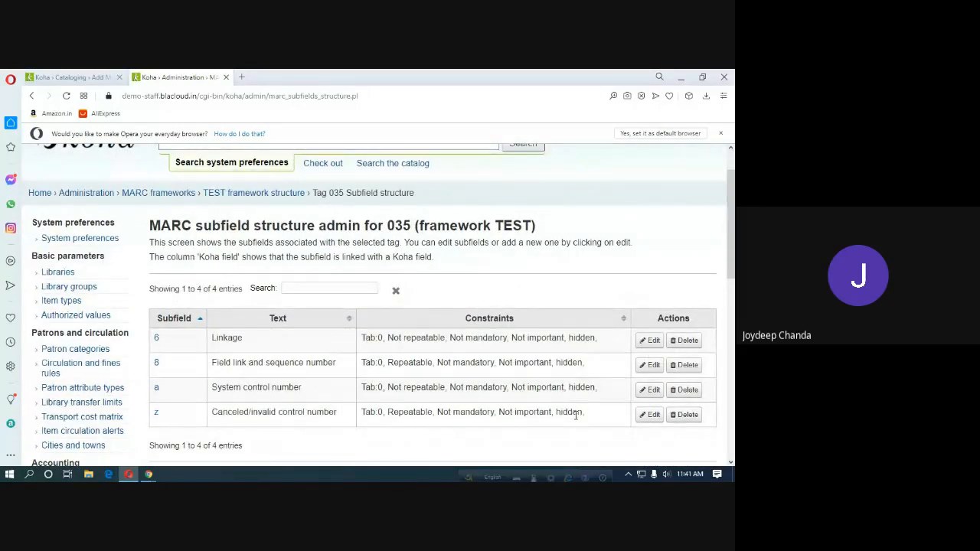
Reload the Add MARC record form and confirm field 028 now leads straight to 037.
click(74, 77)
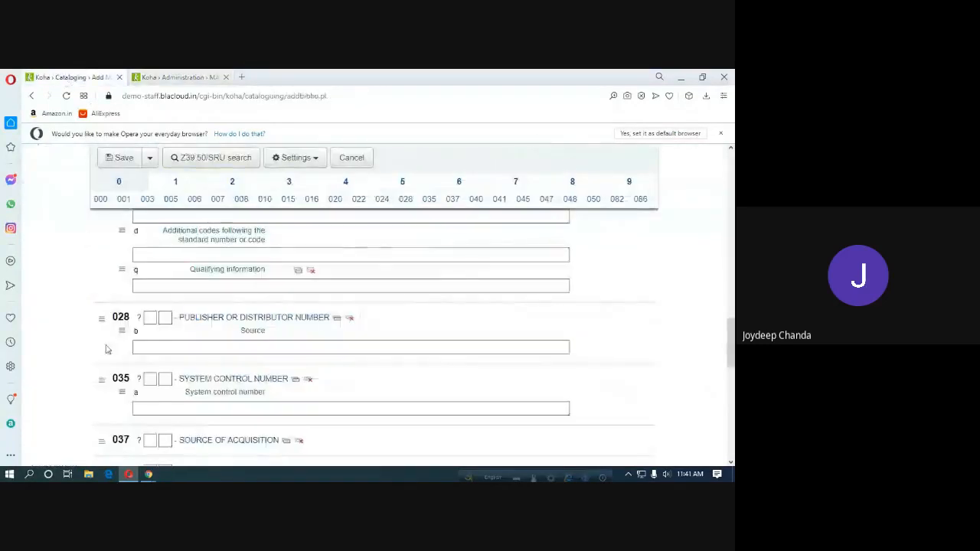
click(67, 96)
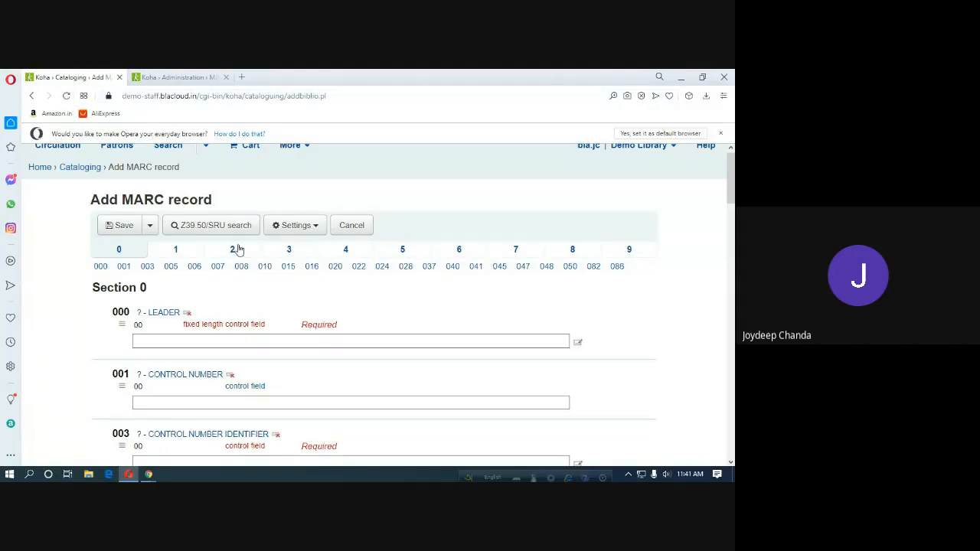
scroll(243, 260, down, 5)
scroll(243, 260, down, 5)
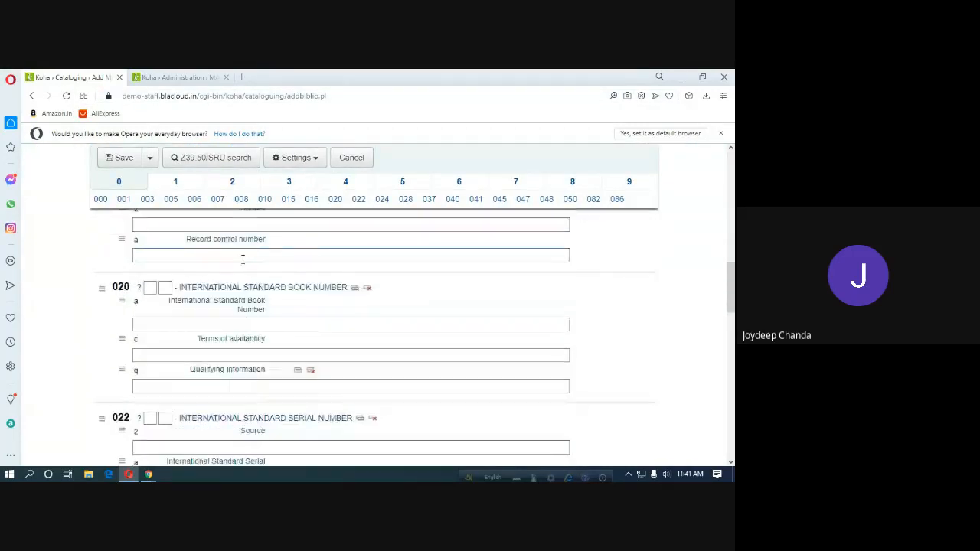
scroll(243, 264, down, 6)
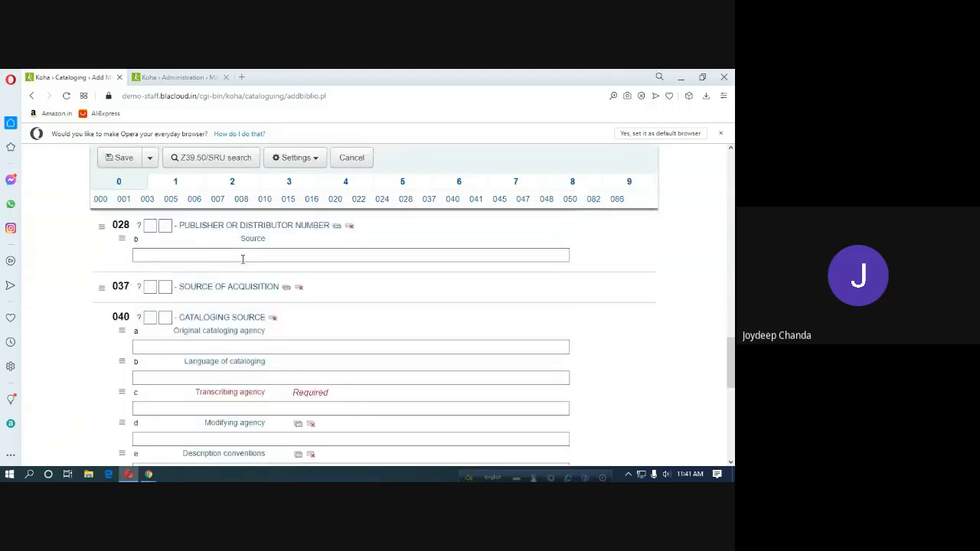
scroll(243, 264, up, 2)
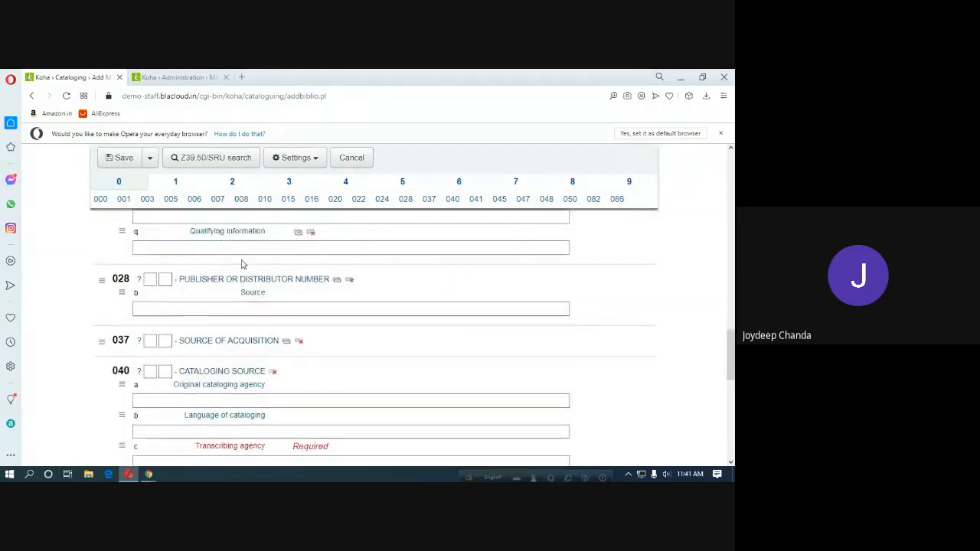
click(239, 254)
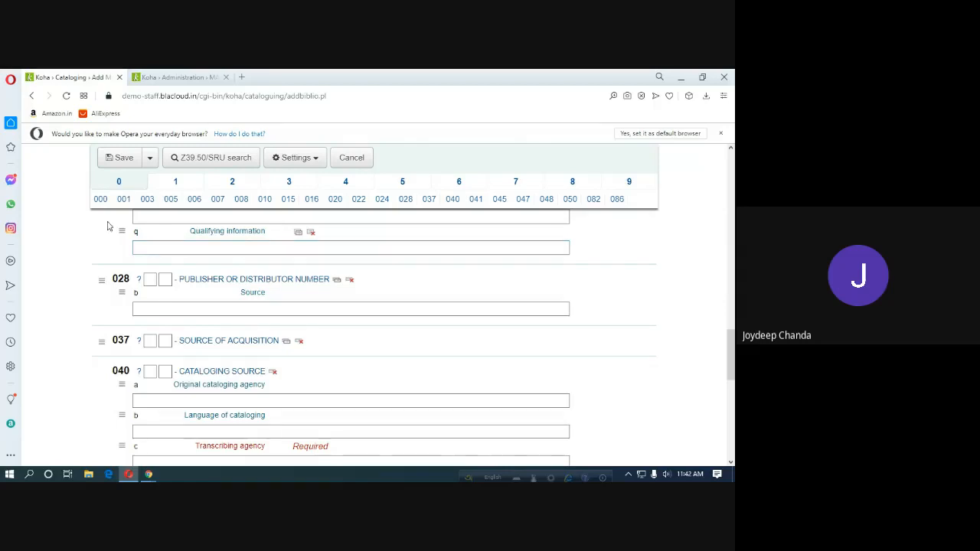
click(164, 309)
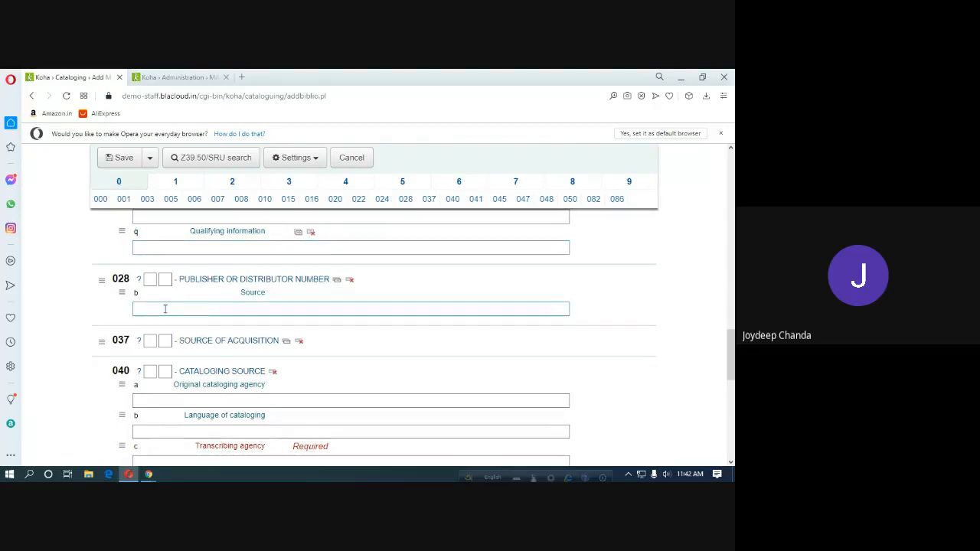
scroll(164, 309, down, 5)
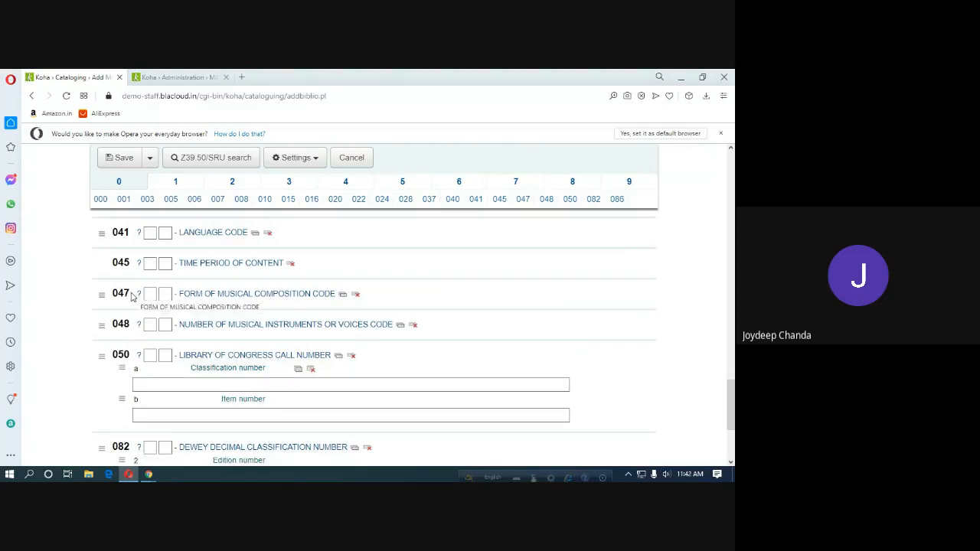
scroll(131, 296, down, 3)
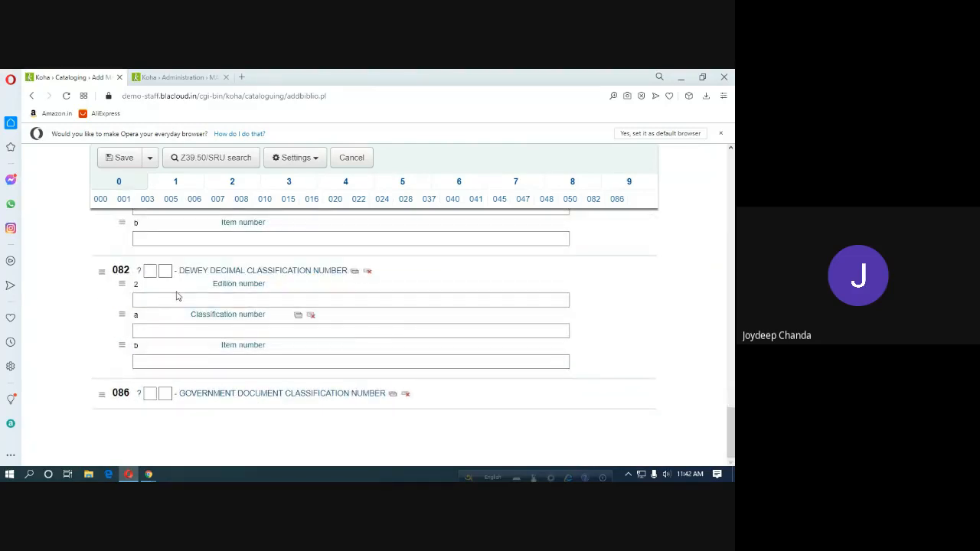
scroll(182, 294, up, 1)
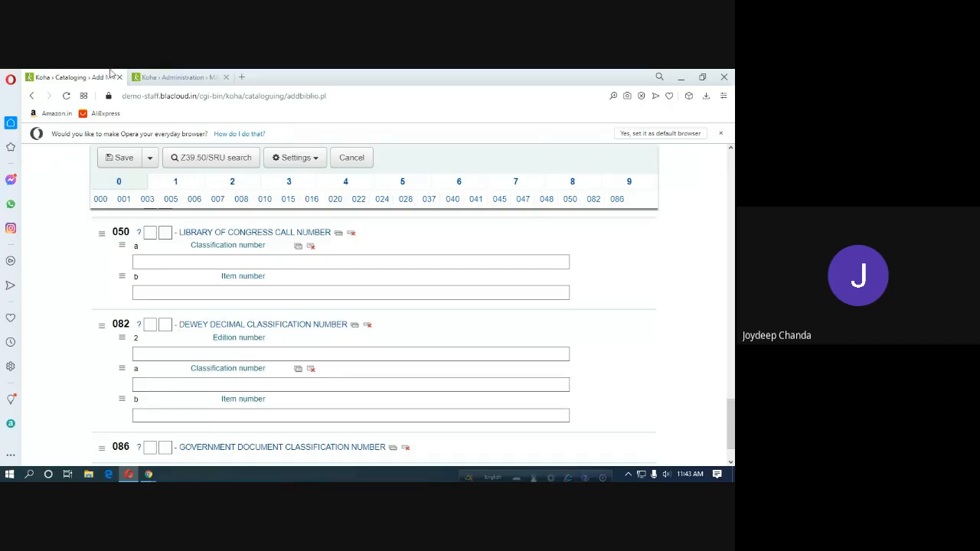
Return from the tag 035 subfield page to the TEST framework's tag list.
click(167, 78)
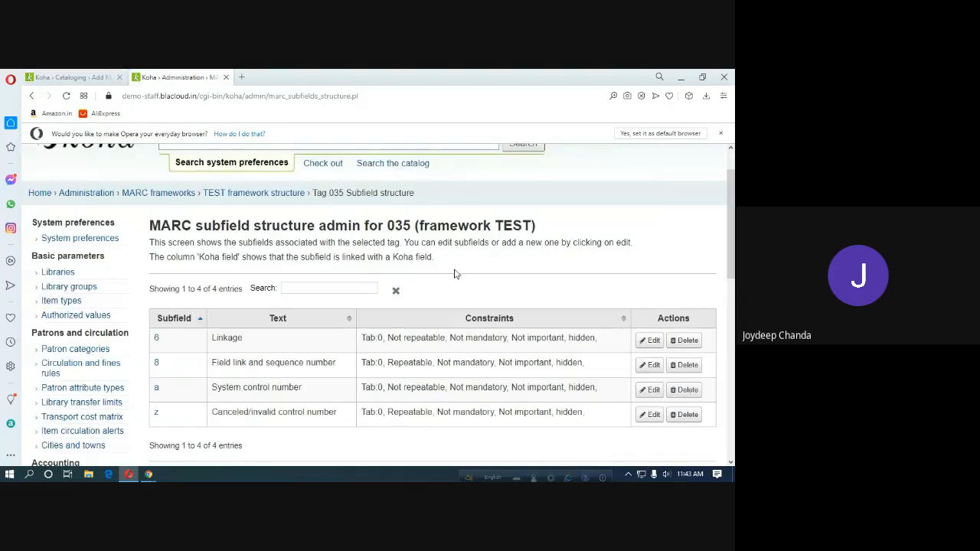
scroll(253, 300, up, 1)
scroll(252, 300, up, 1)
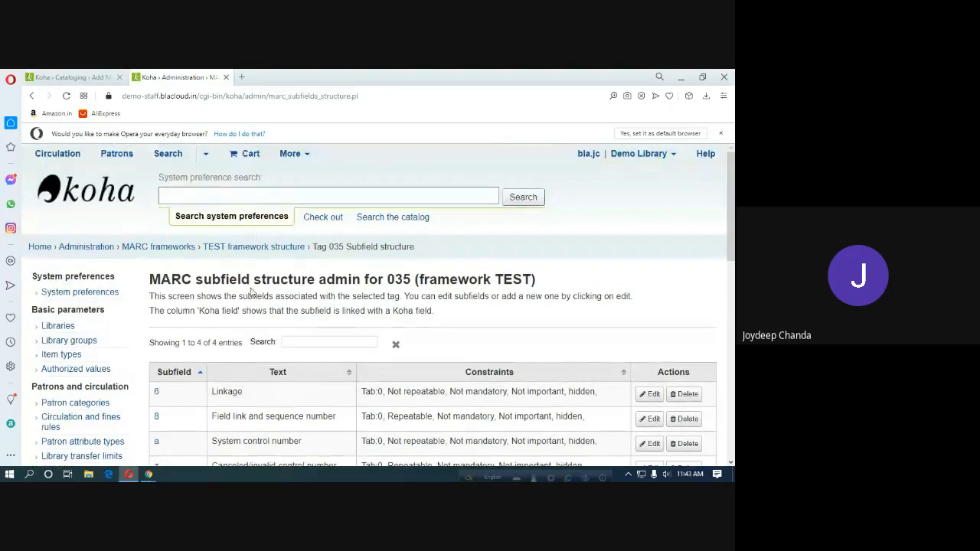
click(263, 252)
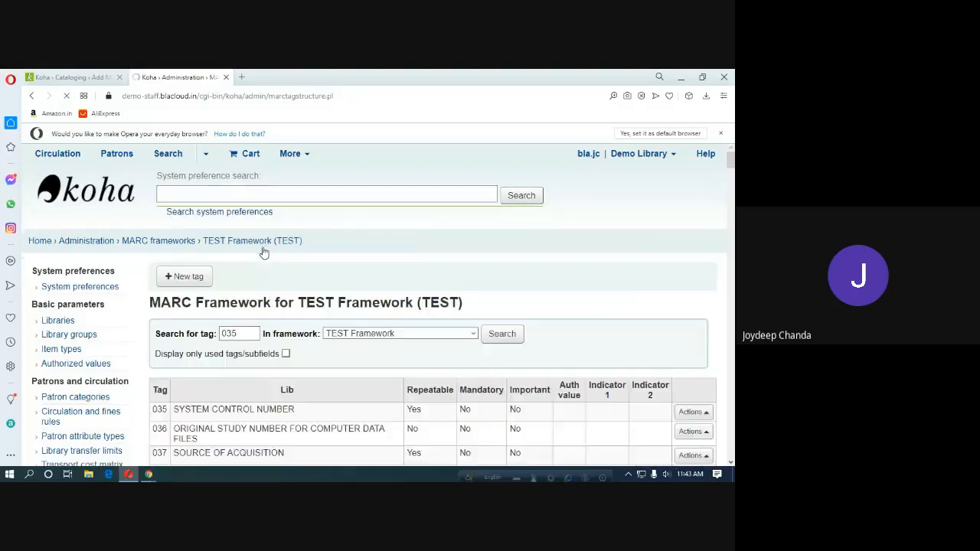
Show the next page of MARC tags, 074 through 090, including 080 and 084.
scroll(374, 306, down, 5)
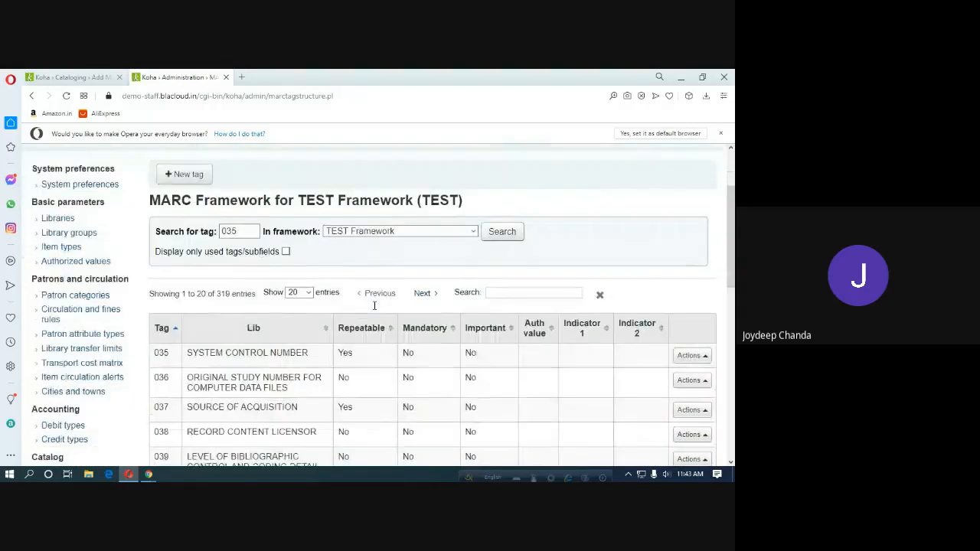
scroll(375, 310, down, 5)
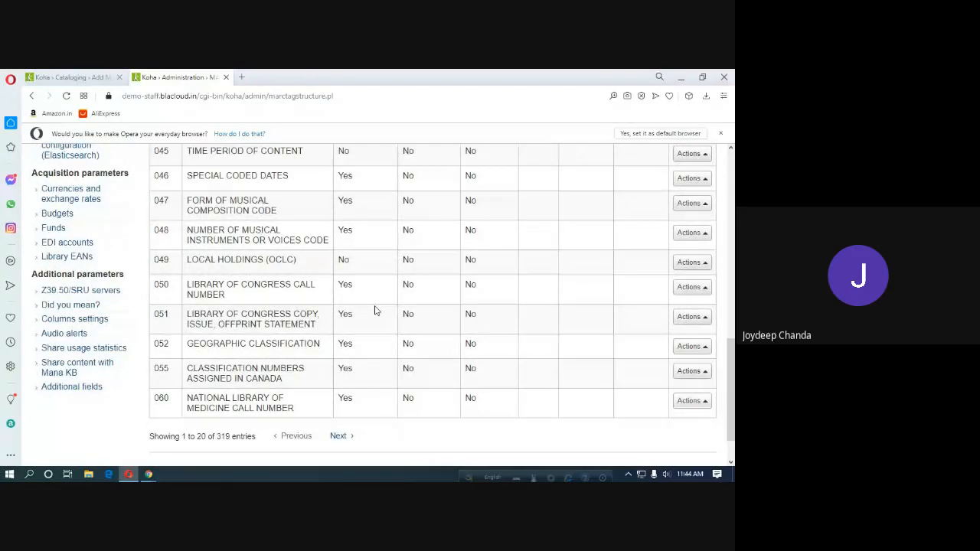
scroll(375, 310, down, 1)
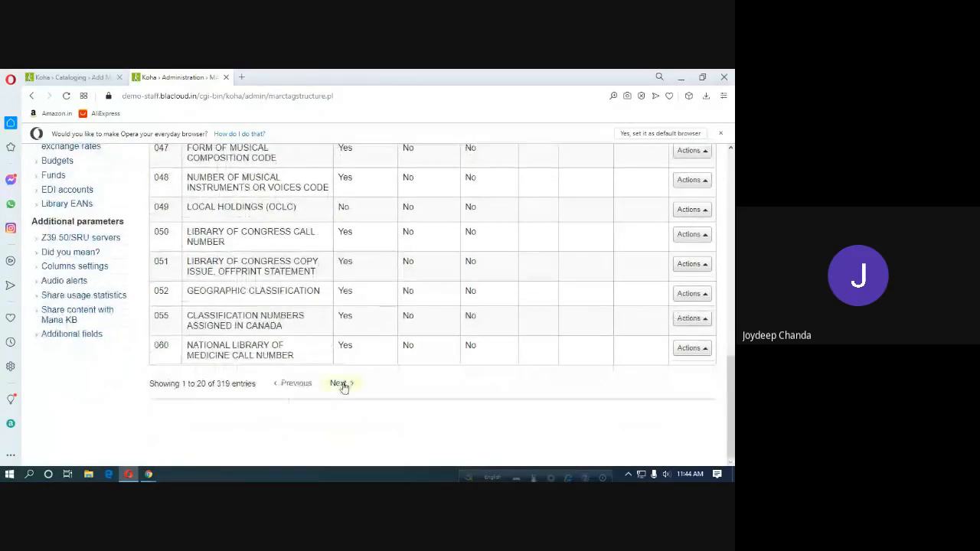
click(342, 387)
scroll(320, 310, up, 3)
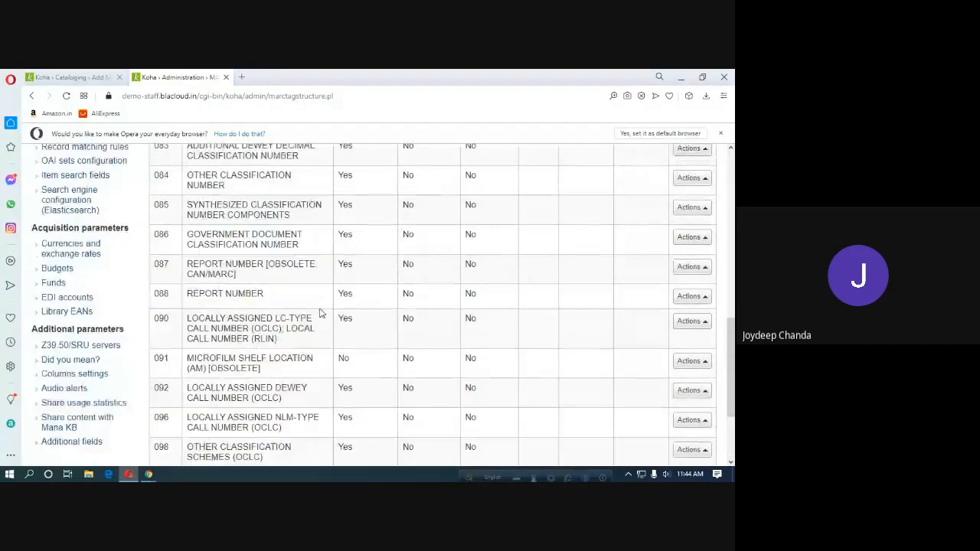
scroll(319, 310, up, 1)
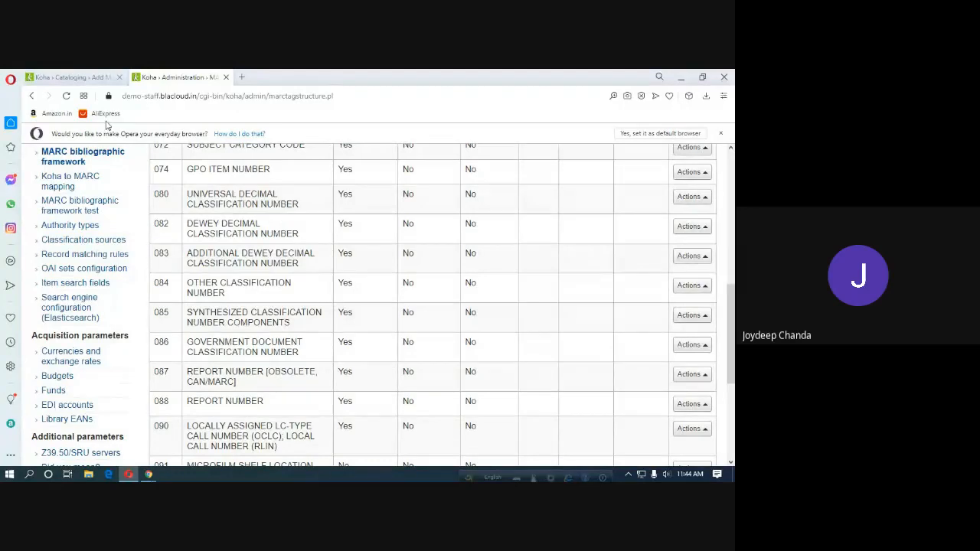
click(82, 79)
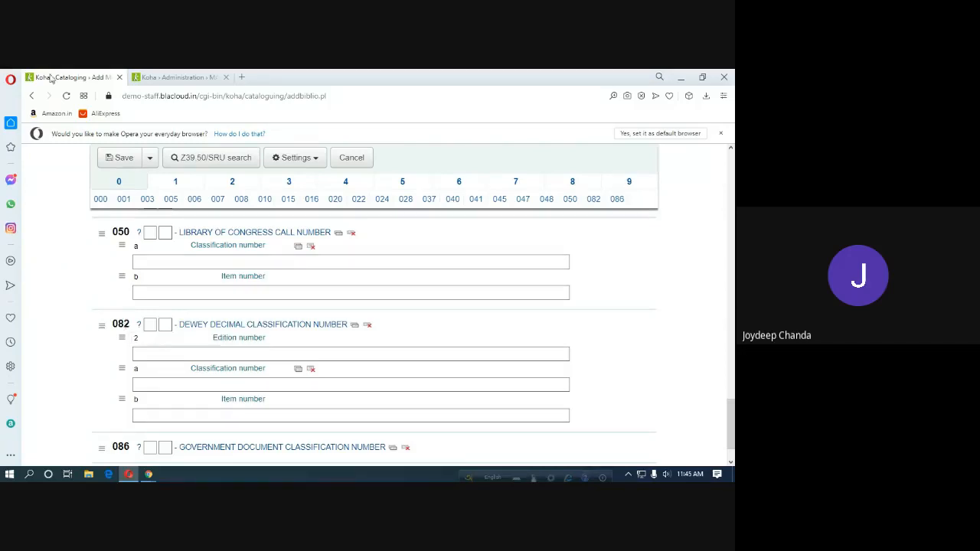
click(178, 78)
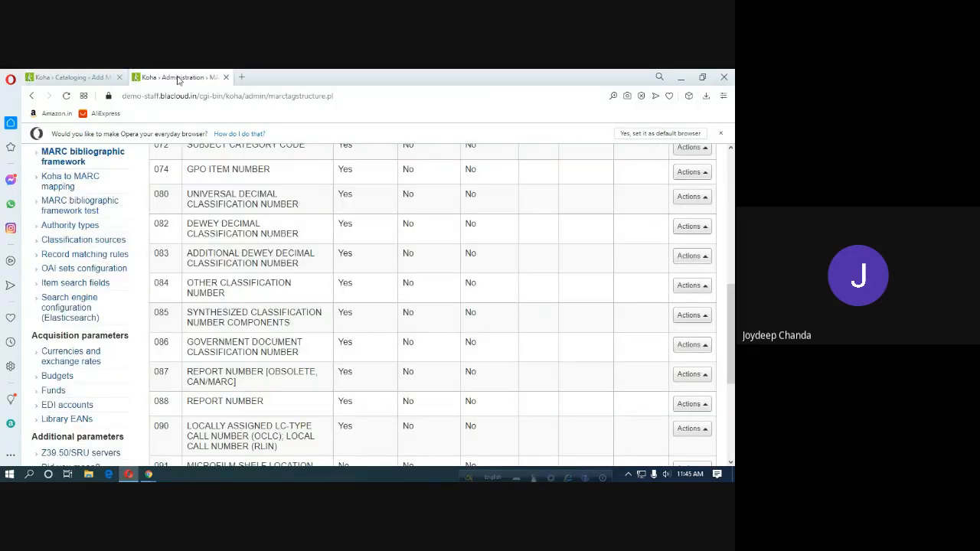
Open View subfields for tag 080 to review its eight hidden subfields.
click(687, 198)
scroll(686, 205, up, 2)
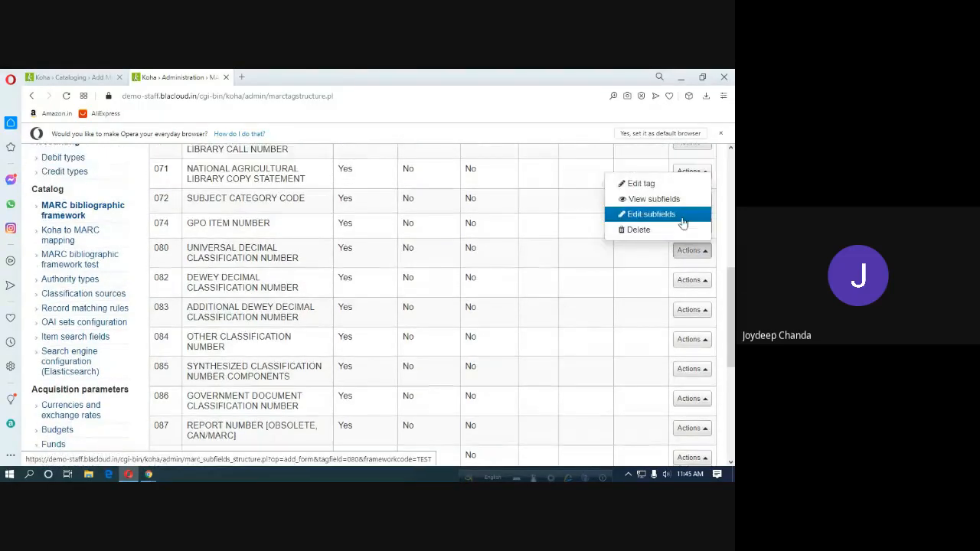
click(671, 205)
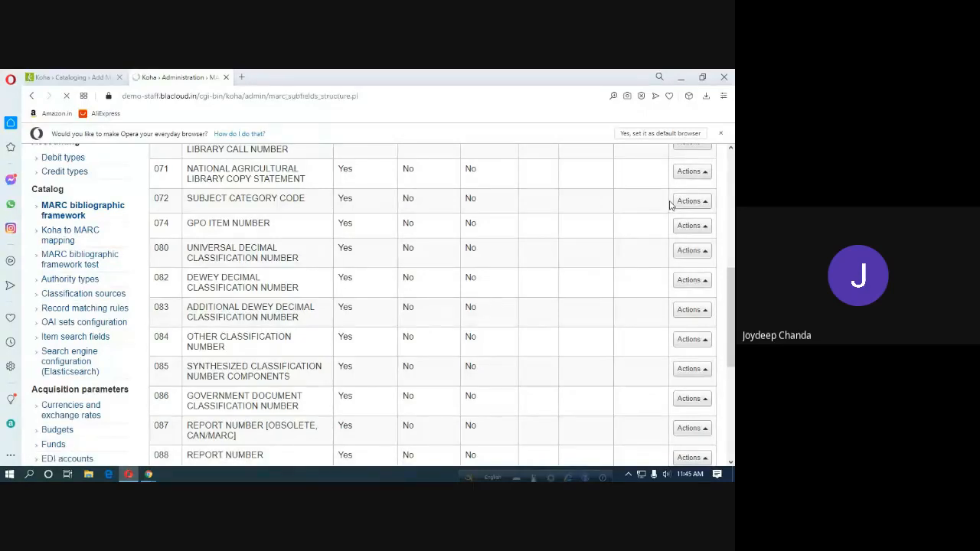
scroll(647, 291, down, 2)
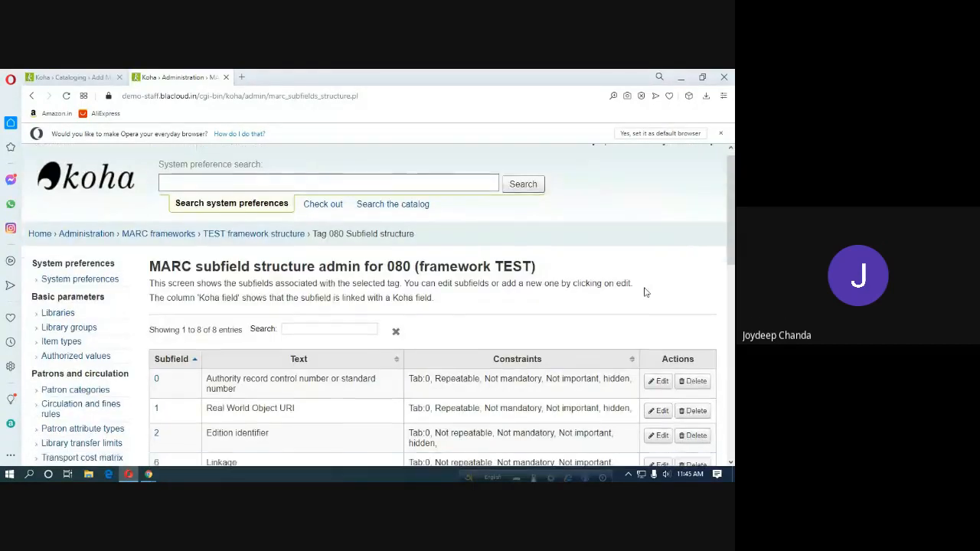
scroll(651, 299, down, 1)
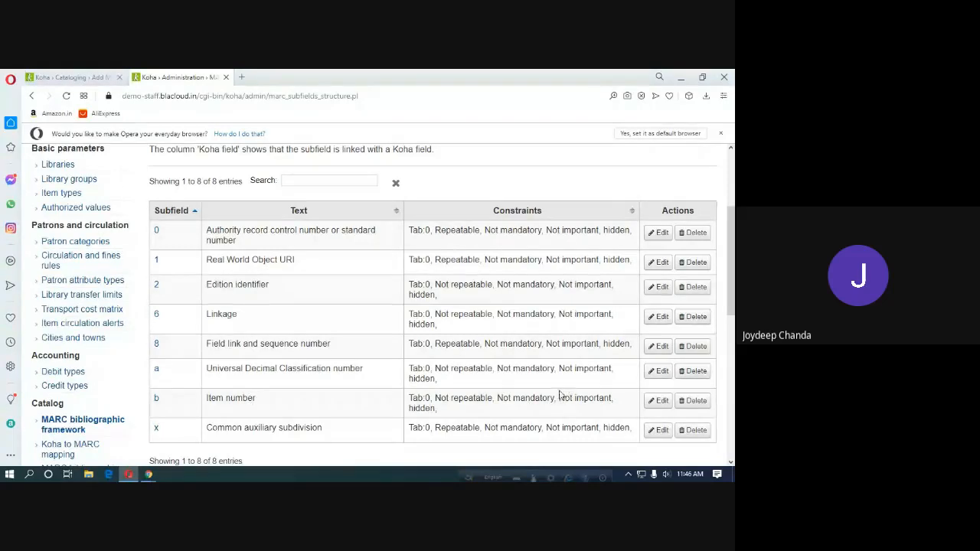
Edit tag 080 subfield a and tick its Editor visibility.
click(660, 373)
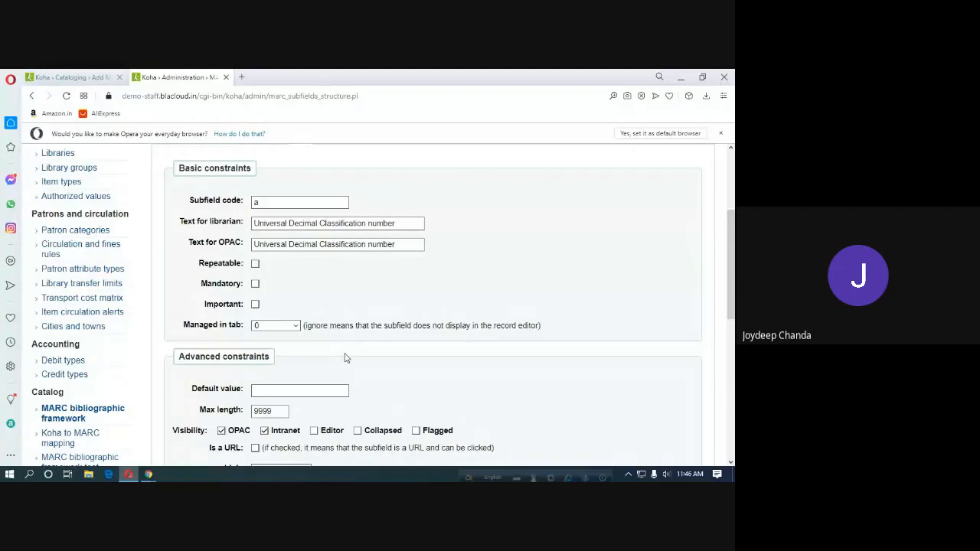
scroll(343, 357, down, 2)
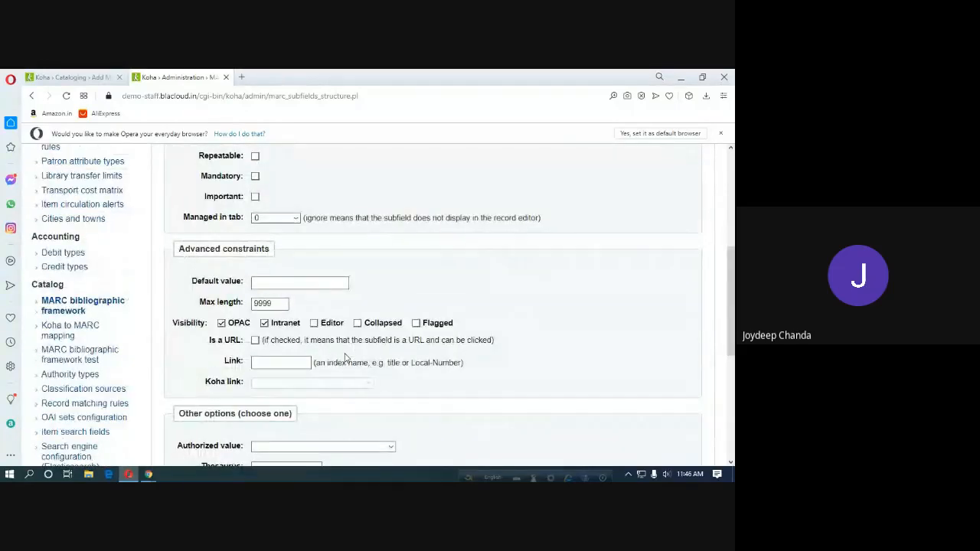
scroll(346, 358, down, 1)
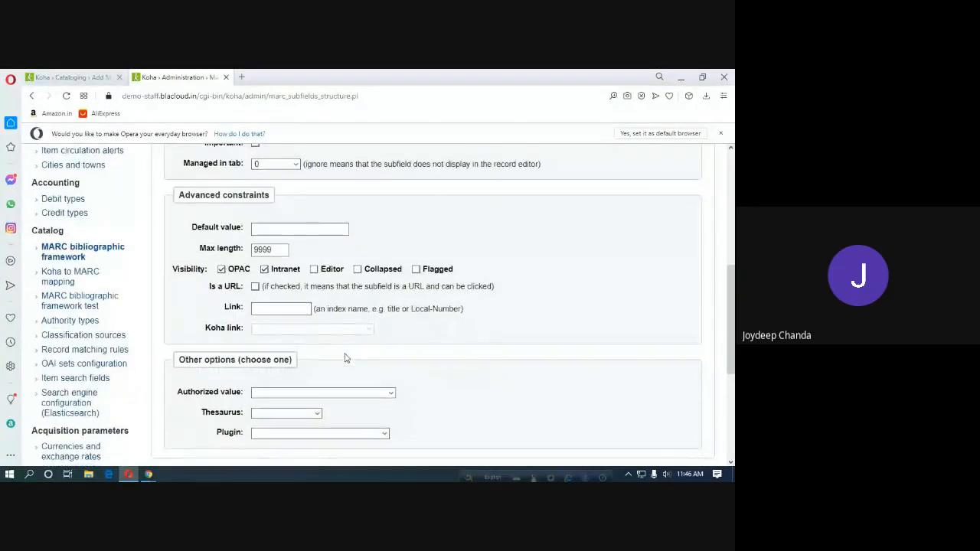
scroll(345, 358, down, 2)
scroll(345, 357, up, 2)
scroll(346, 358, up, 2)
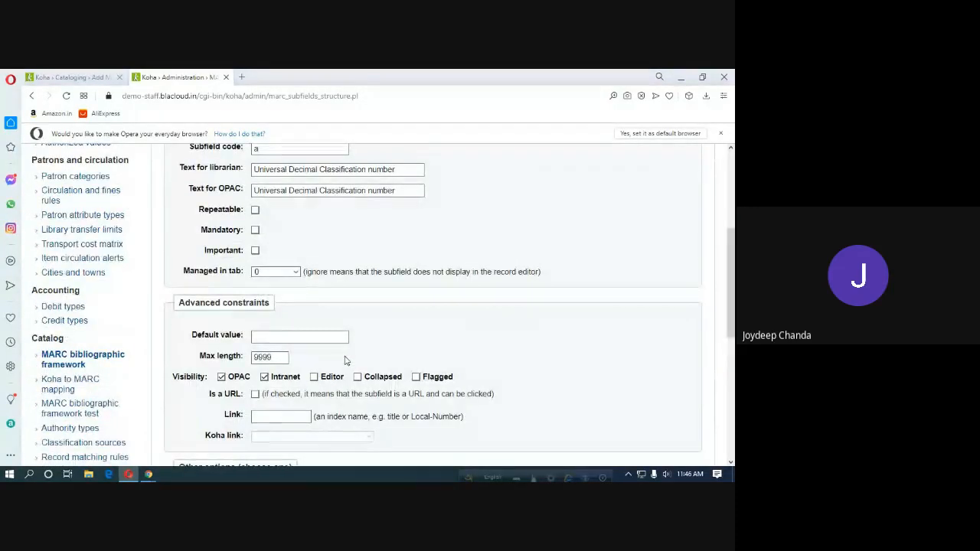
scroll(345, 361, up, 1)
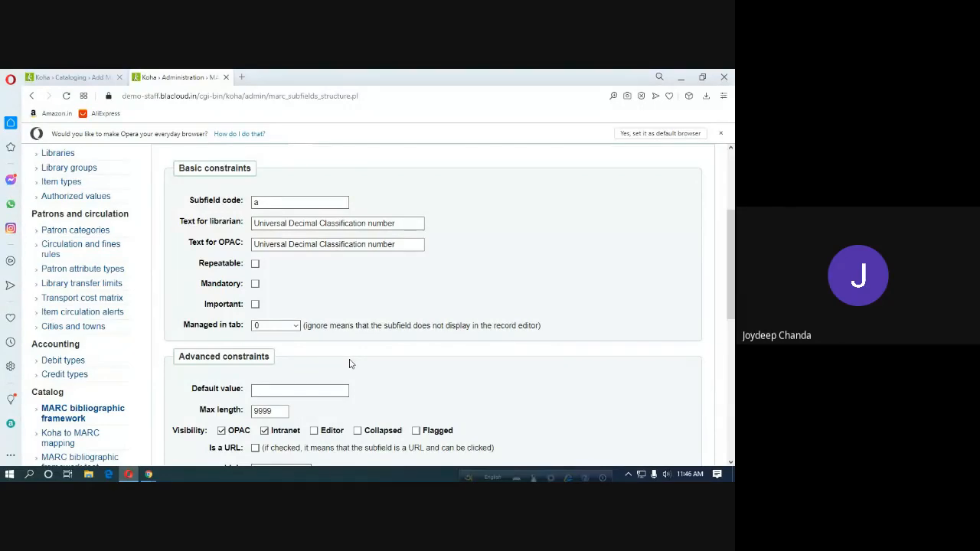
scroll(350, 364, down, 3)
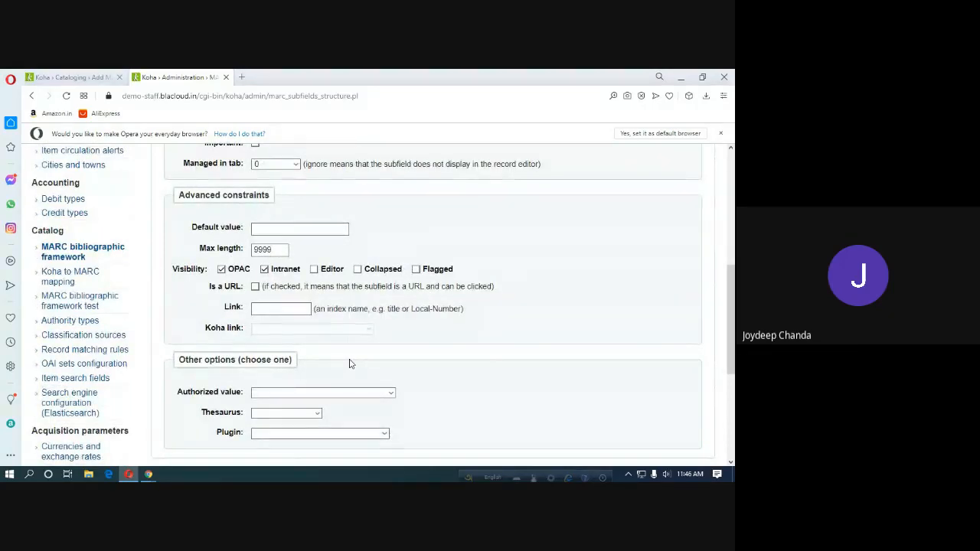
click(314, 271)
scroll(332, 362, down, 3)
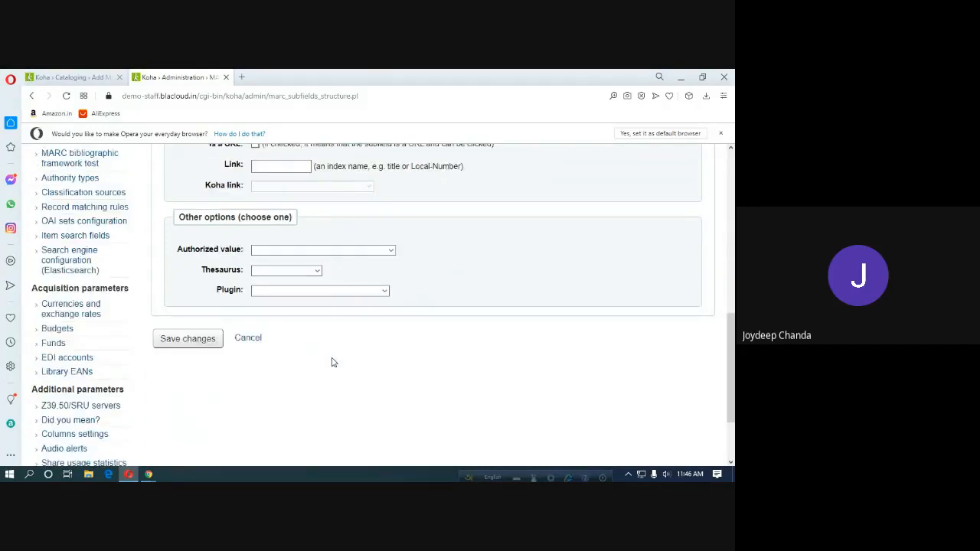
scroll(258, 316, up, 5)
scroll(260, 314, up, 3)
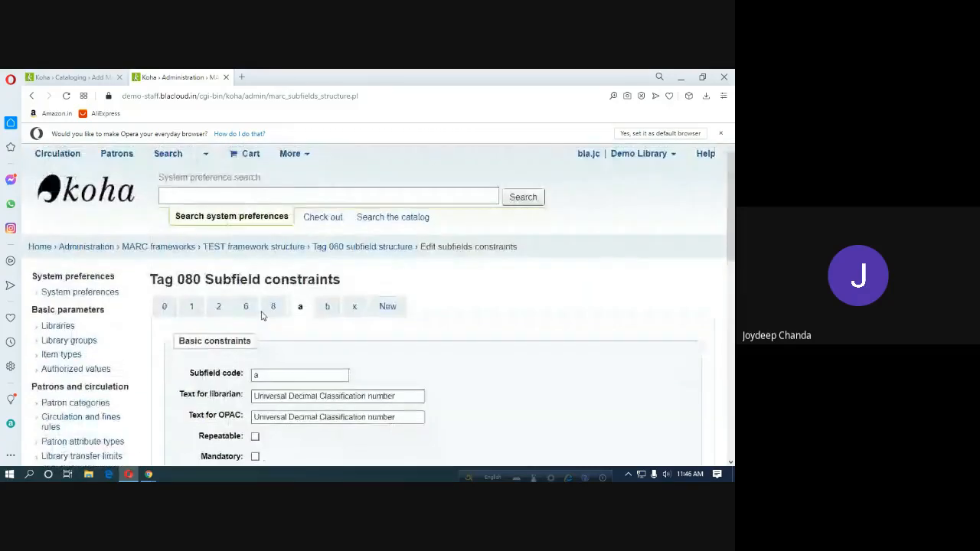
Tick Editor visibility for subfield b (Item number) too and save the changes.
click(328, 307)
scroll(337, 373, down, 3)
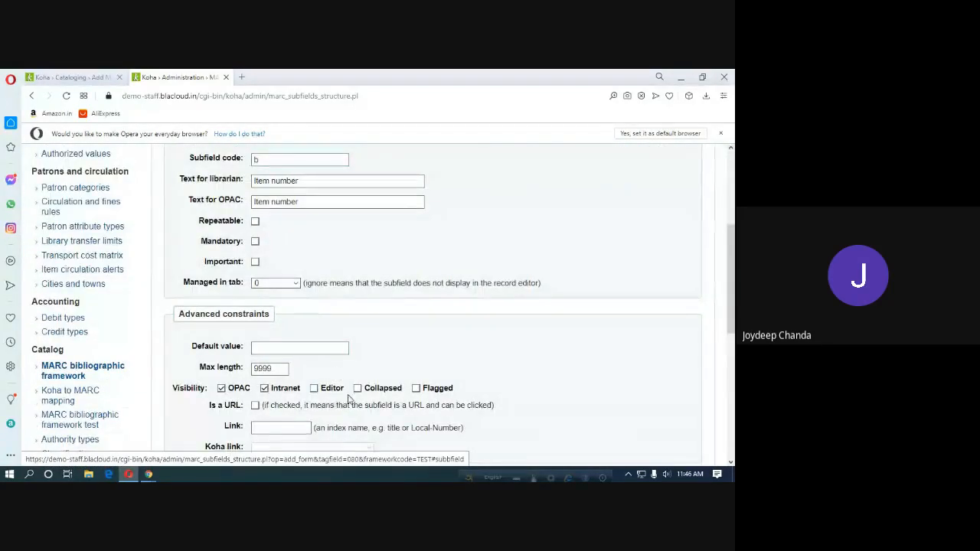
click(314, 389)
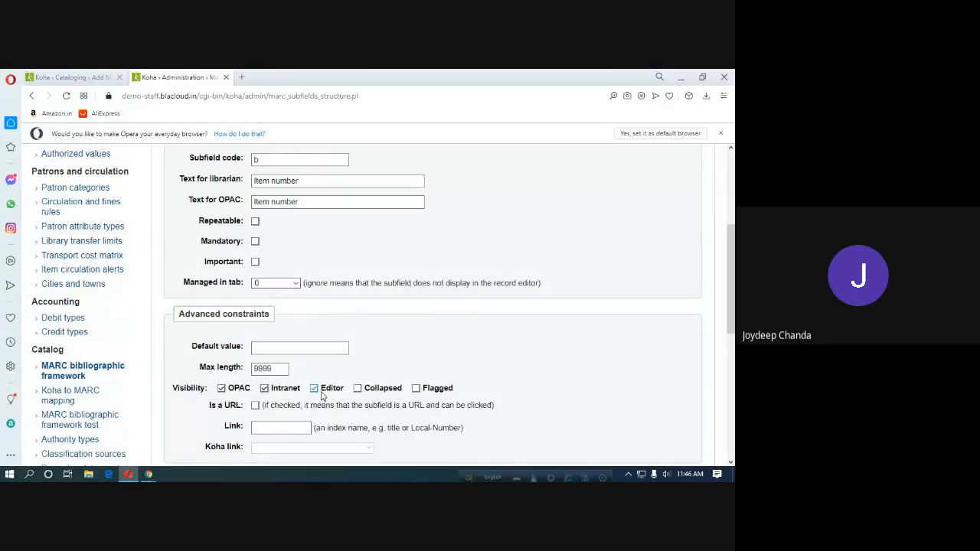
scroll(322, 394, down, 2)
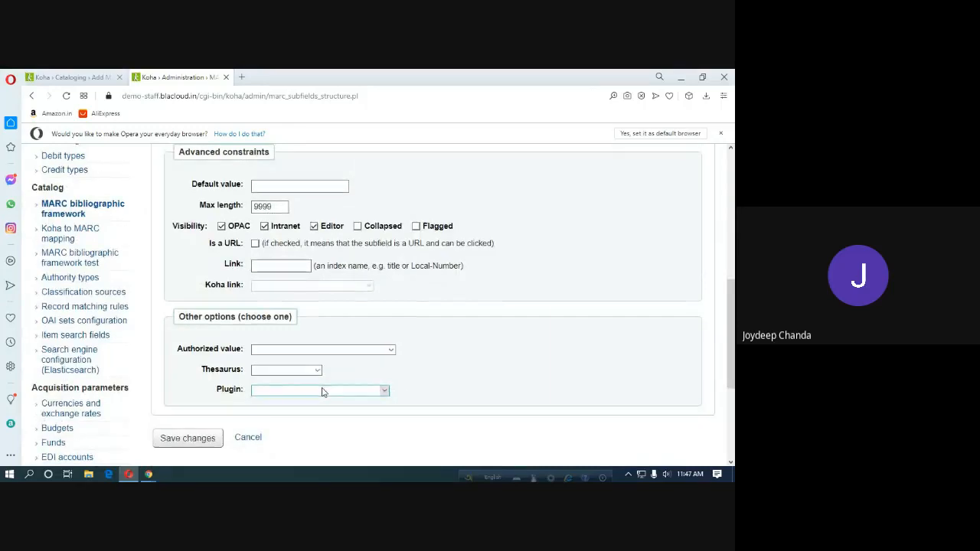
scroll(322, 393, down, 2)
click(201, 331)
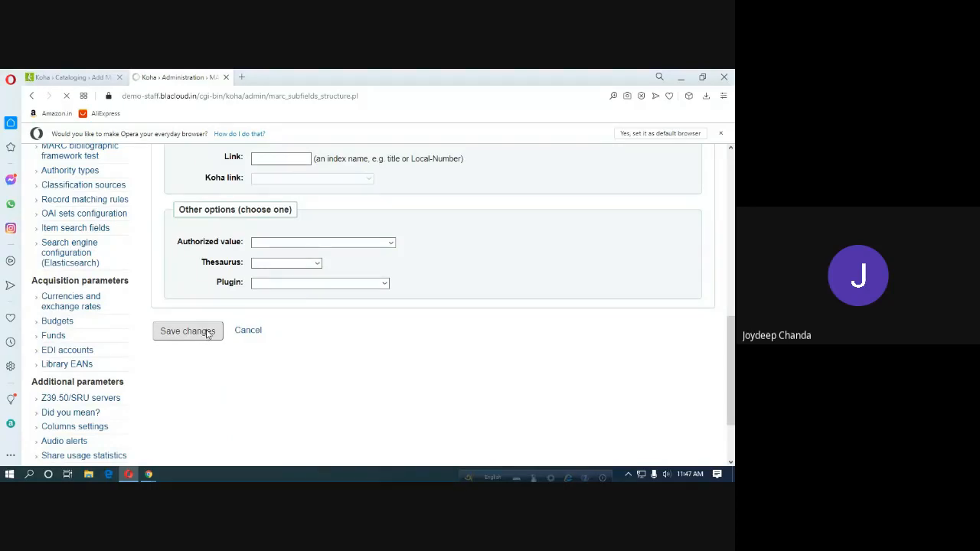
Reload the Add MARC record form to confirm field 080 with subfields a and b appears.
scroll(543, 386, down, 1)
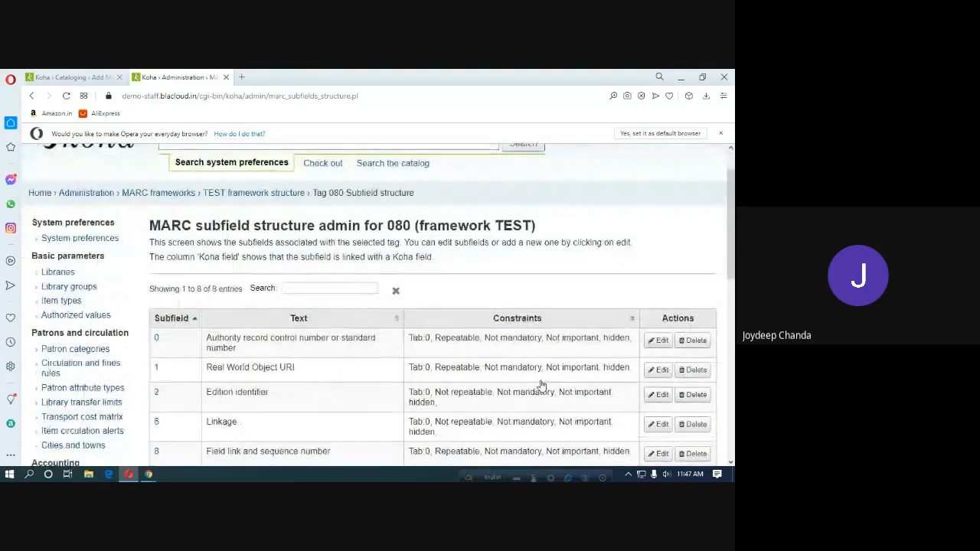
scroll(541, 385, down, 1)
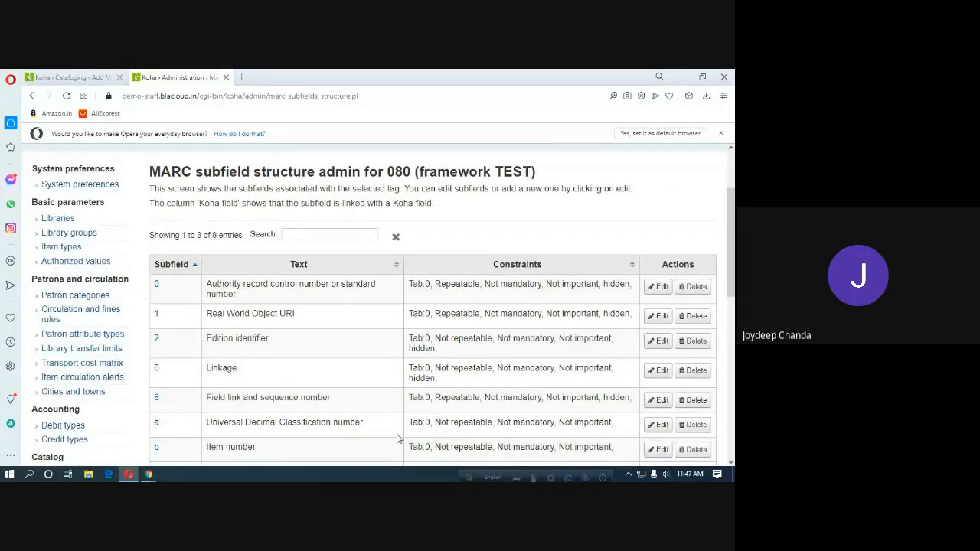
scroll(417, 427, down, 1)
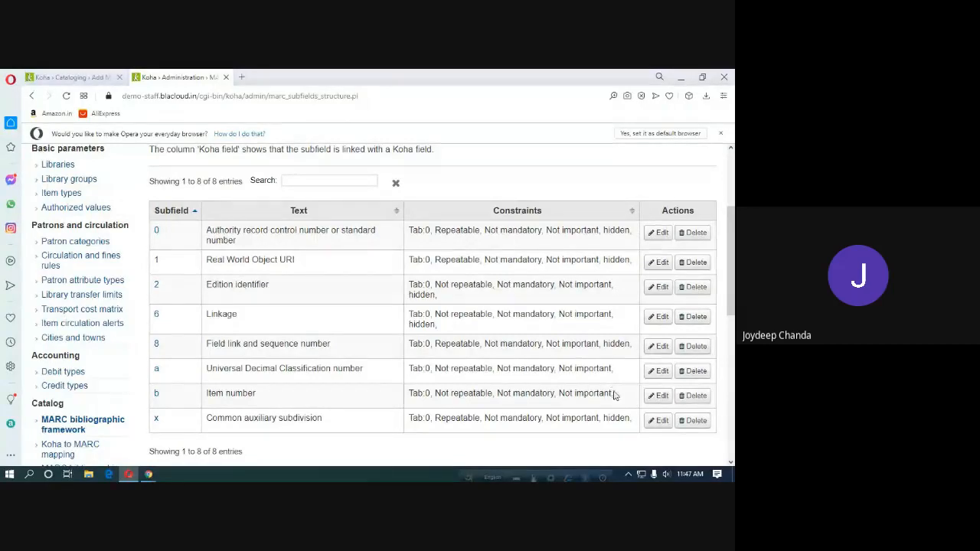
click(85, 80)
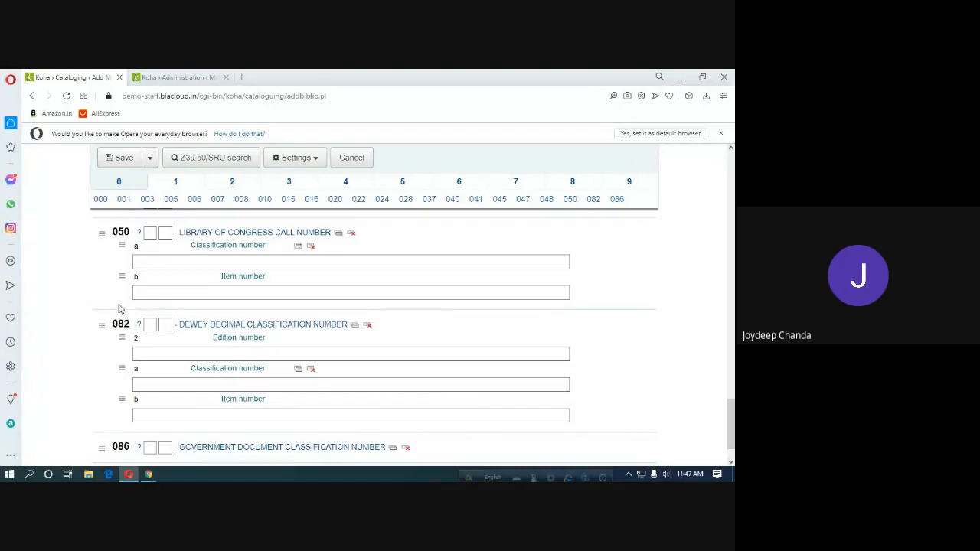
click(67, 97)
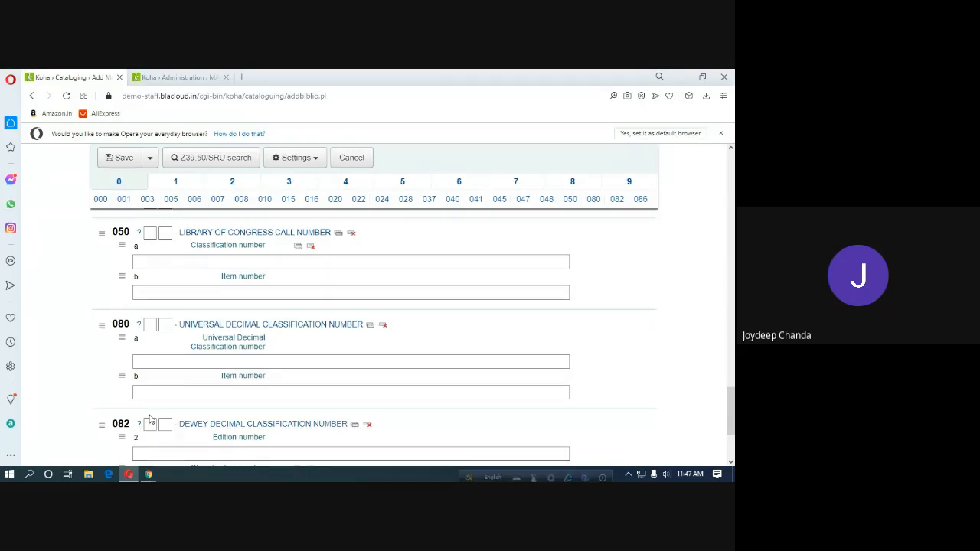
click(188, 81)
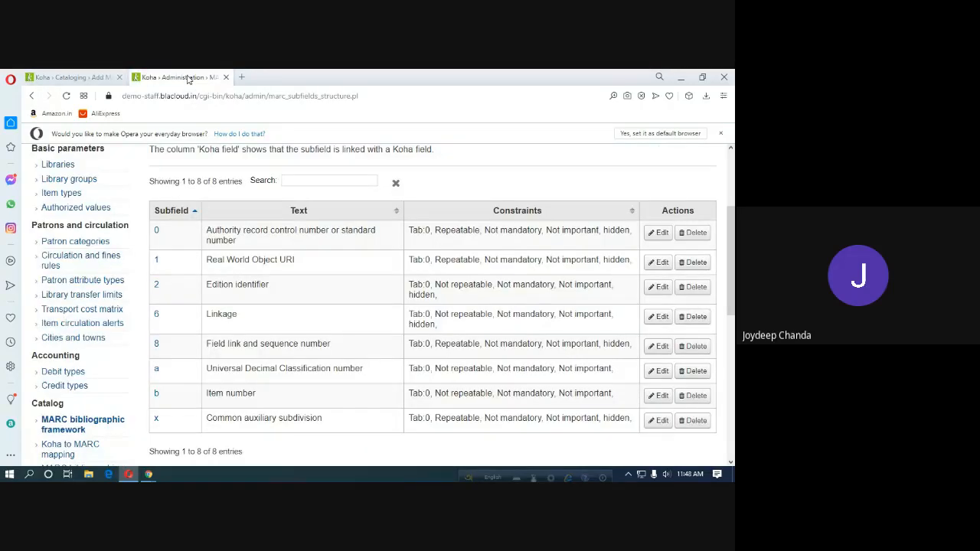
Return to the TEST framework tag list and bring tag 084's Actions menu up.
scroll(251, 285, up, 3)
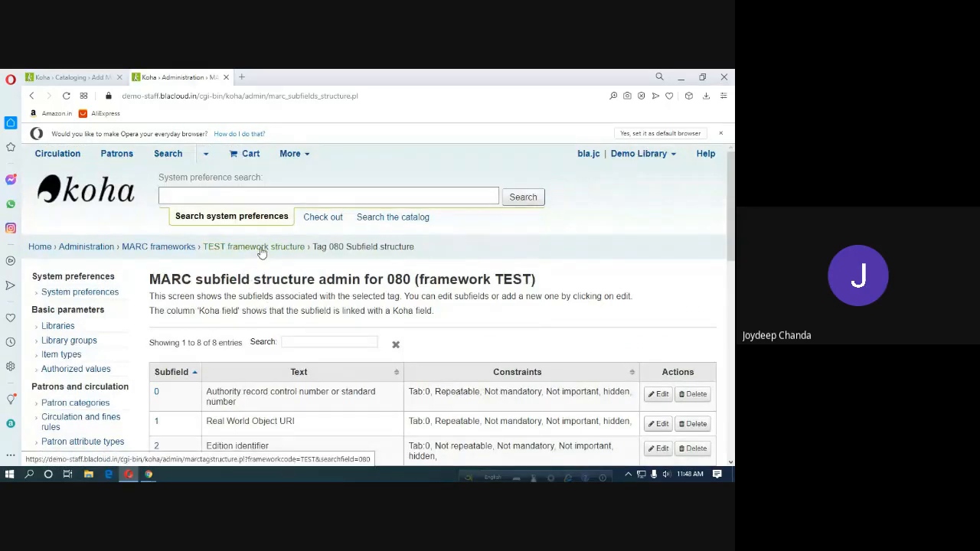
click(261, 252)
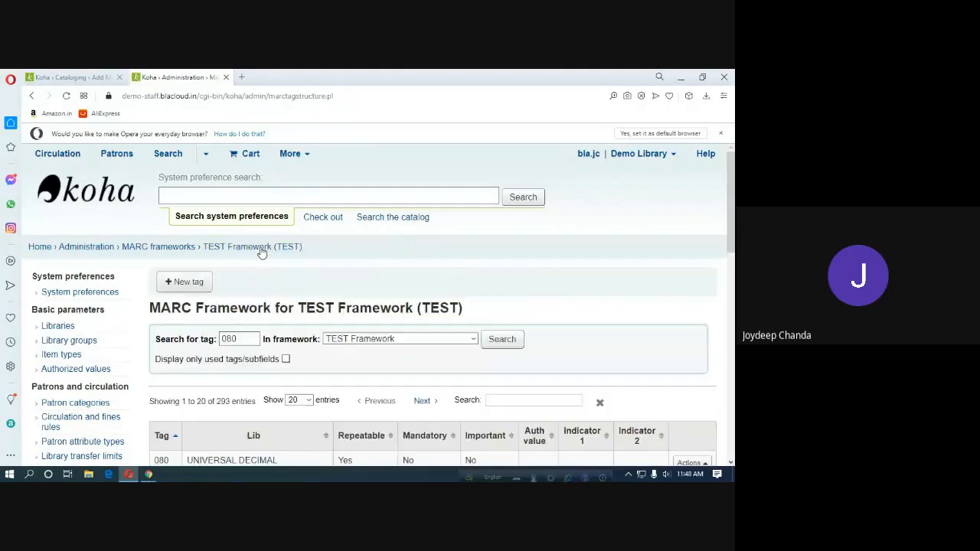
scroll(261, 253, down, 5)
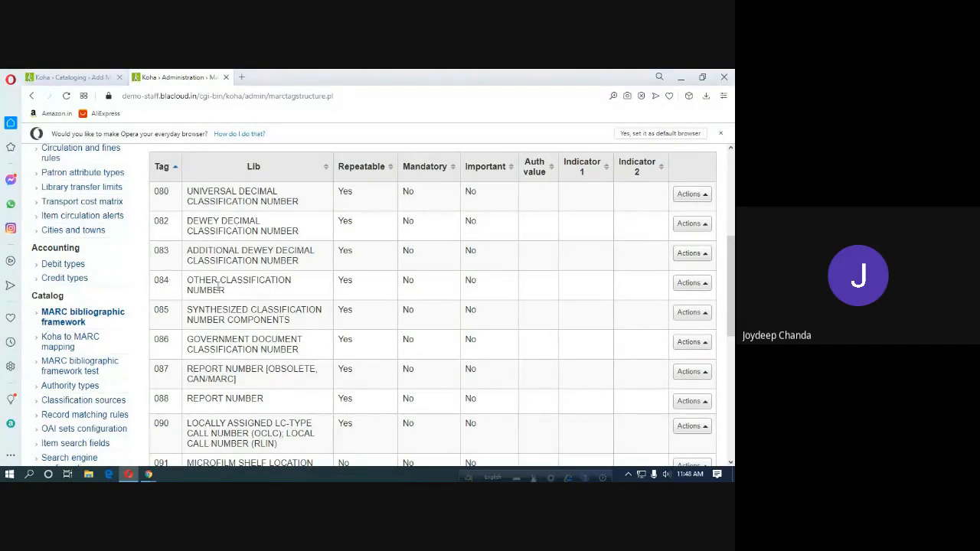
click(67, 80)
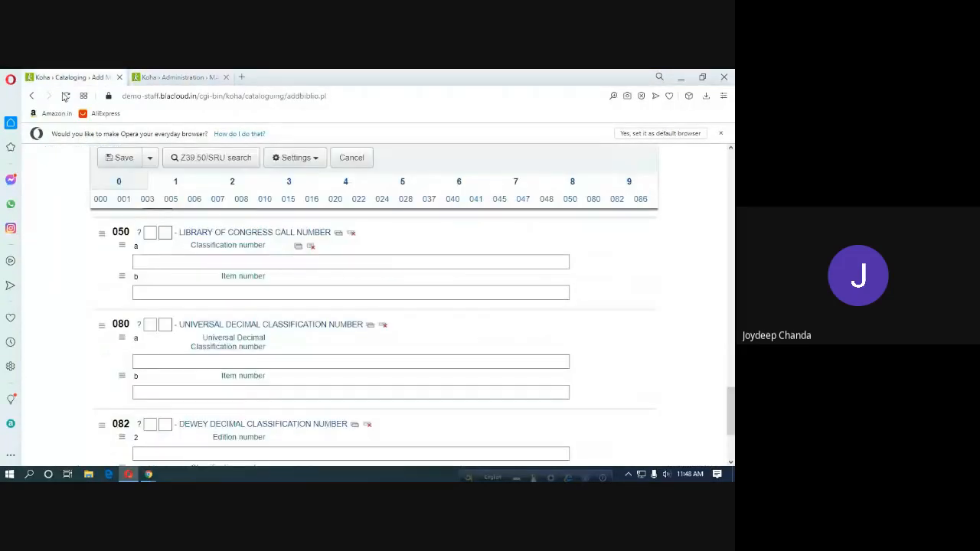
scroll(198, 360, down, 3)
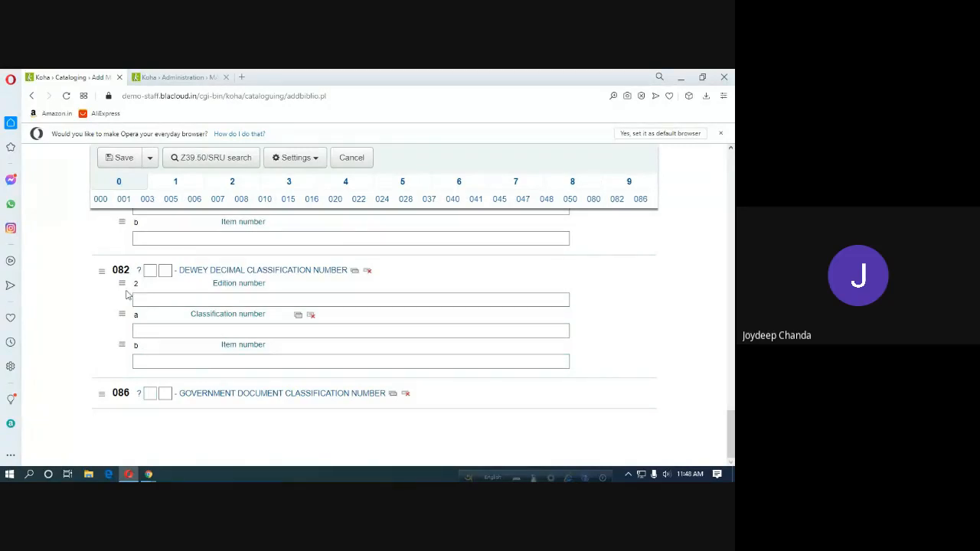
click(170, 81)
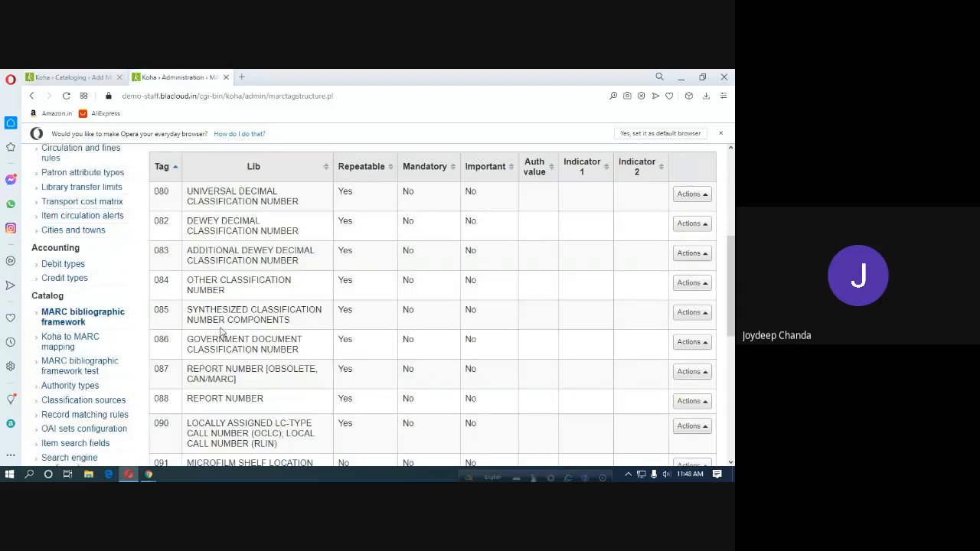
click(689, 284)
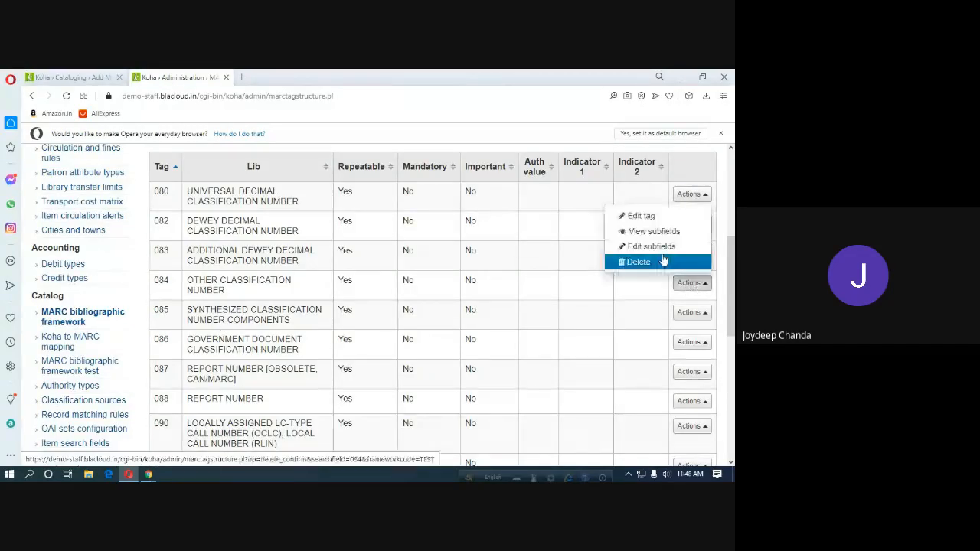
Open tag 084's subfields and tick Editor visibility for subfield a.
click(647, 233)
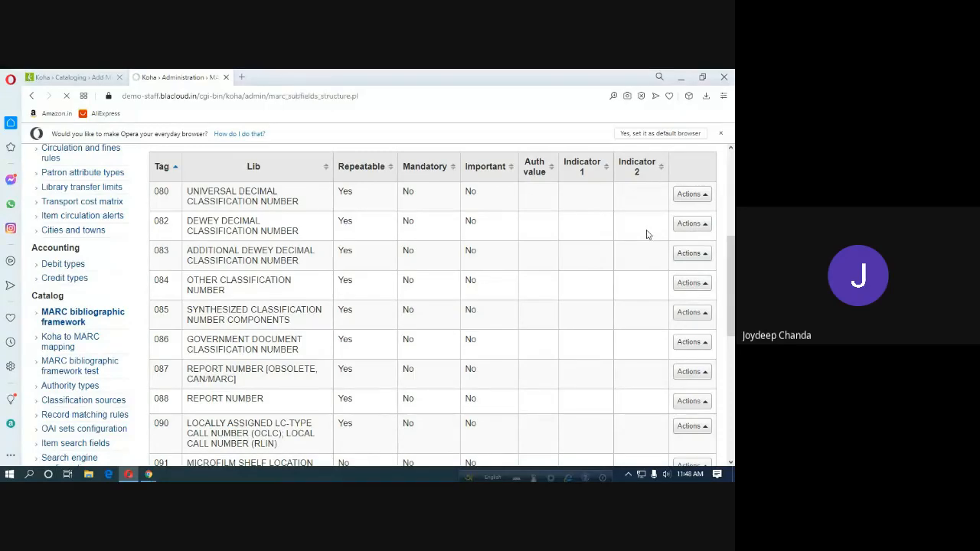
scroll(674, 371, down, 1)
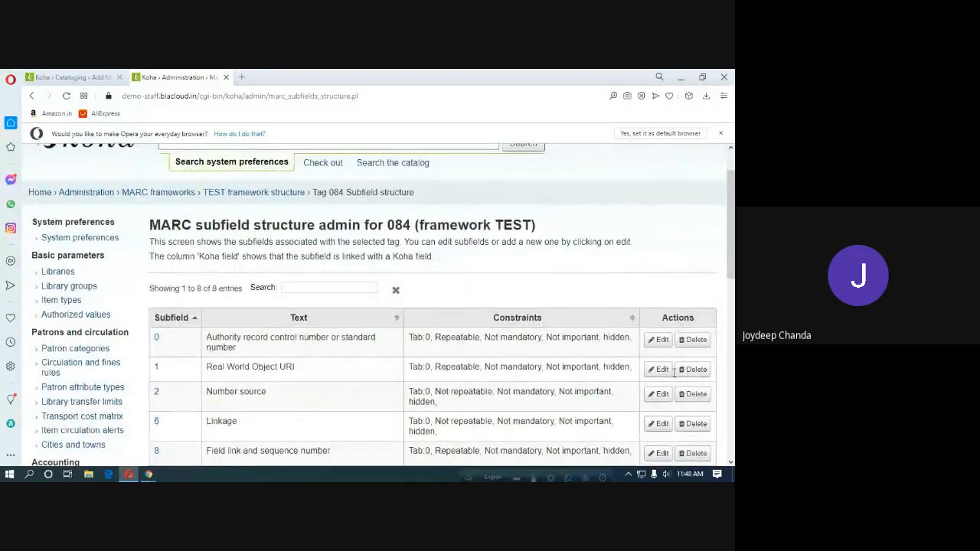
scroll(674, 371, down, 2)
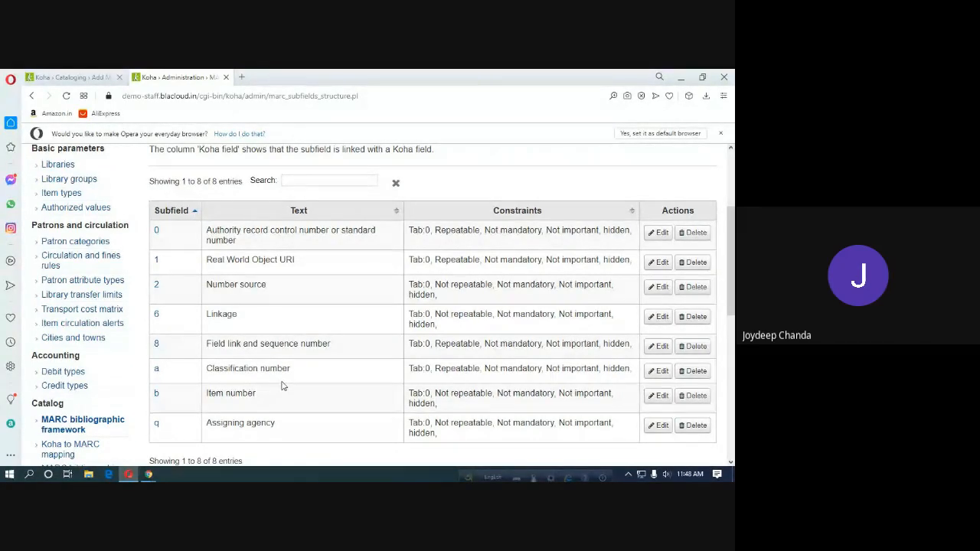
click(662, 375)
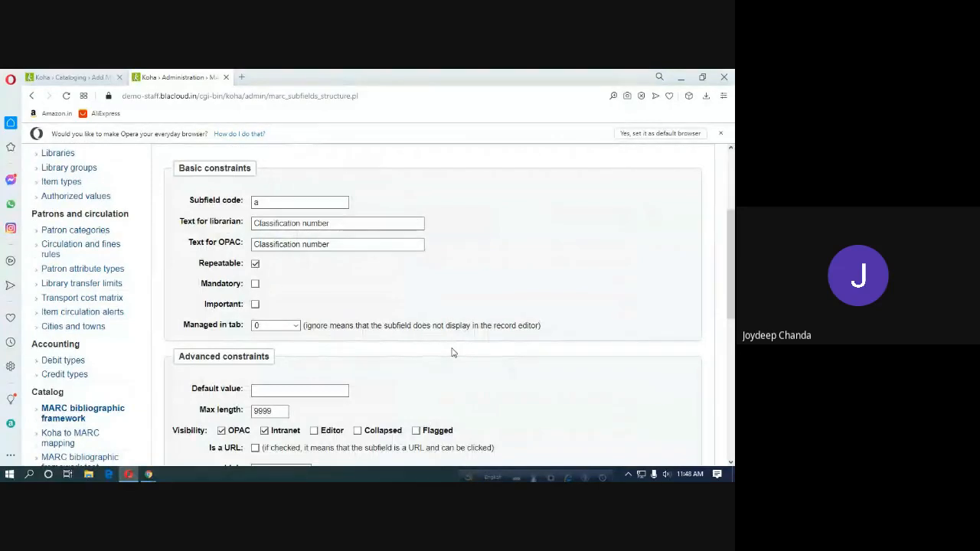
scroll(453, 354, down, 3)
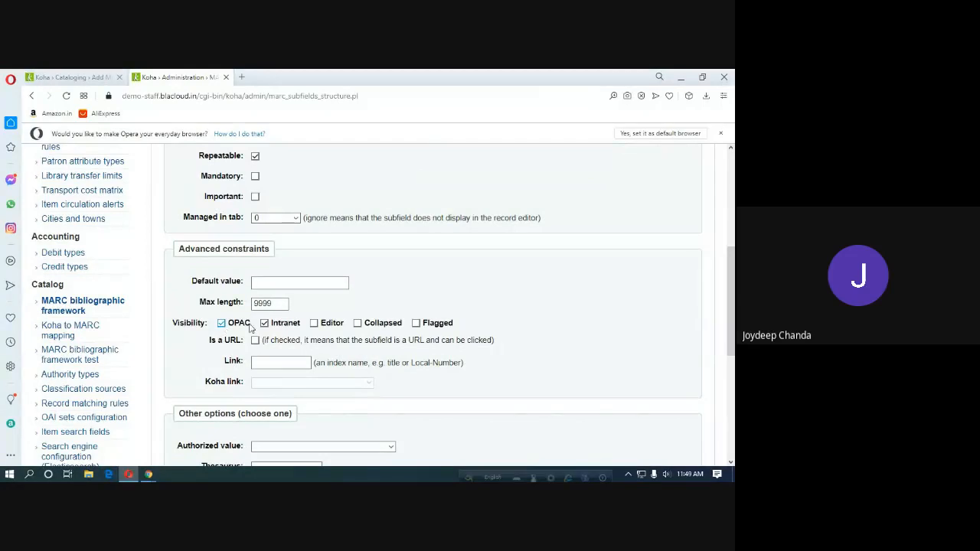
click(314, 324)
Tick Editor visibility for tag 084 subfield b and save the changes.
scroll(322, 337, up, 4)
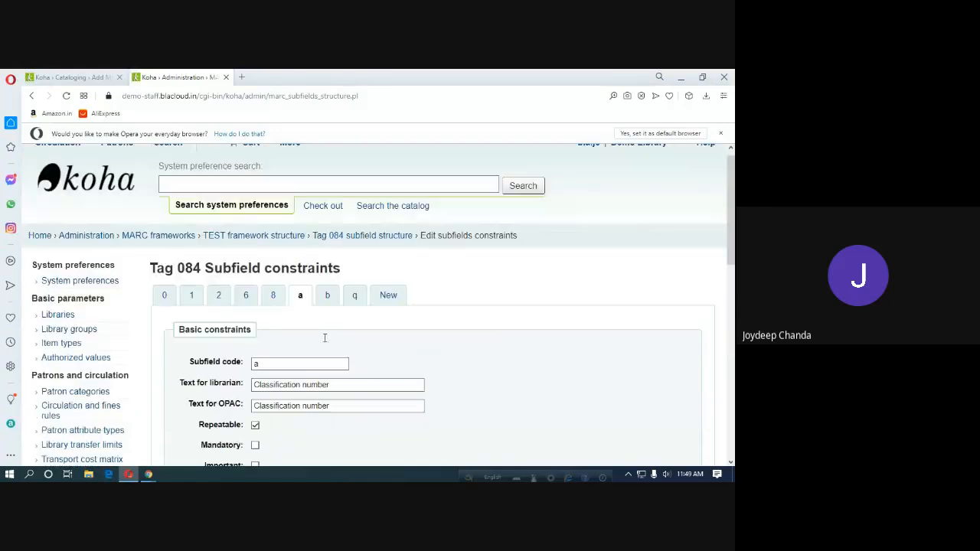
click(328, 295)
scroll(337, 371, down, 3)
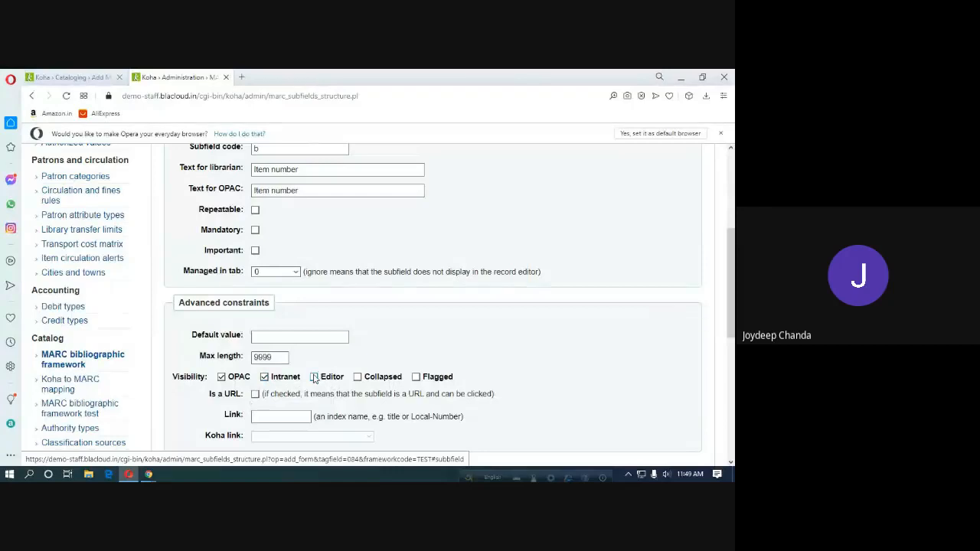
click(314, 378)
scroll(372, 407, down, 4)
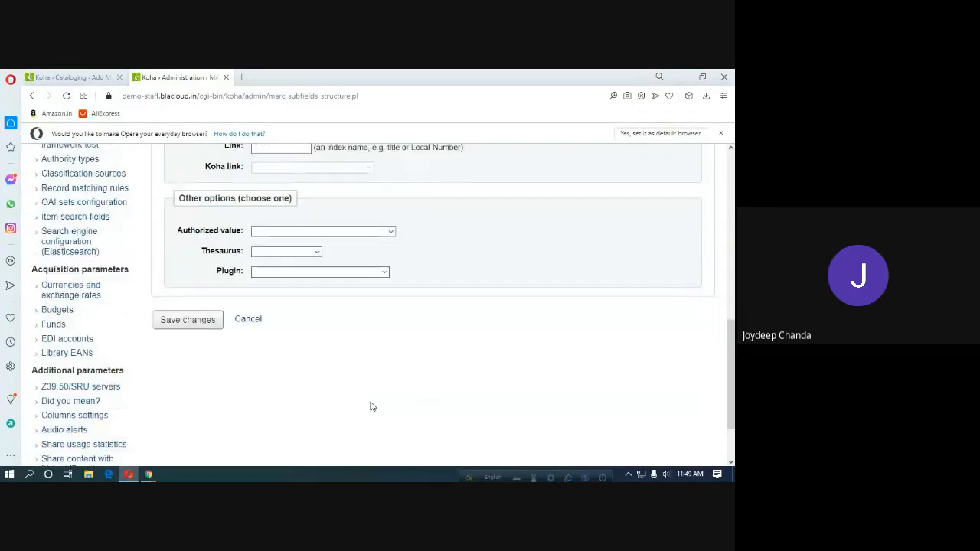
click(196, 322)
Admit the waiting participant into the Google Meet call and return to Koha.
mouse_move(149, 474)
click(120, 455)
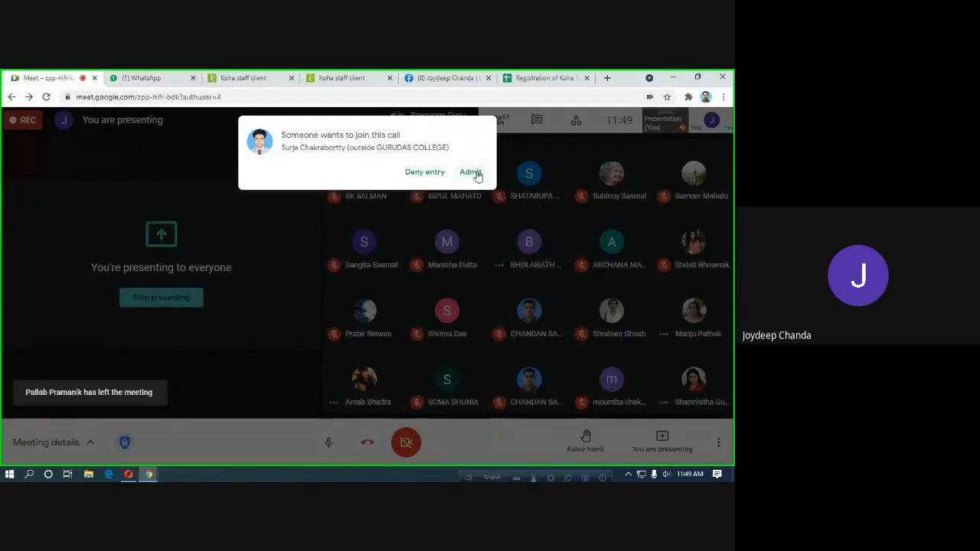
click(474, 172)
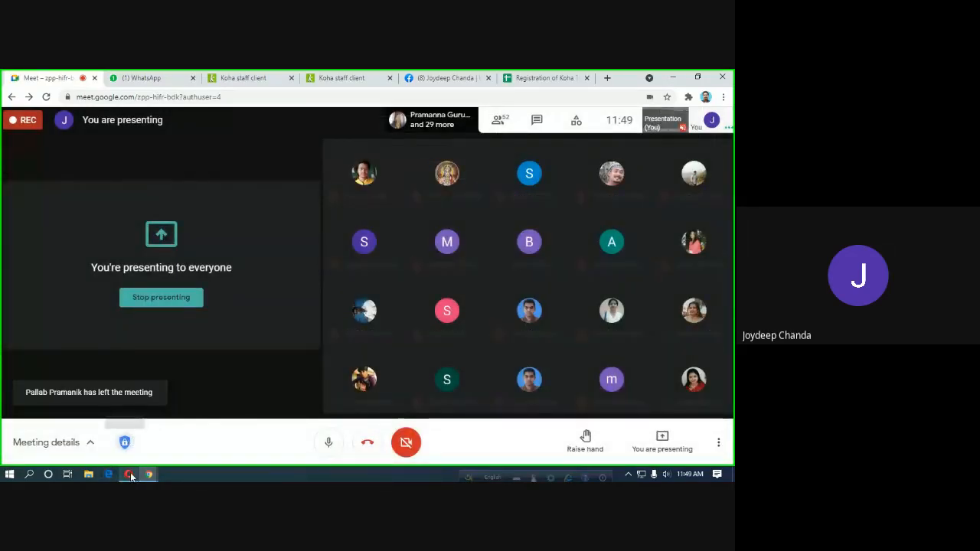
click(124, 475)
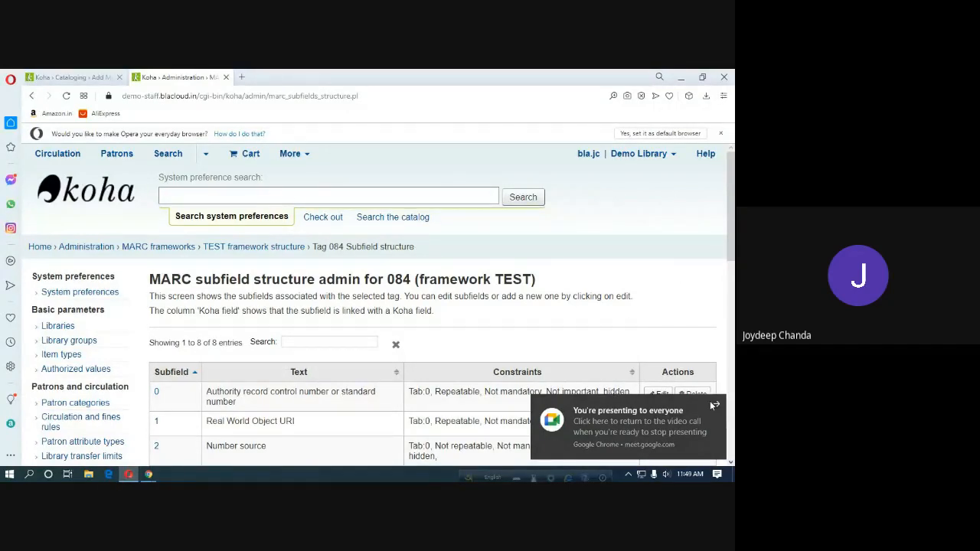
Review tag 084's now-unhidden subfields a and b, then bring up the Add MARC record form.
scroll(711, 396, down, 1)
scroll(710, 395, down, 1)
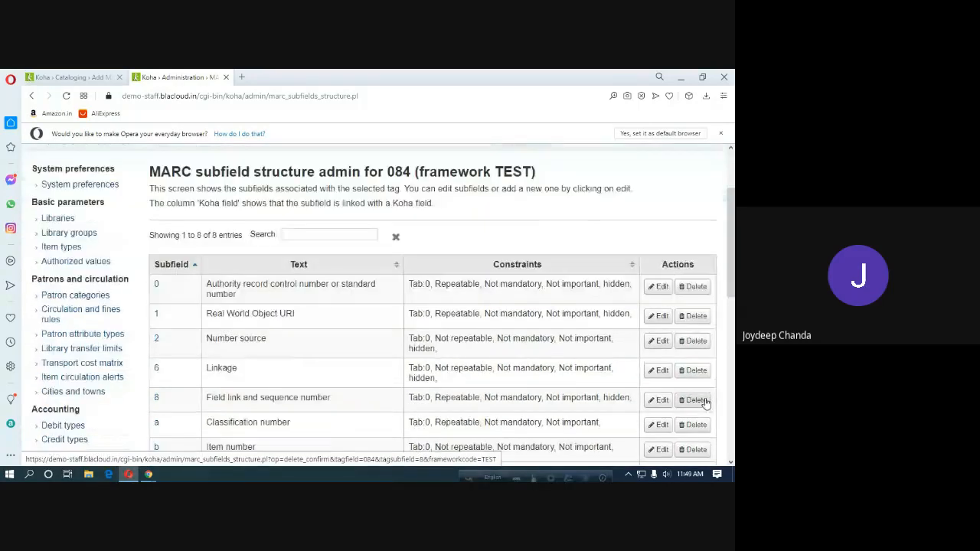
scroll(696, 398, down, 2)
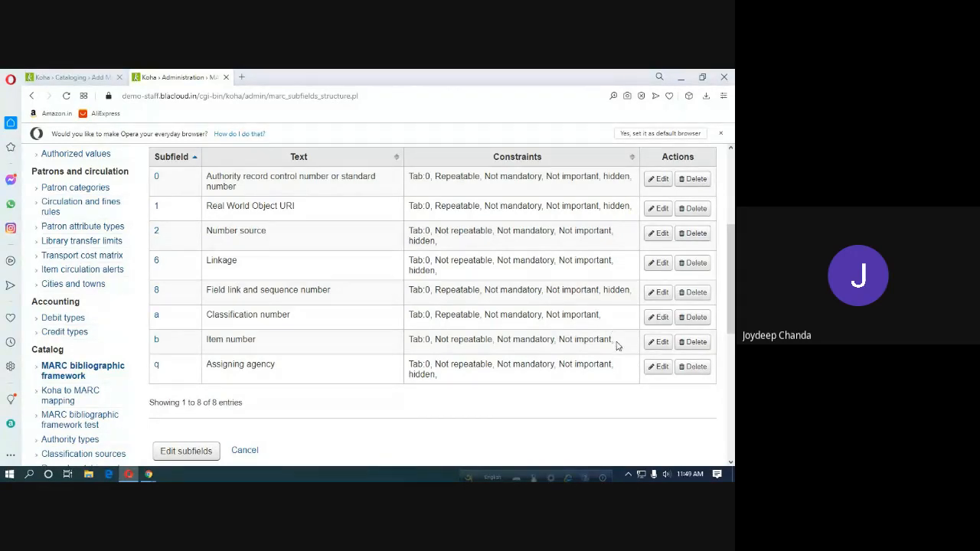
click(73, 77)
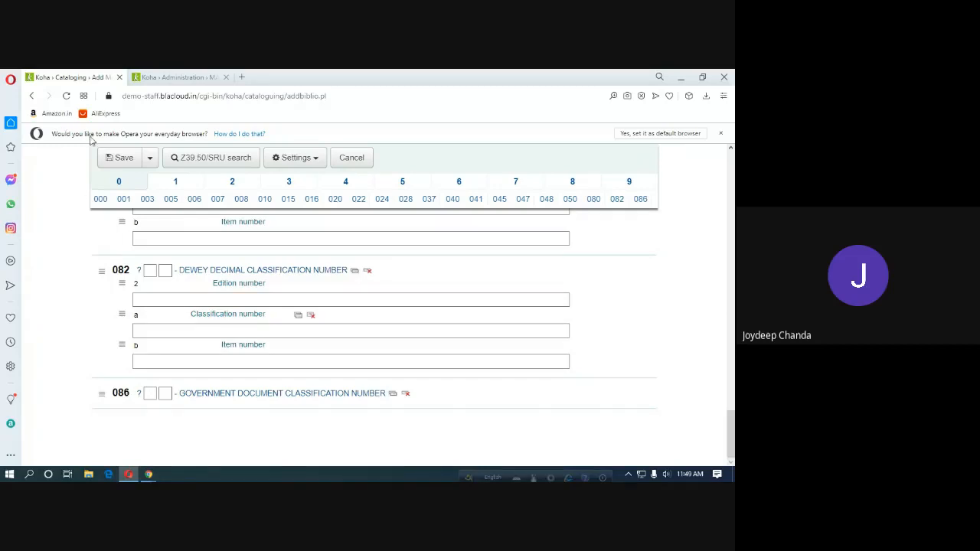
Reload the Add MARC record form and verify fields 080 and 084 now show subfields a and b.
click(68, 97)
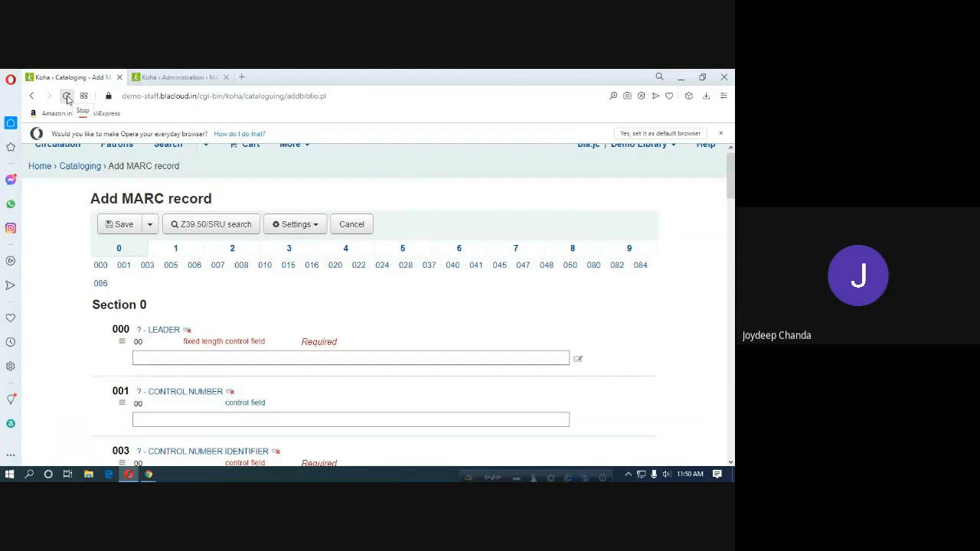
scroll(255, 329, down, 15)
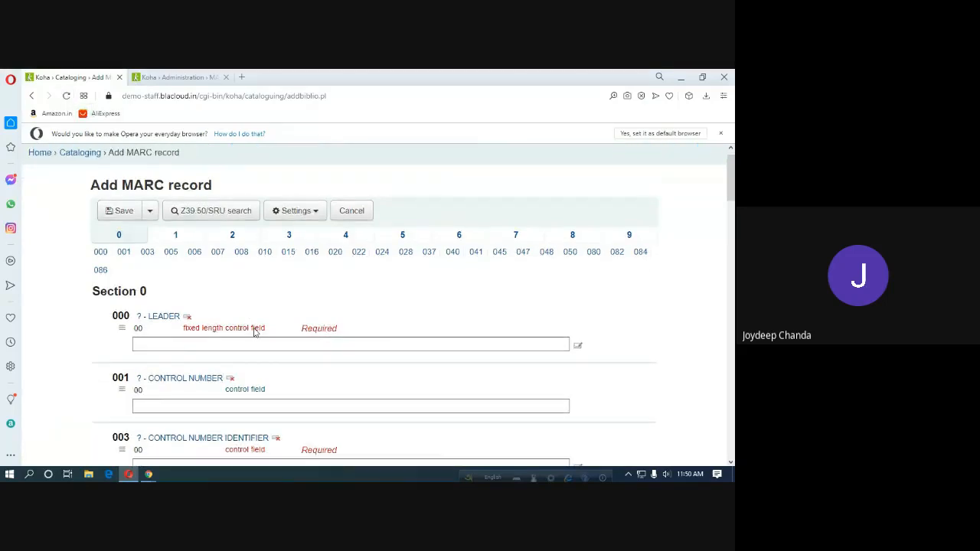
scroll(255, 329, down, 15)
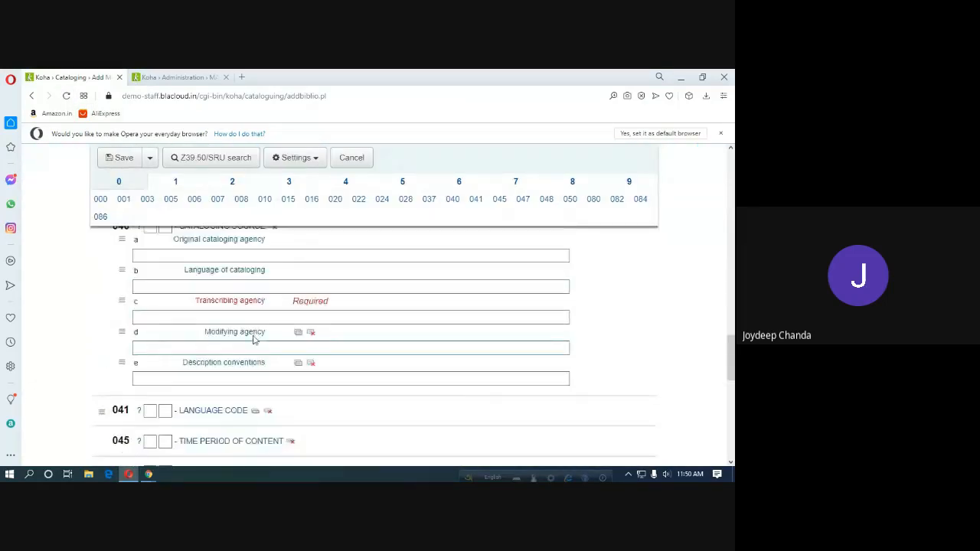
scroll(255, 341, up, 1)
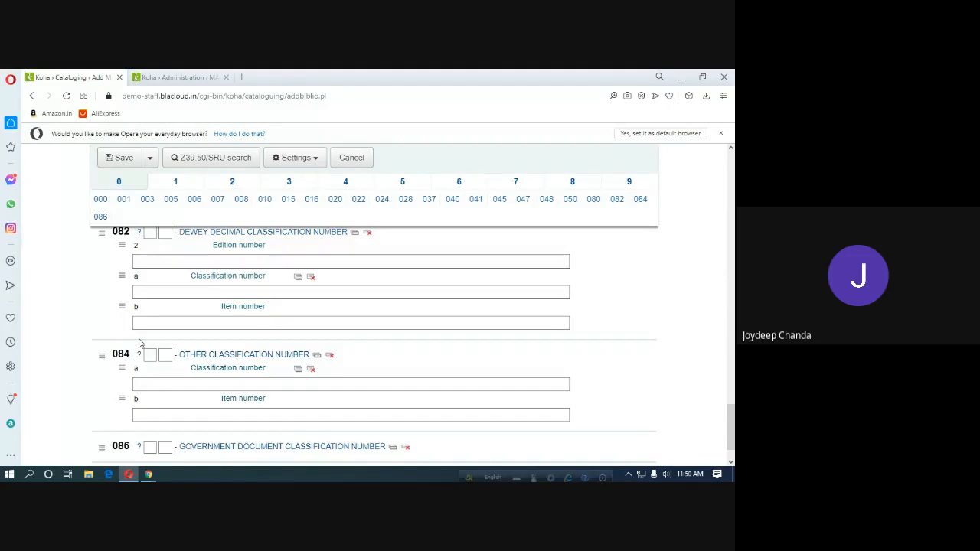
click(185, 322)
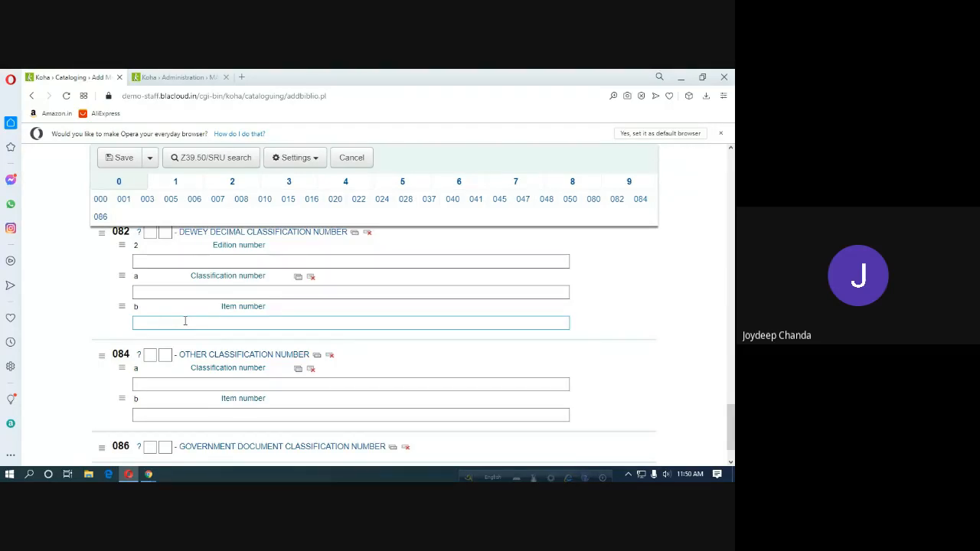
scroll(204, 317, up, 2)
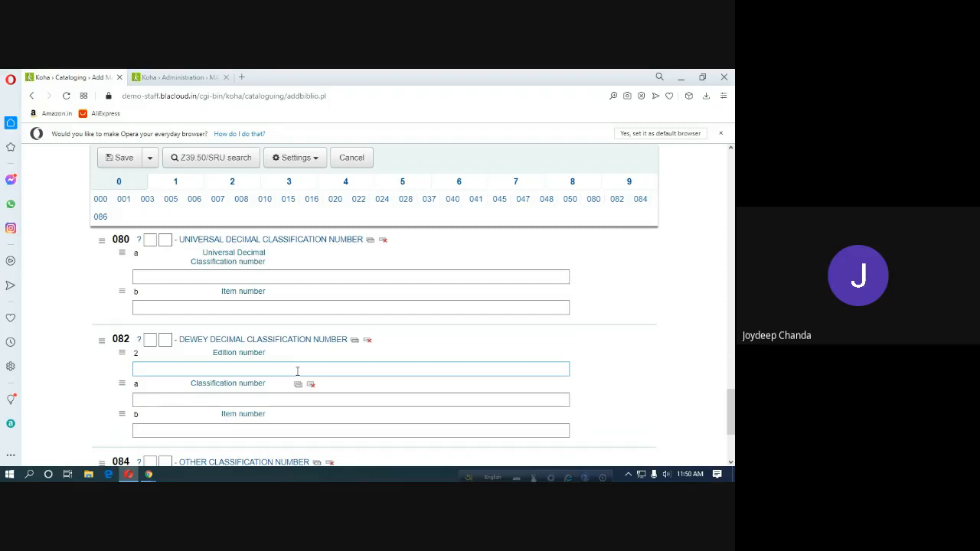
click(178, 78)
Return to the Google Meet call window and stop presenting the screen to participants.
mouse_move(149, 475)
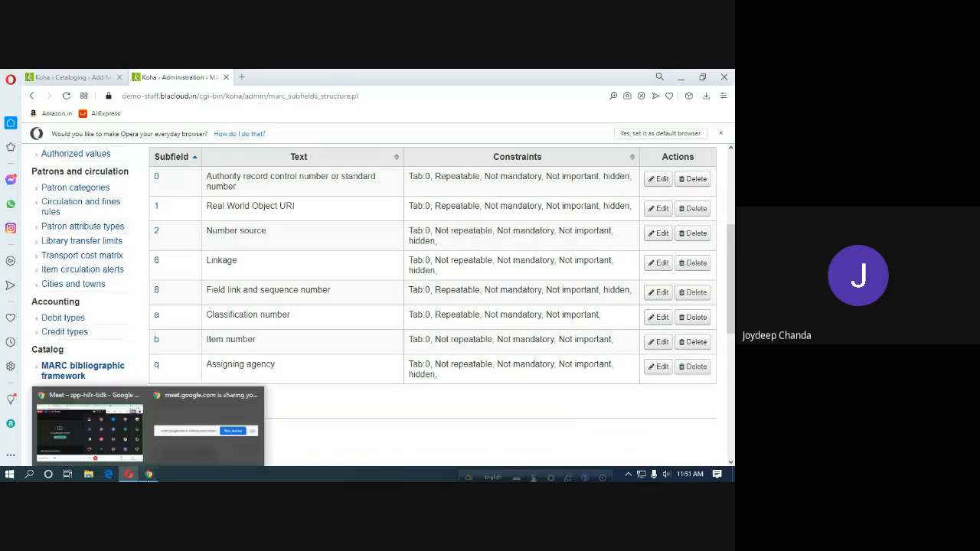
click(117, 438)
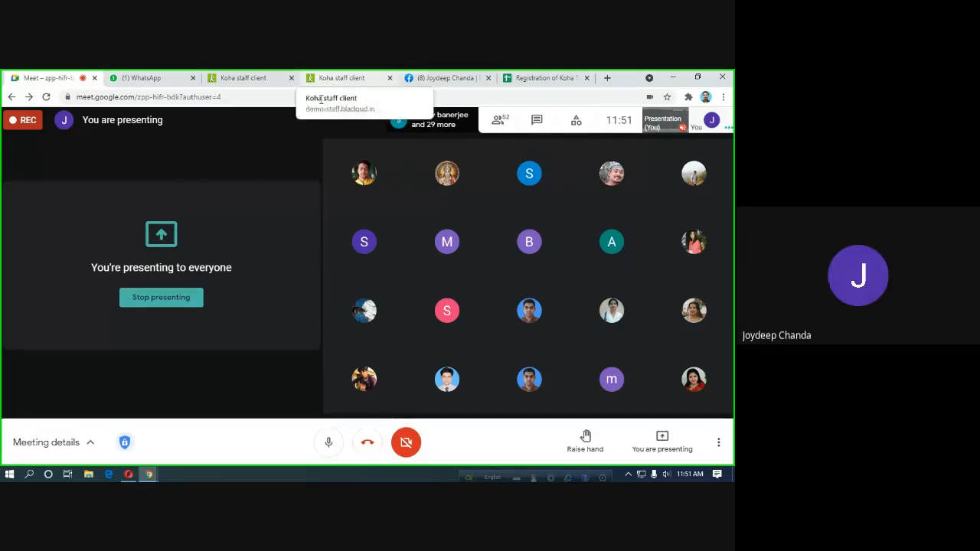
click(180, 299)
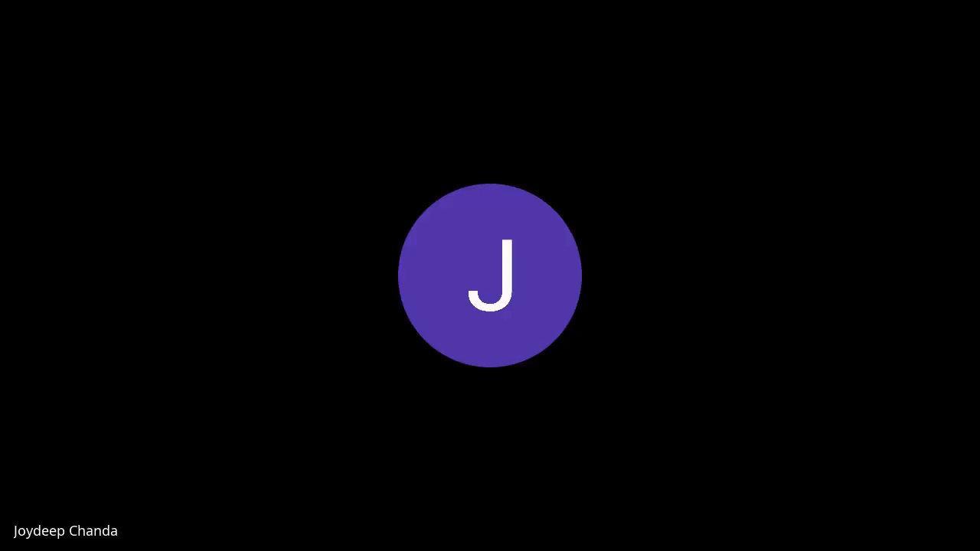
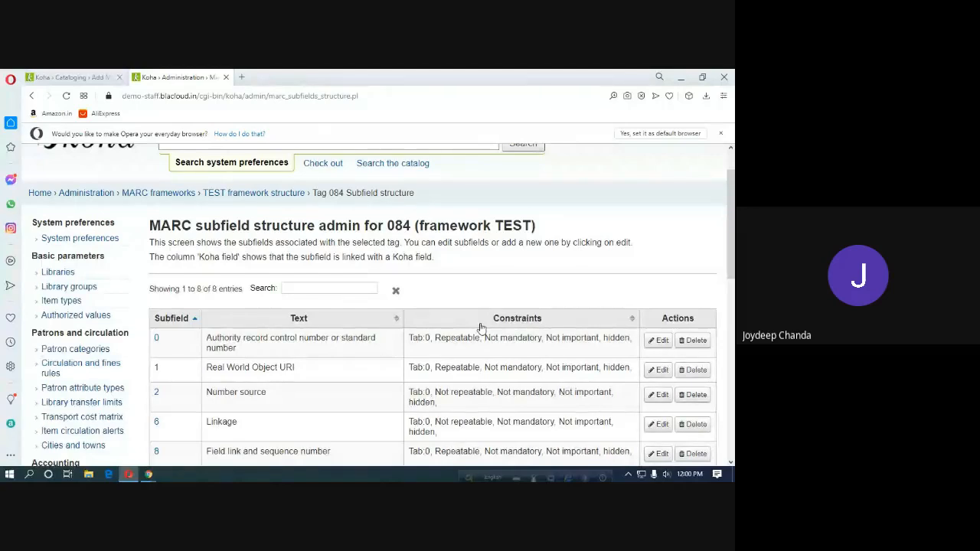
Review tab 0 fields 000–086 of the Add MARC record form, then bring up the Google Meet call.
click(81, 78)
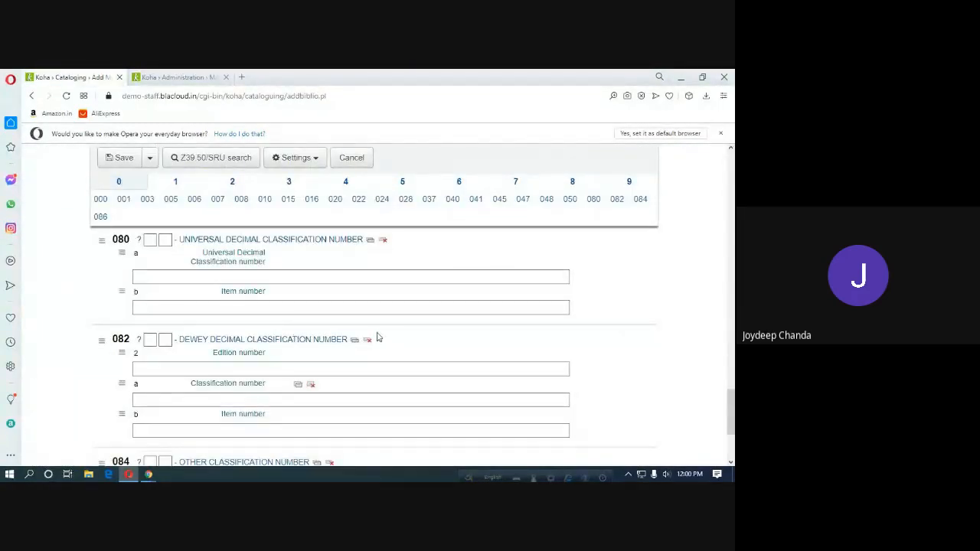
scroll(377, 338, up, 2)
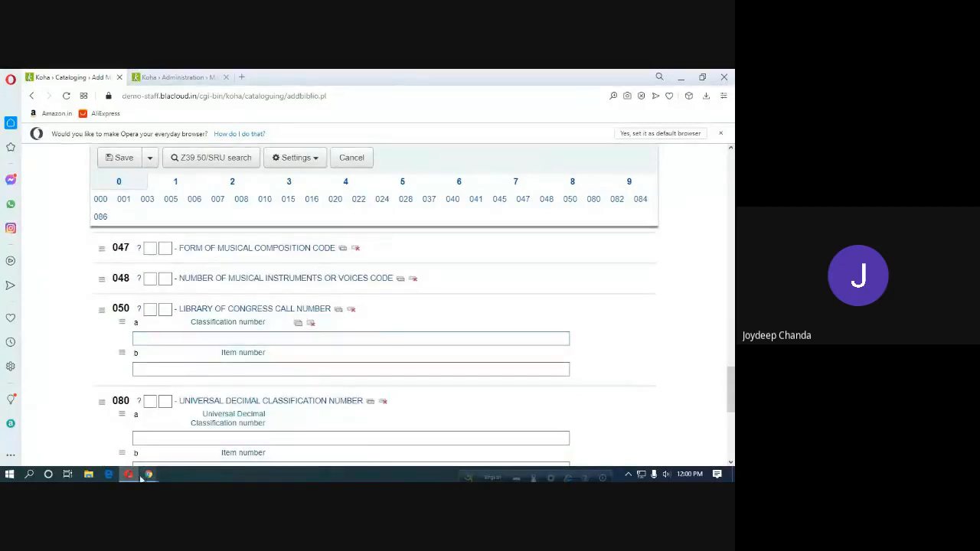
mouse_move(149, 476)
click(180, 413)
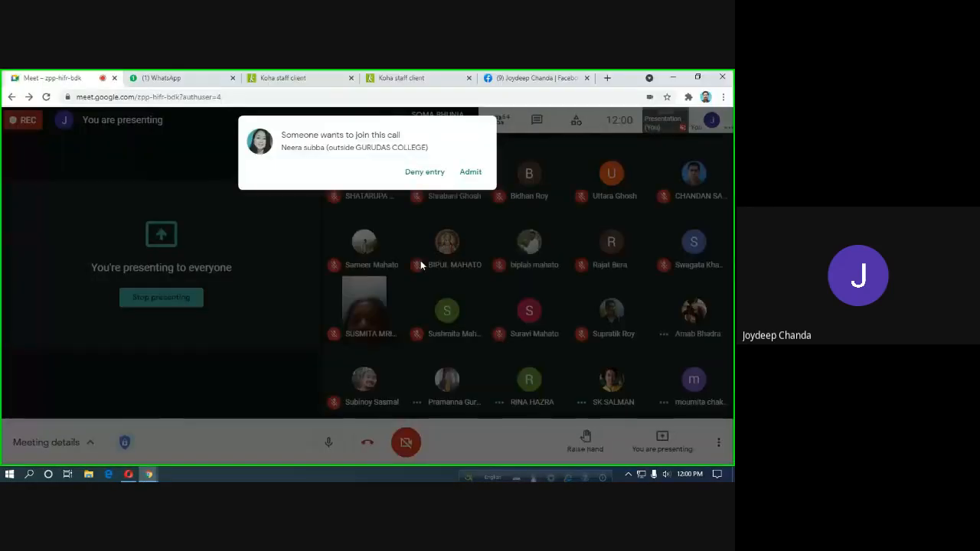
Admit the waiting participant to the Meet call and return to Koha in Opera.
click(469, 173)
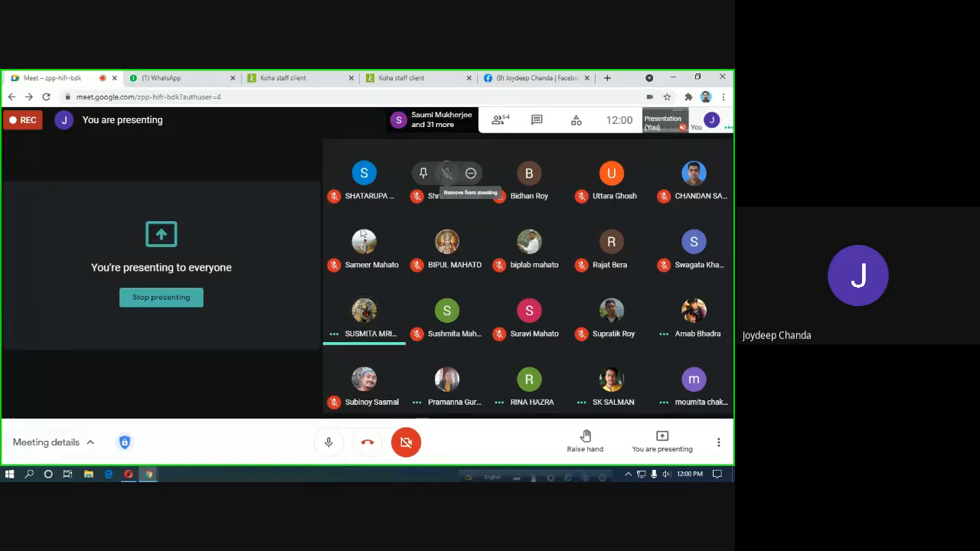
click(129, 475)
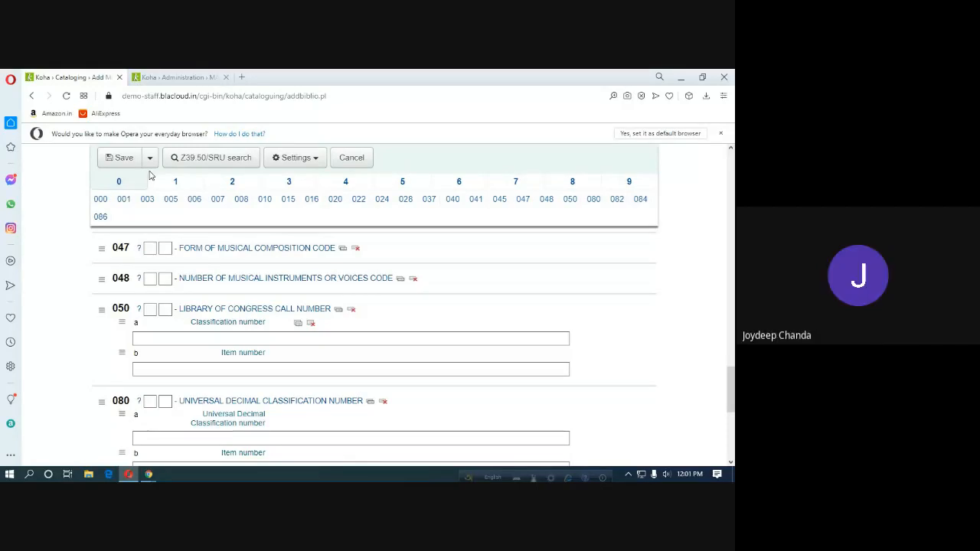
Compare the tag 084 subfield structure admin page with the Add MARC record form.
click(180, 79)
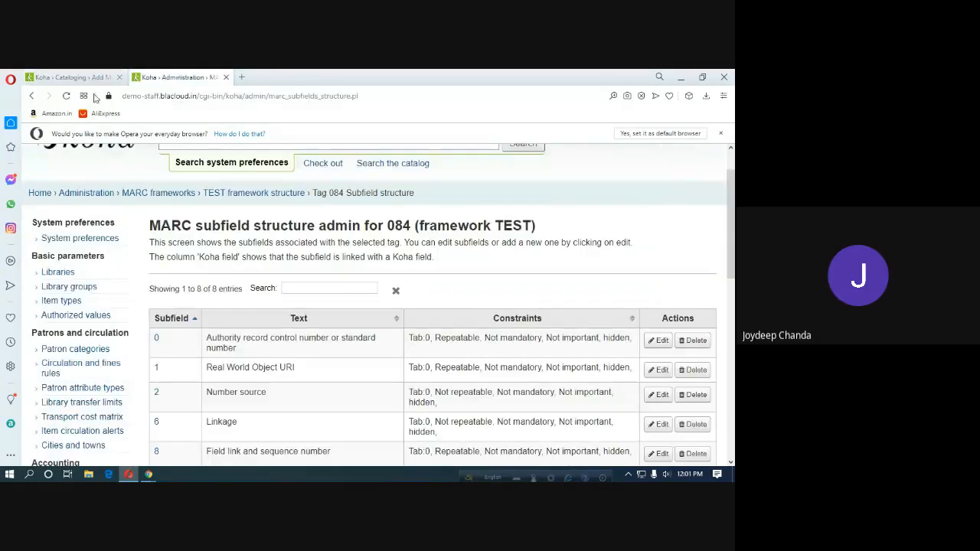
click(73, 80)
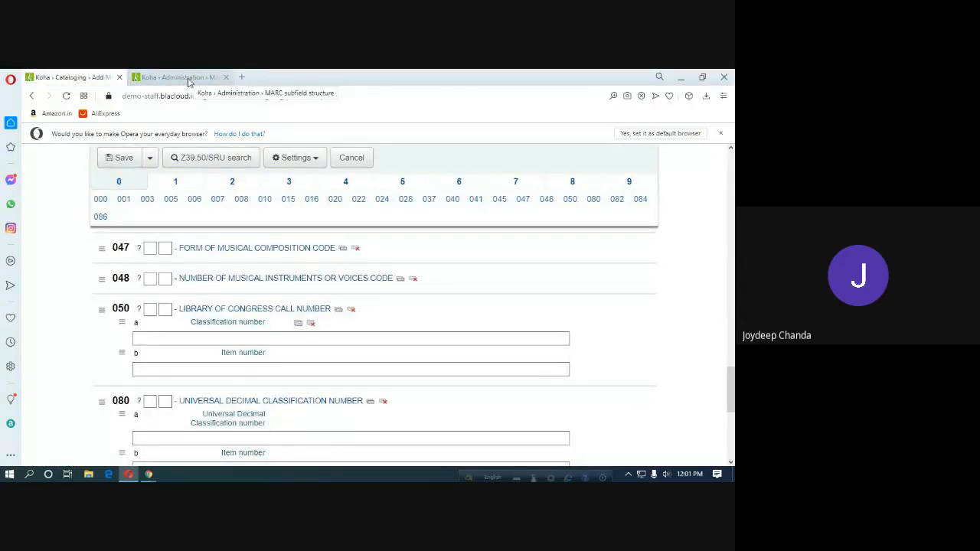
click(189, 79)
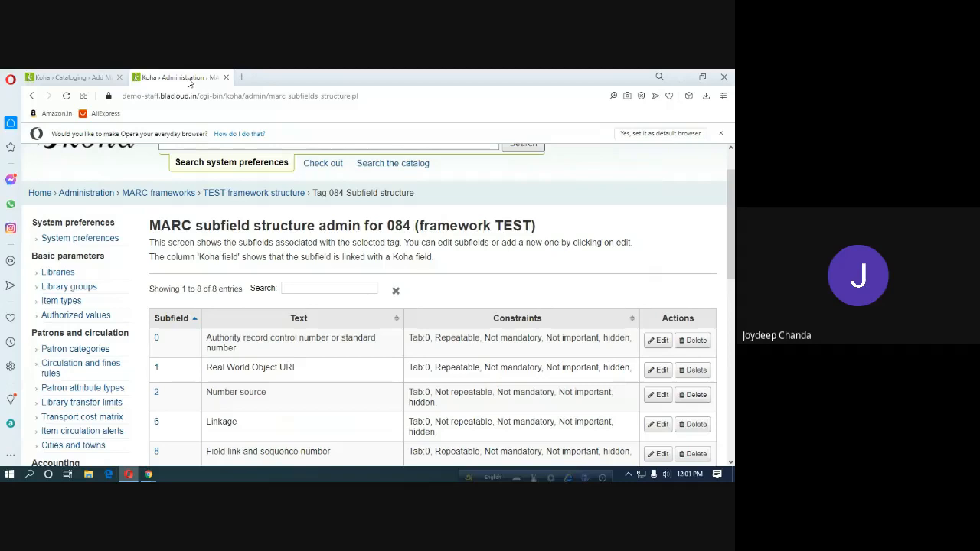
click(73, 78)
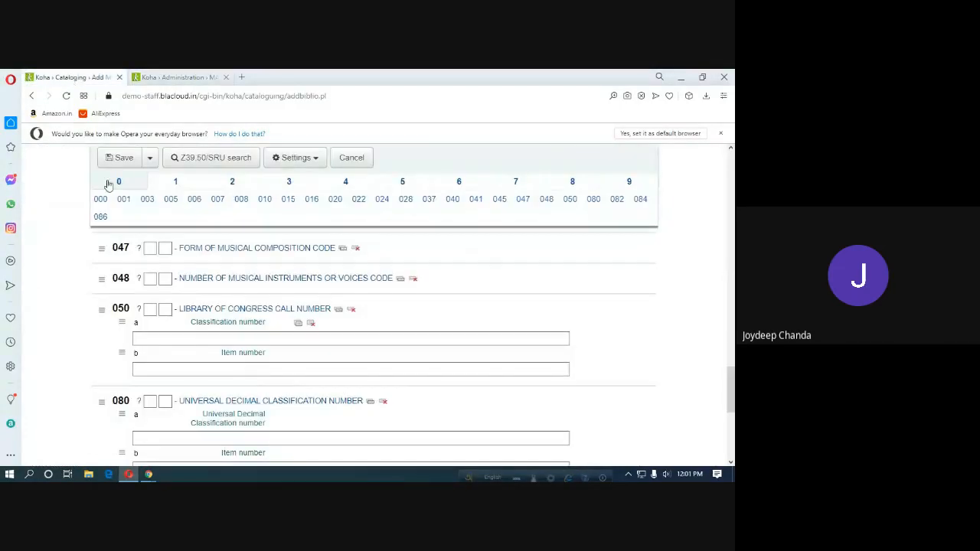
Browse the record form's sections 1 through 5, including Section 3 fields 300–366 and Section 4 fields 440 and 490.
click(175, 184)
click(239, 184)
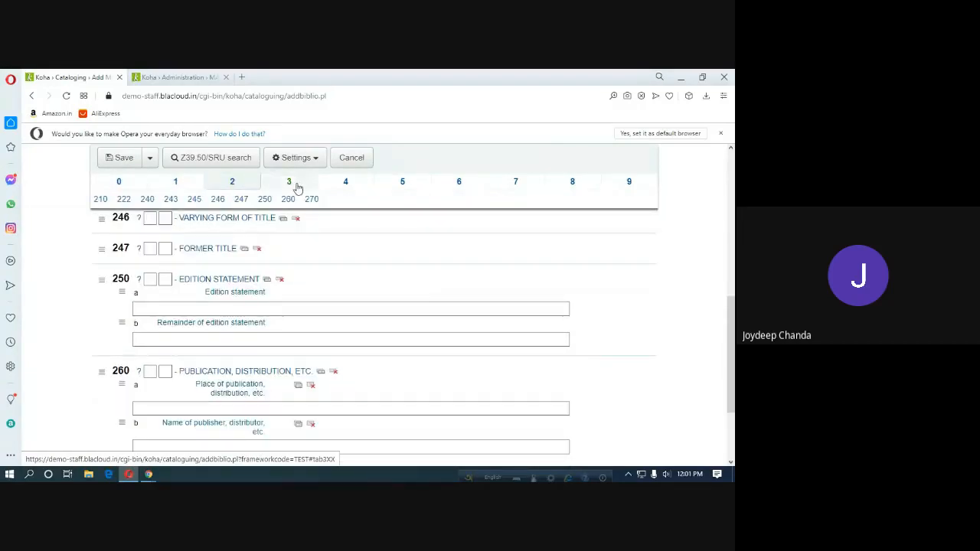
click(298, 188)
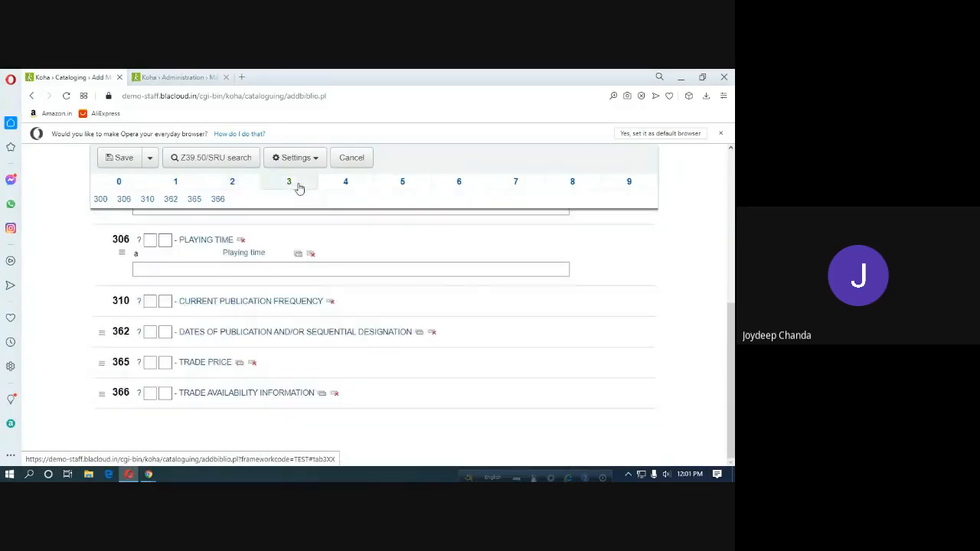
click(360, 184)
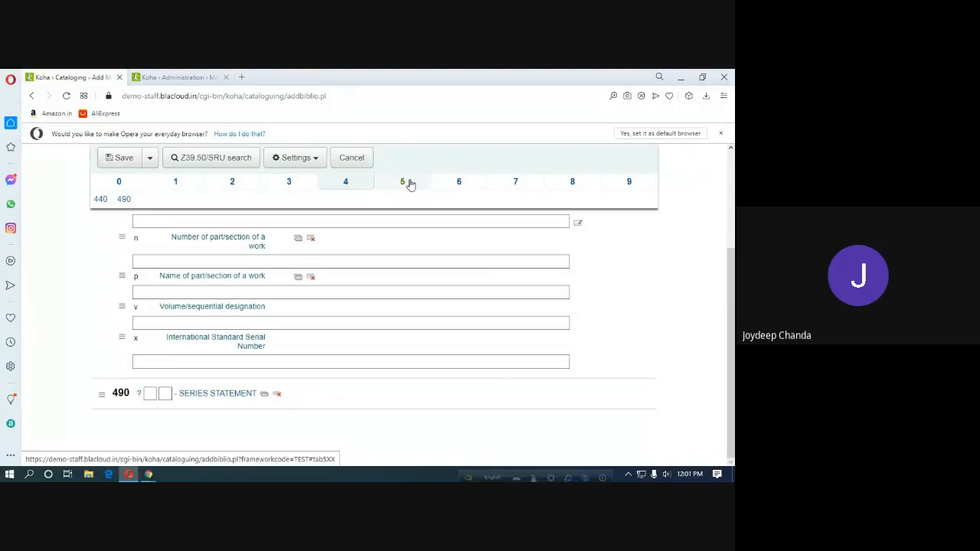
click(406, 183)
click(233, 185)
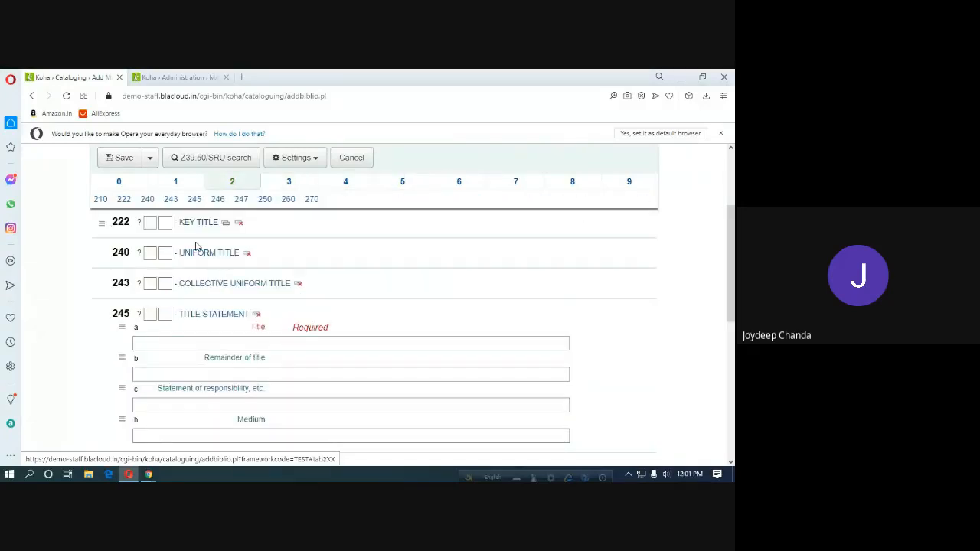
scroll(148, 329, up, 3)
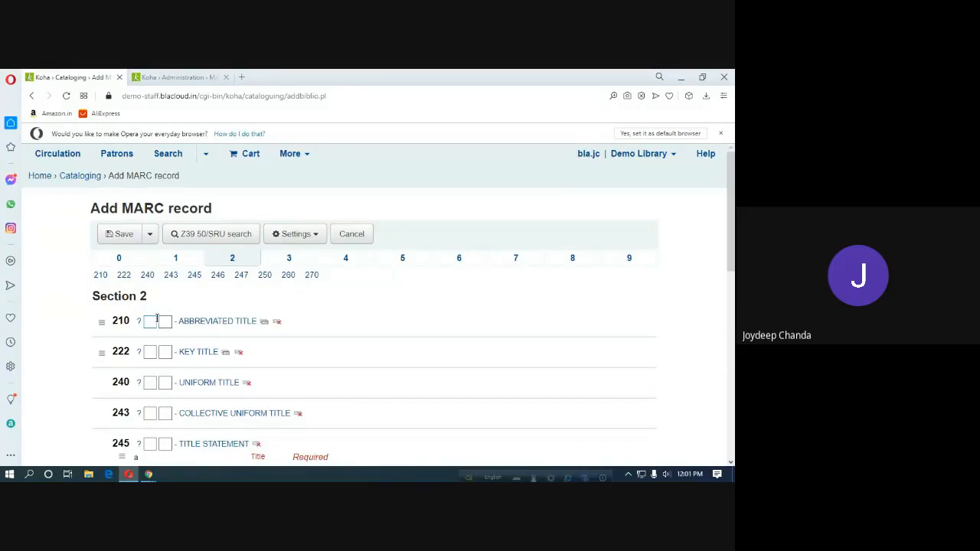
scroll(154, 321, down, 5)
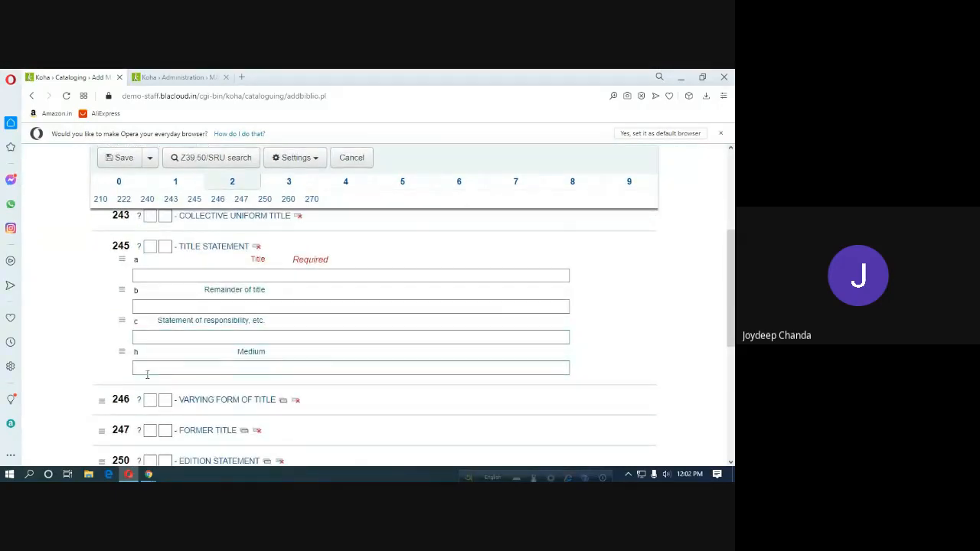
scroll(148, 373, up, 5)
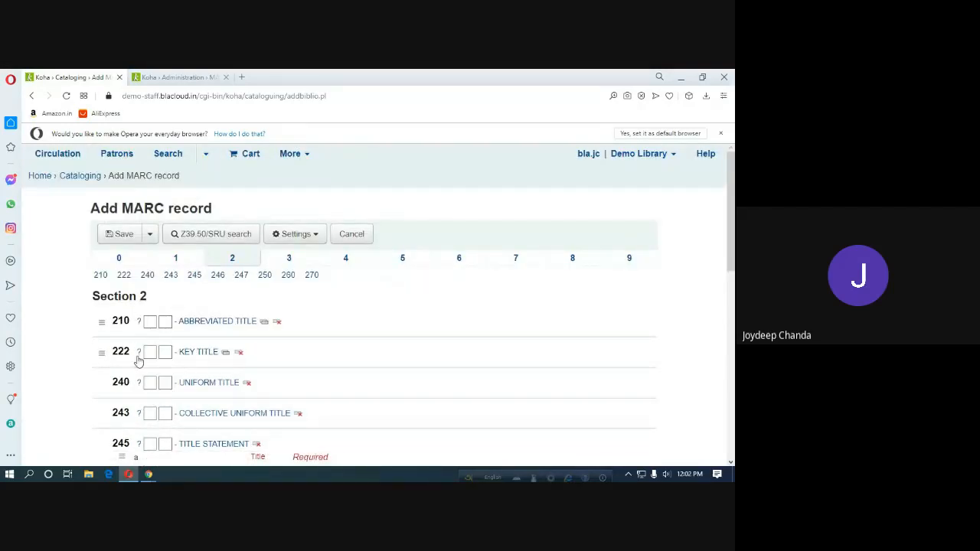
Expand tag 130 in Section 1 to show its subfields.
click(178, 259)
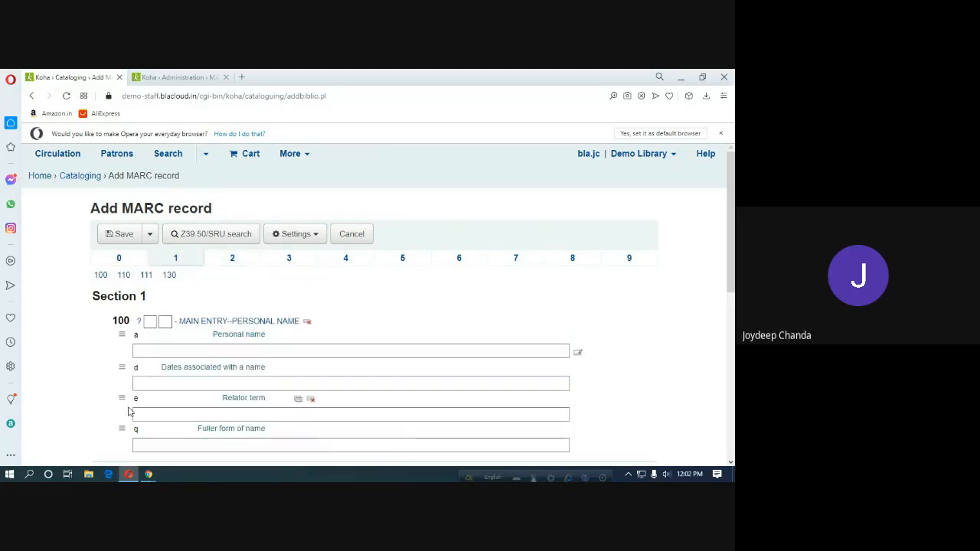
click(159, 386)
scroll(159, 386, down, 1)
scroll(159, 386, down, 5)
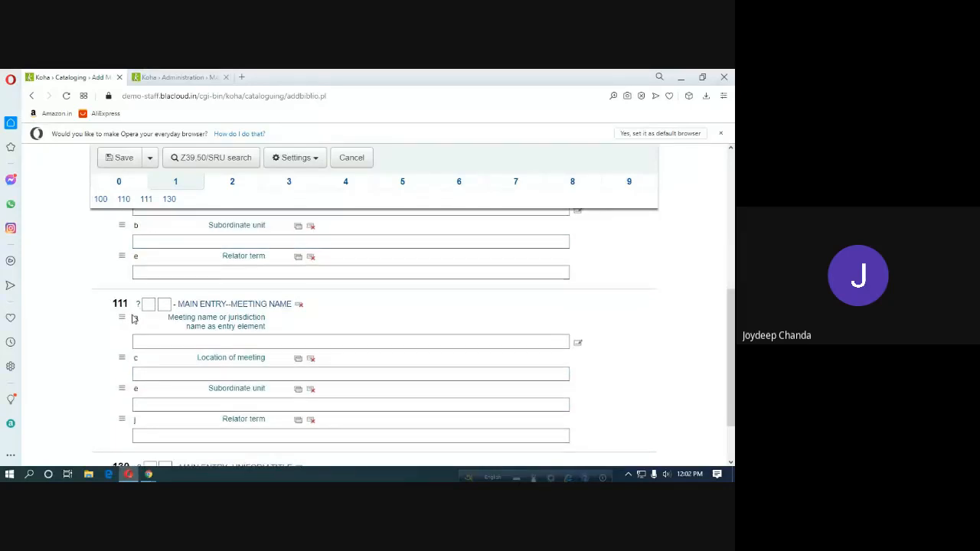
scroll(136, 325, down, 2)
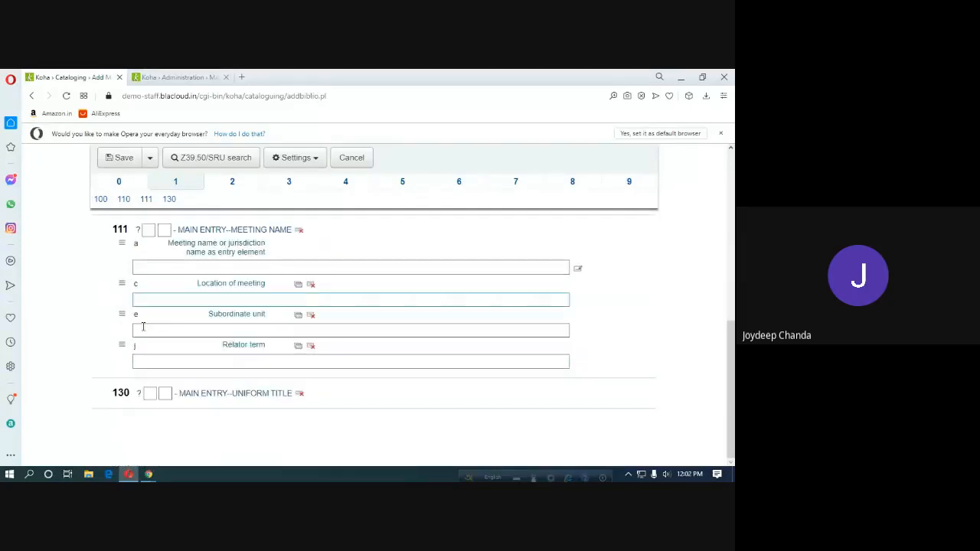
click(264, 395)
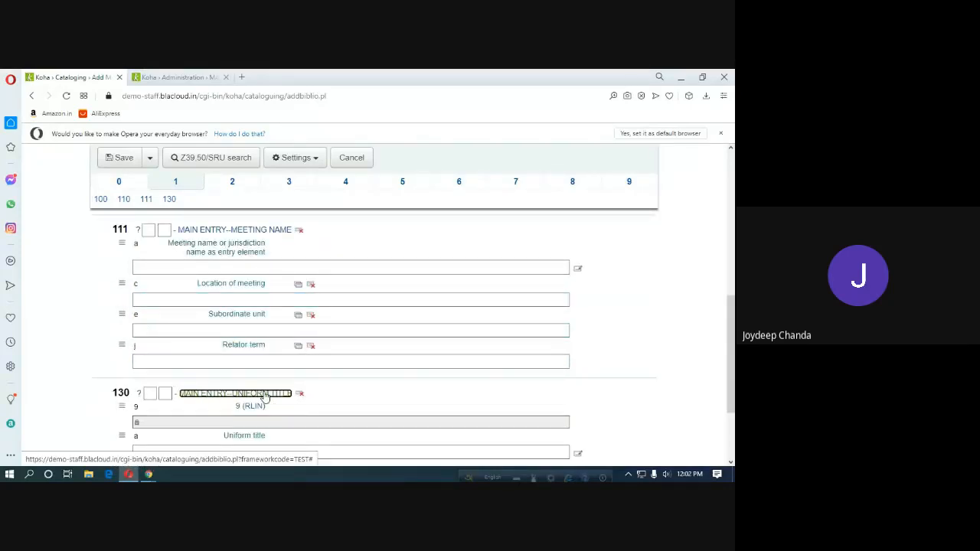
scroll(187, 372, up, 5)
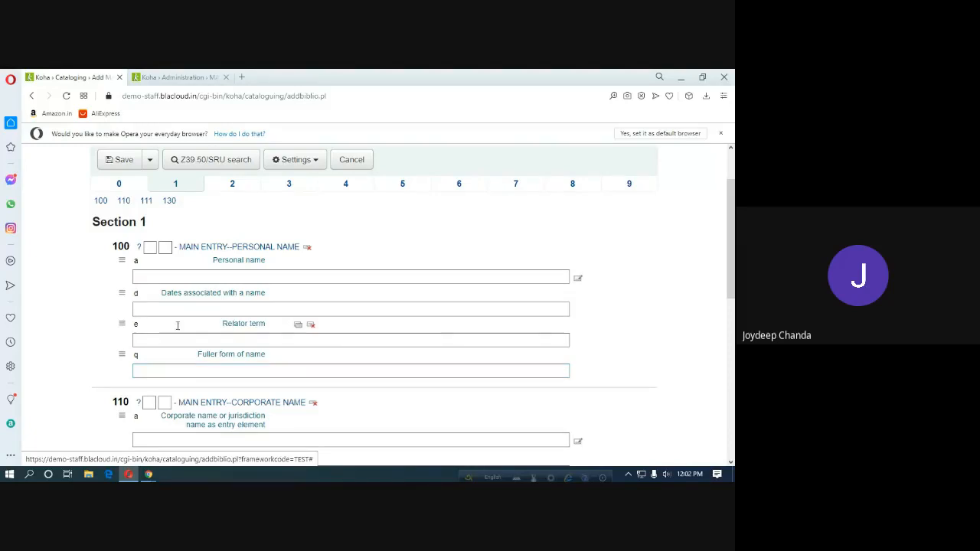
Recheck sections 2 and 3, then leave the form for the Cataloging page.
click(236, 186)
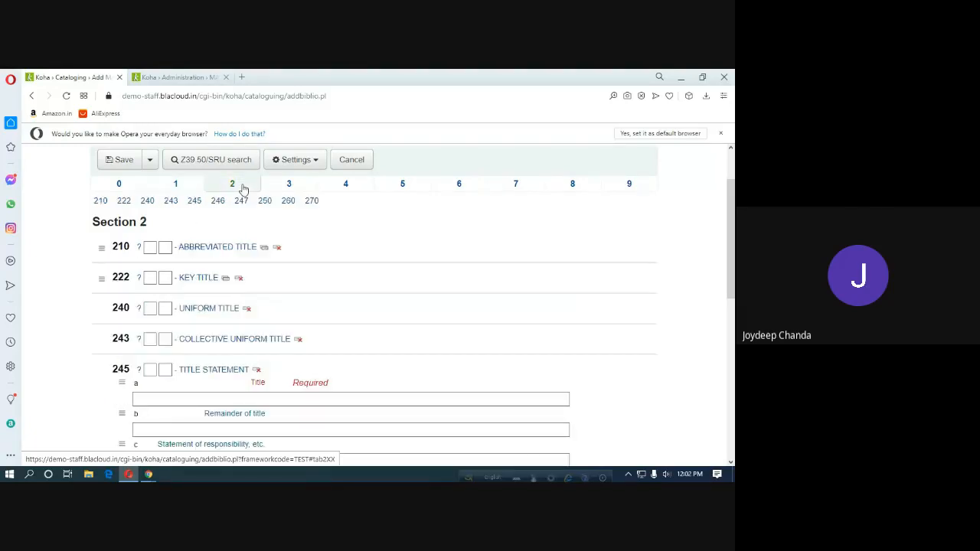
click(295, 187)
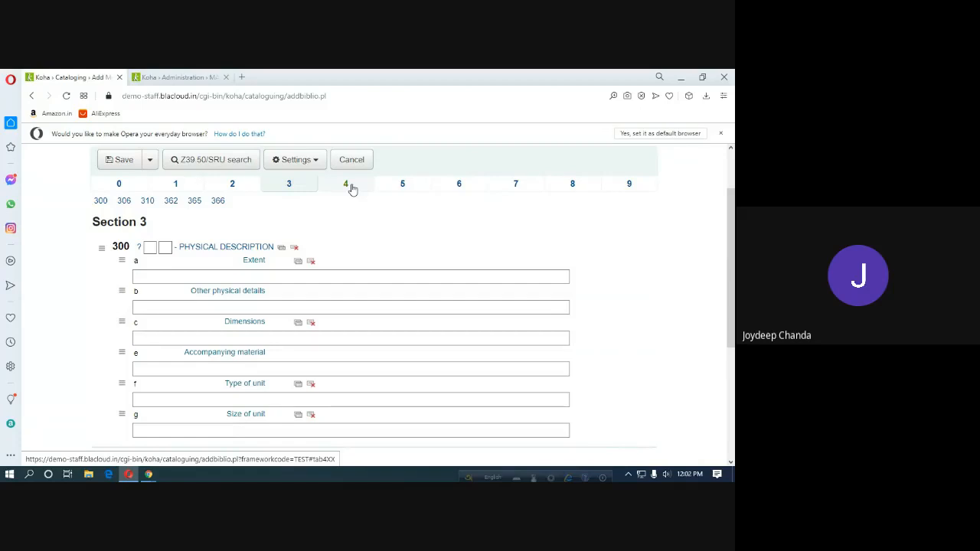
scroll(324, 215, up, 2)
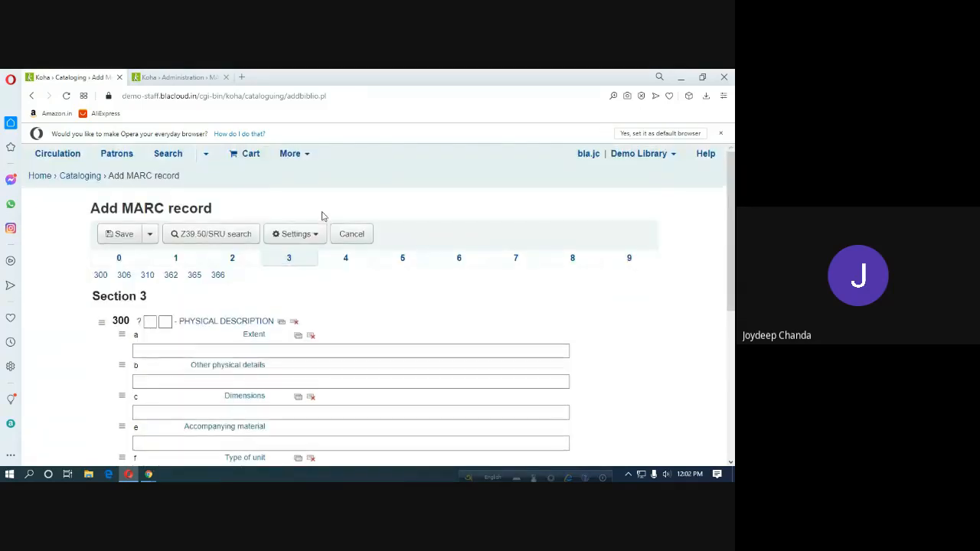
click(89, 177)
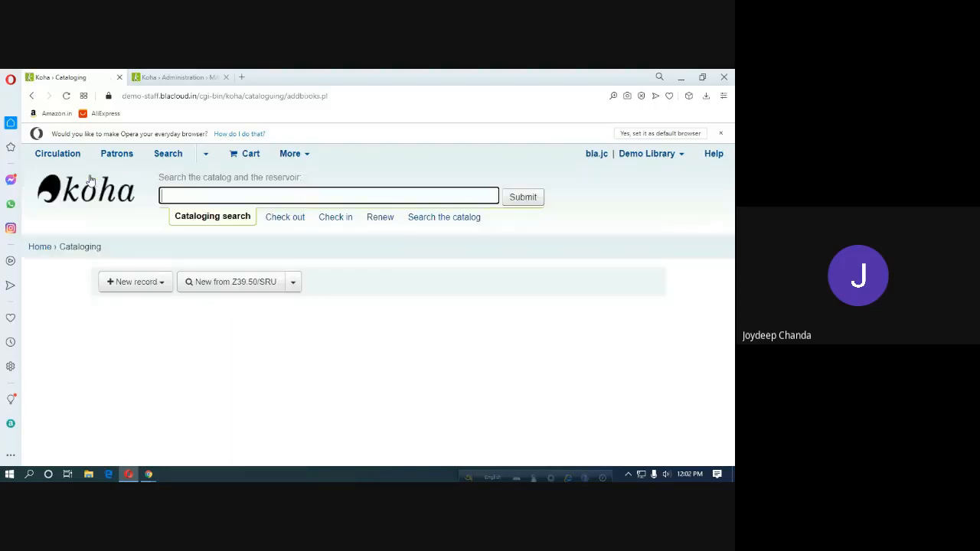
Start a new record with the Gurudas College Library Framework and scroll its fields.
click(153, 282)
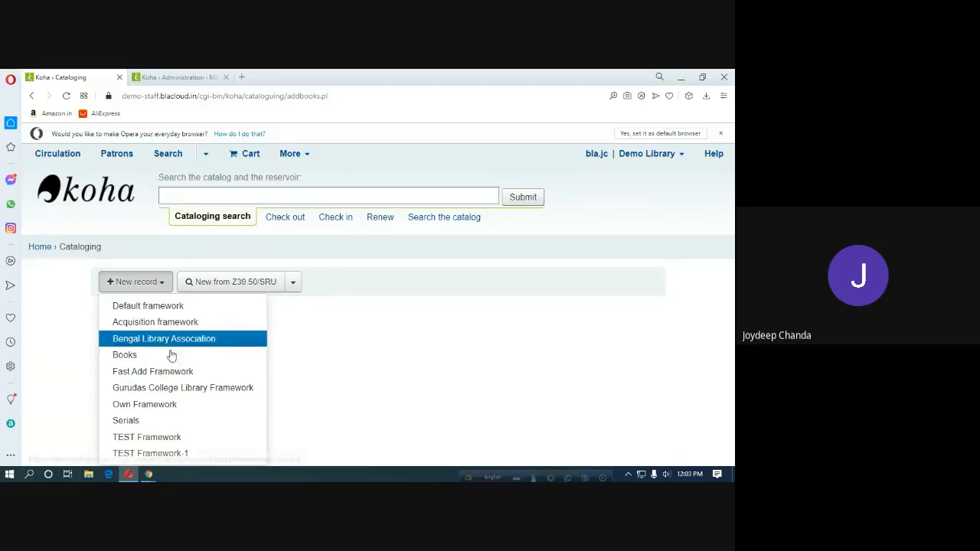
click(152, 389)
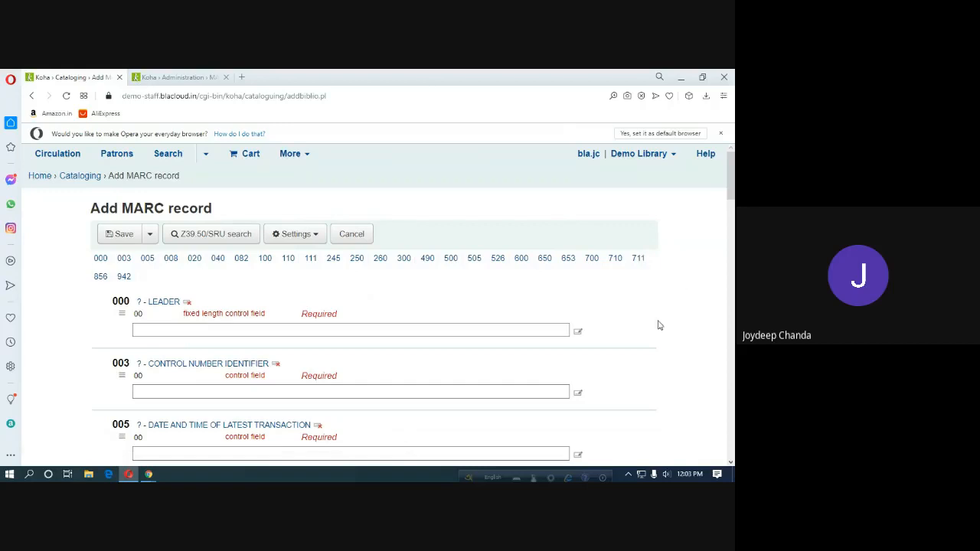
scroll(414, 301, down, 2)
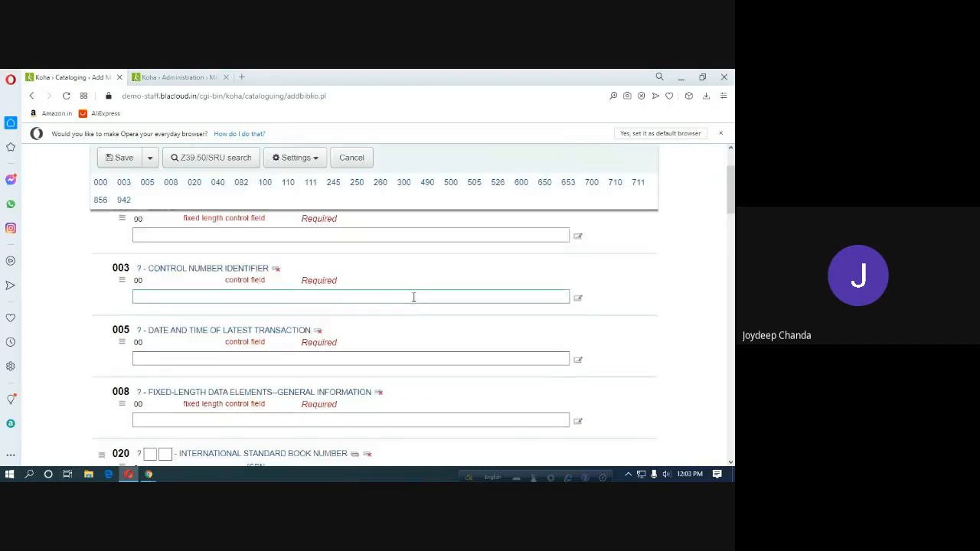
scroll(414, 301, down, 2)
scroll(413, 301, up, 5)
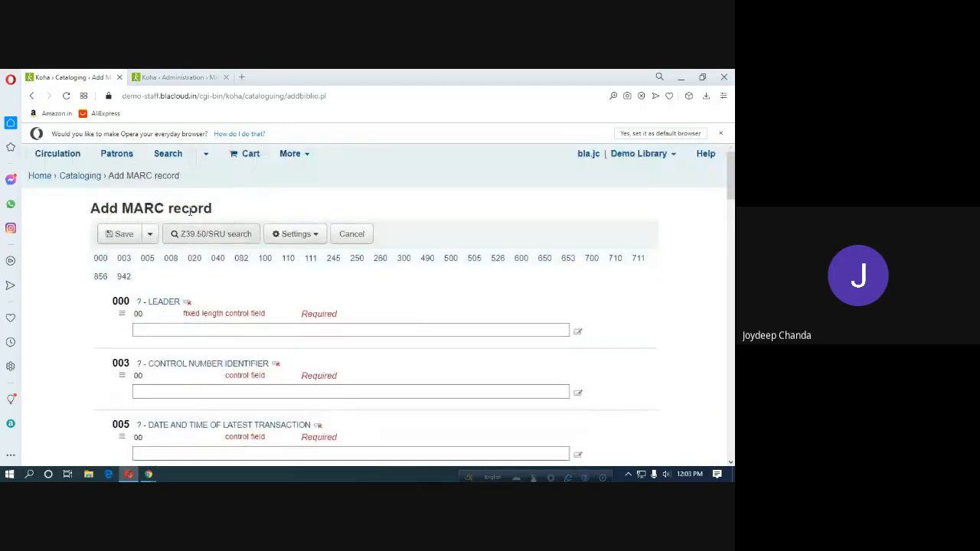
Return to Cataloging and start a new record with the TEST Framework instead.
click(81, 176)
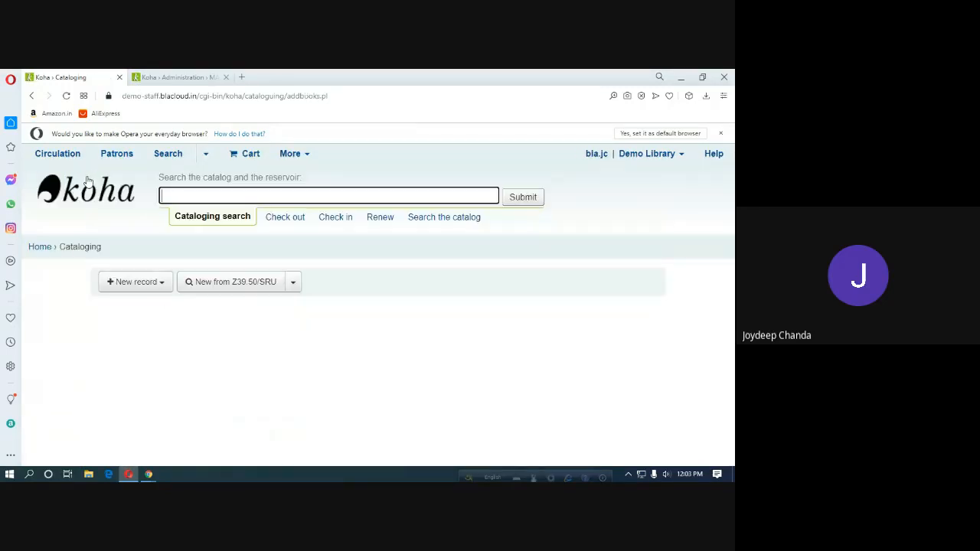
click(161, 283)
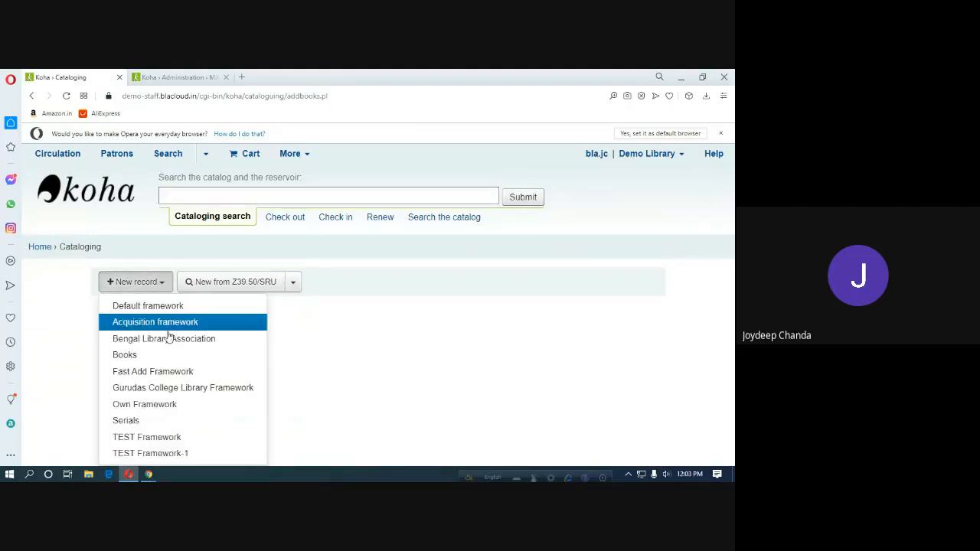
click(164, 438)
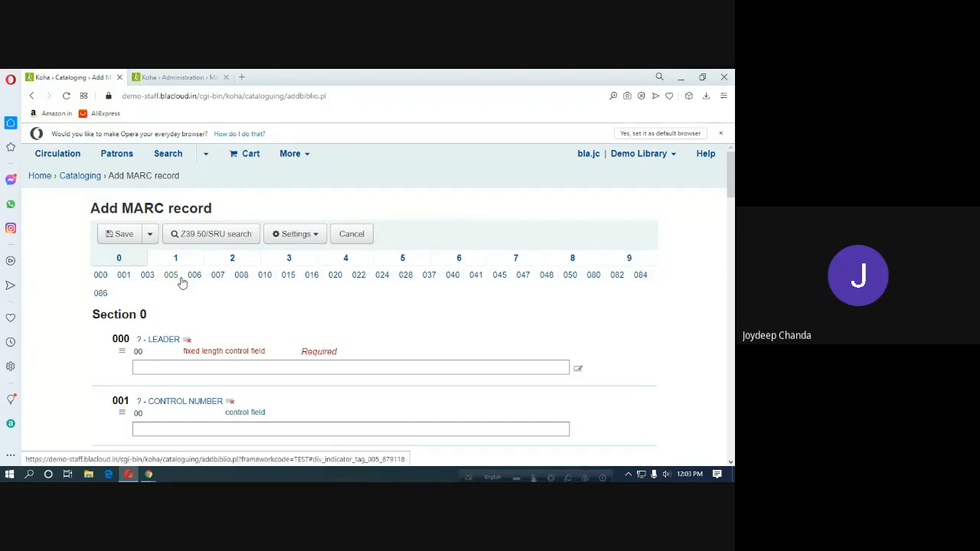
Compare the fields in sections 2 and 0, then return to tag 084's subfield structure page.
click(233, 258)
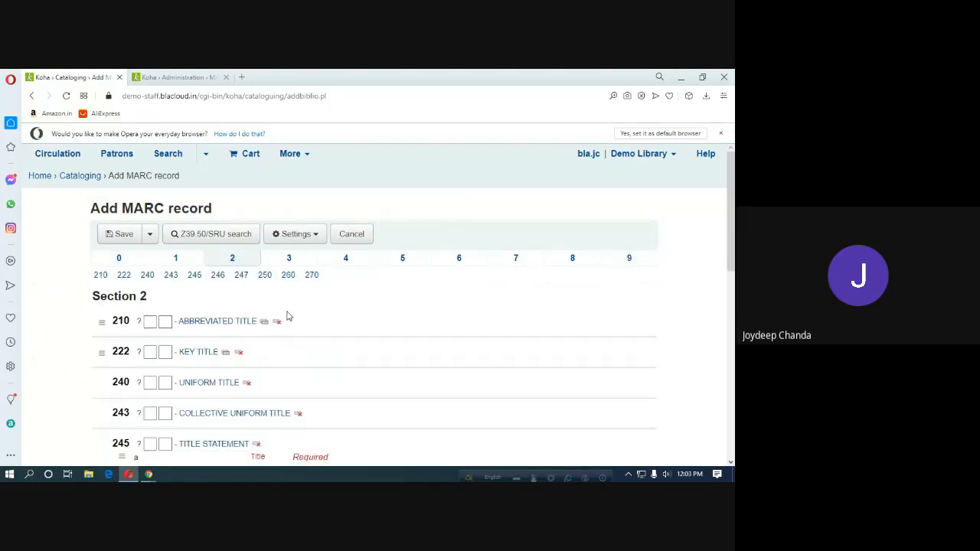
scroll(344, 349, down, 3)
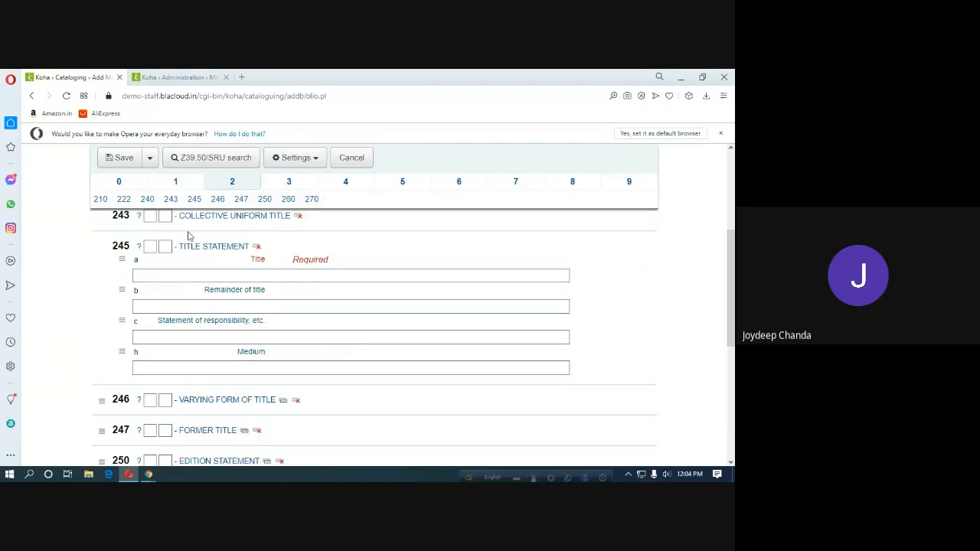
click(118, 184)
scroll(244, 423, down, 15)
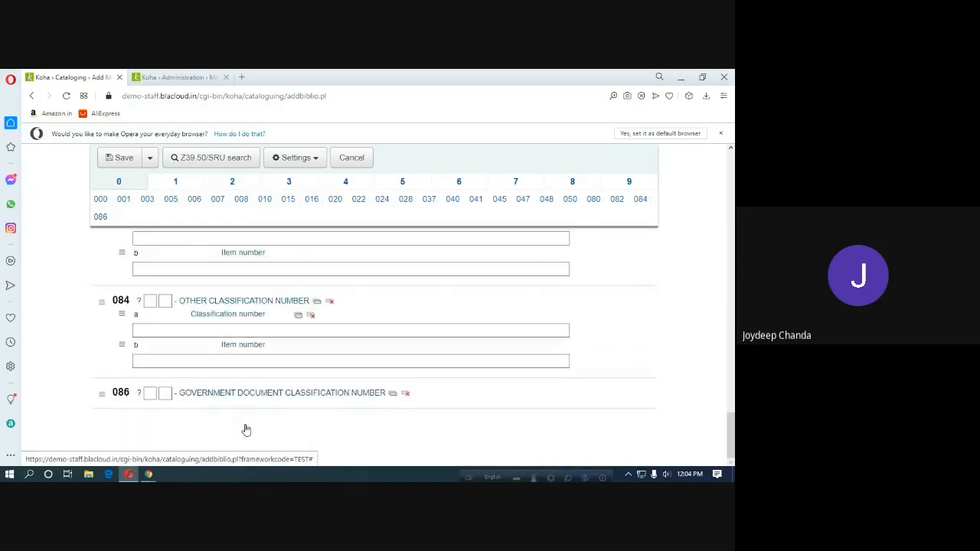
click(232, 181)
scroll(194, 337, up, 3)
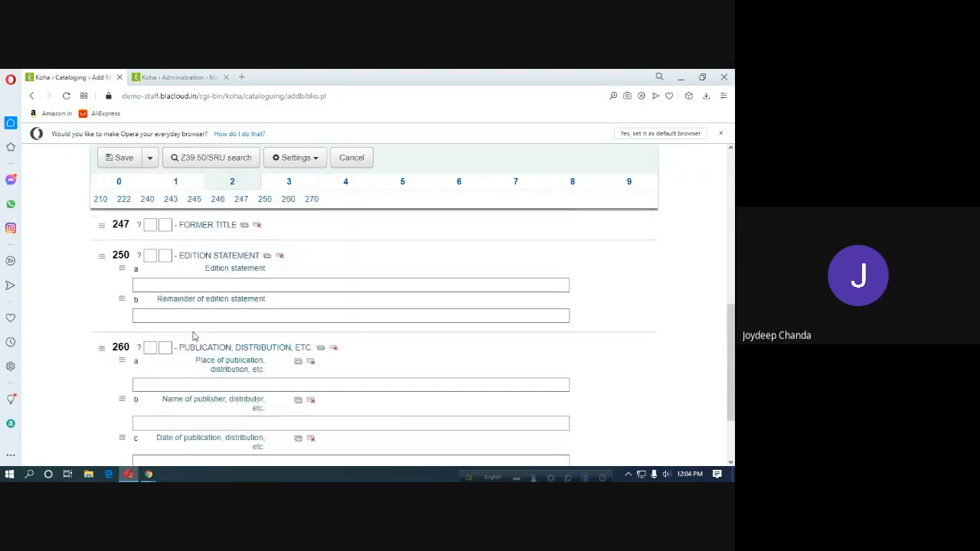
scroll(157, 310, up, 4)
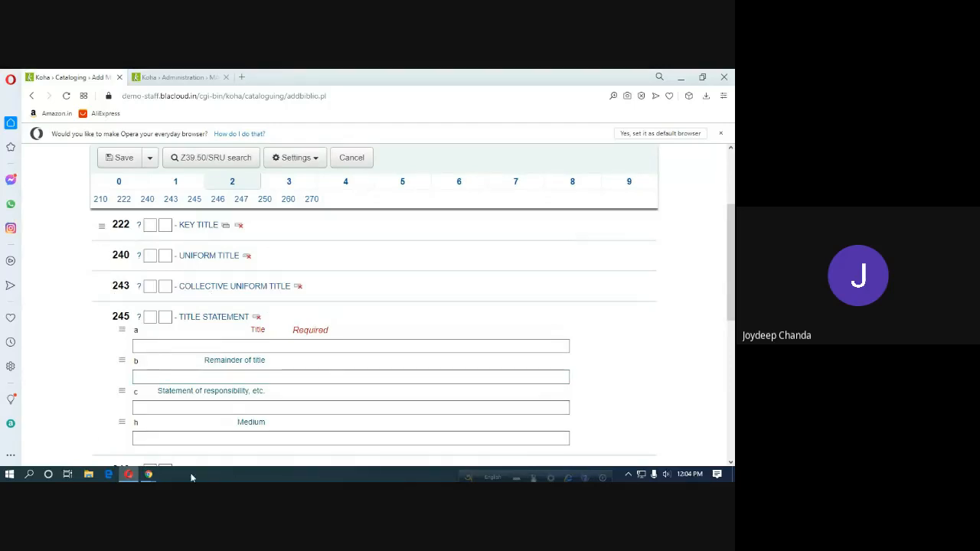
click(121, 184)
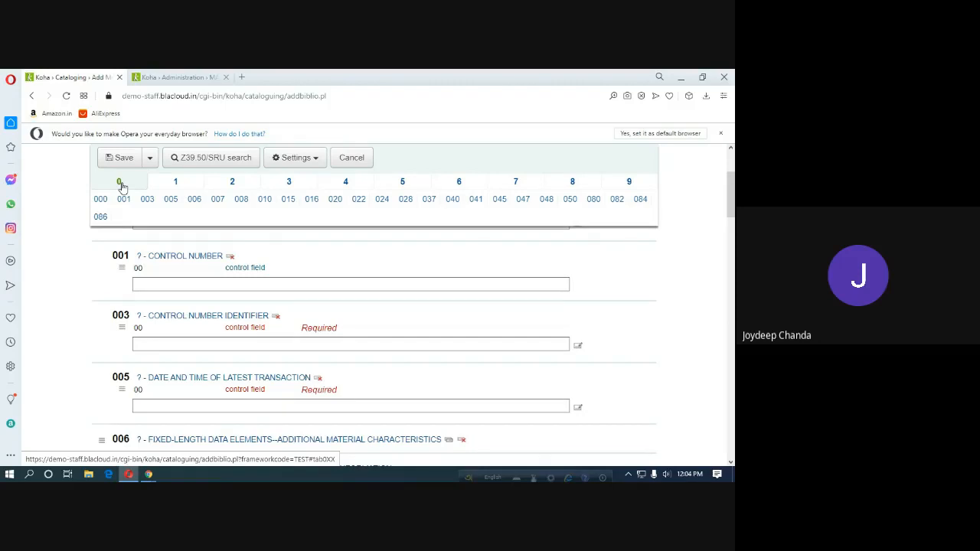
click(171, 79)
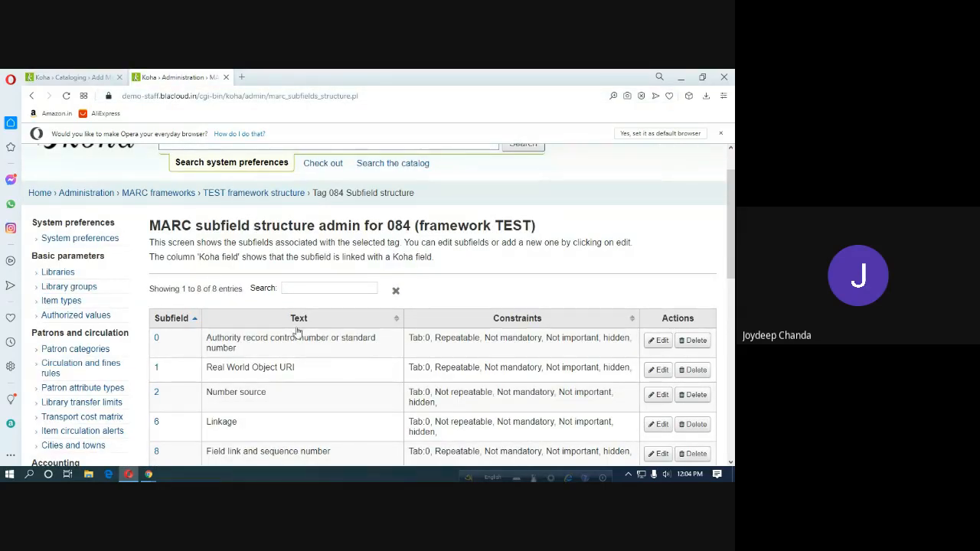
Go back to the TEST framework's tag list and search for tag 245.
scroll(295, 321, up, 1)
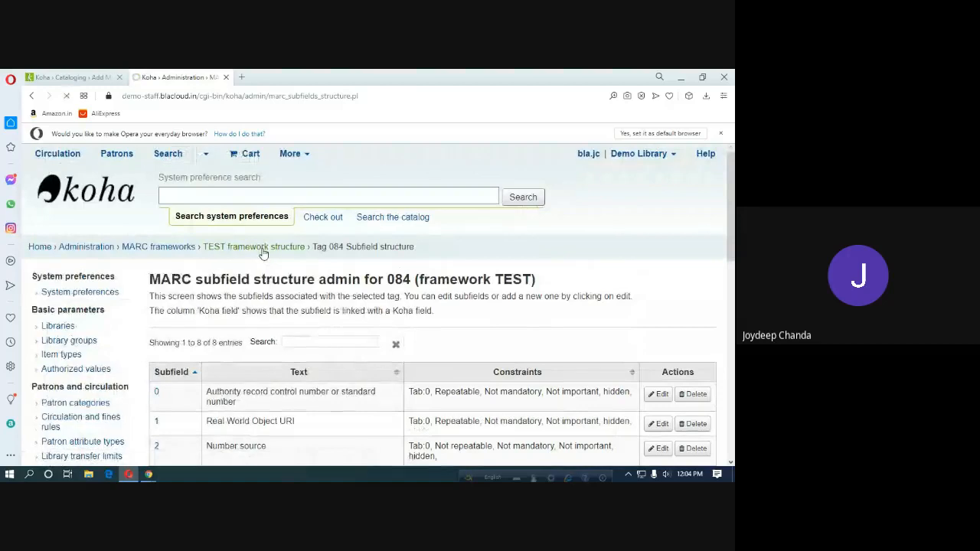
click(255, 253)
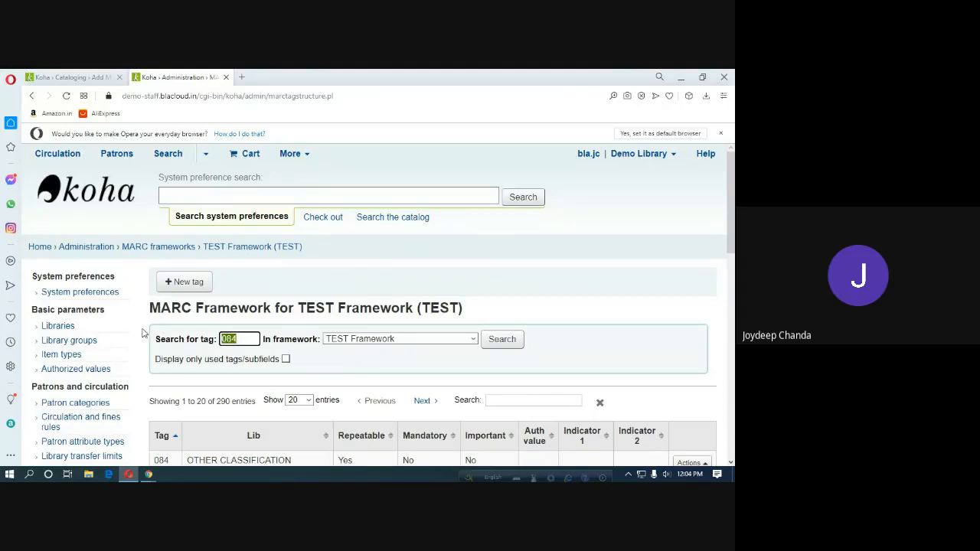
text(245)
key(Return)
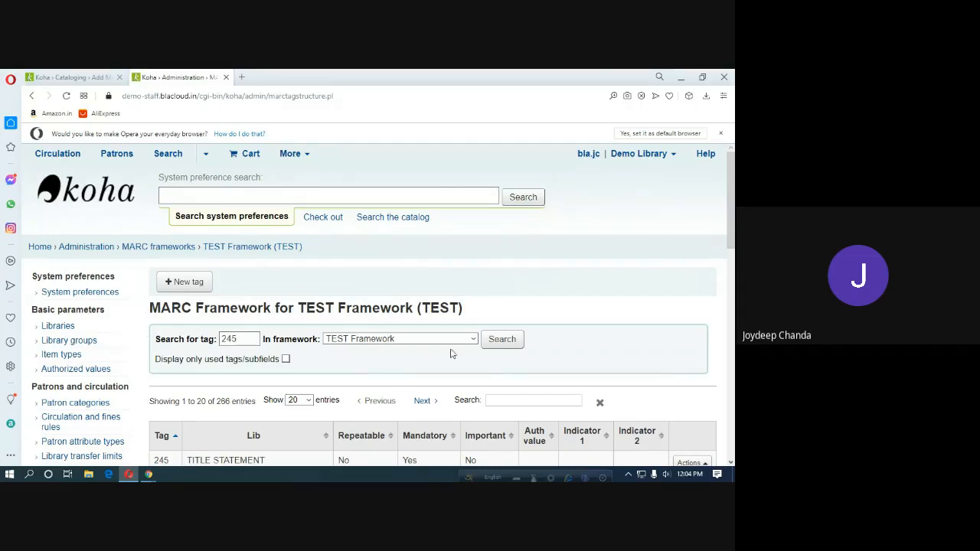
scroll(491, 369, down, 2)
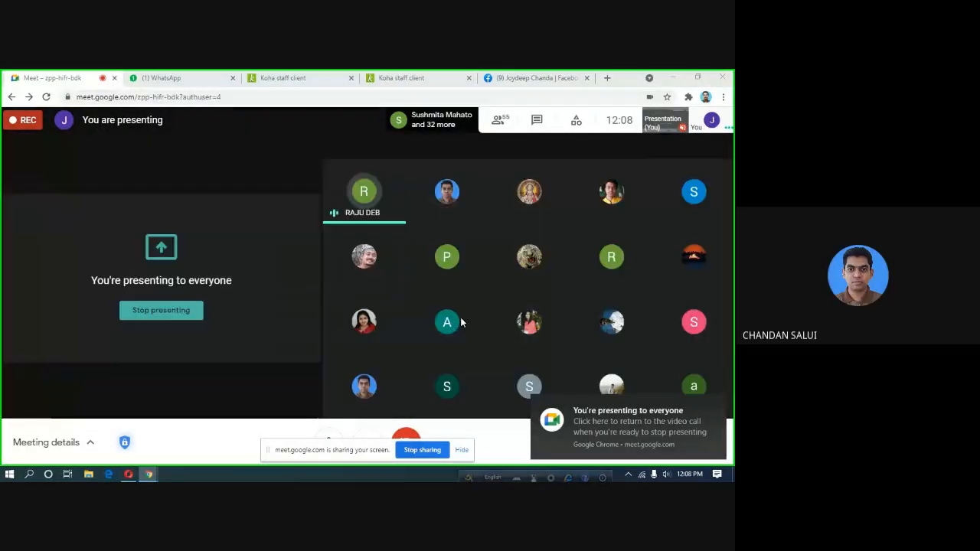
Bring back Koha's tag 245 constraints, dismiss the sharing notice, then unmute in the Meet call.
click(128, 474)
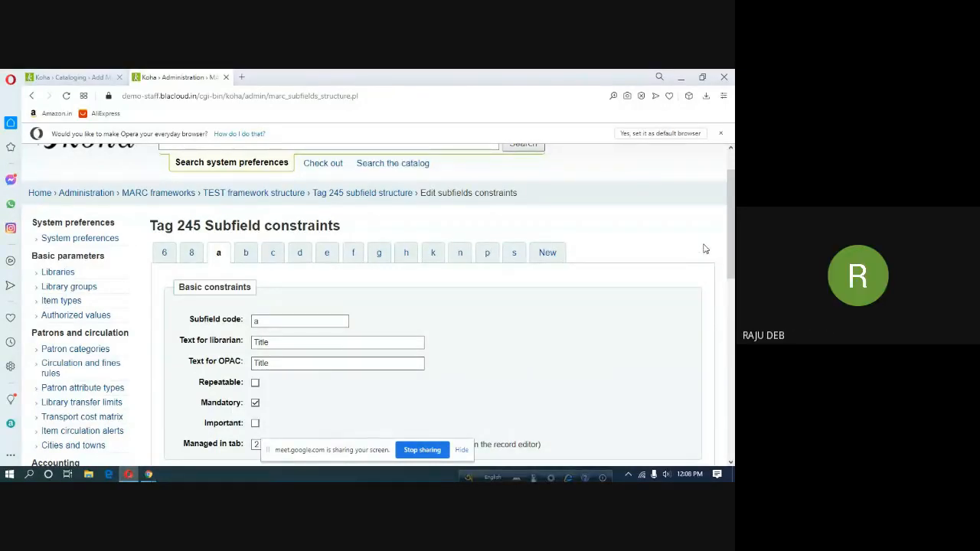
click(462, 451)
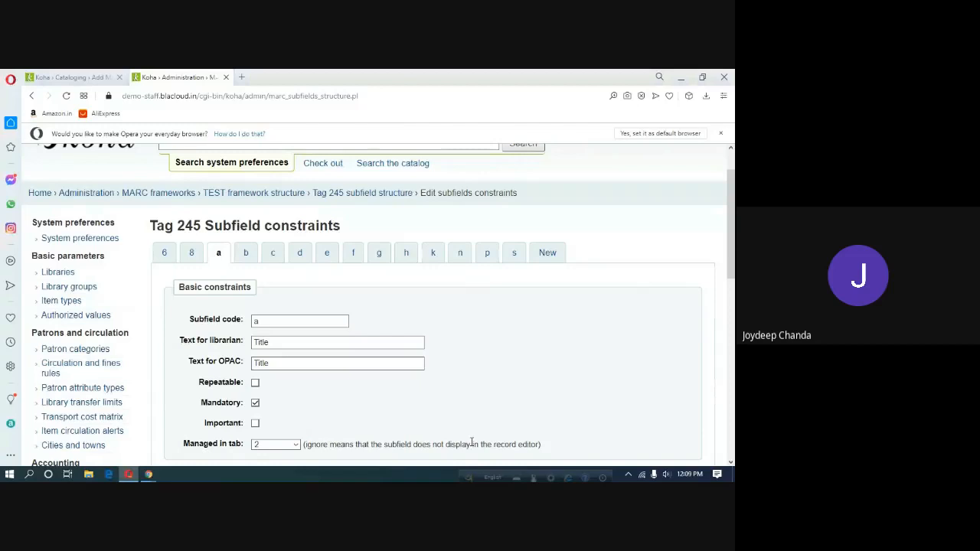
mouse_move(148, 477)
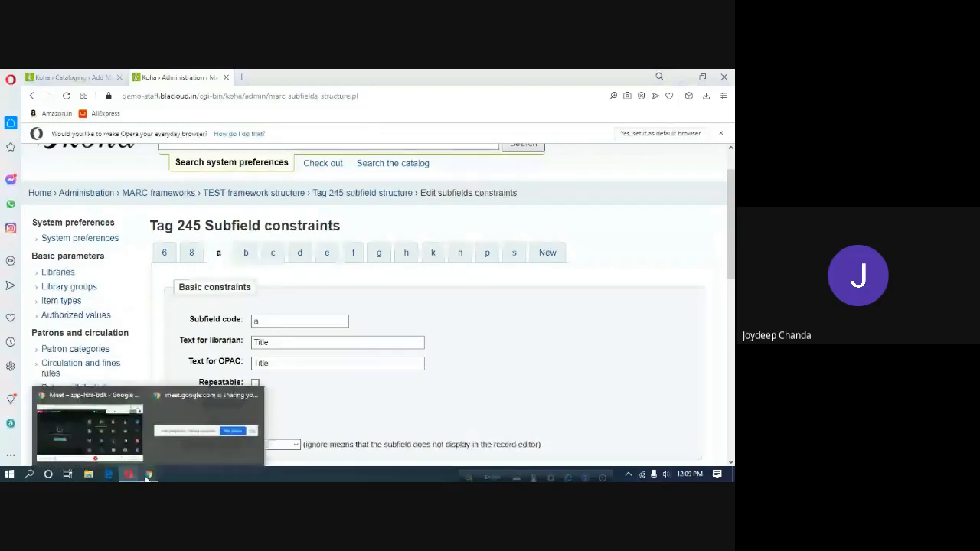
click(90, 426)
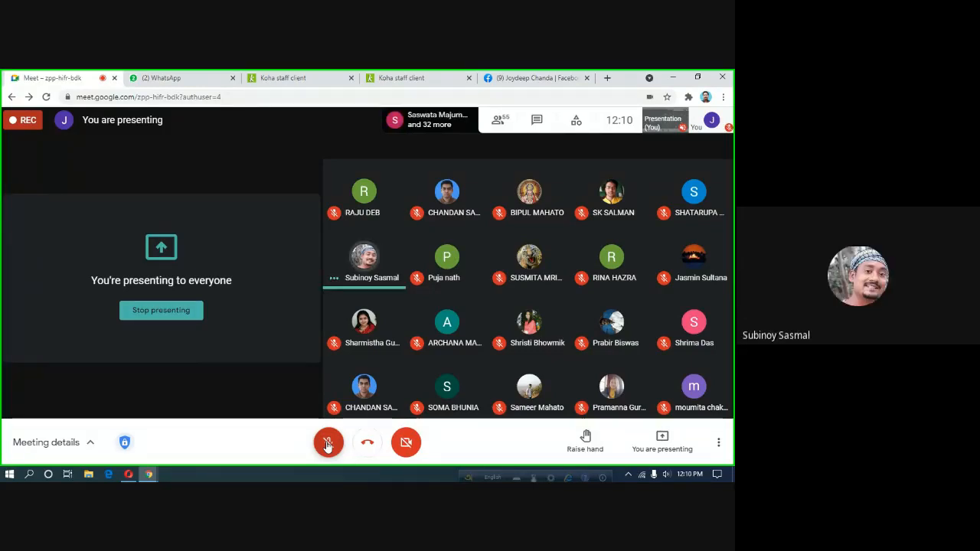
click(327, 443)
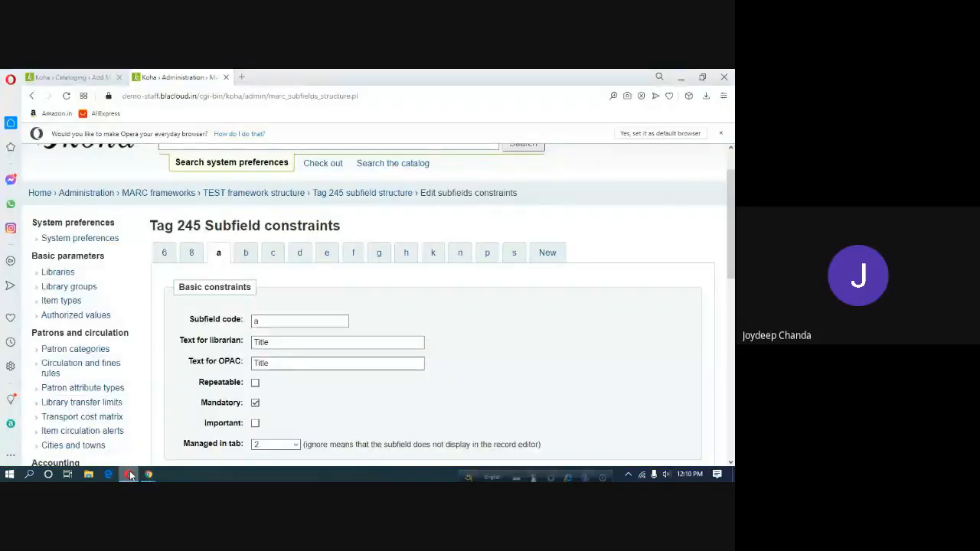
click(129, 474)
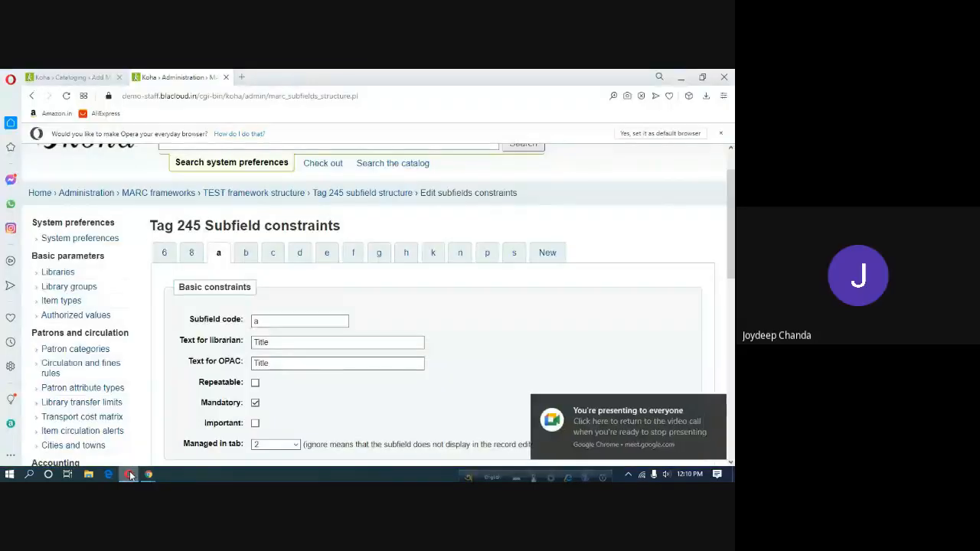
click(46, 78)
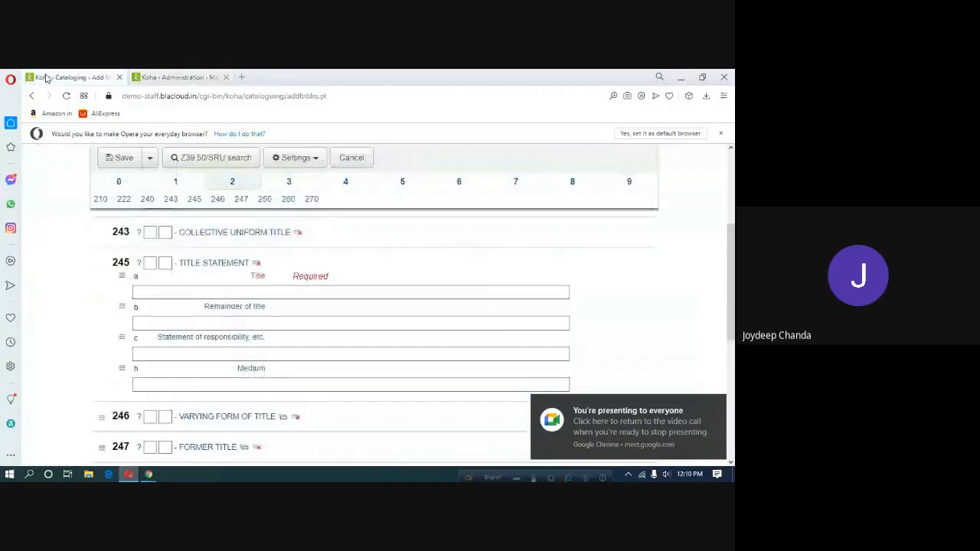
click(153, 282)
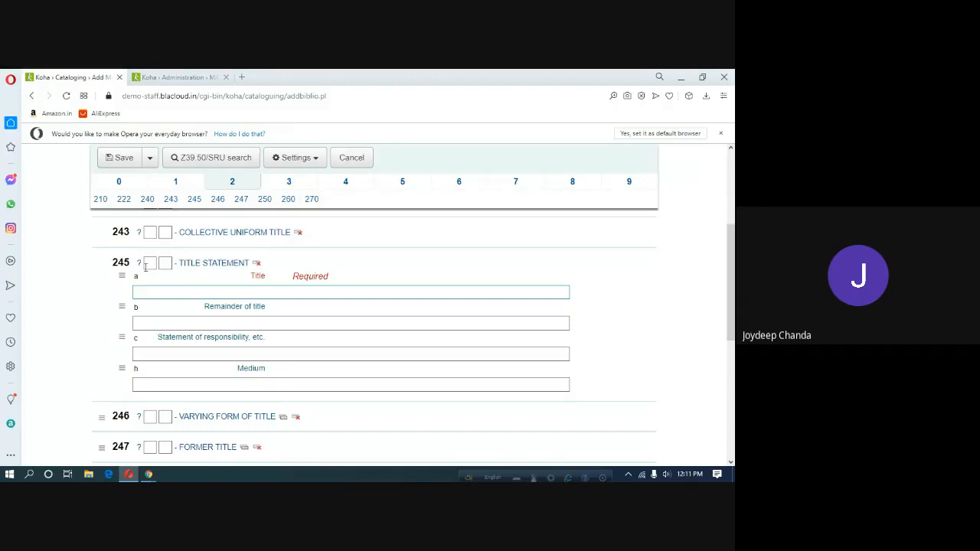
click(170, 80)
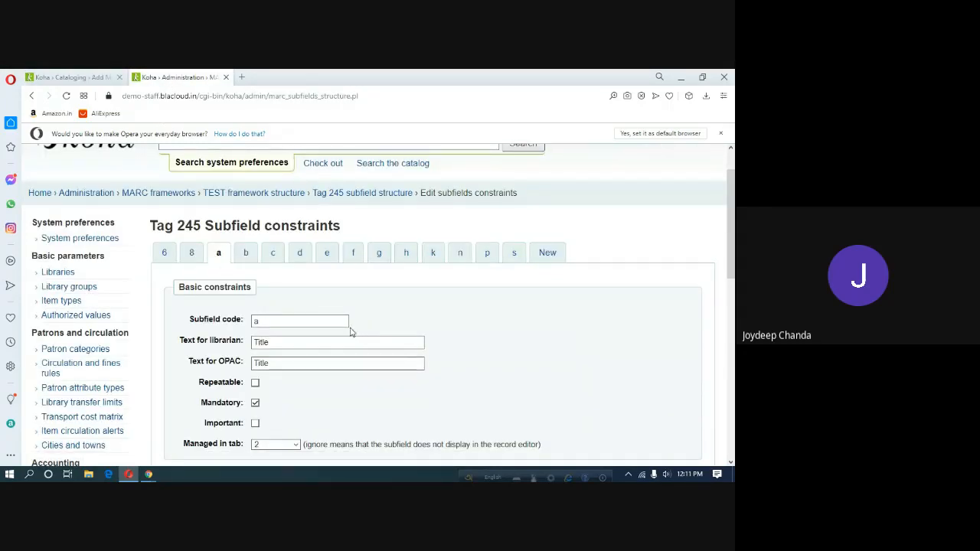
Move tag 245 subfield a (Title) into tab 0 and check the record form.
scroll(354, 333, down, 3)
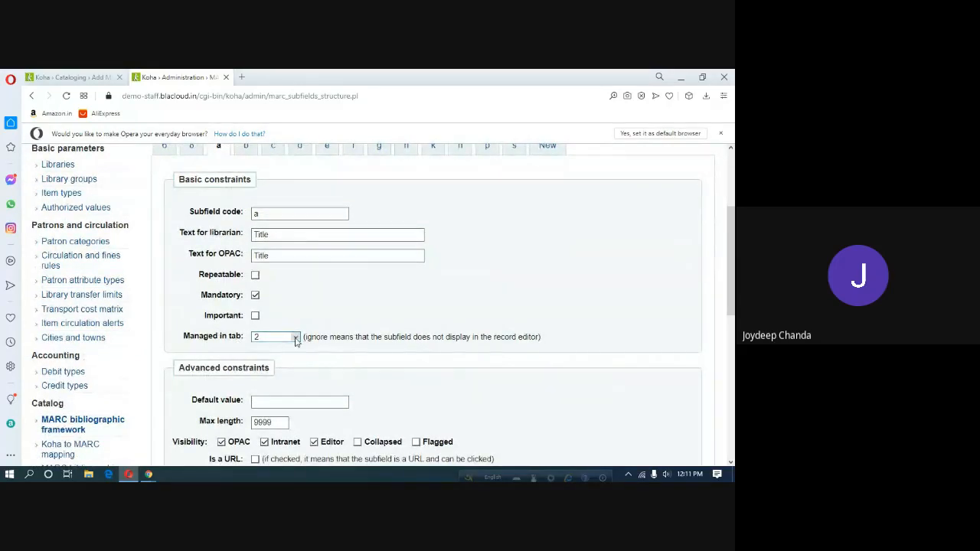
click(268, 338)
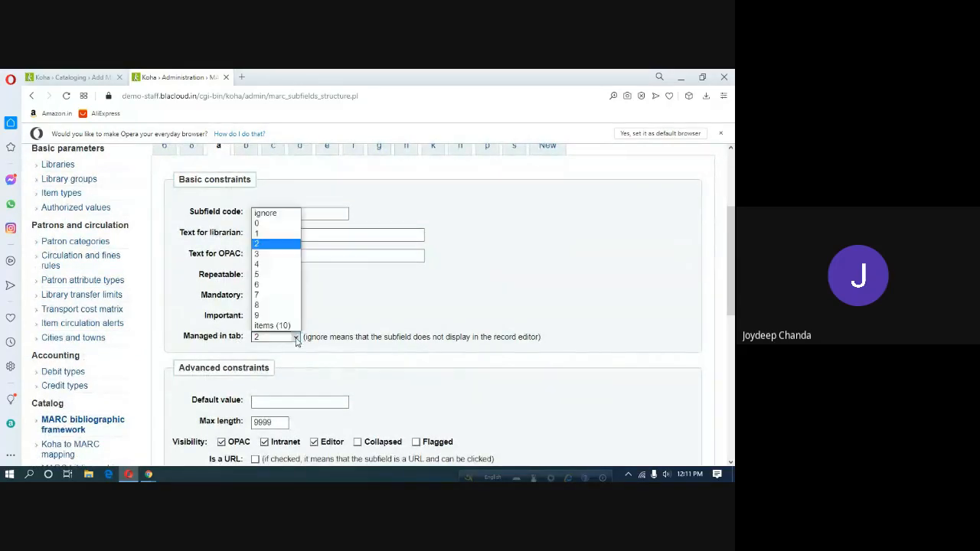
click(262, 224)
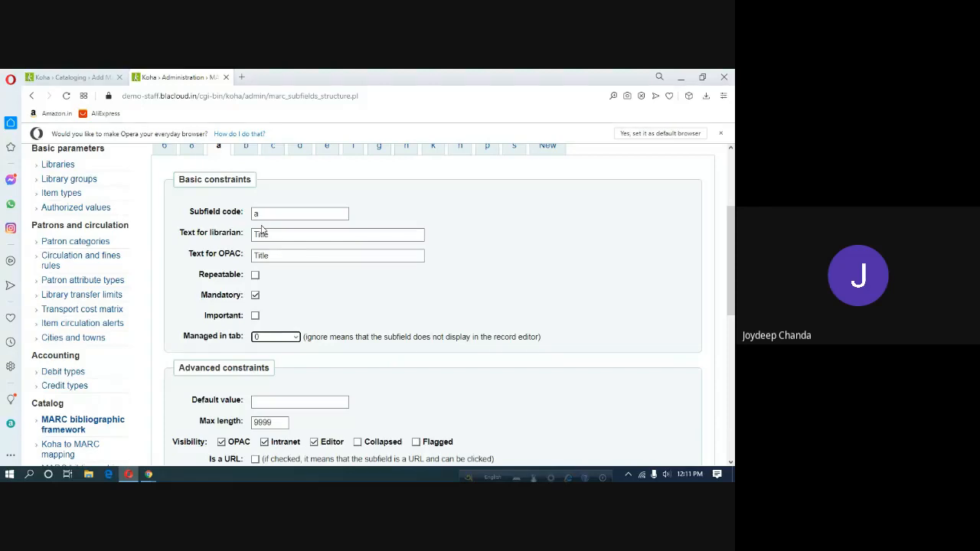
click(73, 77)
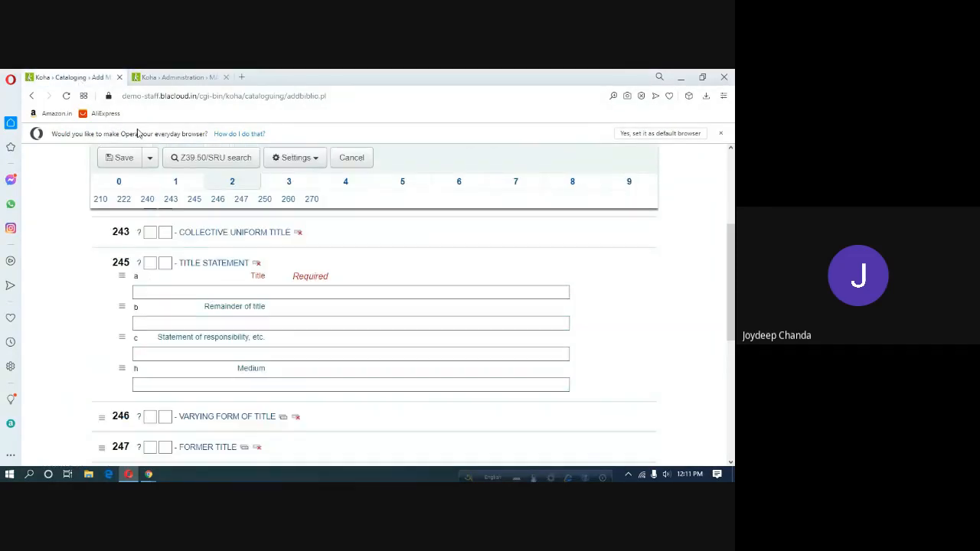
click(178, 78)
scroll(306, 248, up, 3)
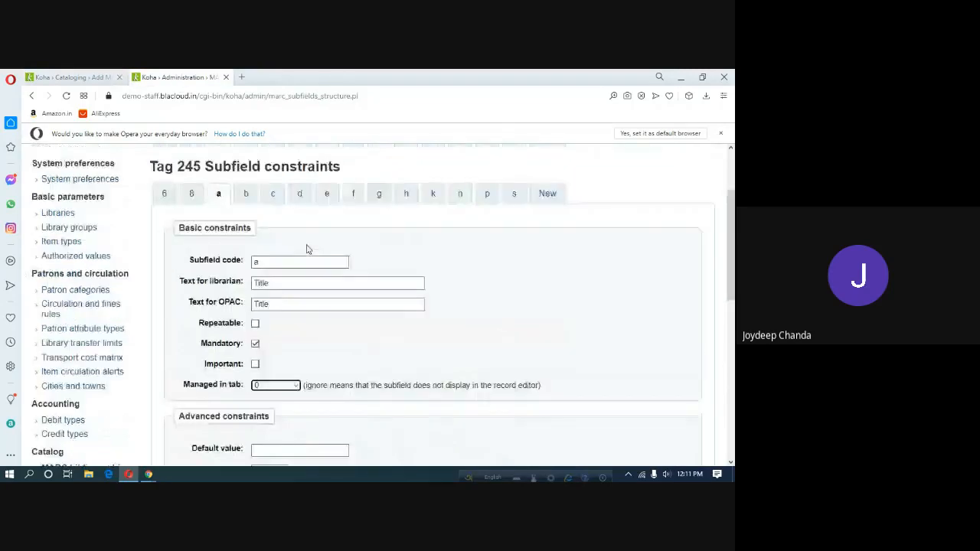
Move tag 245 subfields b and c into tab 0.
click(247, 251)
scroll(426, 320, down, 3)
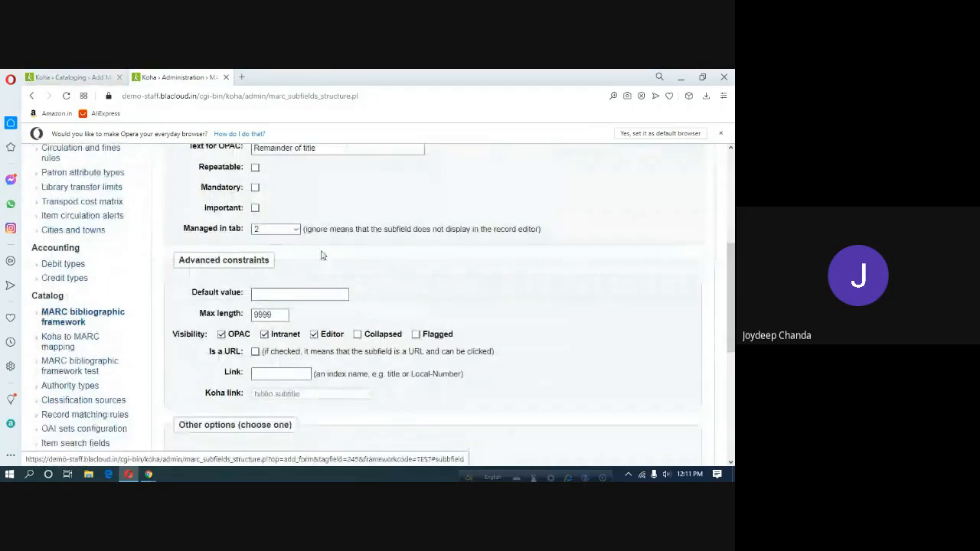
click(276, 229)
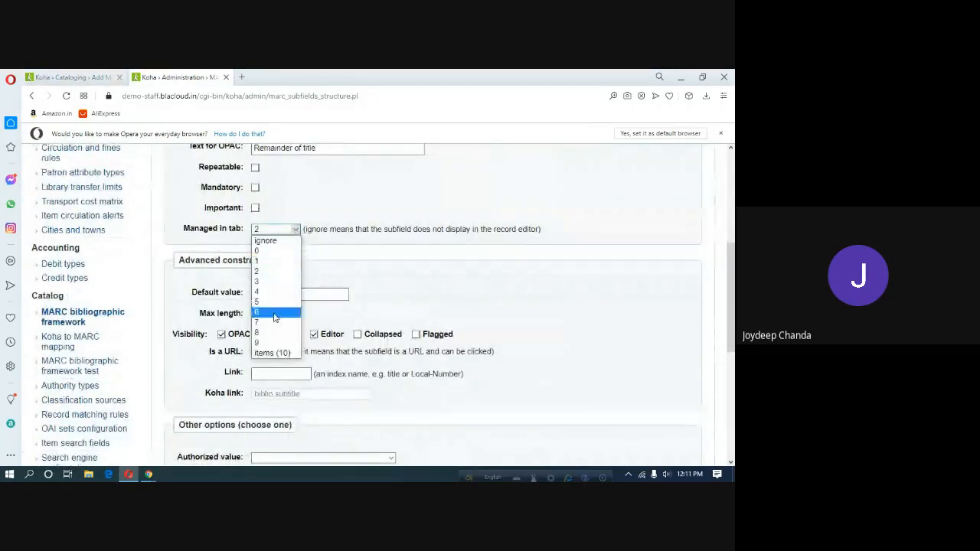
click(268, 251)
scroll(310, 241, up, 2)
scroll(309, 240, up, 2)
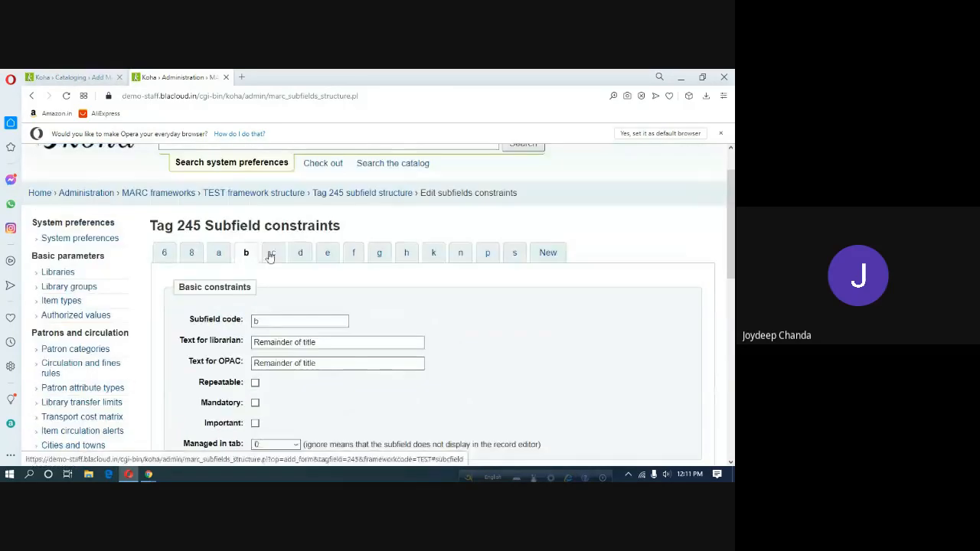
click(269, 253)
scroll(303, 370, down, 3)
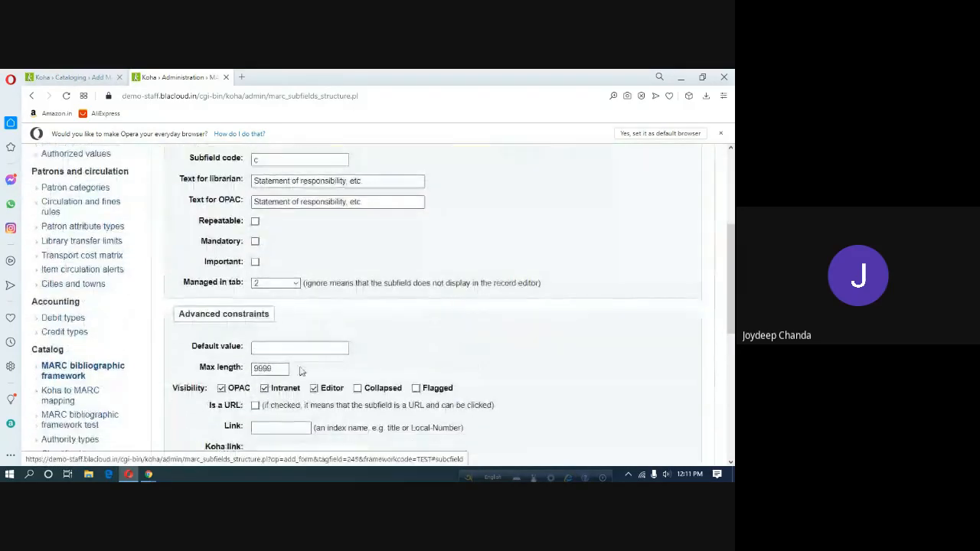
click(296, 282)
click(268, 305)
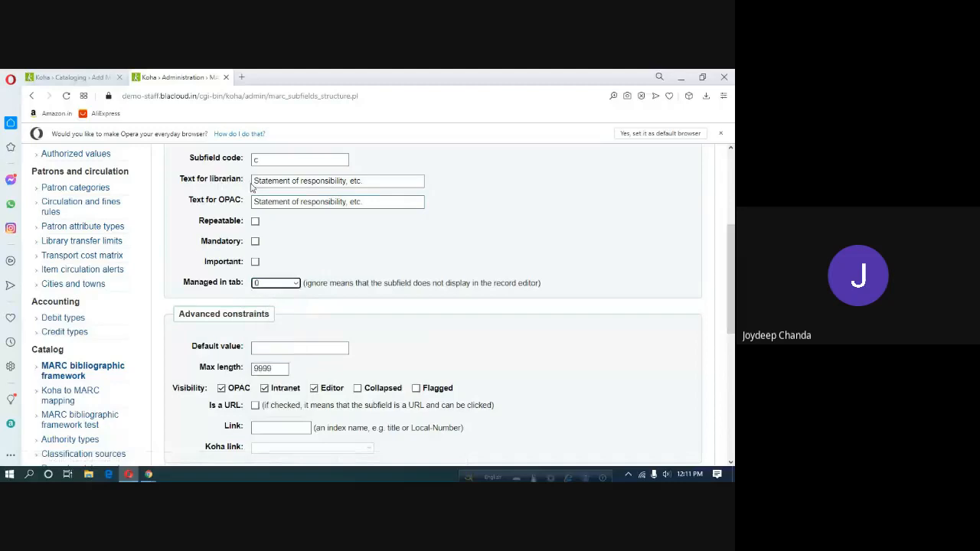
scroll(370, 243, up, 2)
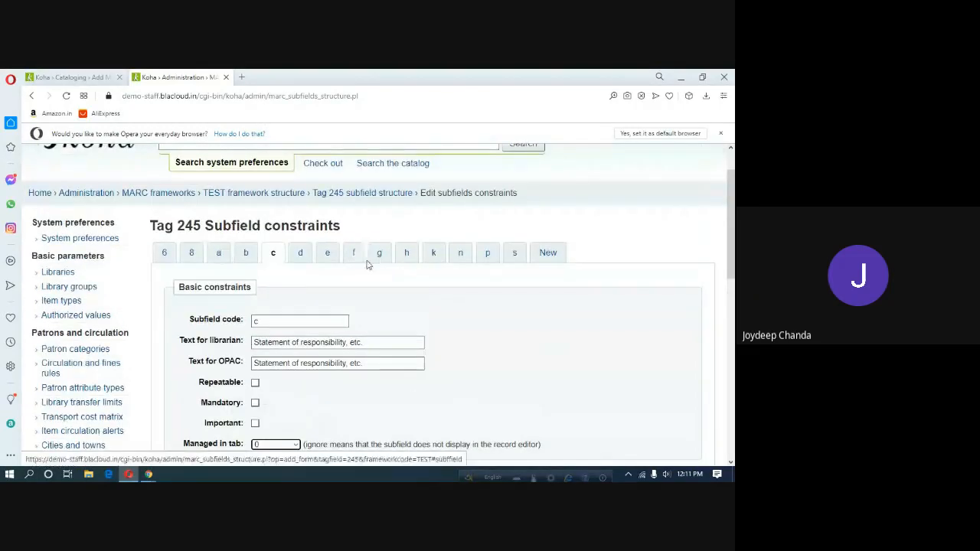
Put subfield h (Medium) into tab 0 and save the tag 245 constraints.
click(410, 256)
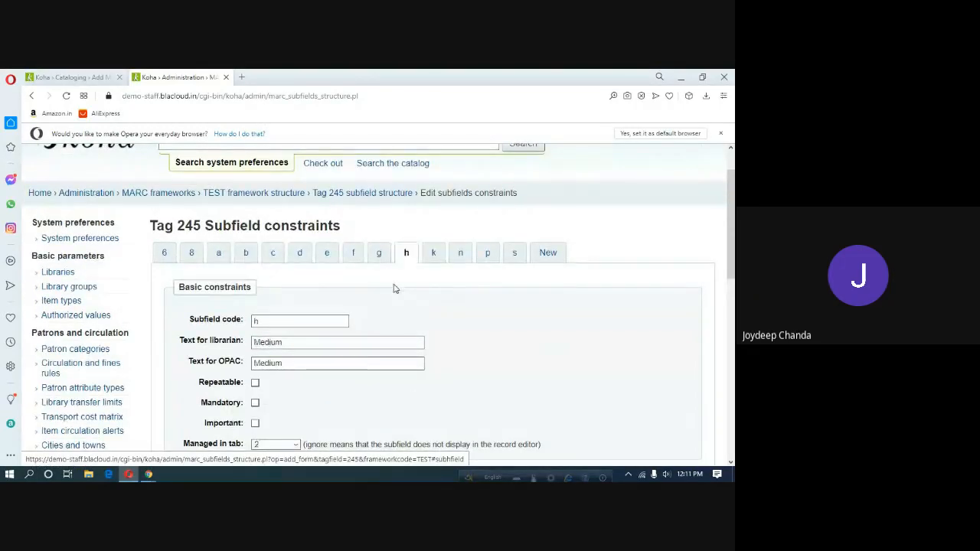
scroll(394, 288, down, 3)
click(262, 229)
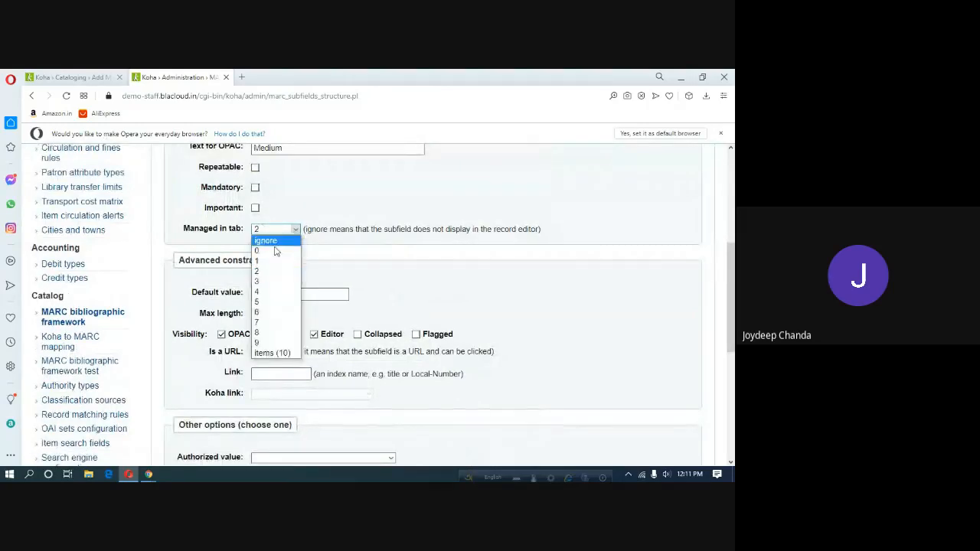
click(275, 252)
scroll(268, 329, down, 3)
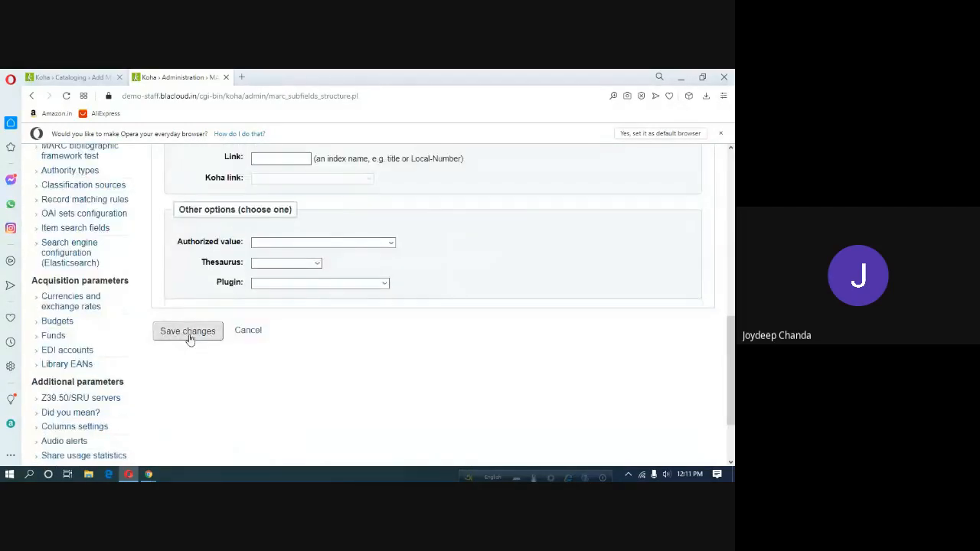
click(188, 334)
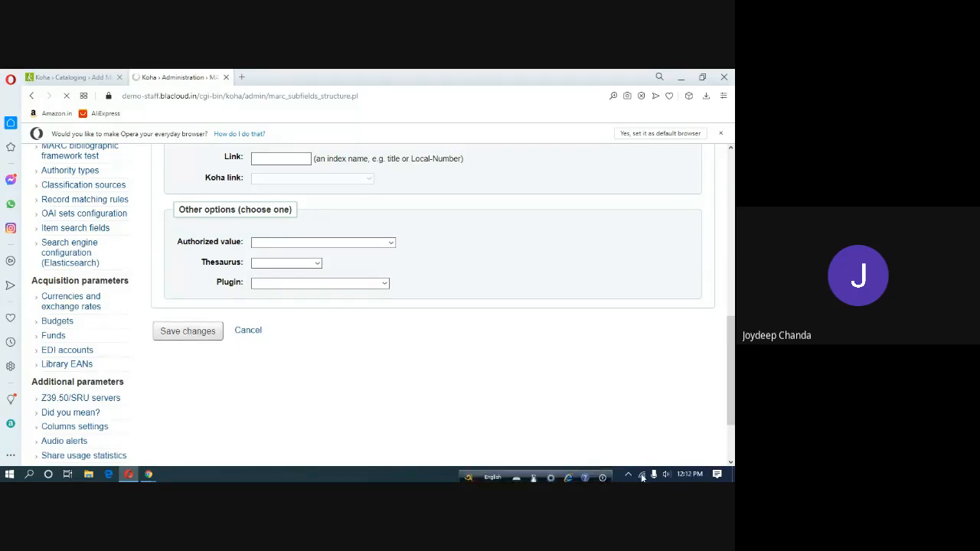
Wait while the save times out with a 'This site can't be reached' error.
mouse_move(643, 478)
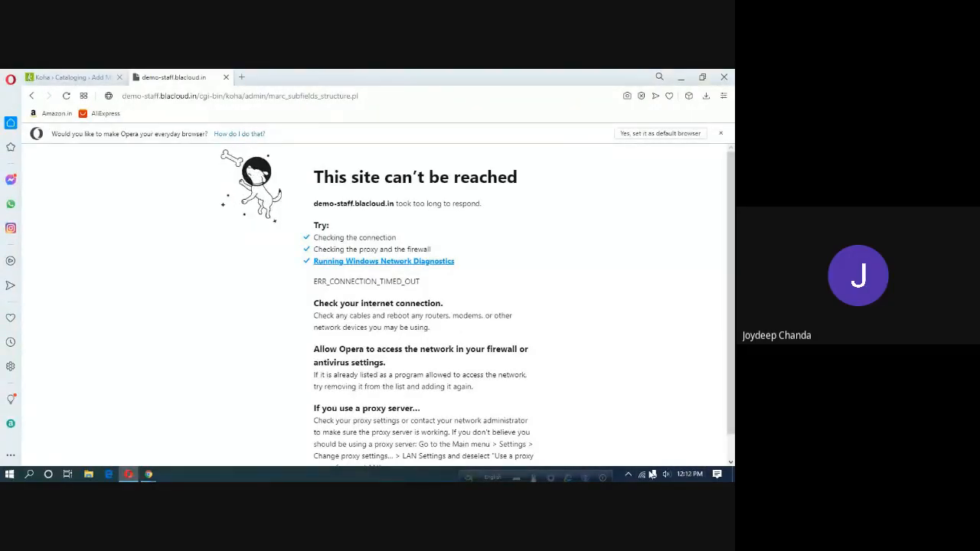
Check the Wi-Fi connection and bring the Google Meet call forward.
click(645, 475)
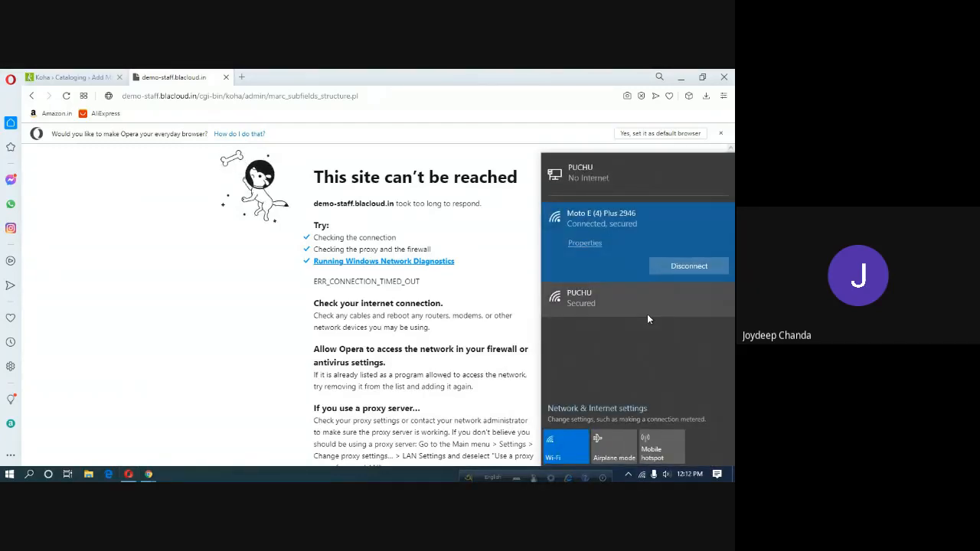
click(66, 97)
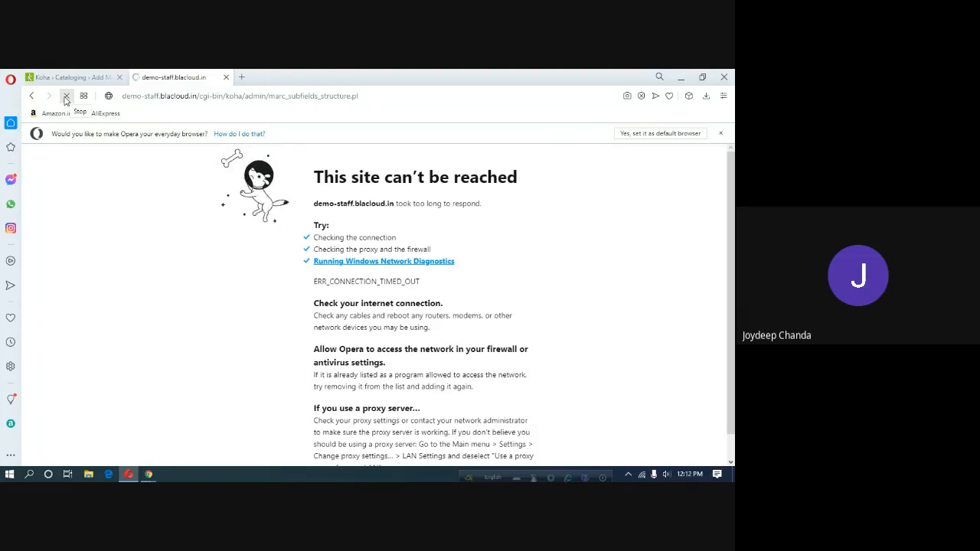
mouse_move(150, 474)
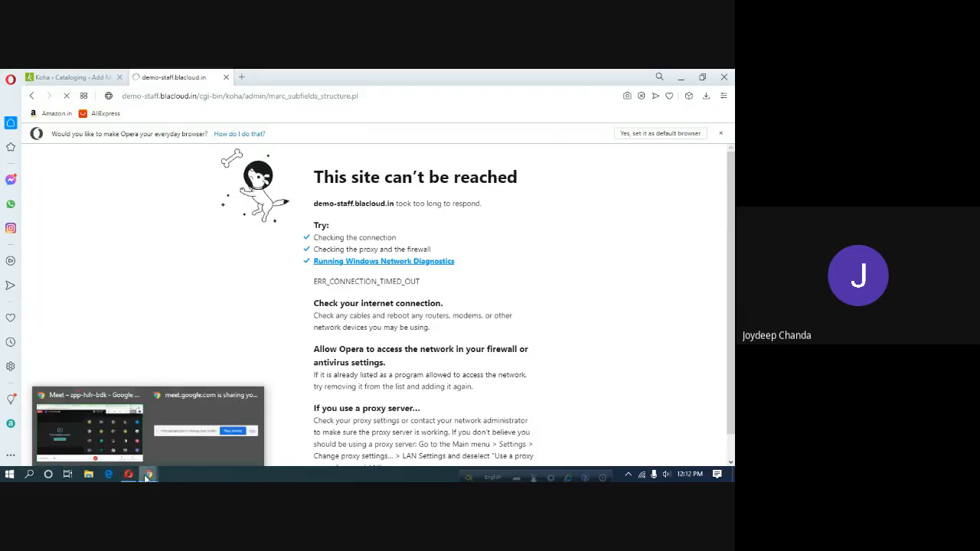
click(109, 438)
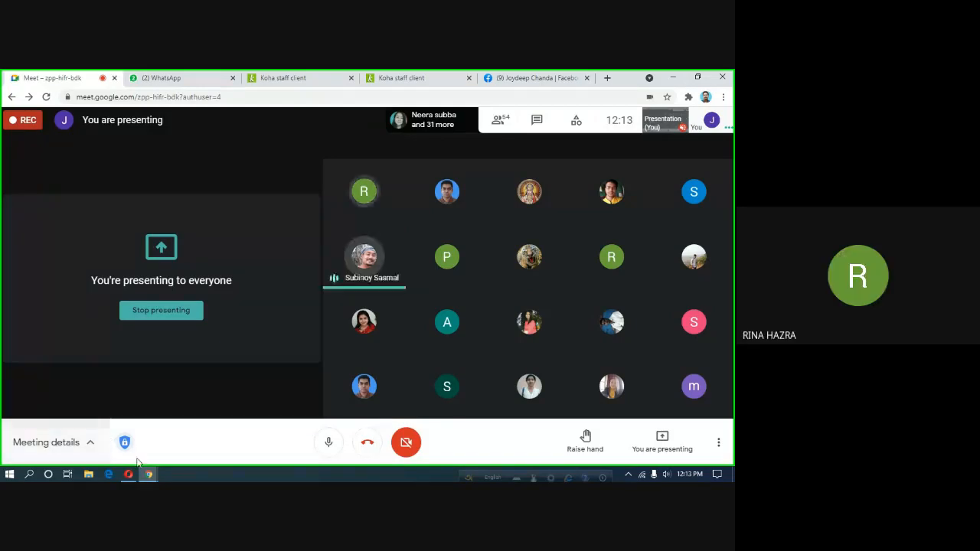
Return to Opera and reload the unreachable Koha subfield page twice.
mouse_move(128, 475)
click(131, 414)
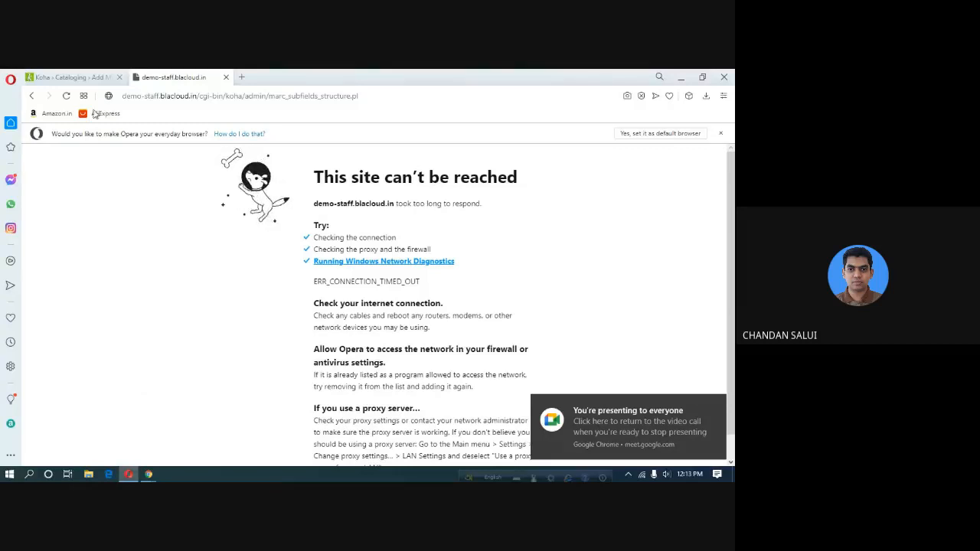
click(66, 97)
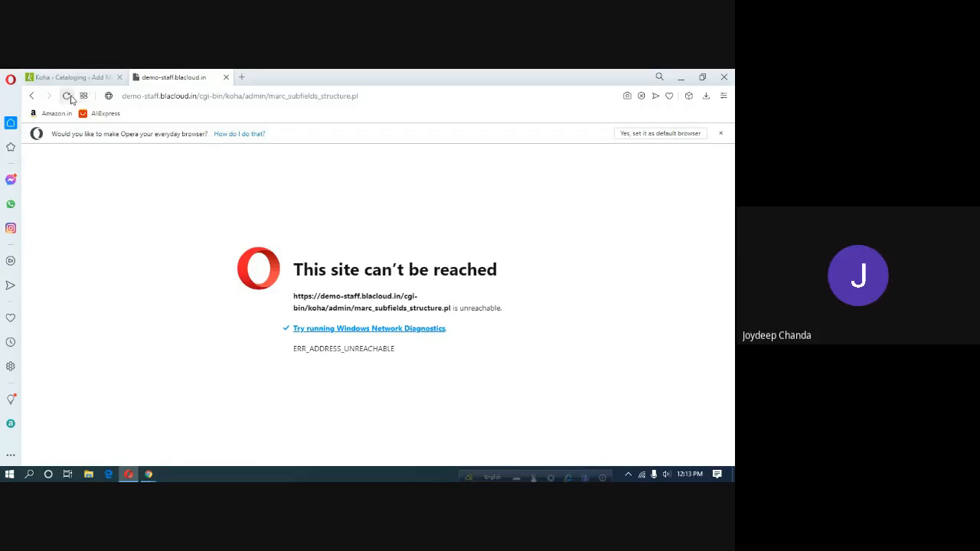
click(68, 96)
Switch to Google Meet and admit the waiting participant.
mouse_move(149, 474)
click(121, 442)
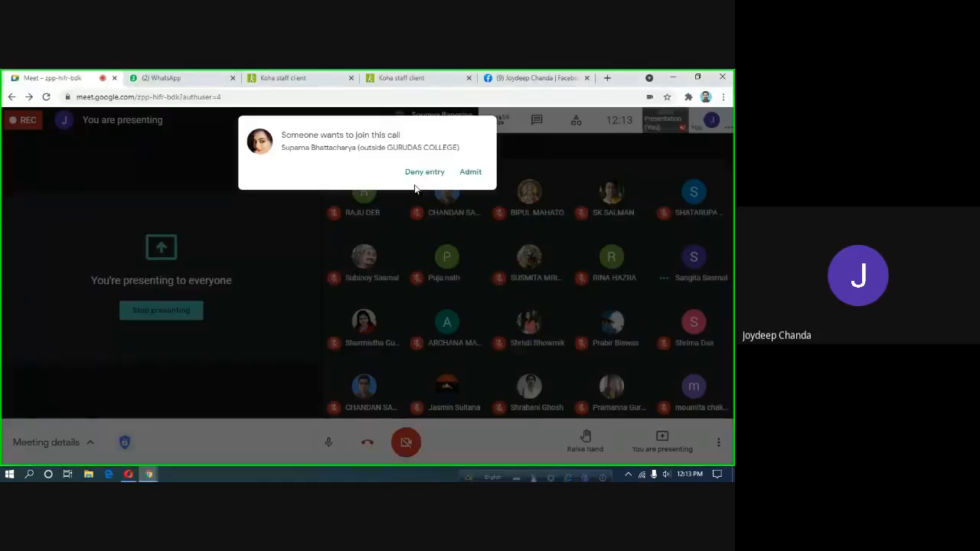
click(470, 173)
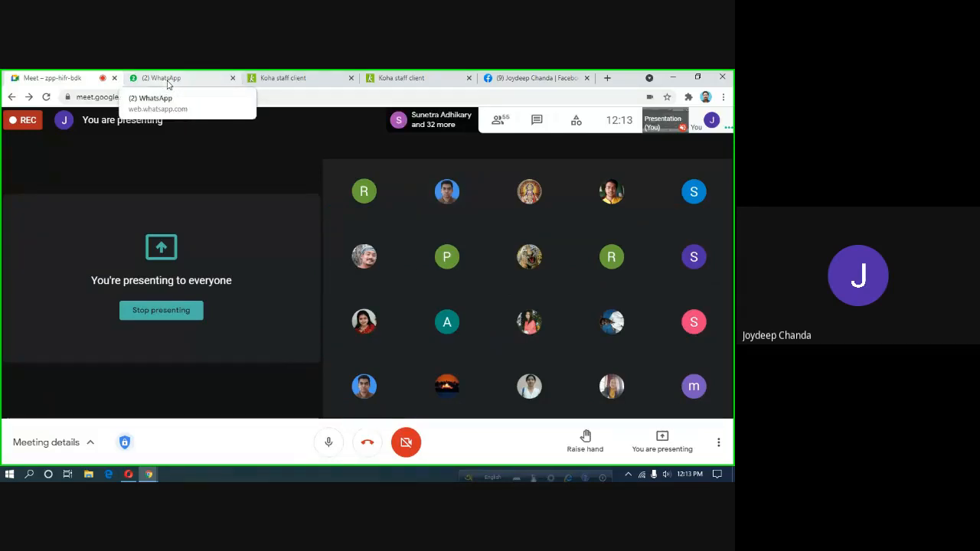
Reload the Koha home page in Chrome, then return to the Add MARC record form in Opera.
click(406, 78)
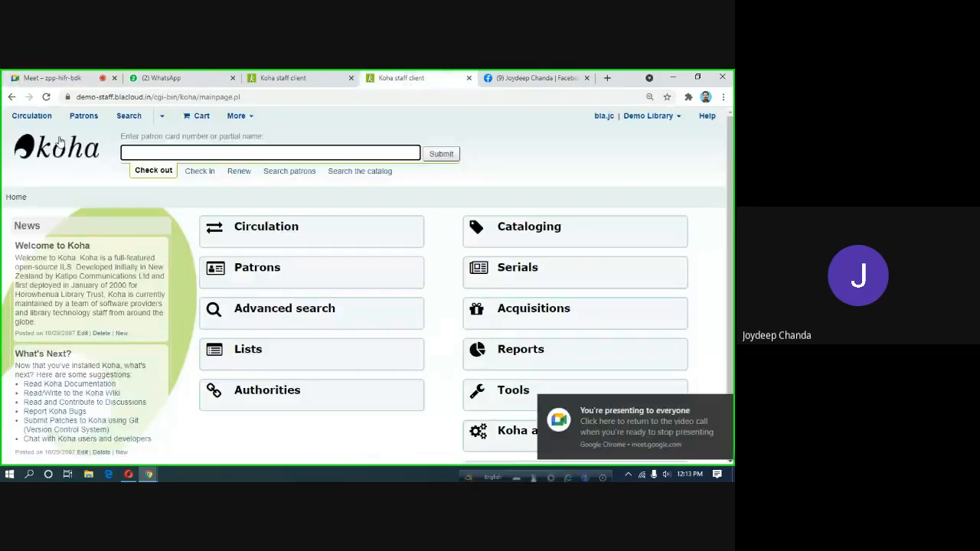
click(46, 97)
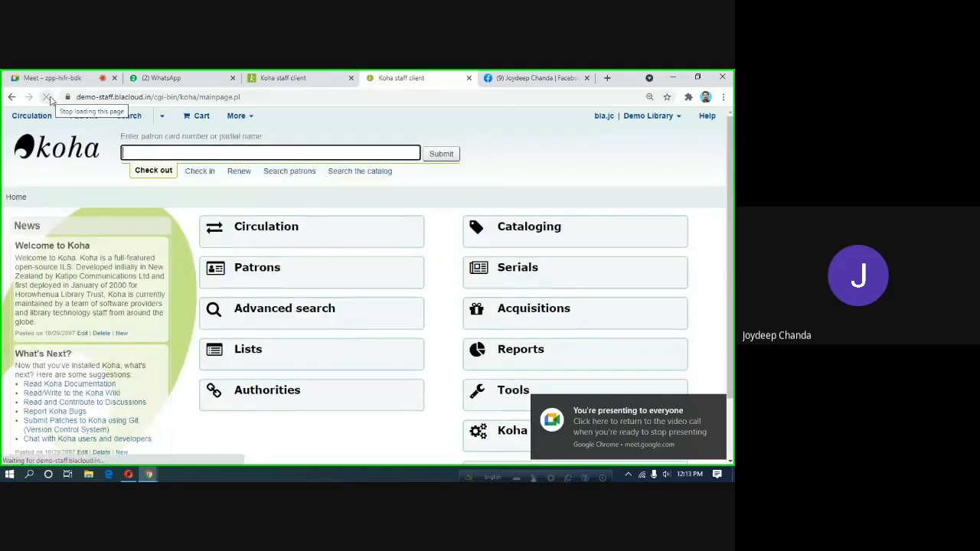
click(125, 475)
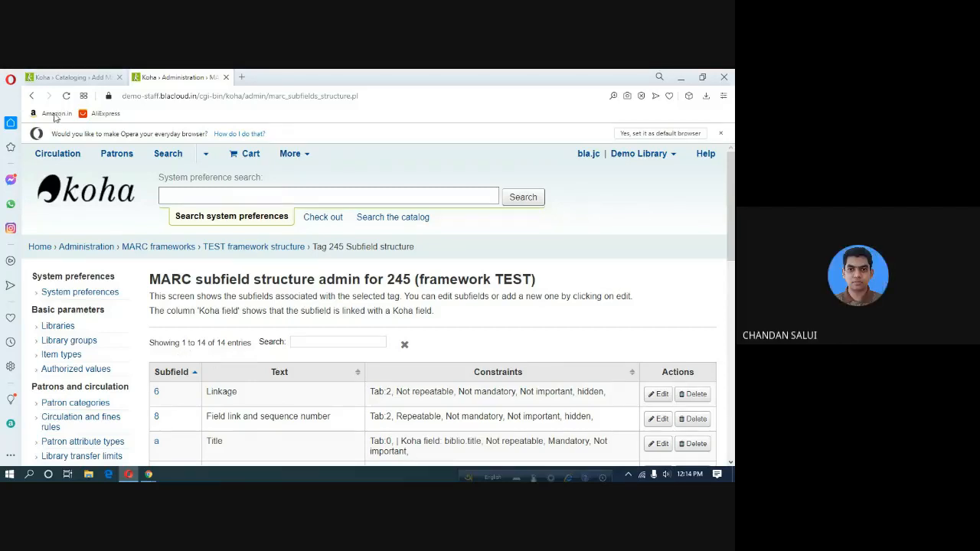
click(69, 78)
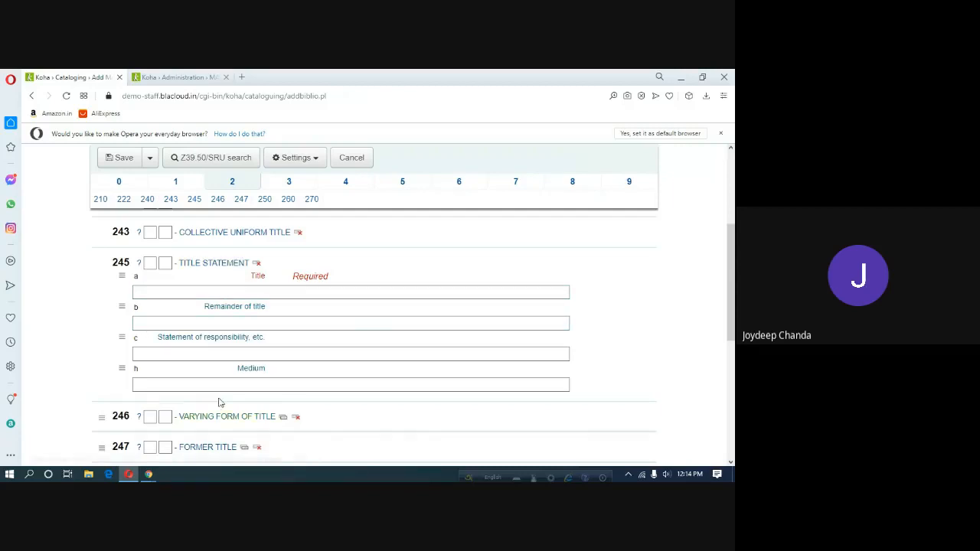
Reload the record form and confirm tag 245 with subfields a, b, c, h sits in tab 0.
click(66, 96)
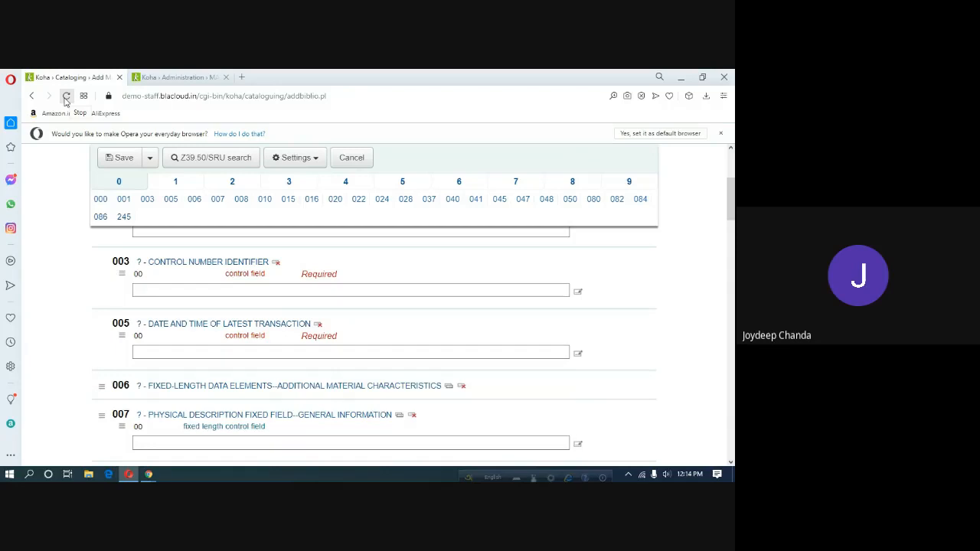
scroll(181, 345, down, 2)
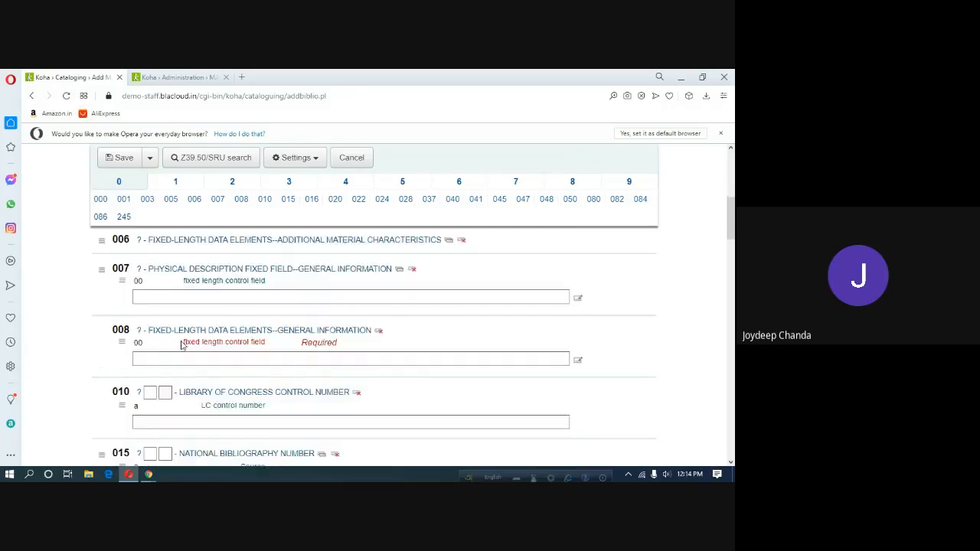
scroll(181, 347, down, 15)
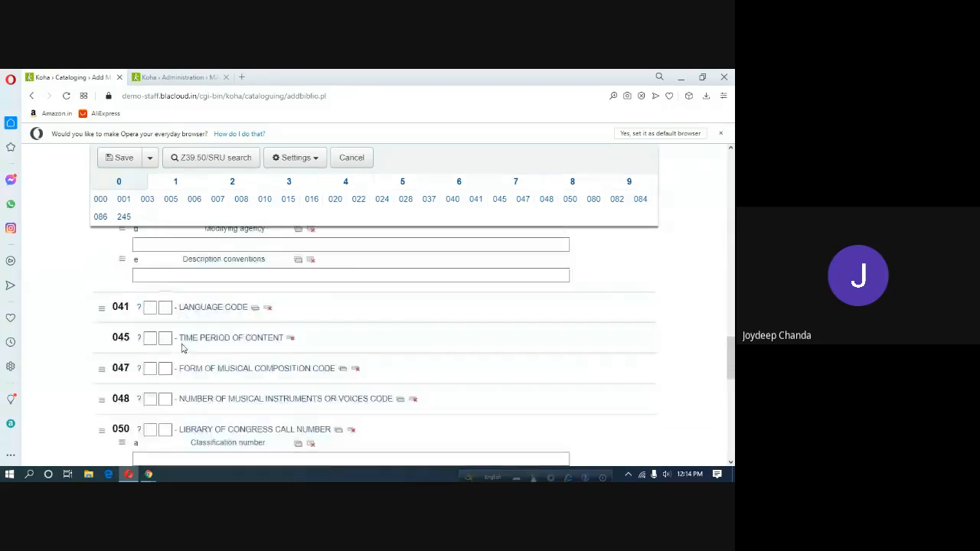
scroll(182, 347, down, 7)
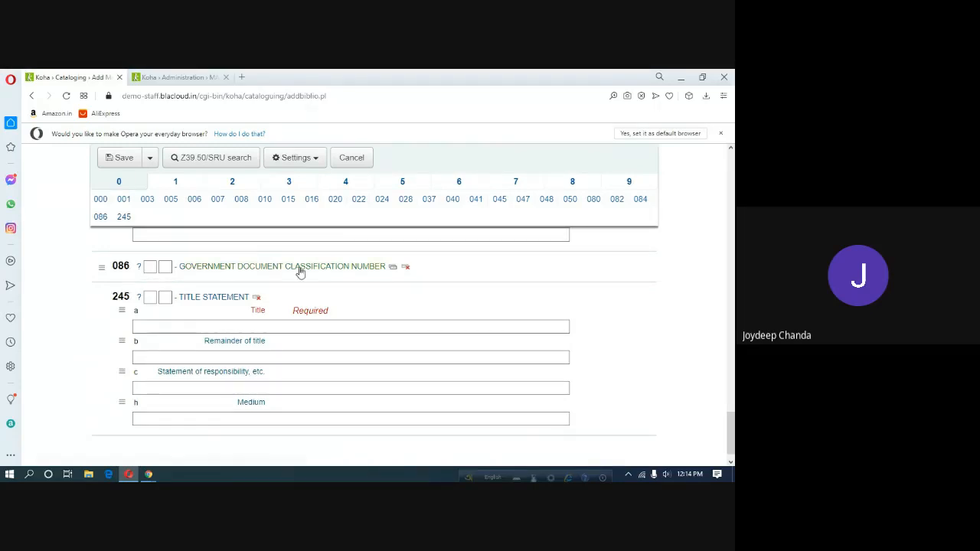
Inspect tab 1 and expand the 130 uniform title field, including its Language of a work subfield.
click(175, 184)
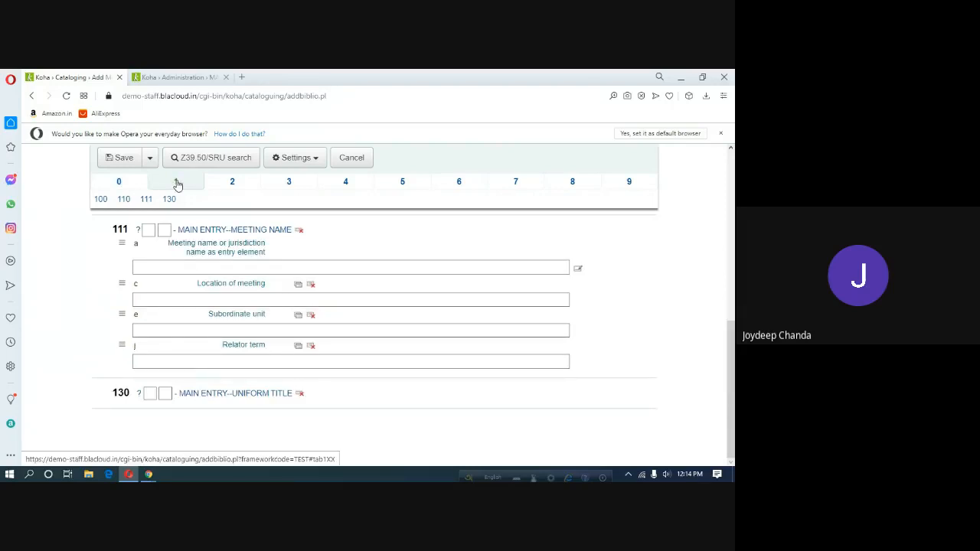
scroll(197, 317, up, 1)
scroll(197, 316, up, 5)
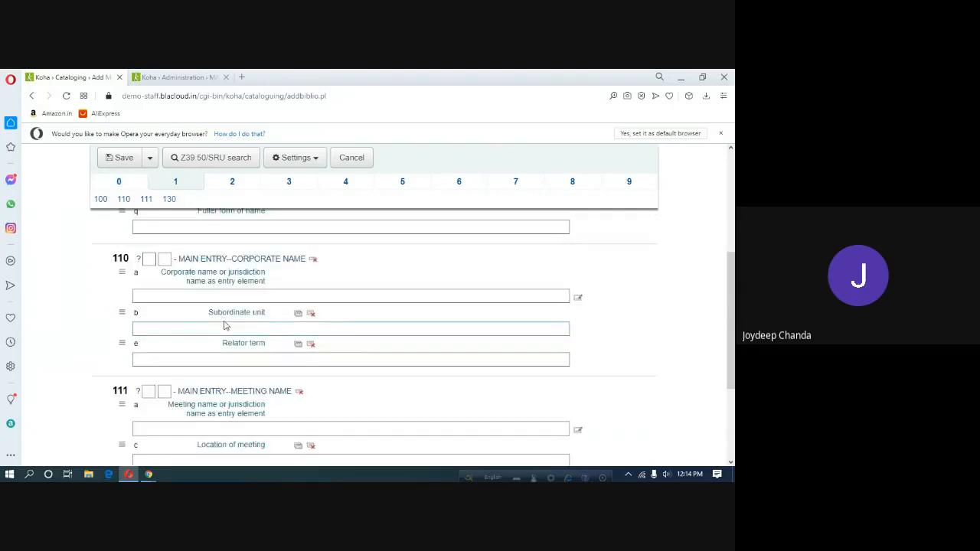
scroll(225, 326, down, 5)
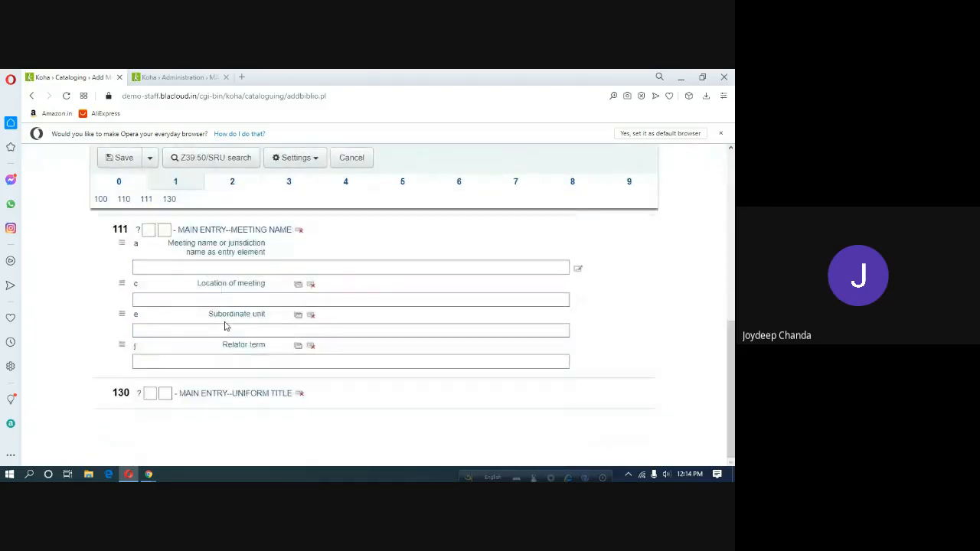
click(208, 394)
scroll(319, 380, down, 2)
click(320, 377)
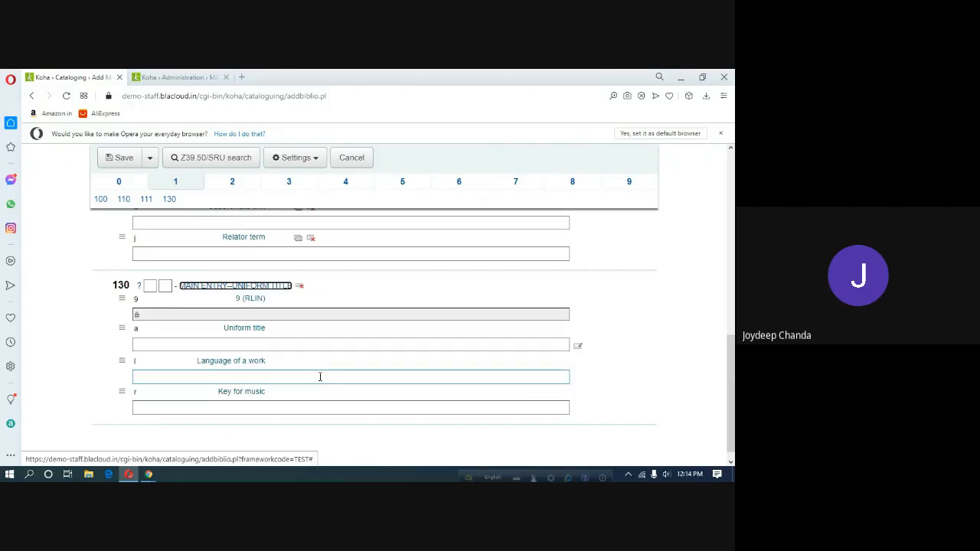
scroll(320, 377, up, 5)
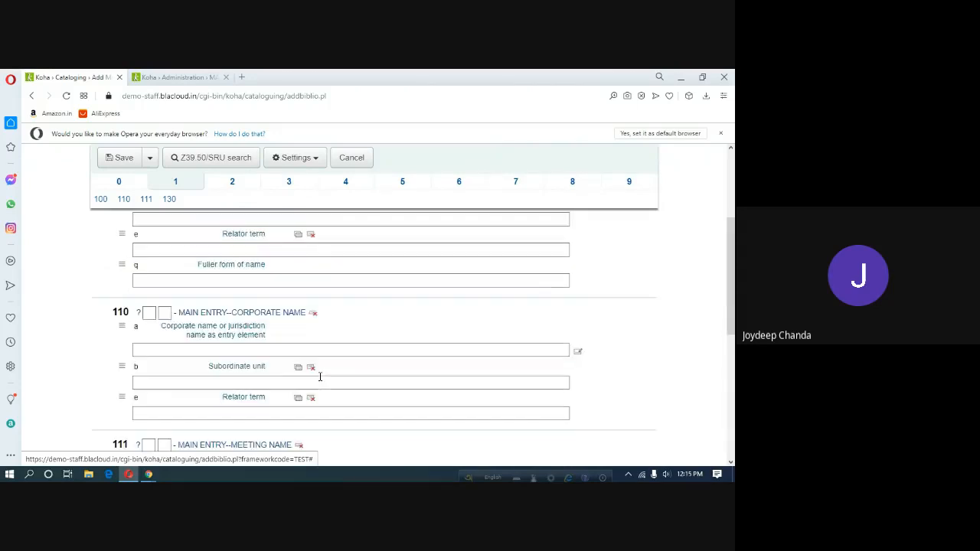
In tab 3, expand tag 310 Current publication frequency to confirm it still lives there.
click(289, 183)
scroll(325, 327, down, 1)
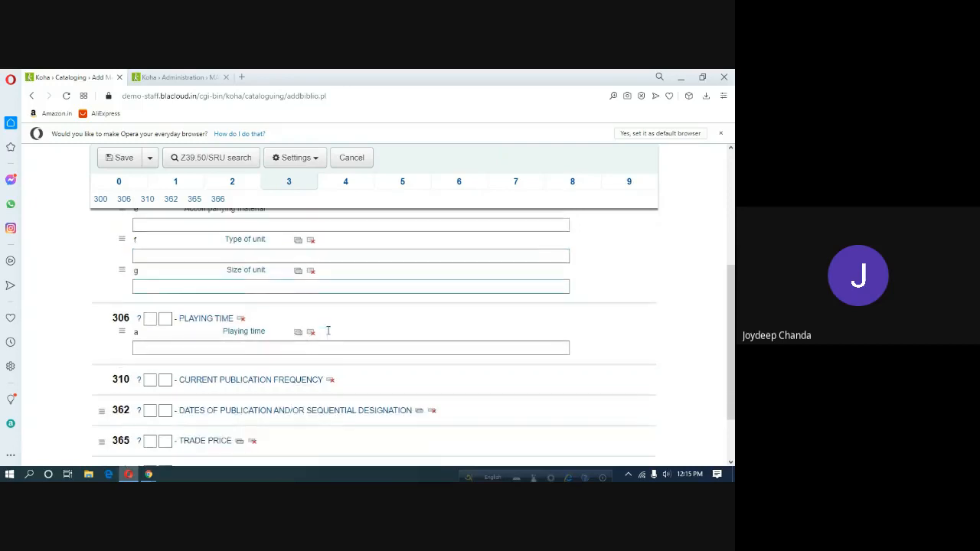
click(290, 380)
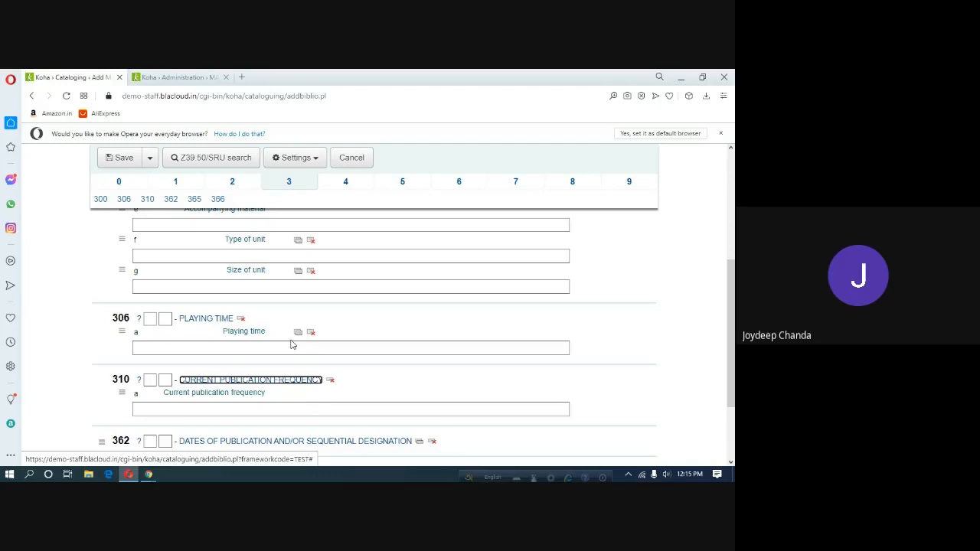
click(161, 80)
click(76, 80)
Go back to the TEST framework structure and search it for tag 310.
click(176, 77)
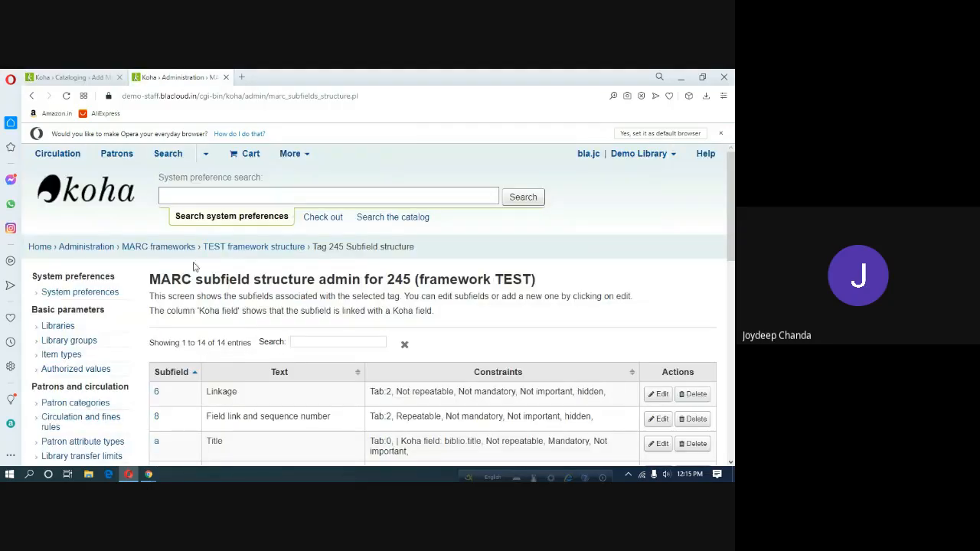
click(242, 250)
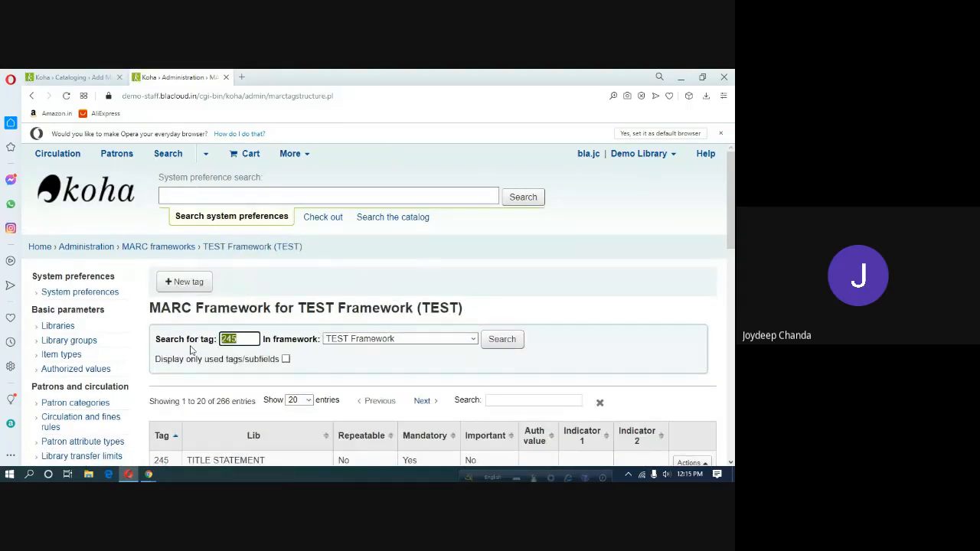
text(310)
key(Return)
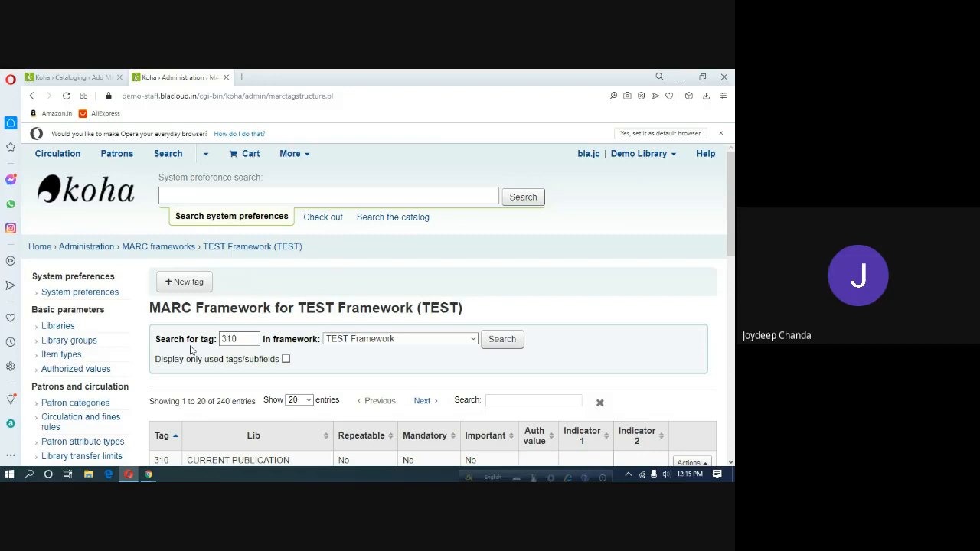
scroll(329, 431, down, 2)
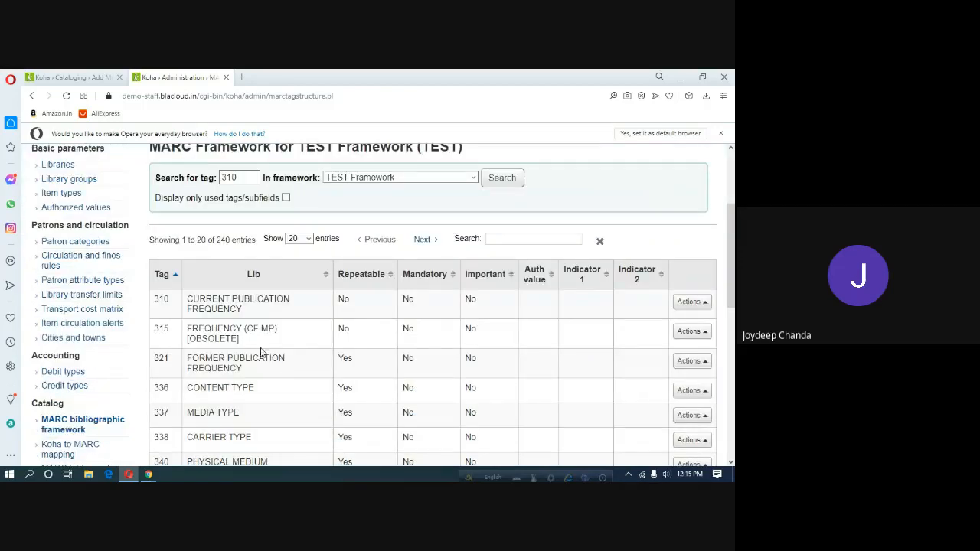
Show tag 310's subfields, check its field on the record form, and return to the list.
click(685, 306)
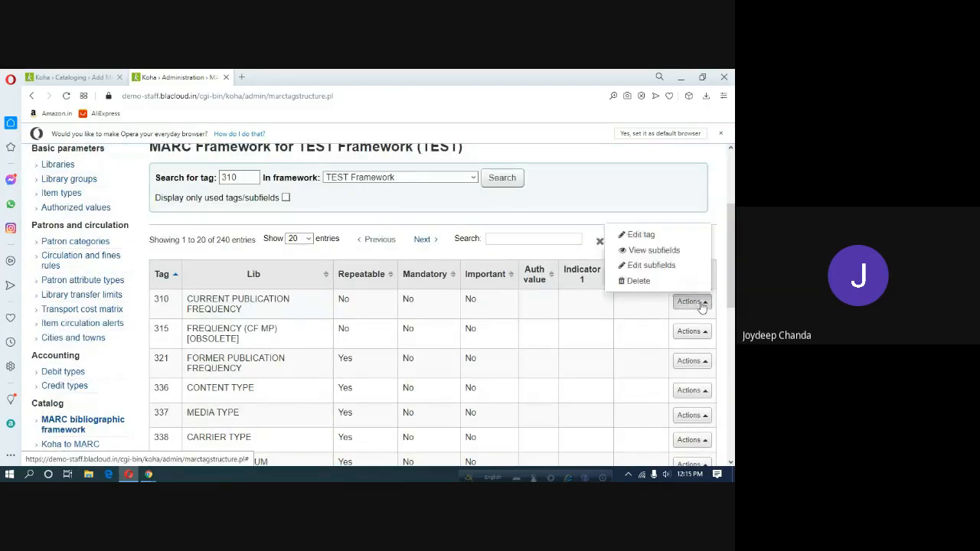
click(647, 253)
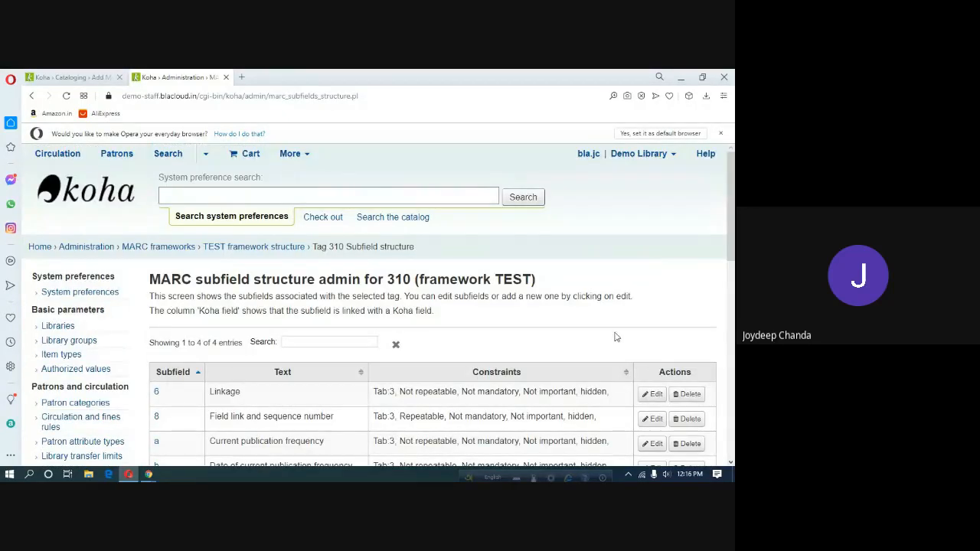
scroll(617, 335, down, 3)
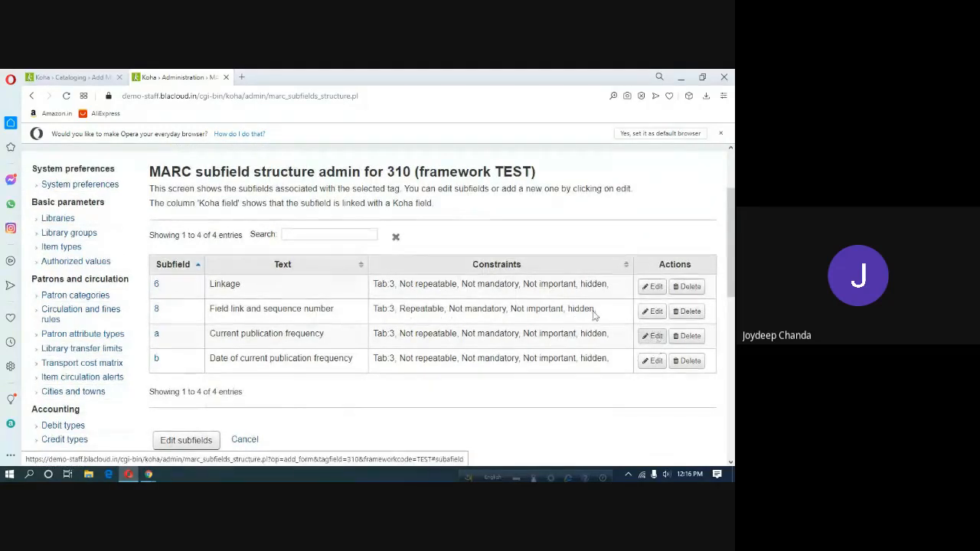
click(83, 76)
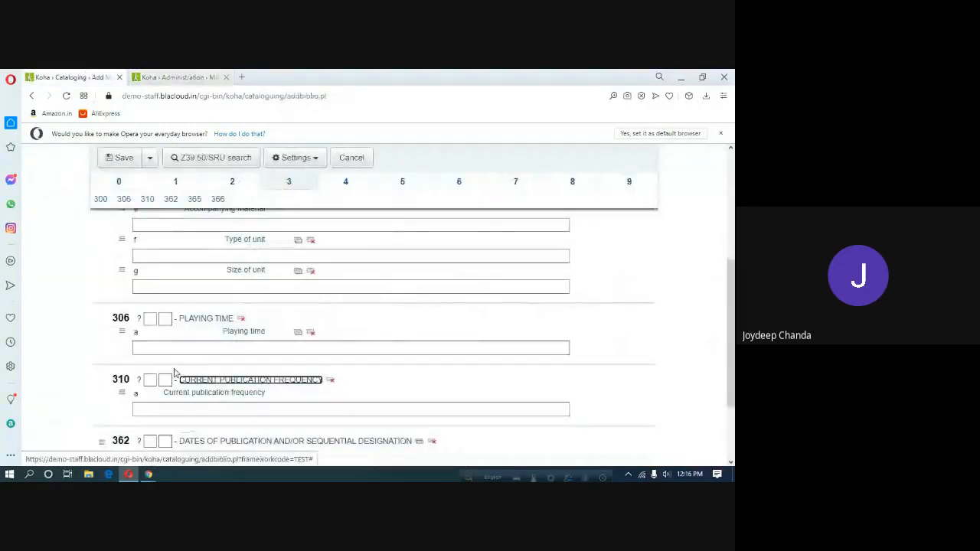
click(190, 408)
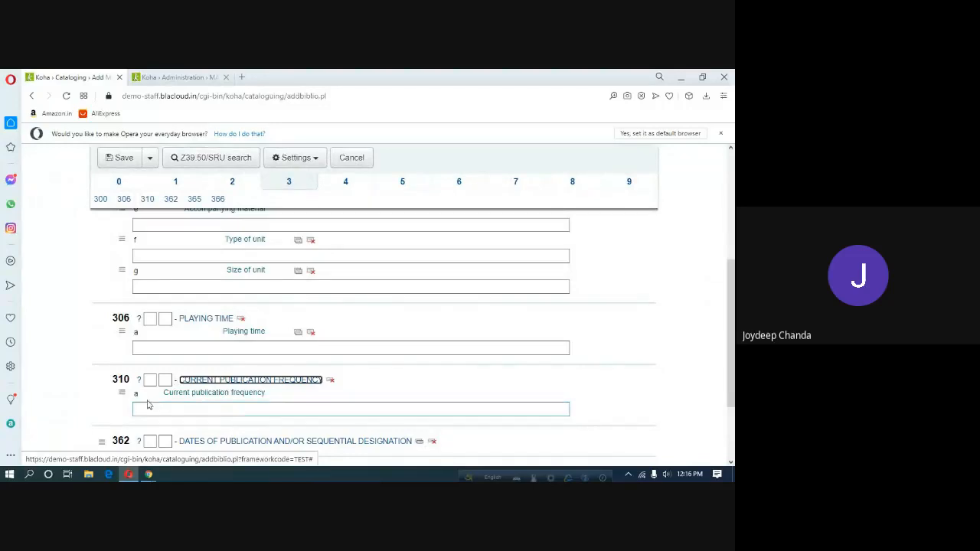
click(183, 79)
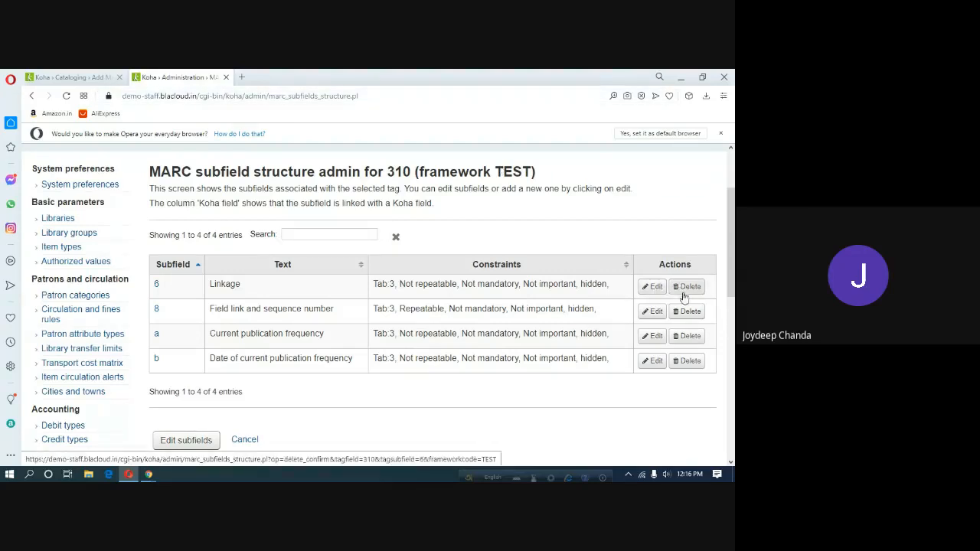
Change tag 310 subfield a's Managed in tab setting from 3 to 0 and save.
click(656, 339)
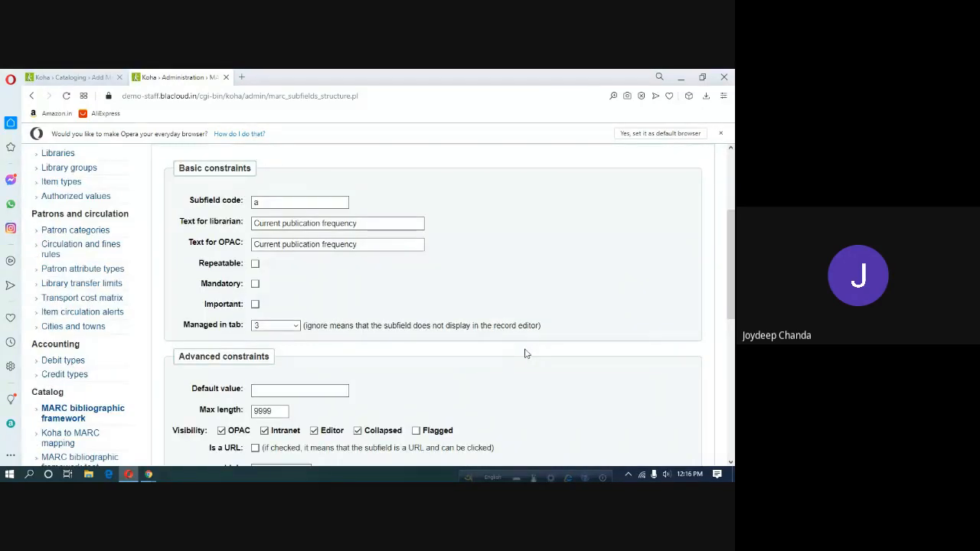
scroll(525, 354, down, 3)
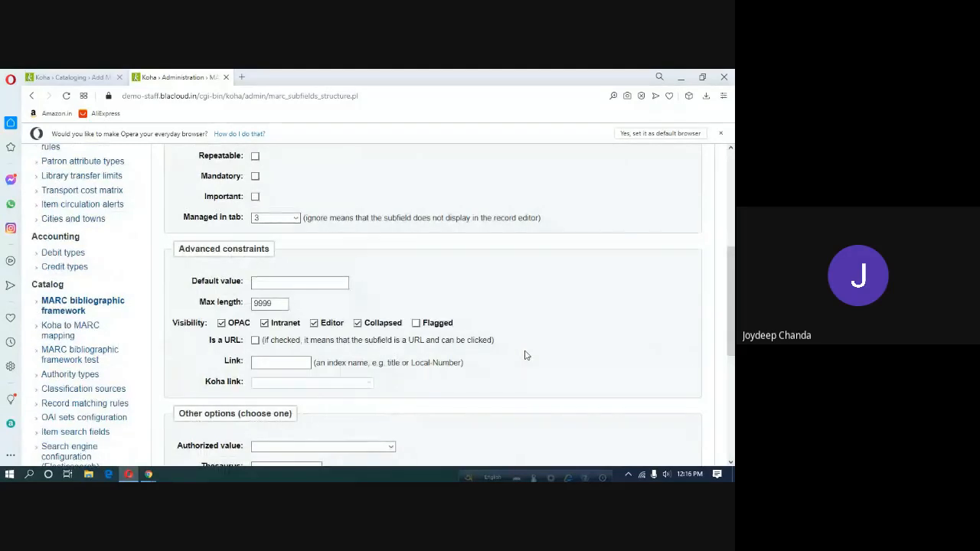
click(295, 220)
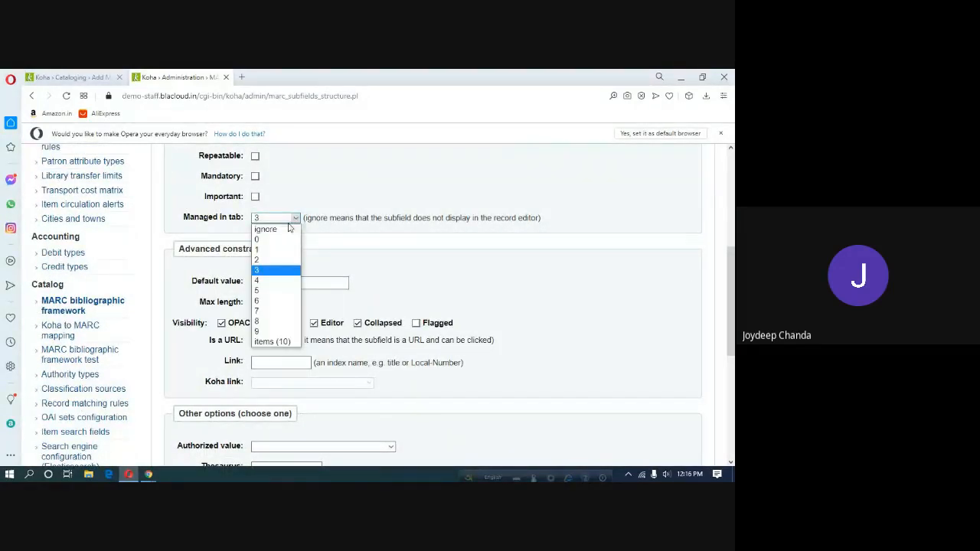
click(268, 242)
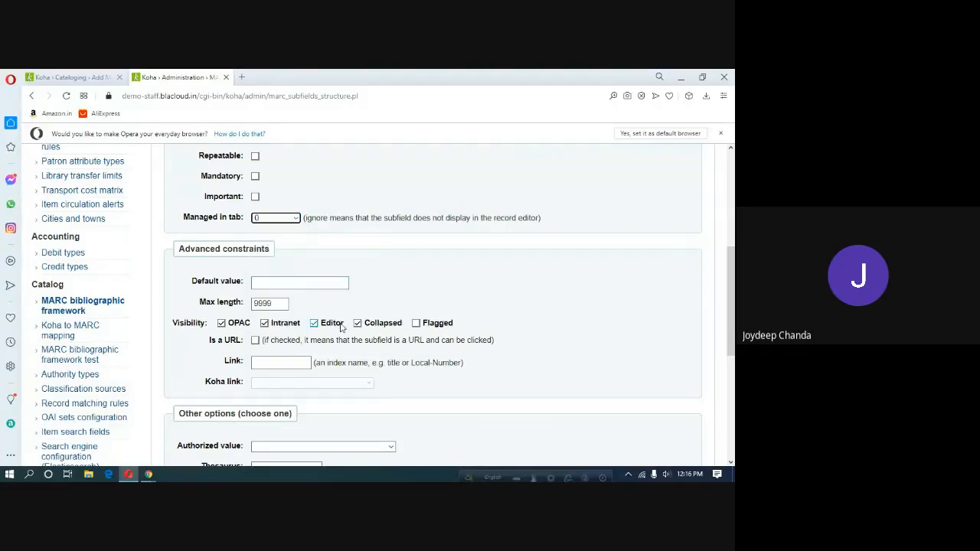
scroll(342, 328, up, 2)
scroll(342, 327, up, 1)
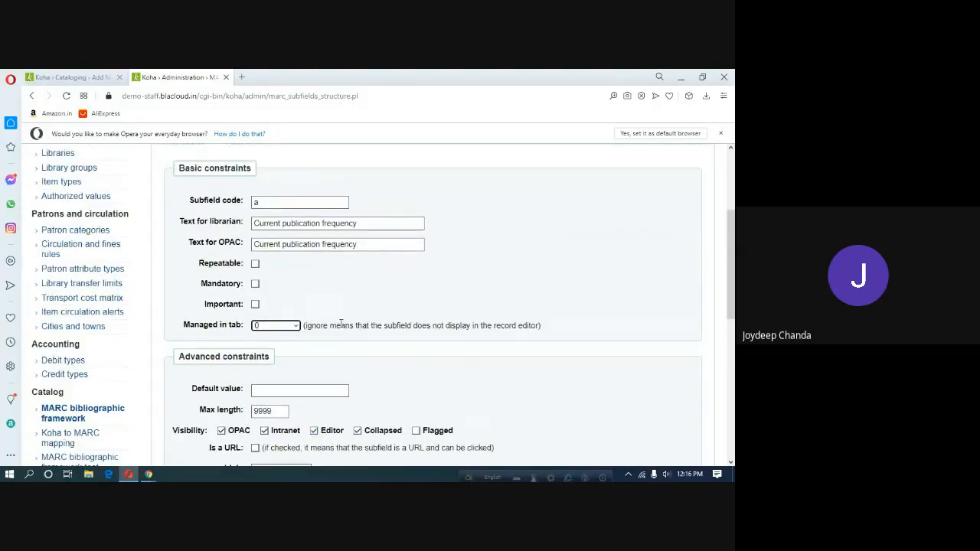
scroll(341, 325, down, 4)
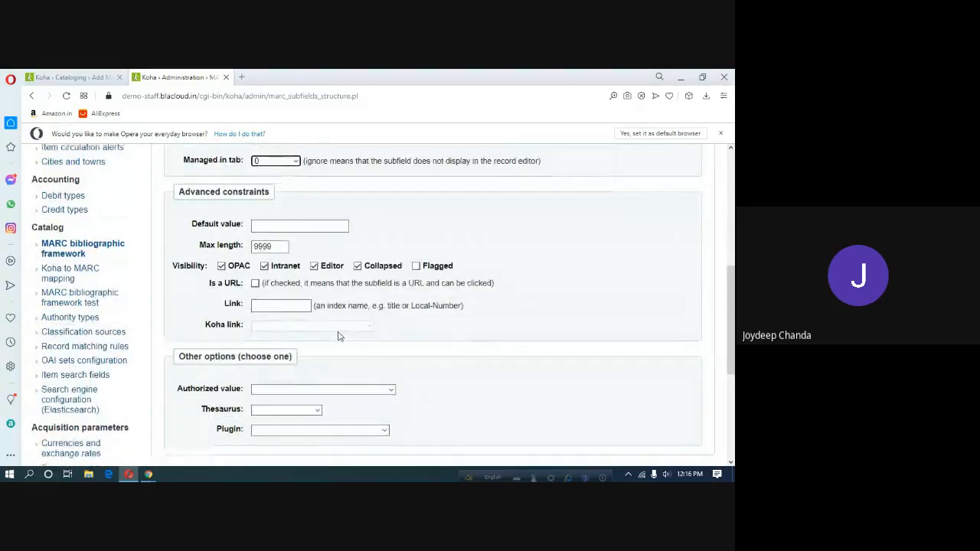
scroll(339, 336, down, 5)
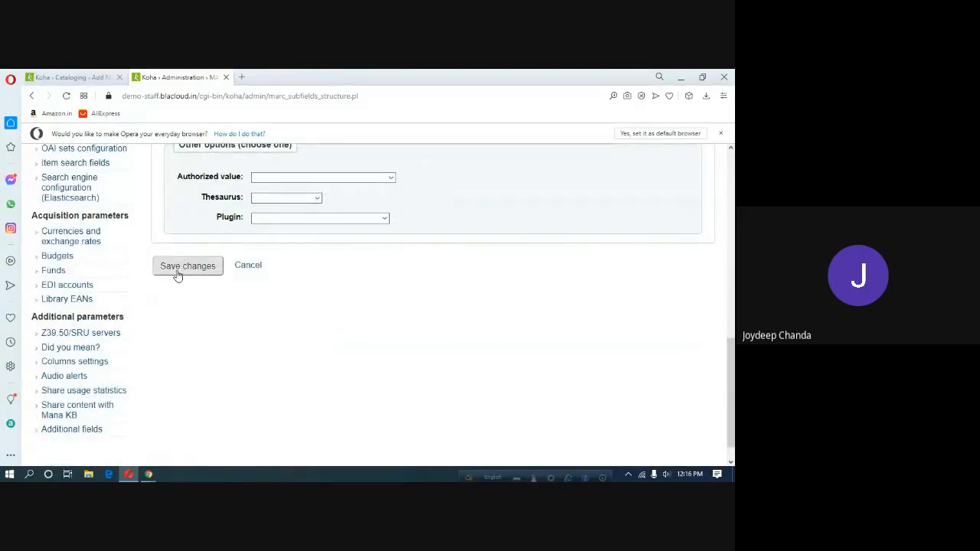
click(177, 273)
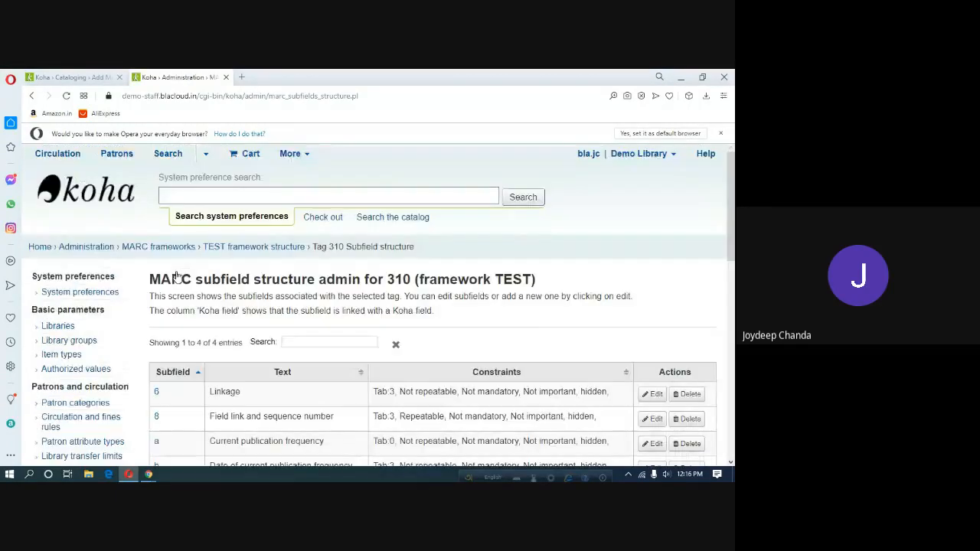
Reload the record form and expand tag 310 in tab 0, just below 245 Title Statement.
click(89, 80)
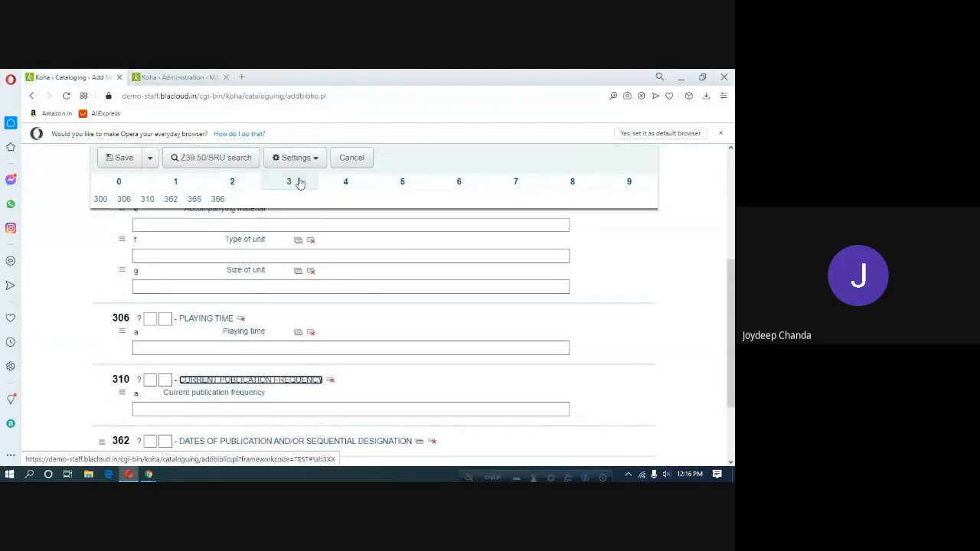
click(687, 346)
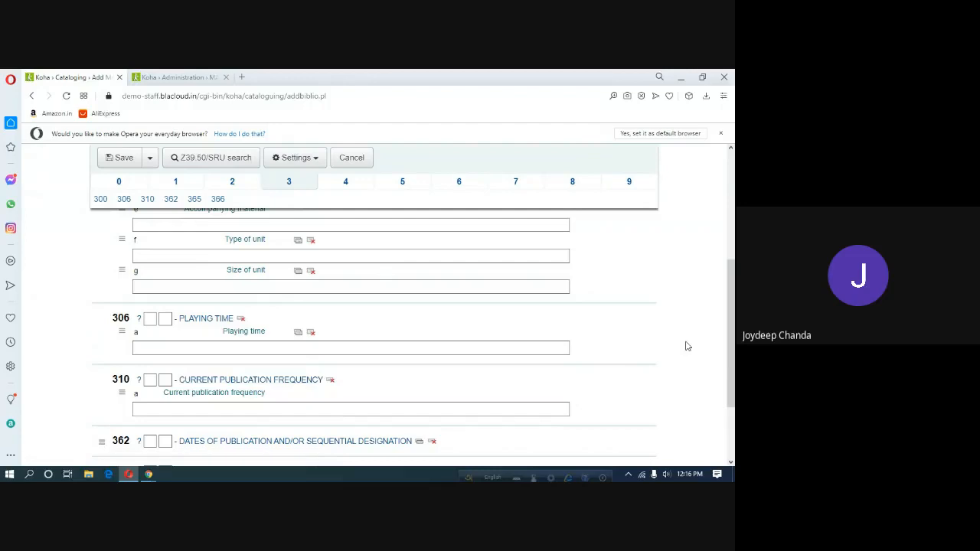
click(65, 97)
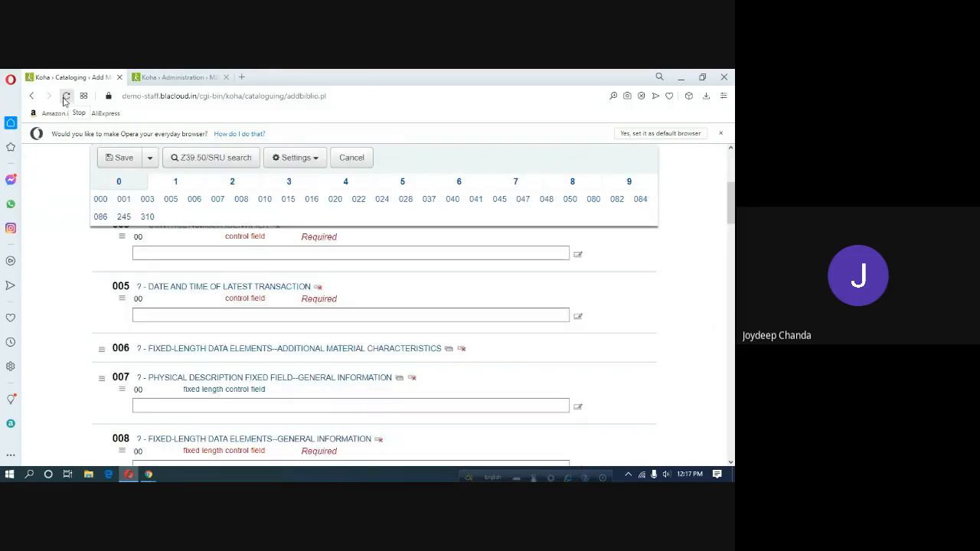
scroll(239, 357, down, 15)
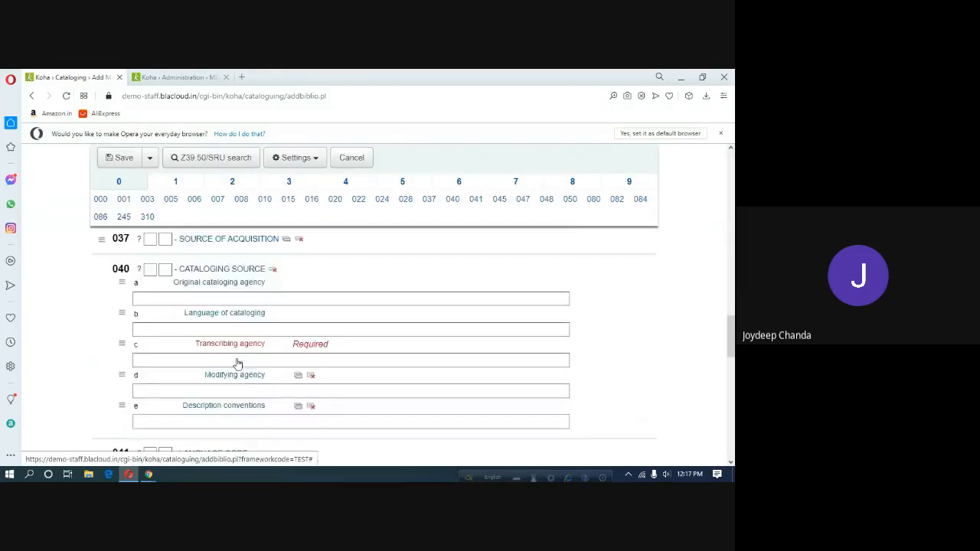
scroll(237, 364, down, 10)
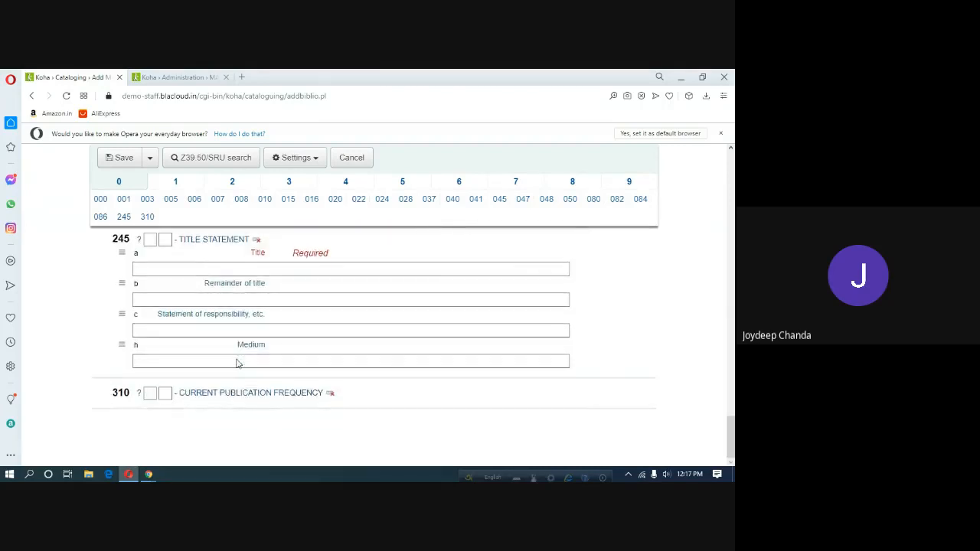
scroll(197, 354, up, 1)
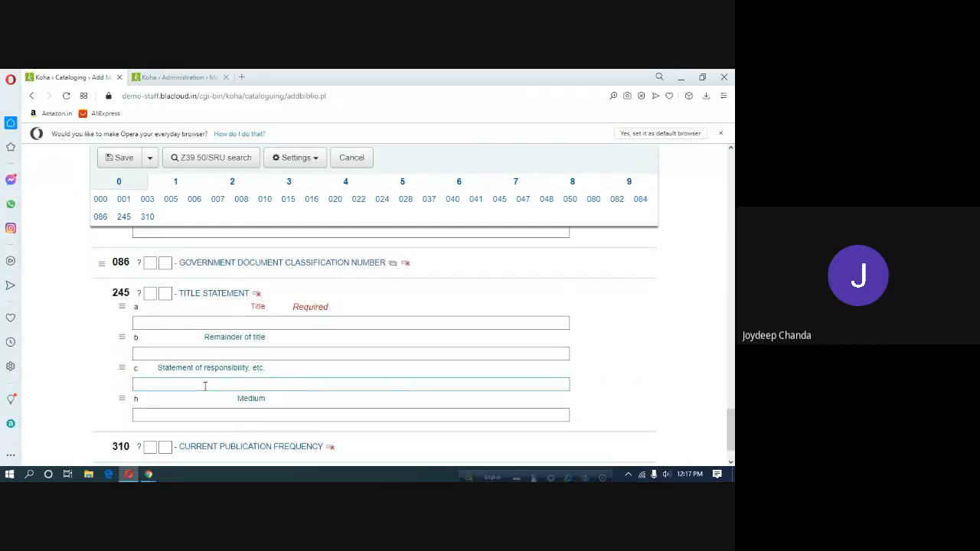
scroll(204, 386, down, 1)
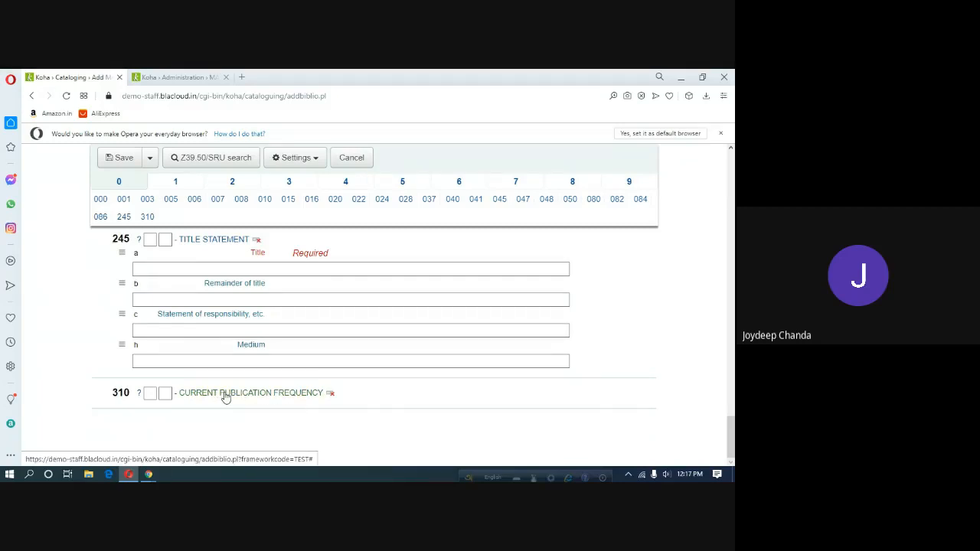
click(287, 393)
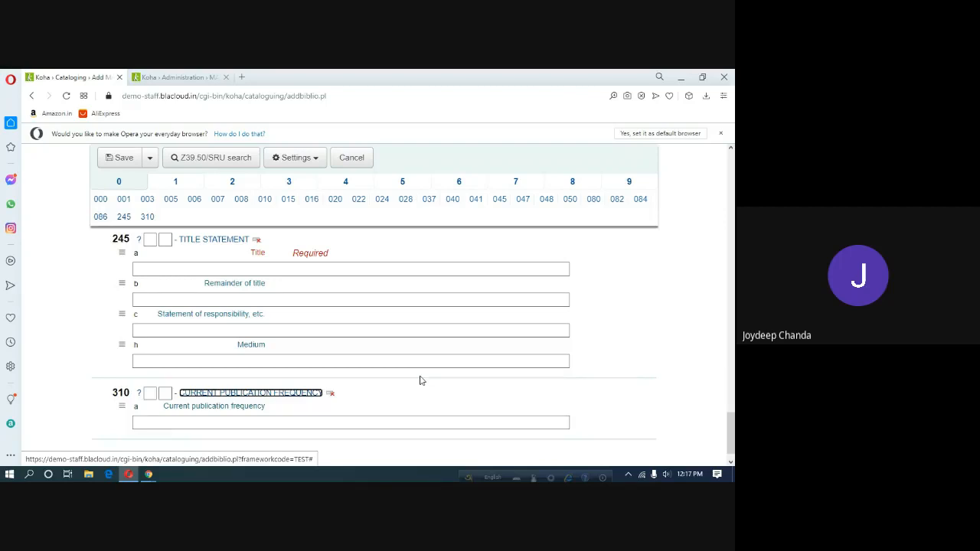
Open tag 310 subfield a for editing on the framework administration page.
click(190, 80)
scroll(676, 395, down, 1)
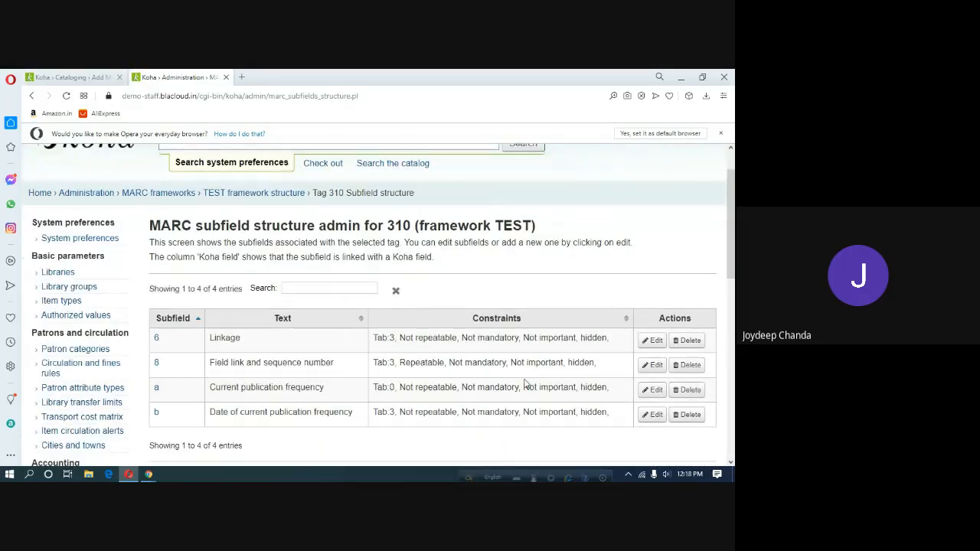
click(655, 390)
Reload the record form again, then return to the tag 310 subfield list.
click(67, 77)
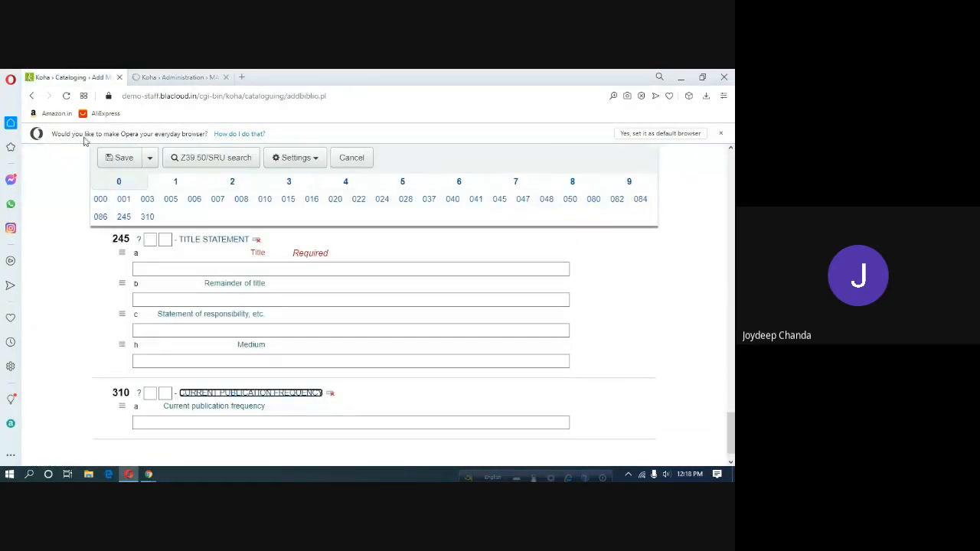
click(65, 97)
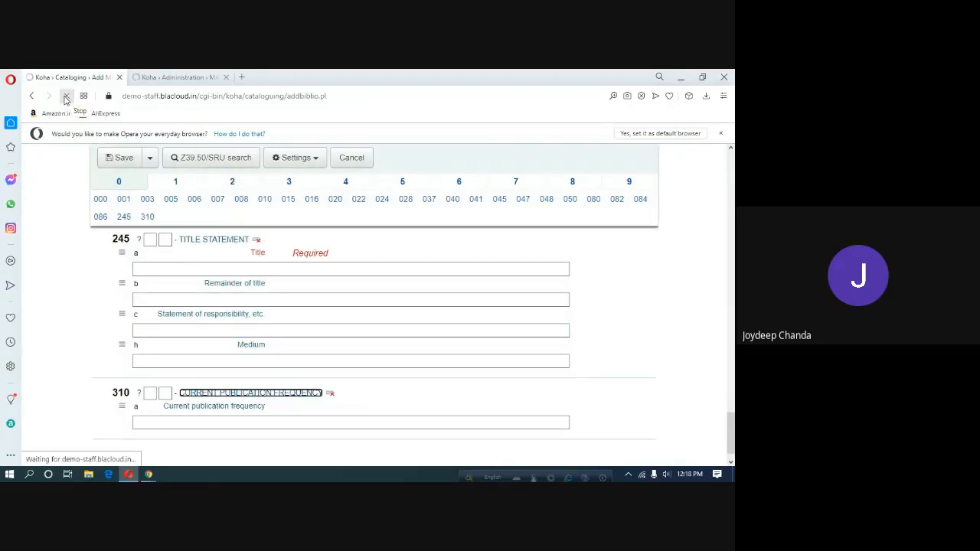
click(173, 79)
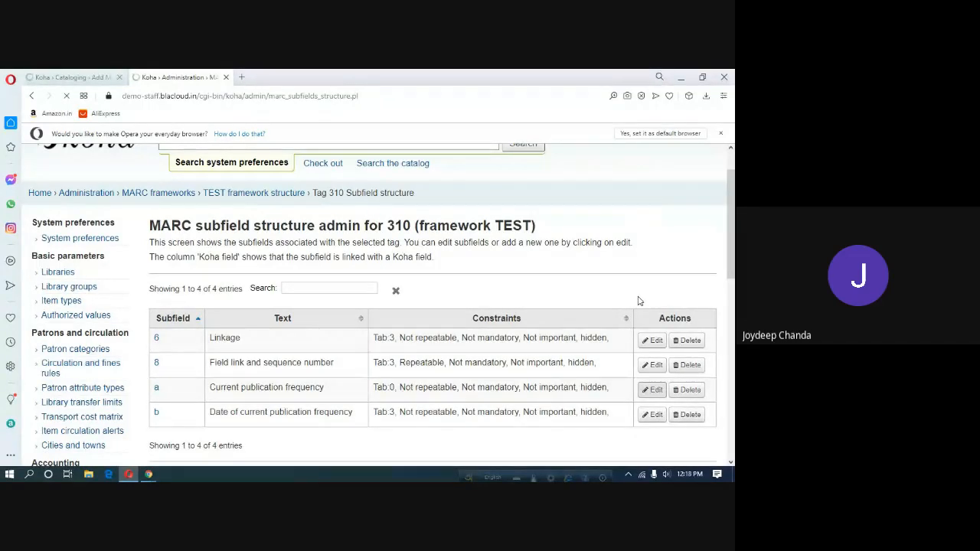
click(82, 78)
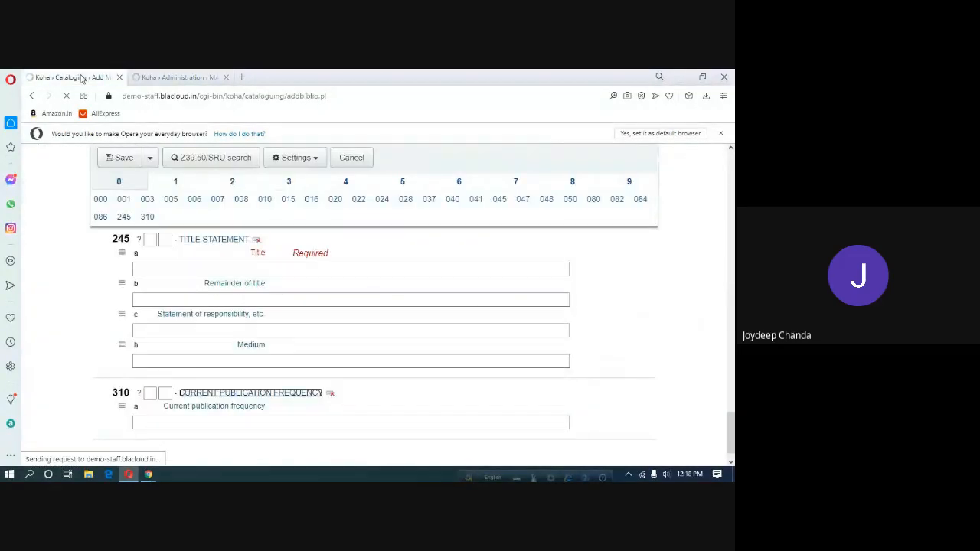
click(180, 79)
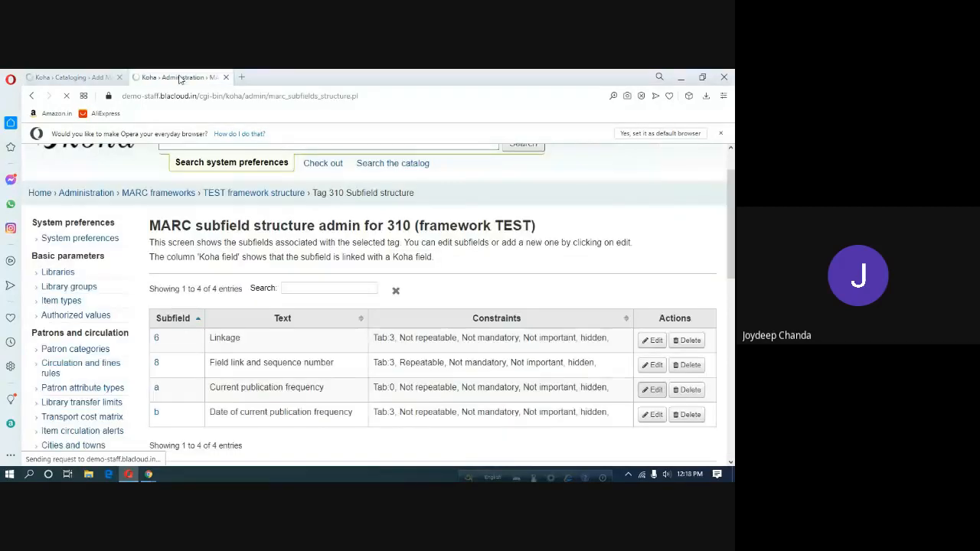
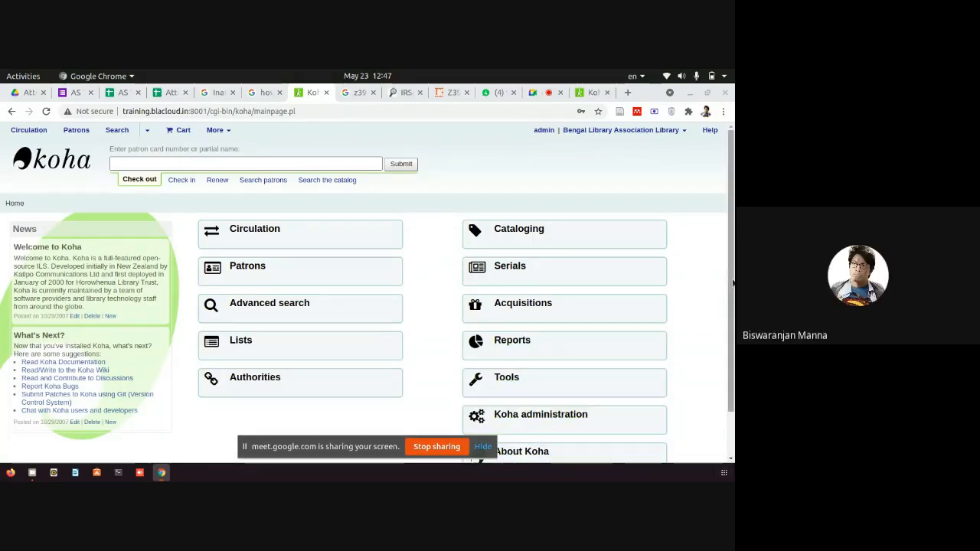
Check the IRSpy Z39.50 target directory, then return to the Koha home page and open Cataloging.
mouse_move(733, 283)
mouse_down()
mouse_move(733, 293)
mouse_move(733, 265)
mouse_up()
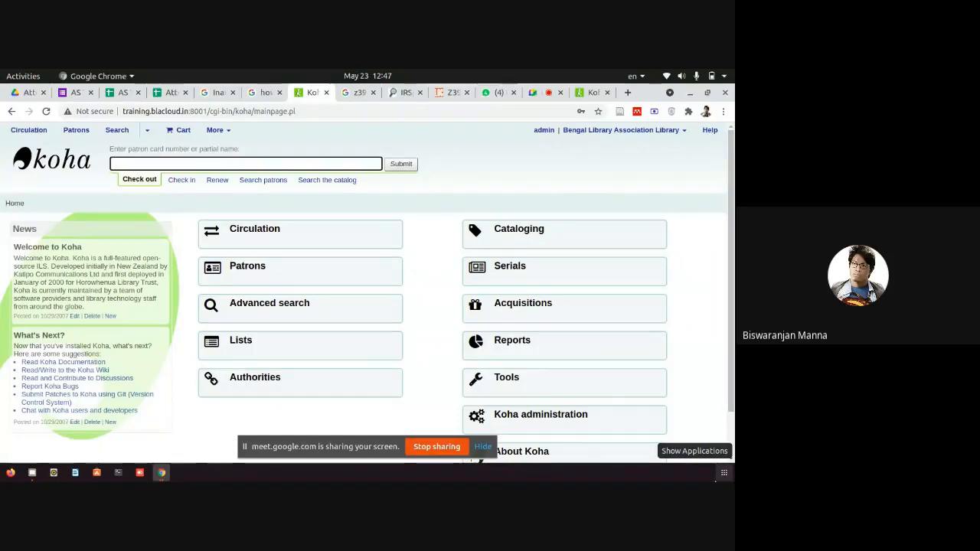
click(395, 94)
click(309, 95)
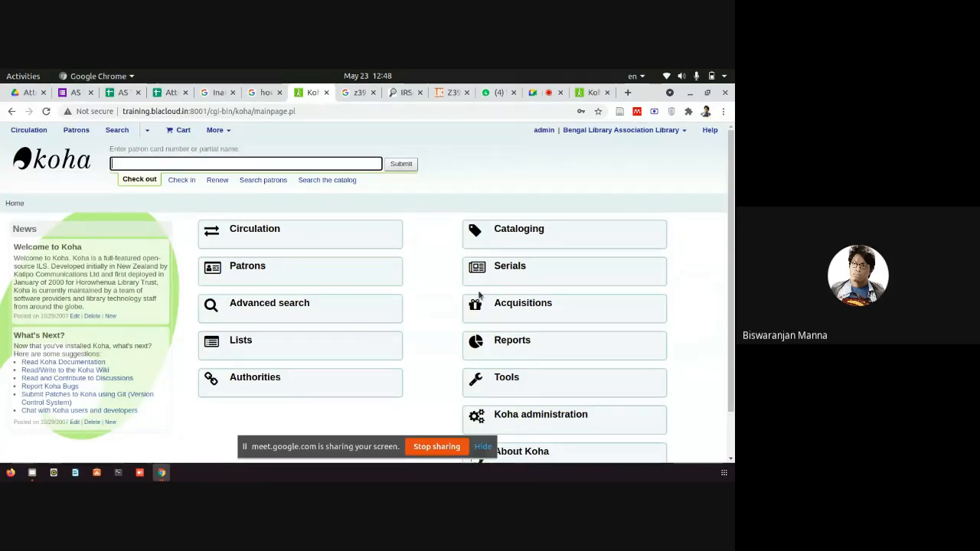
click(523, 230)
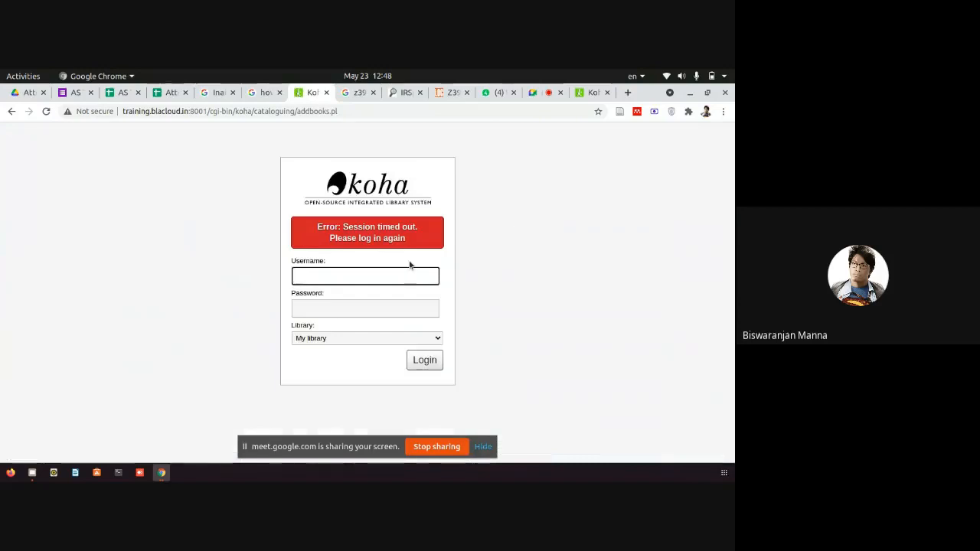
Log back in after the timeout with the saved username and the account password.
click(364, 278)
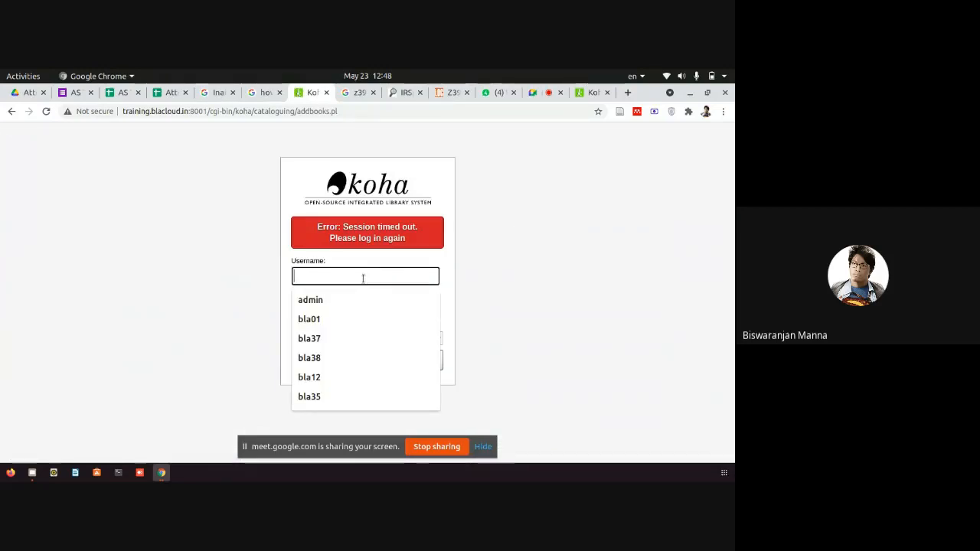
key(Down)
key(Tab)
click(364, 278)
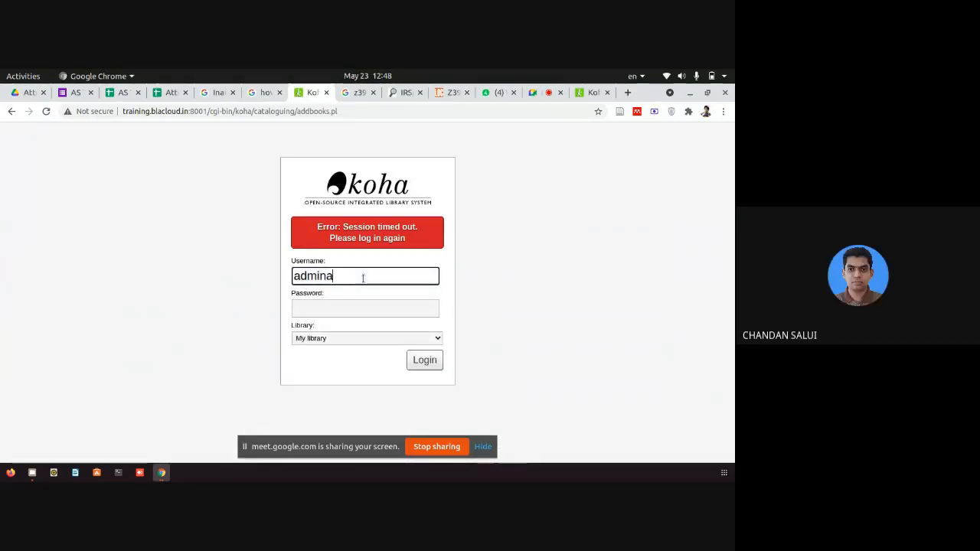
key(BackSpace)
key(Tab)
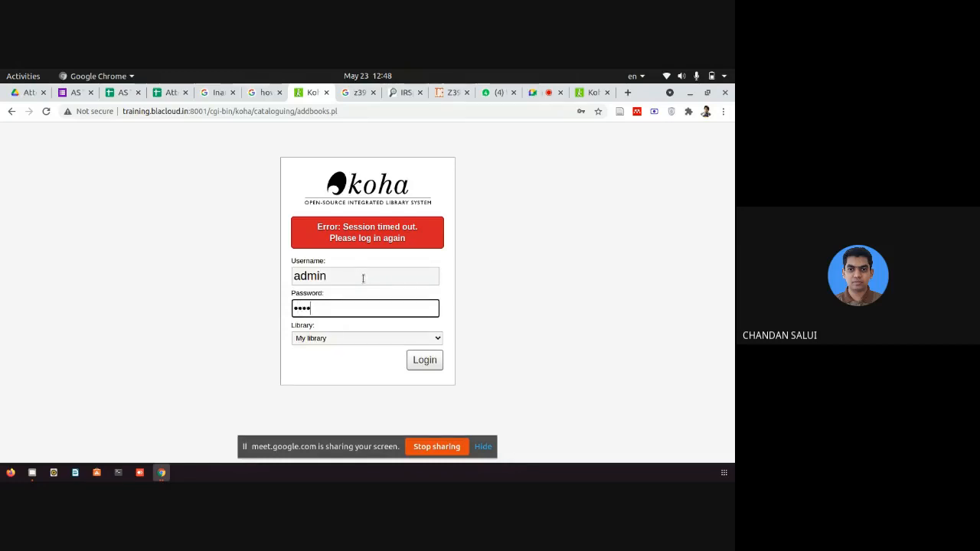
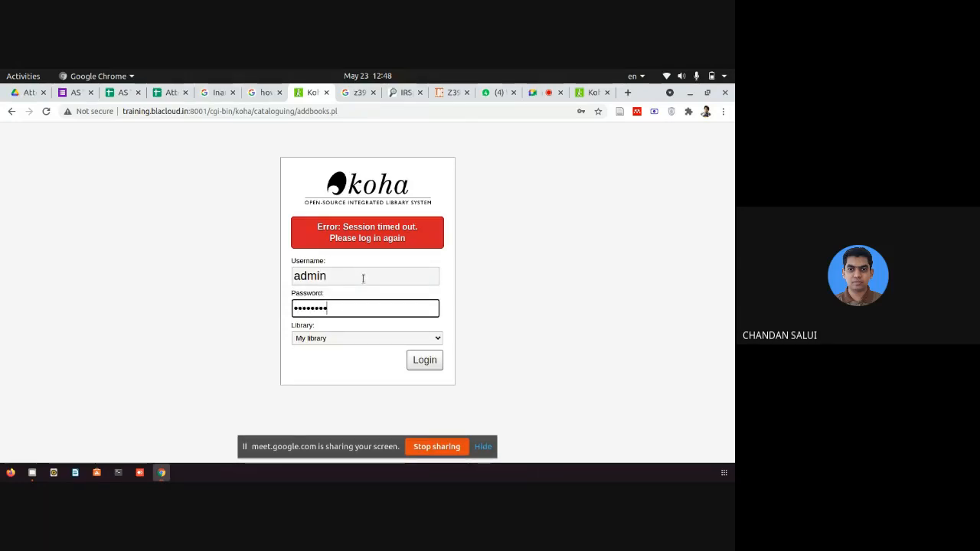
key(Return)
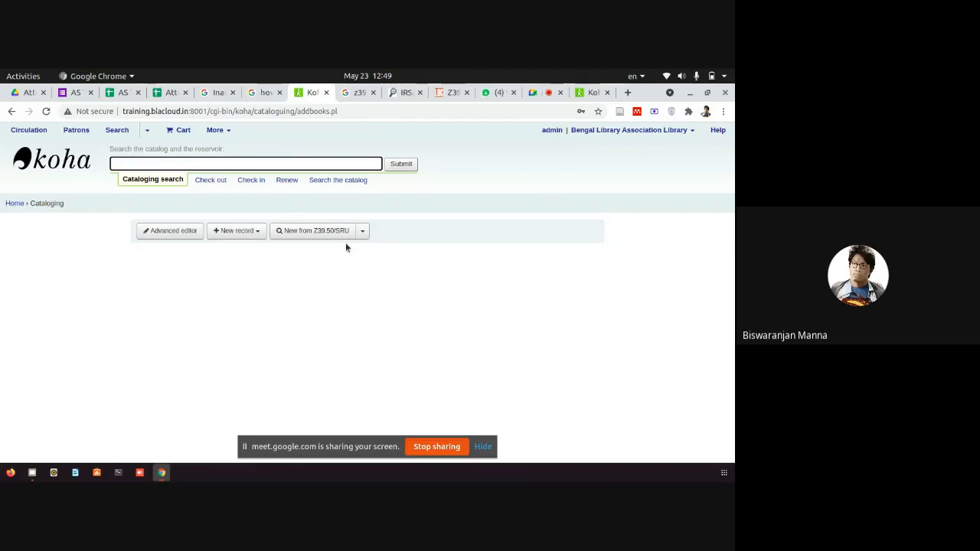
Start a new record from the framework list using the Fast Add Framework.
click(261, 234)
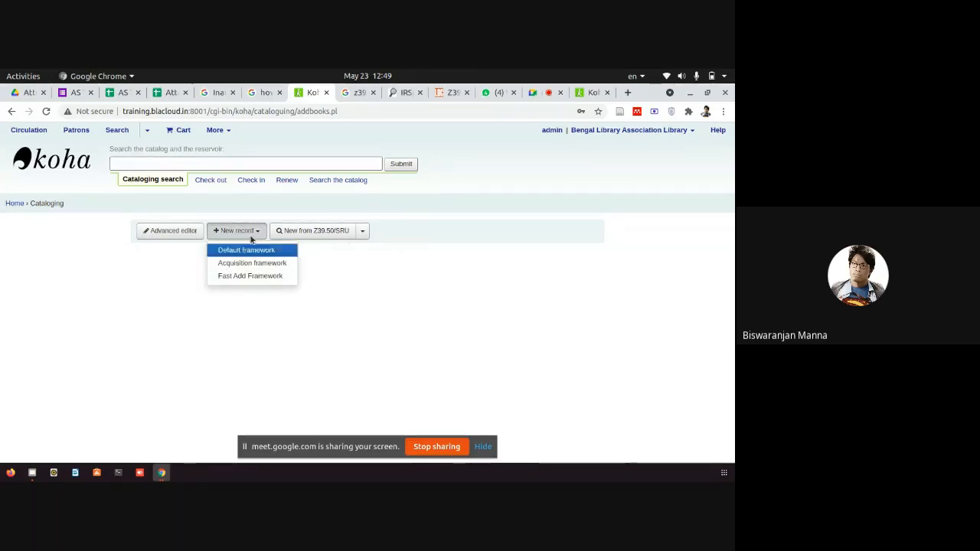
click(245, 232)
click(245, 231)
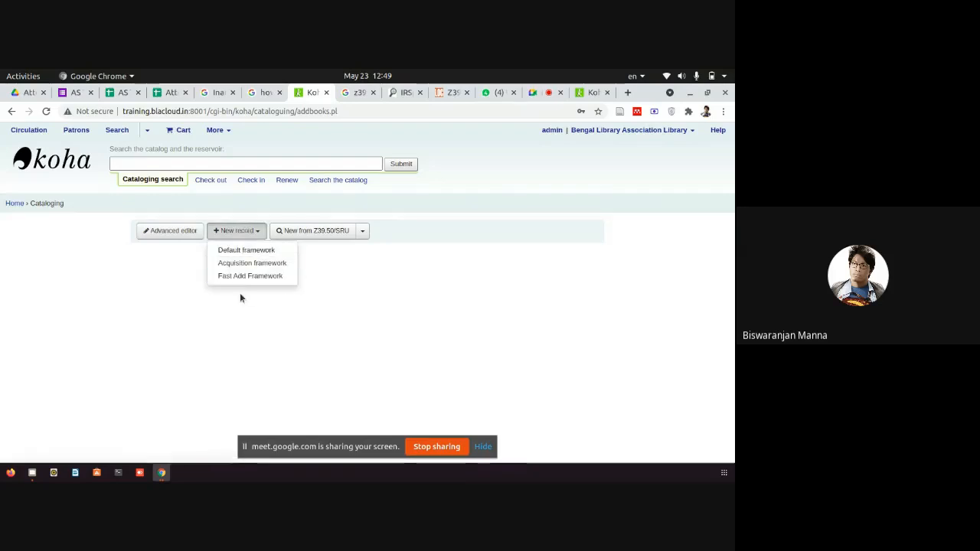
click(245, 277)
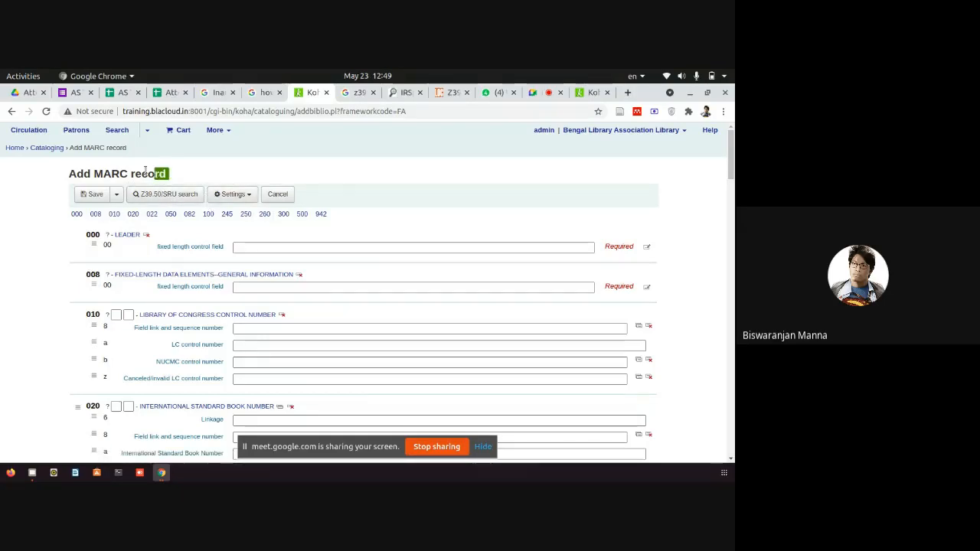
click(145, 171)
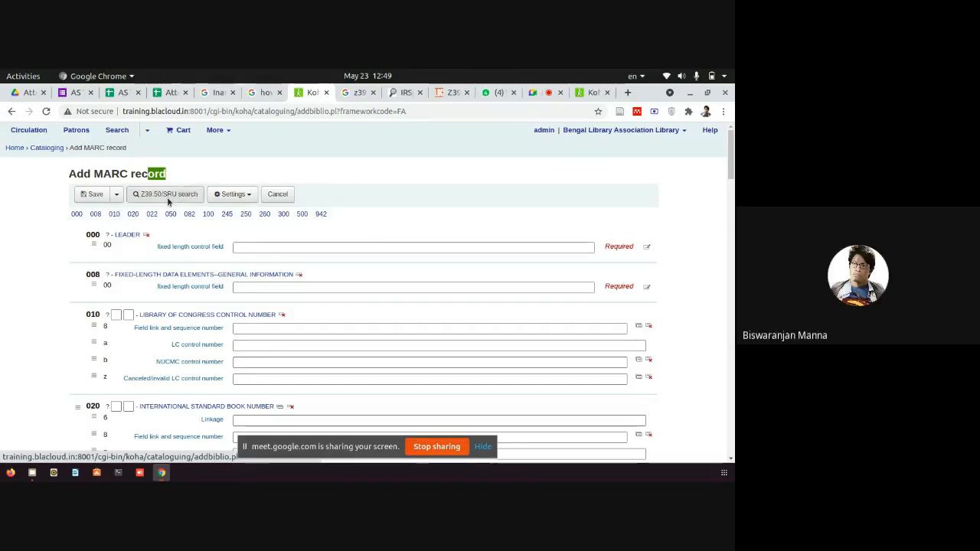
Run a Z39.50/SRU search of Library of Congress for author 'Tagore, Rabindranath'.
click(168, 196)
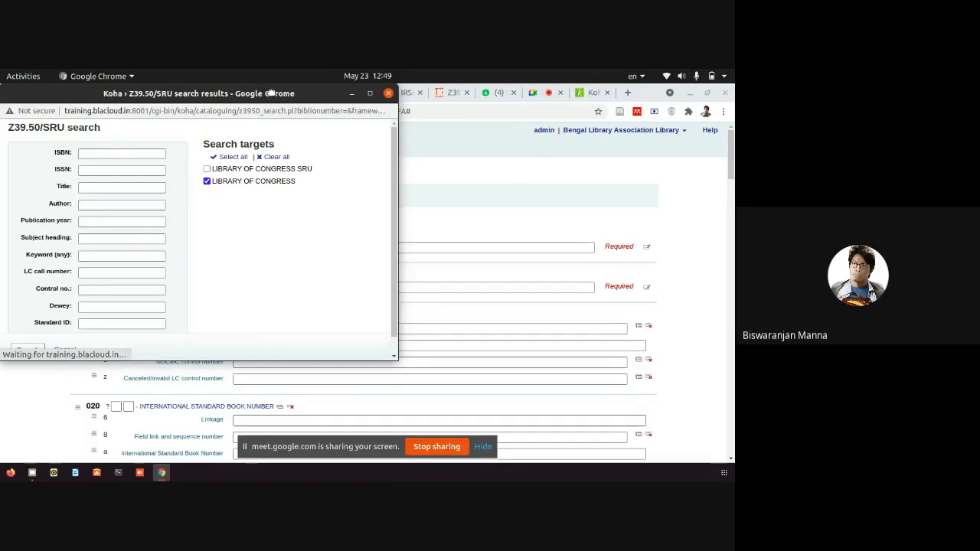
drag(271, 93, 366, 138)
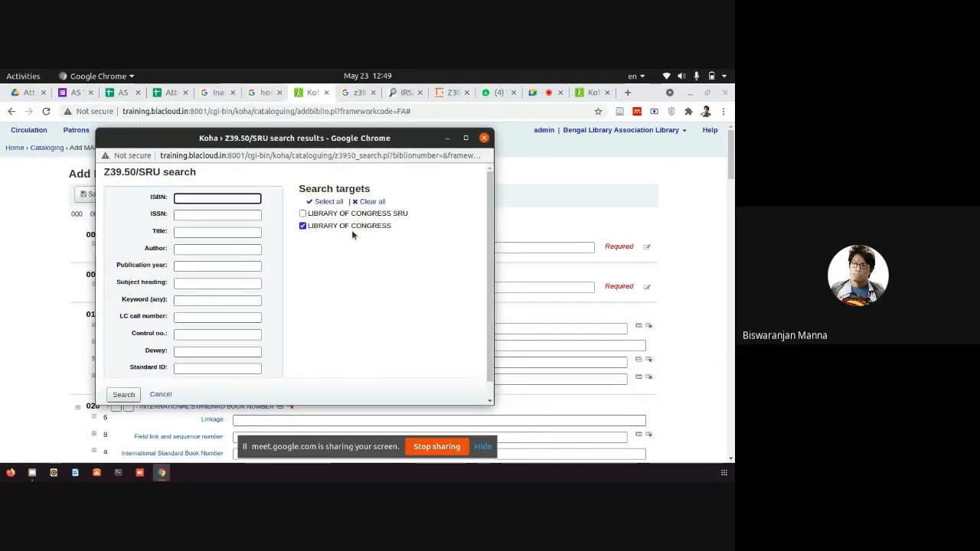
click(201, 248)
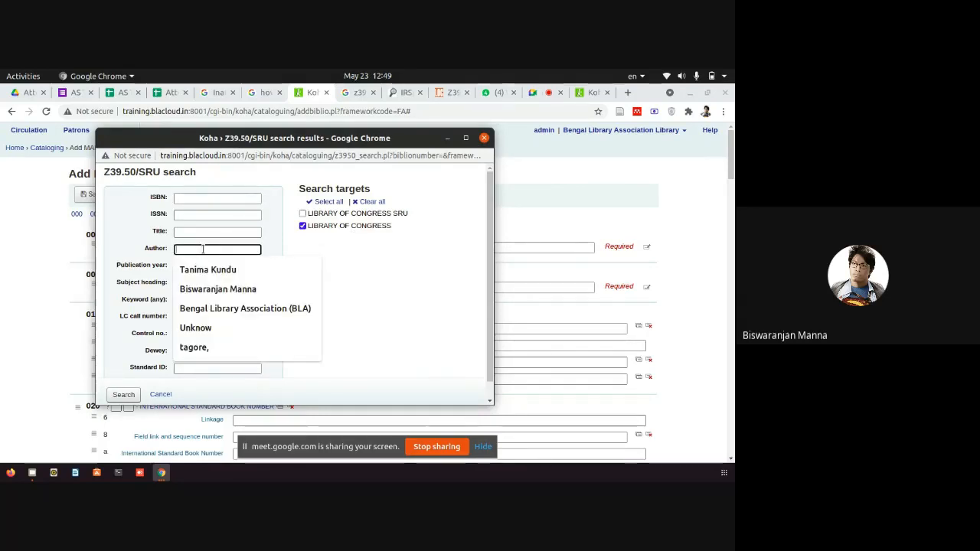
click(195, 347)
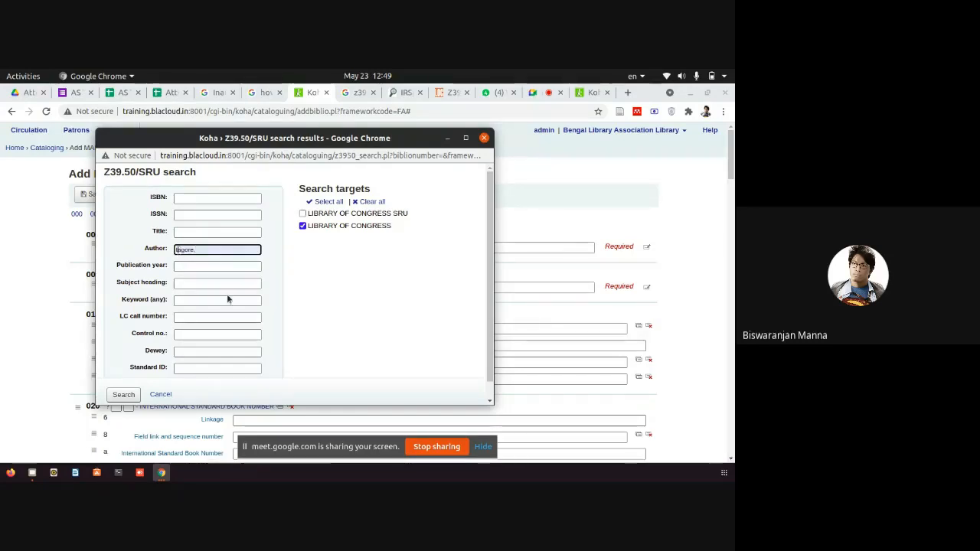
text(T)
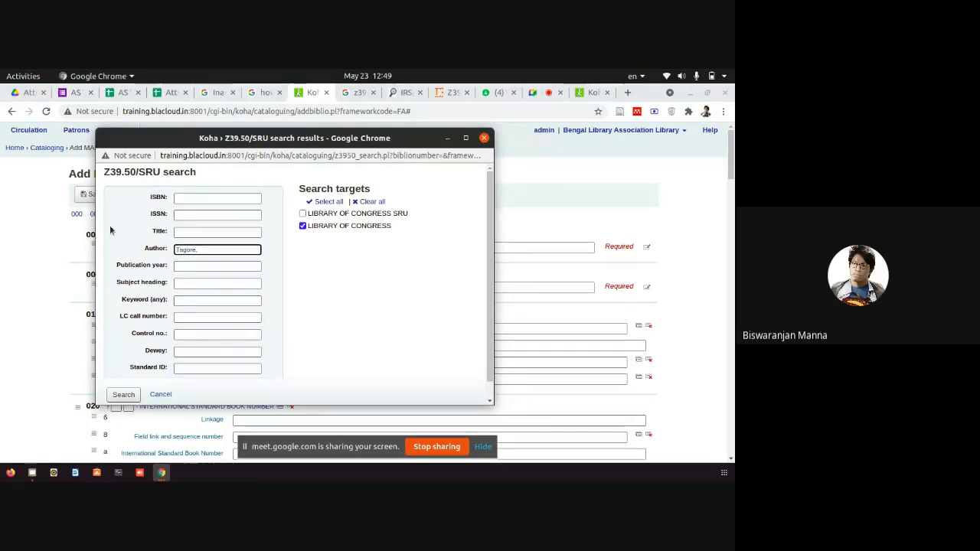
double_click(159, 197)
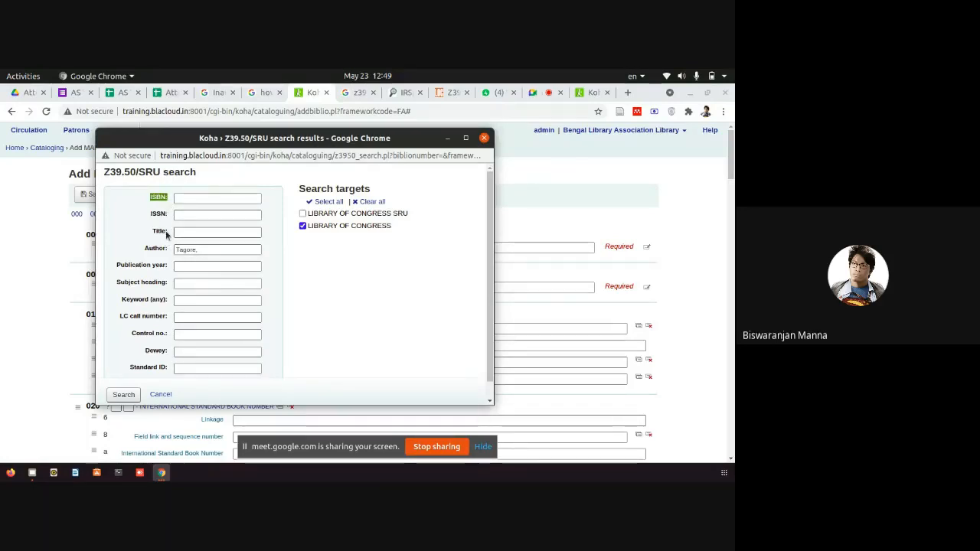
click(165, 232)
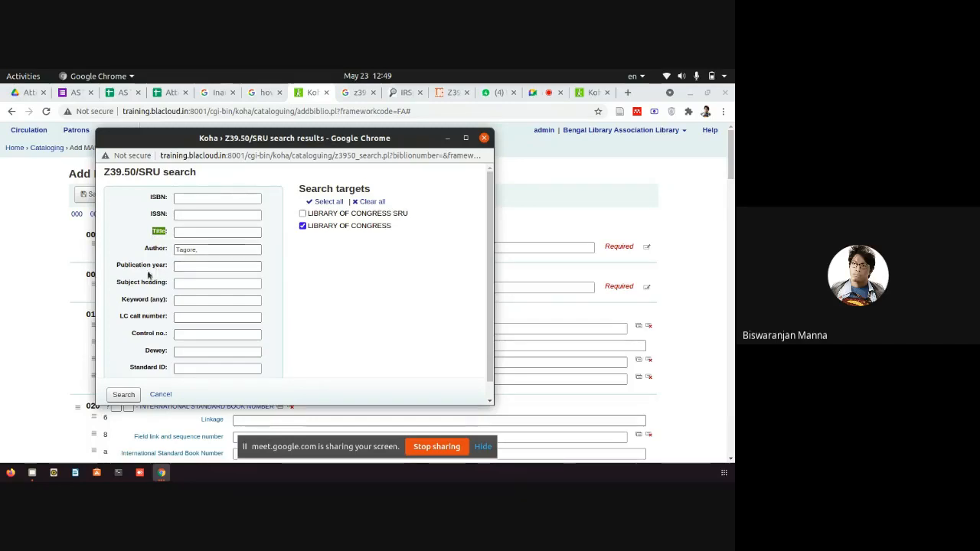
click(217, 247)
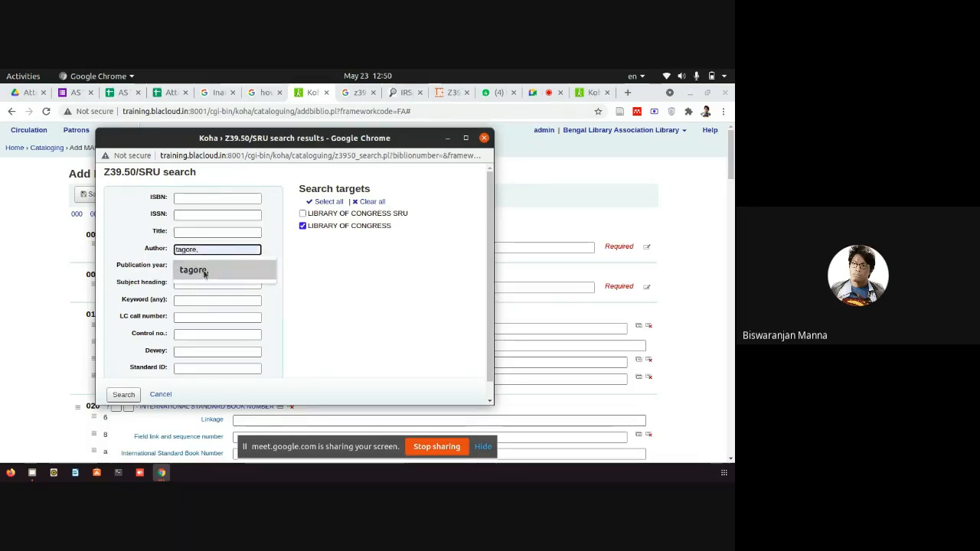
click(198, 270)
key(BackSpace)
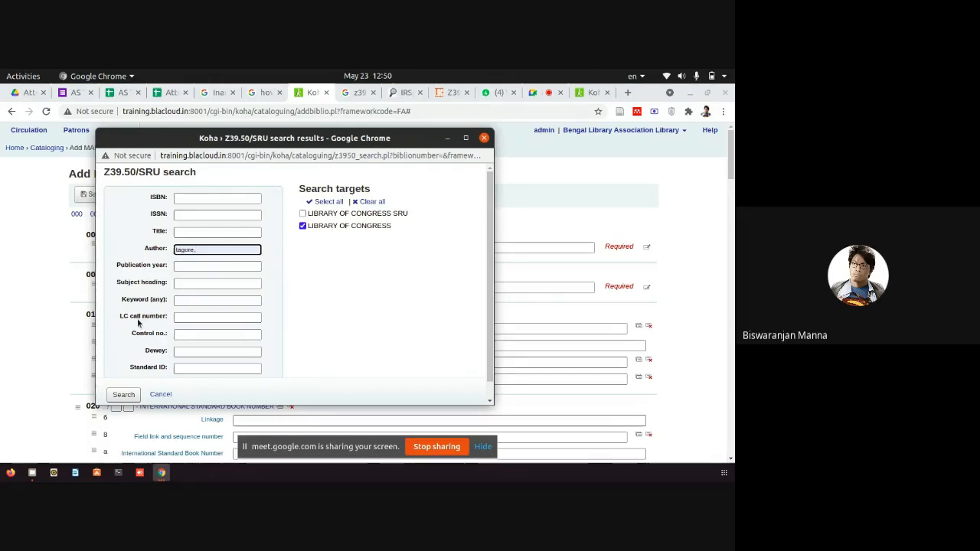
text(T)
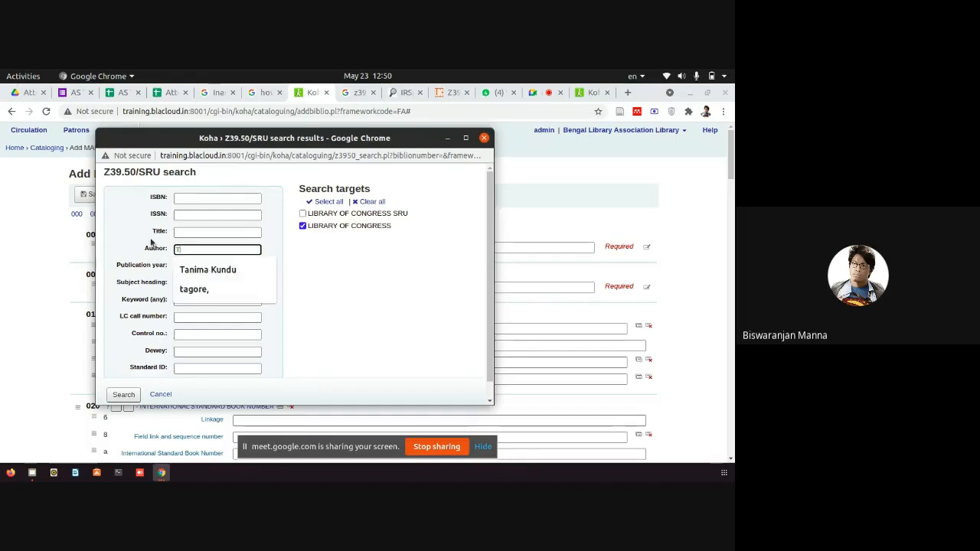
text(agore, Rab)
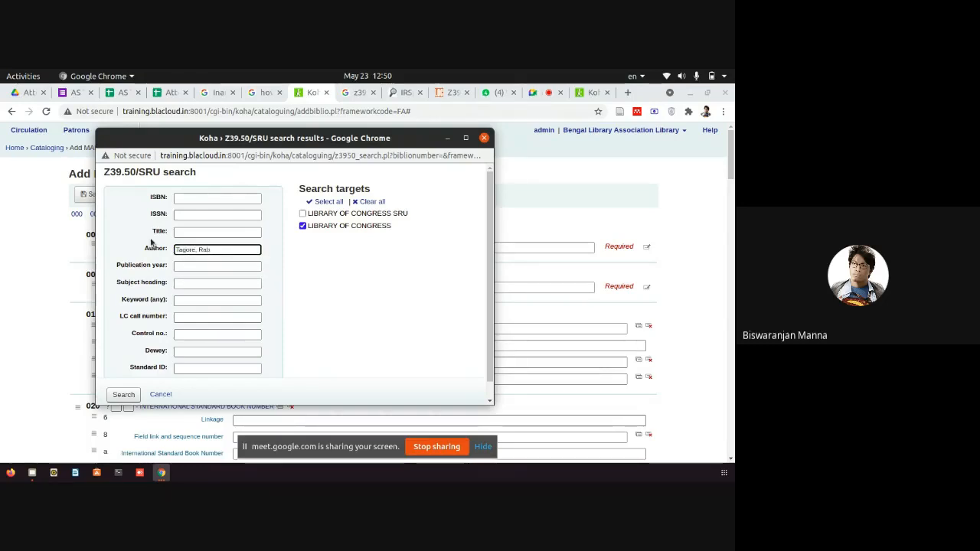
text(indranath)
click(121, 395)
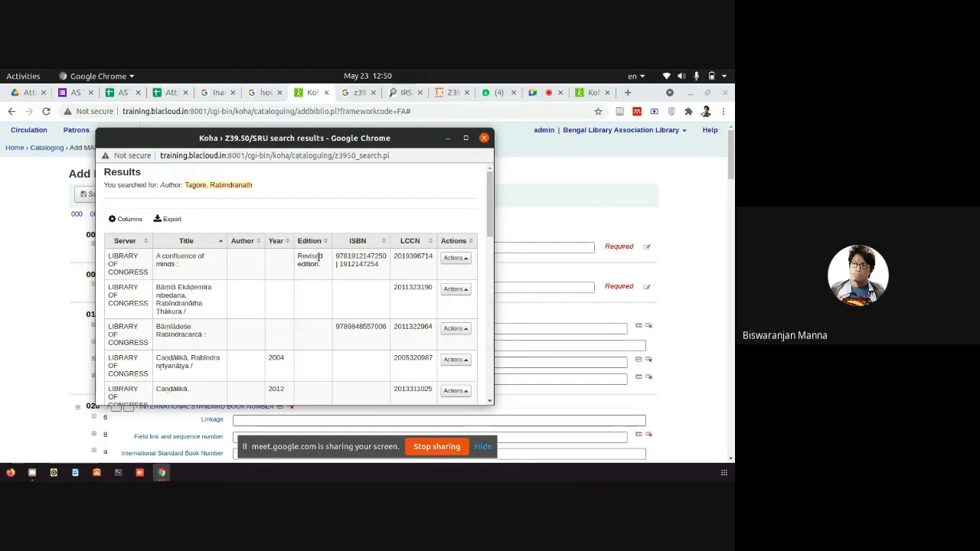
Scan the 57-page results and show the actions for Devotees' treasure (1999).
scroll(287, 291, down, 3)
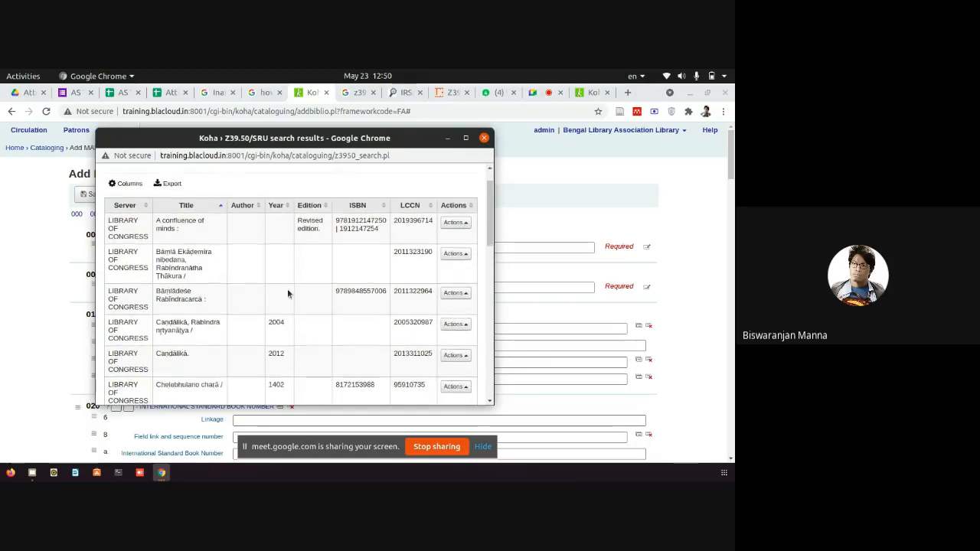
scroll(287, 292, down, 3)
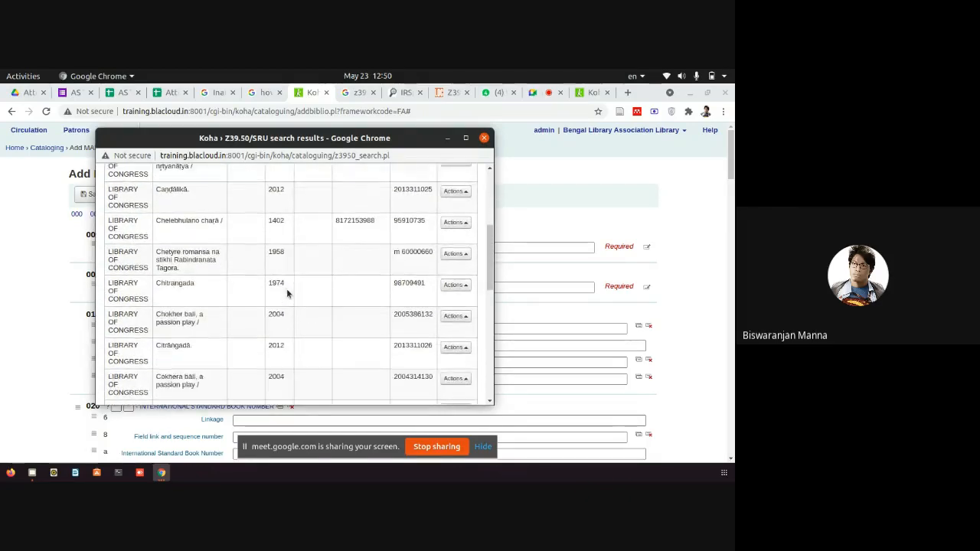
scroll(287, 292, down, 5)
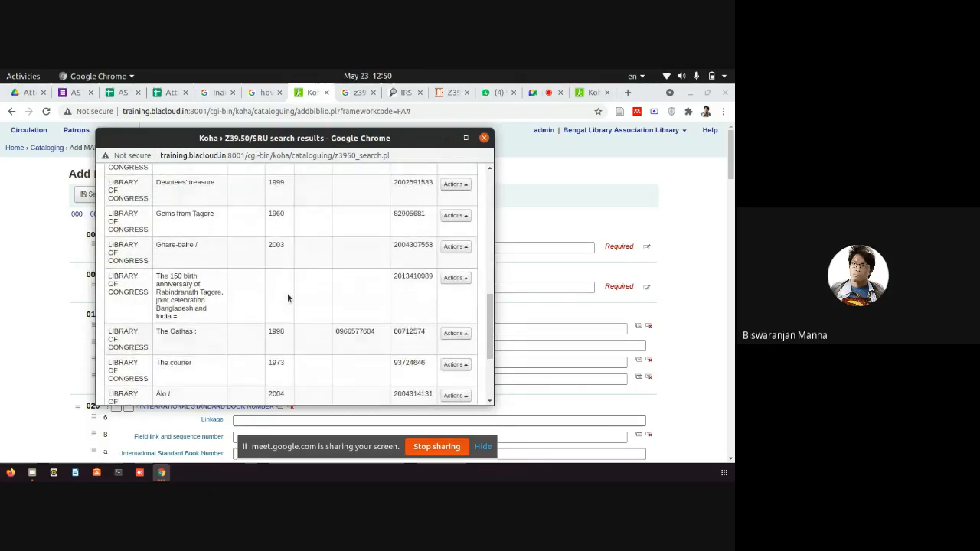
scroll(287, 298, down, 3)
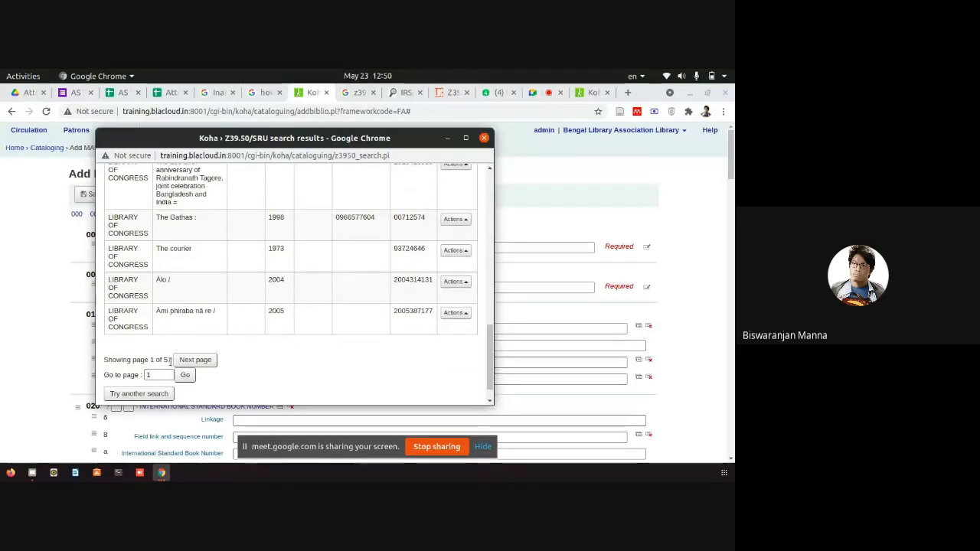
drag(172, 360, 150, 360)
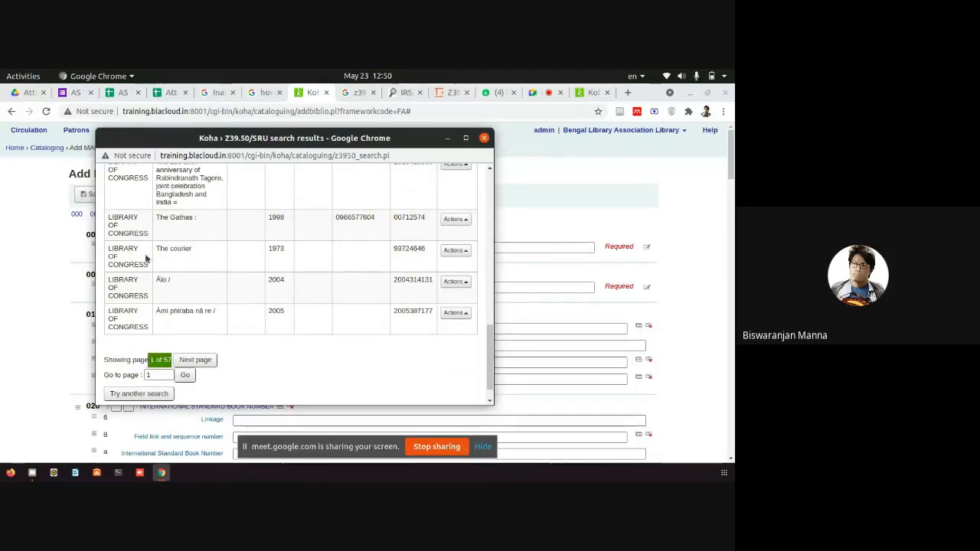
scroll(146, 248, up, 5)
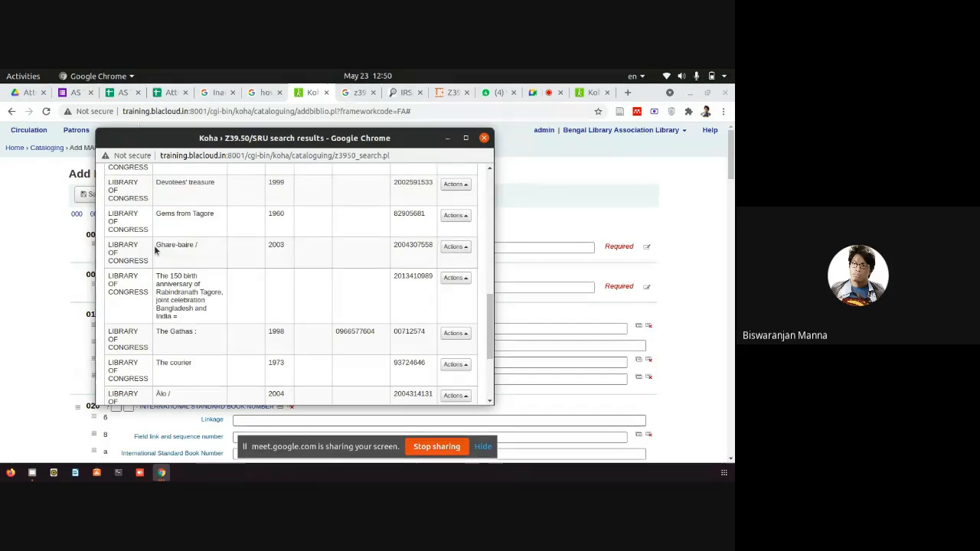
scroll(221, 257, up, 3)
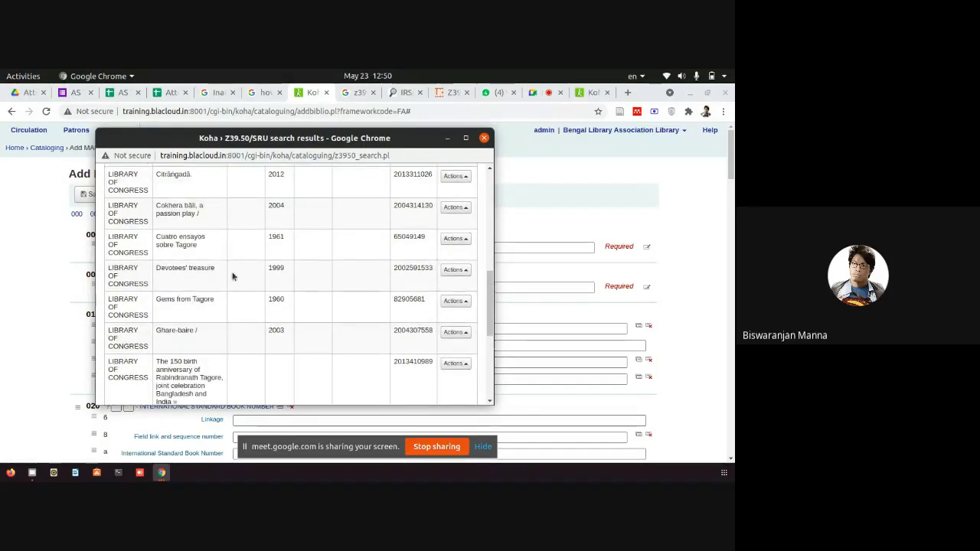
click(457, 272)
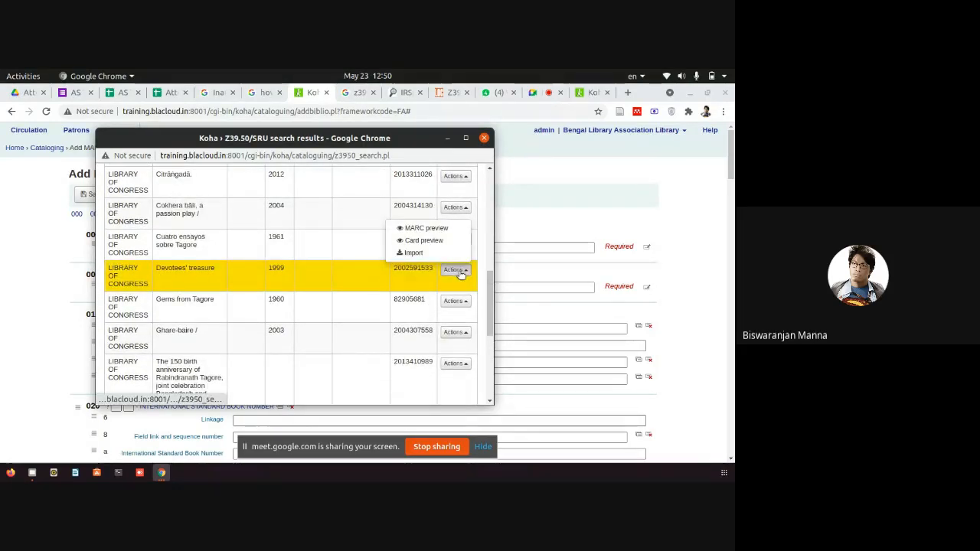
Preview the MARC data of the Devotees' treasure record, then close the preview.
click(426, 228)
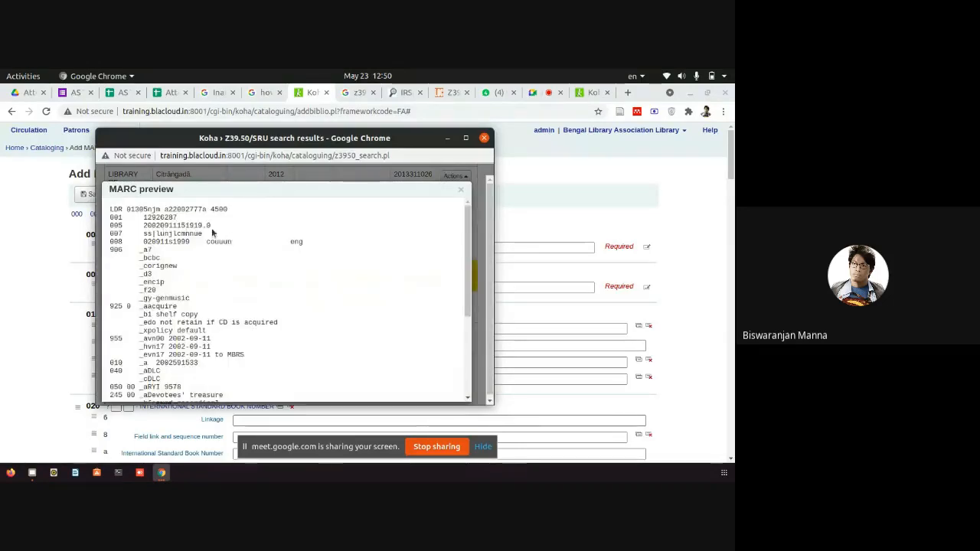
scroll(200, 255, down, 3)
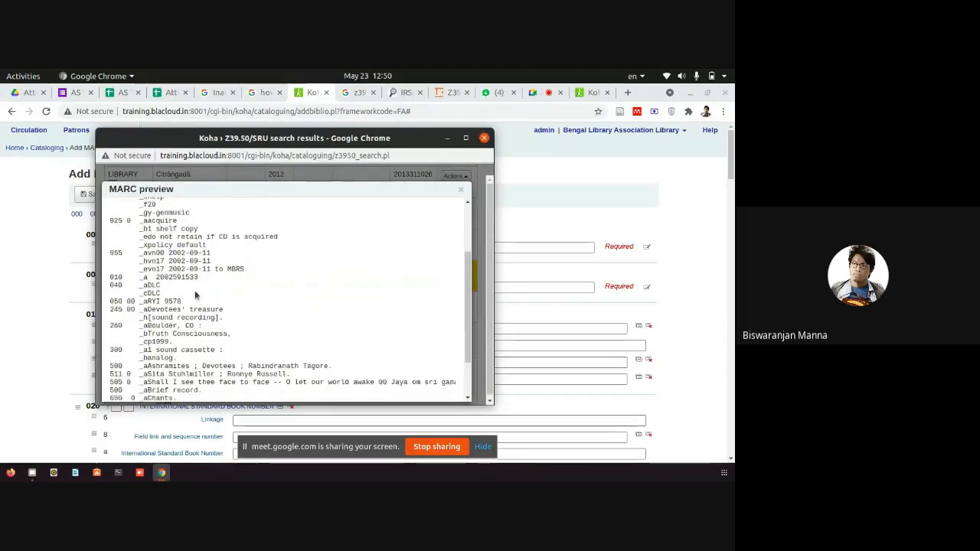
scroll(195, 295, down, 2)
drag(265, 309, 335, 318)
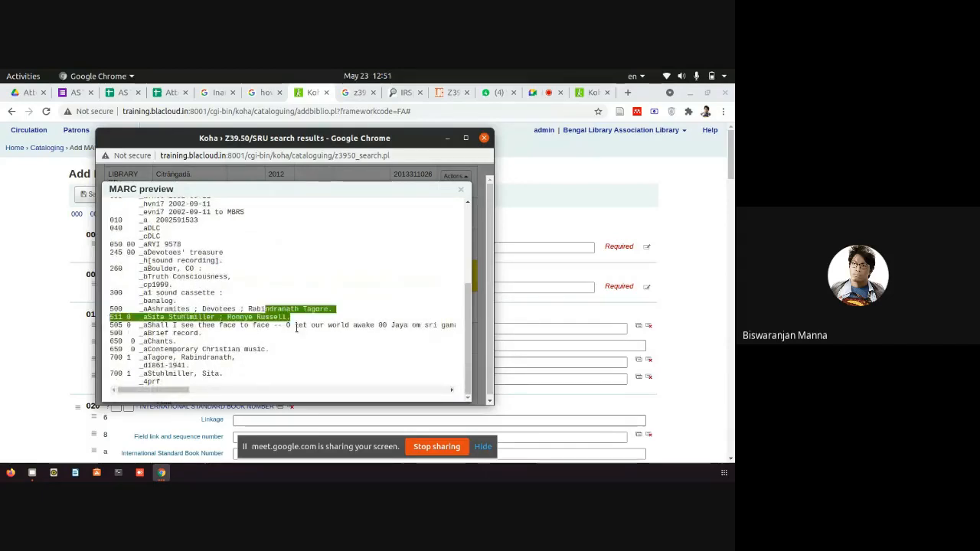
scroll(190, 320, down, 1)
scroll(264, 330, up, 1)
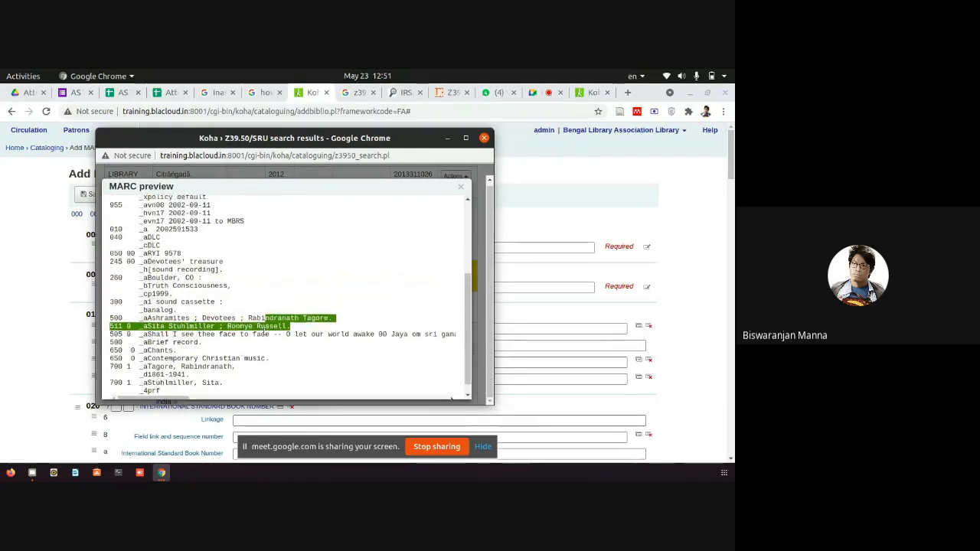
scroll(399, 230, up, 4)
click(462, 189)
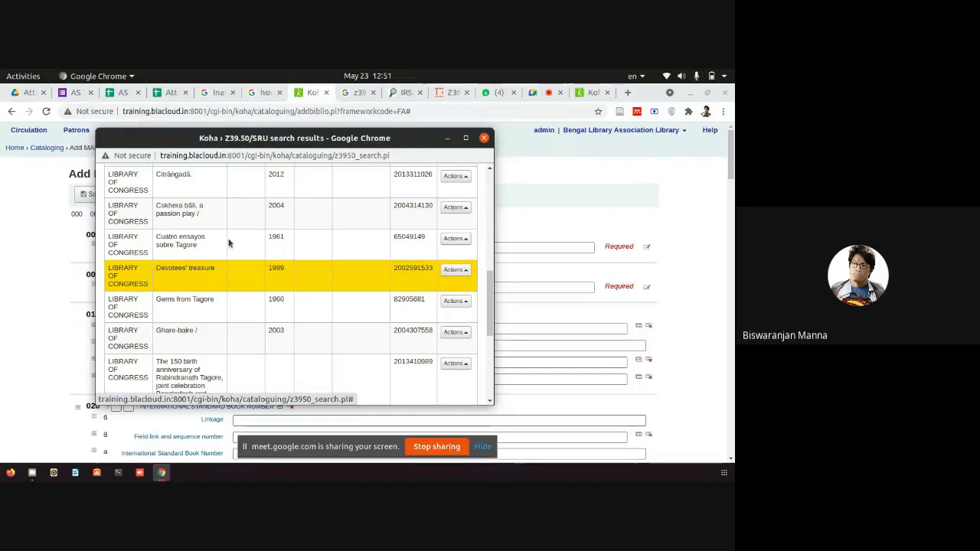
Preview the Caṇḍālikā (2012) MARC record, then import it into the new record.
scroll(322, 256, up, 5)
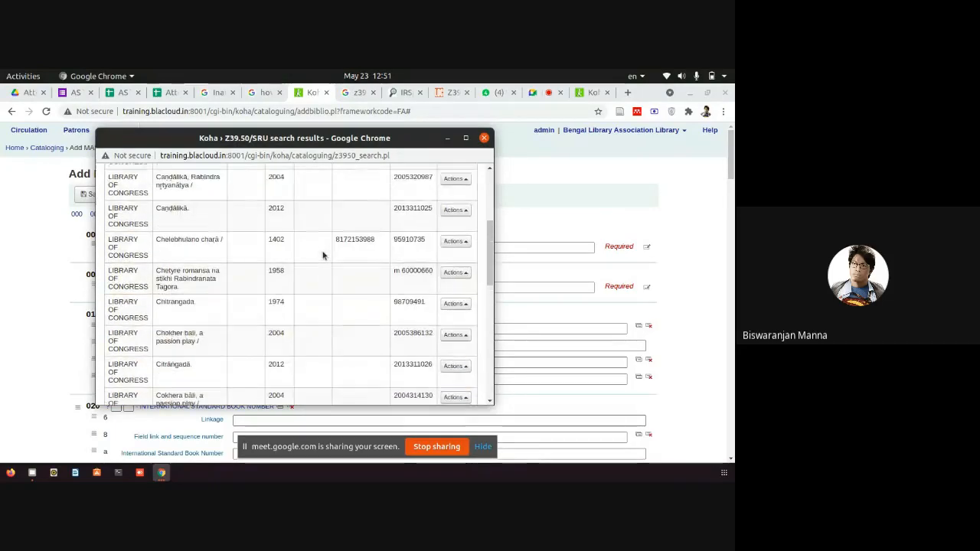
scroll(322, 256, up, 1)
click(456, 249)
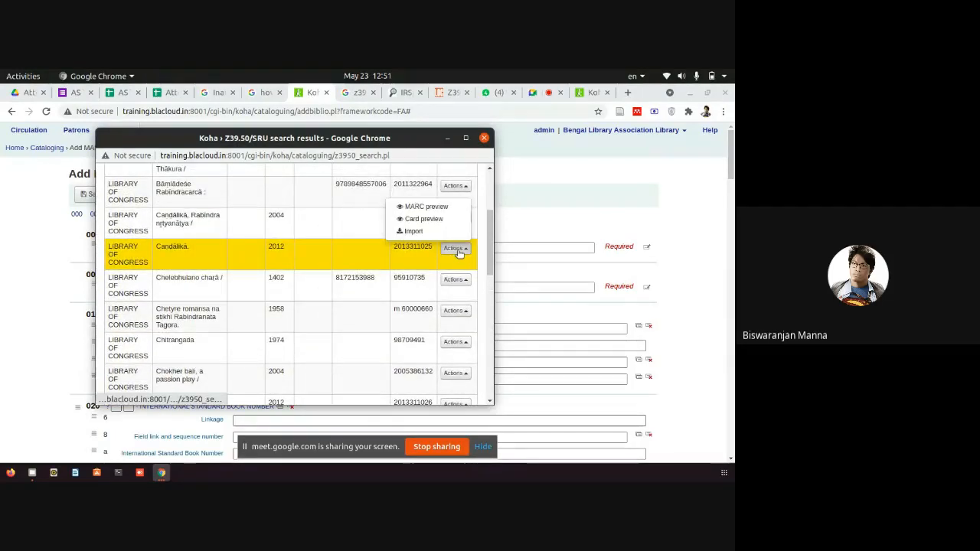
click(426, 207)
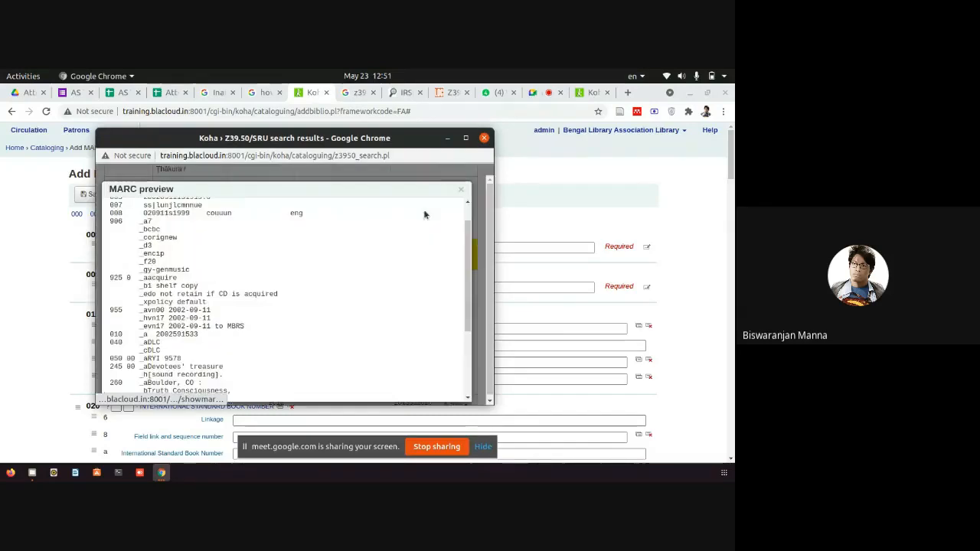
scroll(242, 286, down, 4)
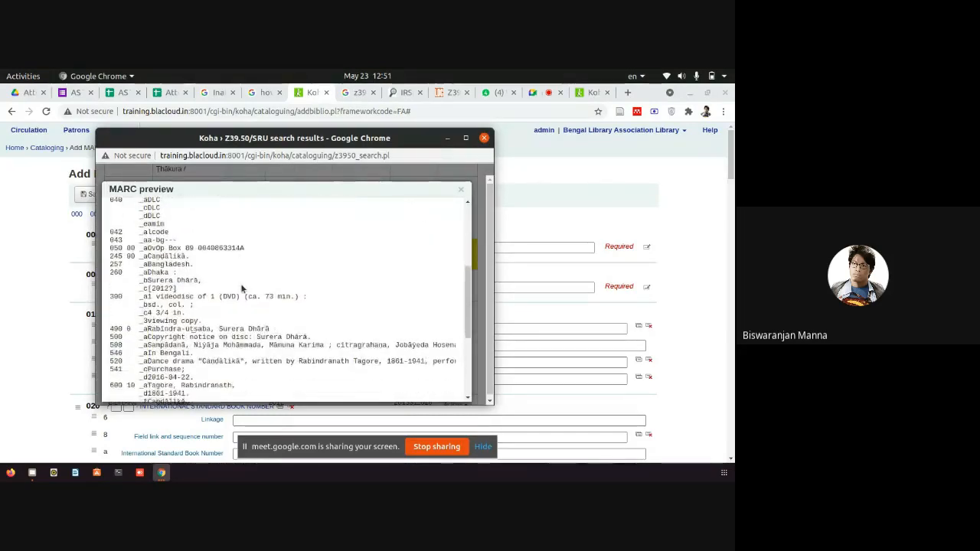
scroll(242, 288, down, 2)
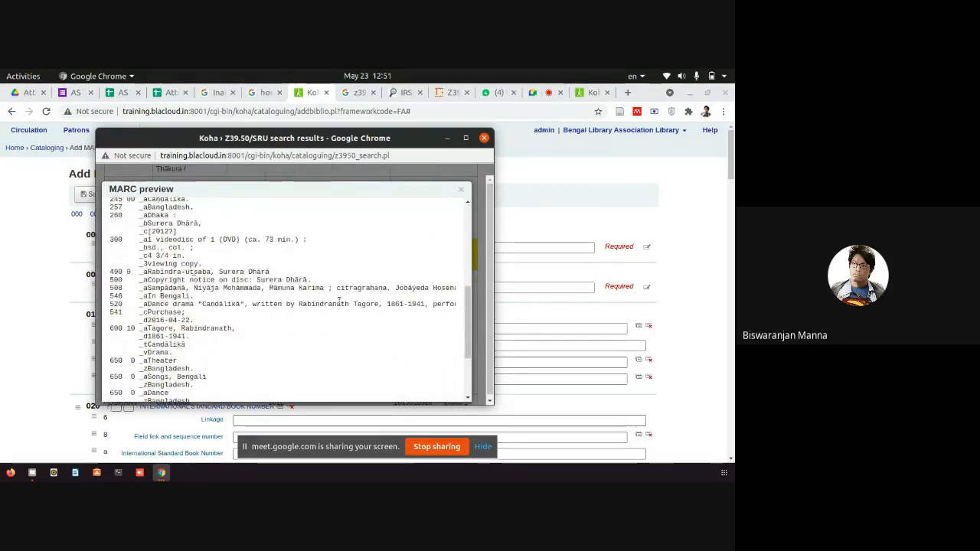
scroll(248, 306, up, 1)
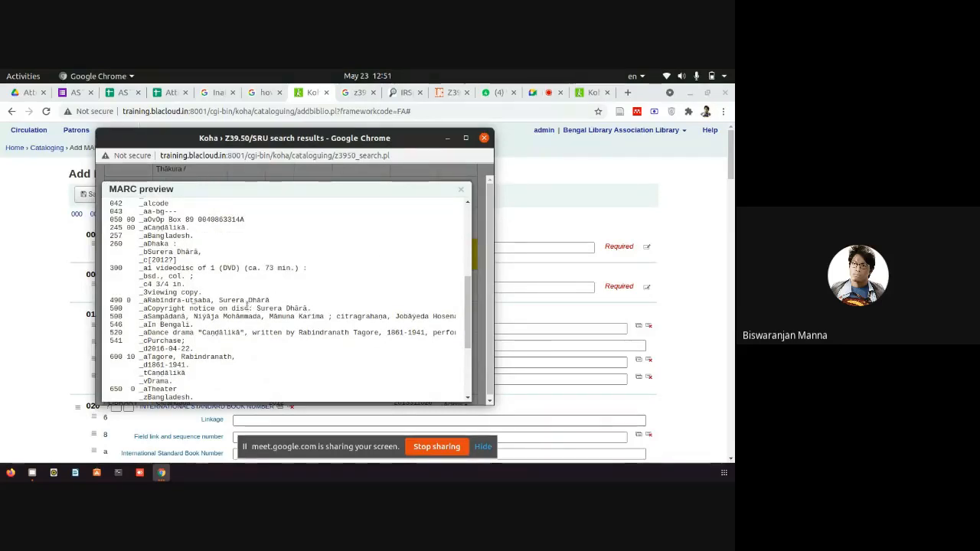
scroll(247, 306, up, 6)
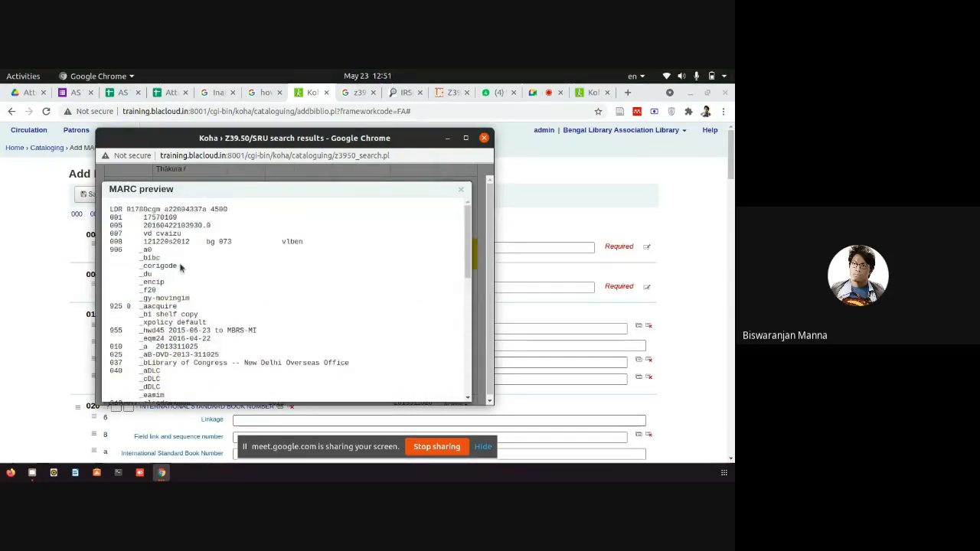
scroll(181, 266, down, 4)
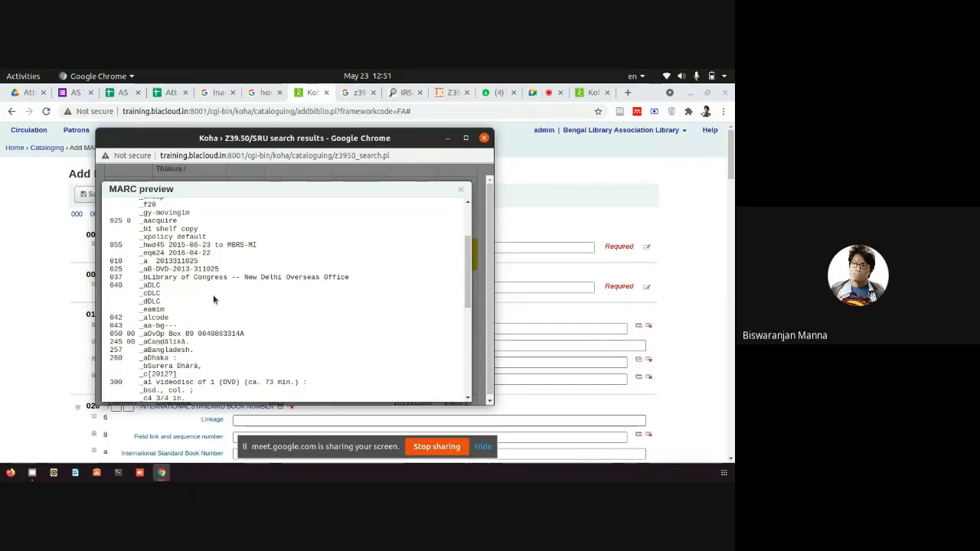
click(462, 191)
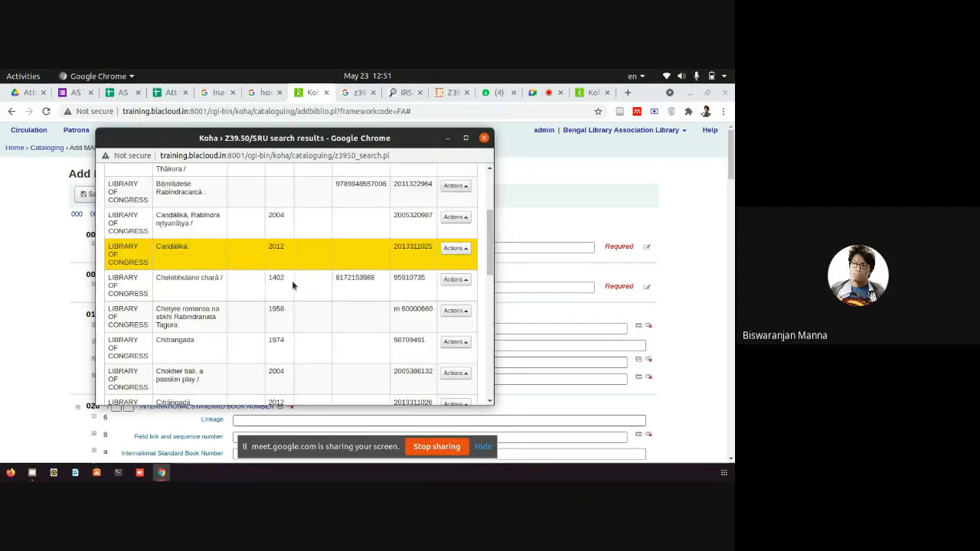
click(463, 250)
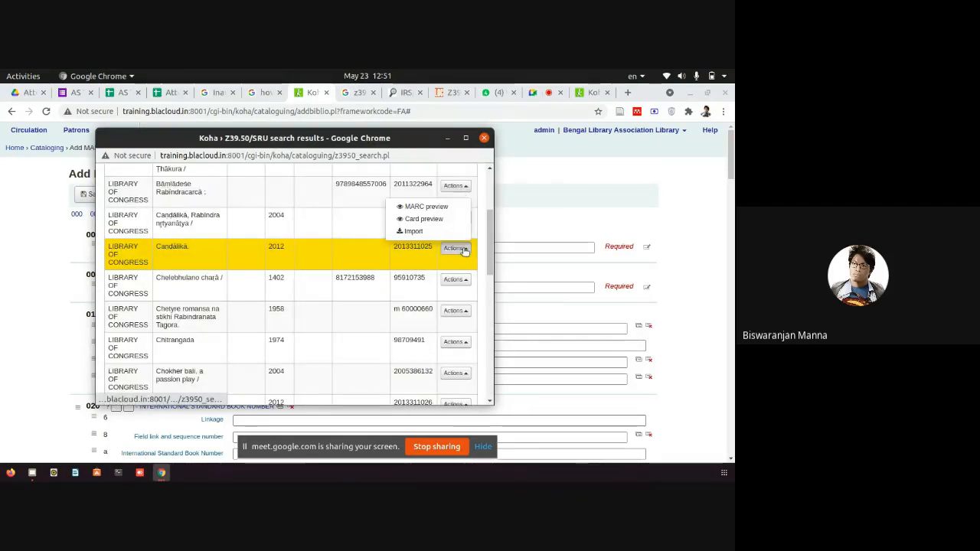
click(405, 233)
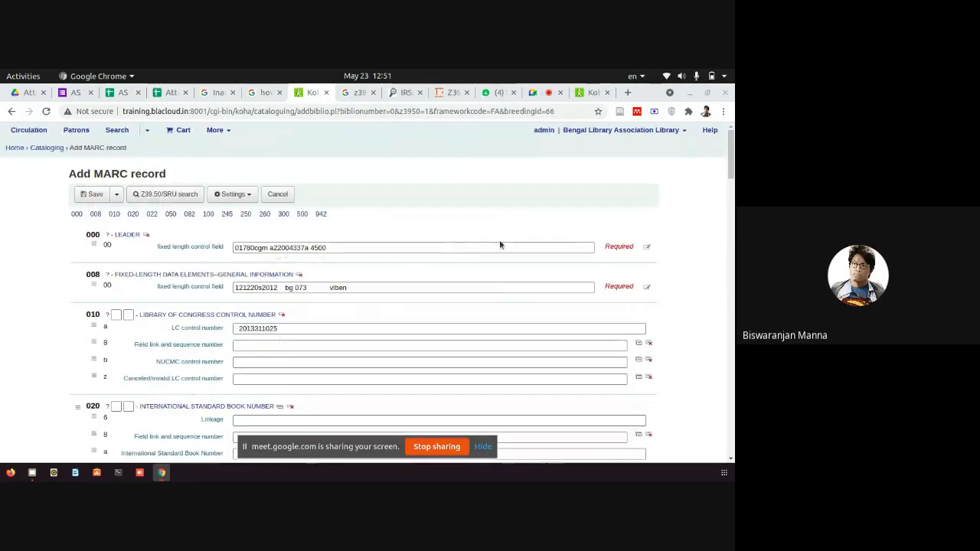
scroll(499, 245, down, 3)
scroll(436, 279, down, 4)
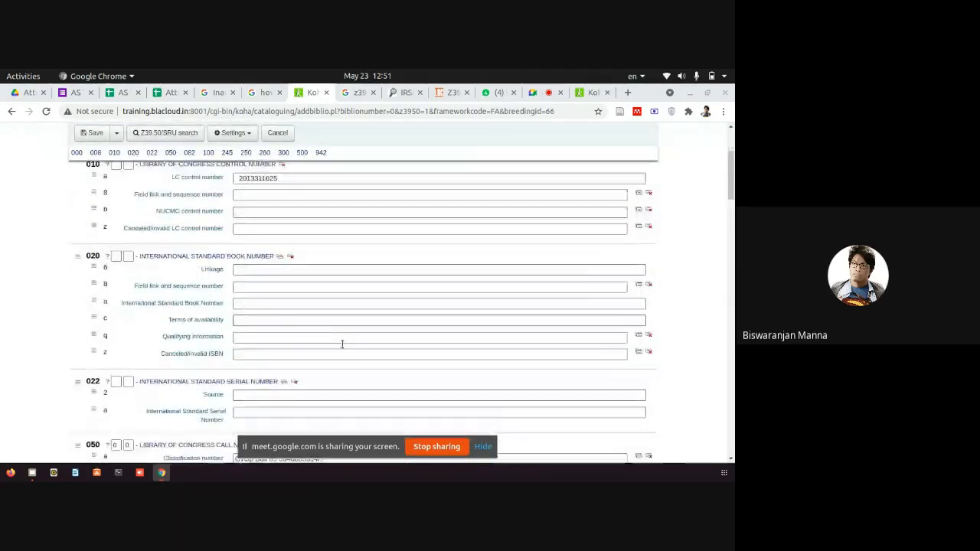
scroll(121, 171, up, 1)
scroll(478, 225, up, 8)
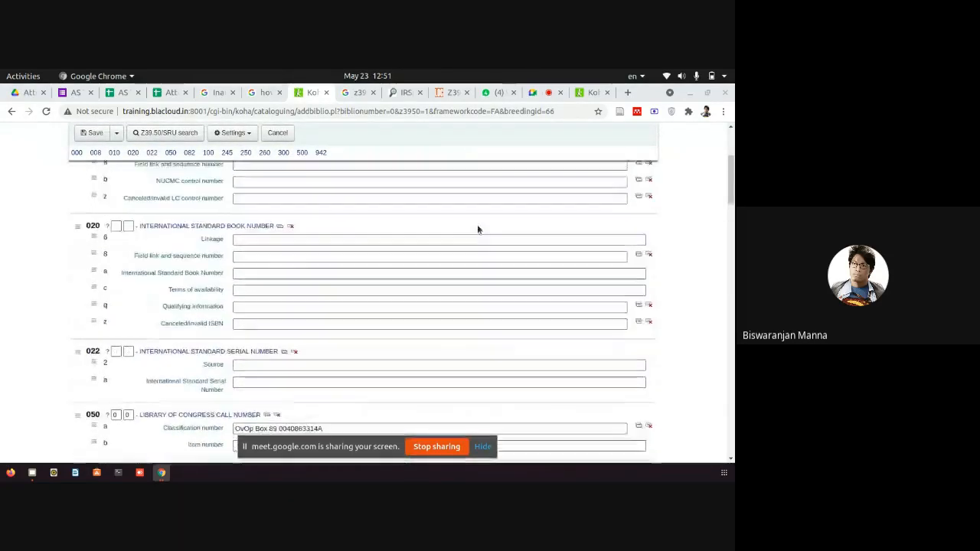
scroll(709, 313, down, 20)
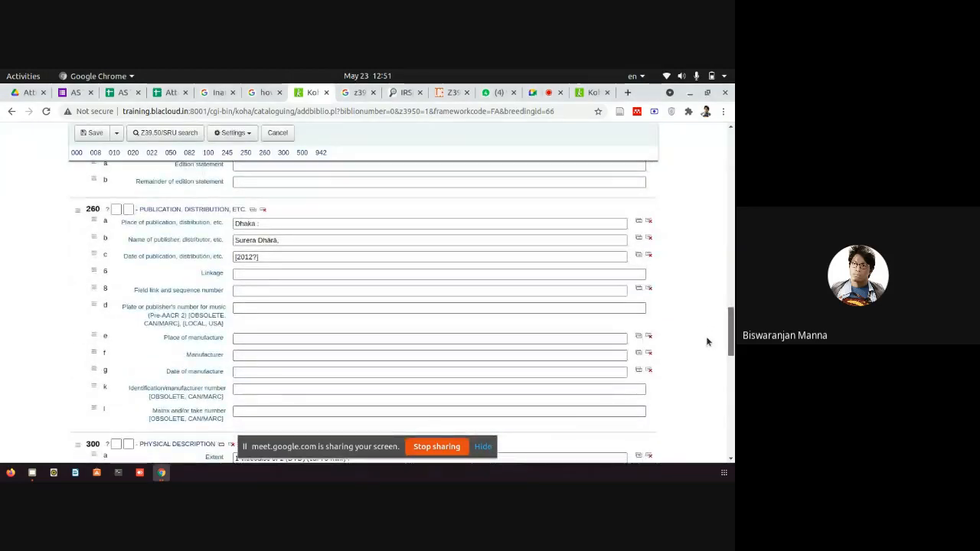
scroll(708, 341, down, 6)
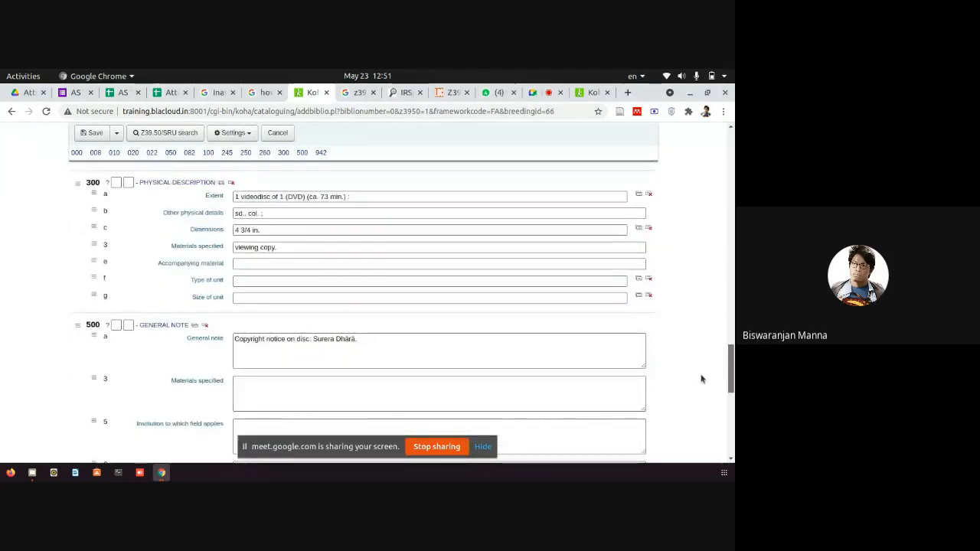
scroll(701, 381, down, 3)
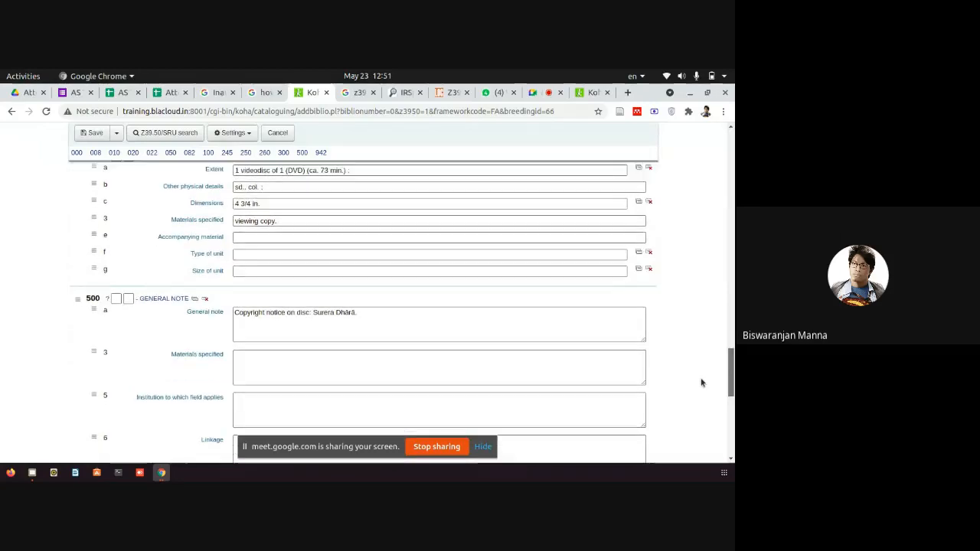
scroll(700, 391, down, 2)
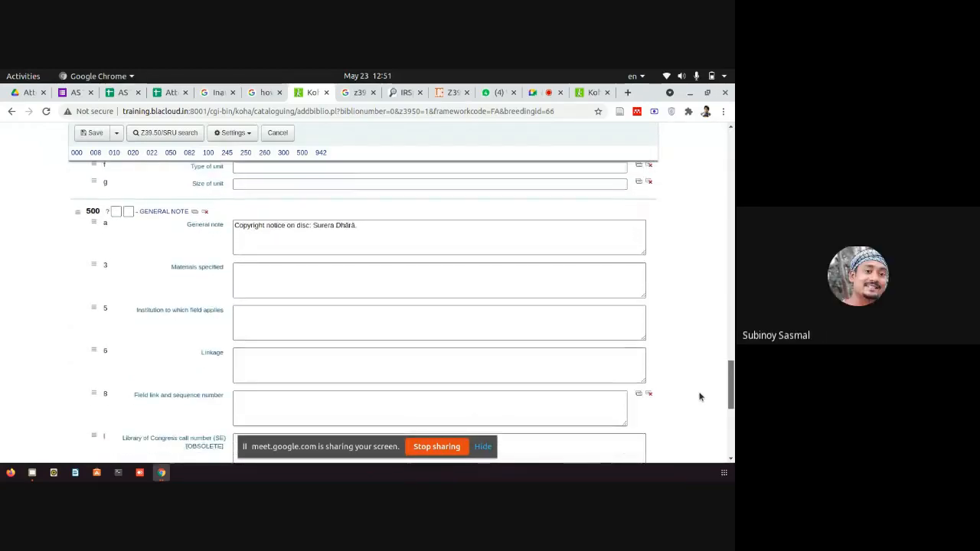
scroll(698, 383, up, 4)
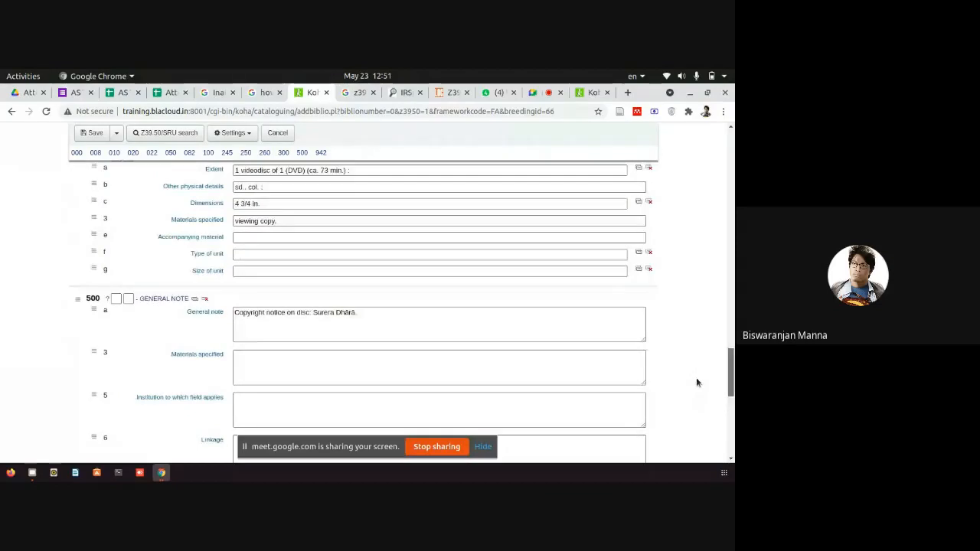
scroll(696, 378, up, 20)
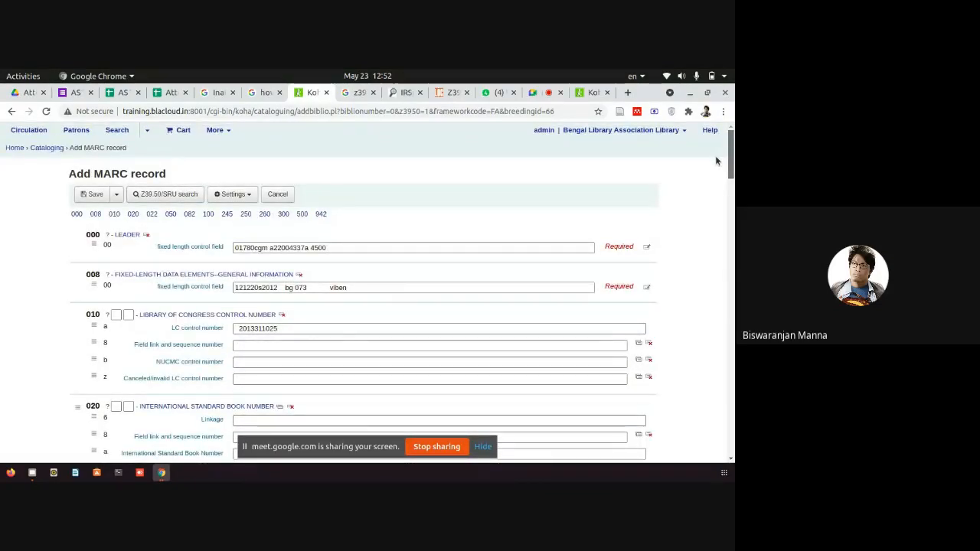
scroll(716, 161, down, 15)
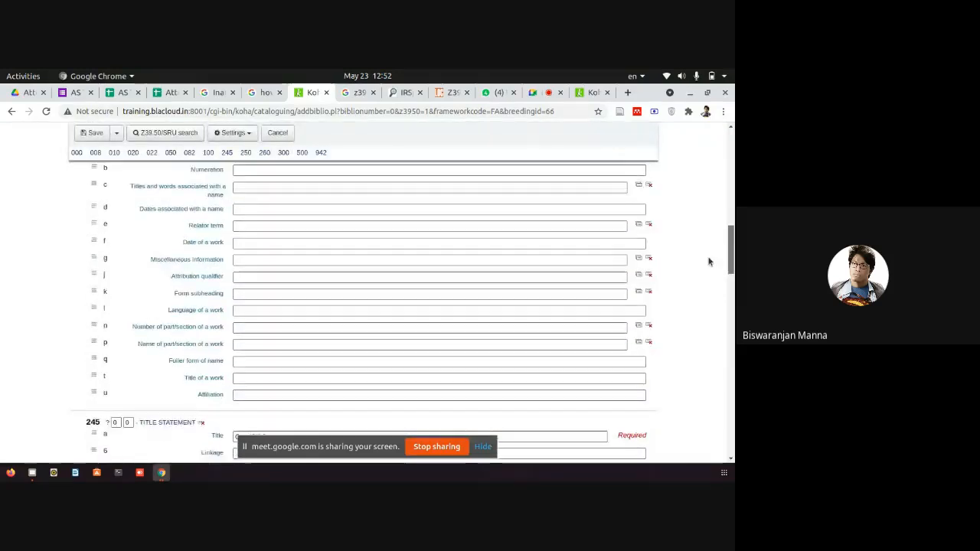
scroll(709, 262, up, 2)
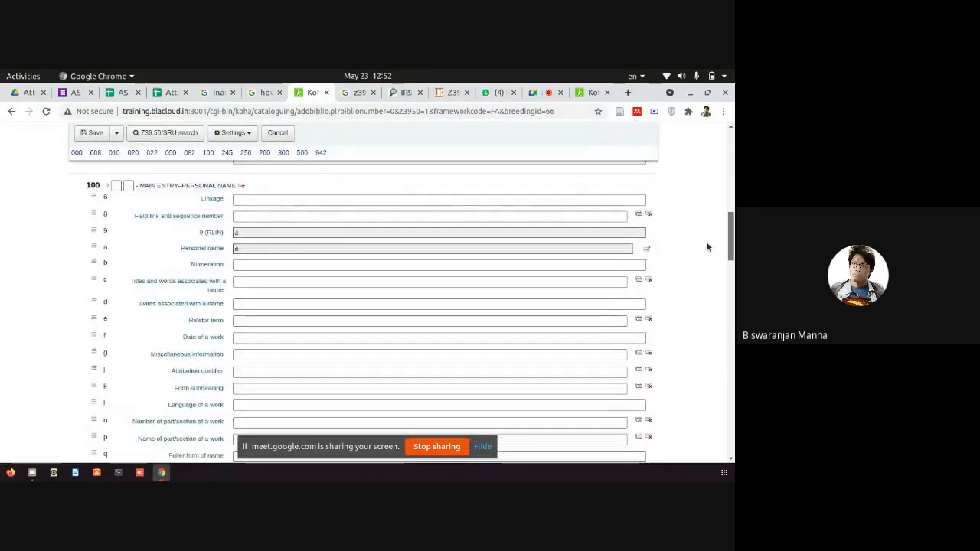
click(253, 250)
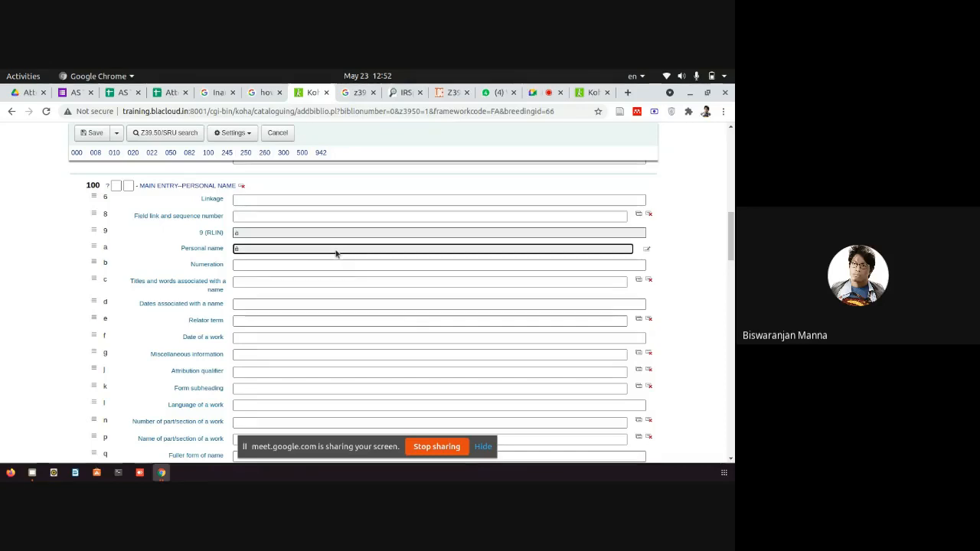
drag(730, 247, 729, 157)
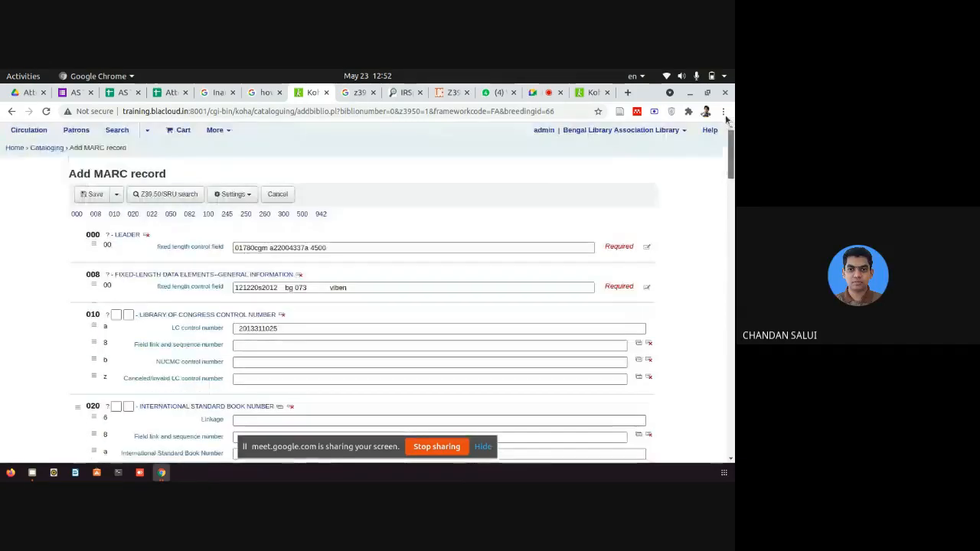
Open Administration in a new tab and place the caret in the 100 Personal name subfield.
click(218, 131)
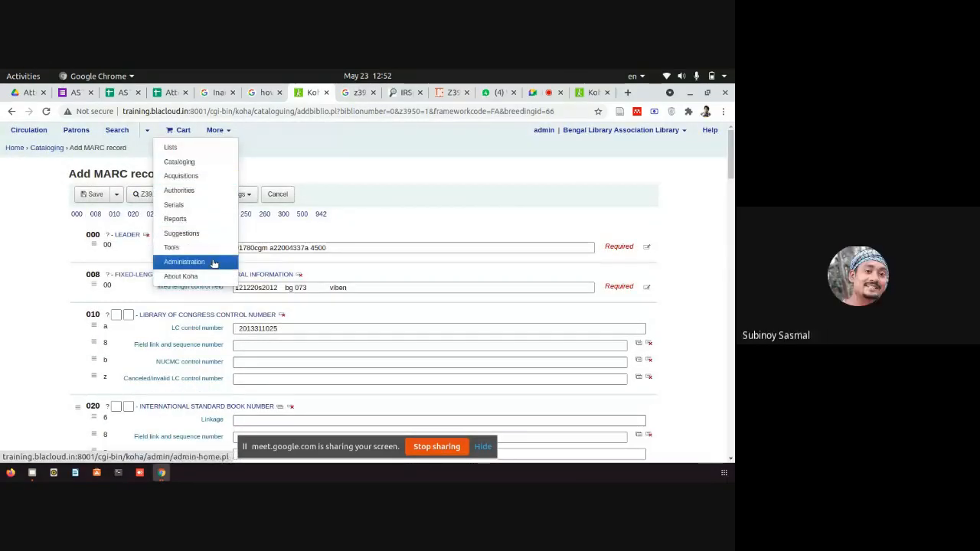
right_click(210, 262)
click(247, 271)
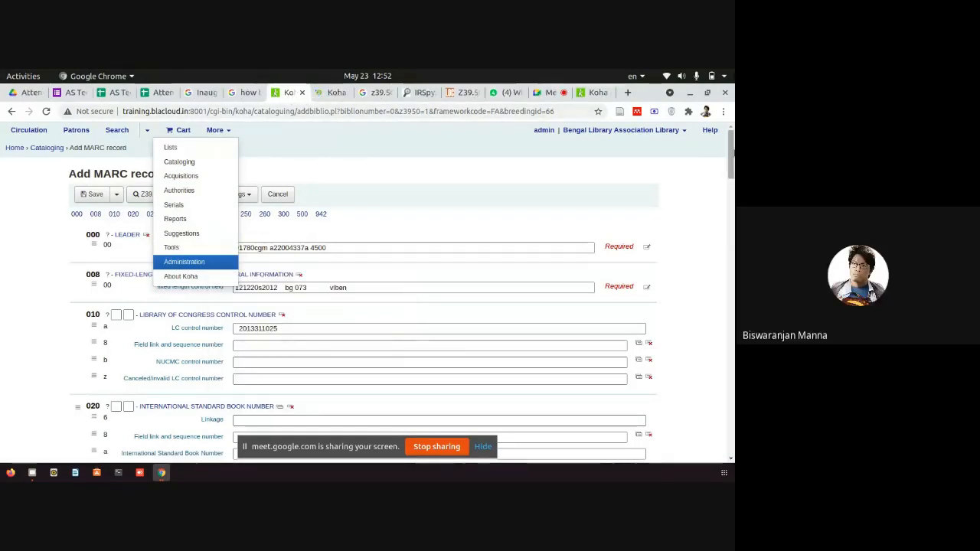
drag(730, 149, 733, 219)
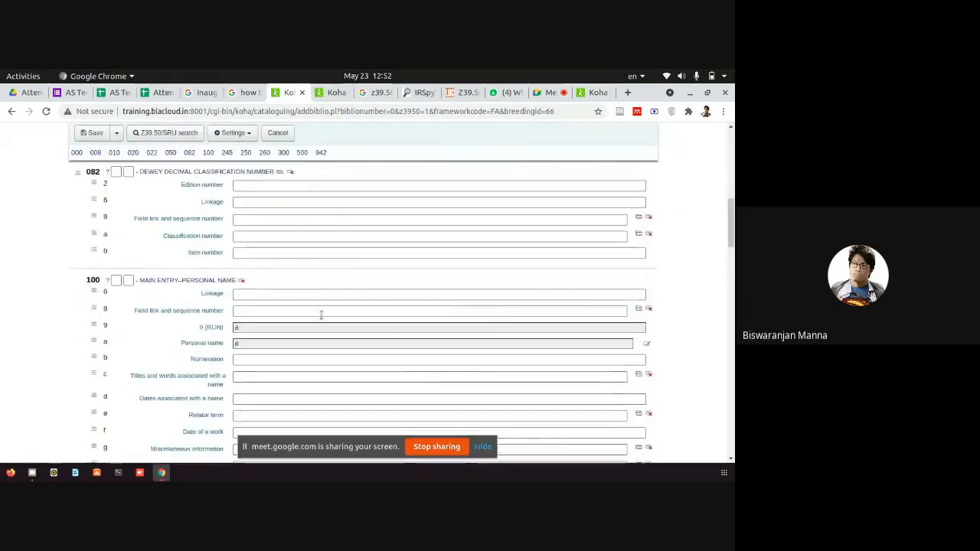
click(236, 330)
click(239, 347)
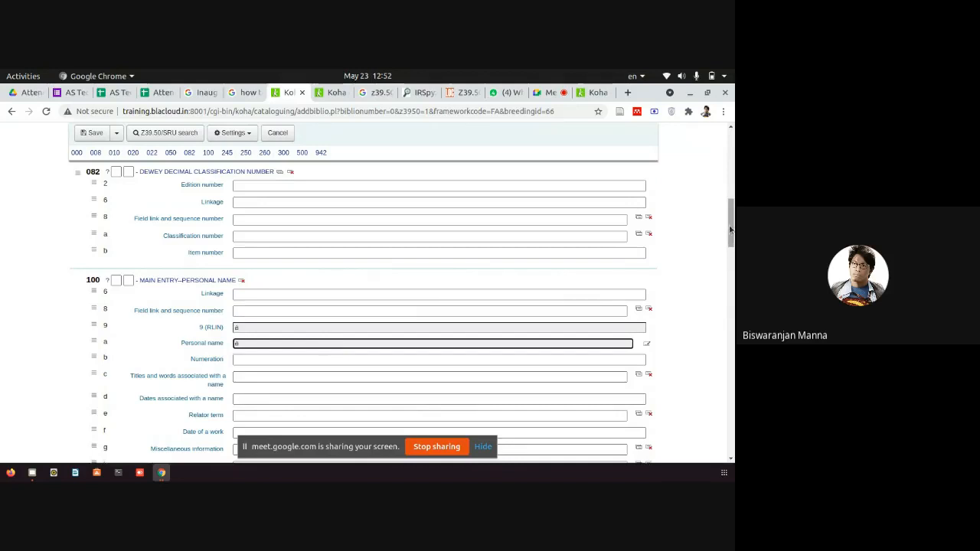
drag(731, 226, 720, 287)
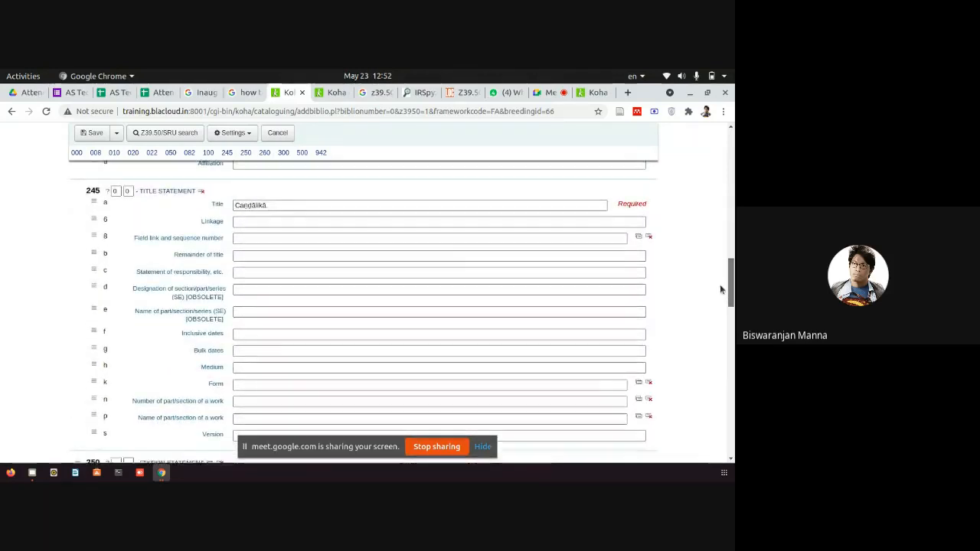
scroll(720, 287, up, 10)
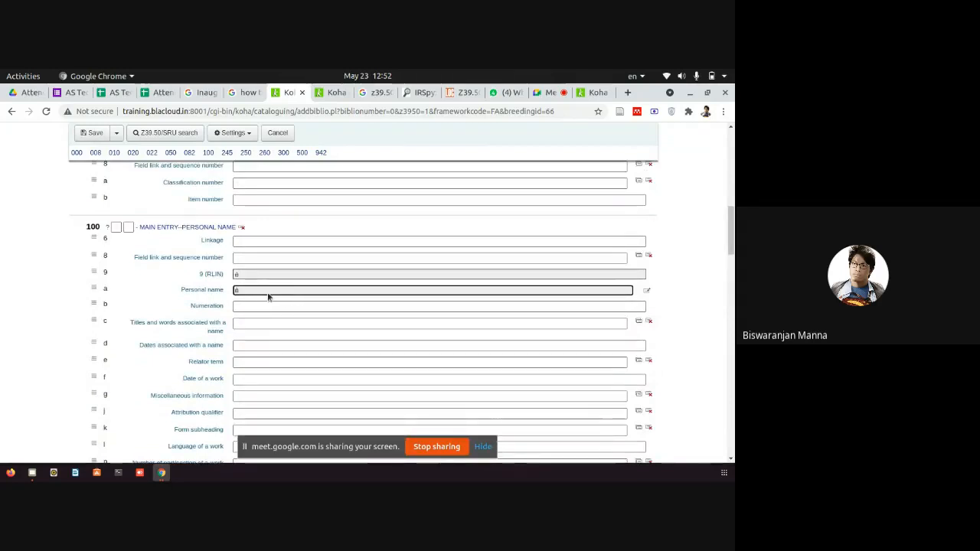
In the Administration tab, open Global system preferences and show the Authorities category.
click(332, 95)
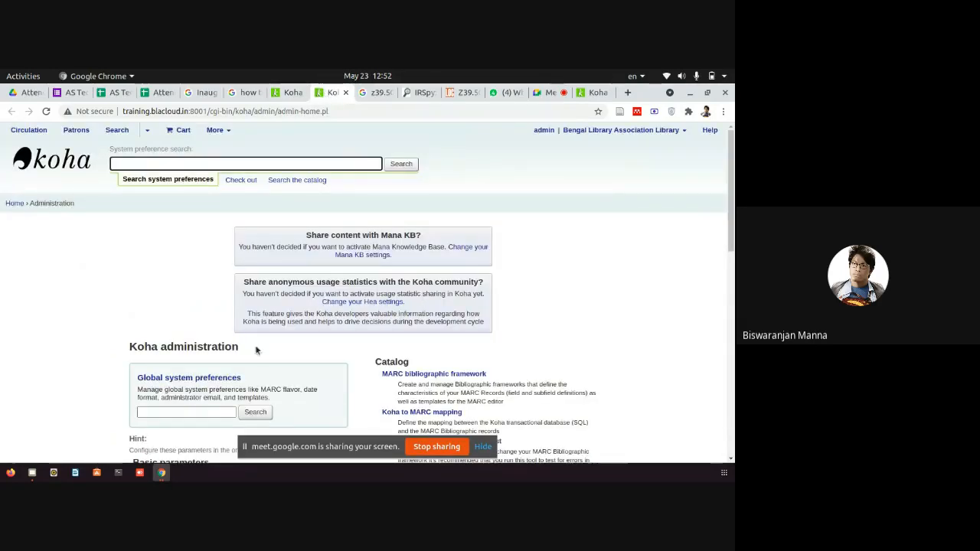
click(204, 379)
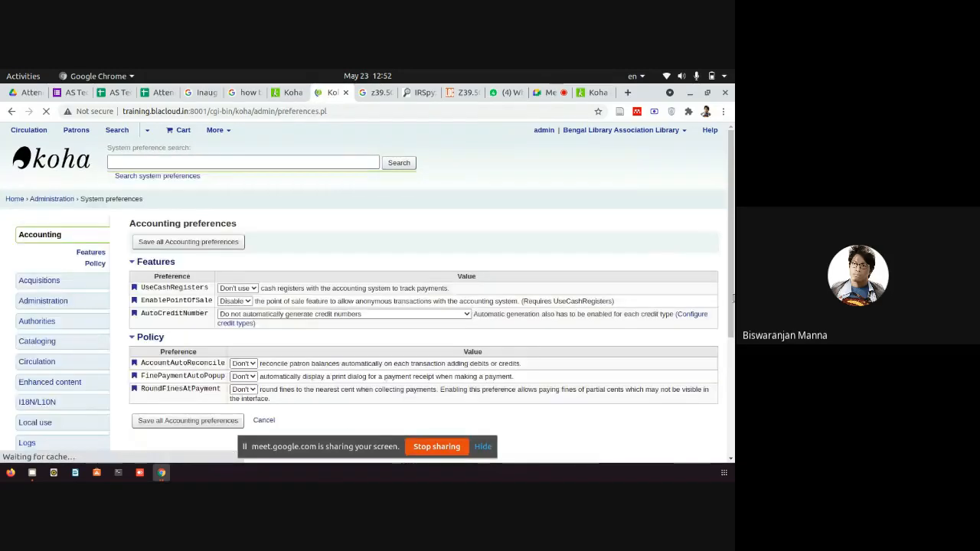
scroll(105, 332, down, 1)
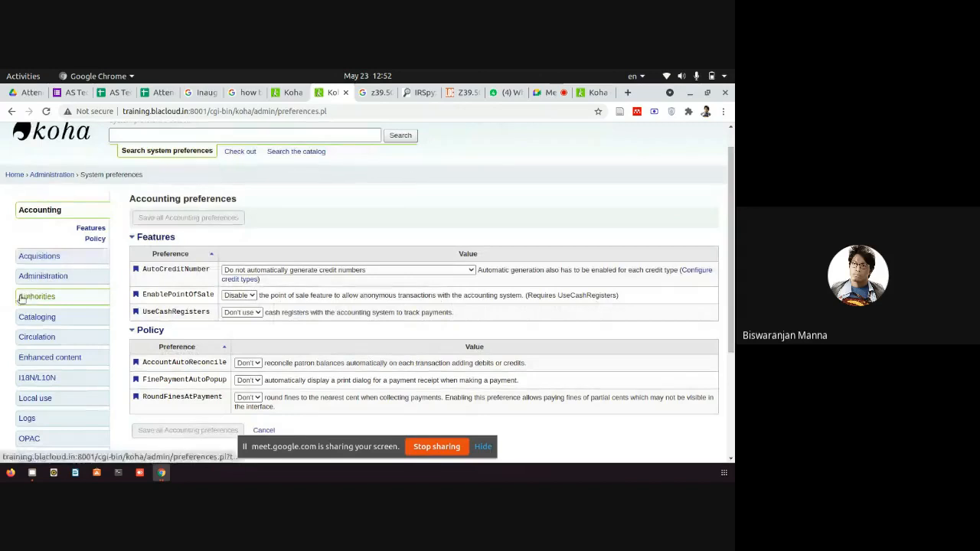
drag(19, 300, 33, 301)
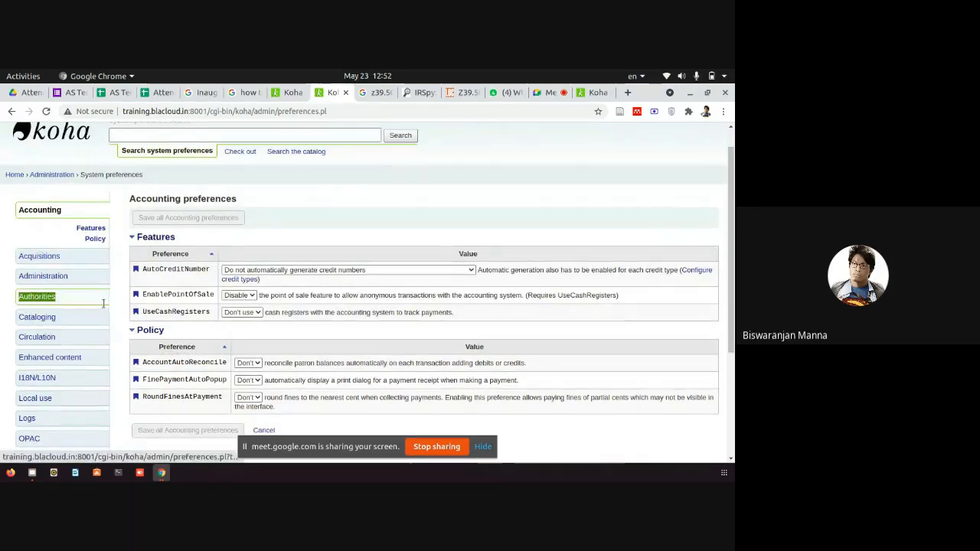
click(40, 301)
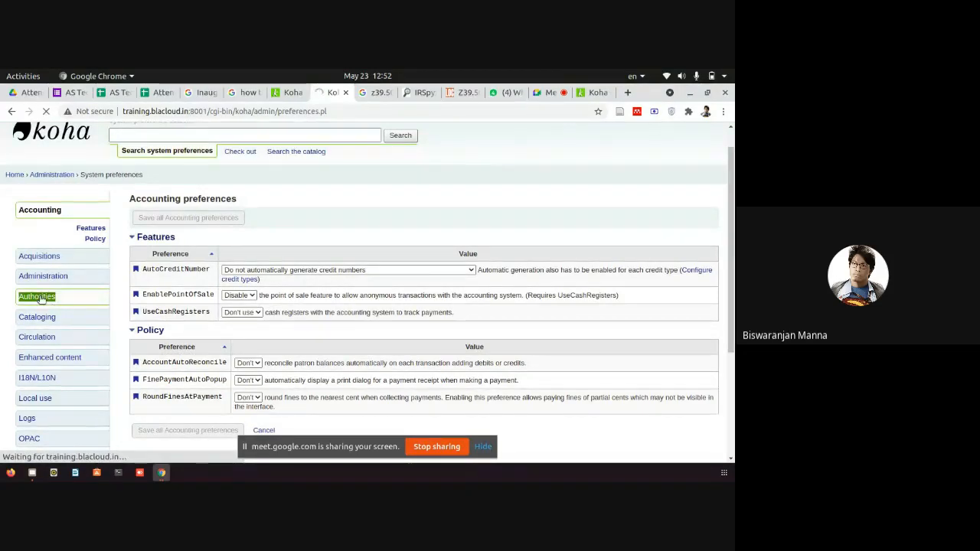
scroll(496, 255, down, 1)
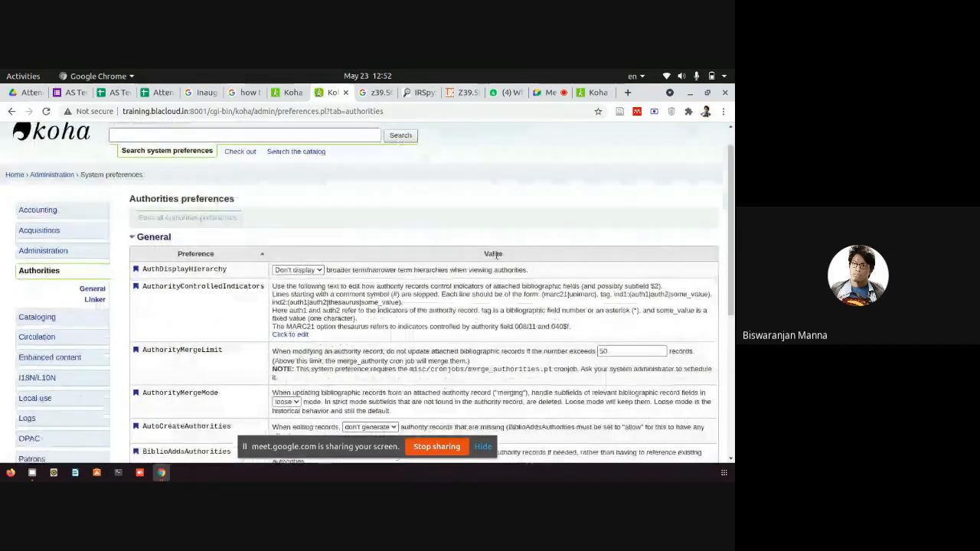
Change BiblioAddsAuthorities to 'allow', save all Authorities preferences, and reload the Add MARC record form.
drag(731, 207, 731, 258)
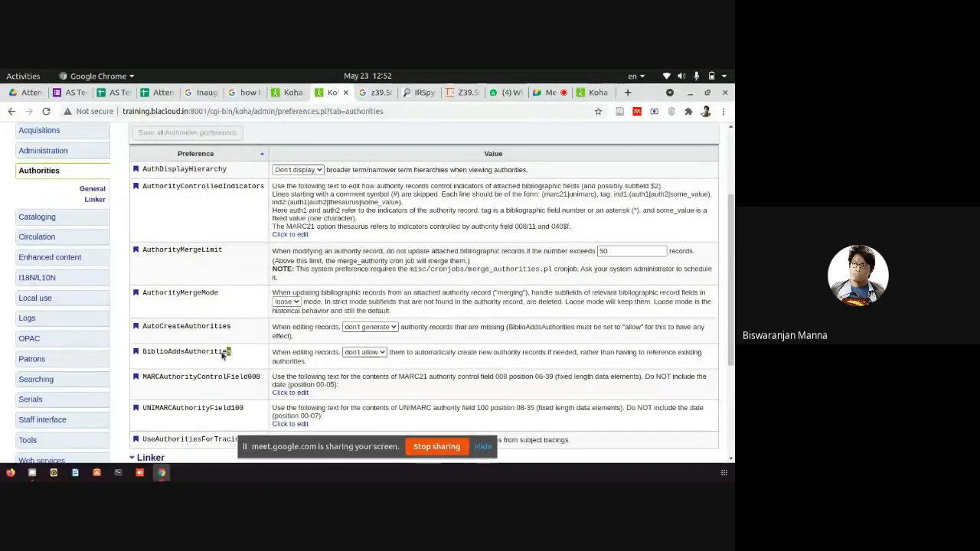
drag(153, 354, 141, 353)
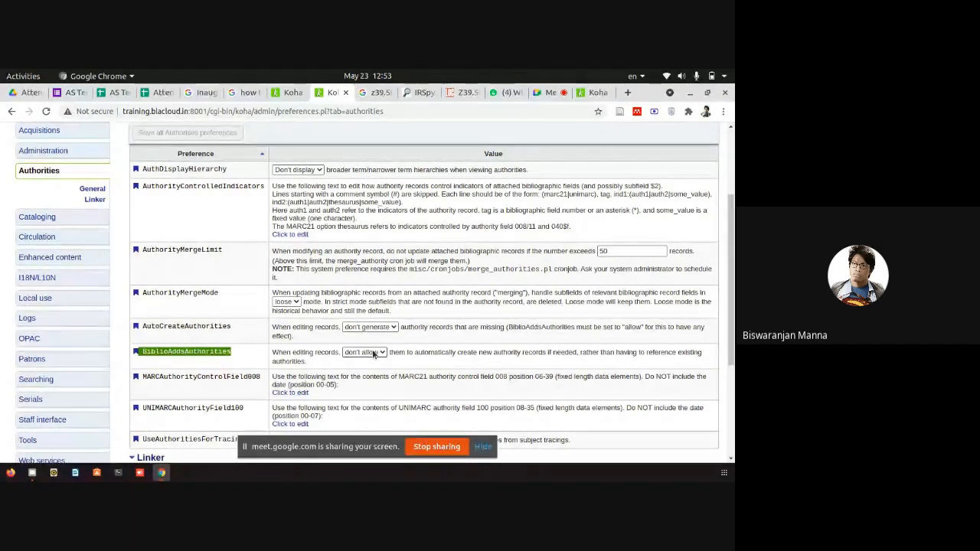
click(373, 353)
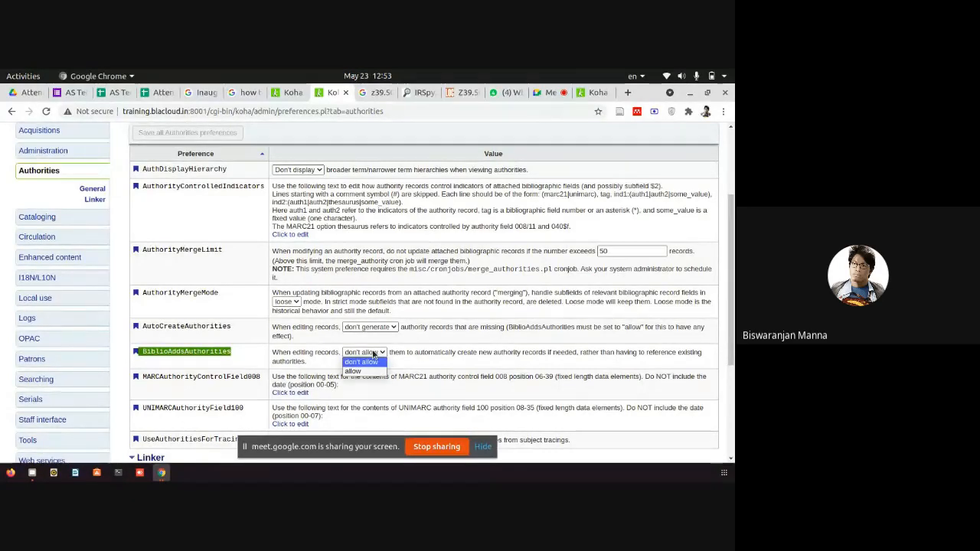
click(353, 371)
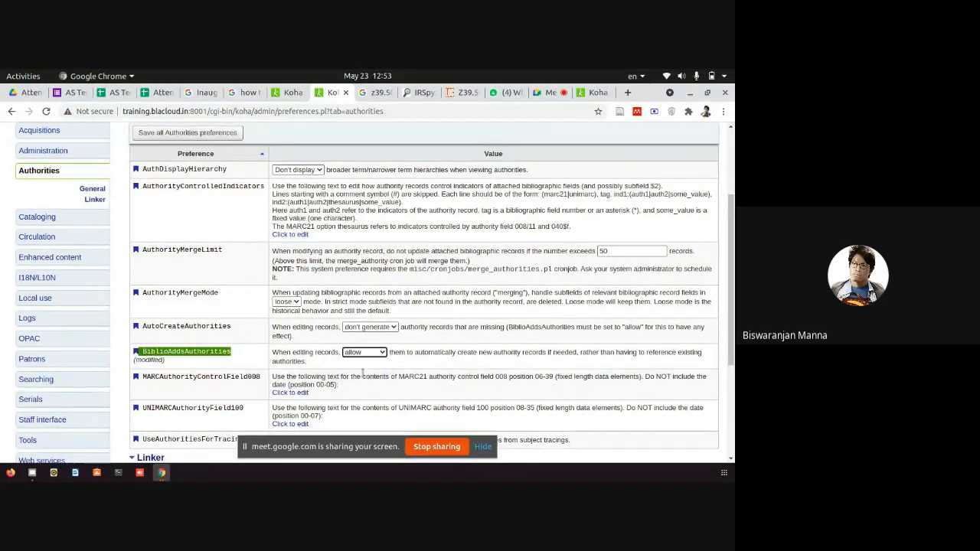
click(192, 134)
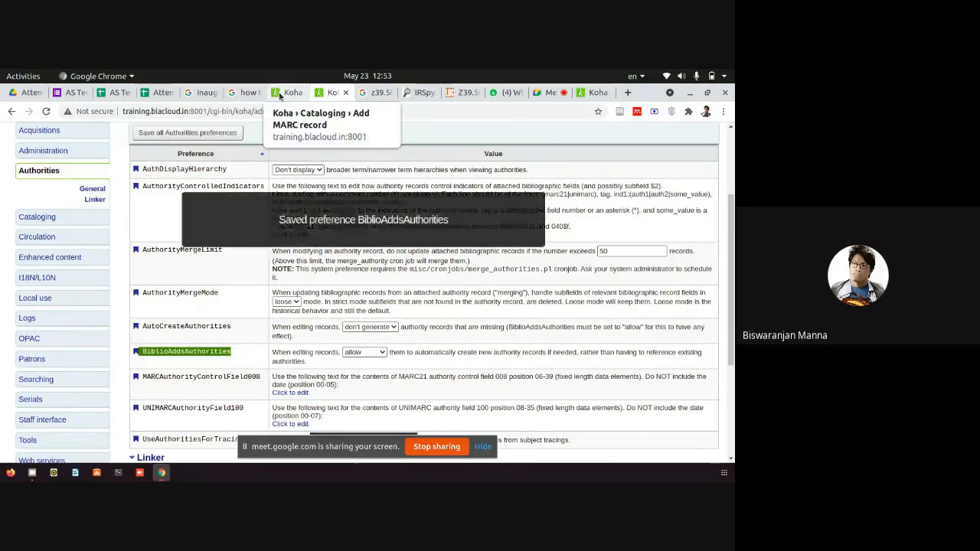
click(279, 94)
click(46, 112)
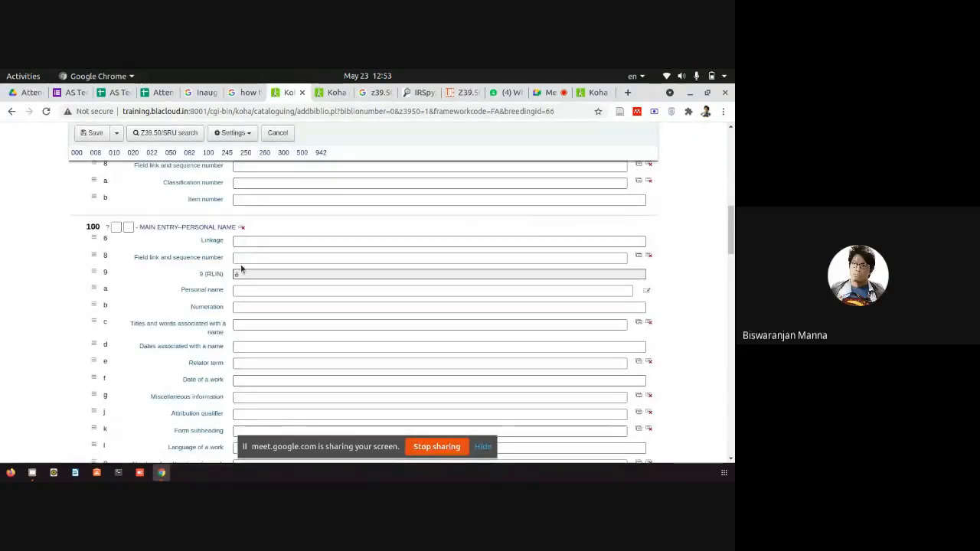
click(239, 290)
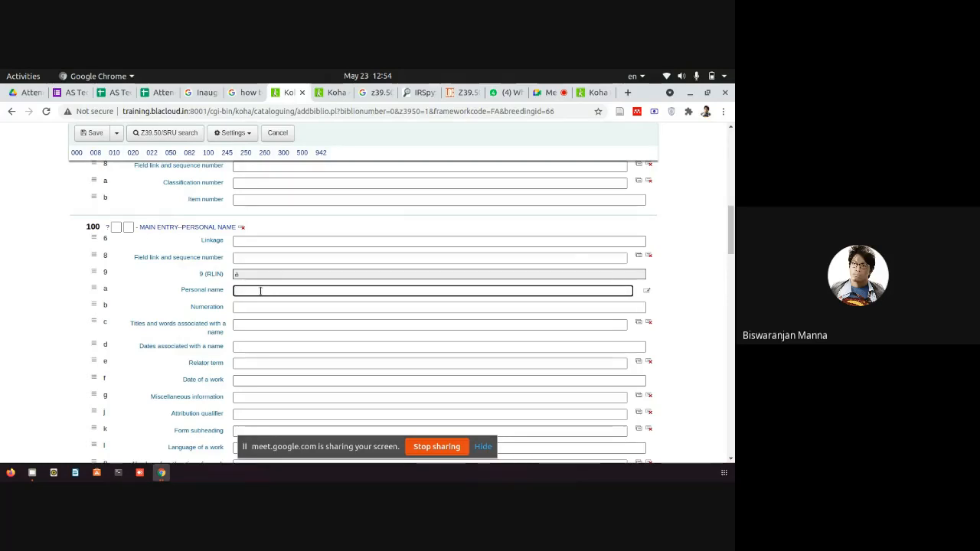
Navigate via More > Administration > Global system preferences to the Authorities preferences.
click(333, 92)
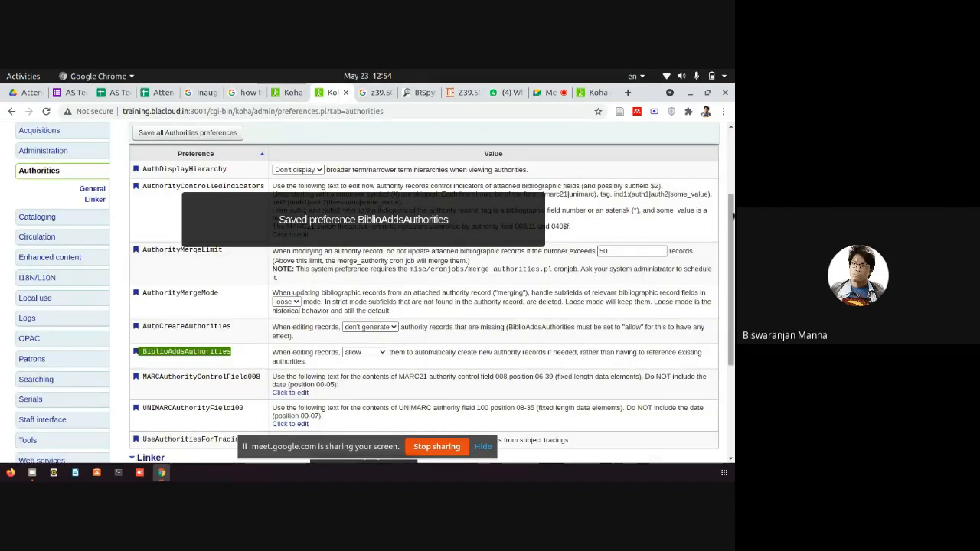
scroll(244, 153, up, 3)
click(217, 131)
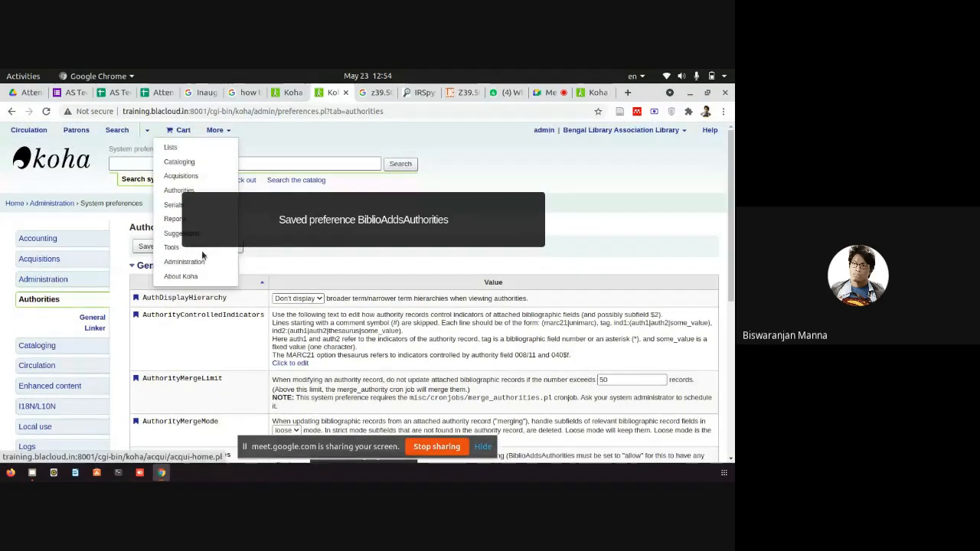
click(180, 262)
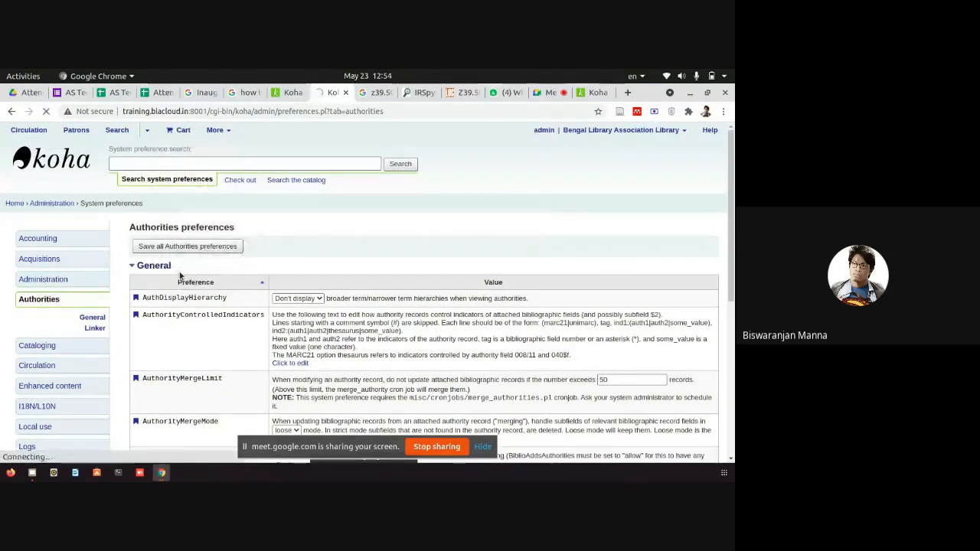
scroll(270, 242, down, 3)
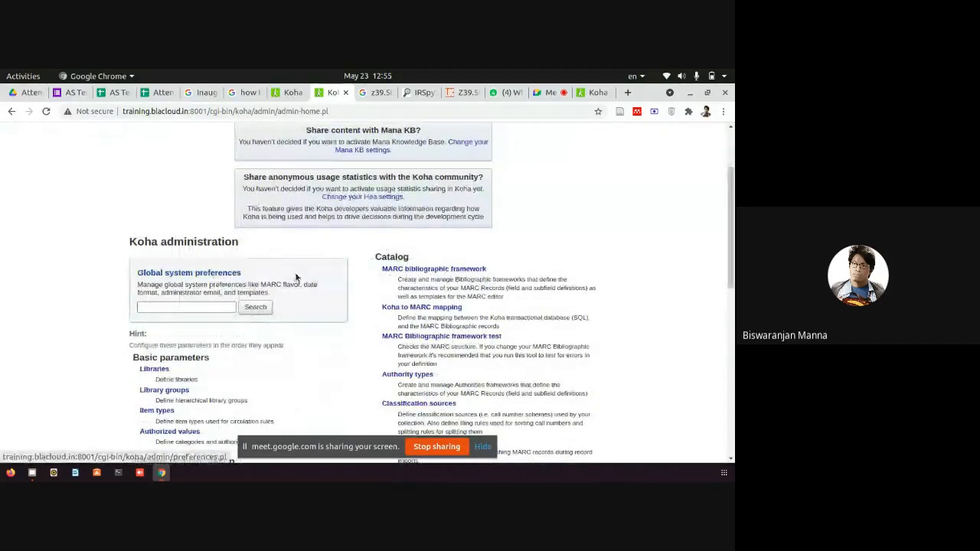
click(216, 274)
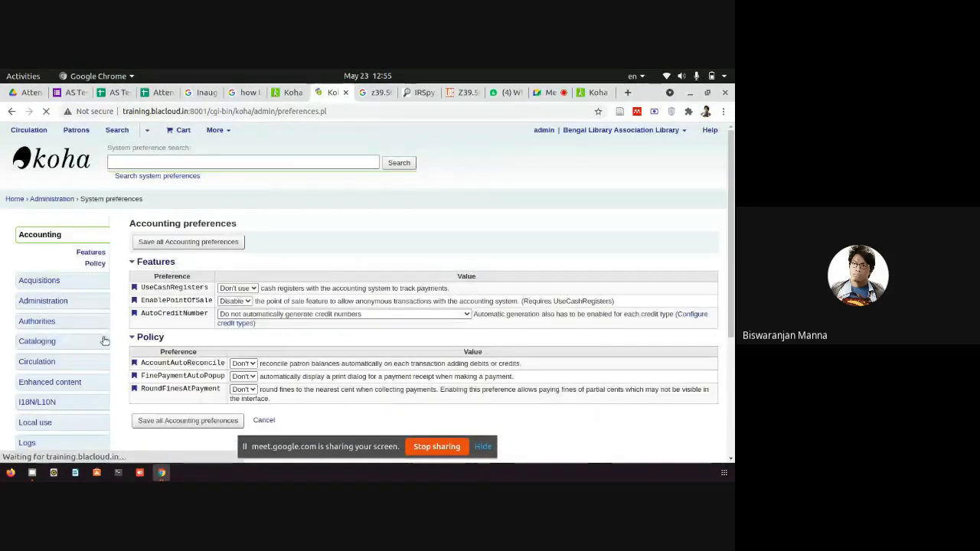
scroll(58, 302, down, 2)
drag(19, 268, 58, 270)
click(49, 269)
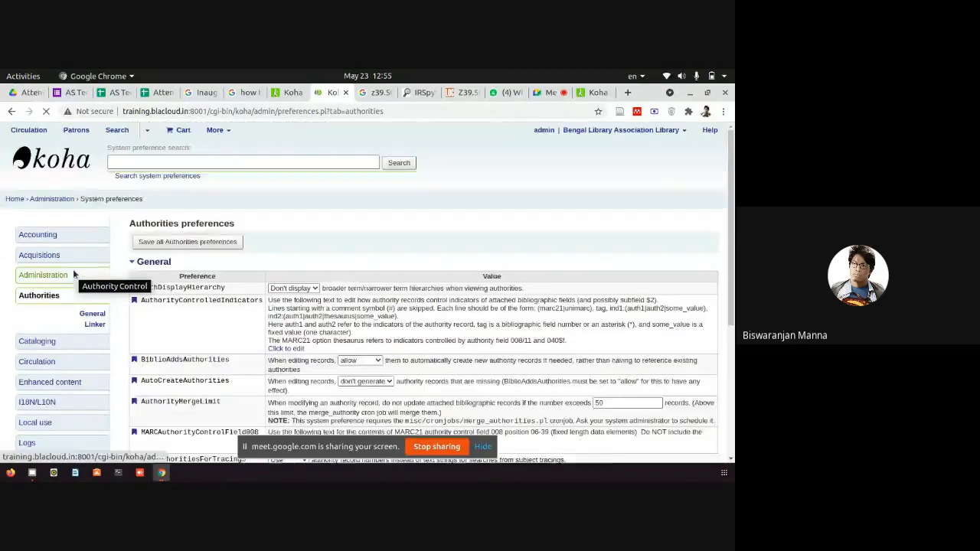
Change BiblioAddsAuthorities to 'don't allow', save, and reload the Add MARC record form.
scroll(72, 269, down, 2)
scroll(244, 286, down, 4)
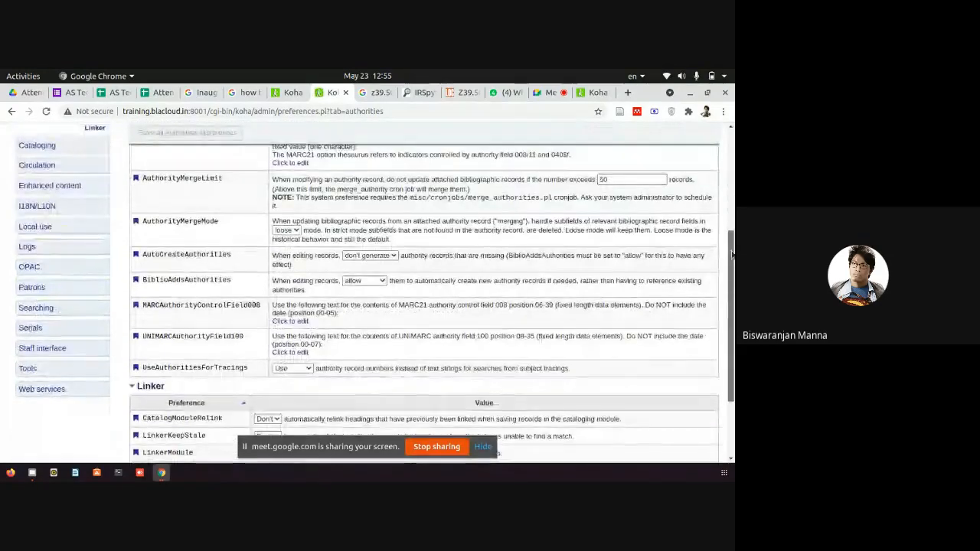
drag(234, 281, 141, 280)
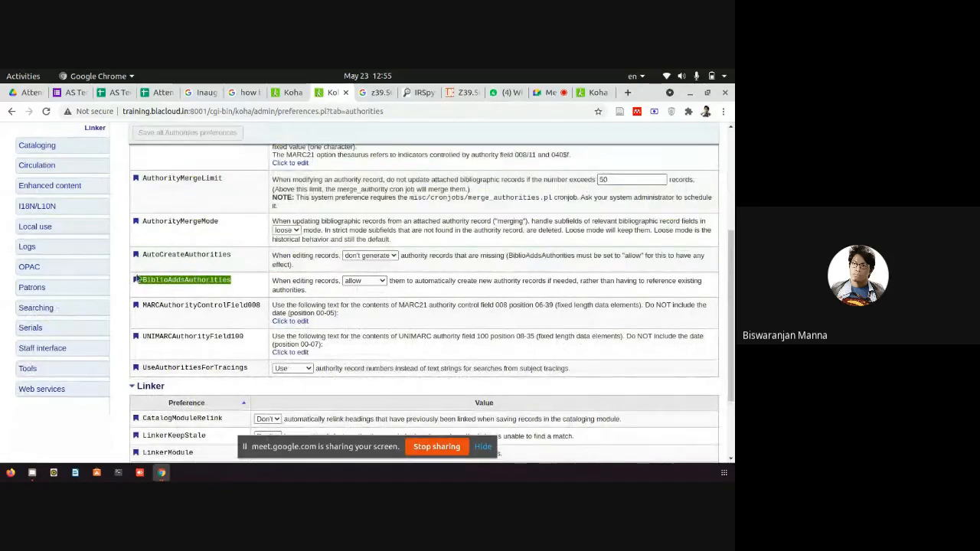
click(361, 281)
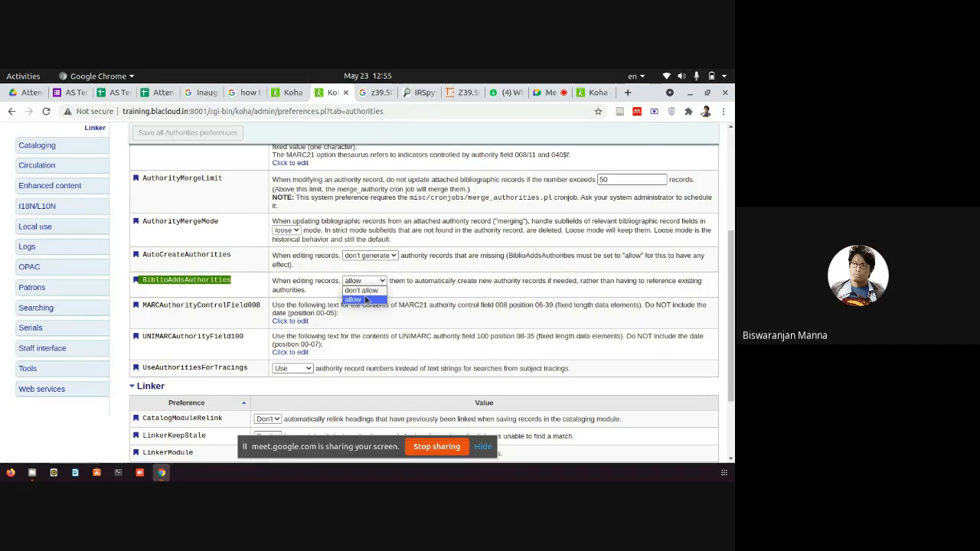
click(366, 299)
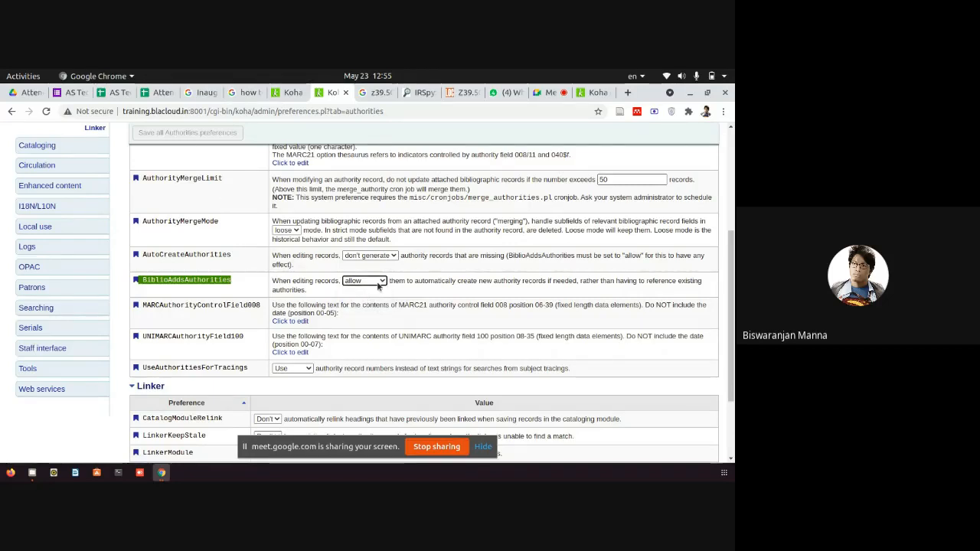
click(378, 281)
click(361, 290)
click(187, 132)
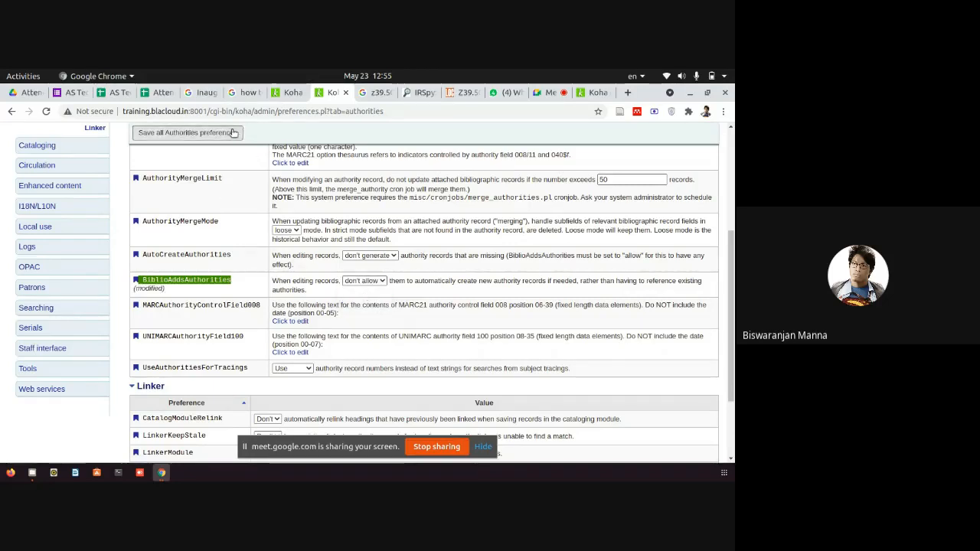
click(289, 93)
click(45, 112)
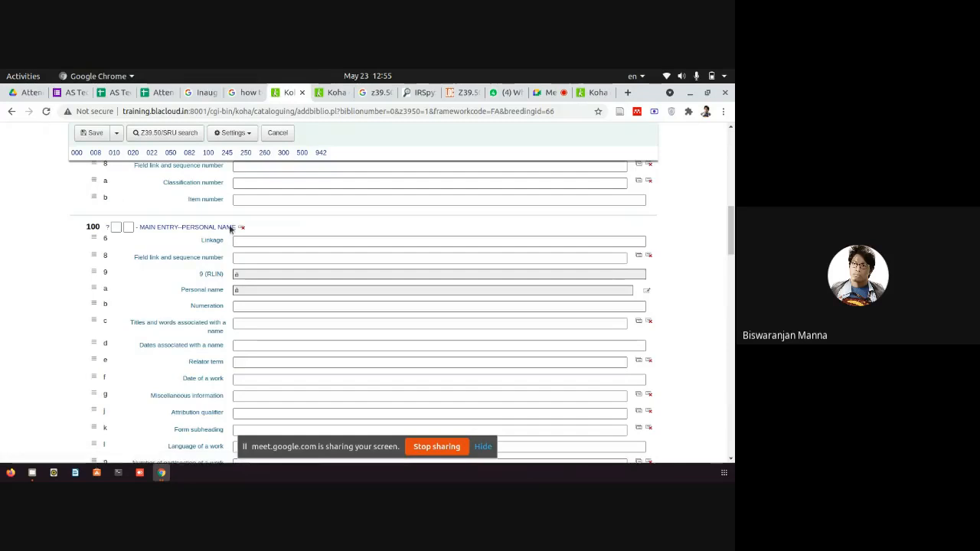
Focus the 100 Personal name subfield, then change BiblioAddsAuthorities back to 'allow' and save.
click(250, 291)
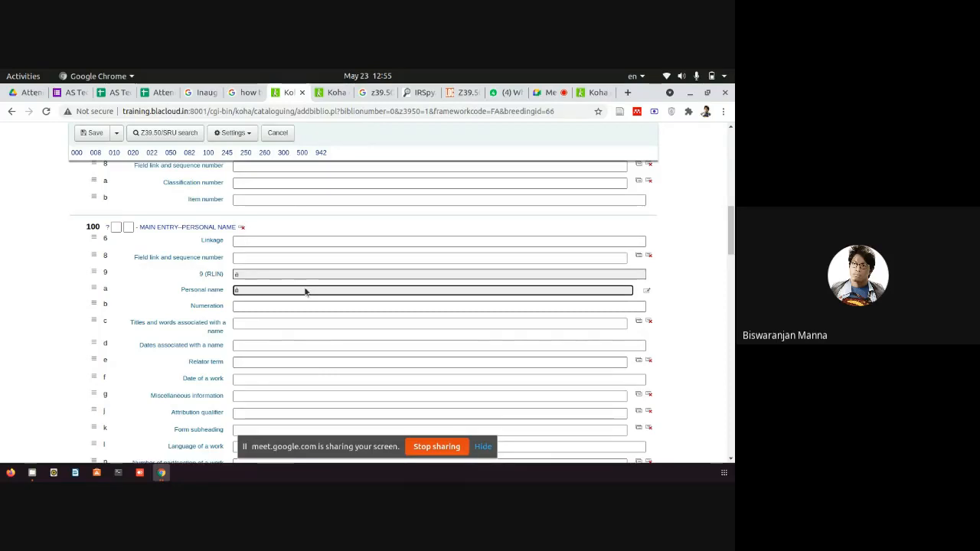
click(329, 93)
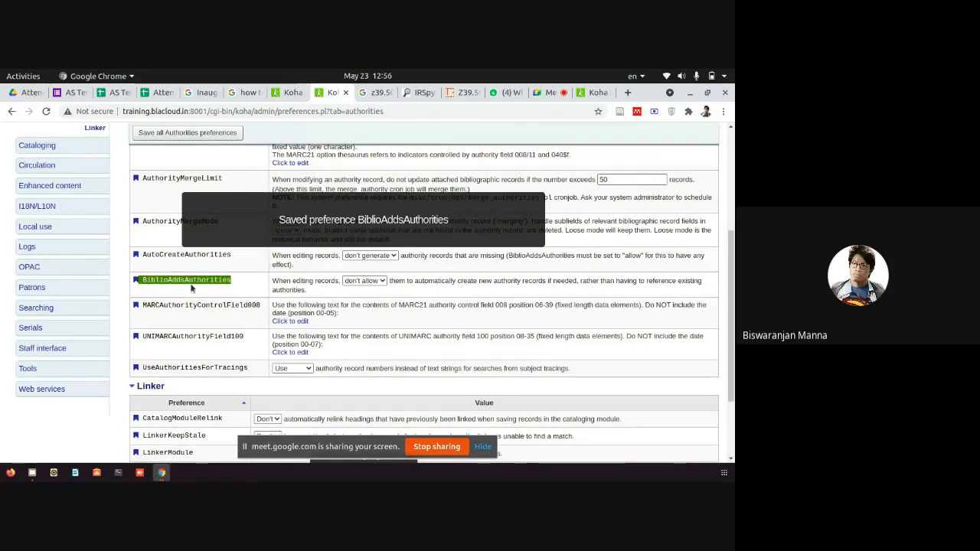
click(364, 281)
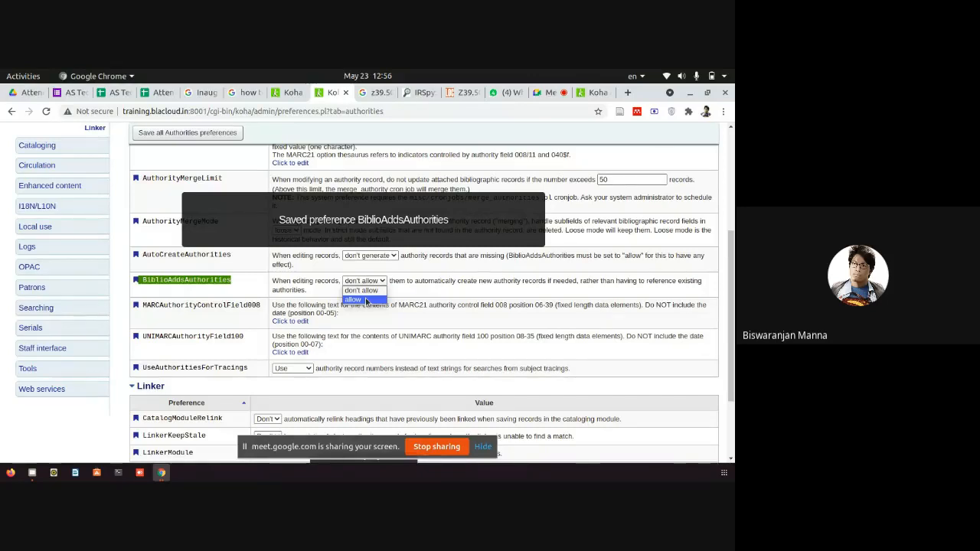
click(354, 300)
click(188, 133)
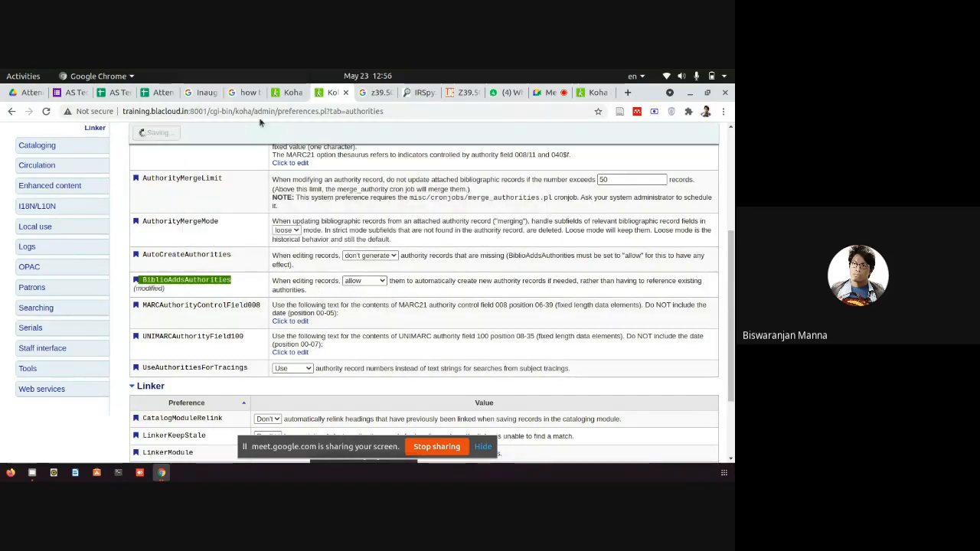
click(292, 93)
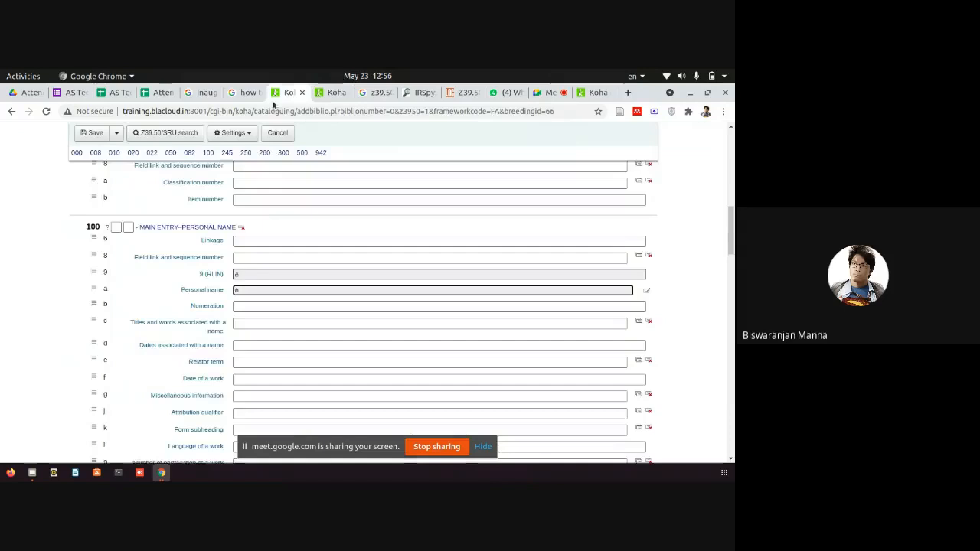
Reload the Add MARC record form, test-type into 100$a Personal name, clear it, and scroll the form.
click(46, 112)
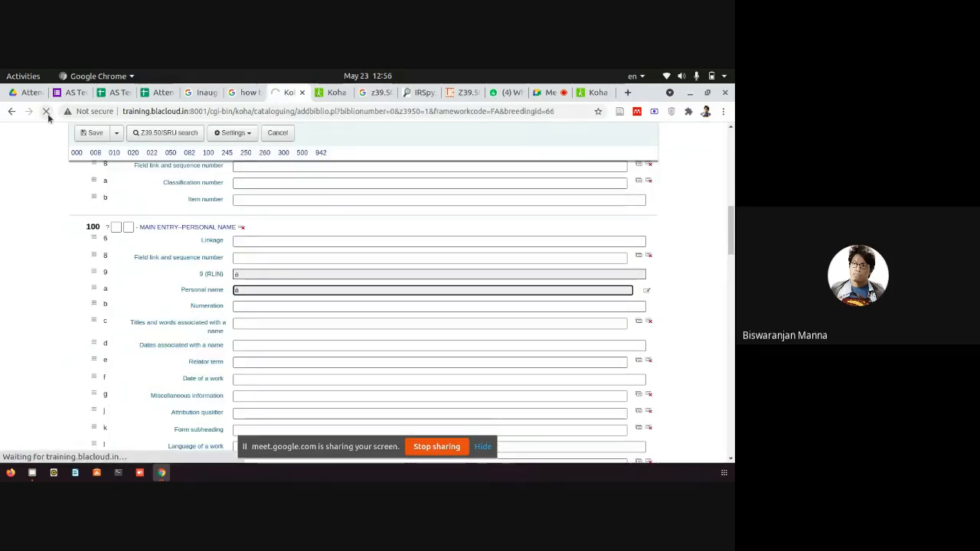
click(277, 289)
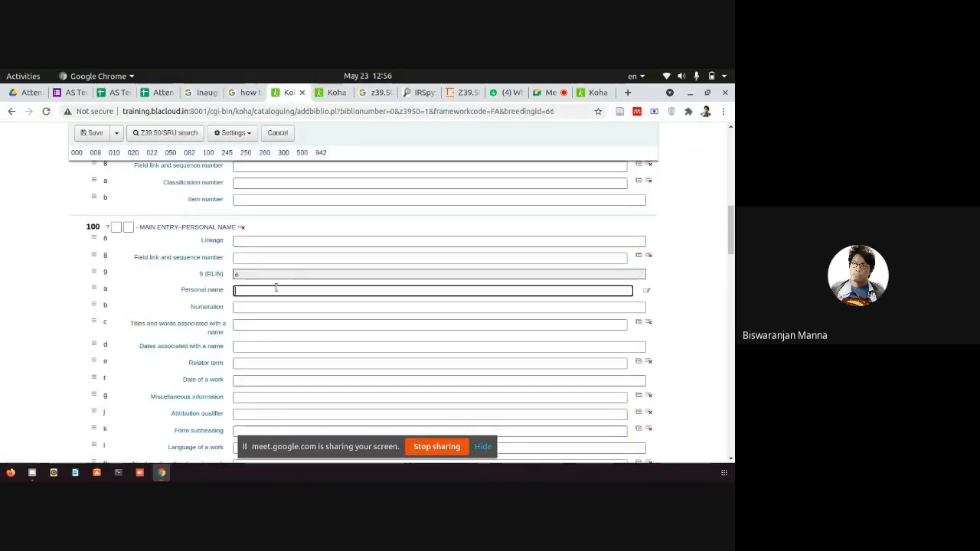
text(fdjgjdjfk)
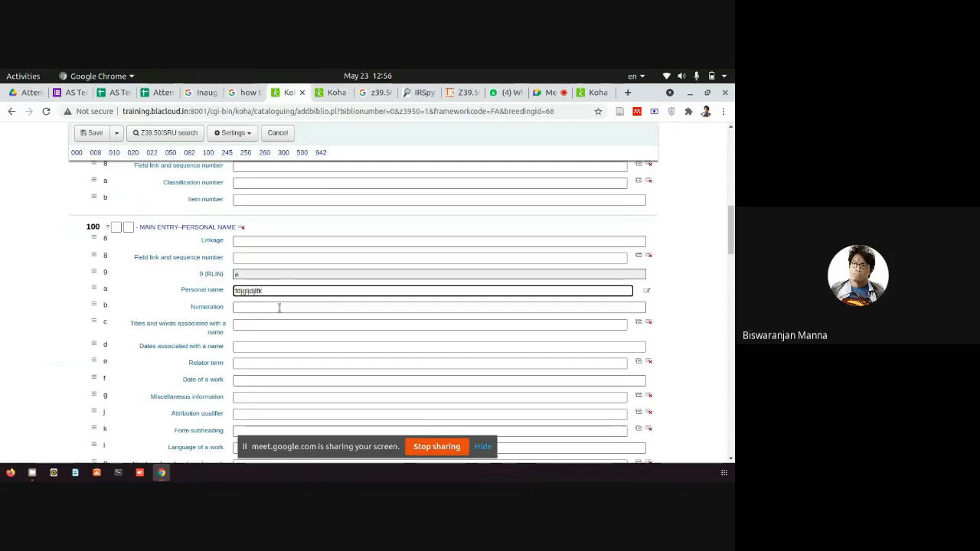
key(BackSpace)
key(BackSpace)
key(BackSpace)
key(BackSpace)
key(BackSpace)
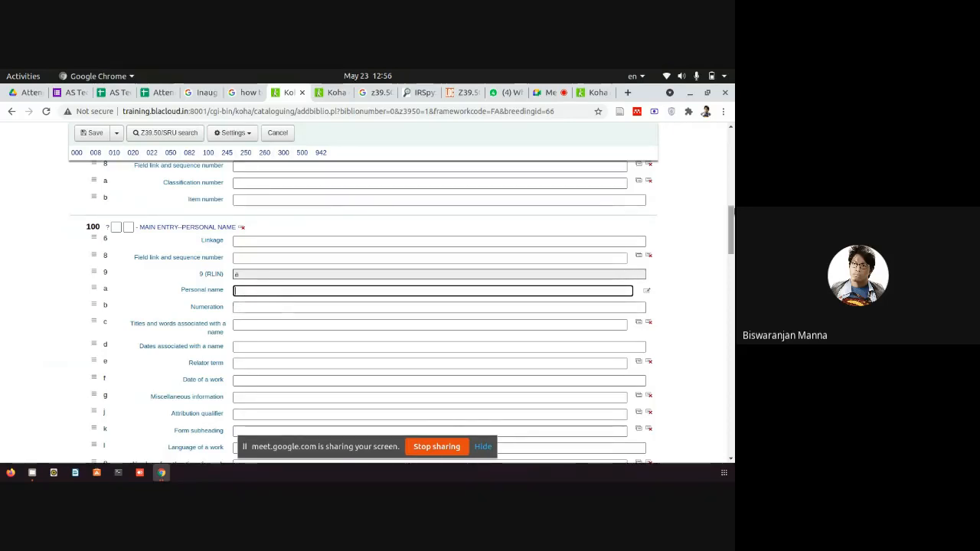
scroll(274, 295, up, 1)
scroll(363, 306, up, 10)
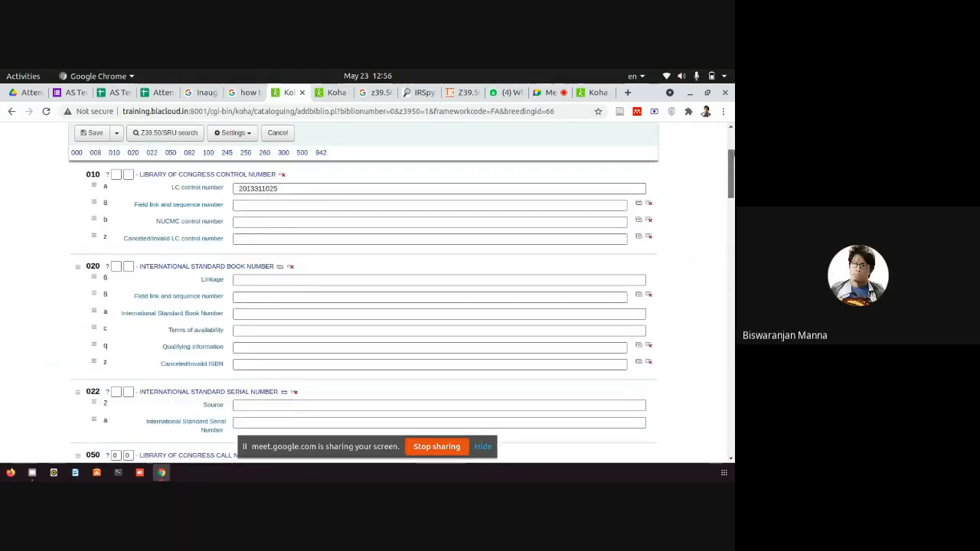
scroll(364, 307, down, 15)
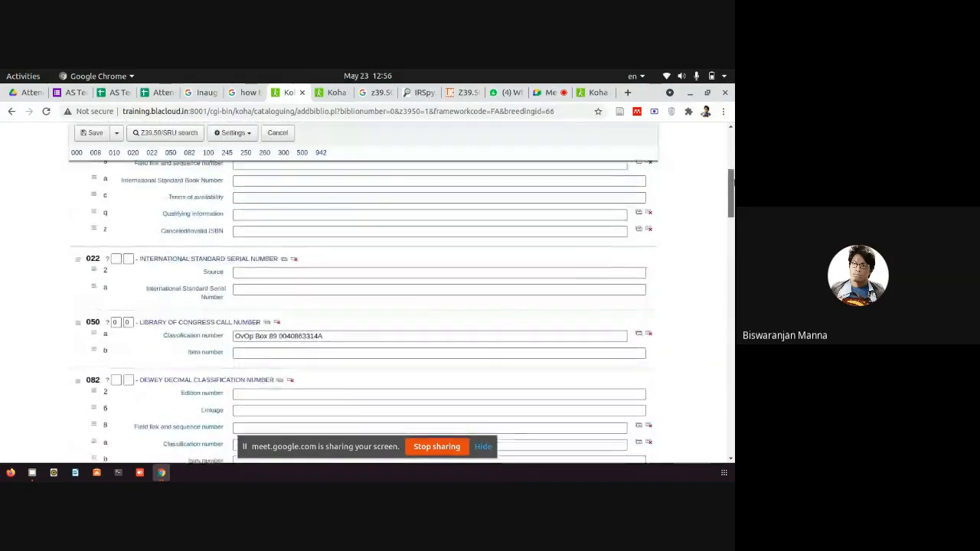
scroll(441, 306, down, 3)
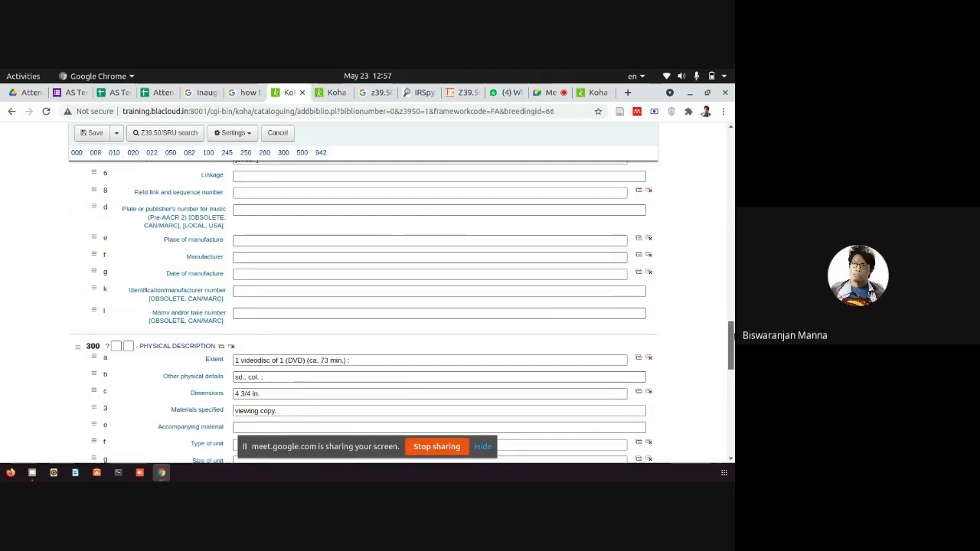
drag(734, 336, 733, 186)
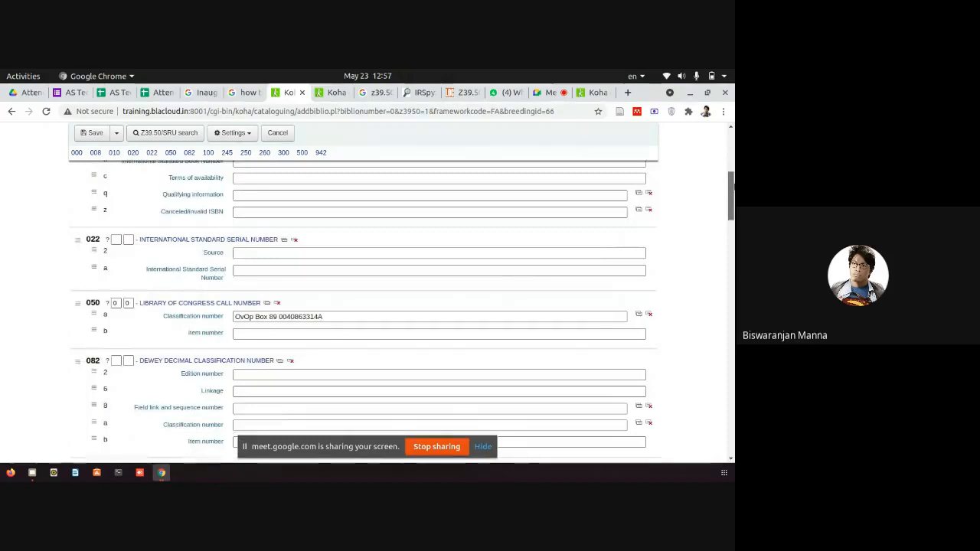
scroll(203, 253, down, 3)
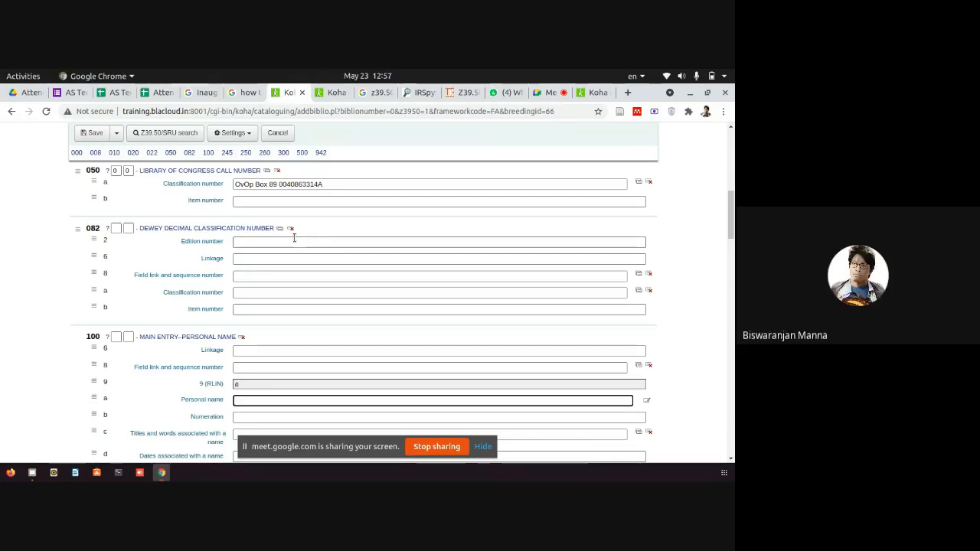
Load classify.oclc.org/classify2 in a new tab, then return to the Koha Add MARC record form.
click(628, 92)
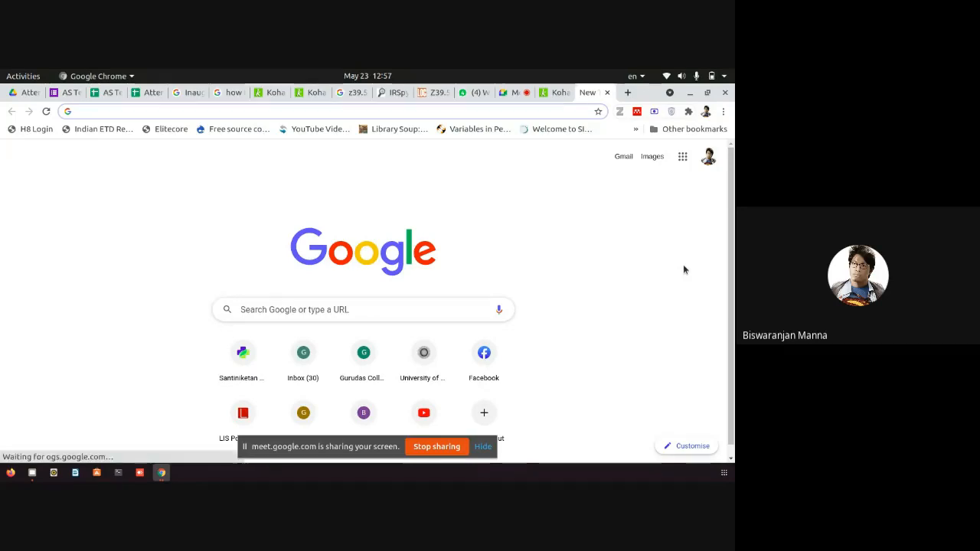
text(oclc cl)
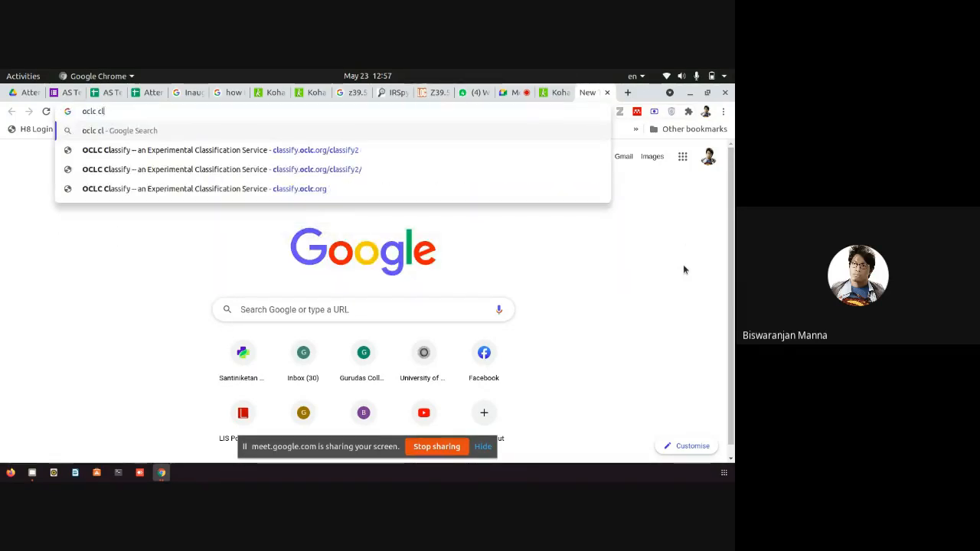
key(Down)
key(Return)
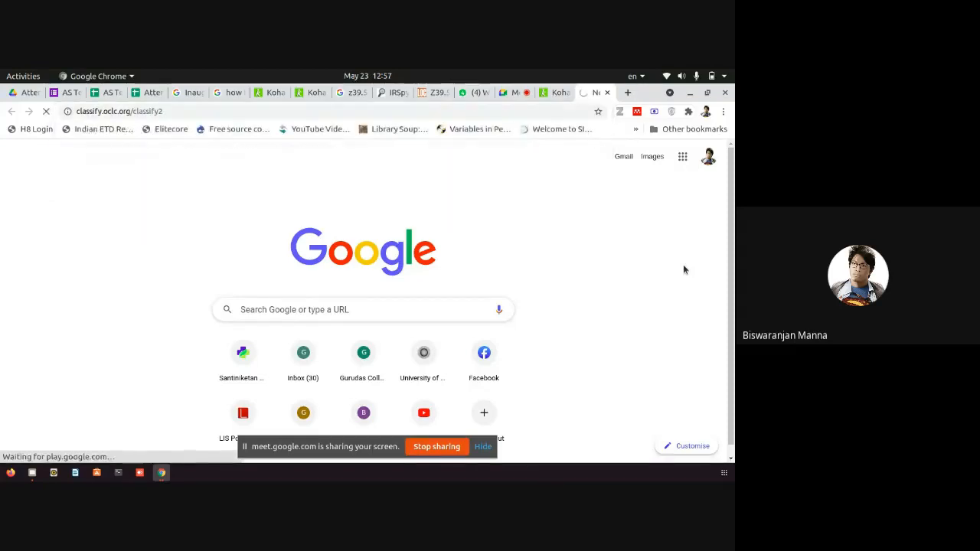
click(270, 98)
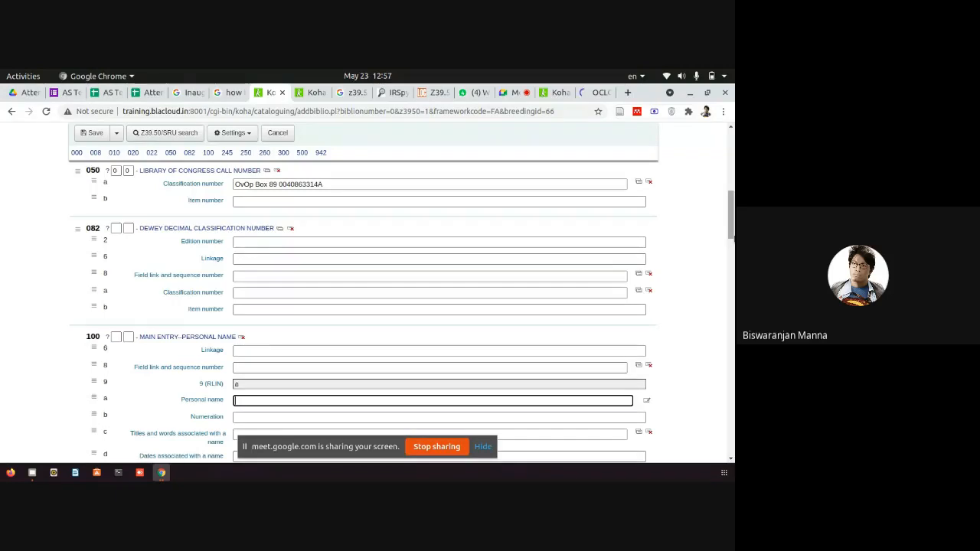
scroll(592, 335, up, 2)
scroll(363, 306, up, 5)
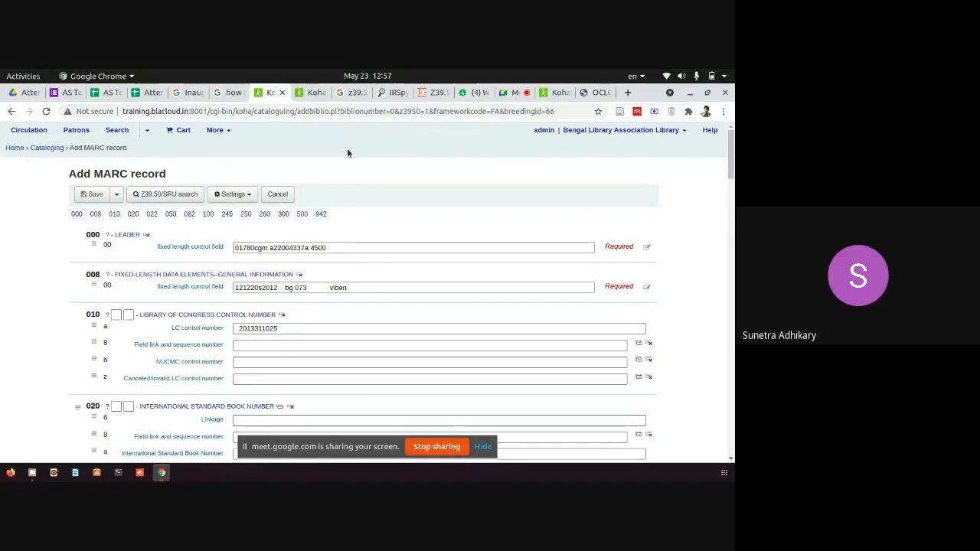
click(146, 195)
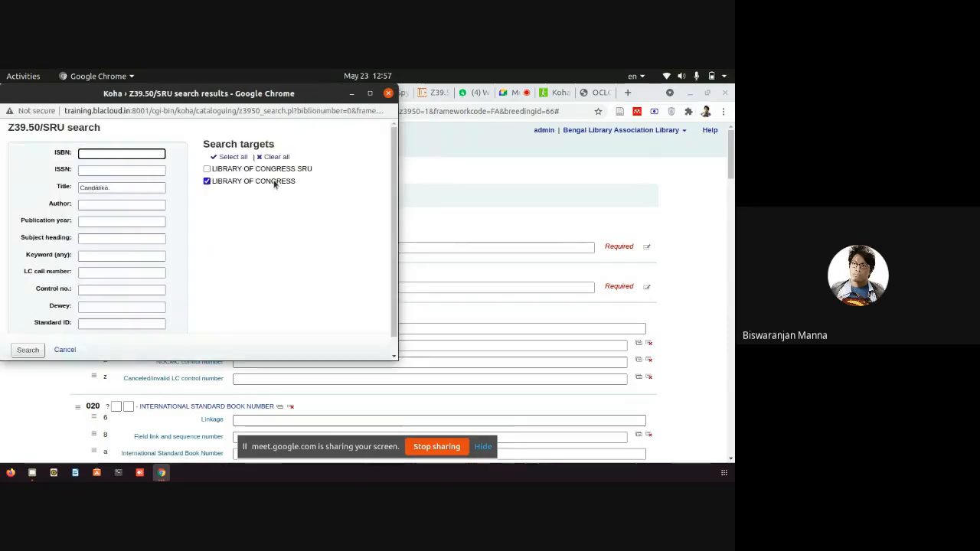
drag(325, 168, 251, 165)
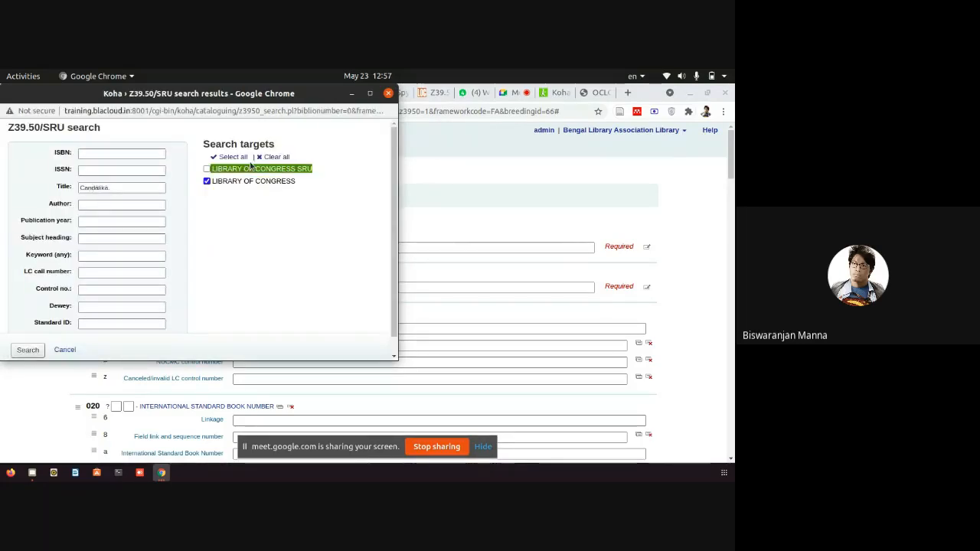
drag(315, 183, 216, 182)
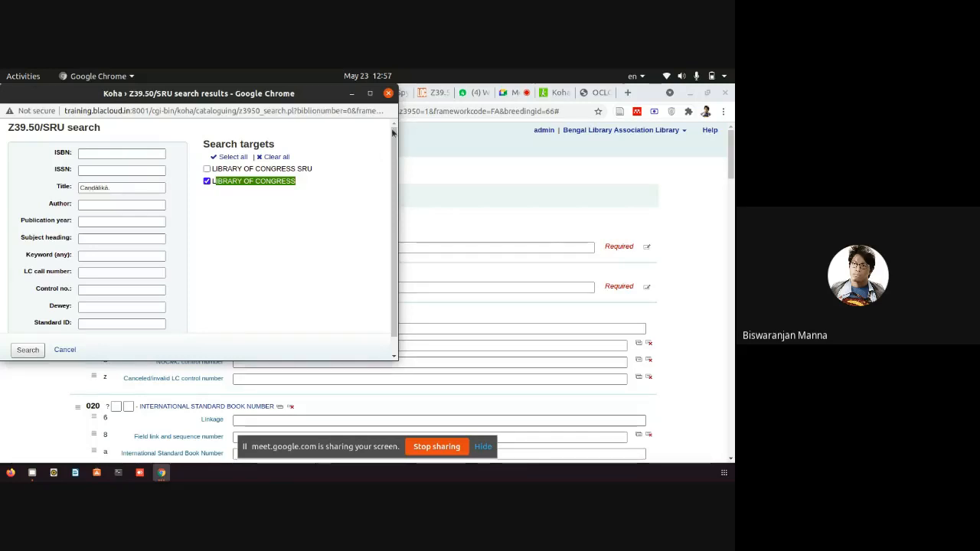
click(389, 92)
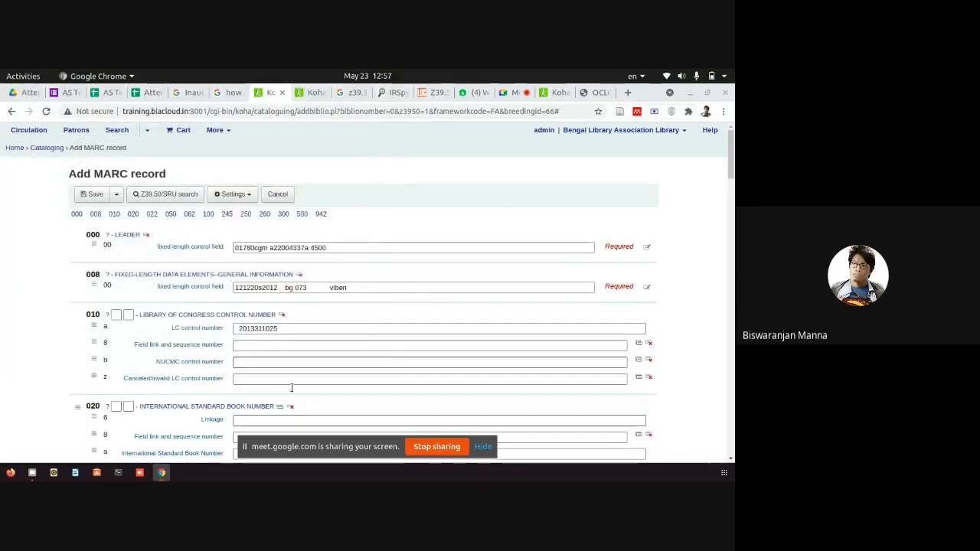
click(162, 475)
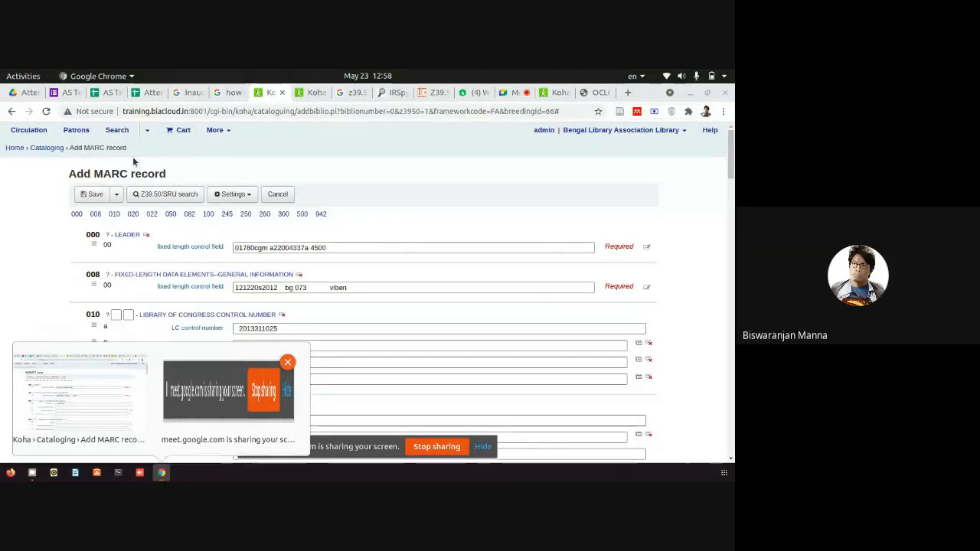
From the Cataloging page, start a new record in the Fast Add Framework.
click(54, 151)
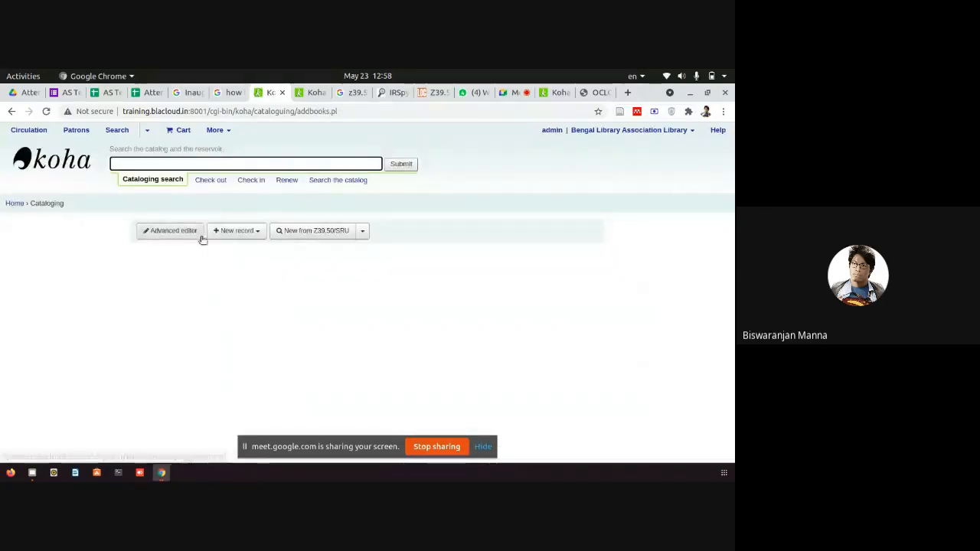
click(239, 230)
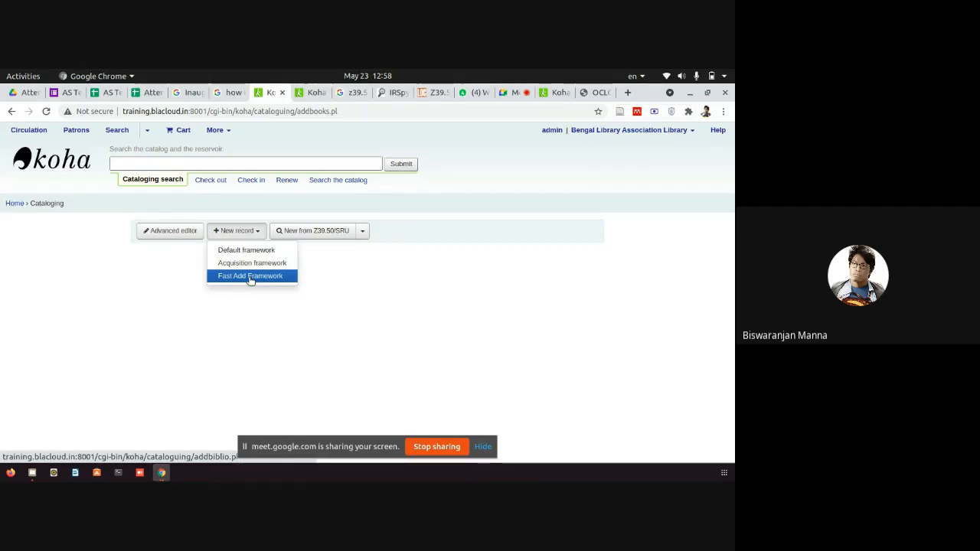
drag(250, 281, 188, 267)
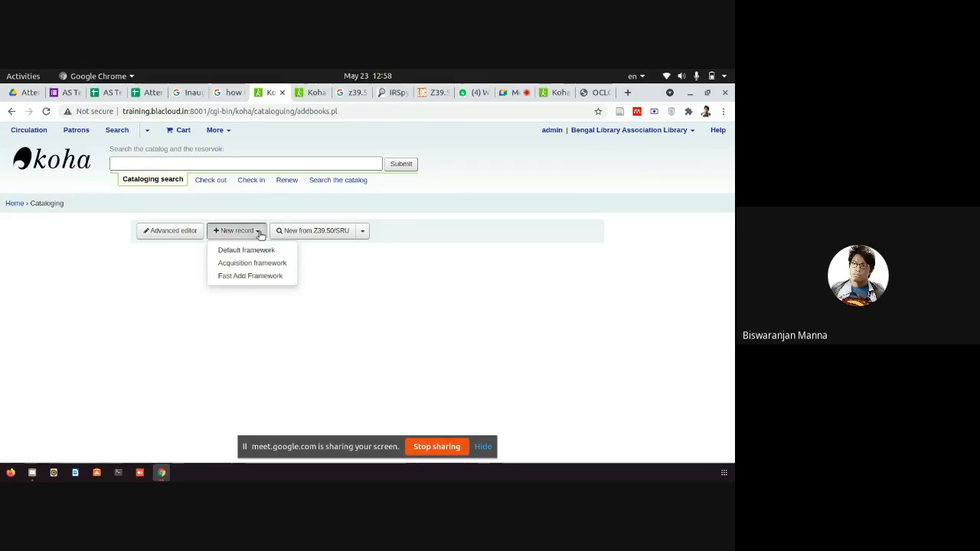
click(259, 233)
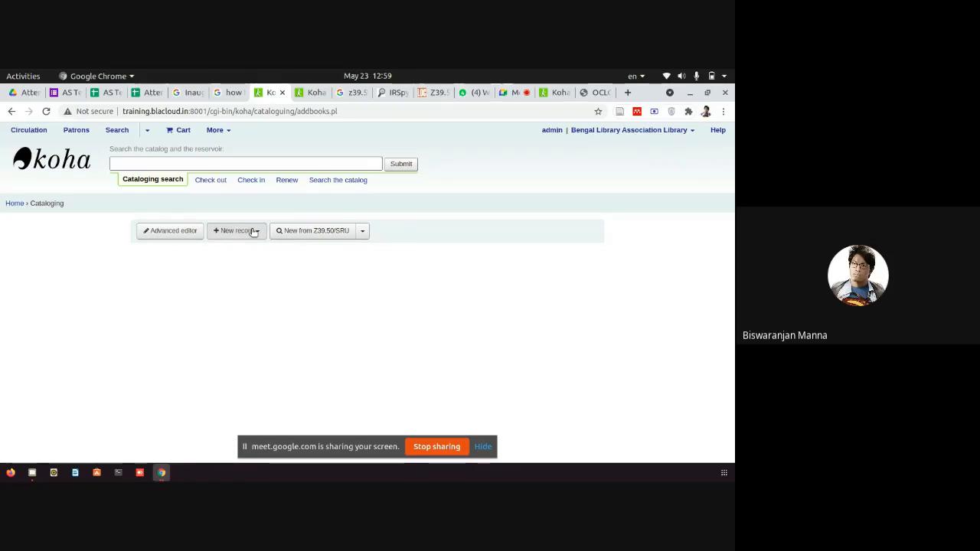
click(253, 232)
click(230, 277)
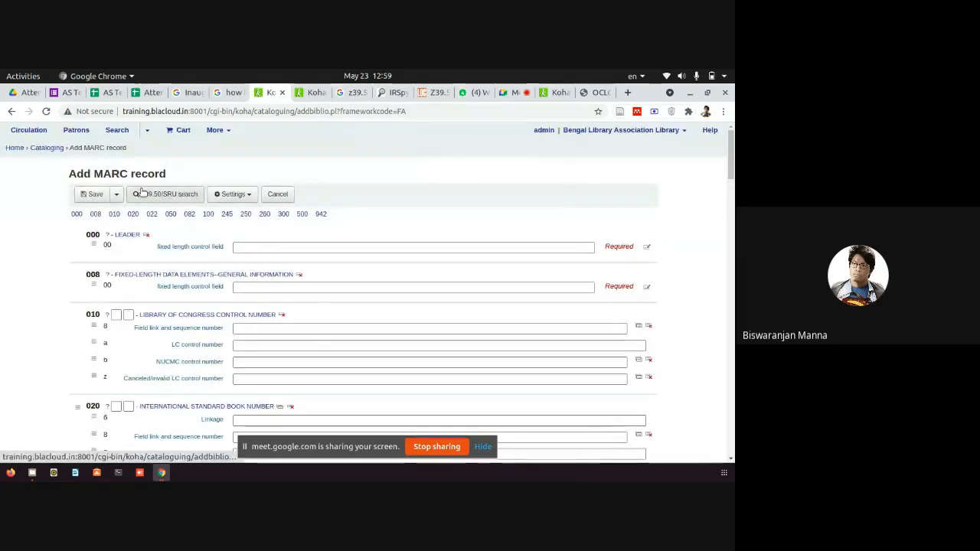
Open the Z39.50/SRU search showing the Library of Congress target, then minimize it.
click(184, 194)
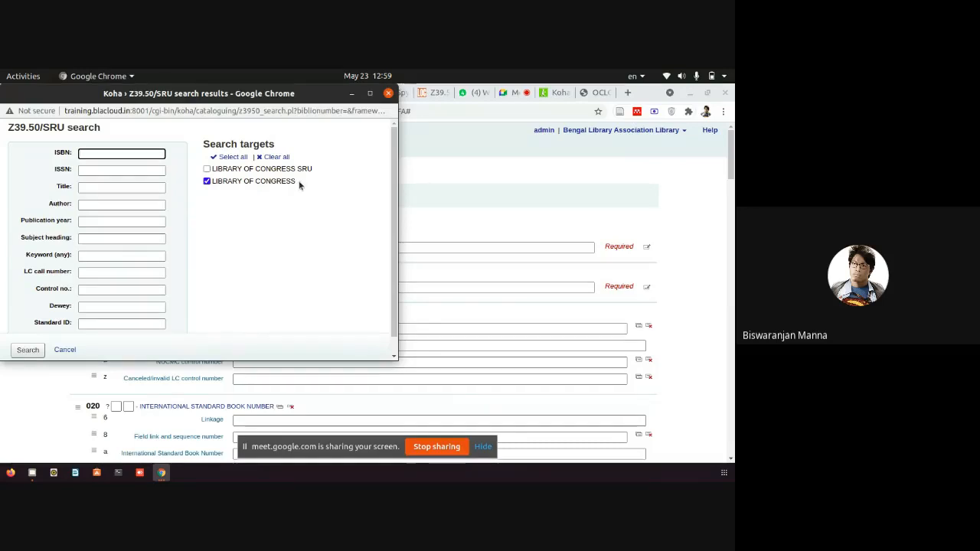
drag(298, 185, 216, 179)
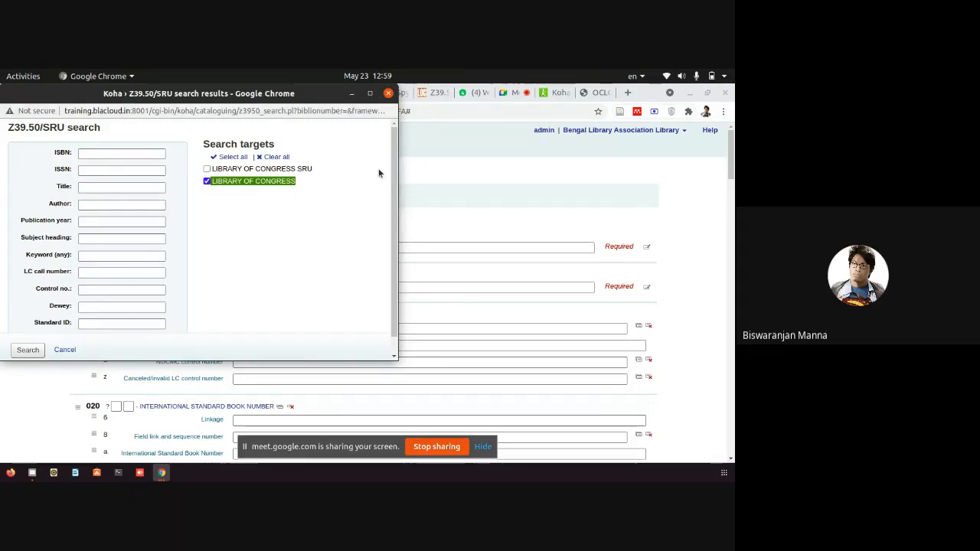
click(353, 94)
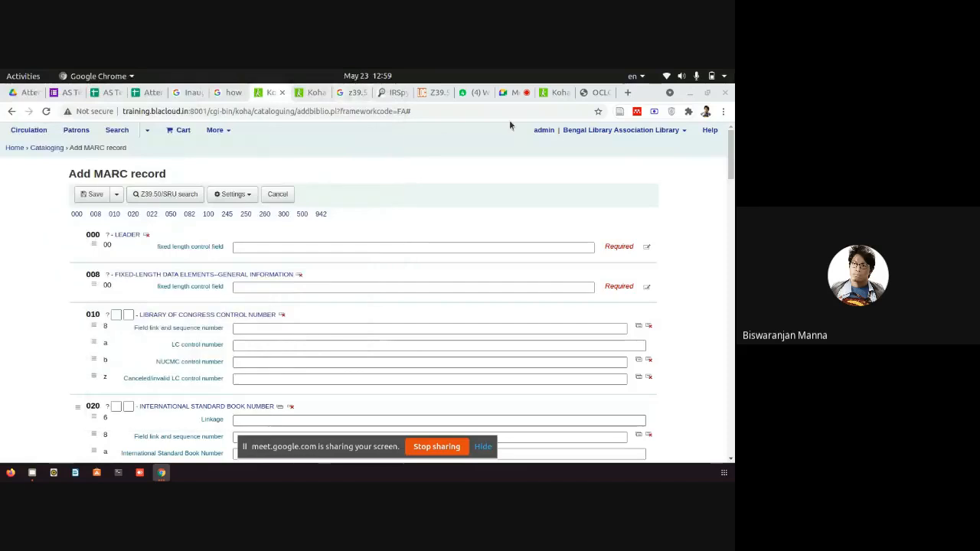
Copy the IRSpy directory address irspy.indexdata.com from the address bar, then switch to Google Meet.
click(395, 92)
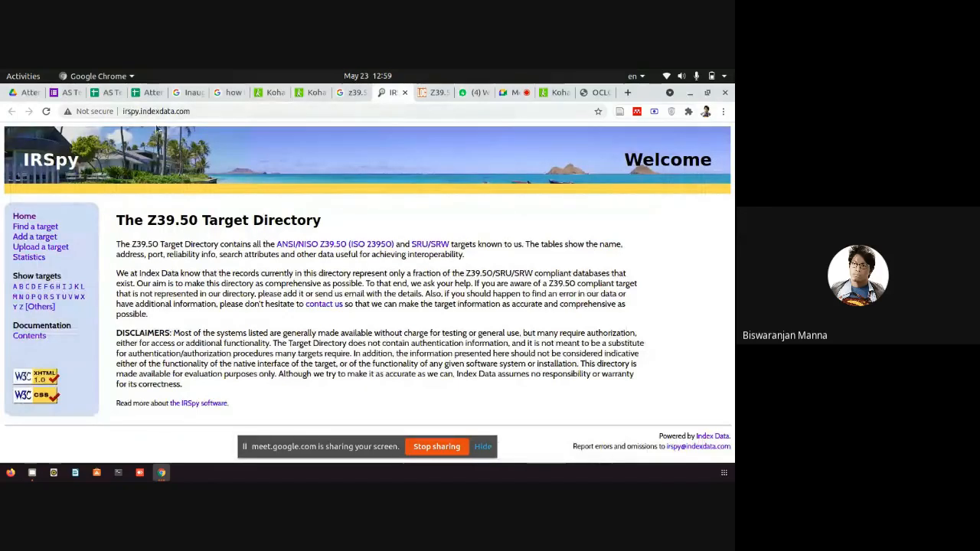
drag(123, 111, 192, 110)
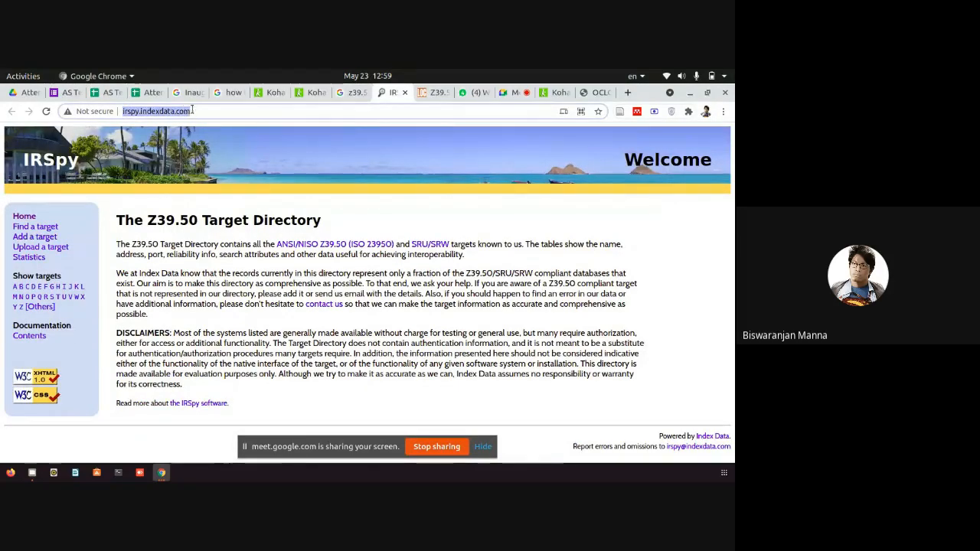
right_click(182, 111)
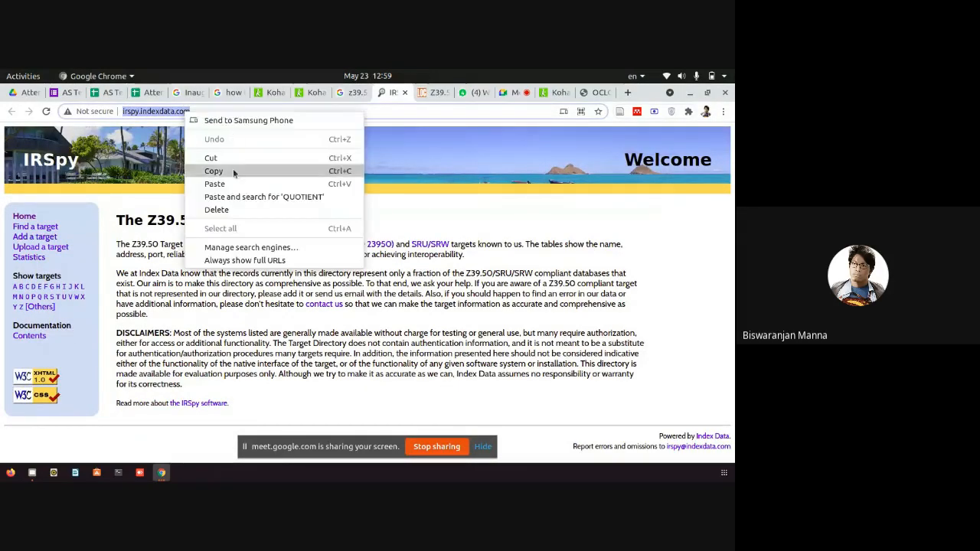
click(233, 169)
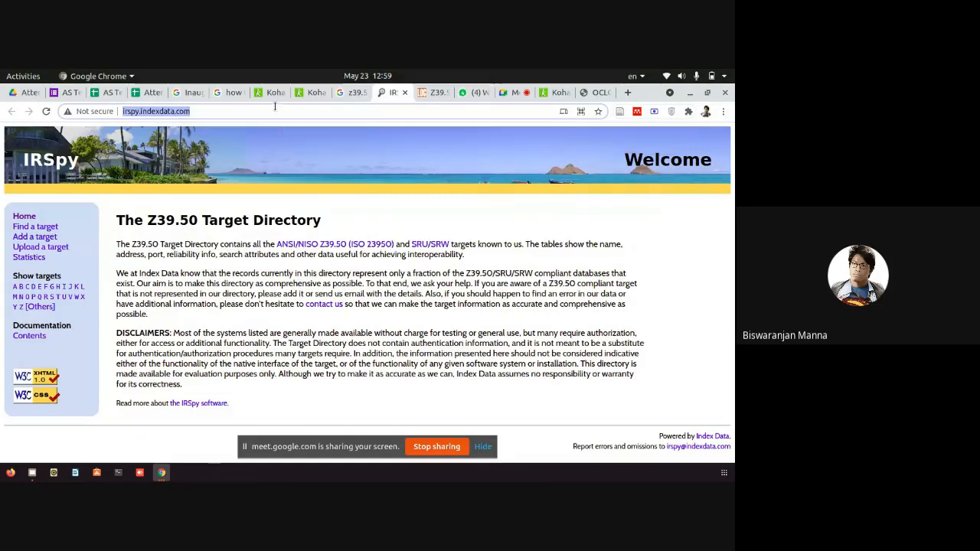
click(509, 93)
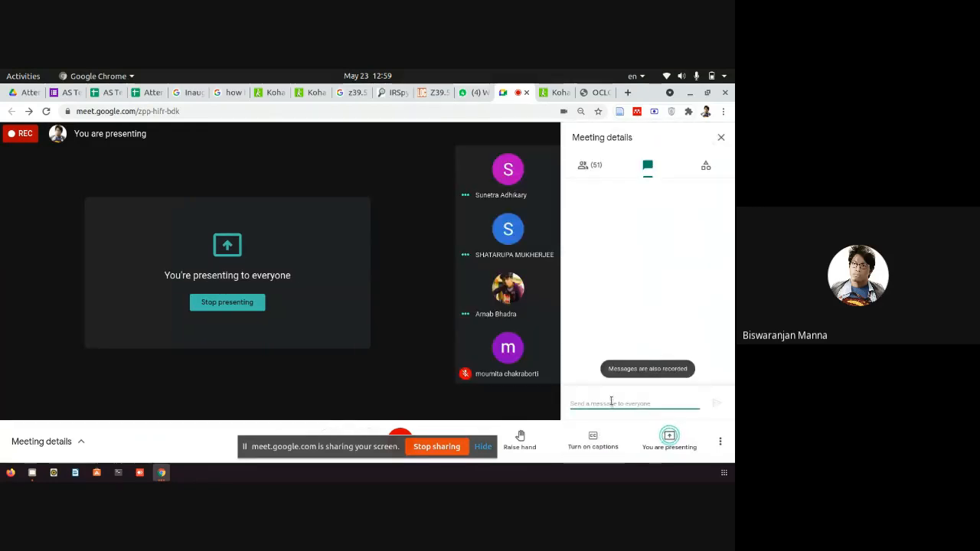
Paste and send the irspy.indexdata.com link in the Meet chat, then return to IRSpy.
right_click(611, 401)
click(624, 285)
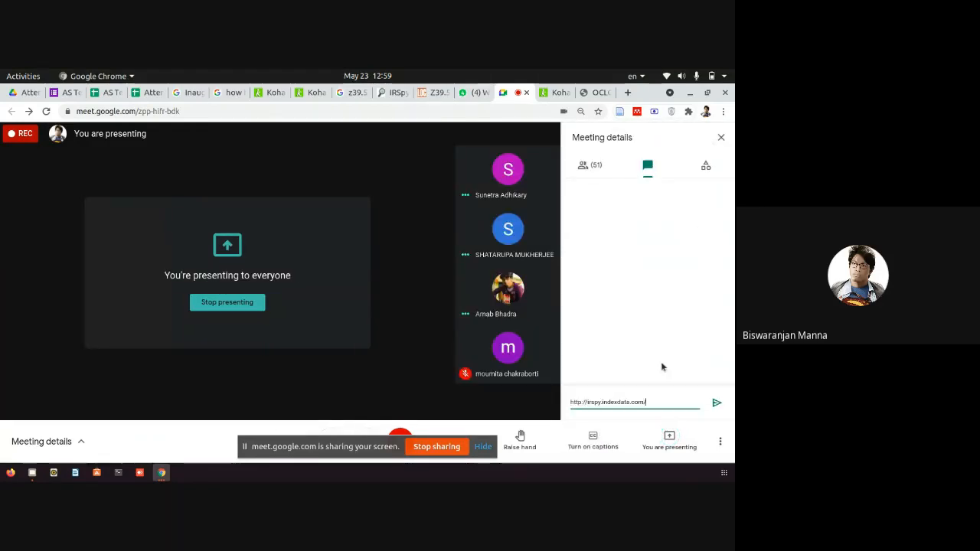
click(711, 405)
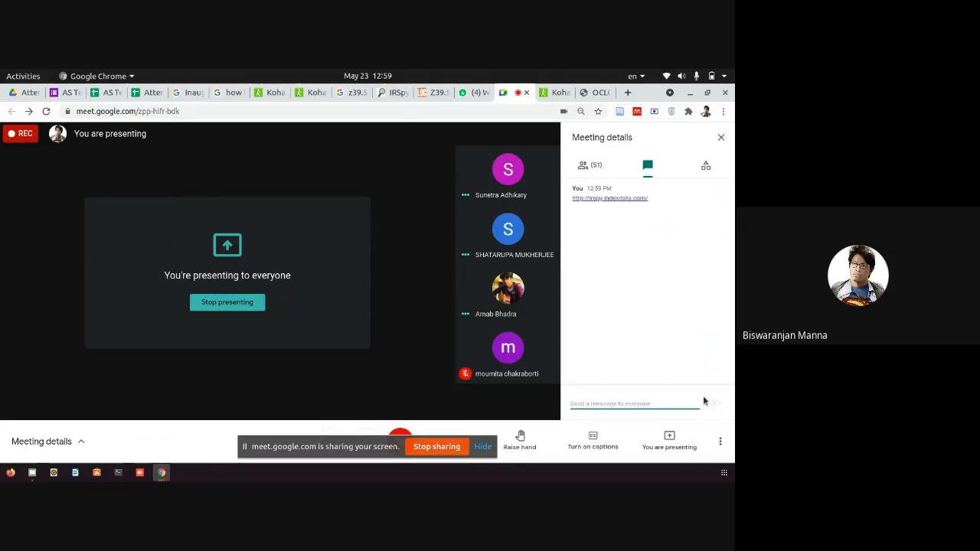
click(475, 92)
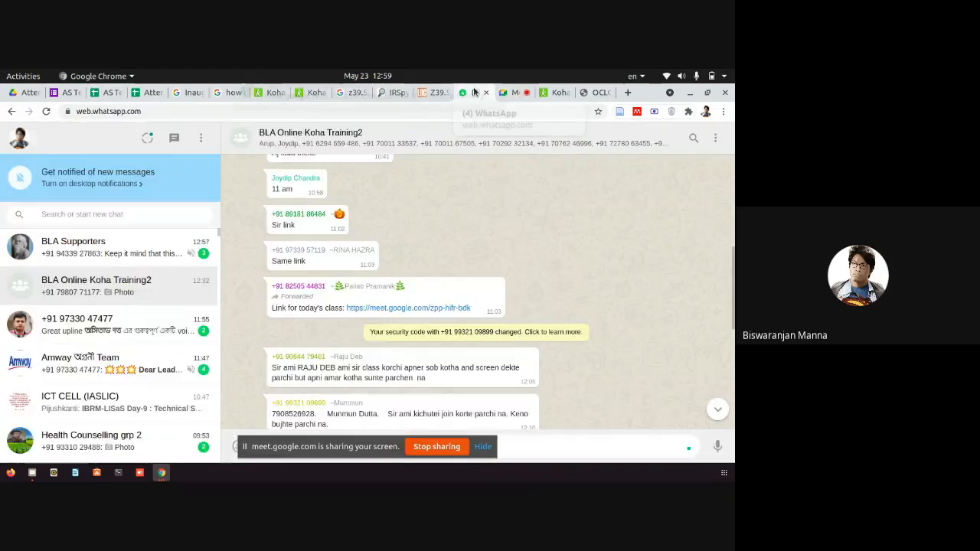
click(512, 93)
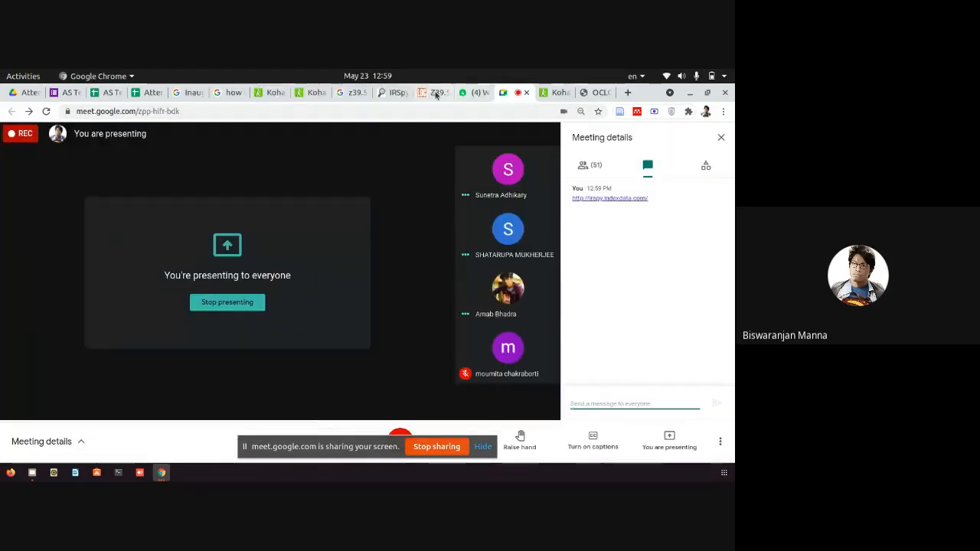
click(391, 94)
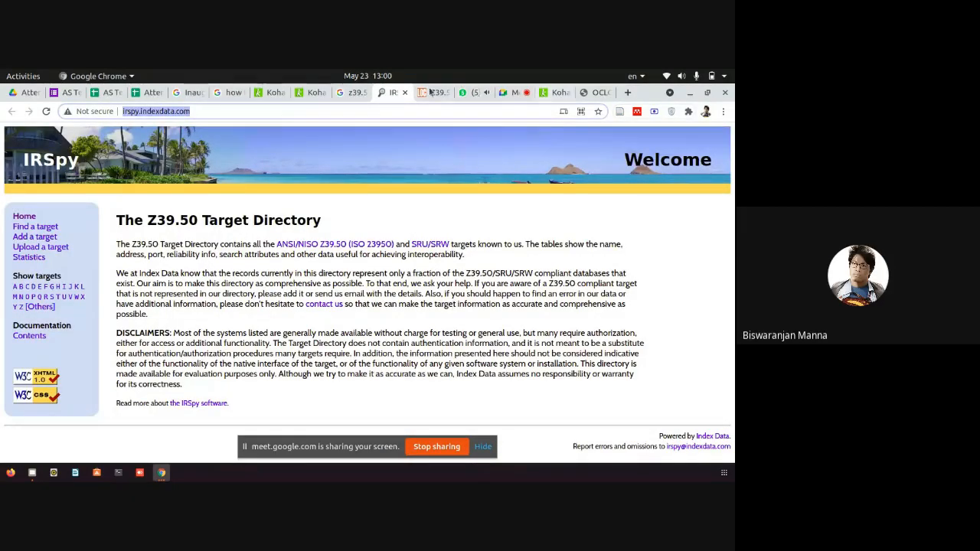
Paste the irspy.indexdata.com link as plain text into the BLA Online Koha Training2 group and send it.
click(471, 92)
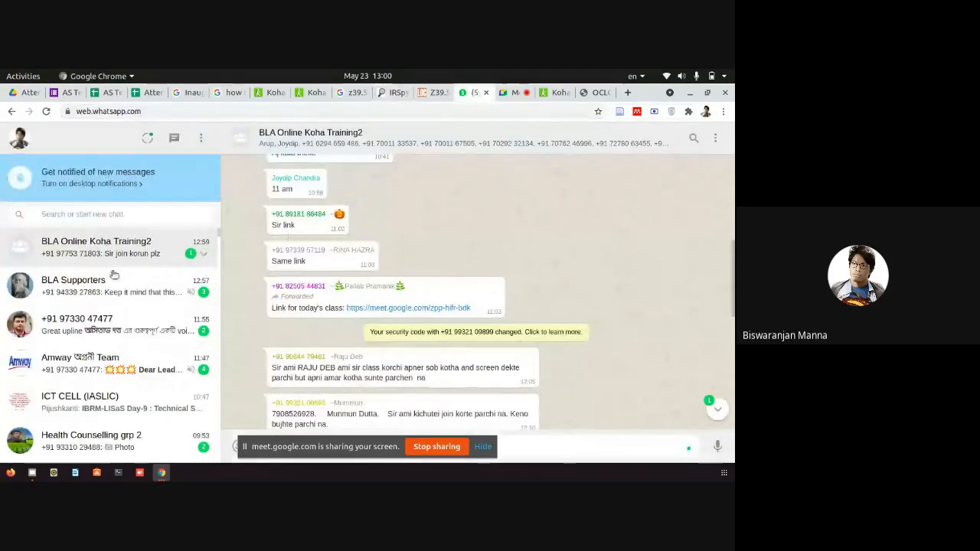
scroll(518, 413, down, 5)
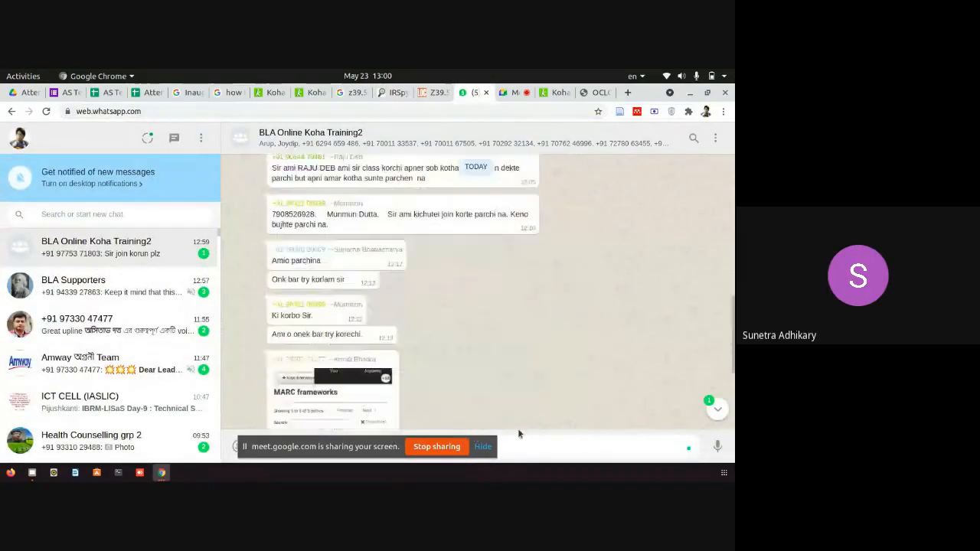
right_click(527, 445)
click(562, 339)
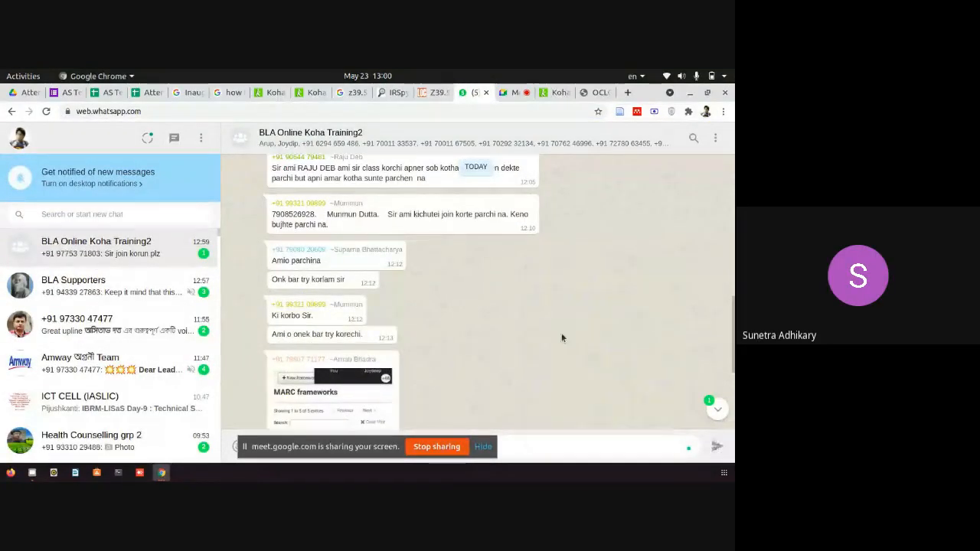
click(716, 446)
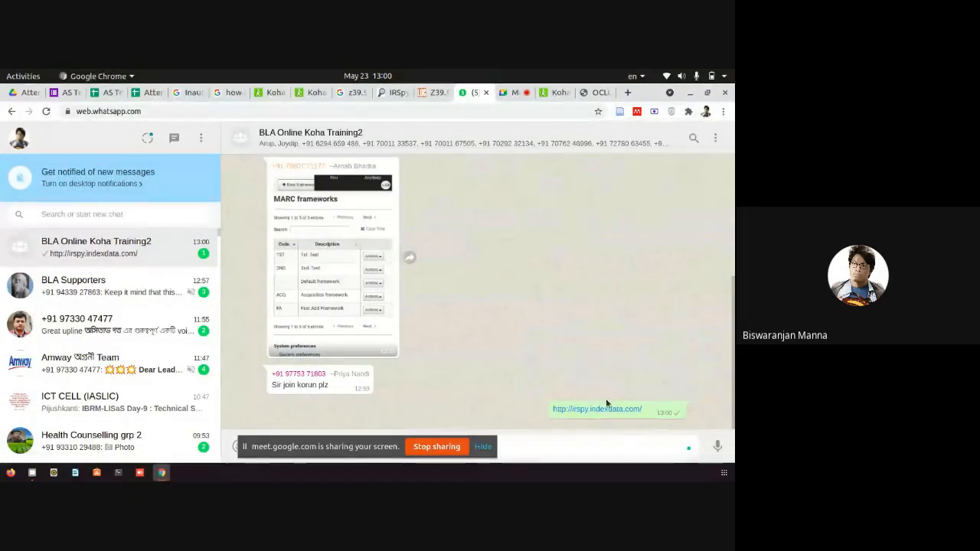
Zoom the WhatsApp page to 175% and back down, then return to the IRSpy tab.
key(ctrl+plus)
key(ctrl+plus)
key(ctrl+plus)
key(ctrl+plus)
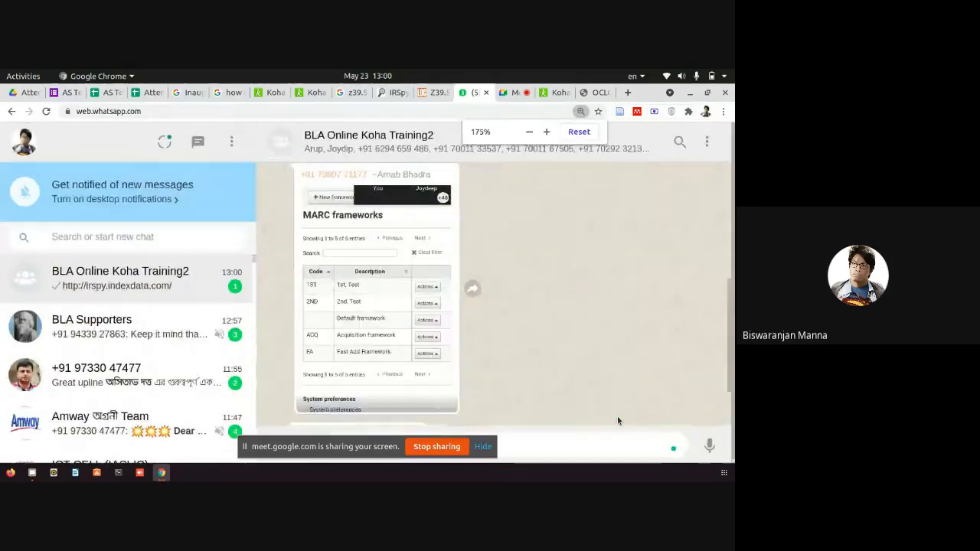
key(ctrl+plus)
key(ctrl+minus)
drag(733, 349, 706, 460)
scroll(682, 342, down, 2)
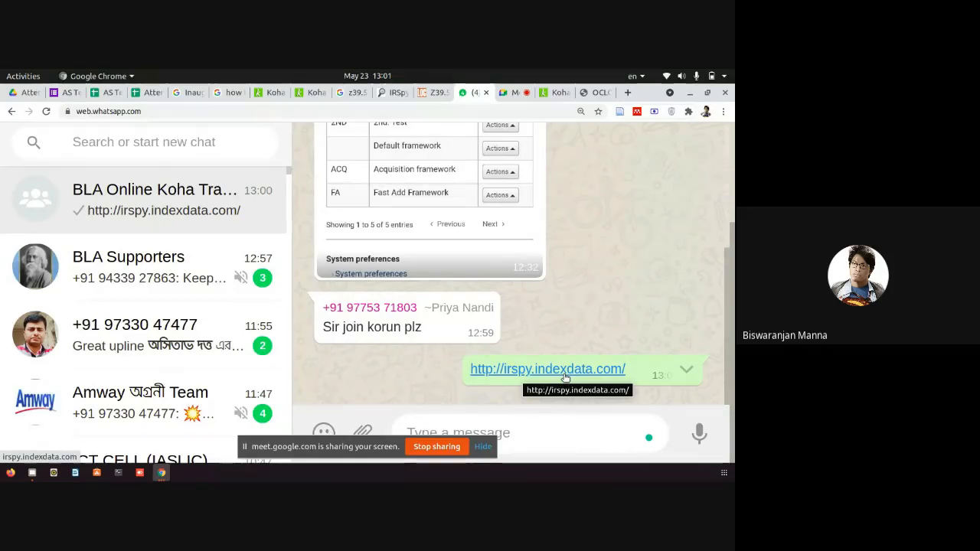
key(ctrl+minus)
scroll(624, 233, down, 5)
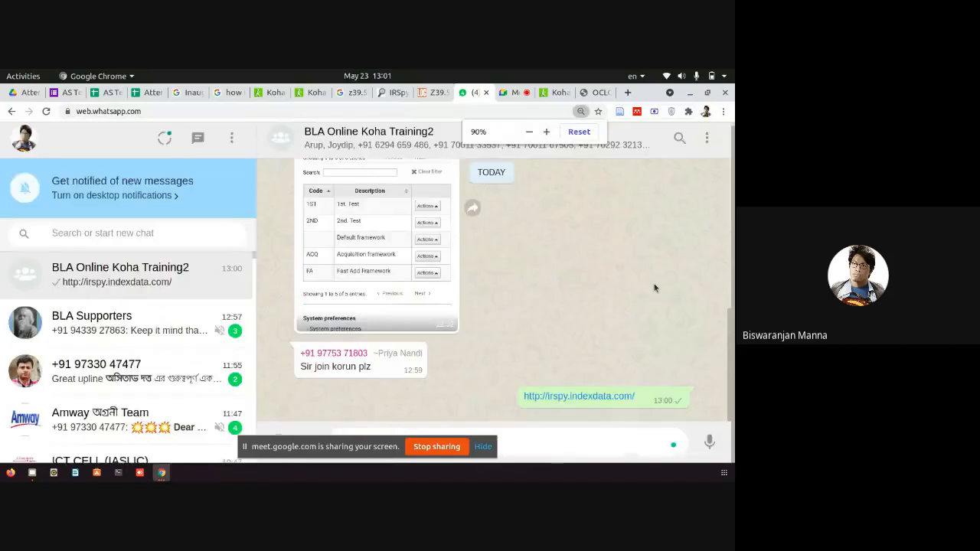
scroll(656, 288, up, 2)
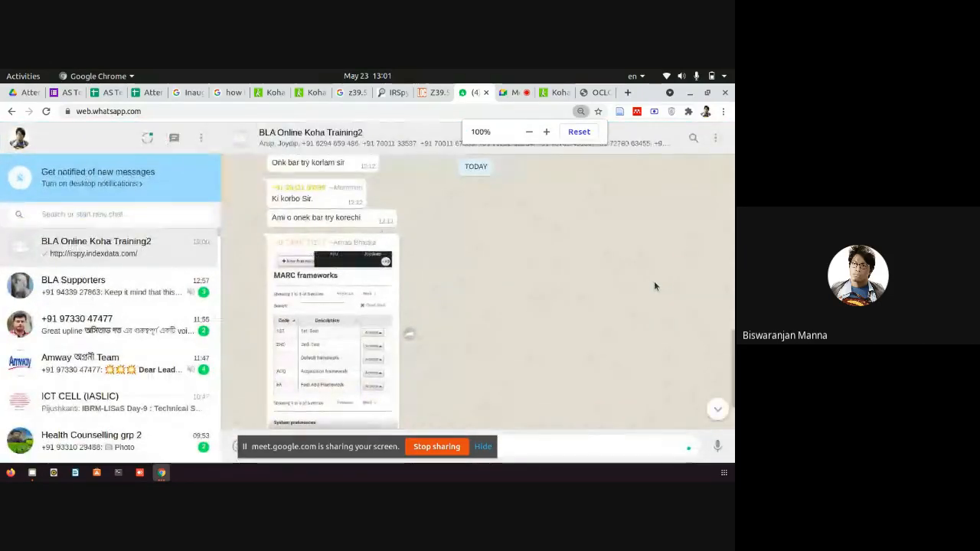
click(394, 93)
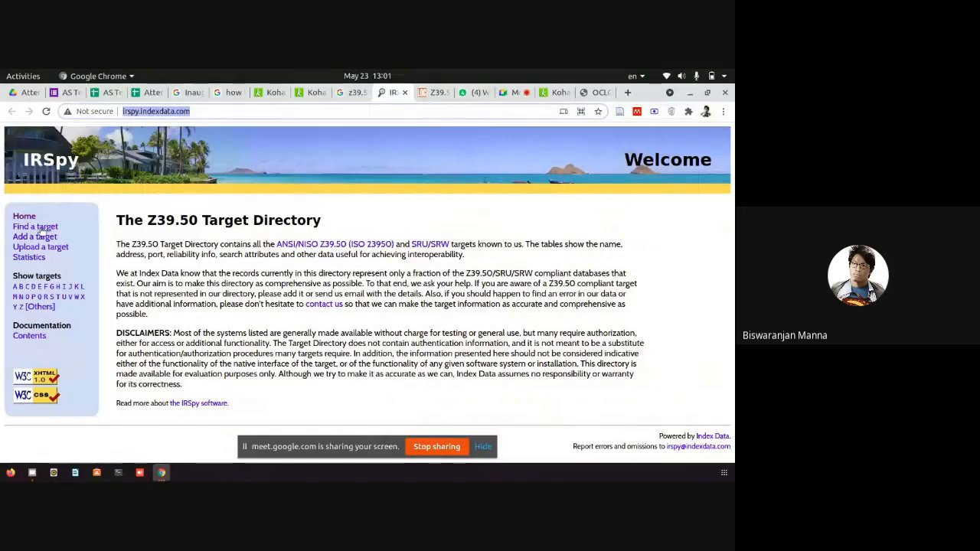
drag(66, 231, 13, 215)
click(82, 234)
key(ctrl+plus)
key(ctrl+plus)
key(ctrl+plus)
key(ctrl+plus)
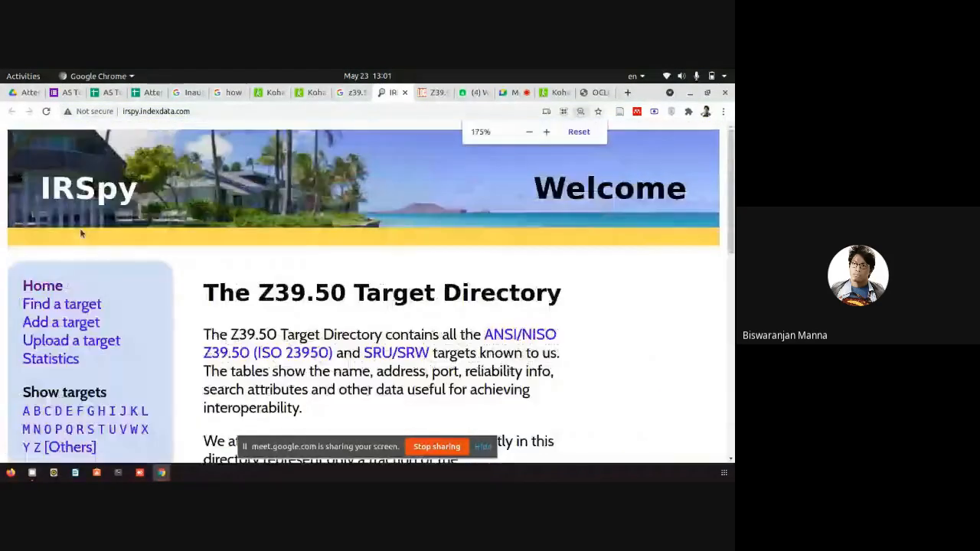
drag(135, 302, 18, 307)
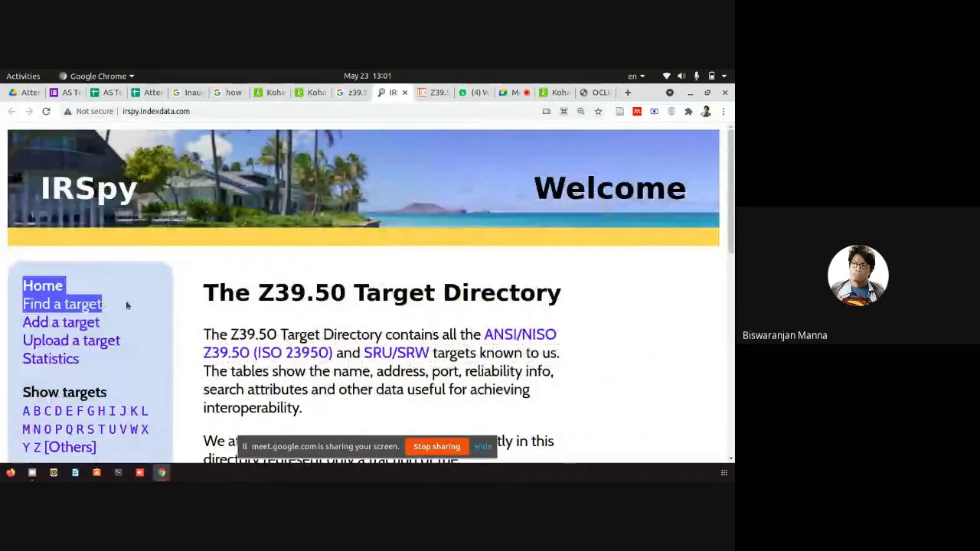
drag(126, 302, 20, 304)
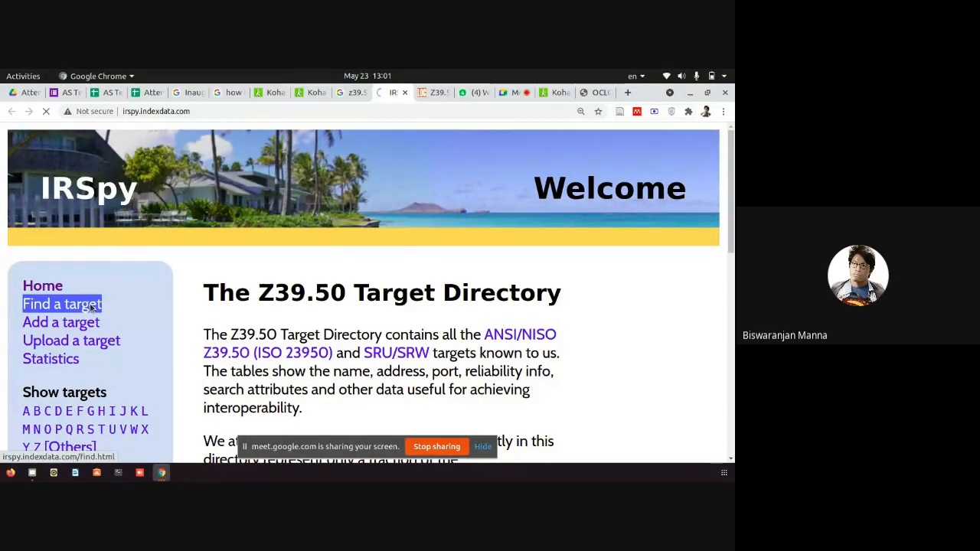
Search IRSpy's Find a target form with Country set to India.
click(92, 306)
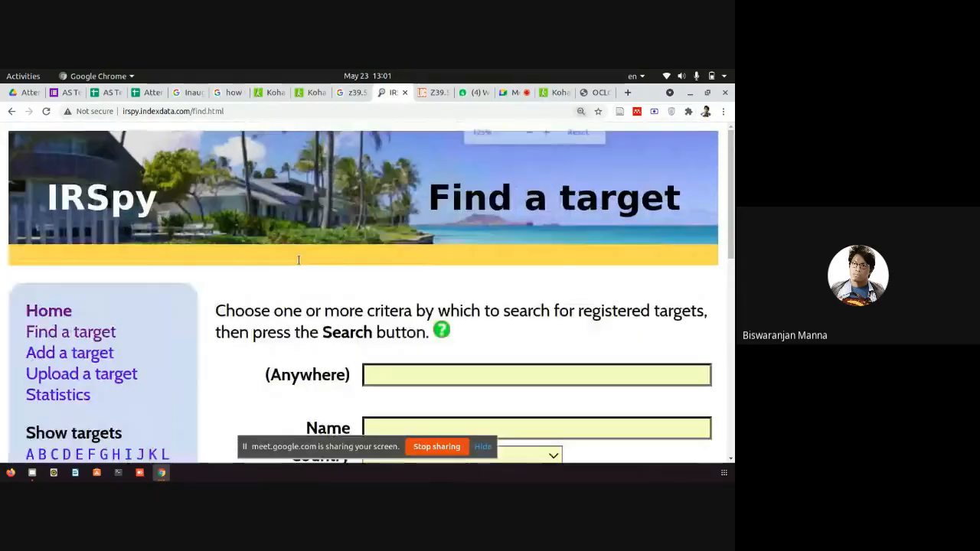
key(ctrl+minus)
key(ctrl+minus)
key(ctrl+minus)
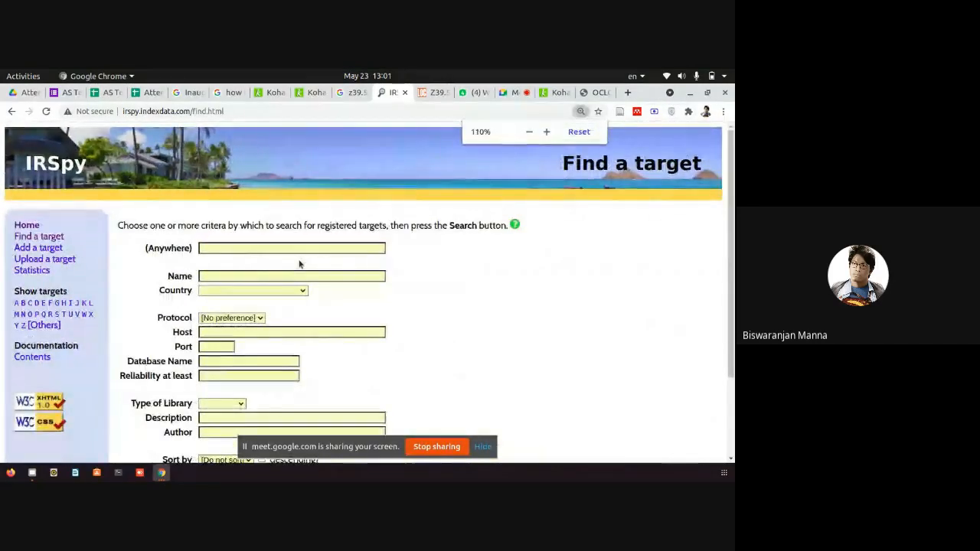
click(253, 290)
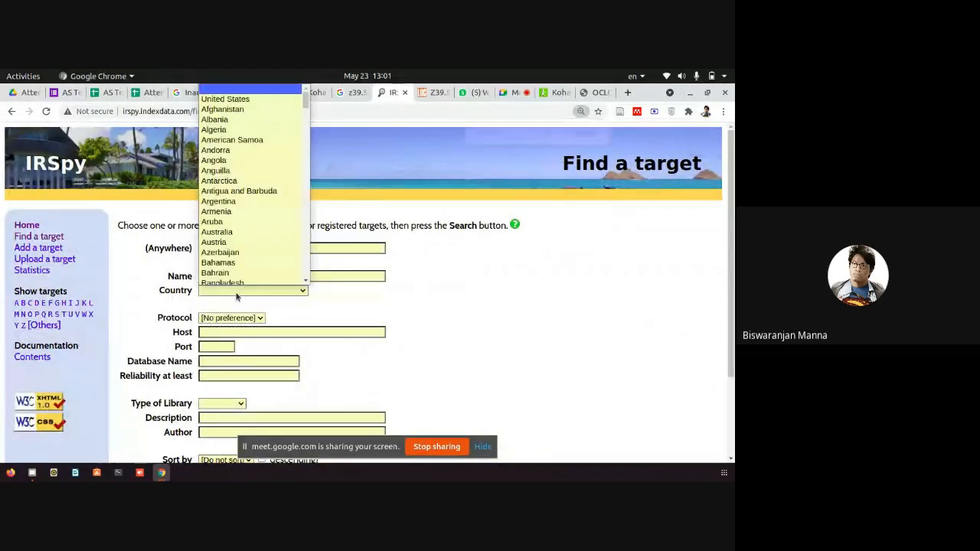
scroll(249, 230, down, 3)
scroll(246, 257, down, 2)
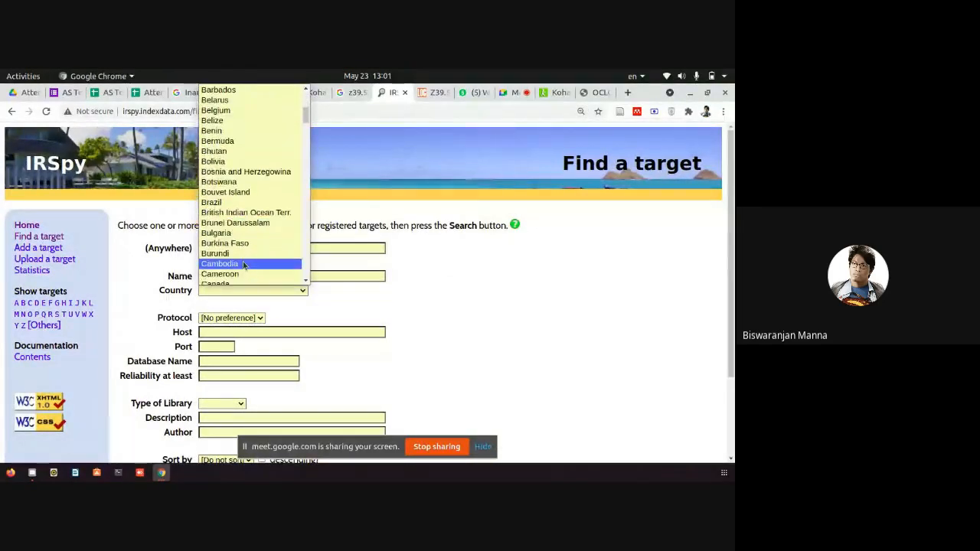
text(india)
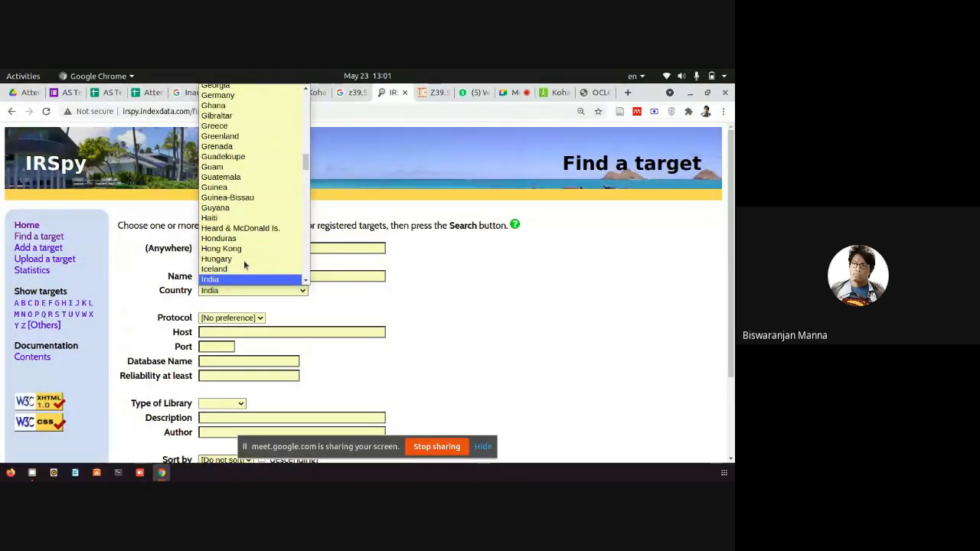
click(227, 279)
scroll(540, 325, down, 1)
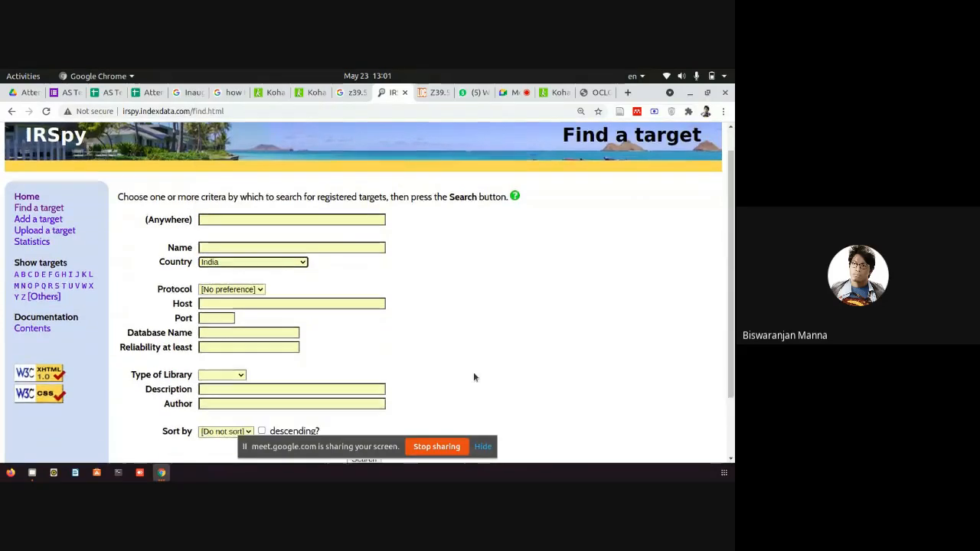
scroll(113, 431, down, 2)
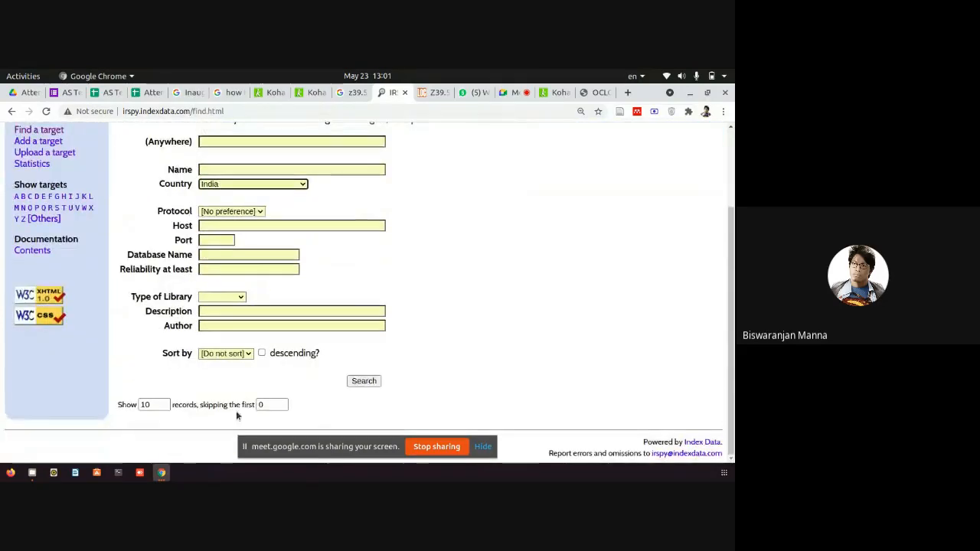
click(353, 382)
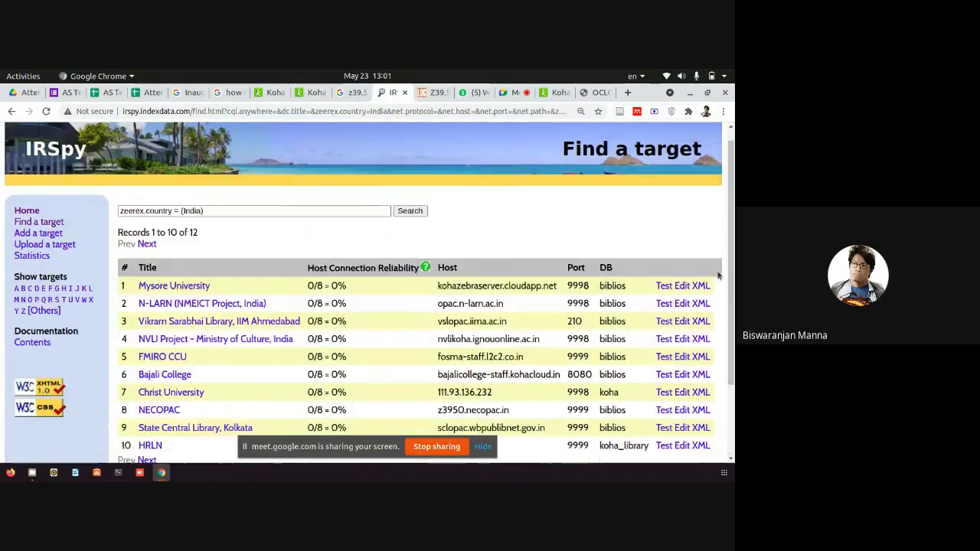
scroll(718, 276, down, 1)
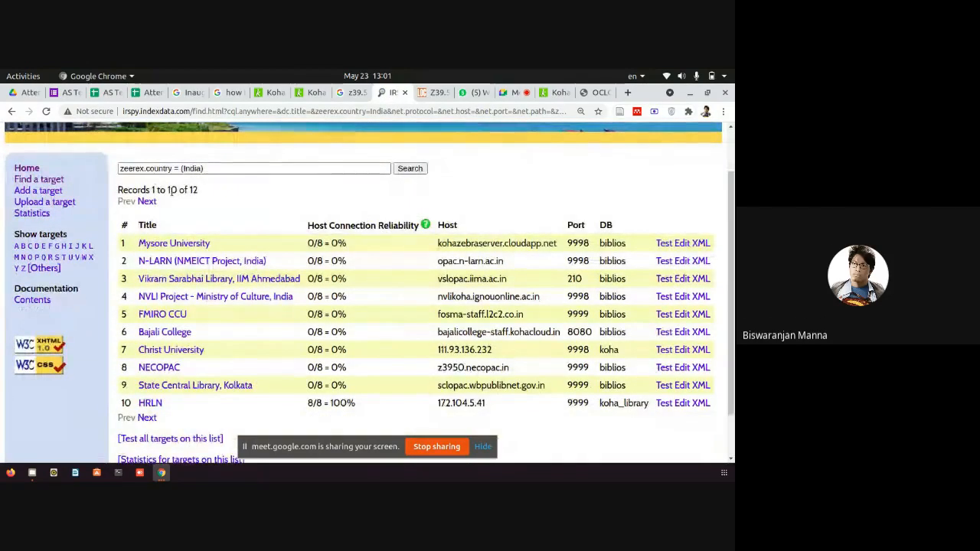
drag(208, 199, 376, 184)
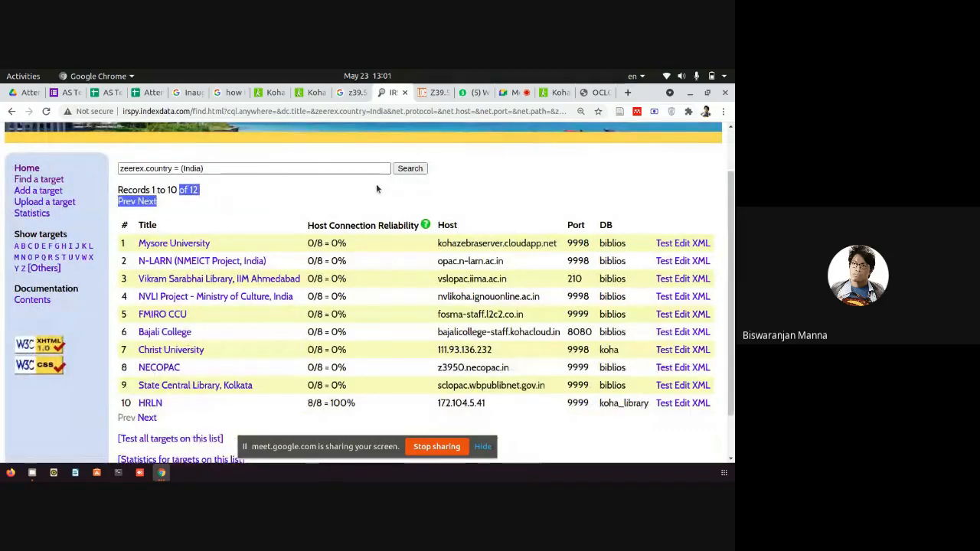
scroll(376, 183, down, 1)
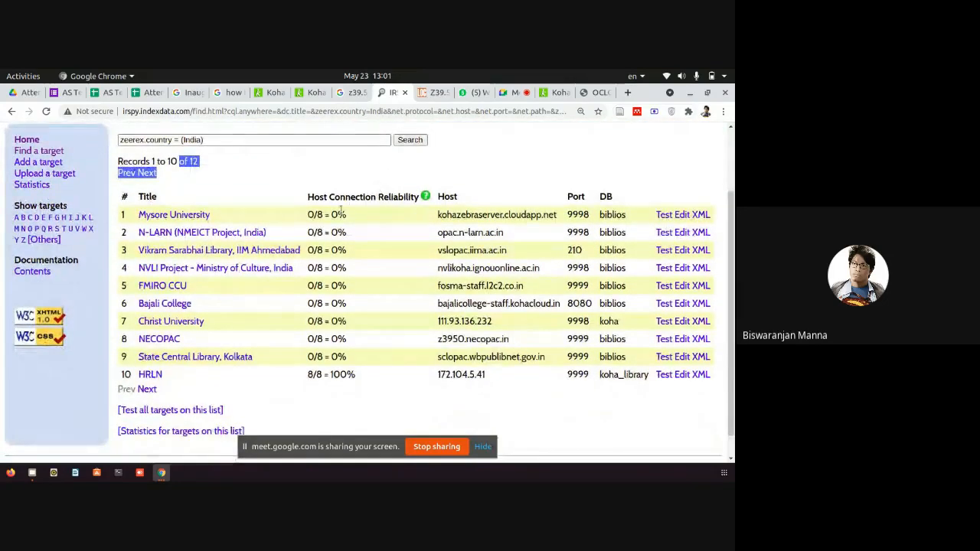
drag(288, 360, 137, 357)
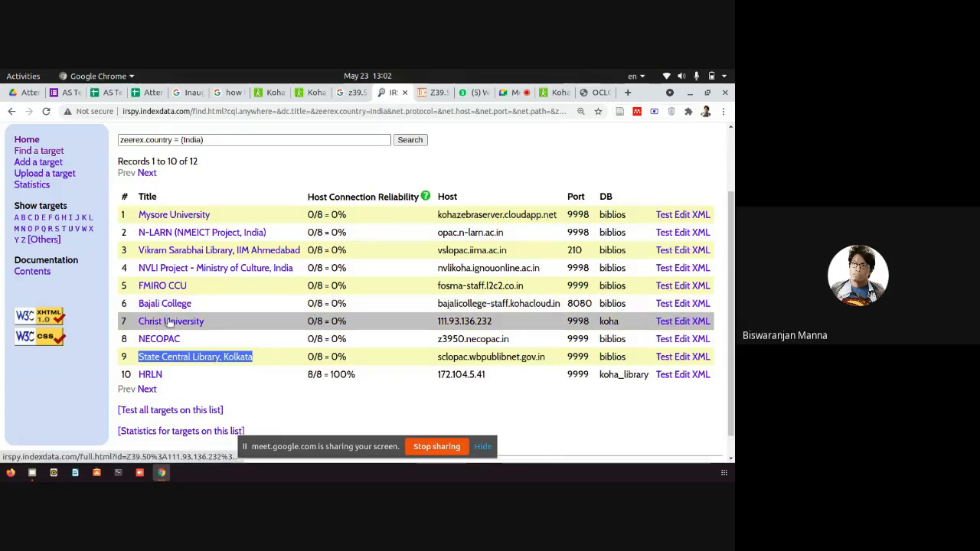
scroll(167, 322, down, 2)
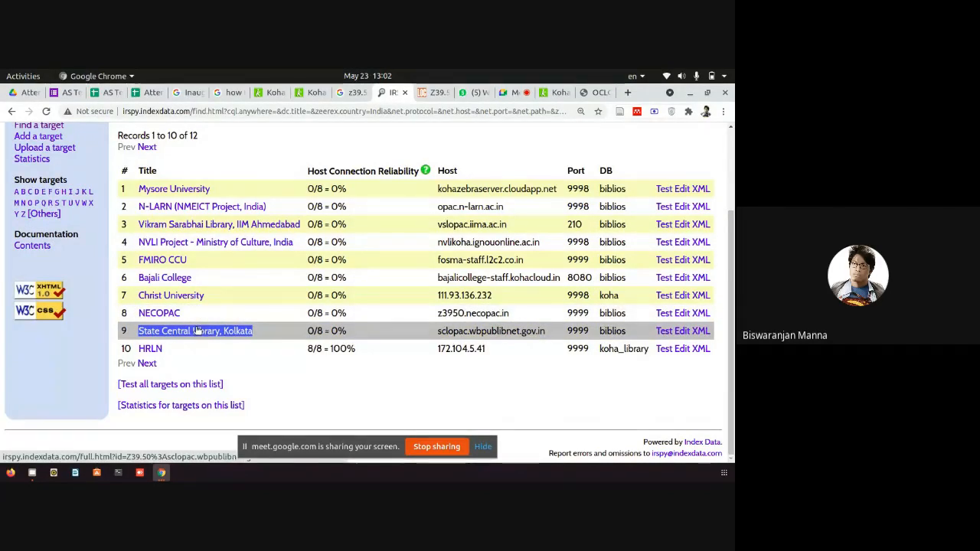
On the second results page, visit Texicon's host catalogue.texicon.in, then open Texicon's full target record.
click(152, 366)
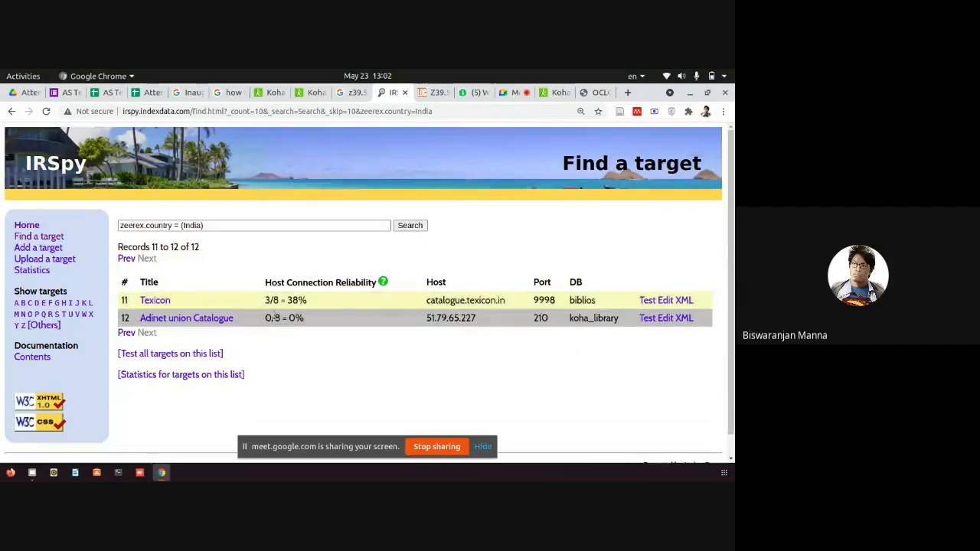
drag(171, 302, 134, 305)
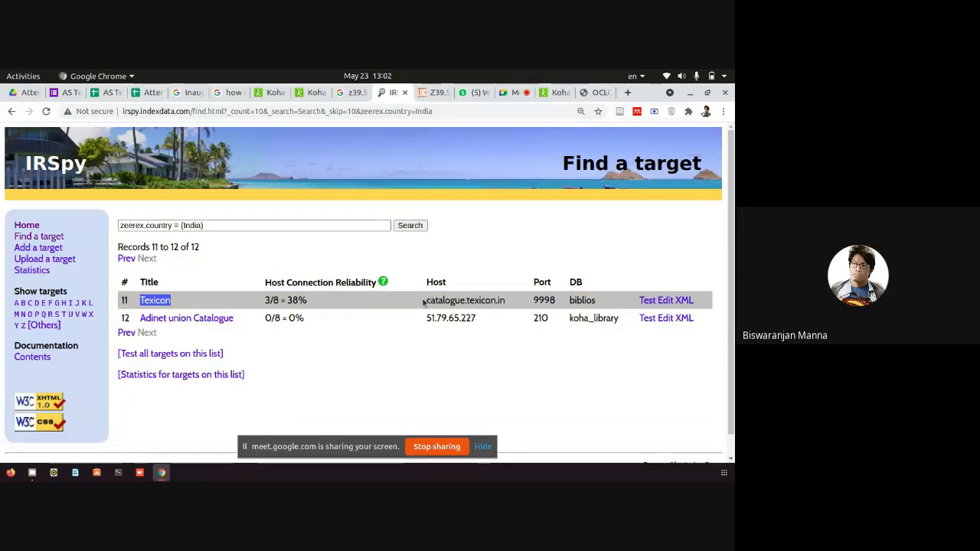
drag(424, 303, 506, 304)
right_click(494, 304)
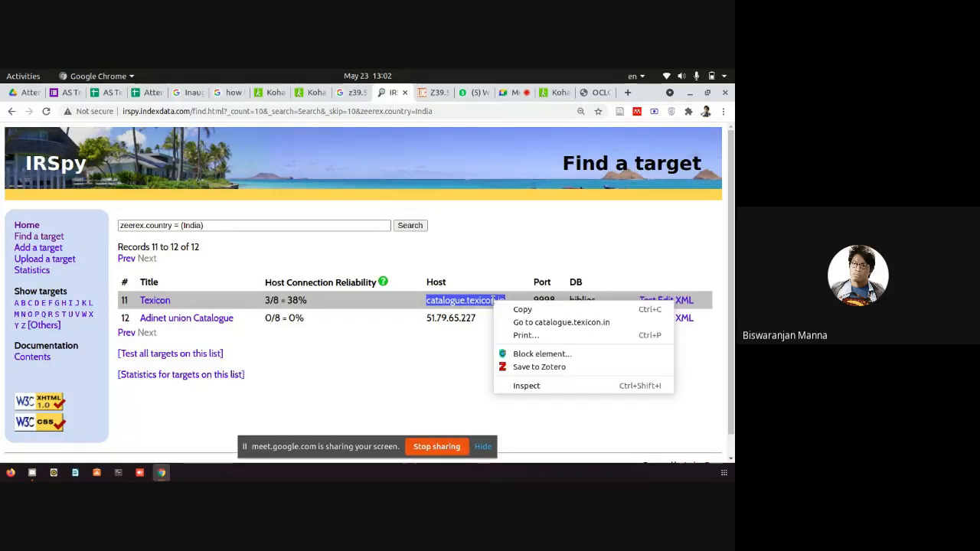
click(567, 326)
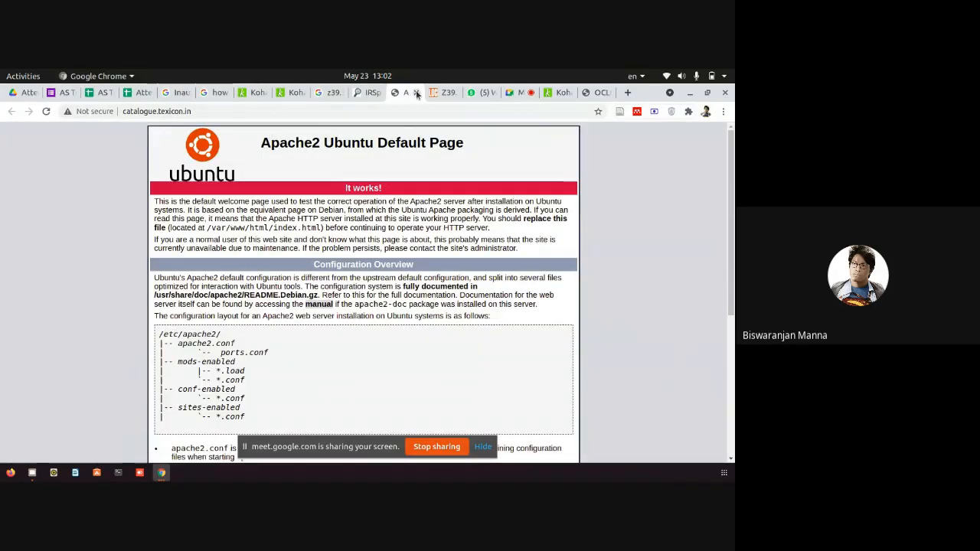
click(417, 92)
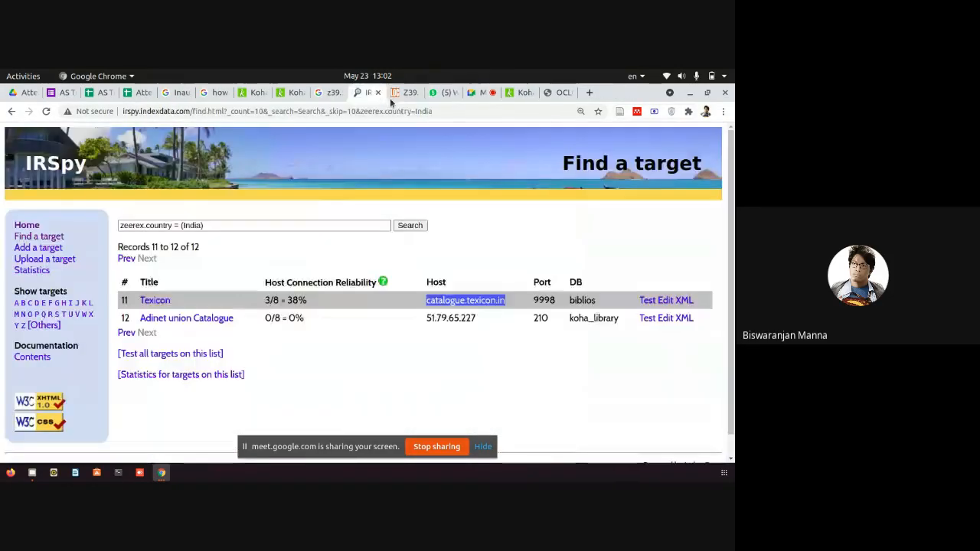
click(156, 302)
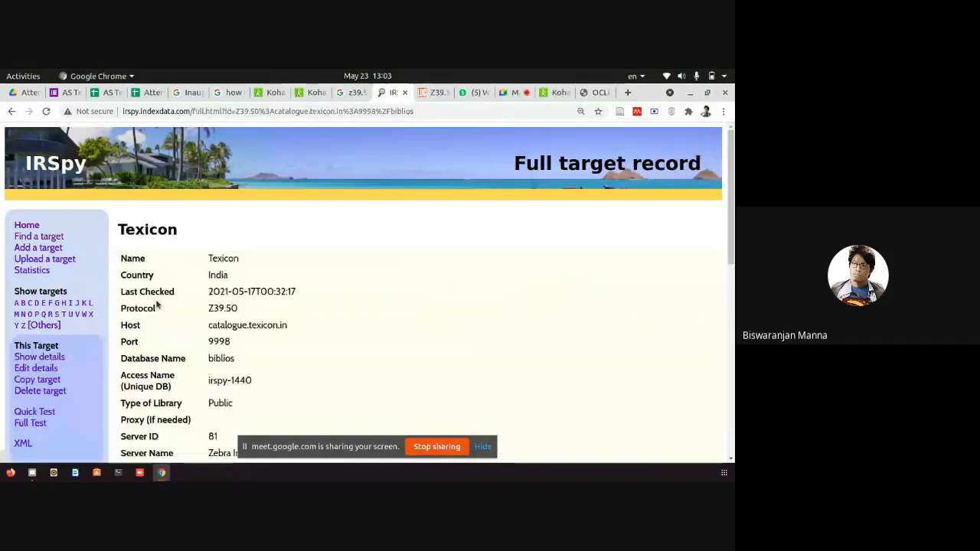
Reopen Texicon's target record, scroll through its host, port and database details, then return to Koha.
click(11, 112)
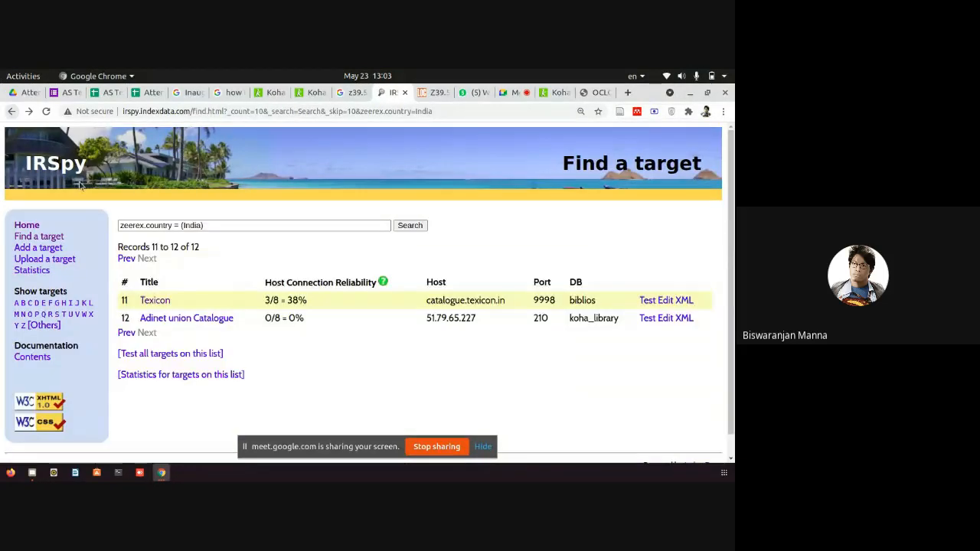
click(153, 301)
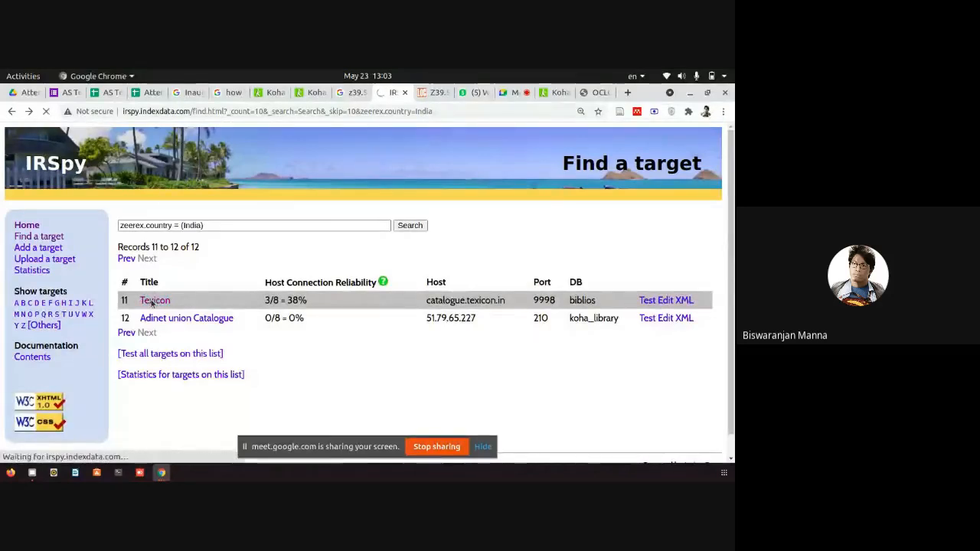
scroll(268, 285, down, 2)
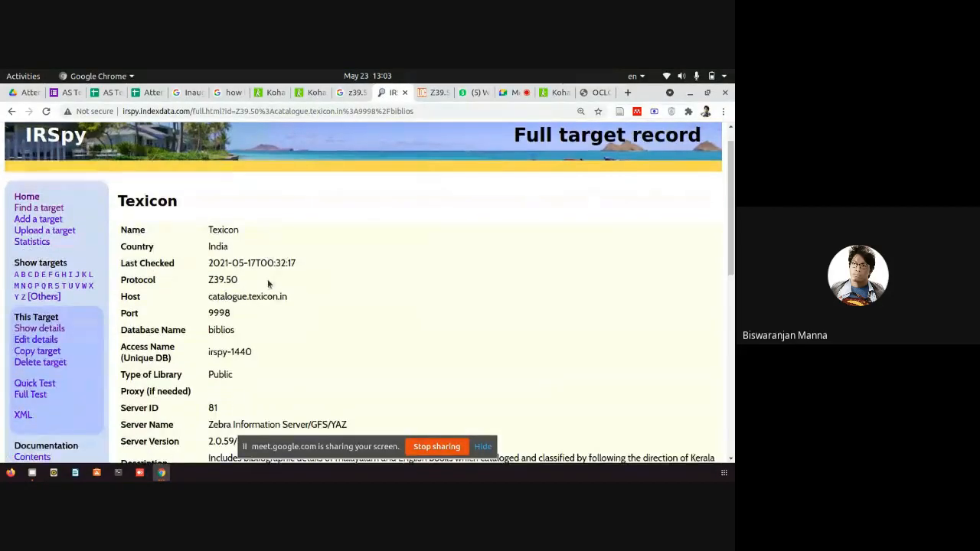
scroll(268, 284, down, 2)
drag(186, 182, 325, 413)
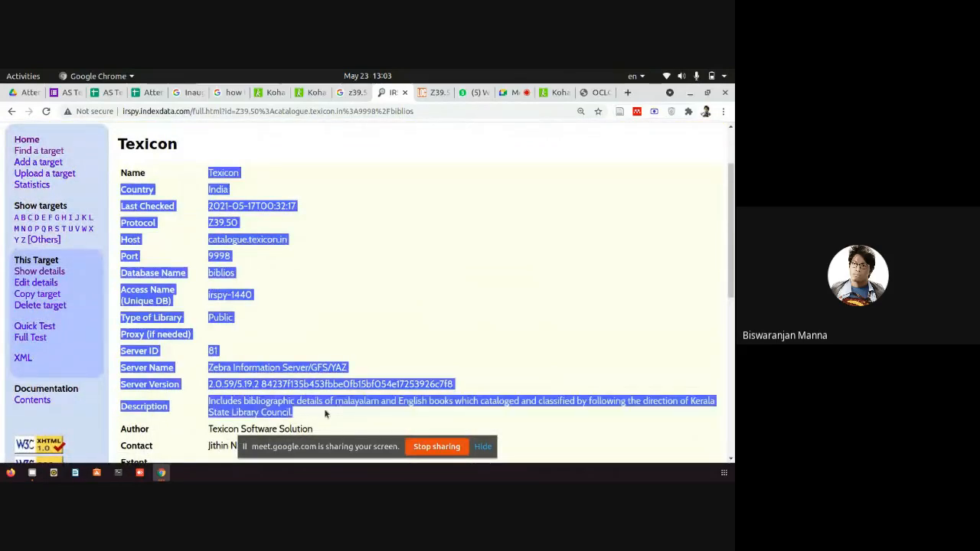
scroll(499, 342, down, 1)
click(304, 227)
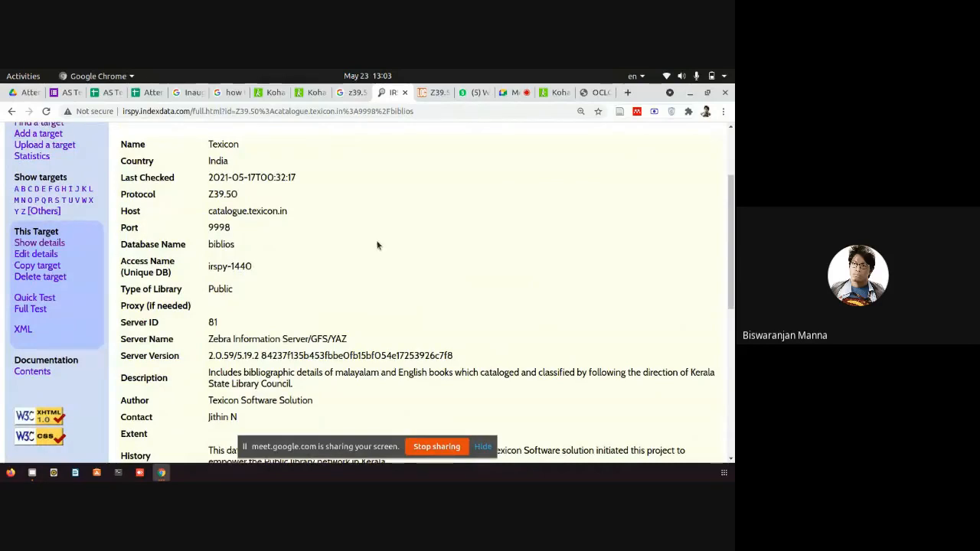
scroll(378, 246, up, 1)
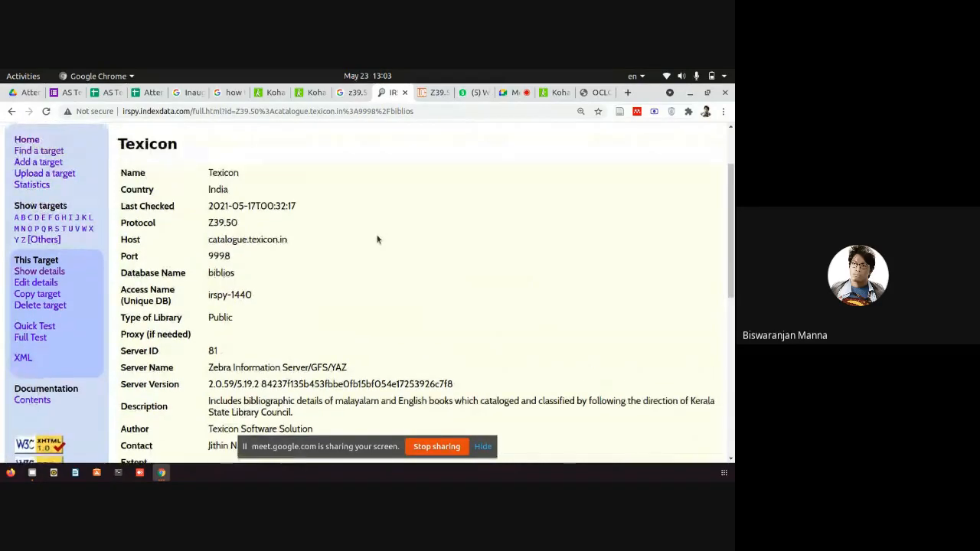
click(278, 93)
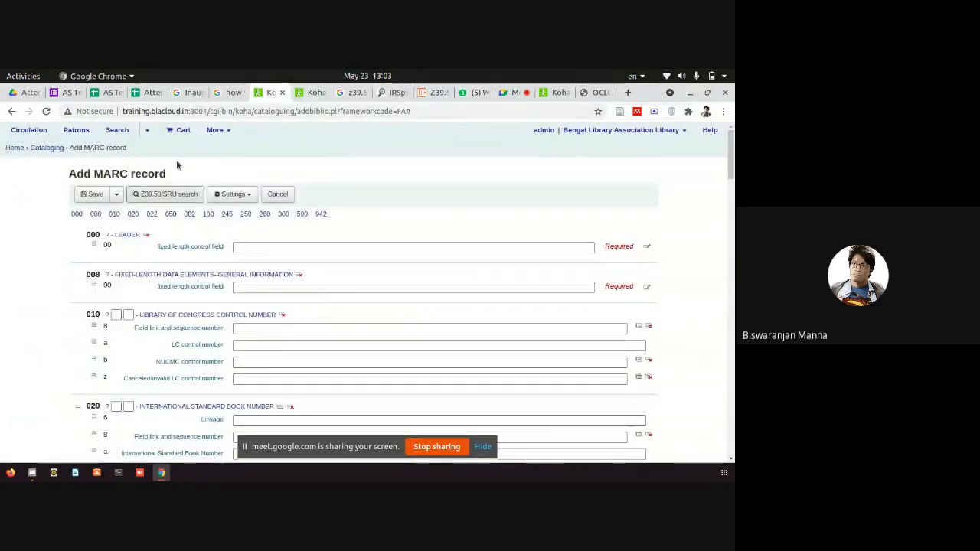
Go via More > Administration to Z39.50/SRU servers under Additional parameters.
click(217, 131)
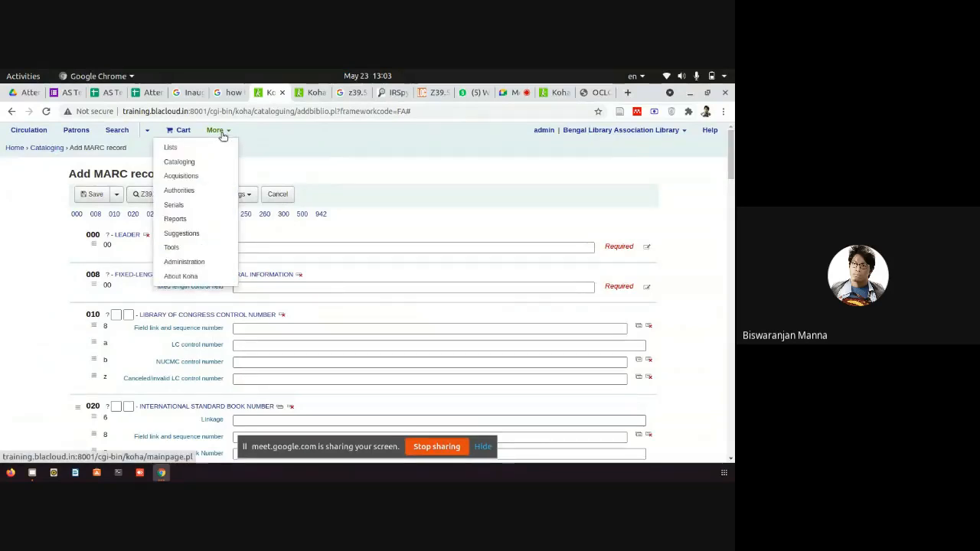
click(189, 264)
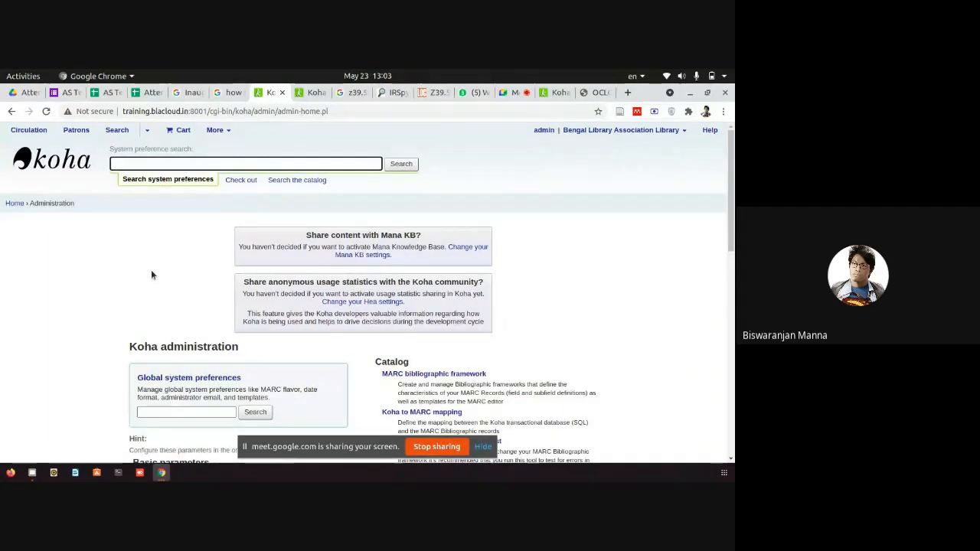
scroll(151, 274, down, 2)
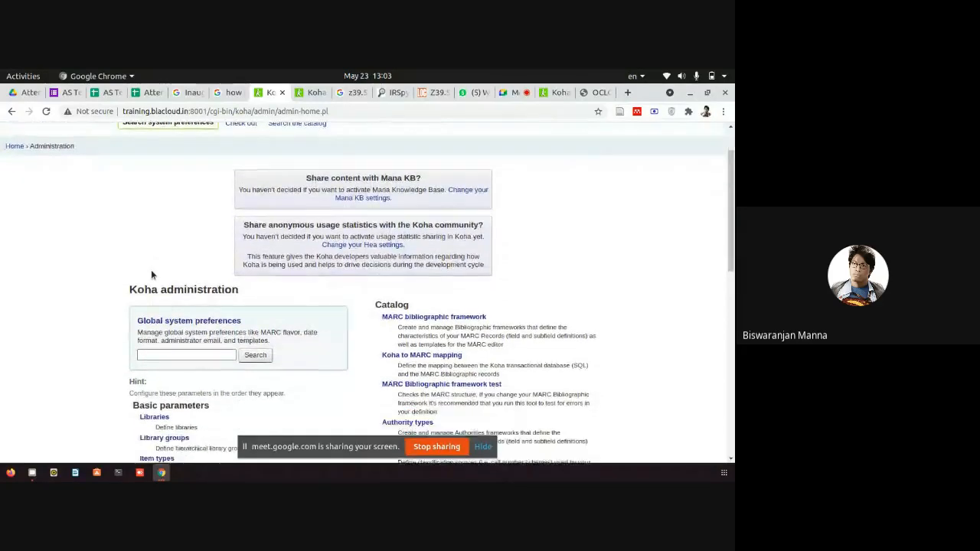
scroll(151, 274, down, 3)
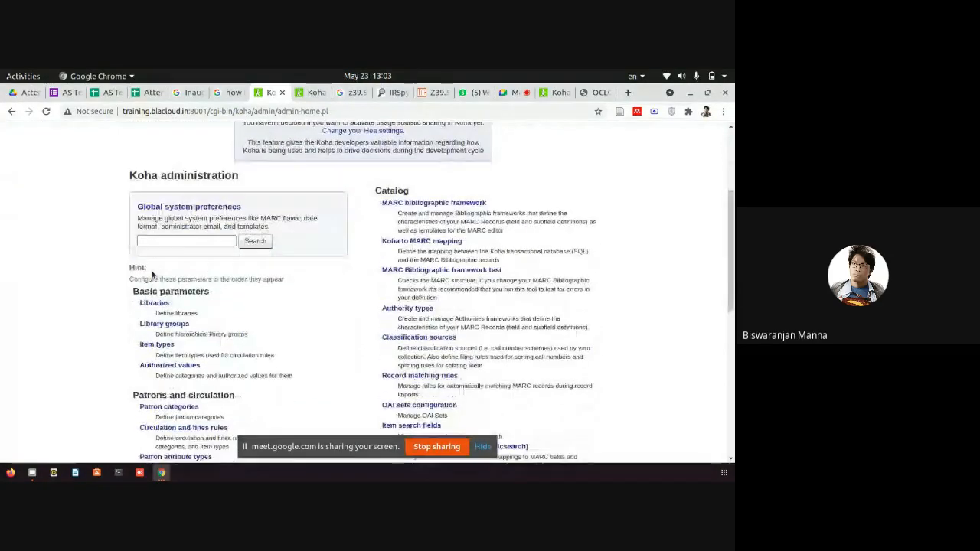
scroll(151, 274, down, 5)
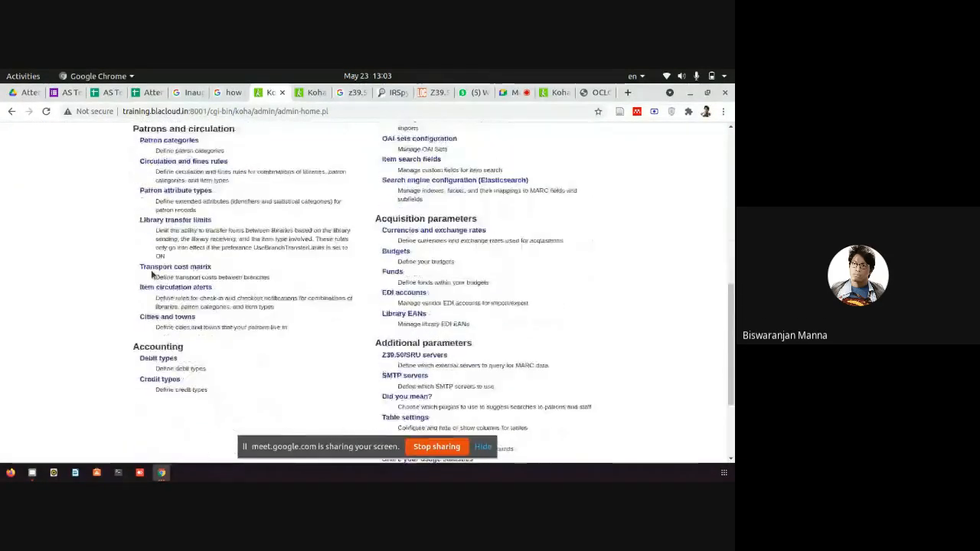
scroll(151, 274, down, 2)
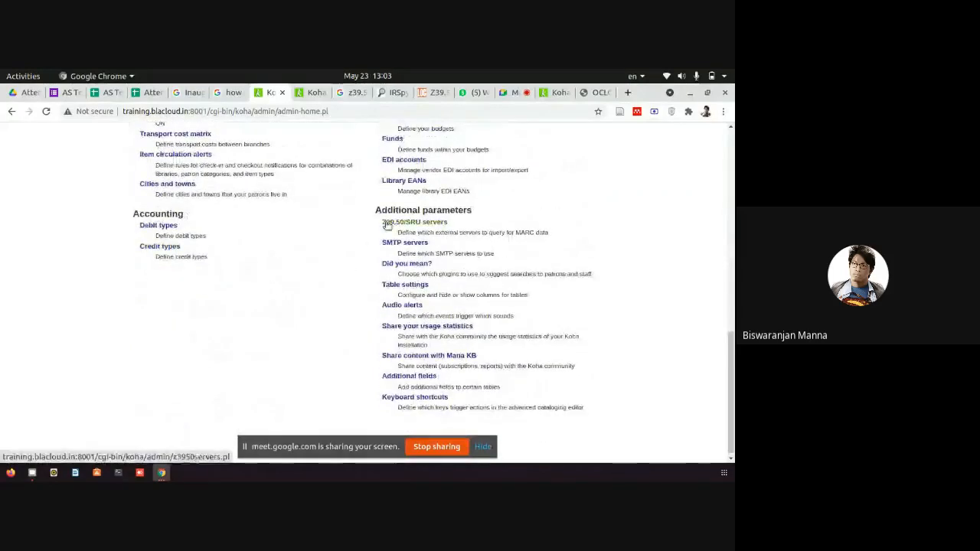
drag(373, 214, 380, 246)
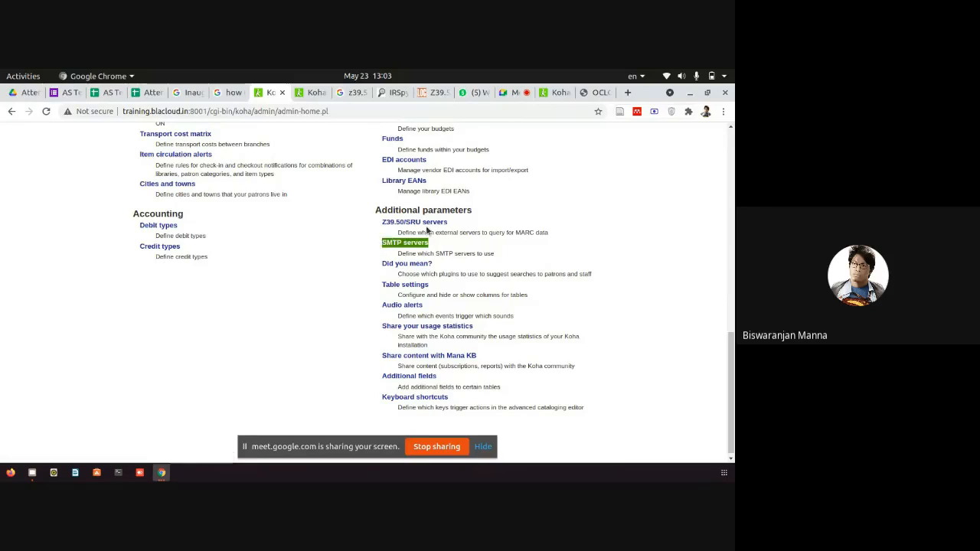
drag(474, 225, 364, 239)
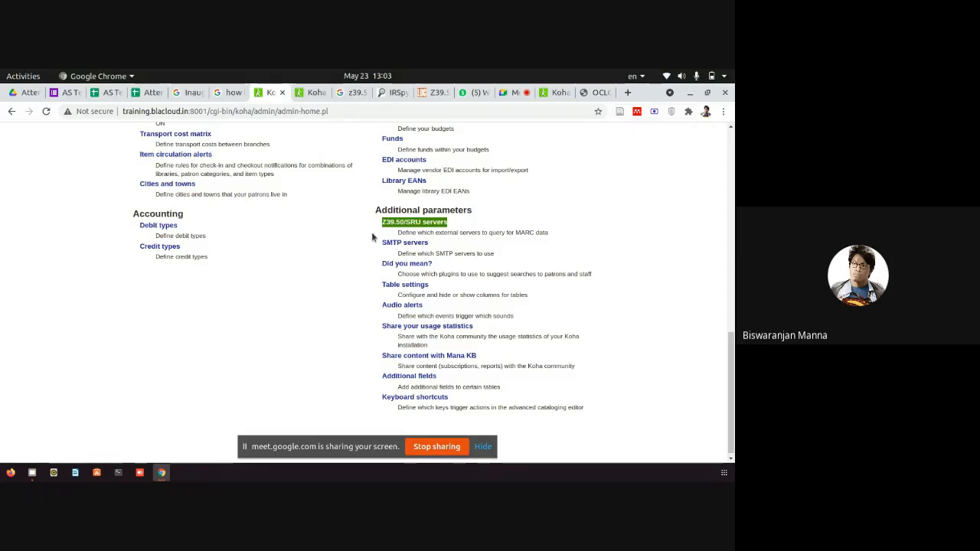
click(402, 225)
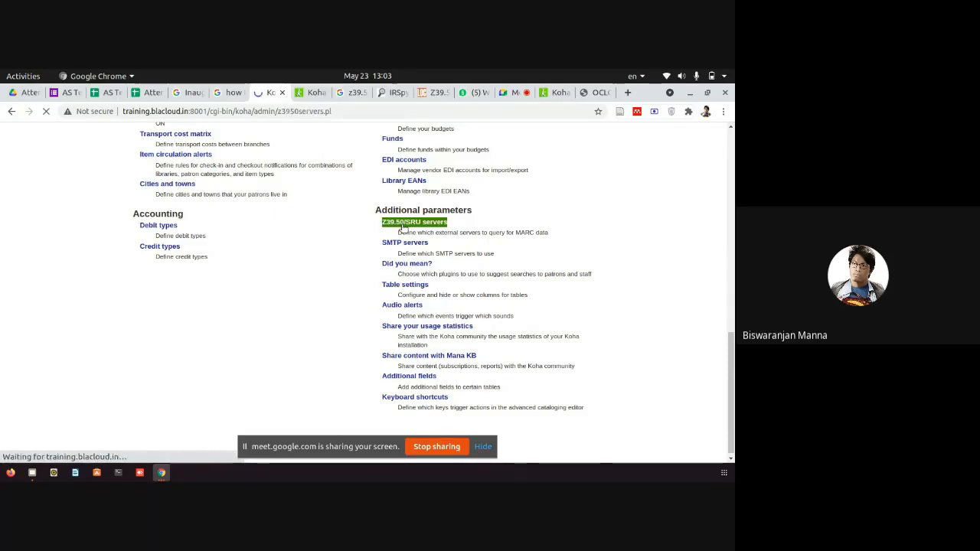
scroll(407, 209, down, 2)
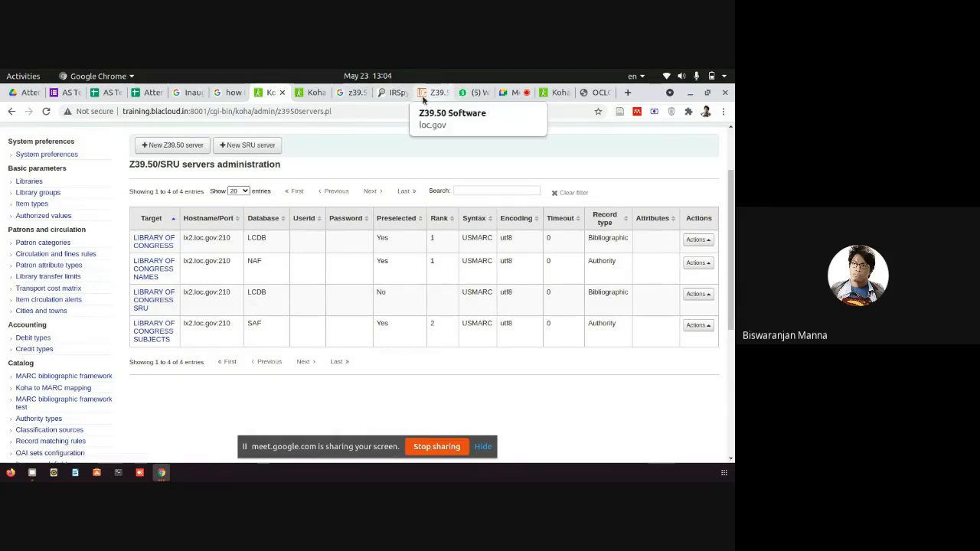
Review the Texicon record in IRSpy, highlighting its name-to-protocol details and the Z39.50 Protocol row.
click(392, 96)
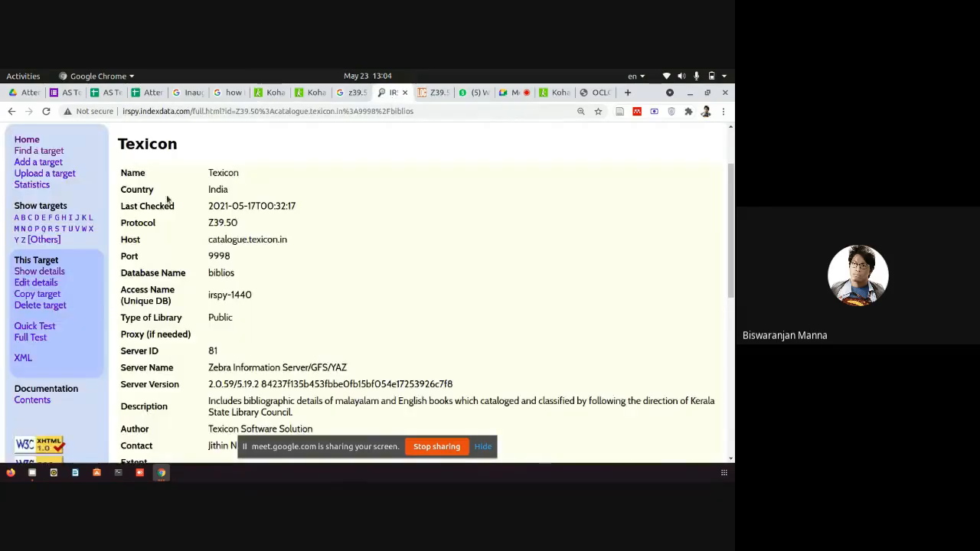
scroll(171, 202, down, 3)
scroll(238, 255, down, 6)
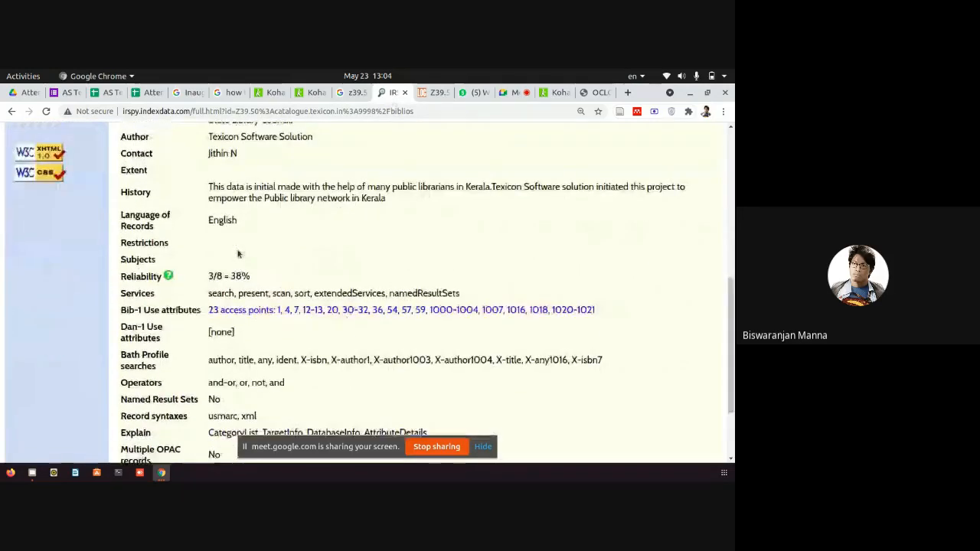
scroll(238, 254, down, 3)
scroll(248, 246, up, 4)
scroll(247, 245, up, 8)
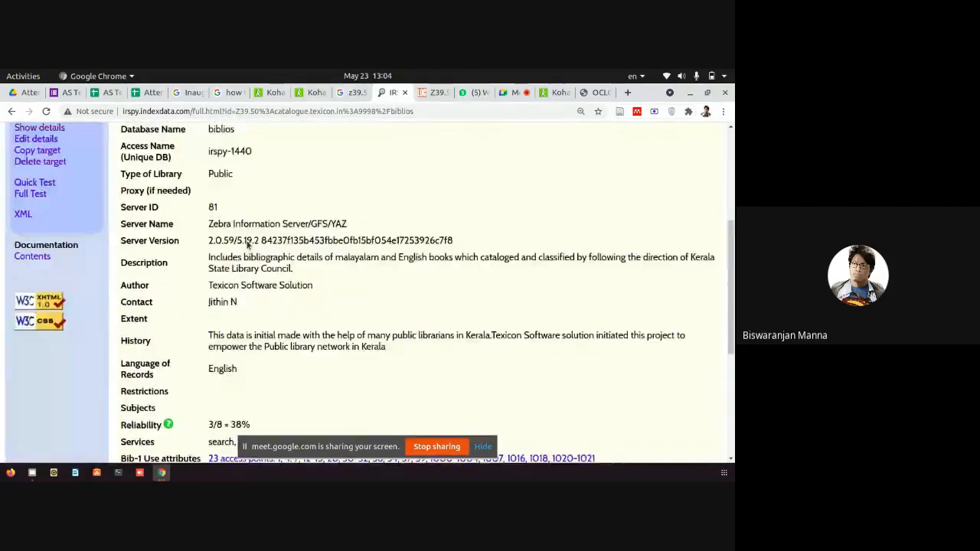
drag(245, 246, 115, 257)
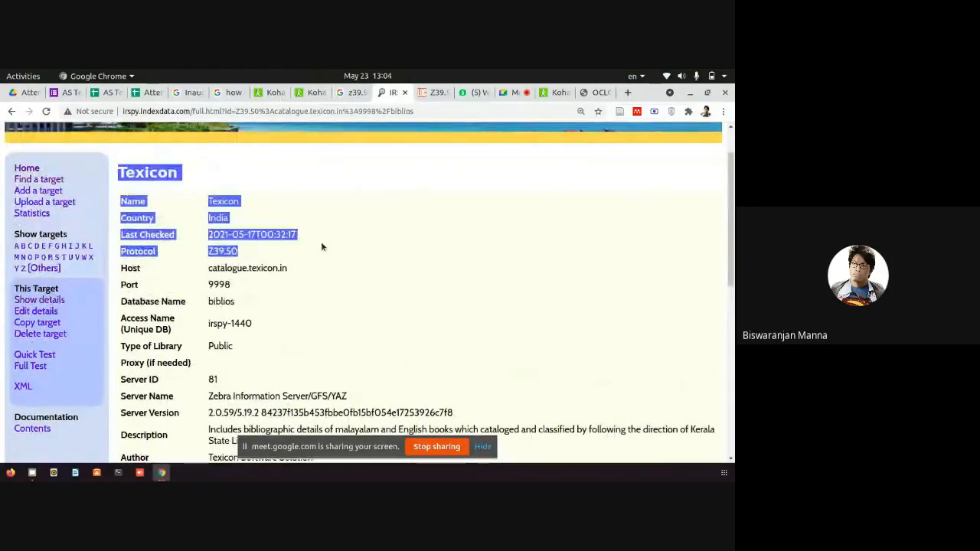
click(244, 251)
drag(245, 252, 118, 255)
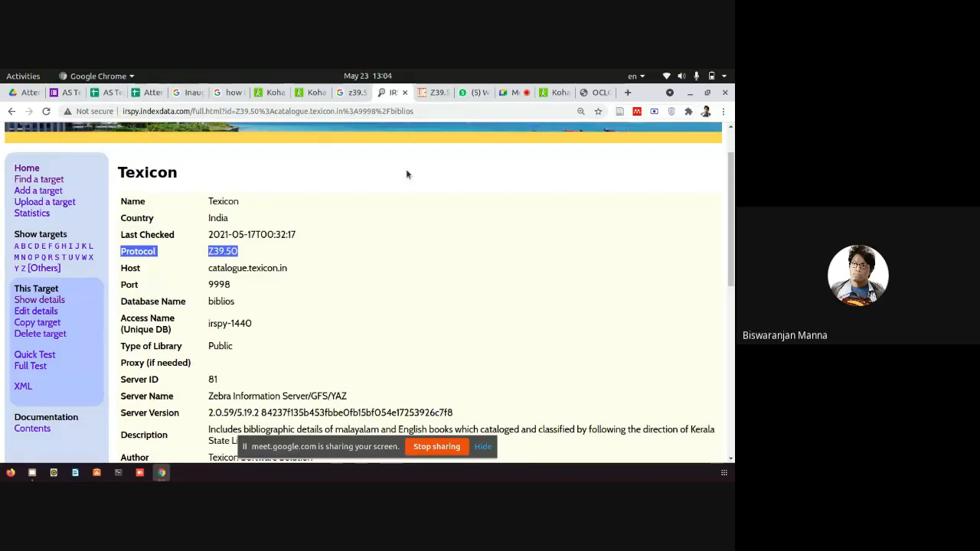
Go from system preferences back to Koha's Z39.50/SRU servers list and start a new Z39.50 server.
click(313, 93)
click(278, 95)
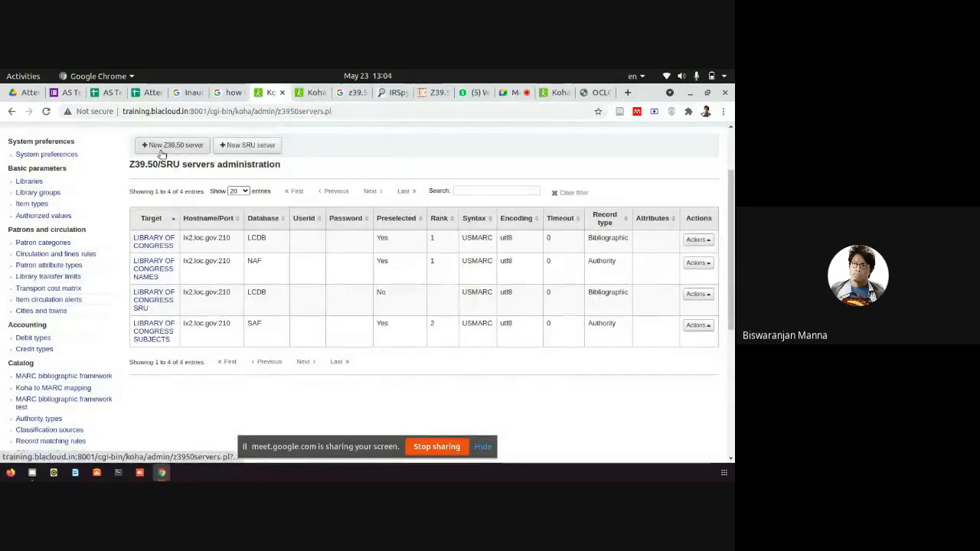
key(ctrl+a)
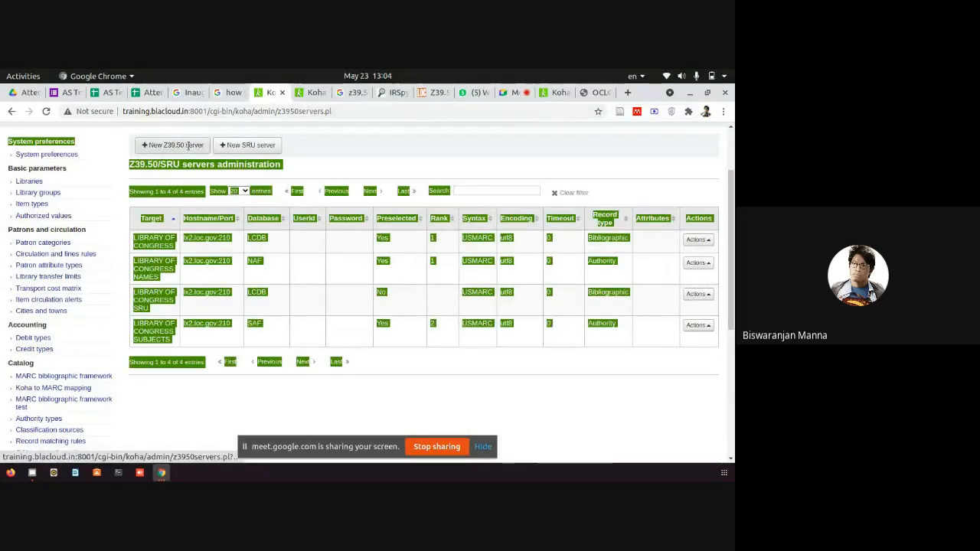
click(188, 148)
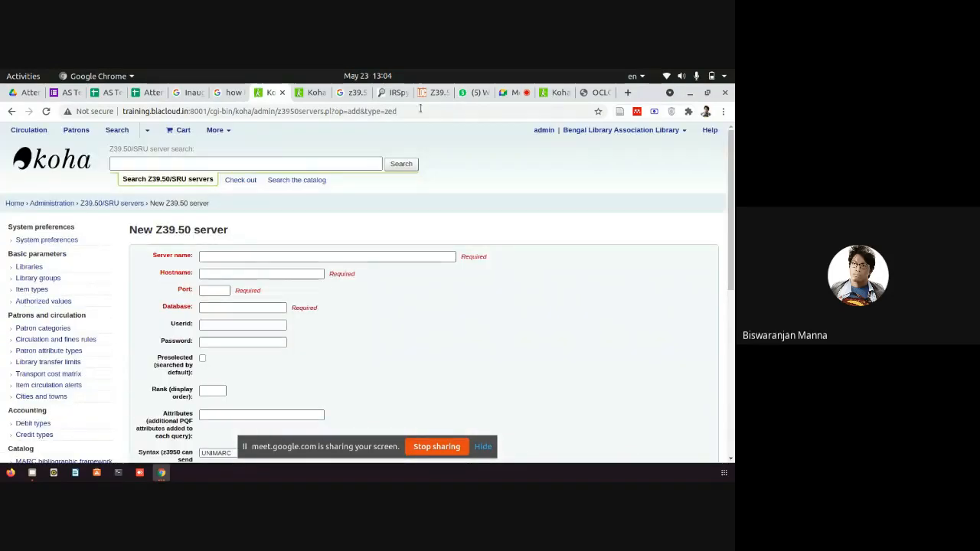
scroll(301, 268, down, 3)
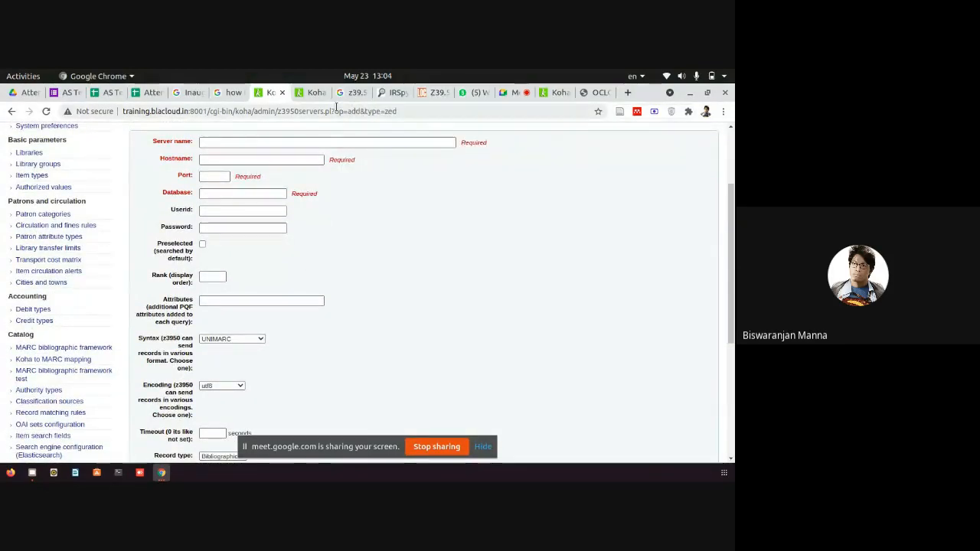
Tear Koha into its own window on the left half and Z39.50 Software onto the right half.
drag(266, 95, 92, 152)
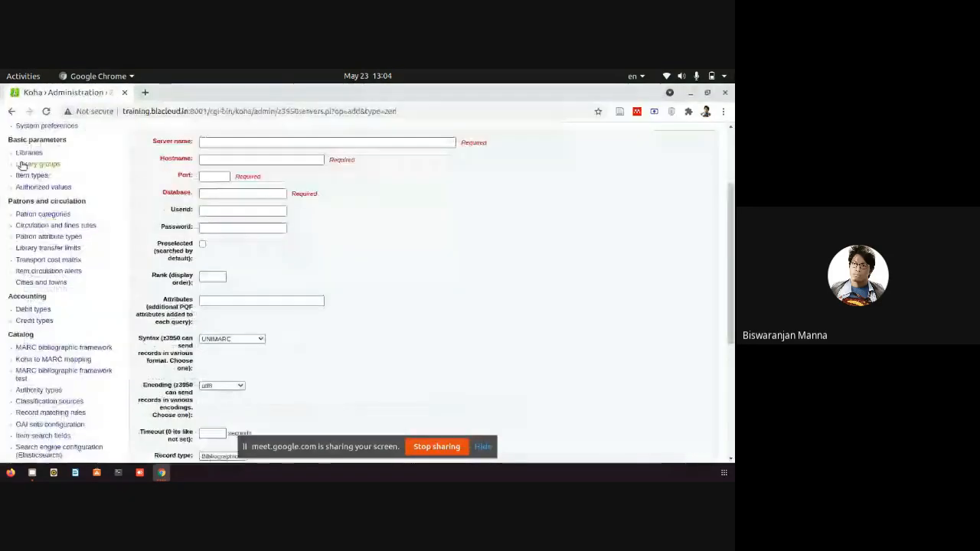
drag(244, 98, 2, 115)
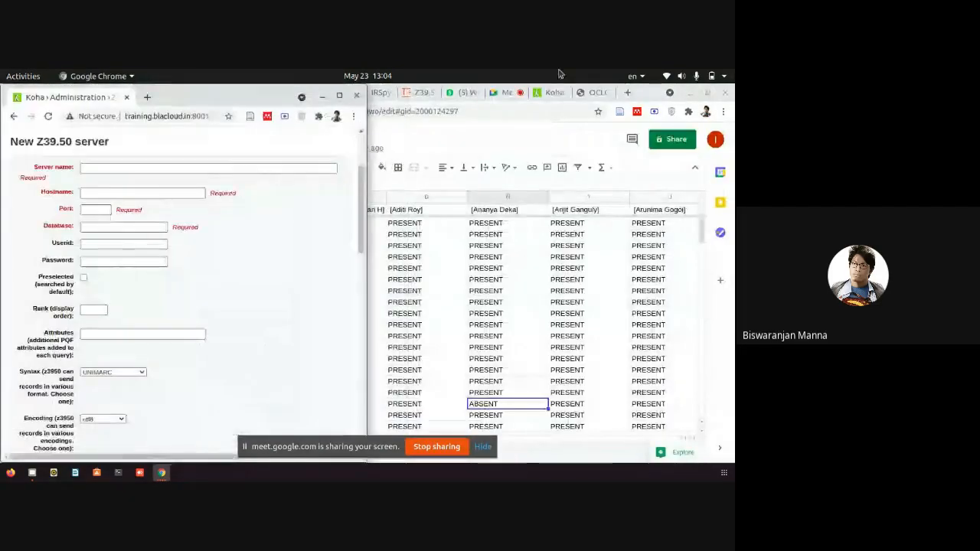
drag(417, 94, 734, 270)
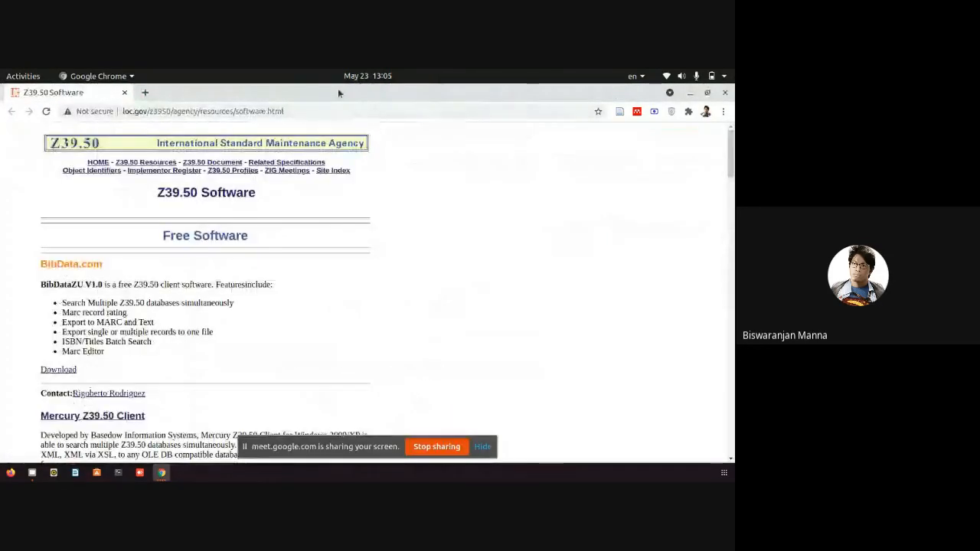
drag(338, 88, 733, 144)
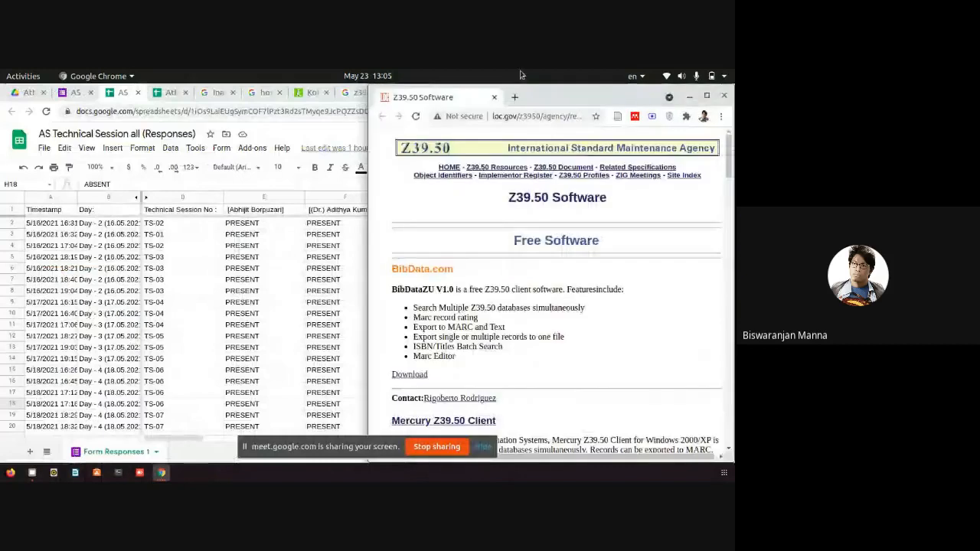
click(689, 95)
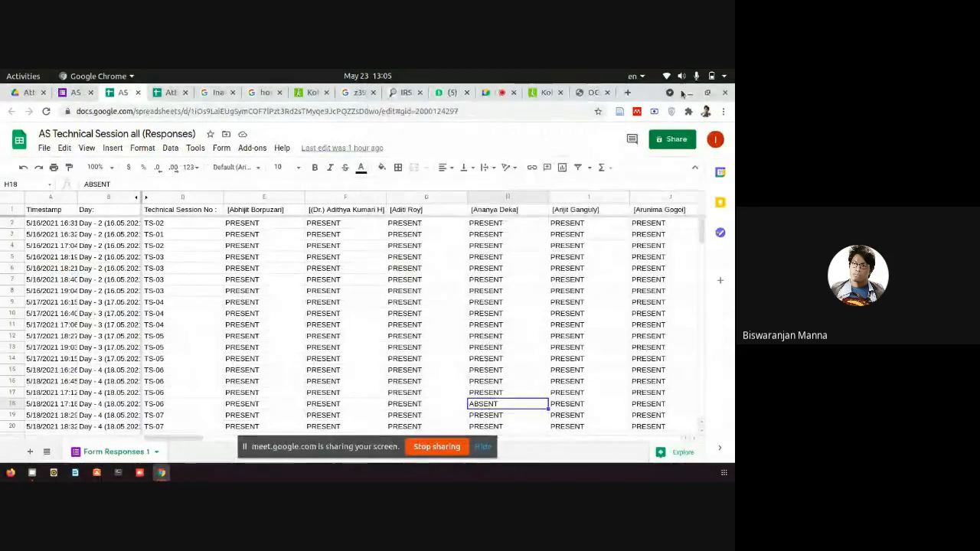
click(689, 94)
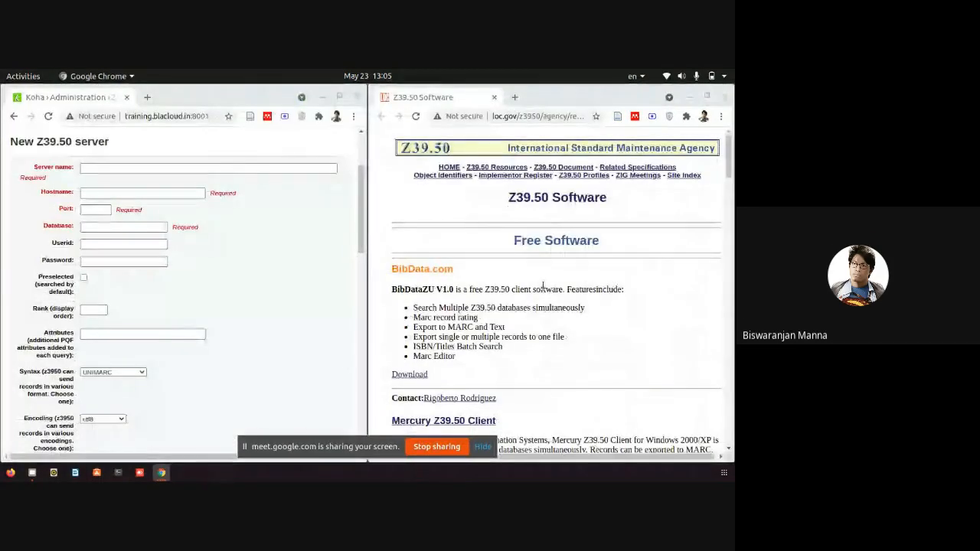
scroll(542, 276, down, 4)
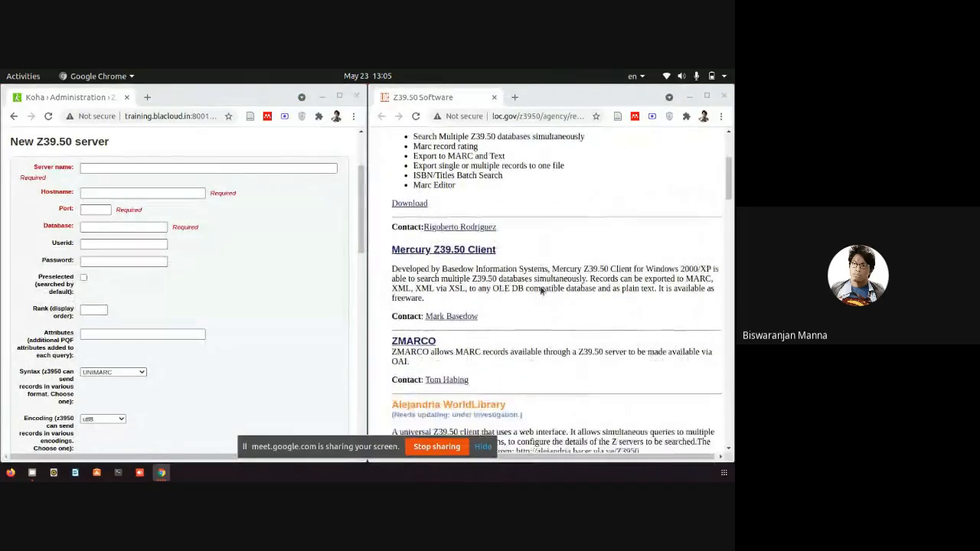
scroll(541, 288, up, 3)
scroll(541, 288, up, 2)
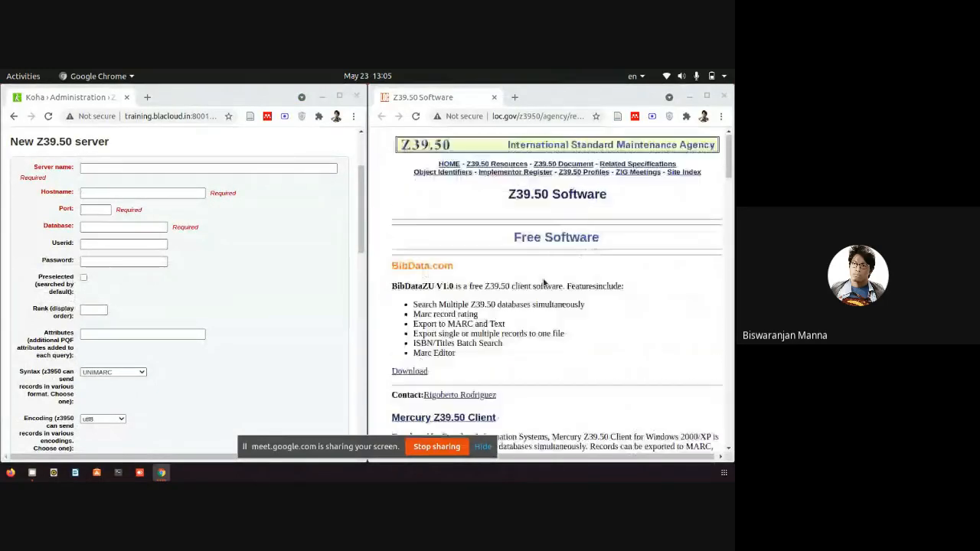
Close the Z39.50 Software window and the Z39.50/SRU search popup.
click(724, 96)
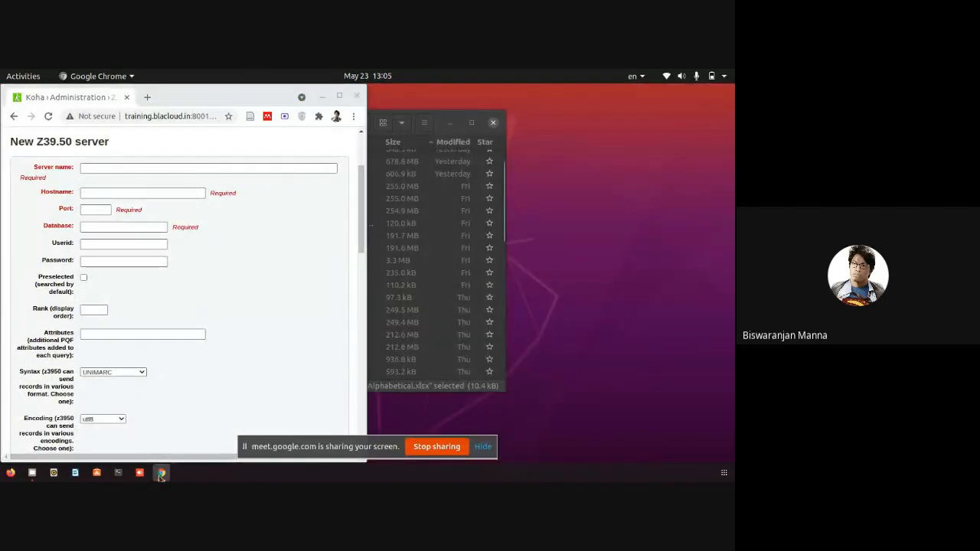
mouse_move(162, 472)
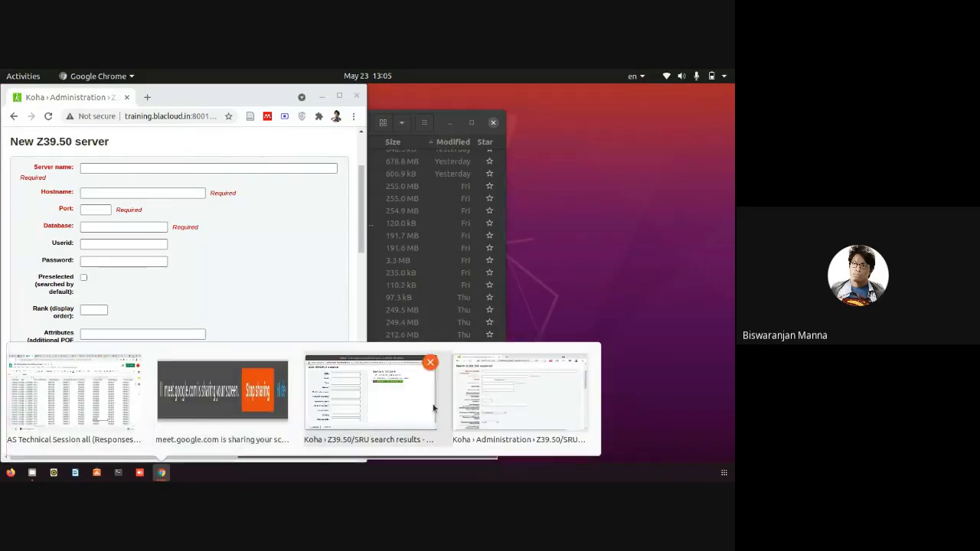
click(362, 405)
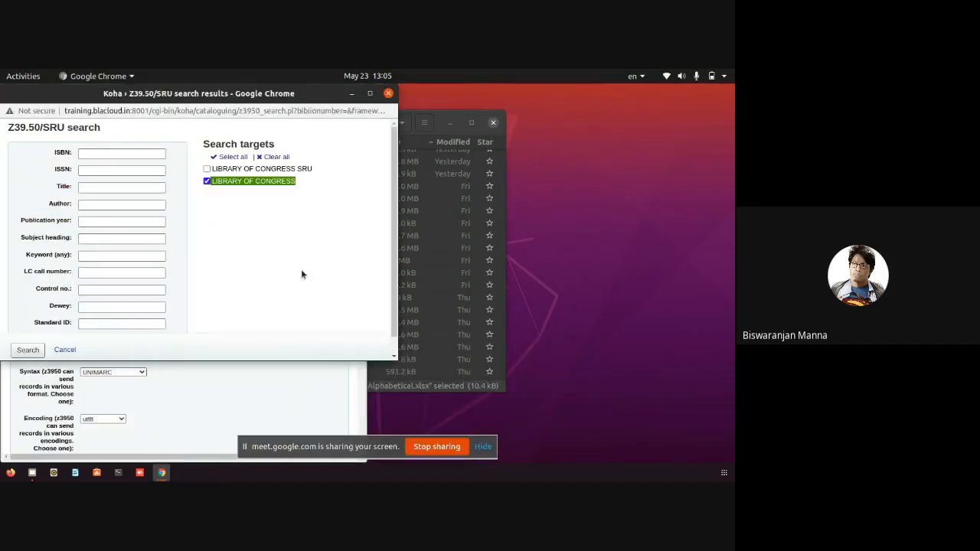
click(388, 94)
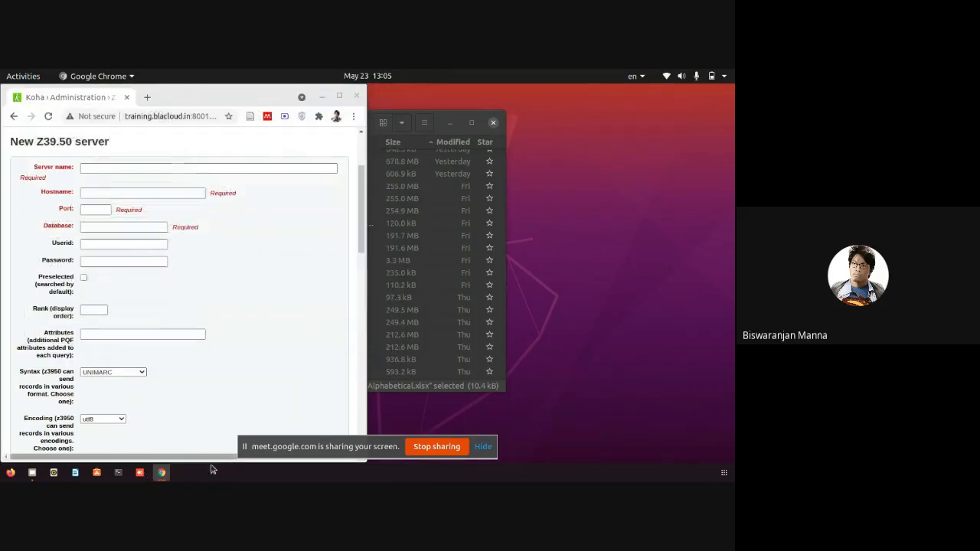
click(162, 472)
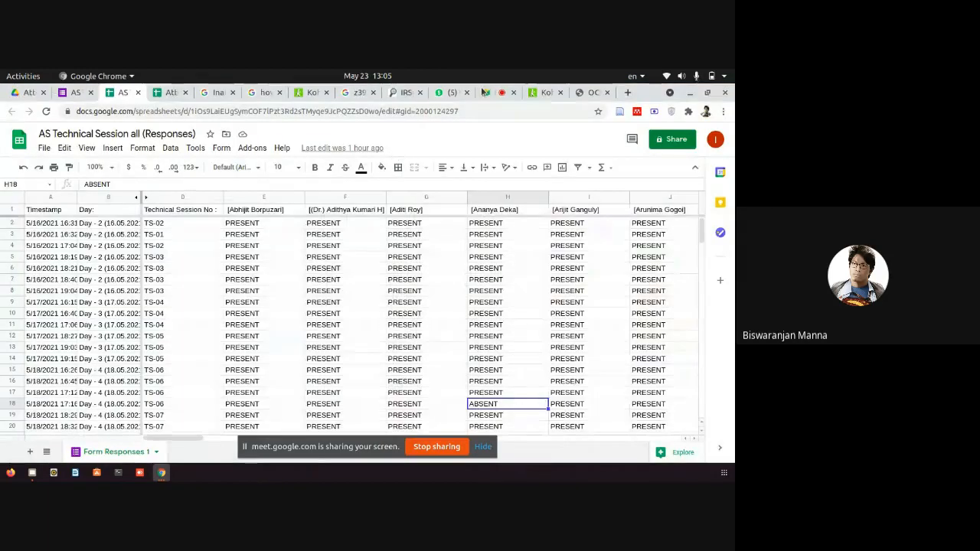
drag(402, 92, 628, 275)
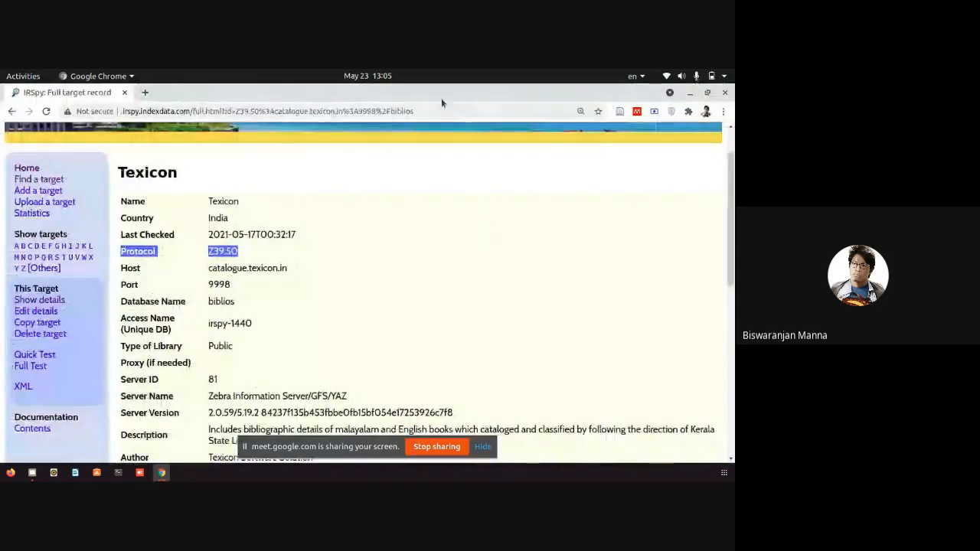
key(super+Right)
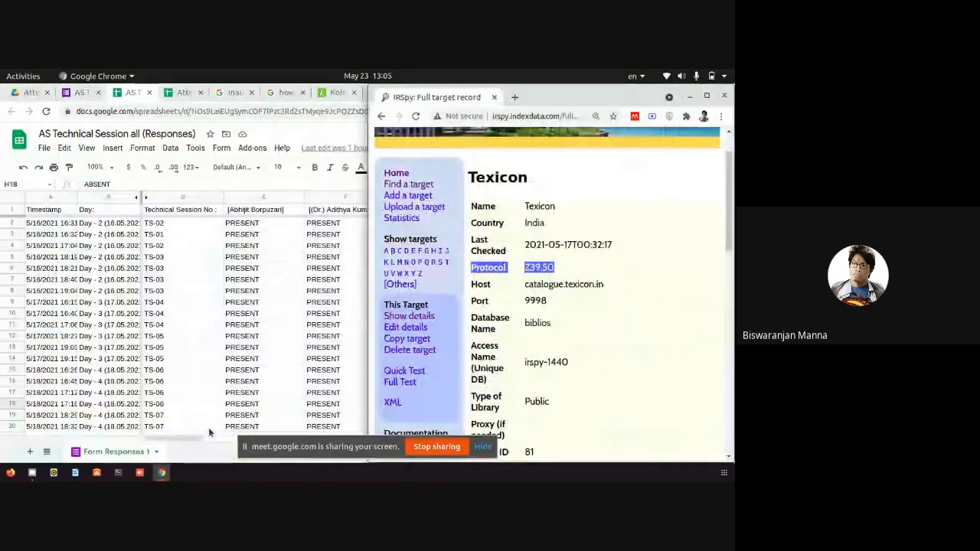
mouse_move(162, 472)
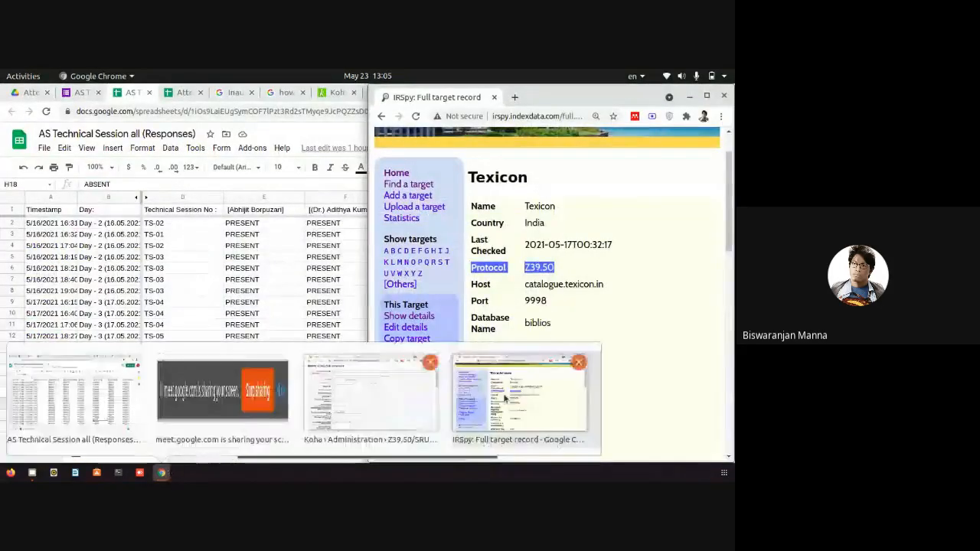
click(358, 403)
scroll(249, 249, up, 1)
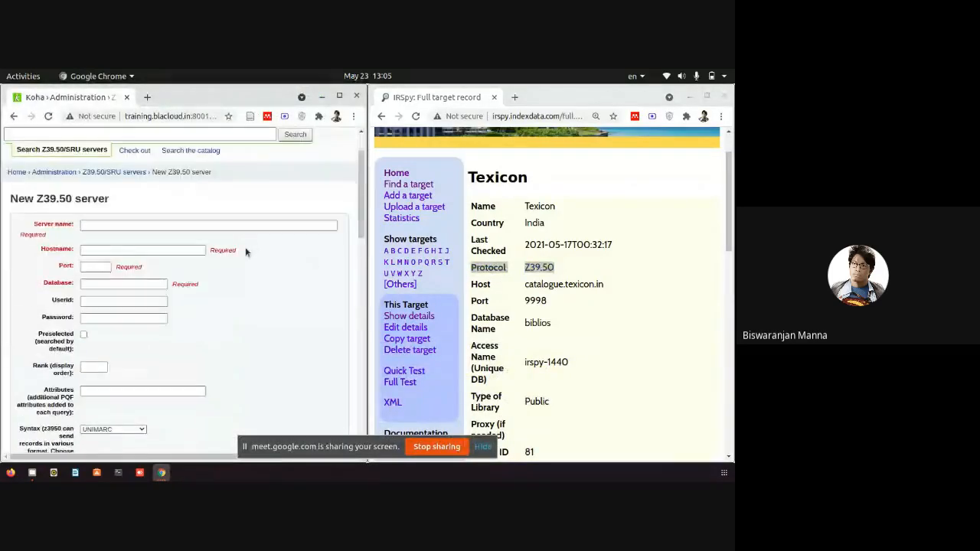
scroll(245, 252, up, 1)
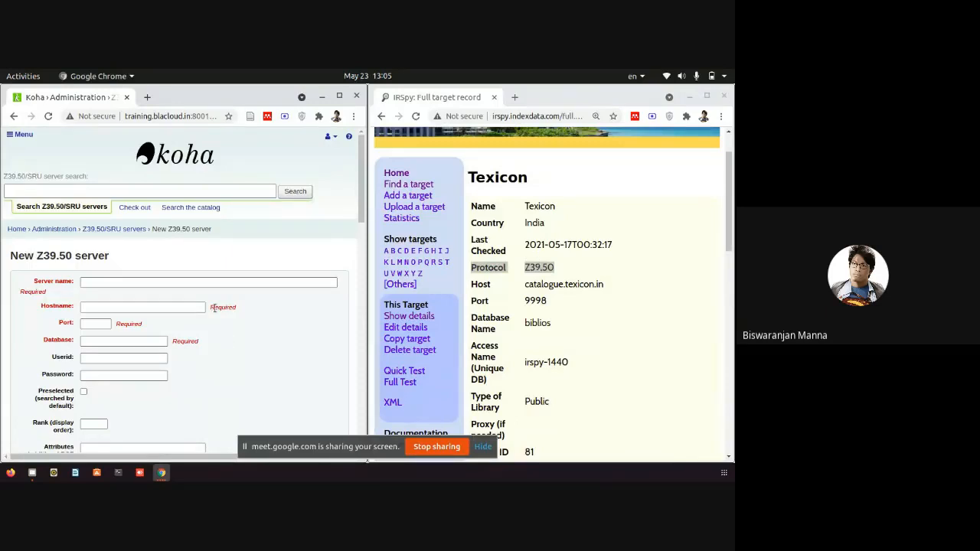
Name the server TEXICON-1 and paste catalogue.texicon.in from IRSpy as its hostname.
click(182, 283)
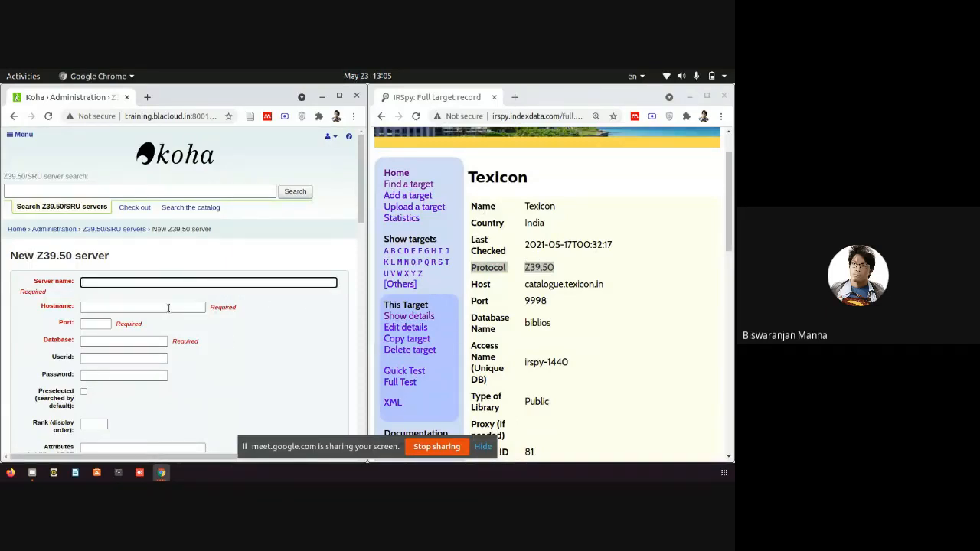
text(T)
text(exicon-1)
click(169, 308)
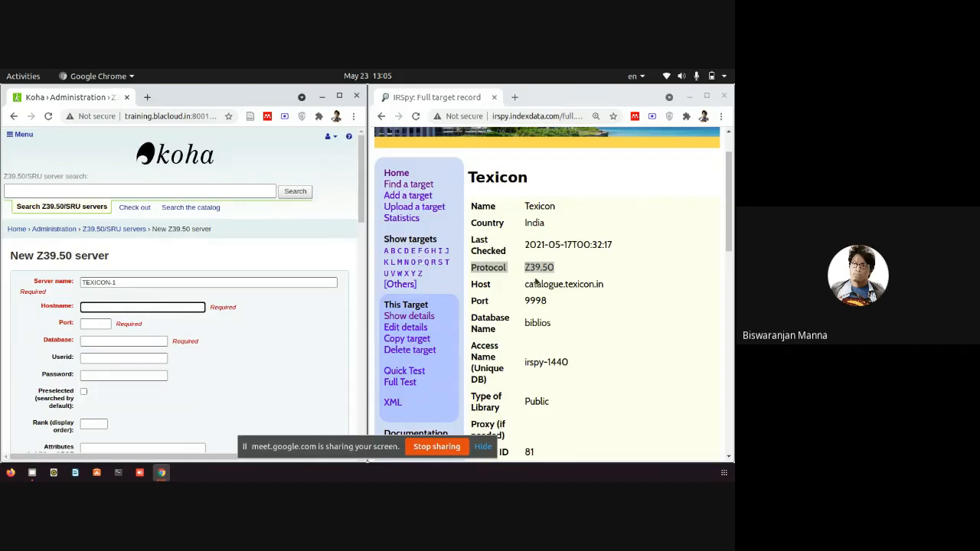
drag(526, 285, 614, 285)
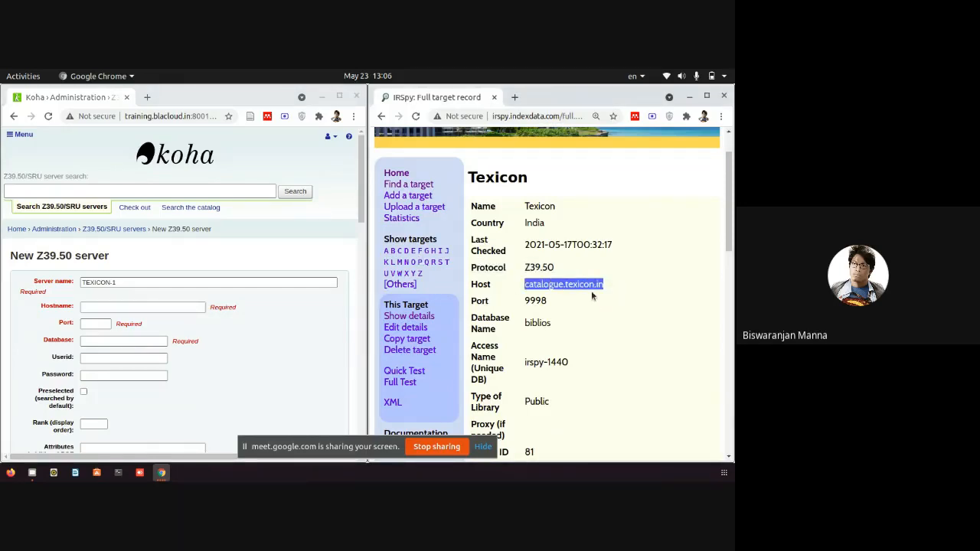
right_click(591, 290)
click(596, 293)
click(199, 307)
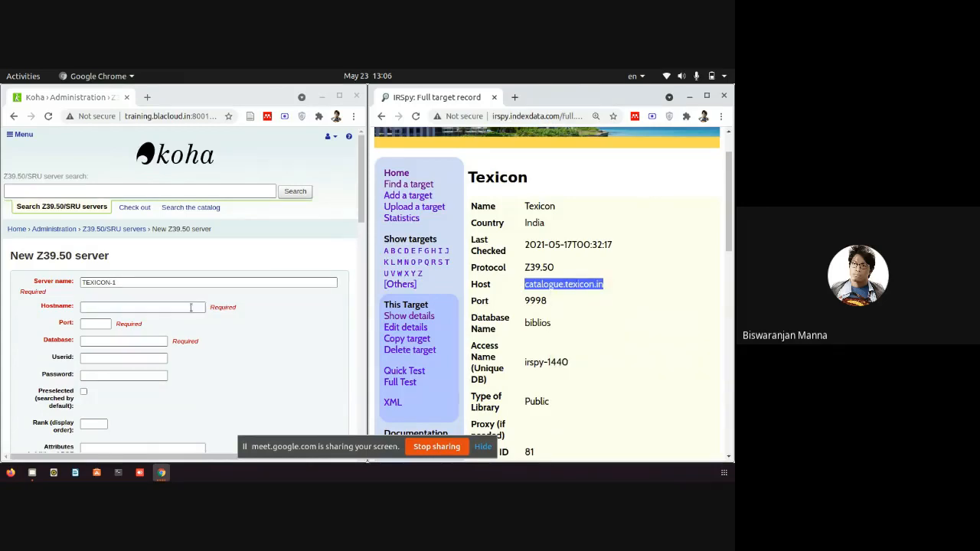
right_click(189, 309)
click(219, 201)
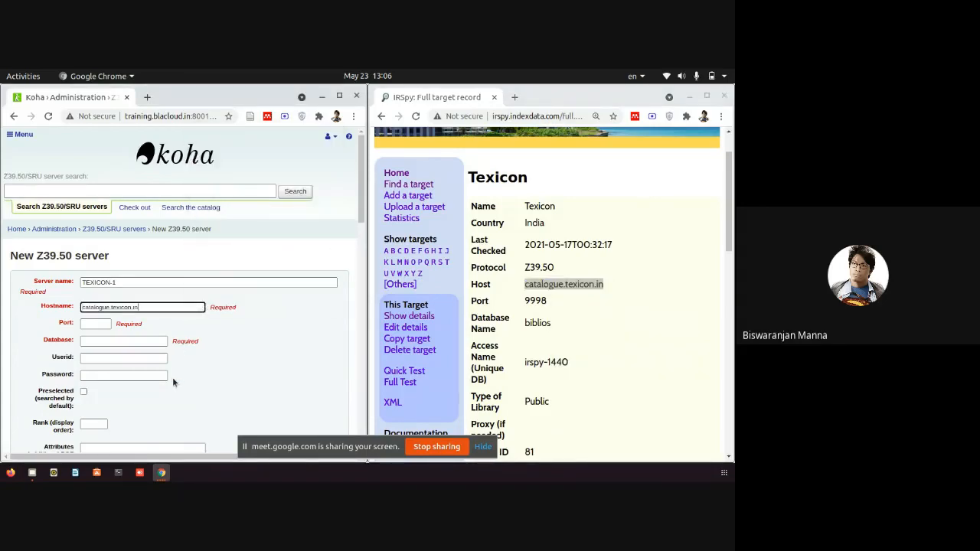
Copy port 9998 and database biblios from IRSpy into the Port and Database fields.
click(96, 325)
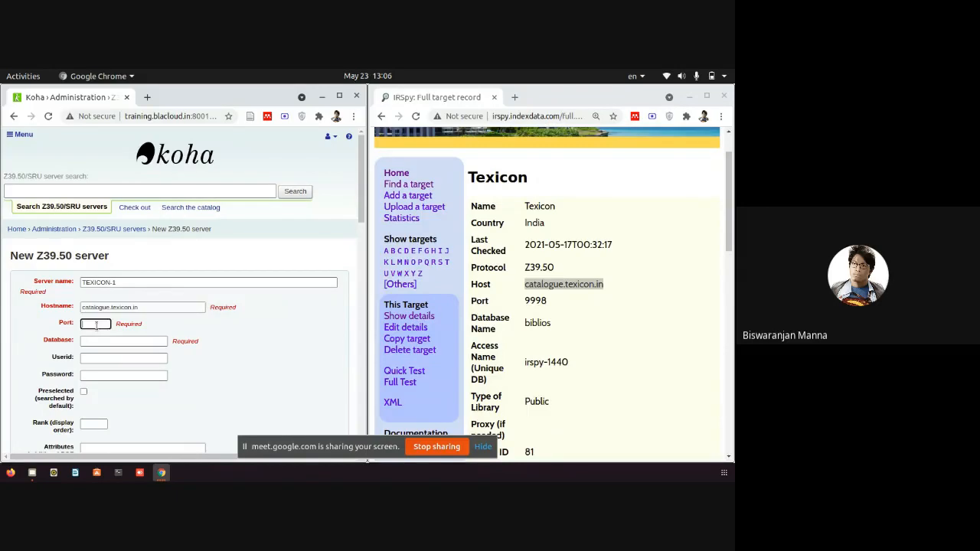
double_click(543, 302)
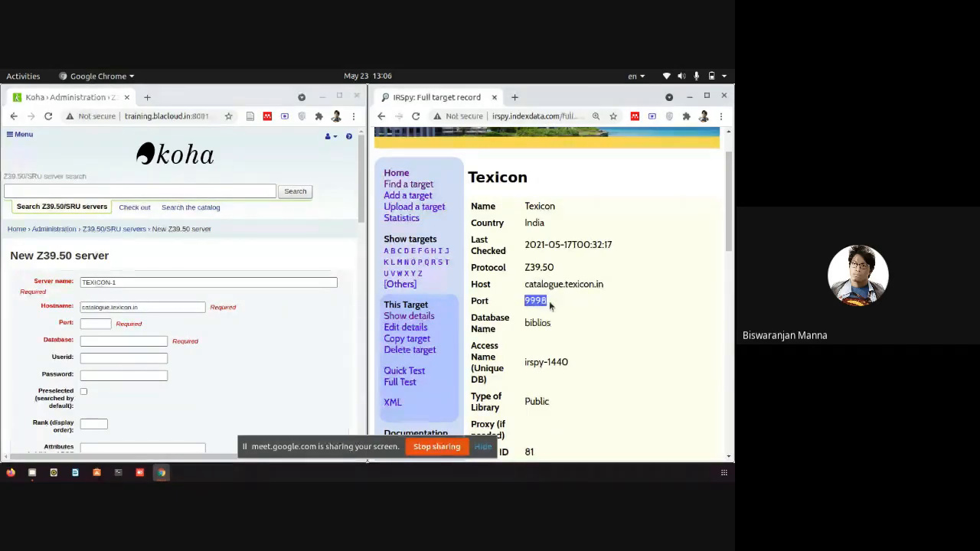
right_click(549, 304)
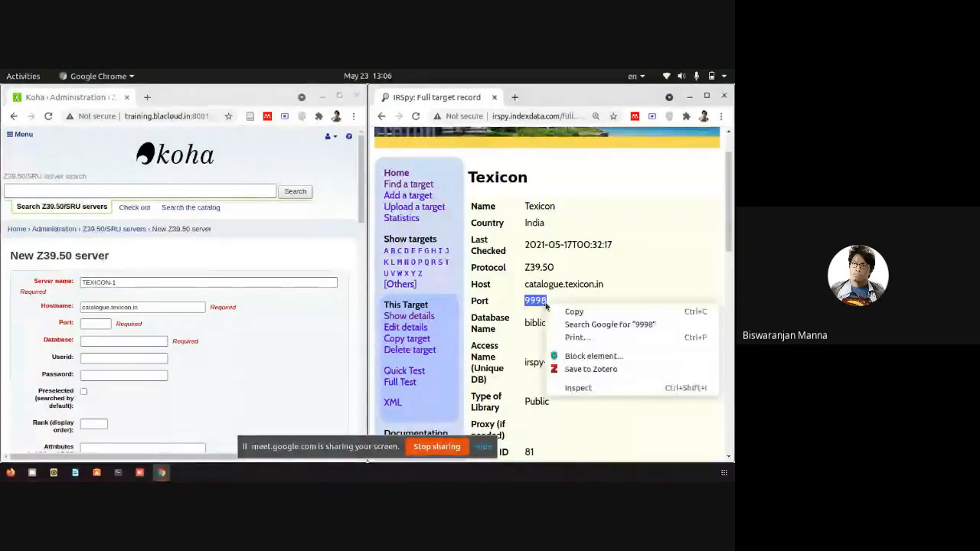
click(567, 311)
click(102, 325)
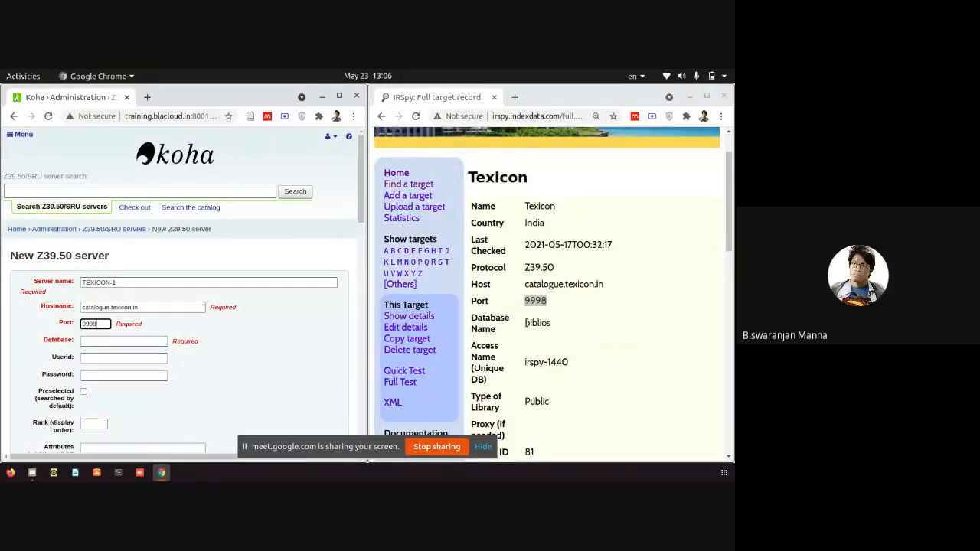
drag(525, 323, 563, 328)
right_click(544, 325)
click(569, 332)
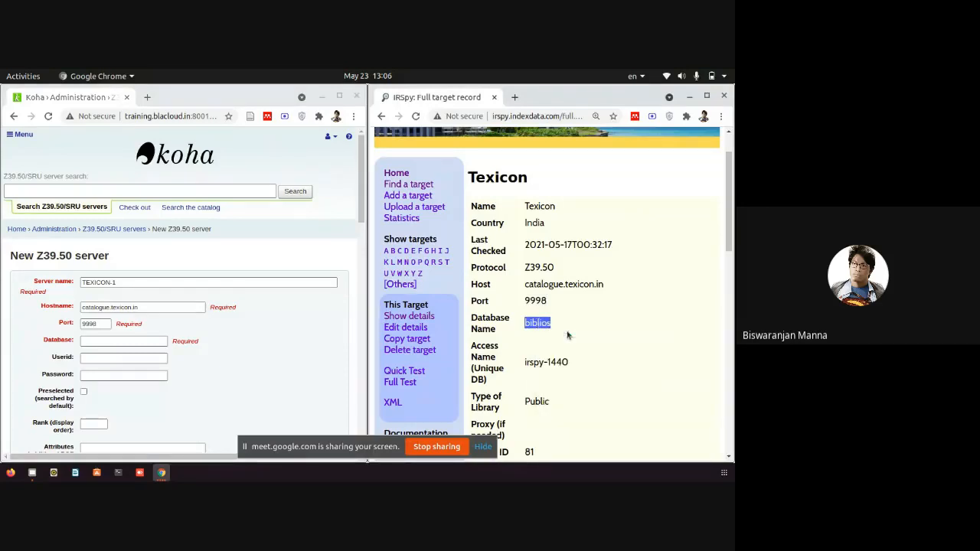
click(135, 339)
key(ctrl+v)
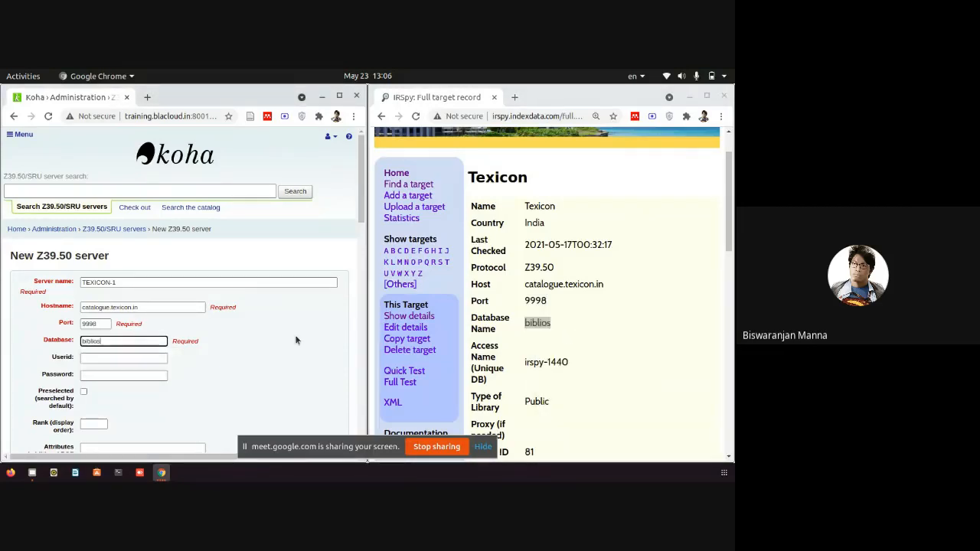
scroll(612, 345, down, 1)
scroll(219, 348, down, 2)
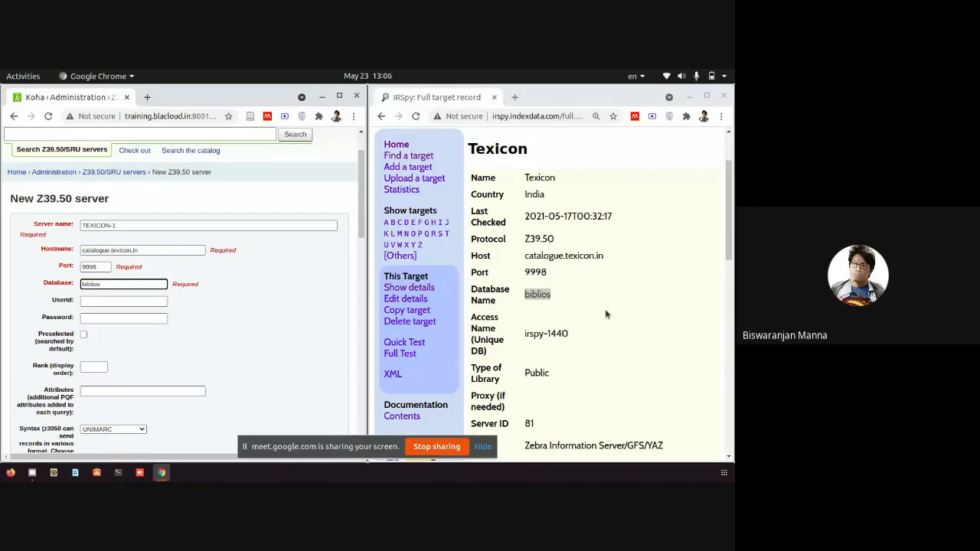
Tick Preselected (searched by default) for TEXICON-1 and move to the Rank display-order field.
click(81, 301)
click(40, 308)
drag(48, 307, 77, 306)
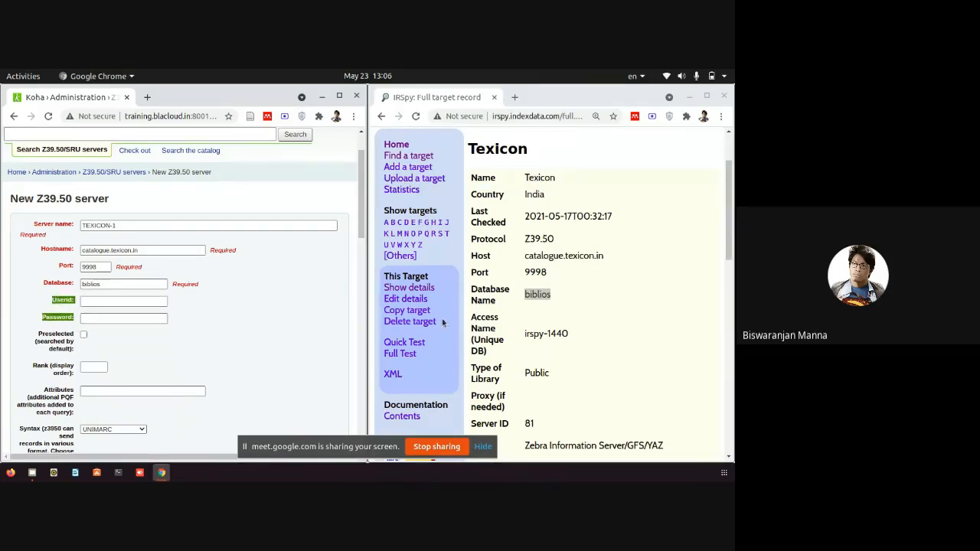
scroll(513, 342, down, 1)
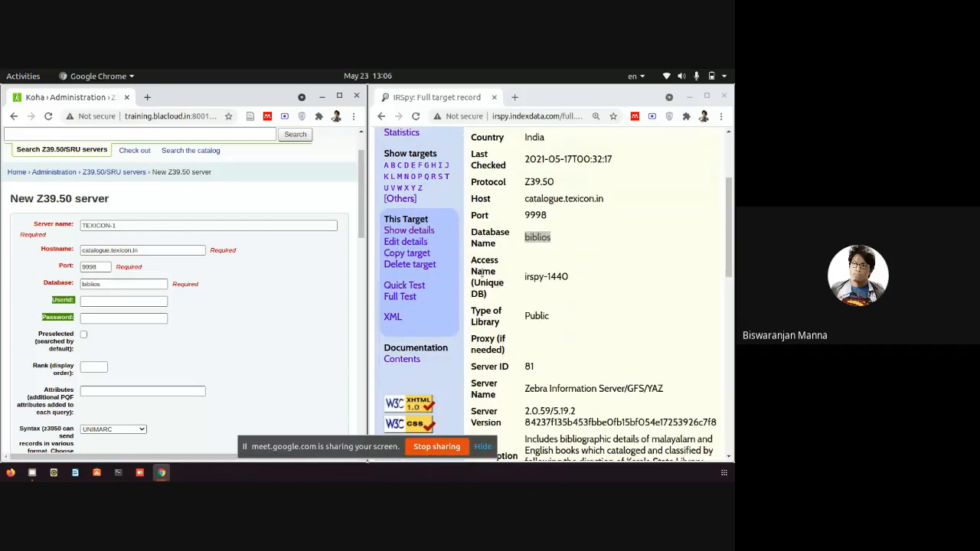
scroll(496, 293, down, 2)
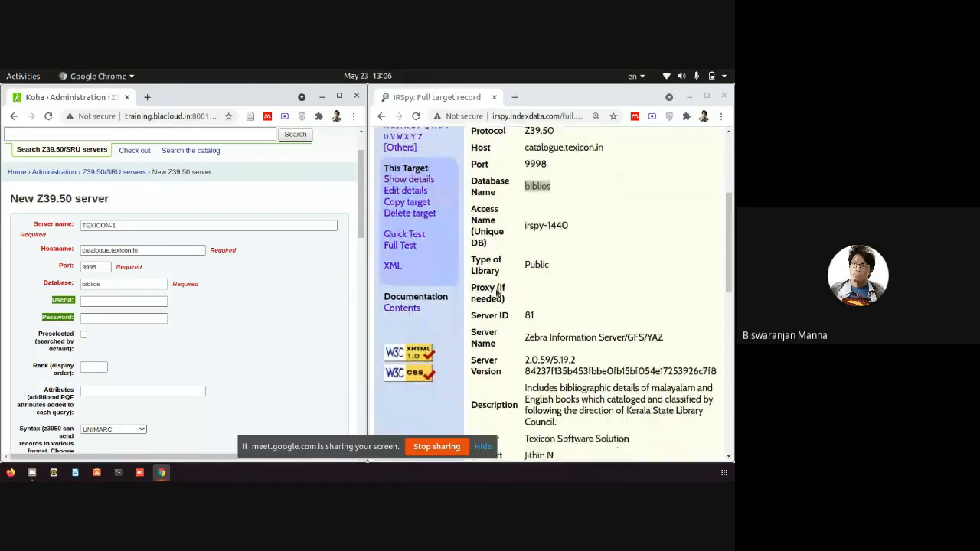
scroll(498, 293, up, 1)
scroll(496, 294, down, 2)
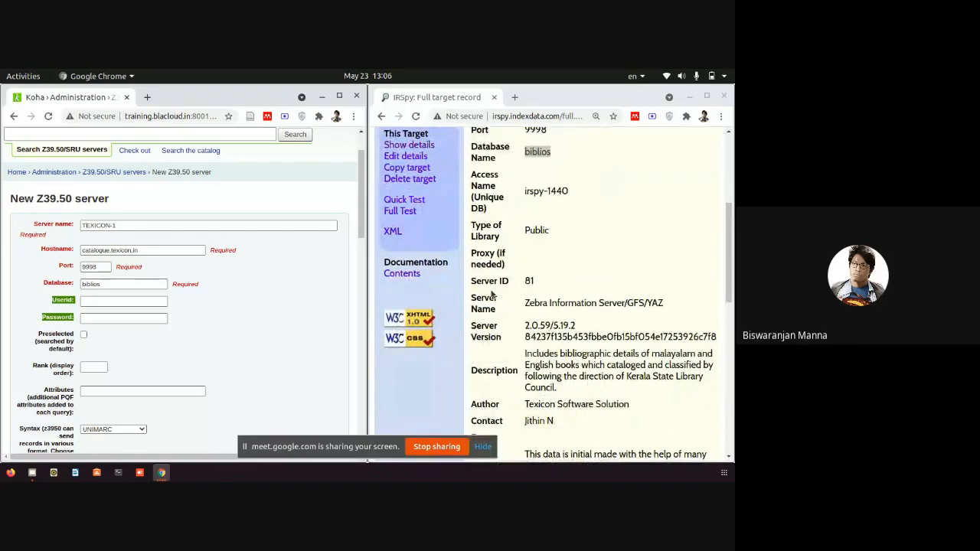
click(126, 342)
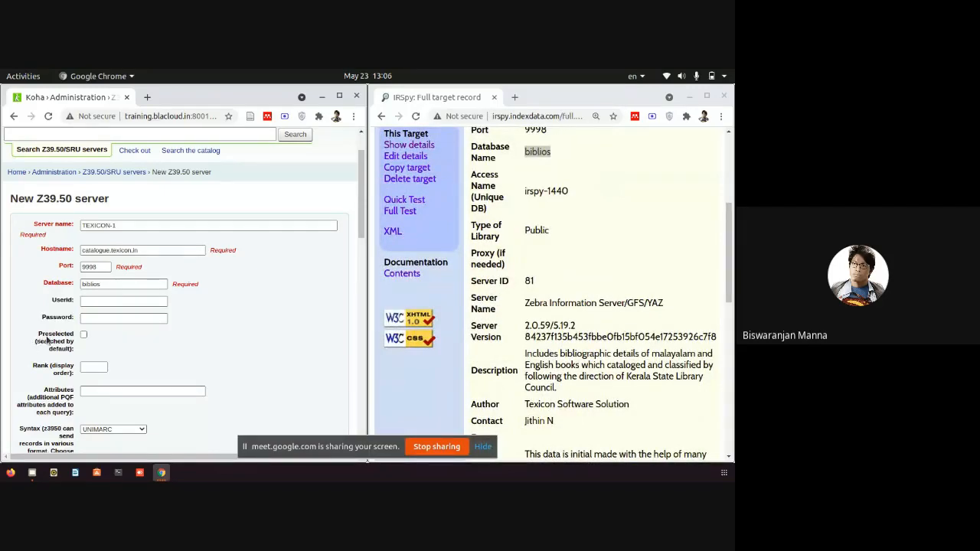
drag(52, 335, 77, 337)
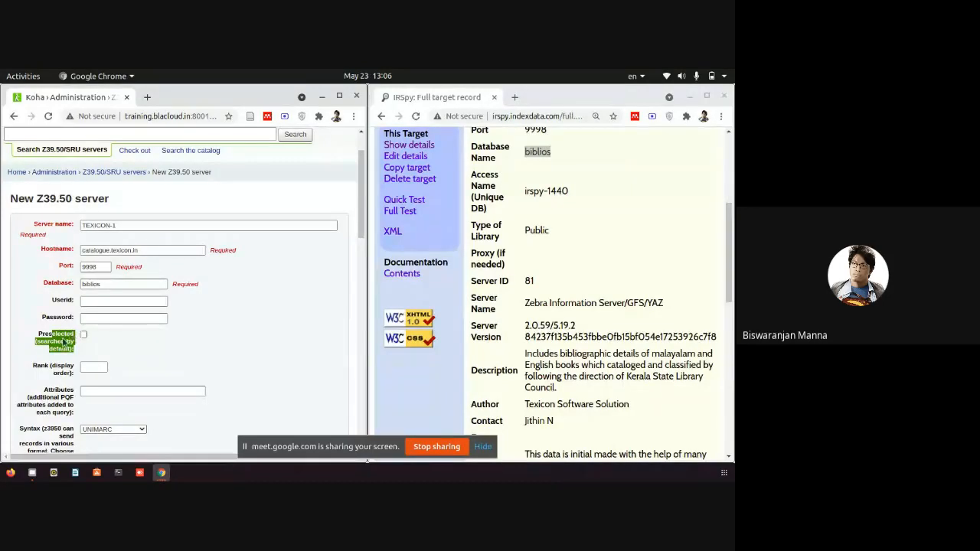
click(97, 346)
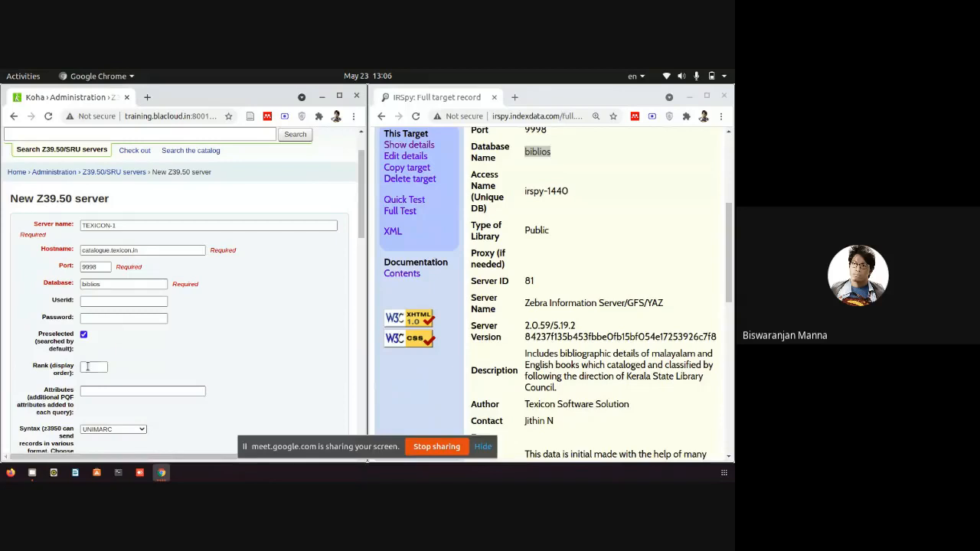
click(89, 367)
Check the target's supported syntaxes in IRSpy and set the record syntax to MARC21/USMARC.
scroll(115, 359, down, 1)
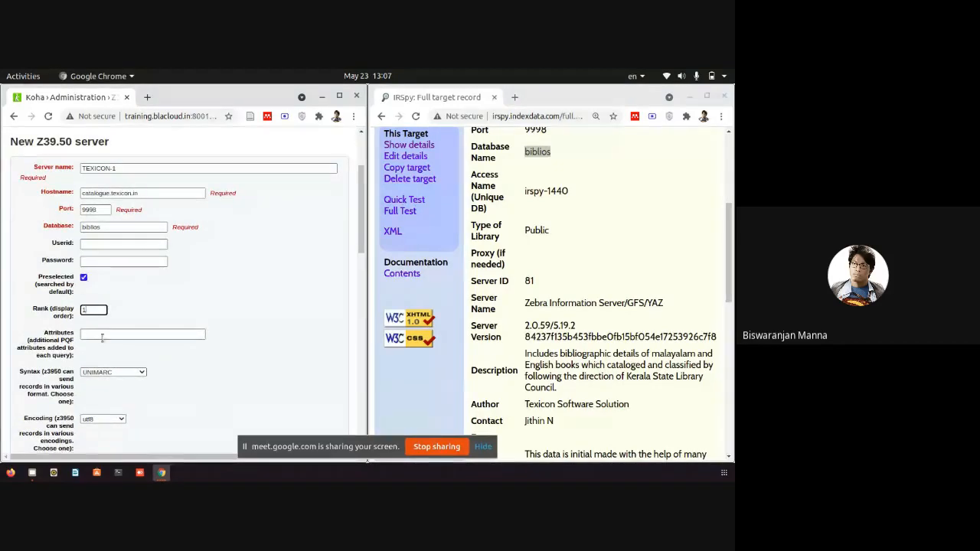
scroll(104, 338, down, 1)
click(114, 346)
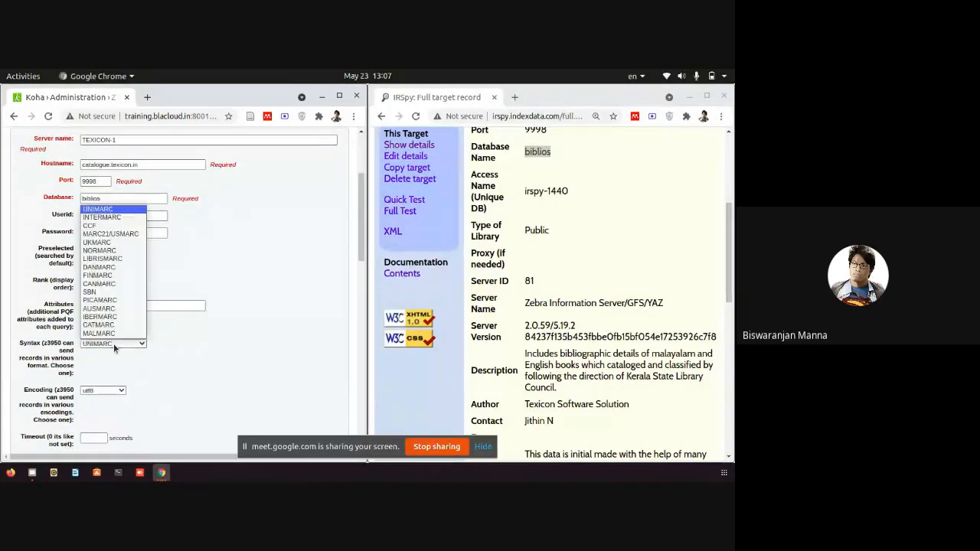
key(Escape)
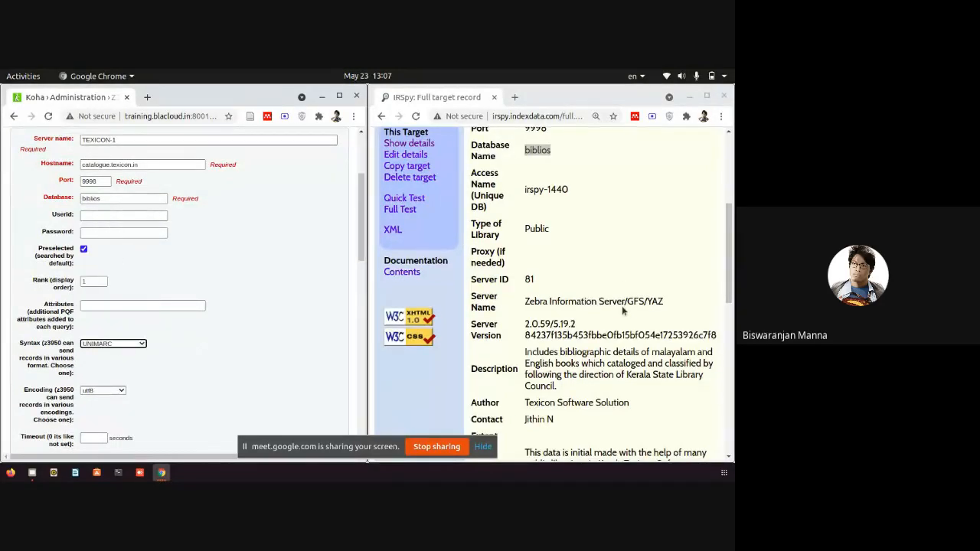
scroll(624, 288, down, 5)
scroll(627, 314, down, 5)
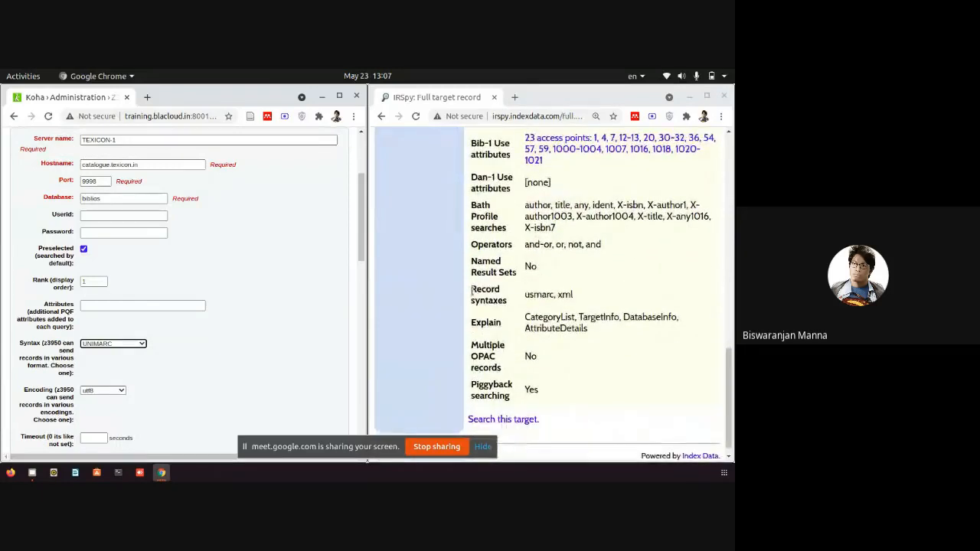
drag(469, 292, 579, 303)
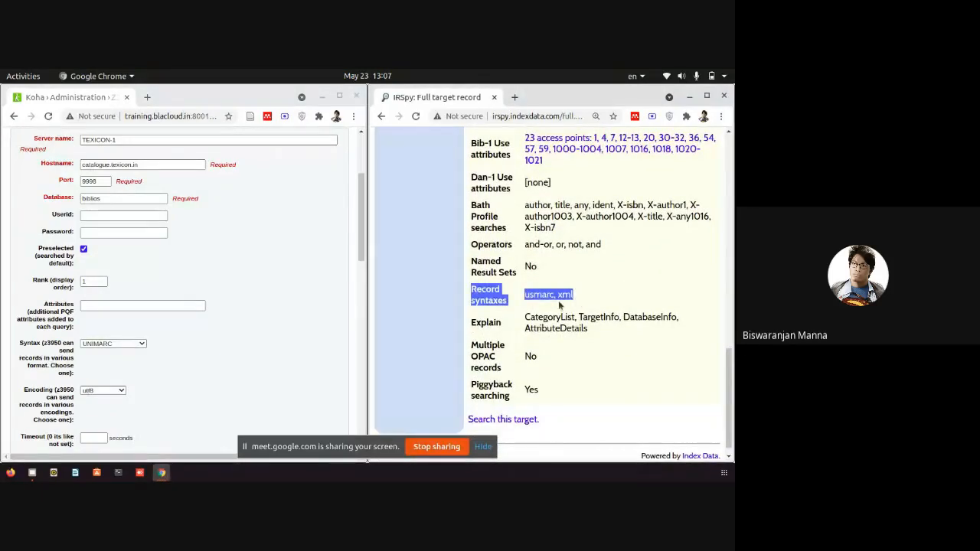
click(112, 346)
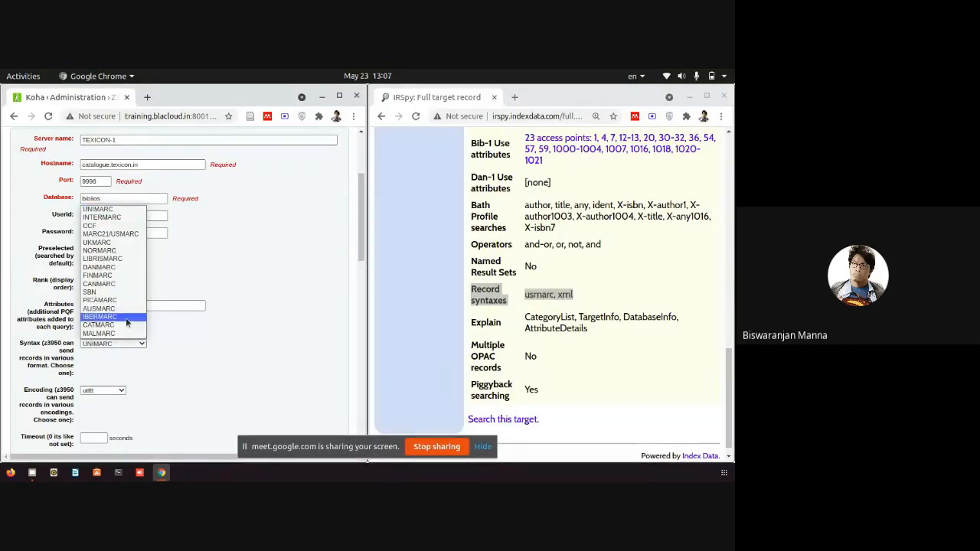
click(141, 210)
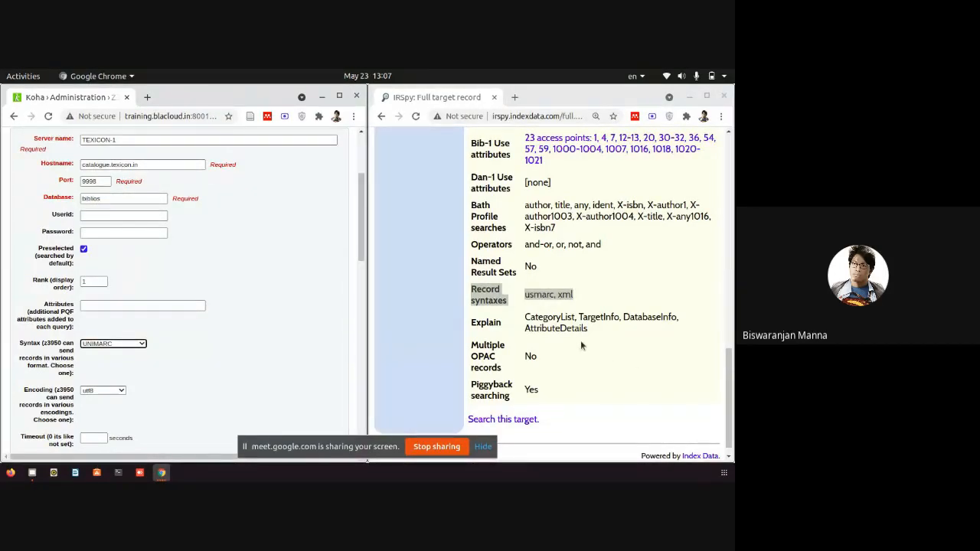
click(118, 343)
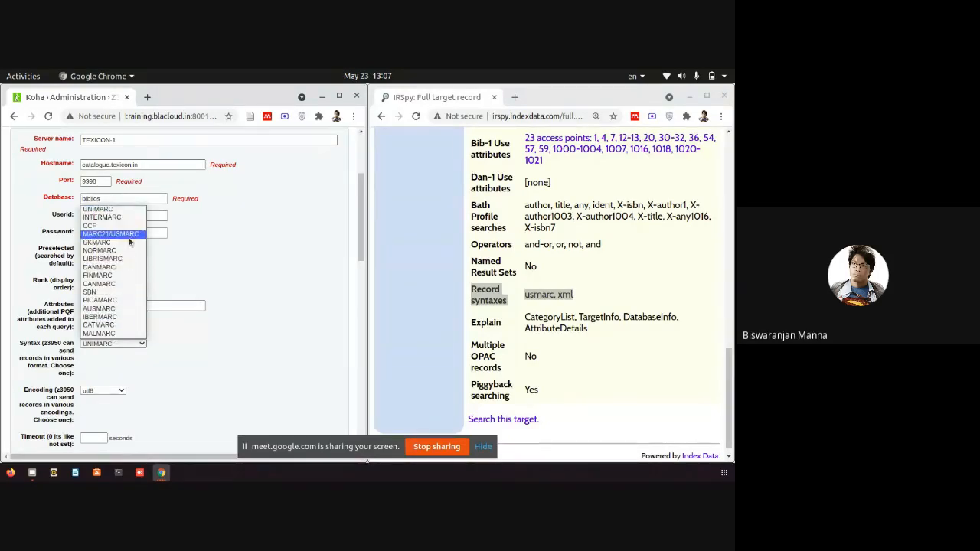
click(131, 239)
click(119, 345)
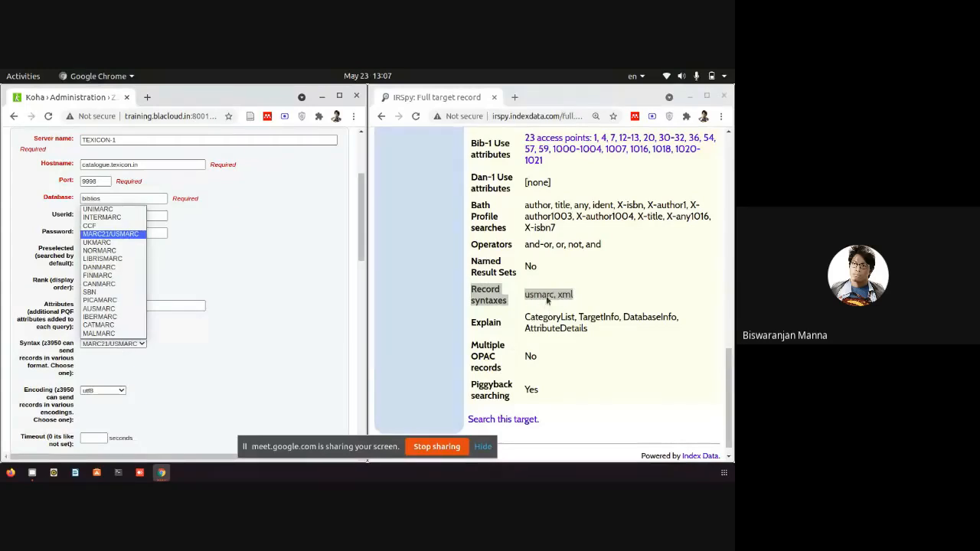
click(137, 237)
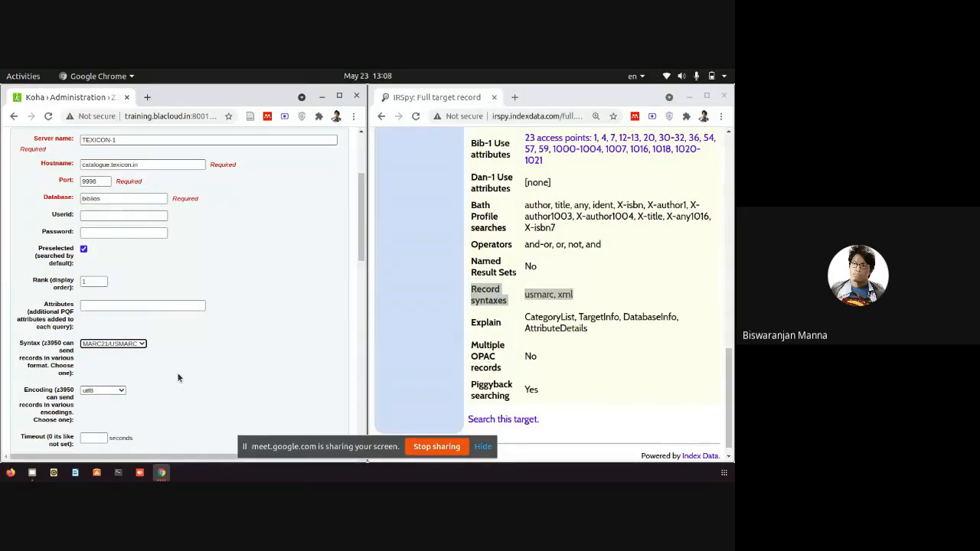
Keep utf8 encoding, set the timeout to 300, and keep record type Bibliographic.
scroll(177, 375, down, 2)
click(117, 337)
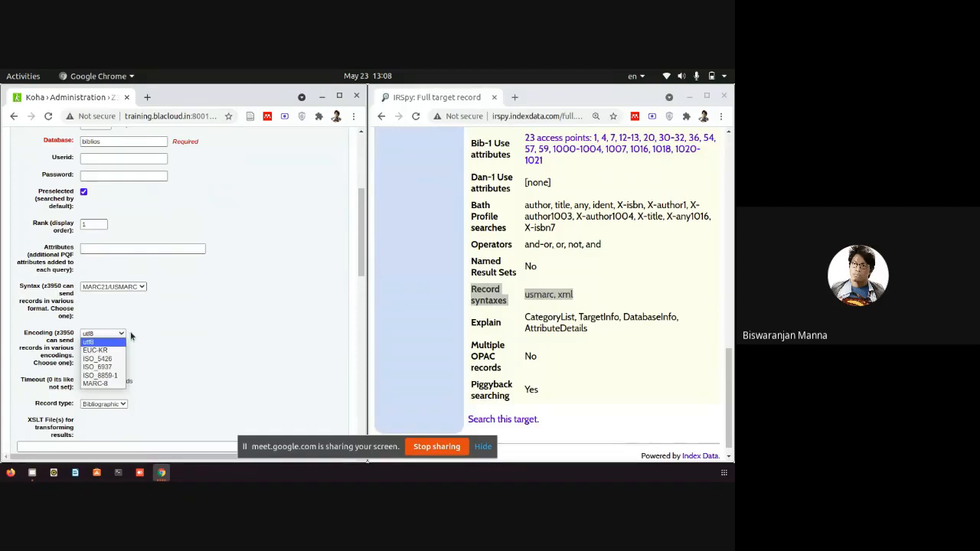
click(163, 321)
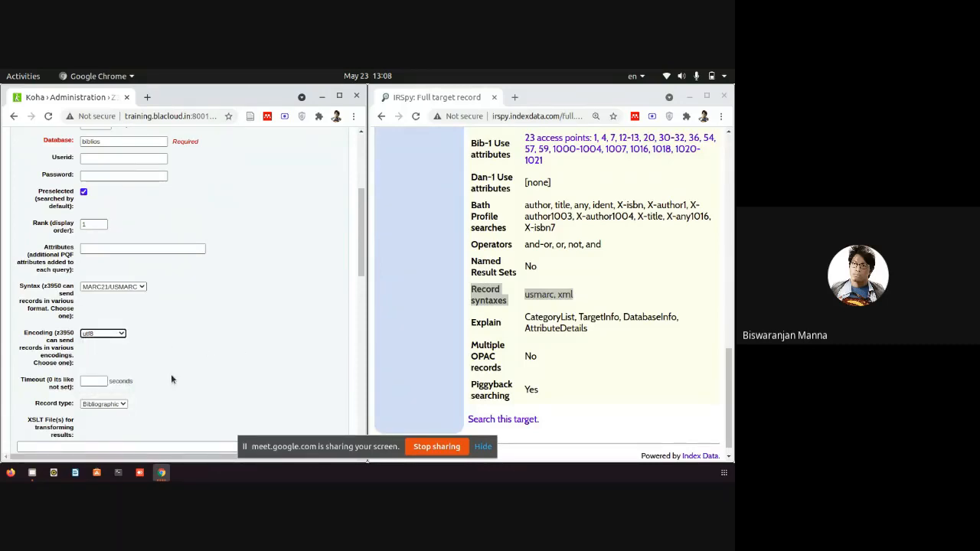
click(93, 380)
text(300)
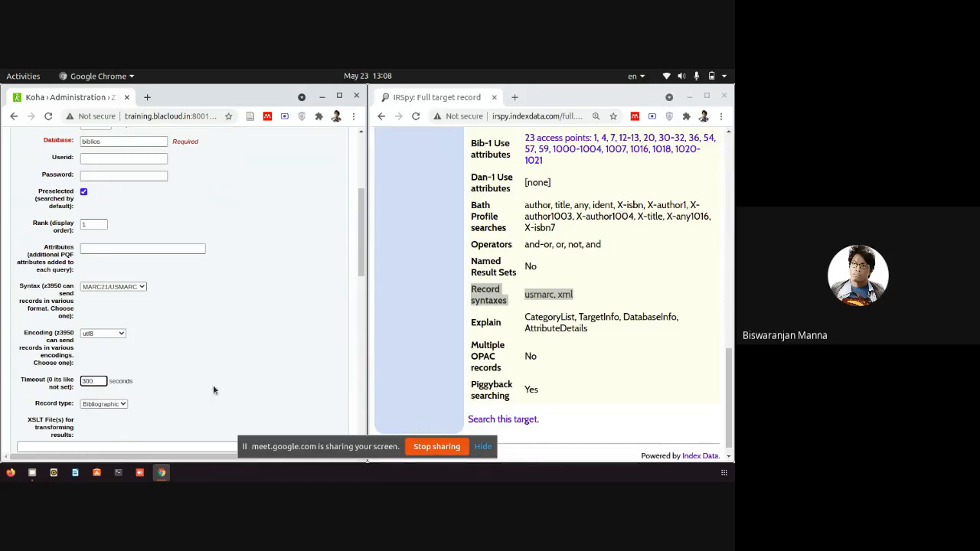
click(121, 404)
click(164, 386)
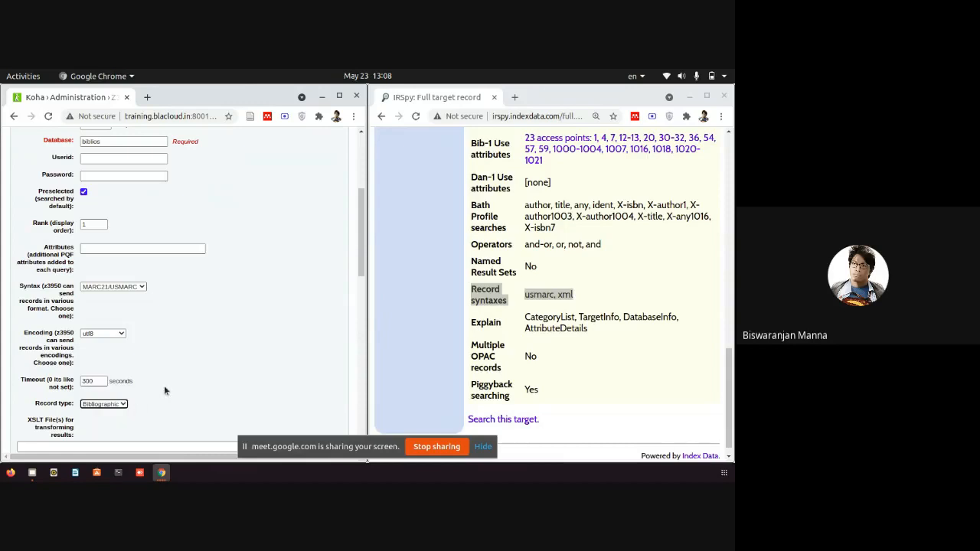
click(122, 406)
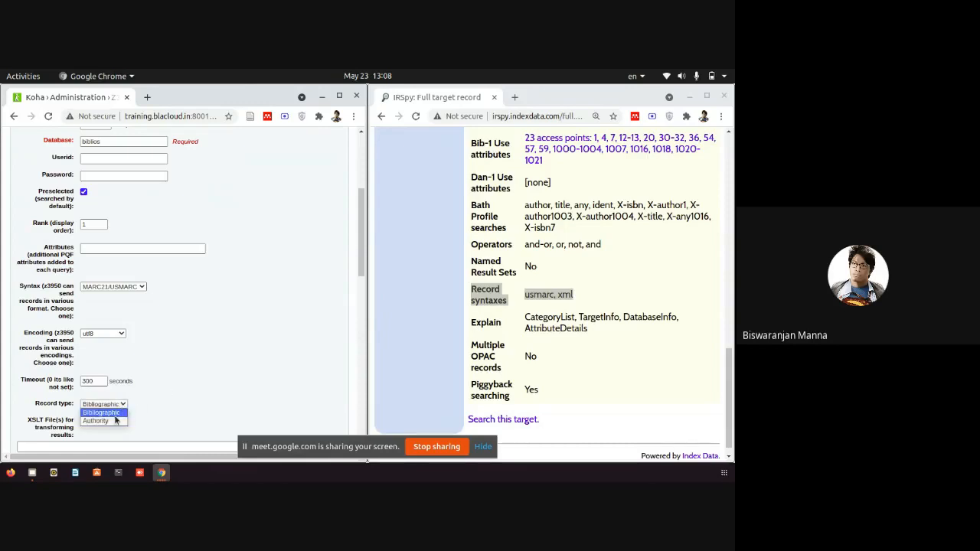
click(107, 413)
Scroll back up and compare the form with IRSpy's host name and database biblios.
scroll(601, 377, up, 1)
scroll(602, 377, up, 4)
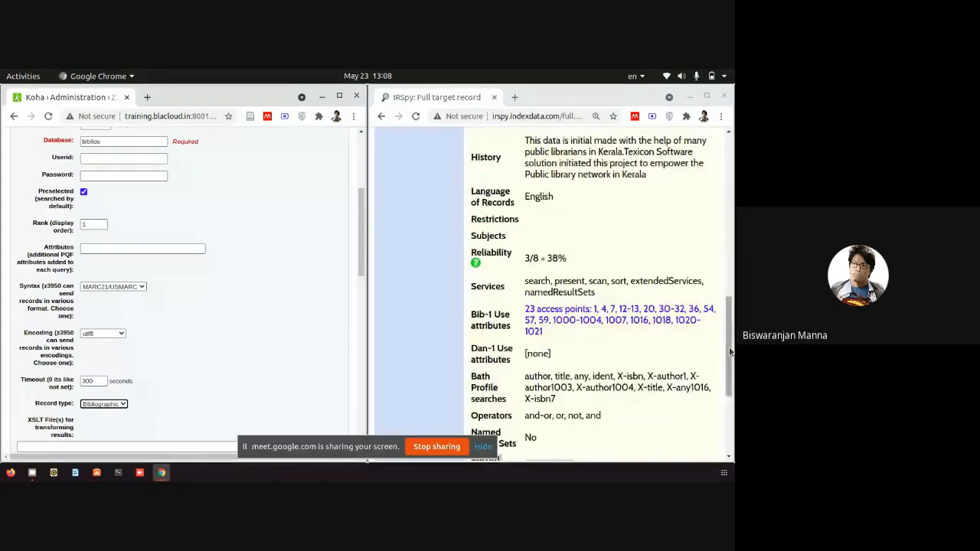
drag(731, 352, 731, 217)
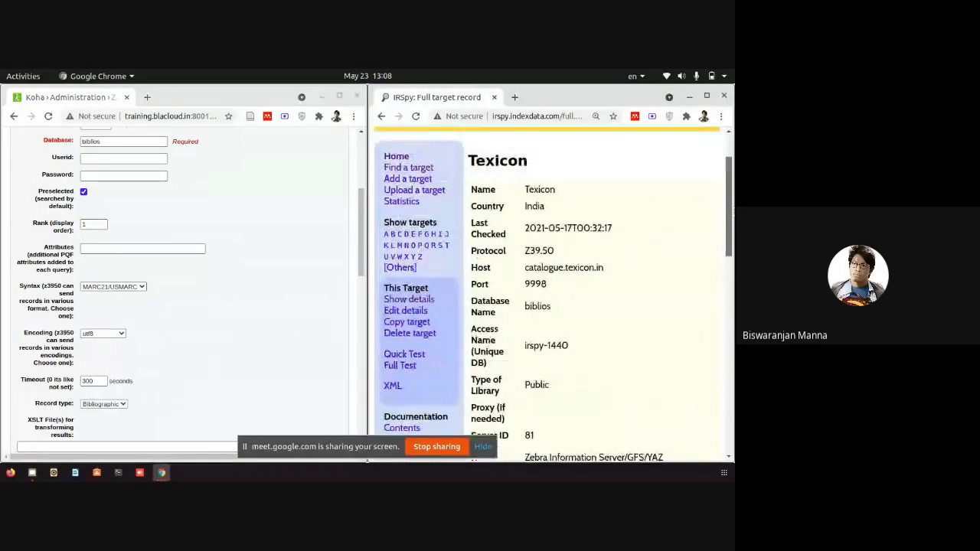
scroll(546, 314, up, 2)
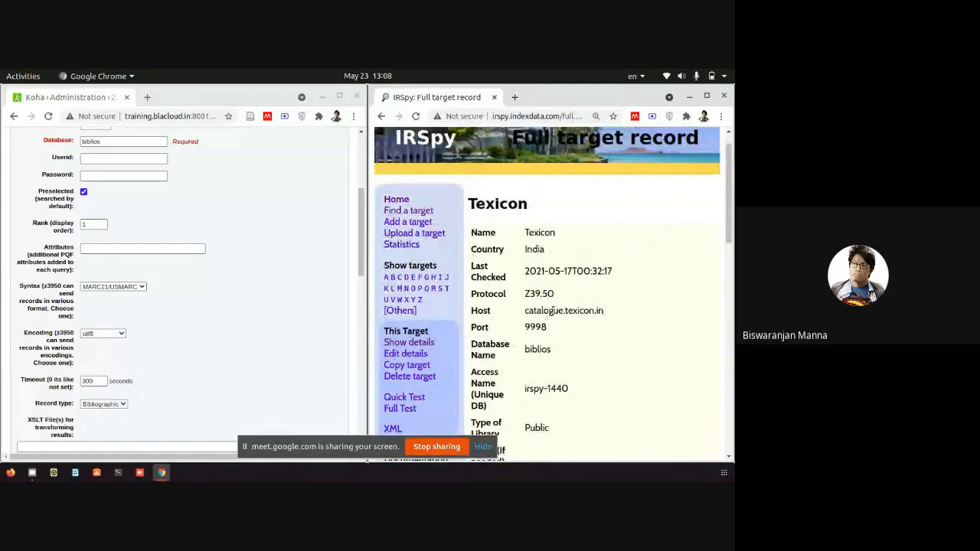
double_click(546, 311)
drag(526, 350, 564, 352)
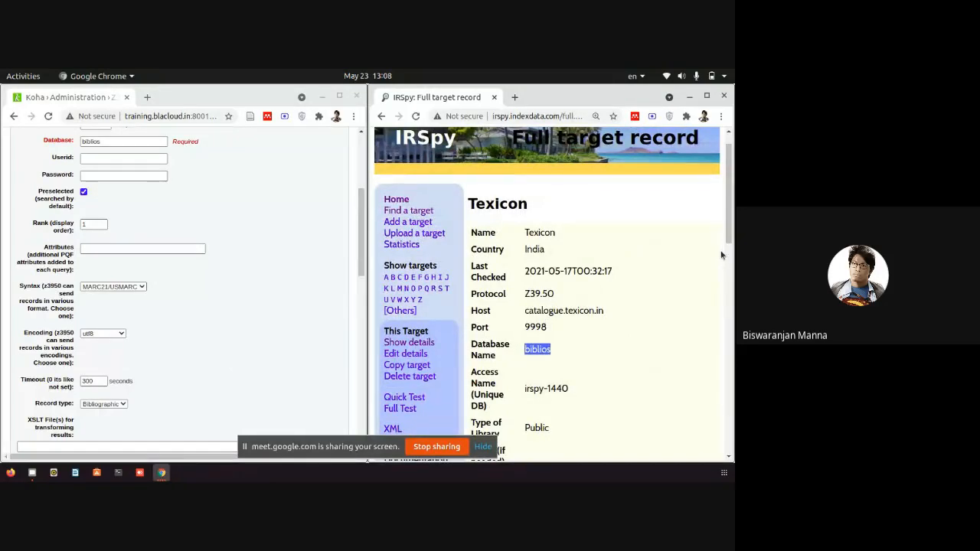
click(352, 241)
drag(360, 247, 360, 265)
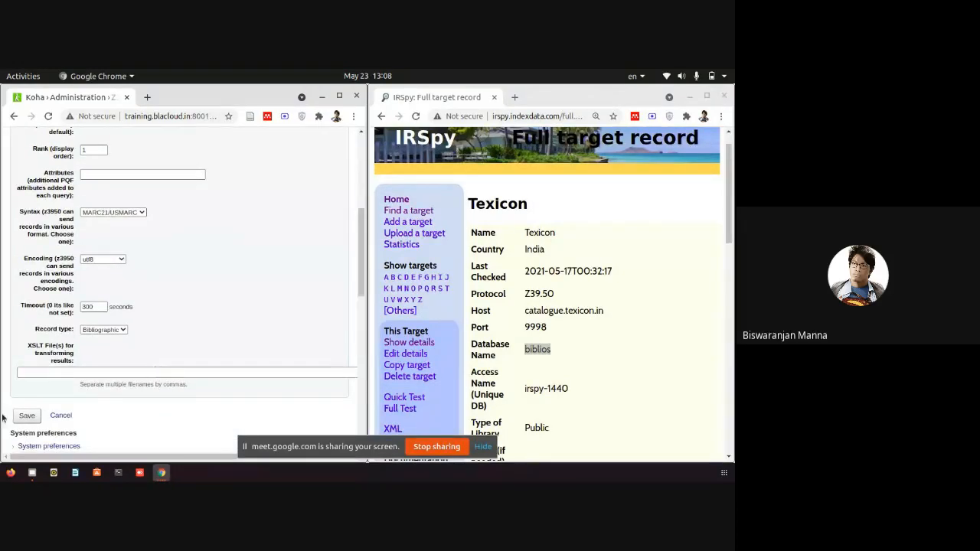
Save the TEXICON-1 server and confirm it appears in the Z39.50/SRU servers list.
click(27, 416)
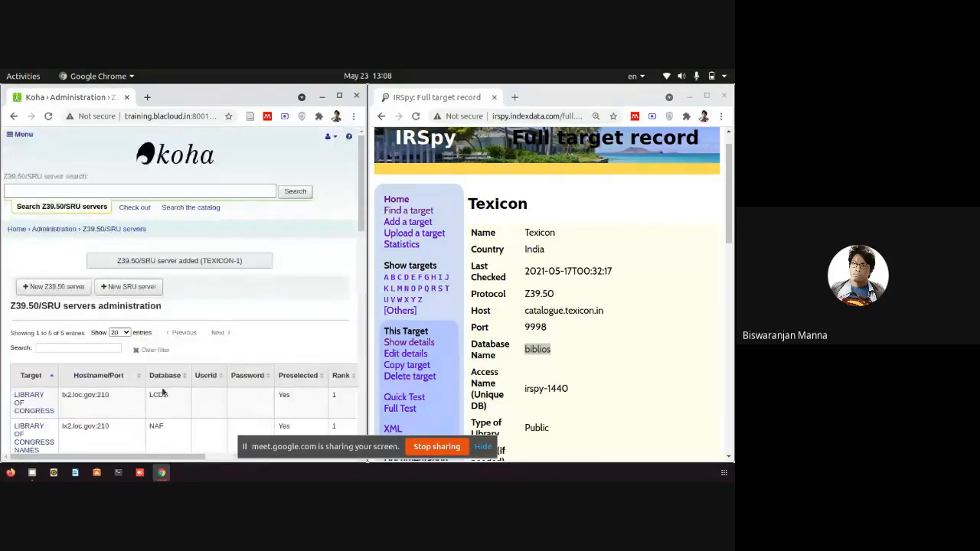
scroll(153, 396, down, 3)
scroll(352, 247, down, 5)
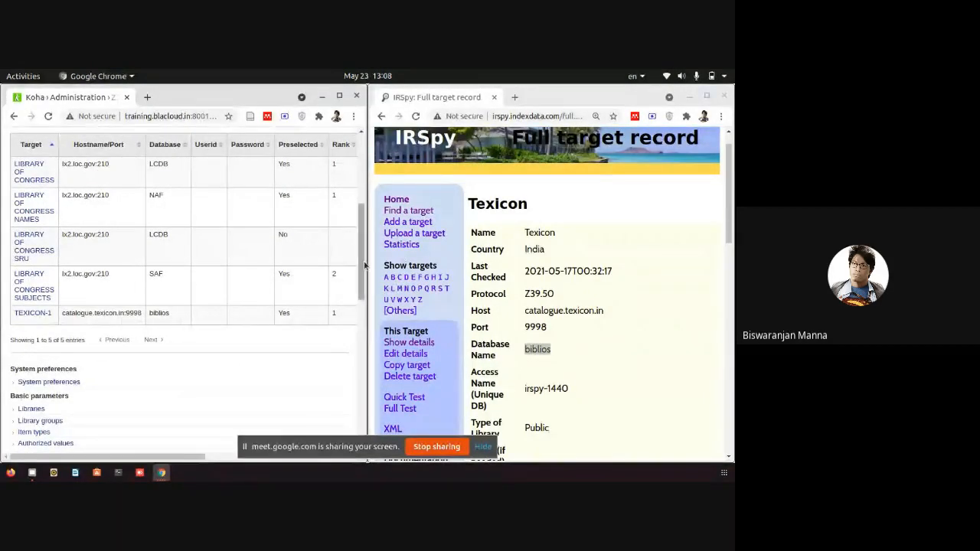
scroll(290, 213, up, 8)
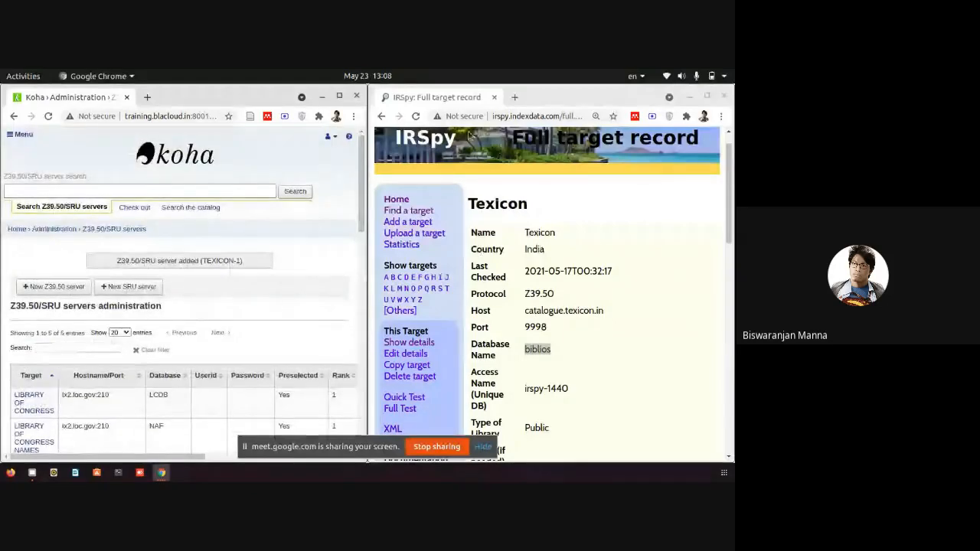
Maximize the Koha window and go to the Cataloging module via More.
click(341, 97)
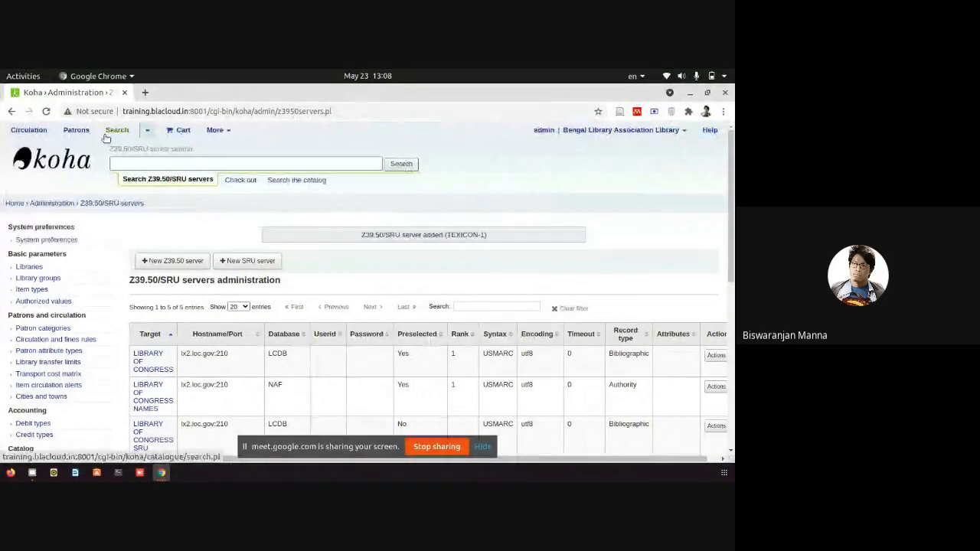
click(216, 131)
click(210, 166)
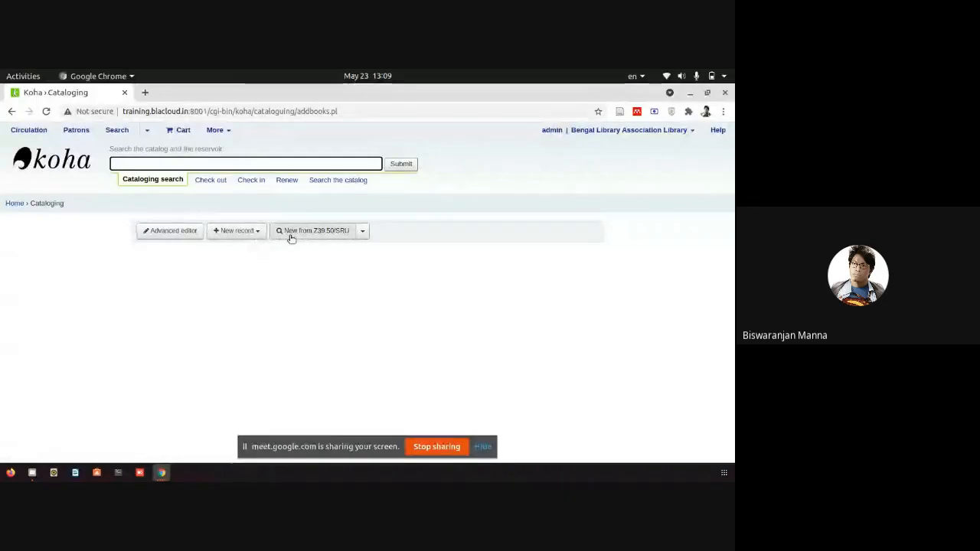
Search TEXICON-1 only, excluding Library of Congress, for author Tagore, Rabindranath.
click(263, 236)
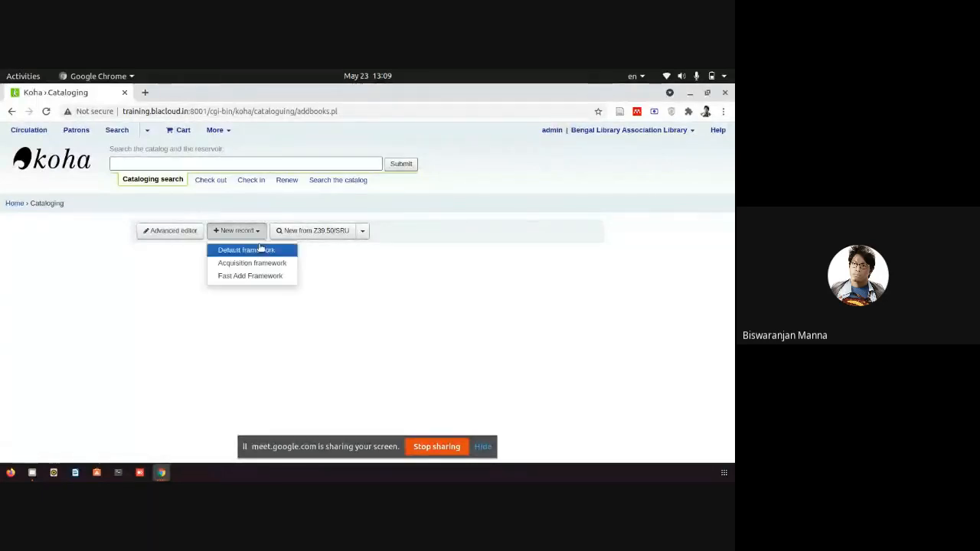
click(318, 234)
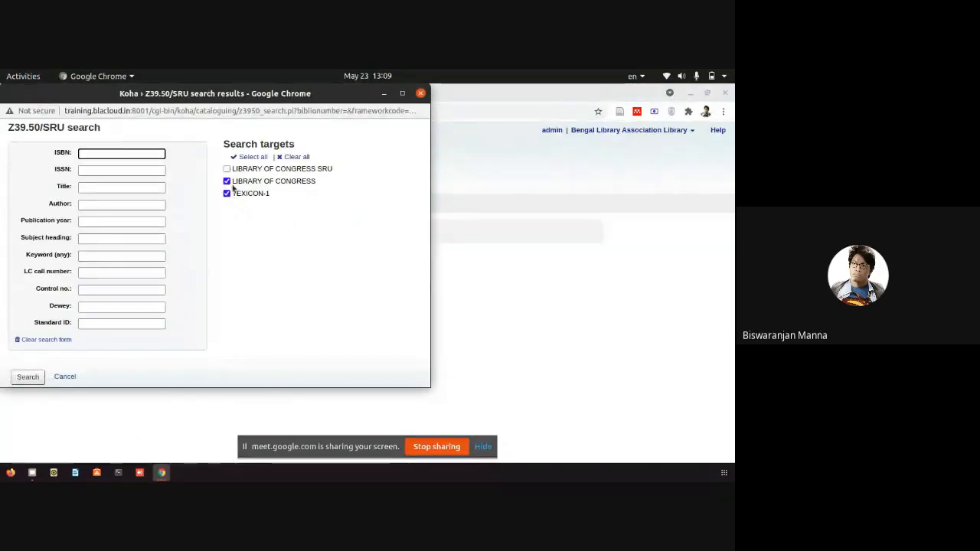
click(228, 183)
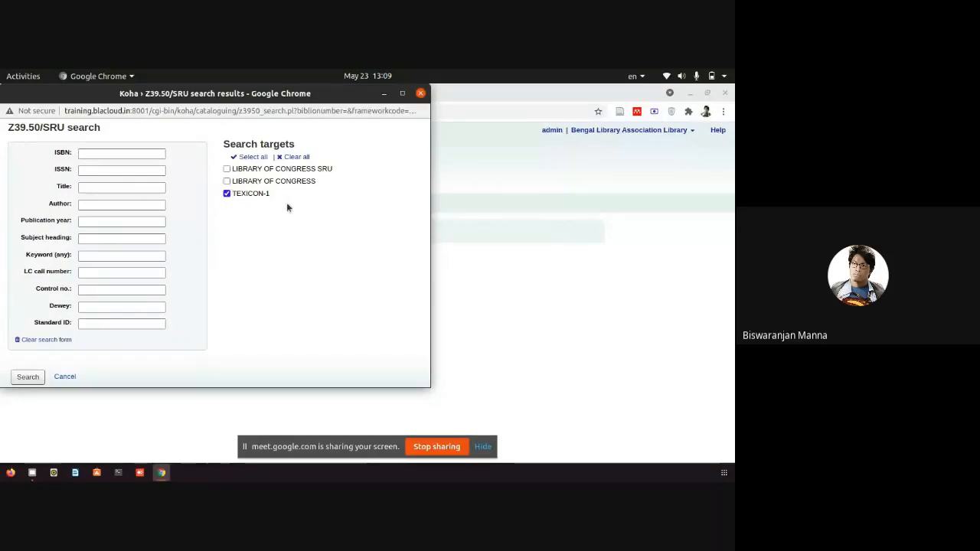
click(98, 170)
click(98, 203)
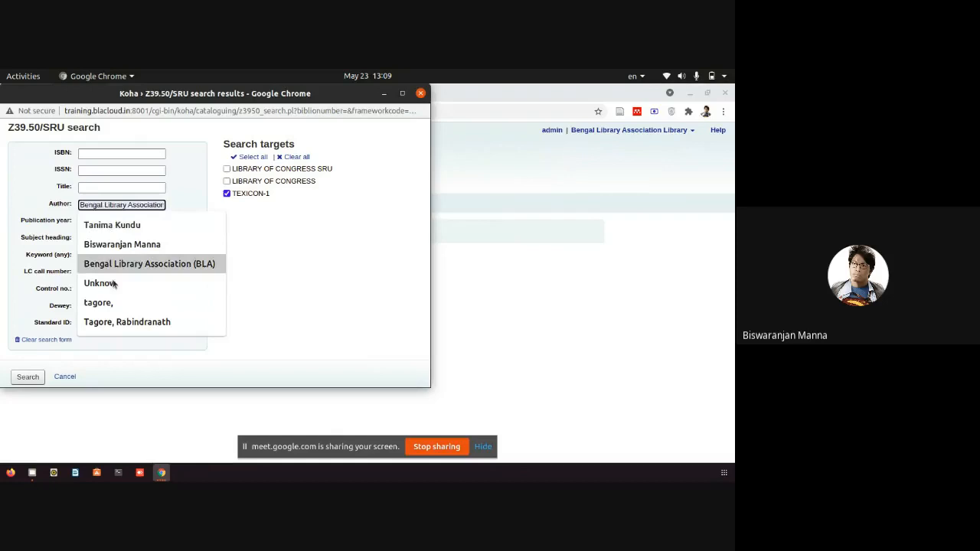
click(123, 322)
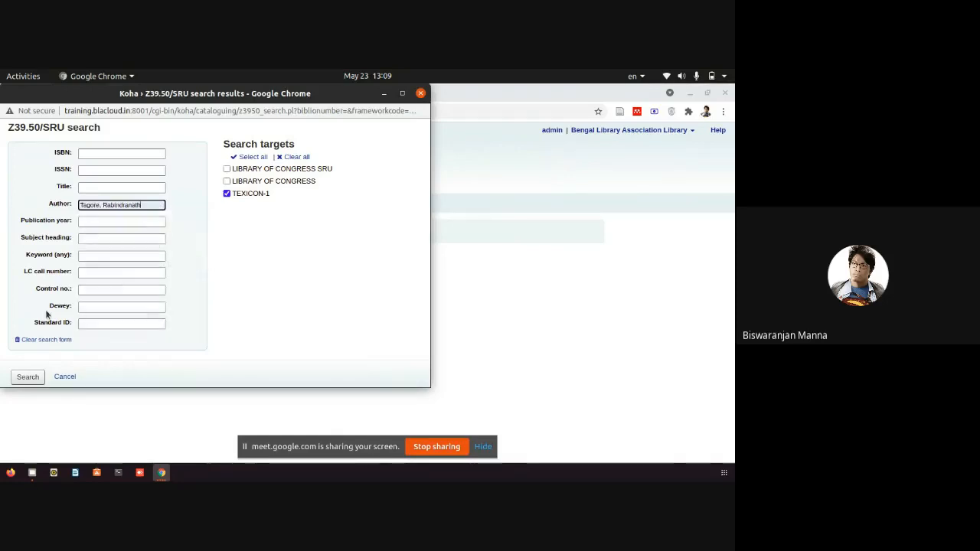
click(27, 377)
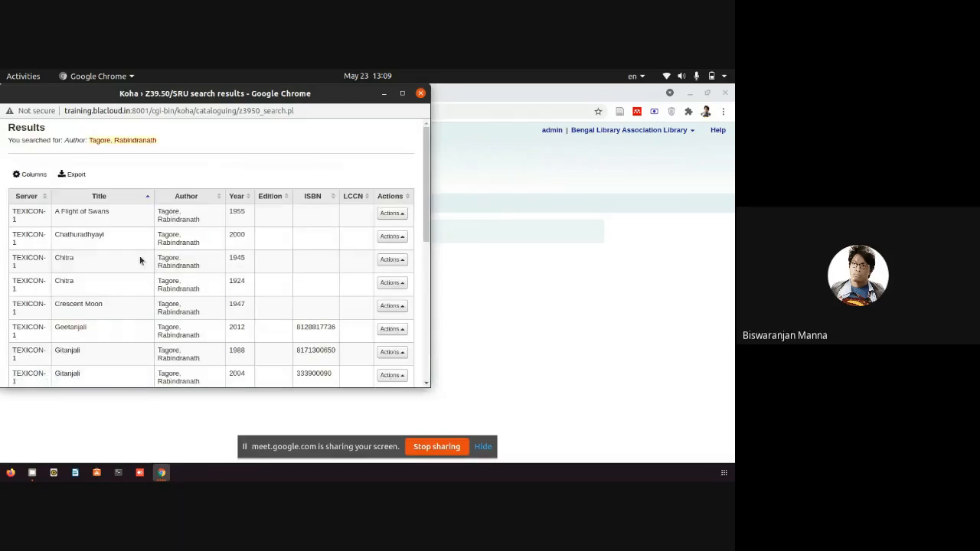
Browse the Geetanjali, Gitanjali and Crescent Moon results, then close the results window.
scroll(80, 273, down, 1)
scroll(81, 278, down, 1)
click(90, 273)
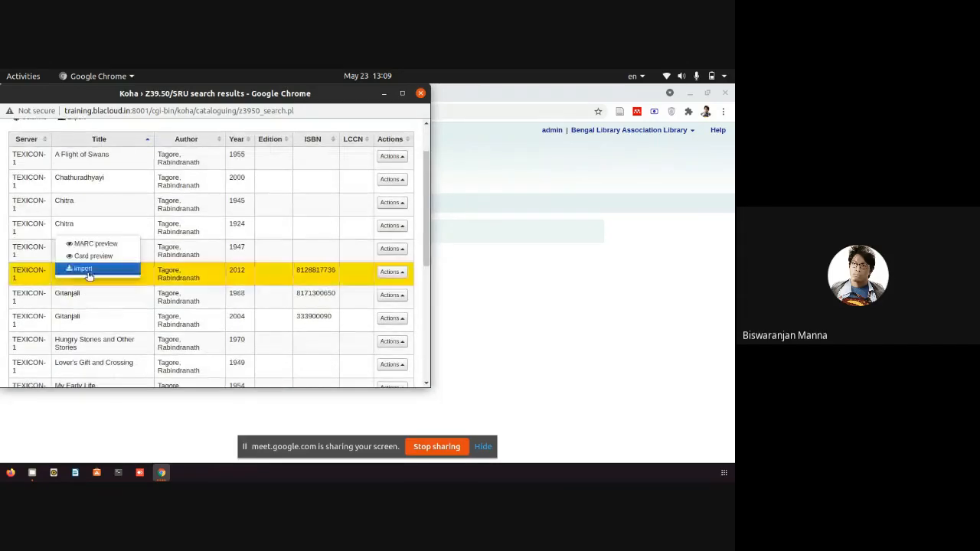
click(146, 296)
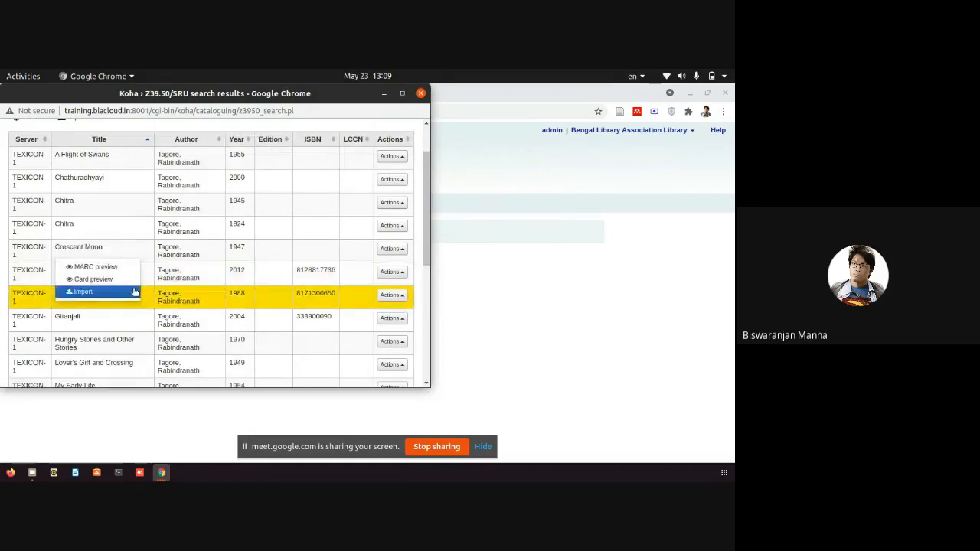
click(210, 277)
drag(97, 271, 55, 271)
click(56, 271)
right_click(55, 265)
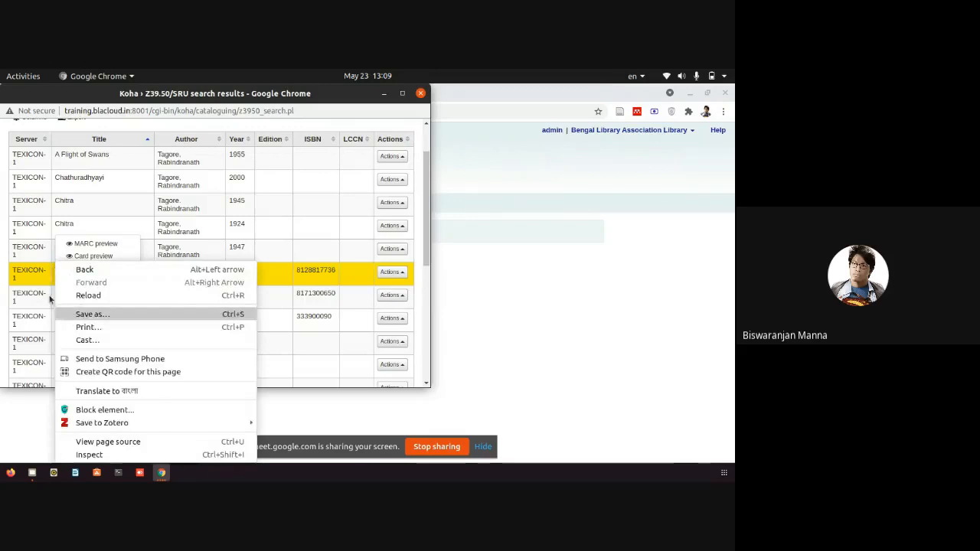
click(52, 282)
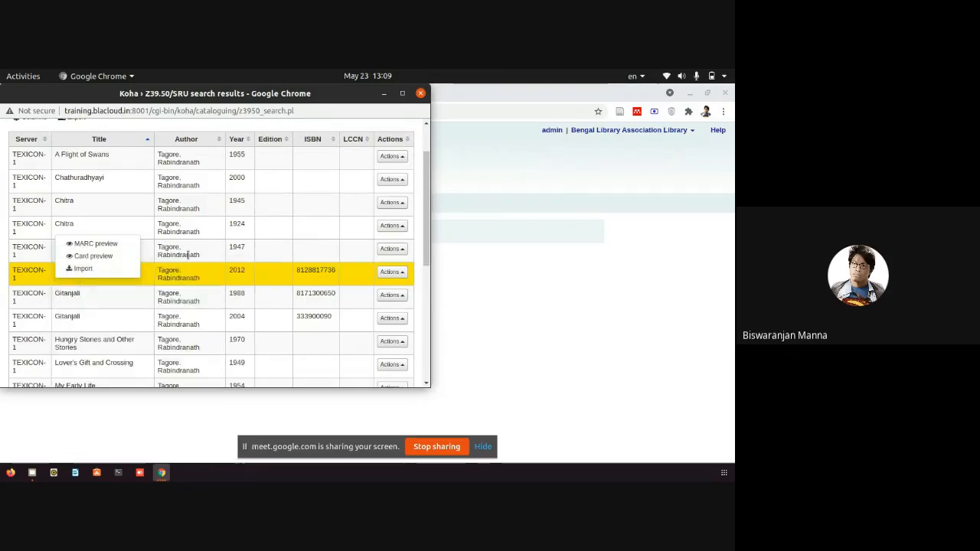
click(188, 255)
click(92, 280)
click(223, 282)
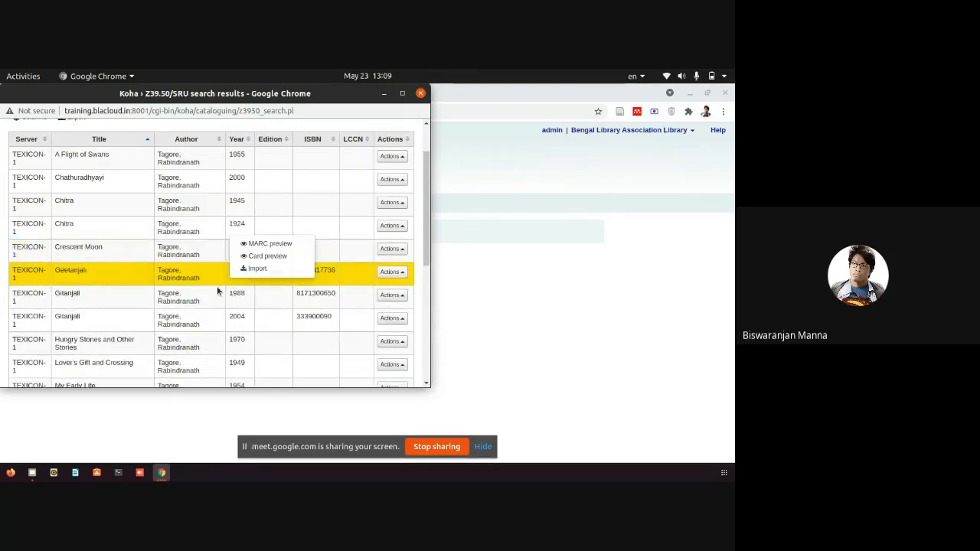
drag(89, 273, 49, 274)
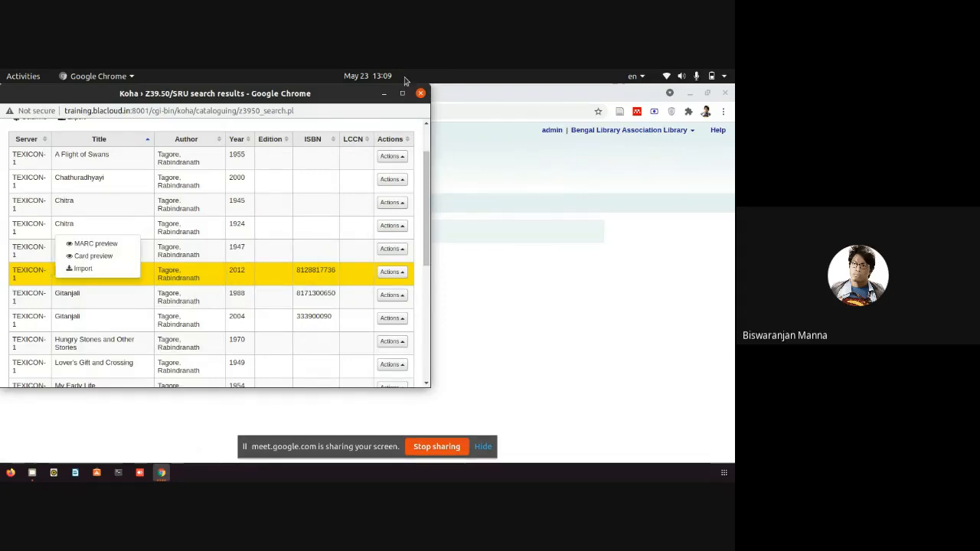
click(421, 93)
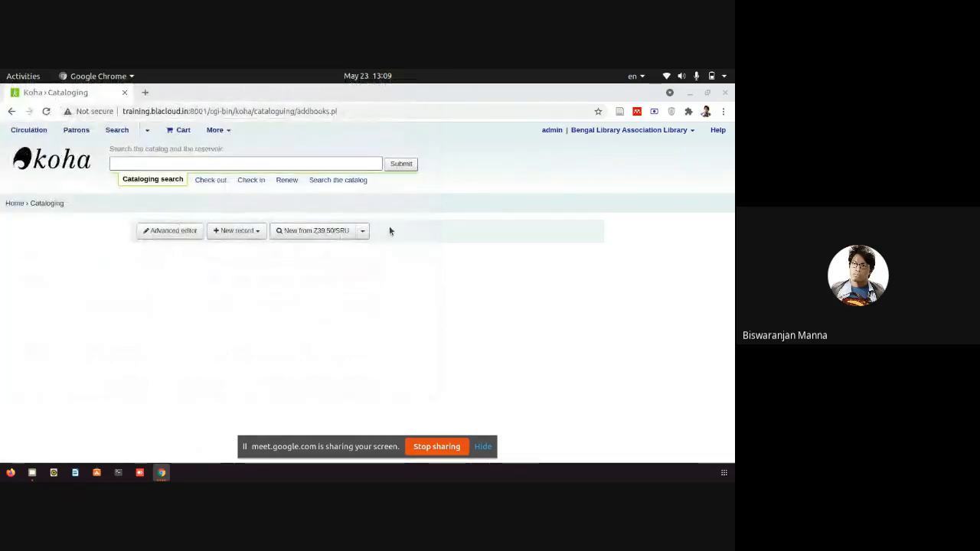
Search TEXICON-1 only for title Geetanjali by author Tagore, Rabindranath.
click(316, 230)
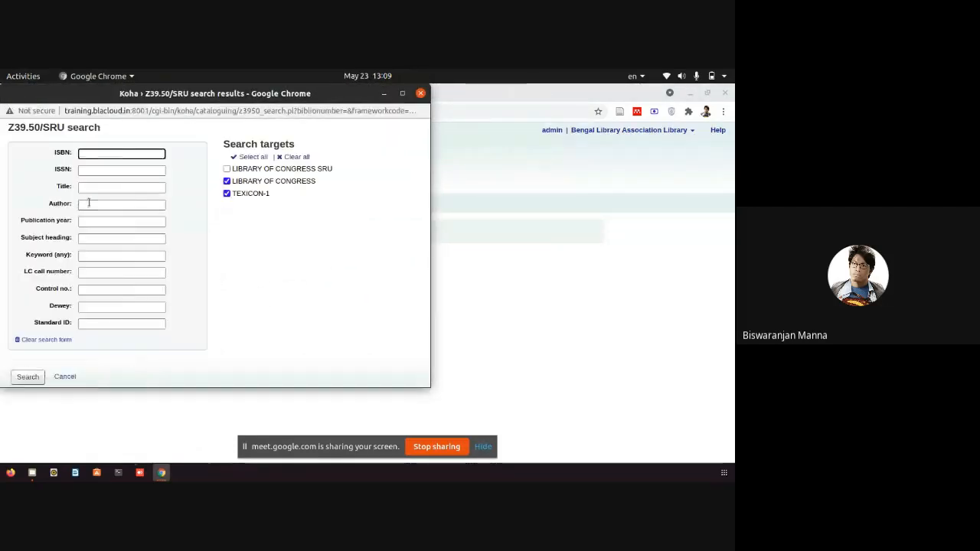
click(90, 204)
click(96, 187)
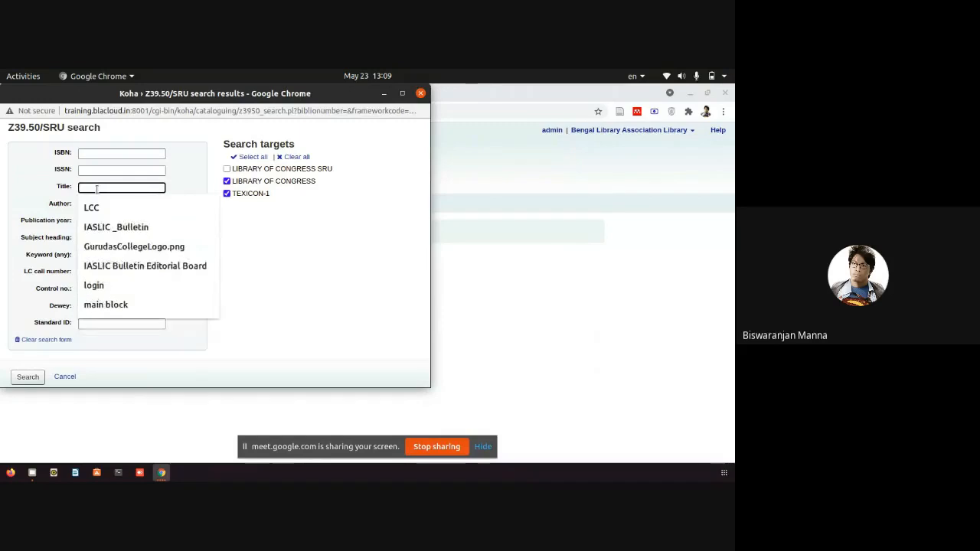
text(Geetanjali)
click(88, 205)
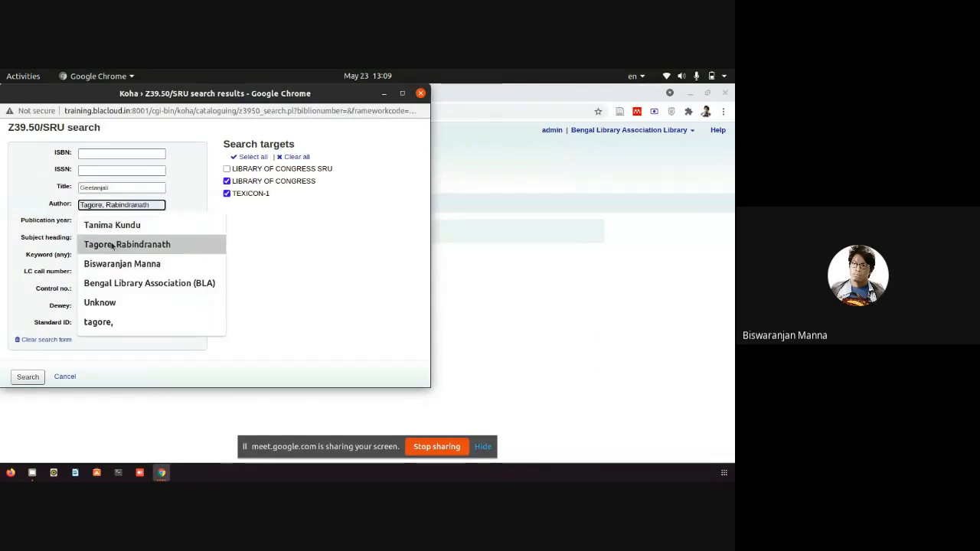
click(115, 243)
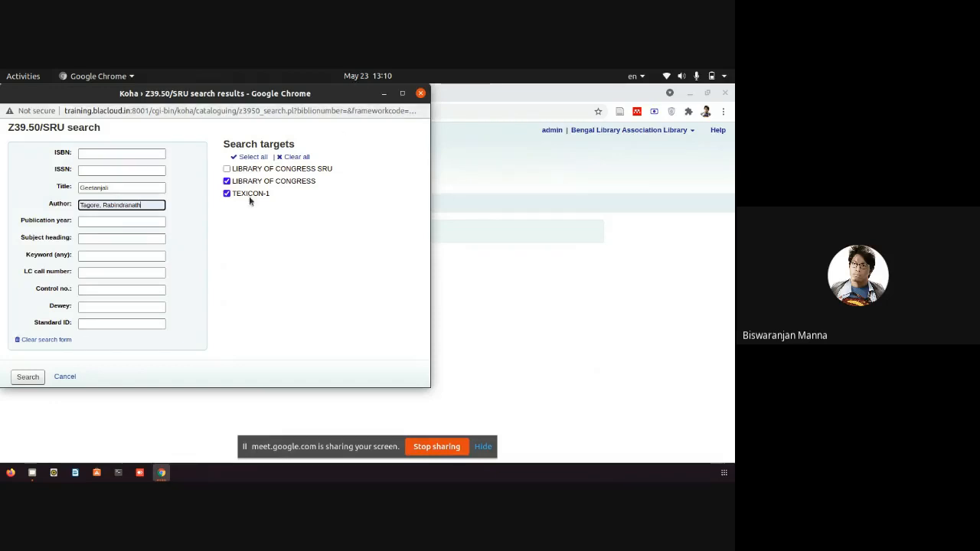
click(226, 186)
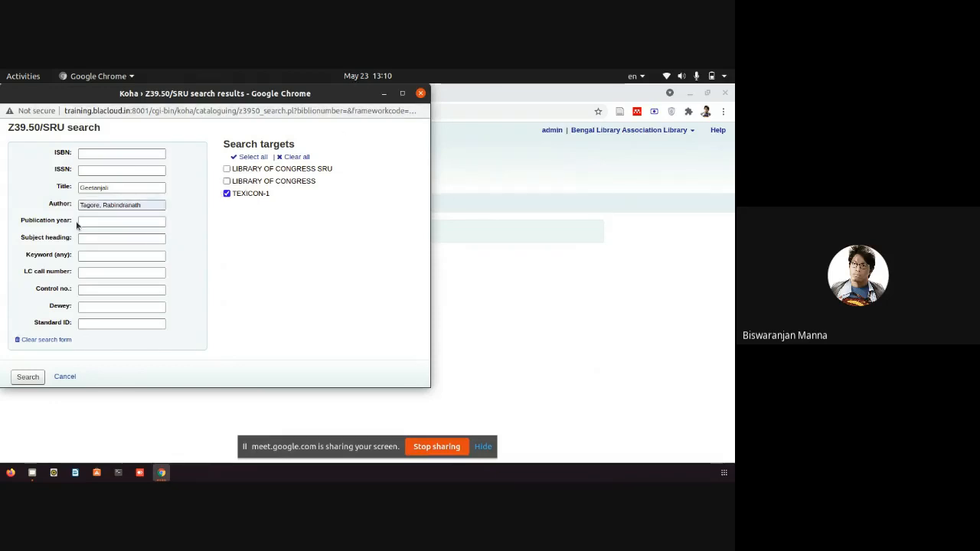
click(28, 377)
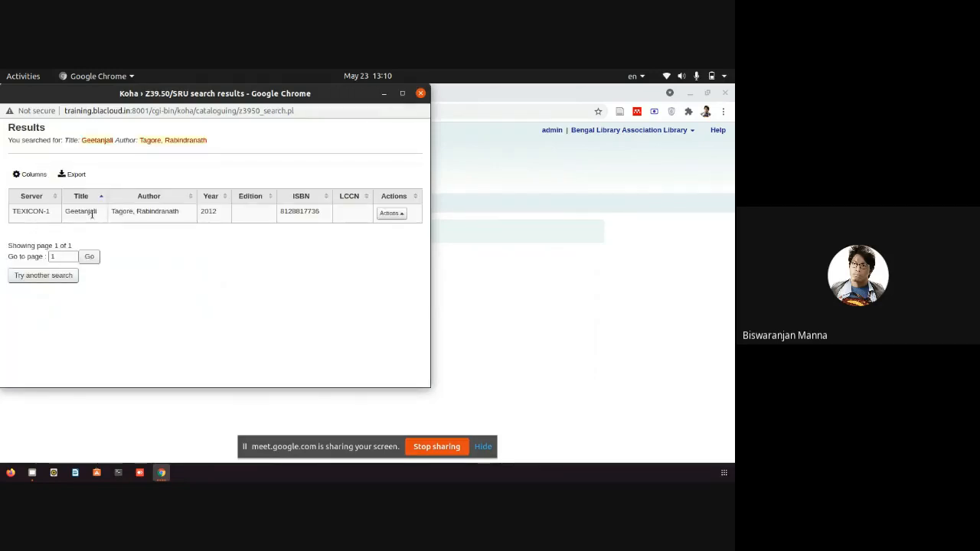
double_click(328, 215)
click(391, 213)
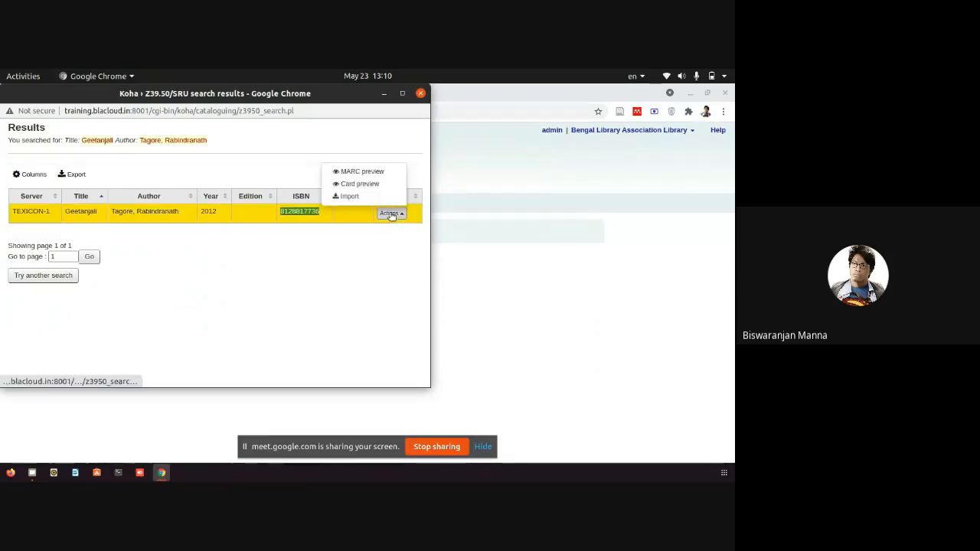
click(365, 173)
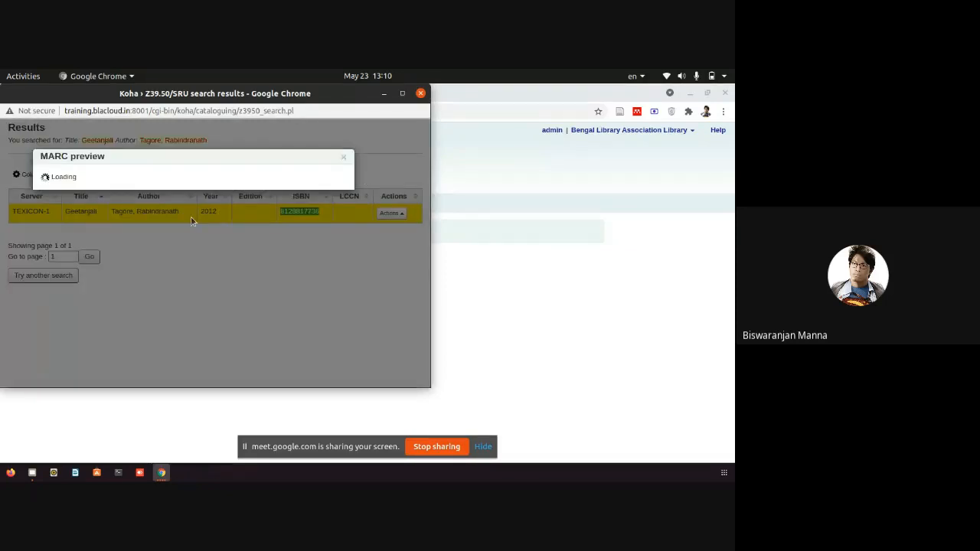
click(343, 160)
click(391, 213)
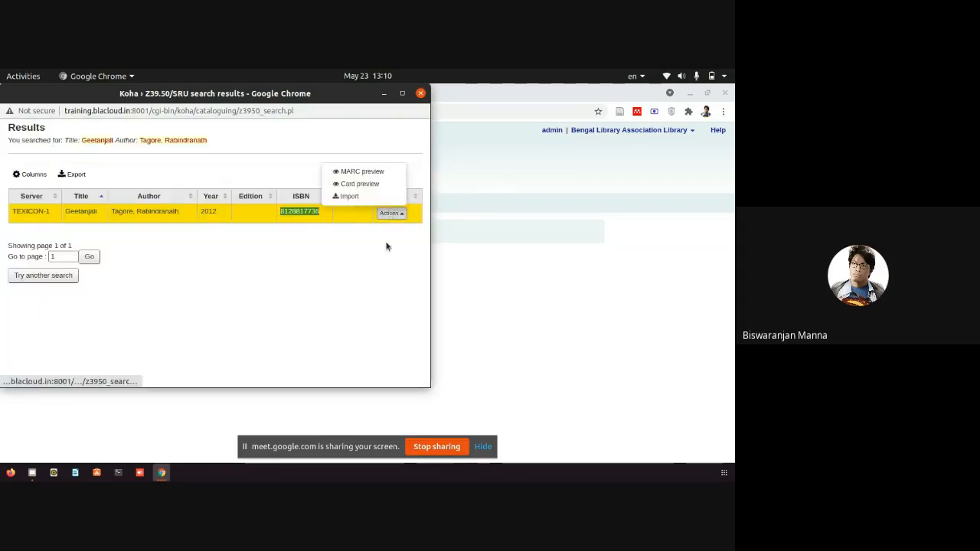
click(365, 200)
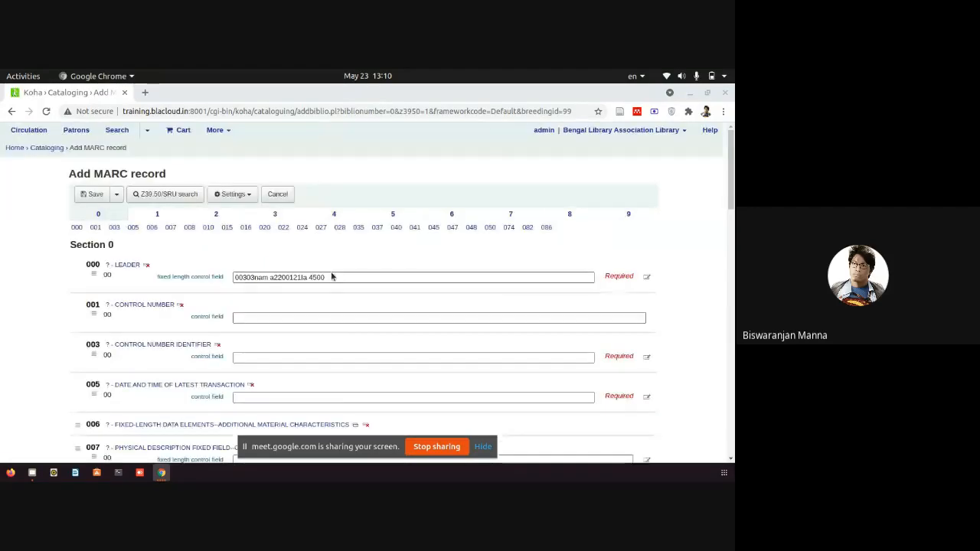
Switch the imported Geetanjali record to the Fast Add Framework.
click(248, 196)
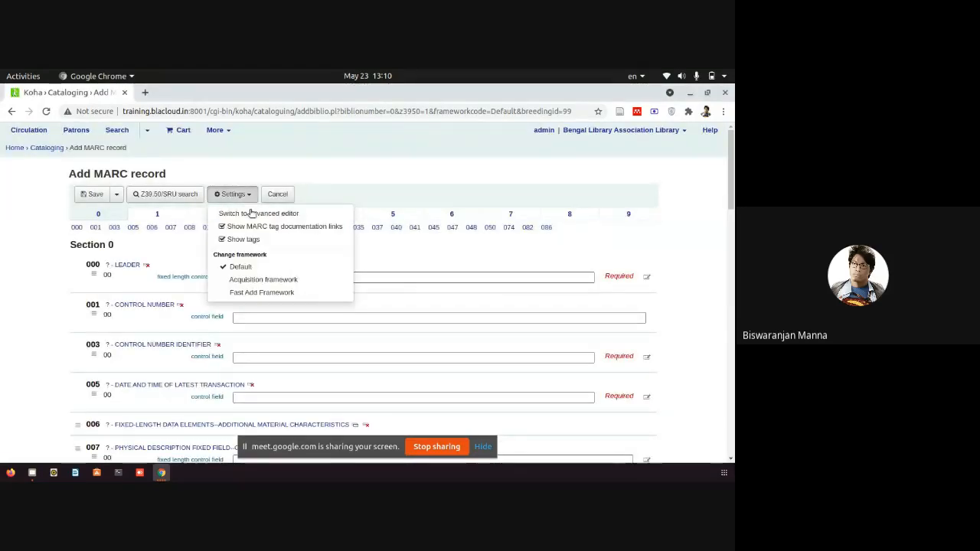
click(254, 292)
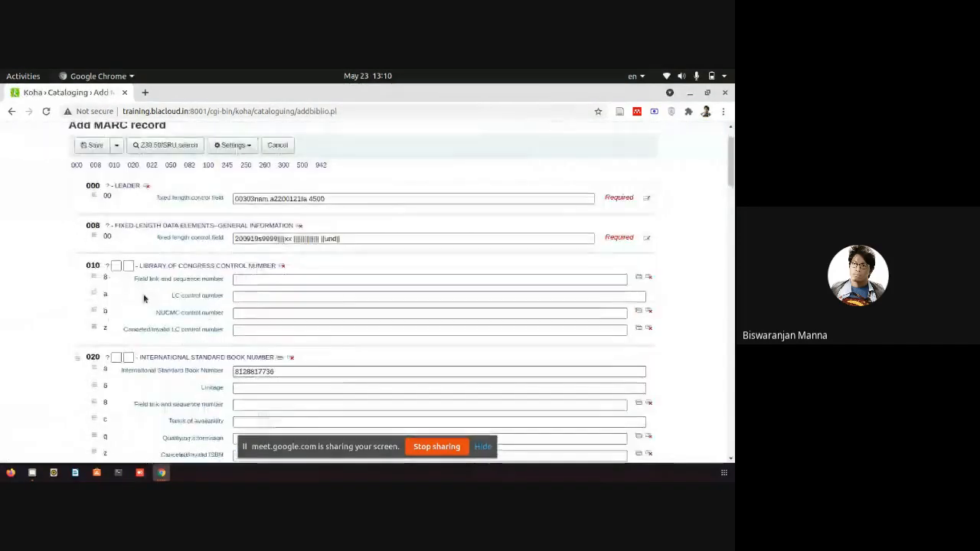
scroll(143, 298, down, 7)
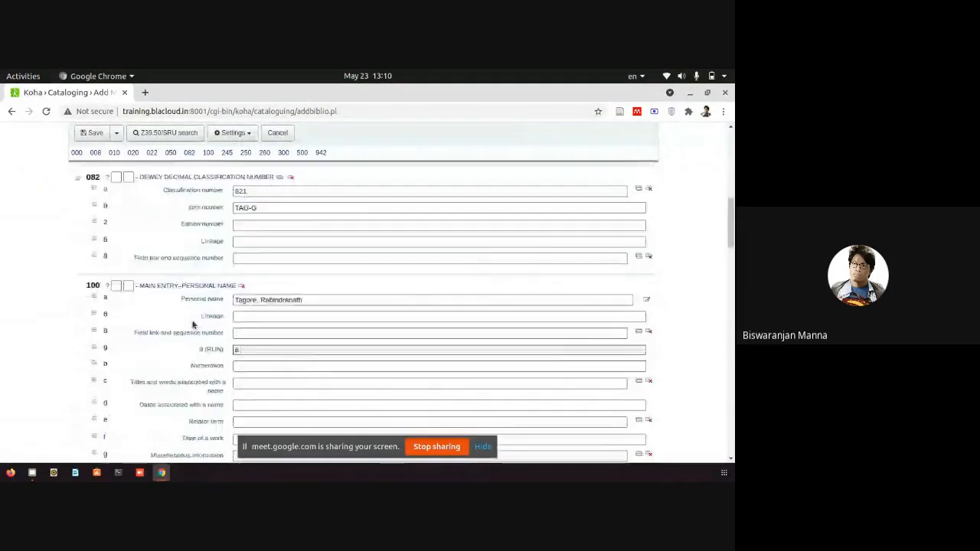
scroll(131, 298, up, 2)
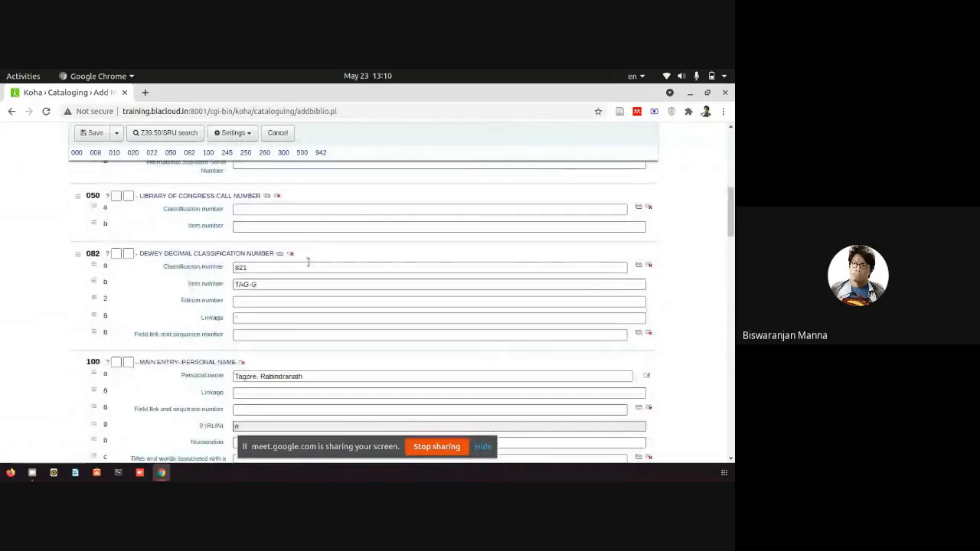
In field 082 (Dewey 821), change the item number from TAG-G to TAG/G.
drag(279, 270, 217, 270)
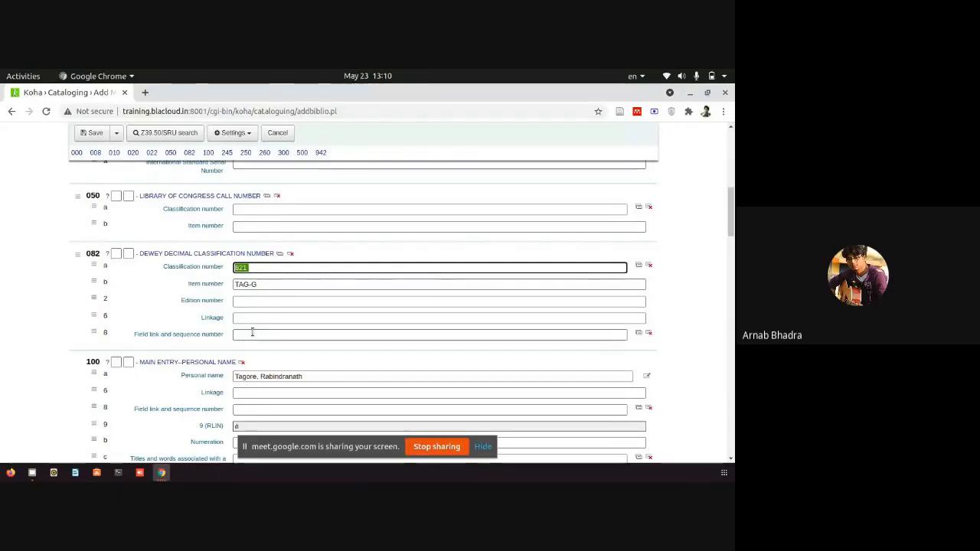
drag(278, 285, 224, 286)
click(252, 284)
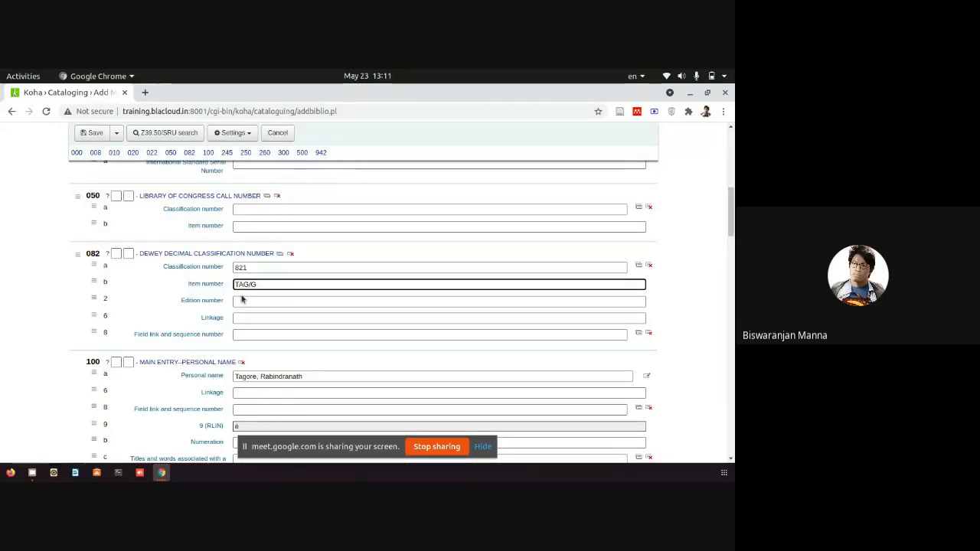
scroll(223, 376, down, 2)
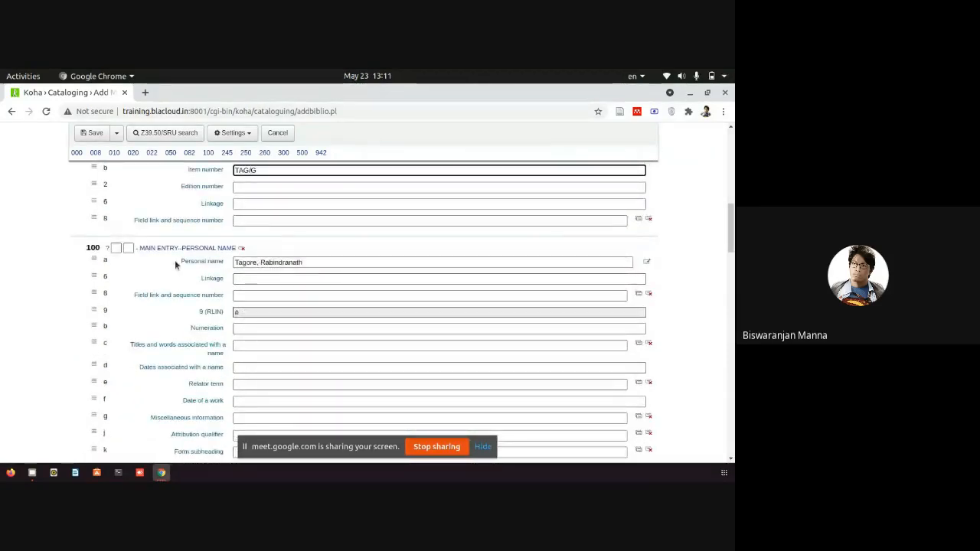
scroll(639, 278, down, 4)
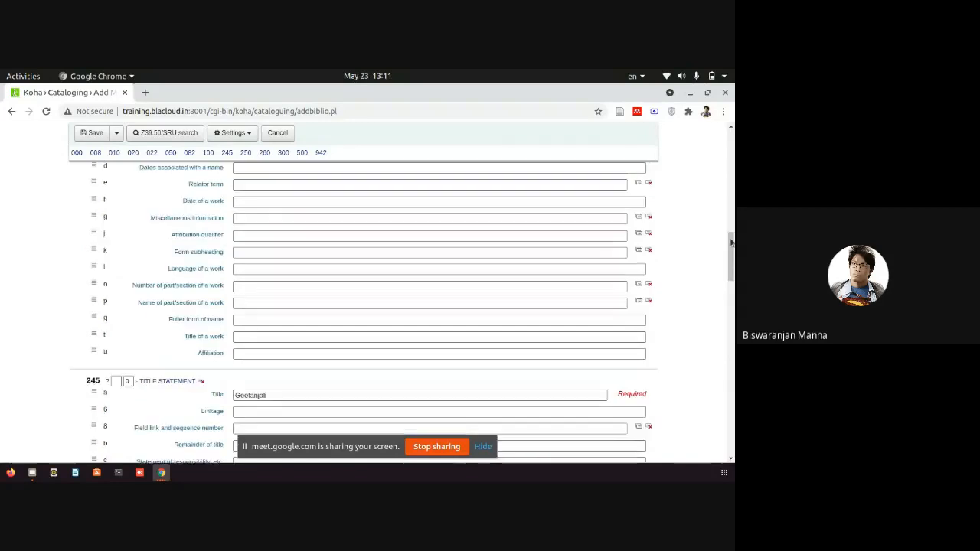
drag(731, 243, 732, 209)
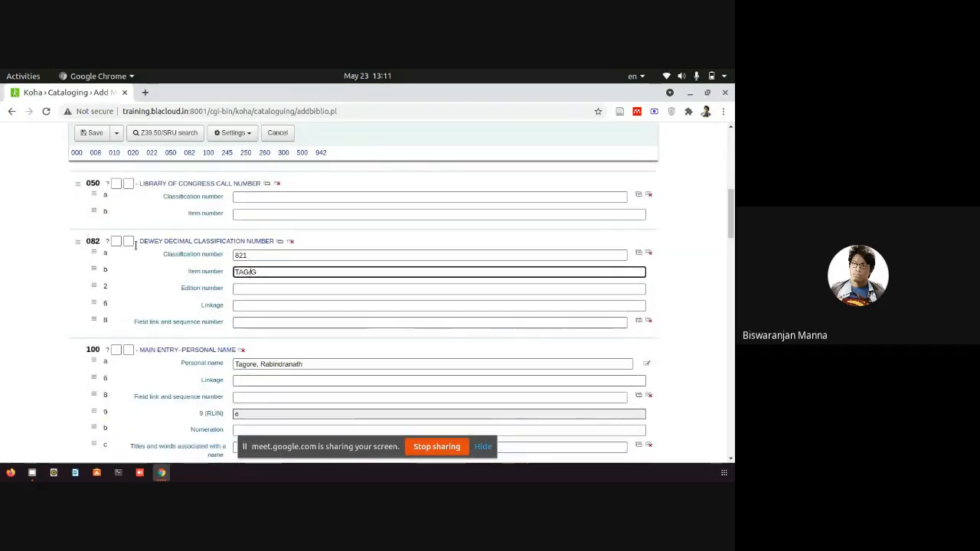
drag(83, 242, 234, 241)
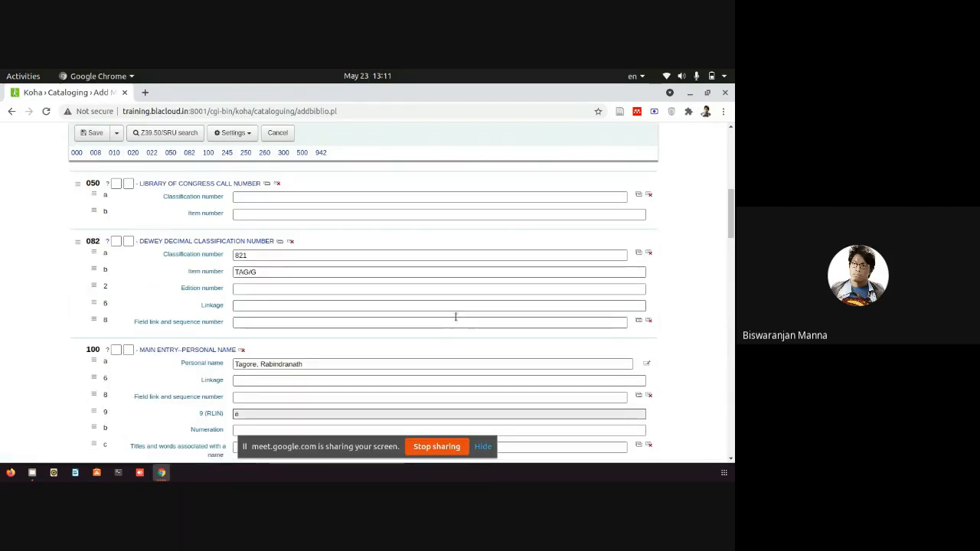
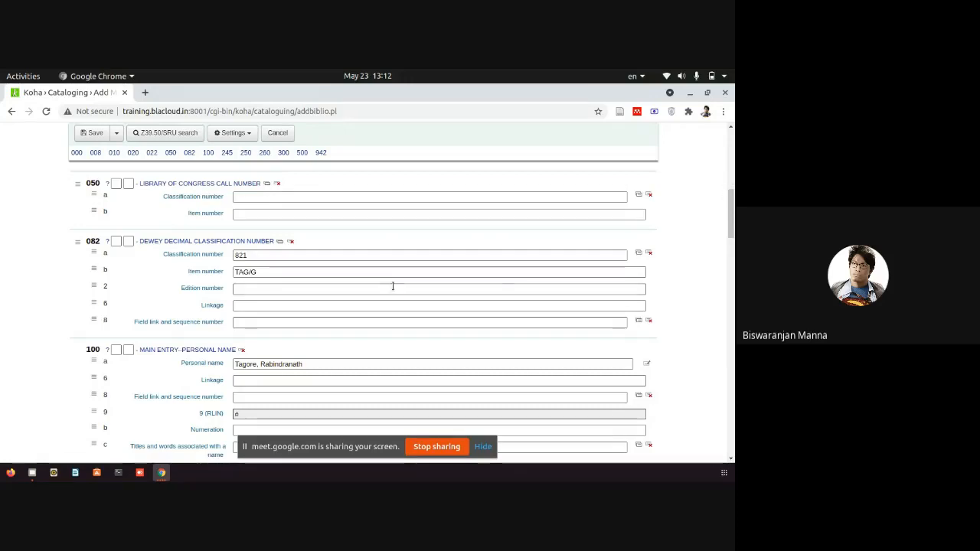
Punctuate field 260 as 'New Delhi :' and 'Diamond Books,', then save the Geetanjali record.
scroll(429, 333, down, 1)
drag(733, 222, 726, 356)
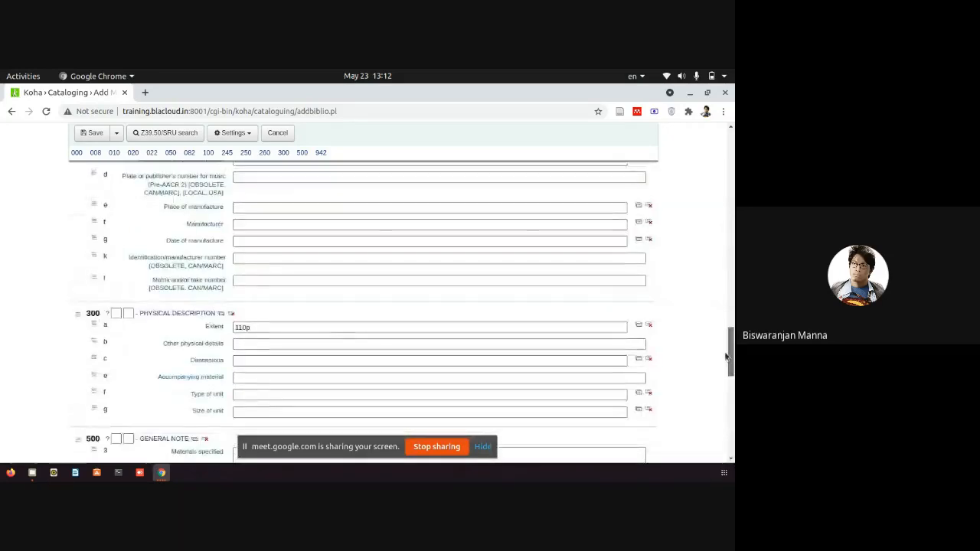
click(280, 326)
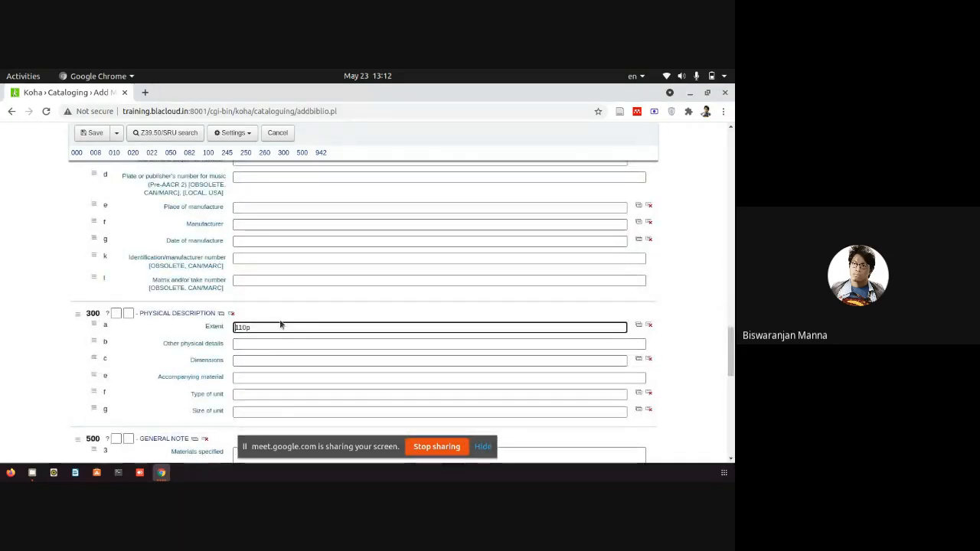
scroll(536, 277, up, 4)
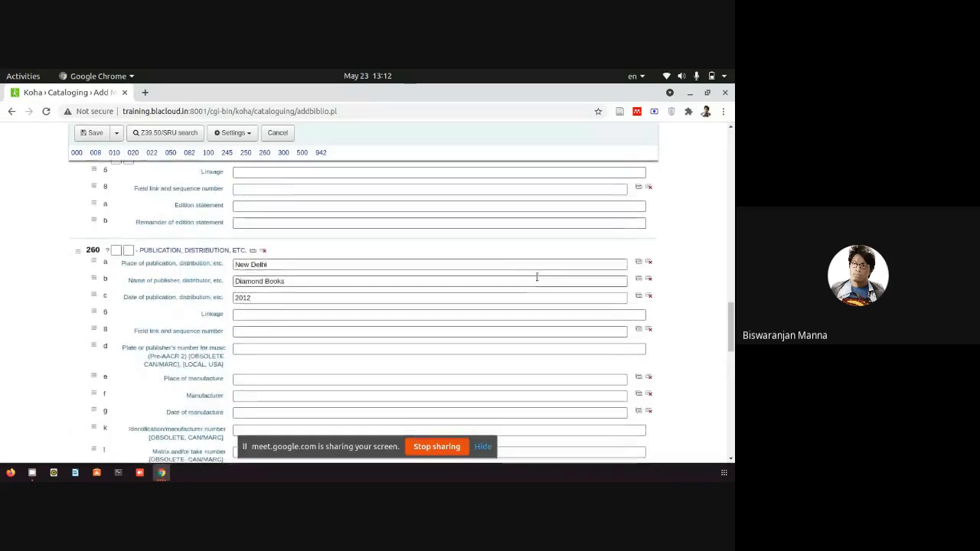
scroll(538, 278, up, 1)
click(290, 293)
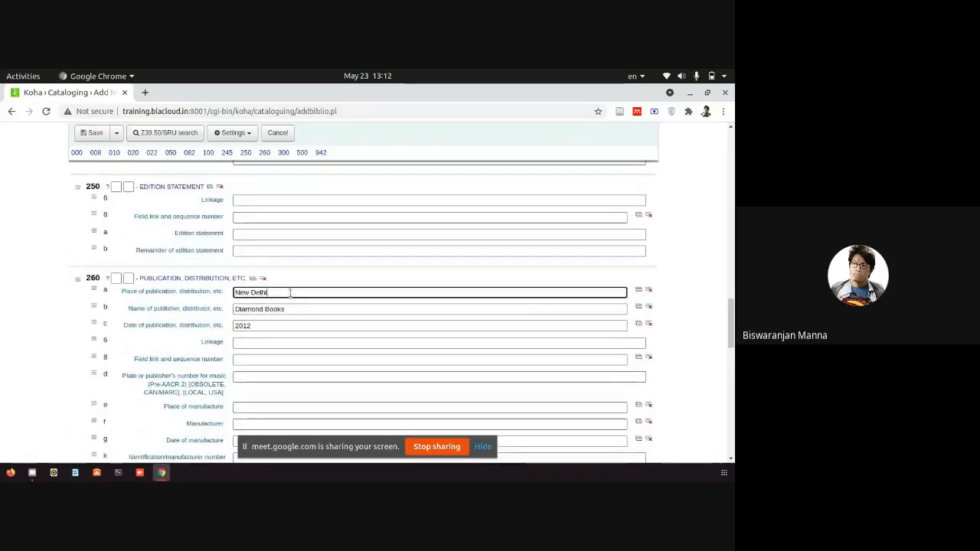
click(298, 314)
click(296, 293)
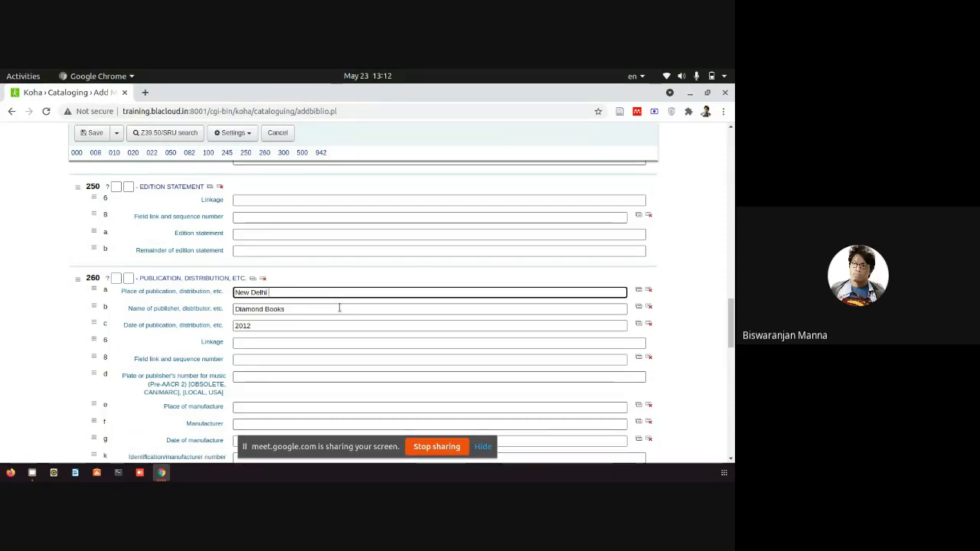
click(329, 311)
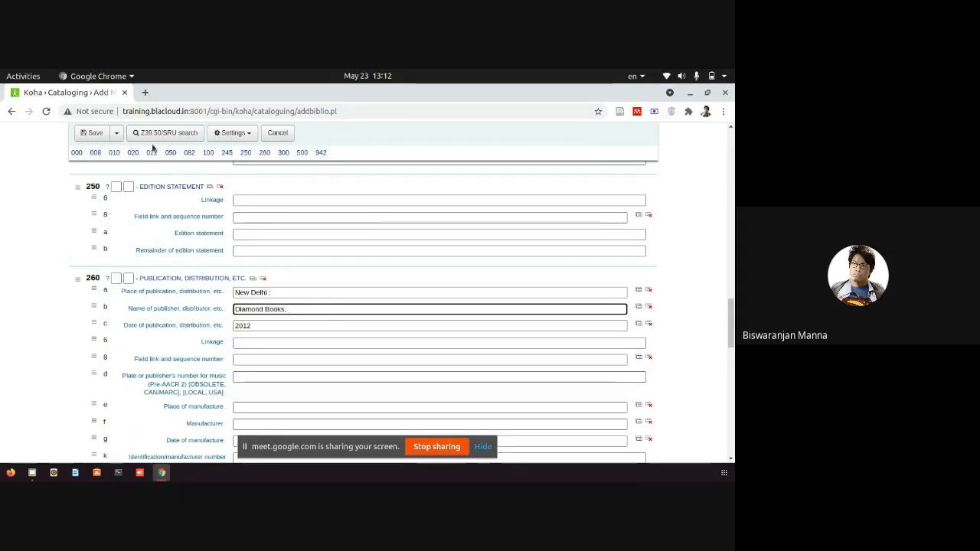
click(92, 132)
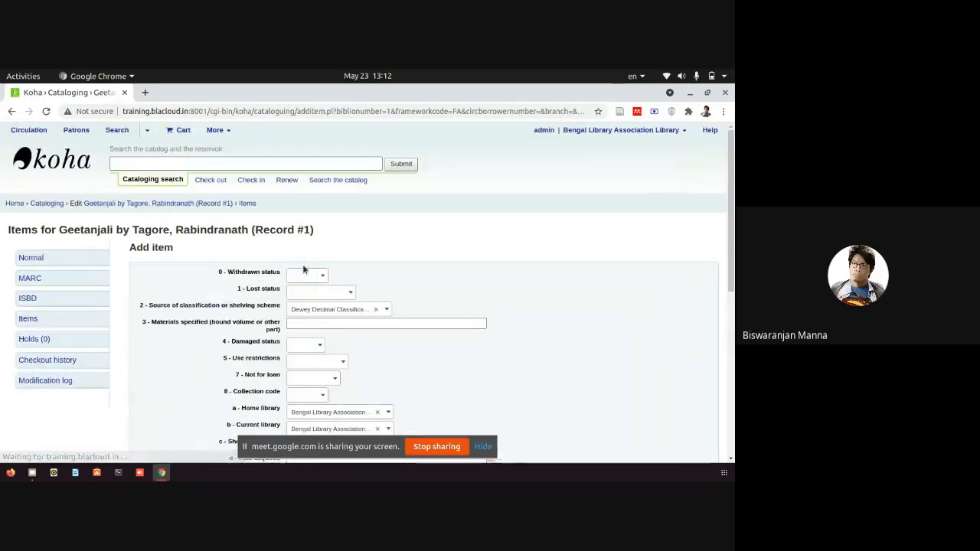
Add an item with barcode T008 to the Geetanjali record.
scroll(304, 306, down, 5)
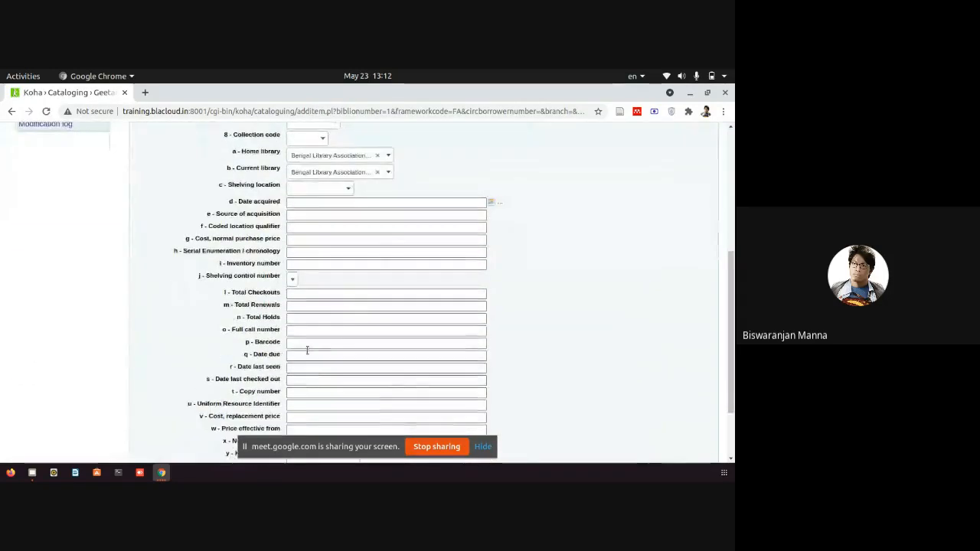
click(311, 343)
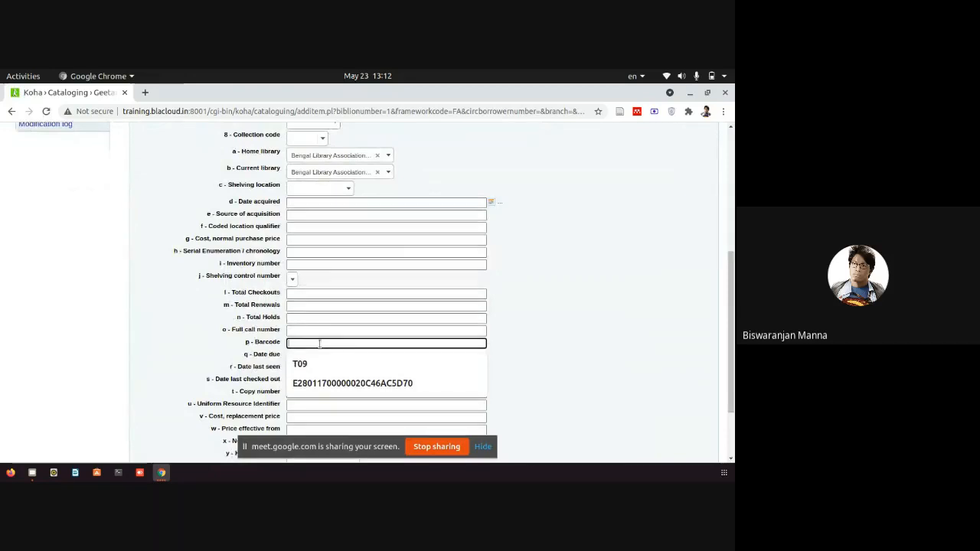
text(T008)
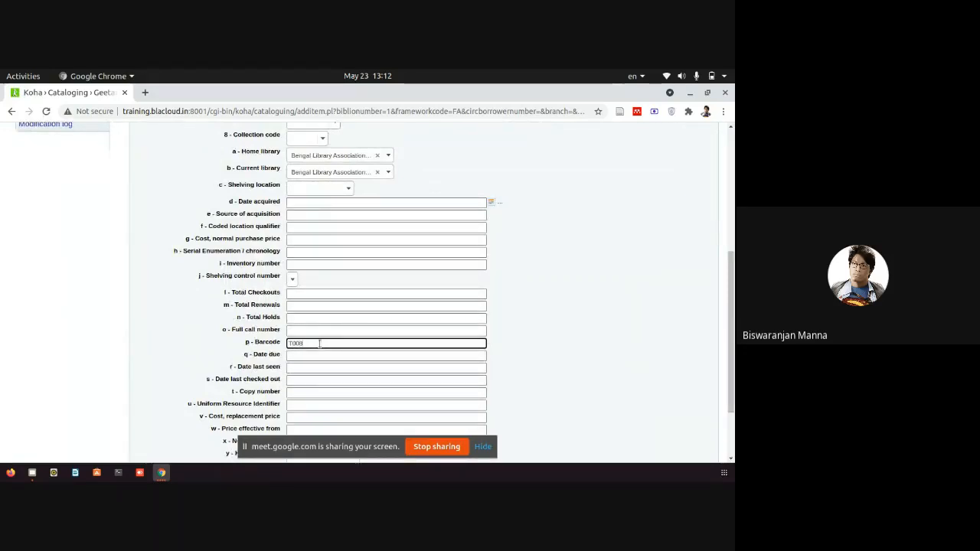
scroll(619, 349, down, 1)
scroll(624, 360, down, 3)
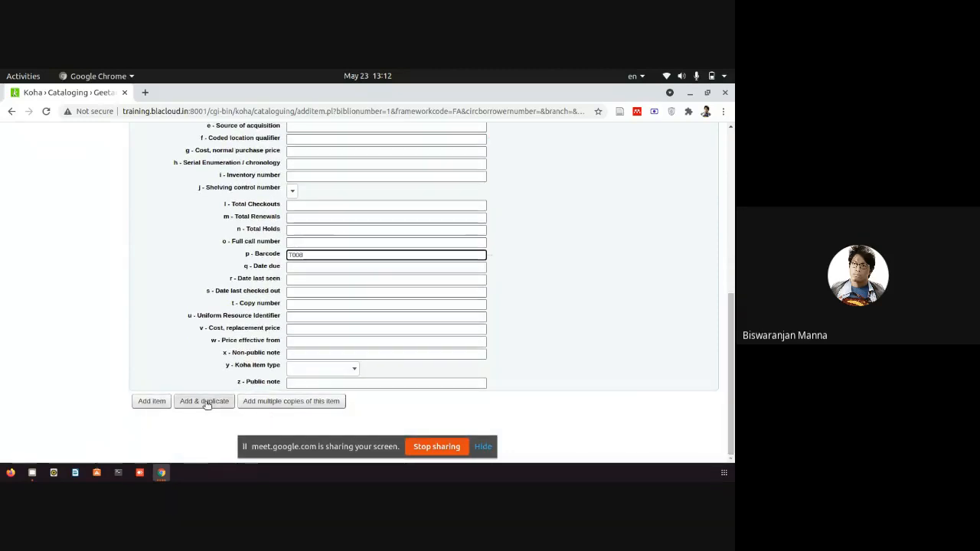
click(162, 405)
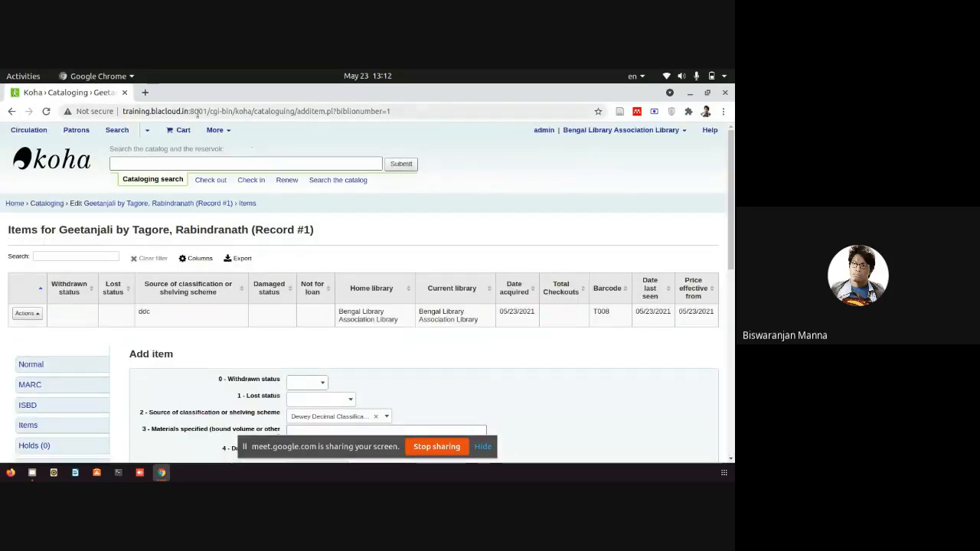
Copy the Koha server address from the browser's address bar.
drag(202, 111, 123, 112)
right_click(146, 115)
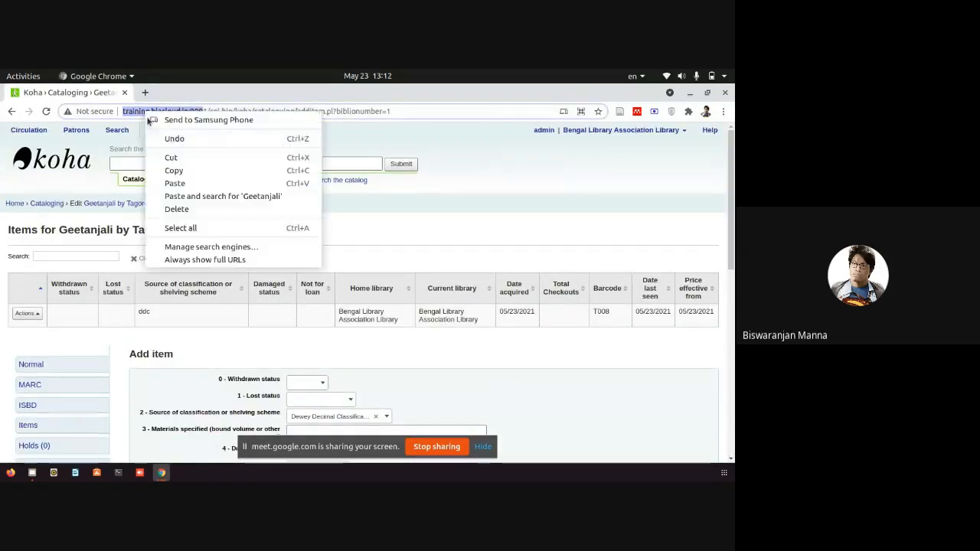
click(181, 166)
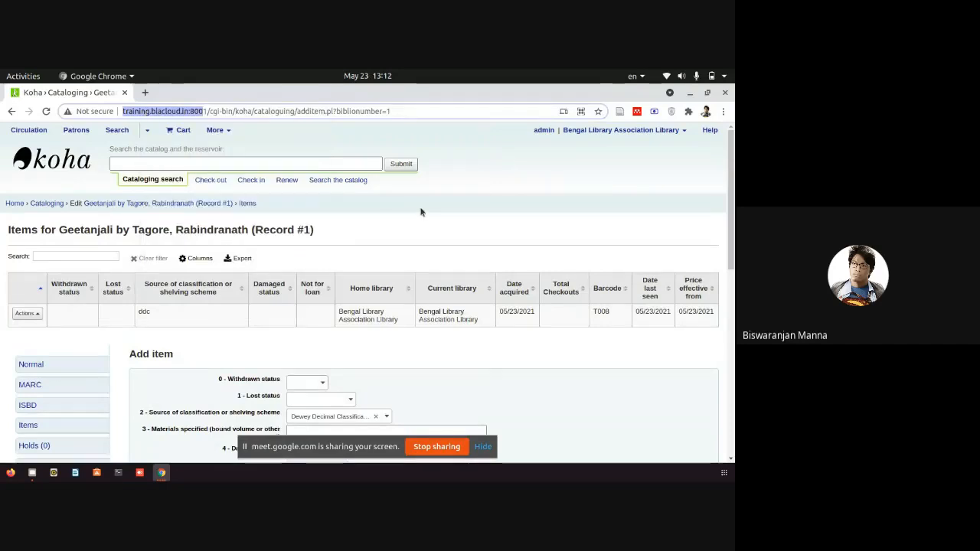
click(339, 182)
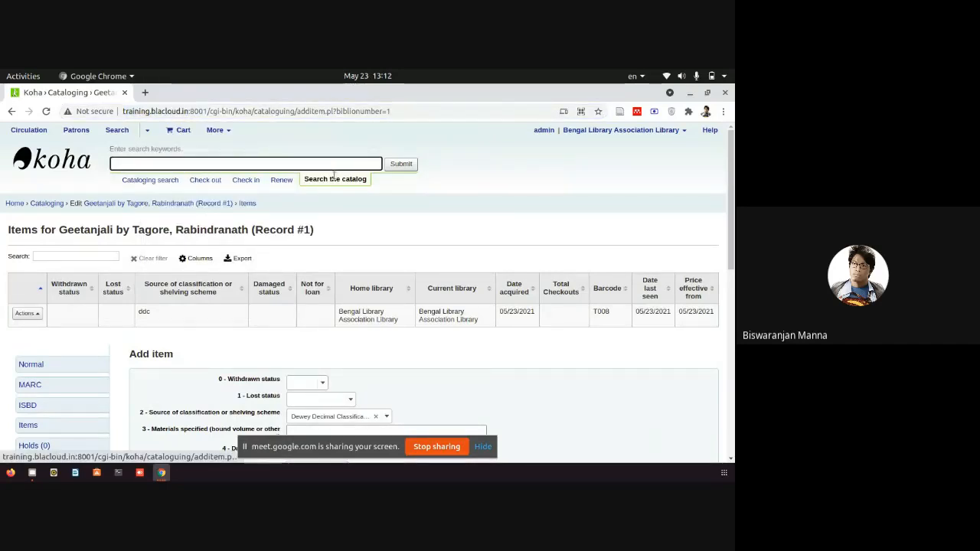
Search the catalog for Tagore and review Geetanjali's holding T008, listed as Available.
click(250, 162)
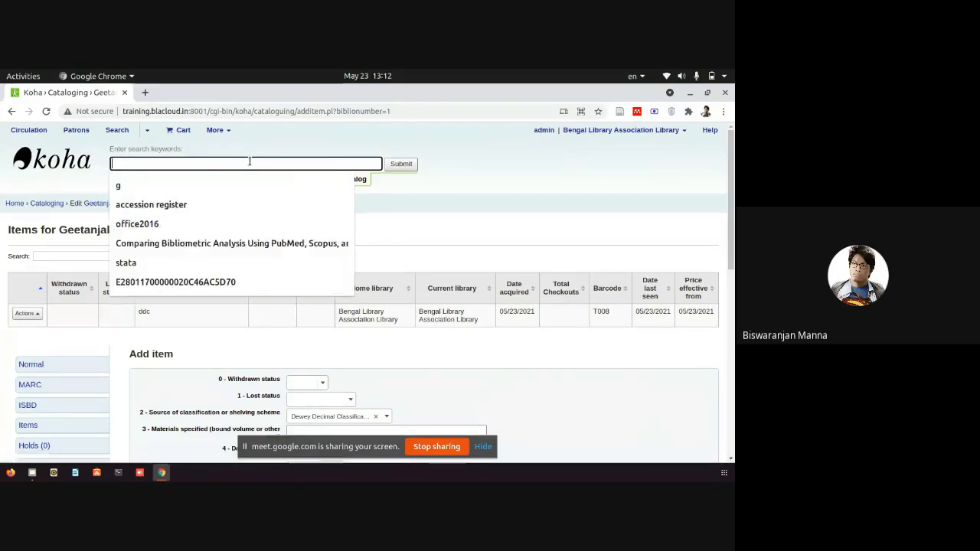
text(Tago)
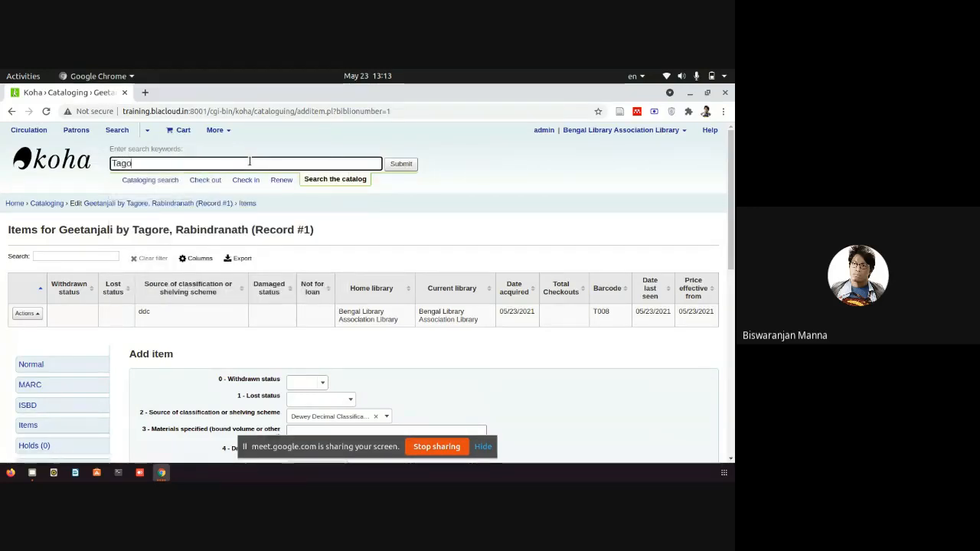
text(re)
key(Return)
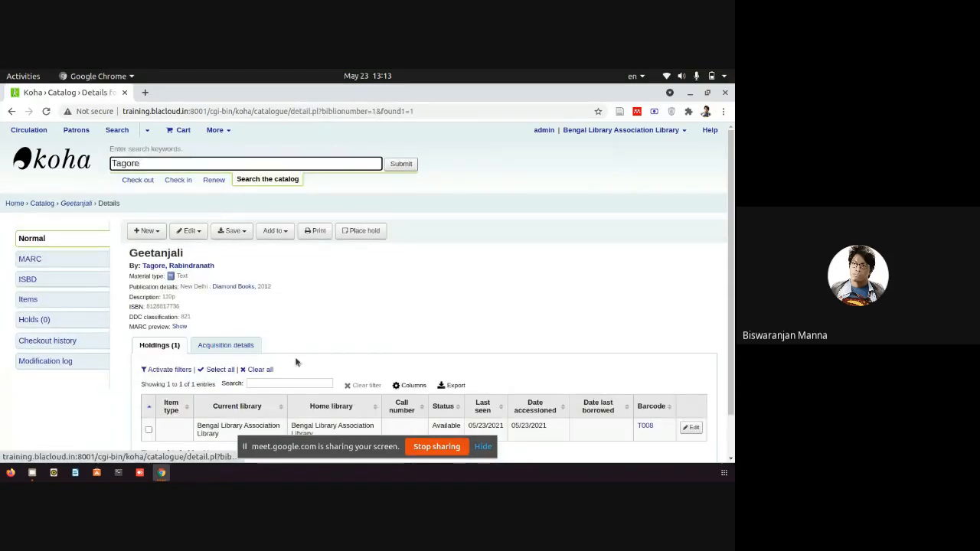
scroll(506, 272, down, 2)
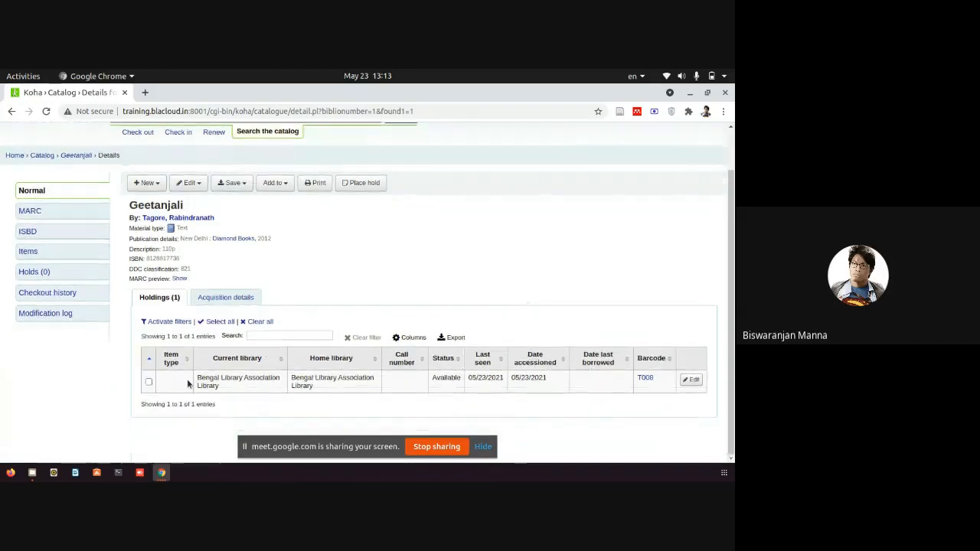
drag(205, 380, 611, 377)
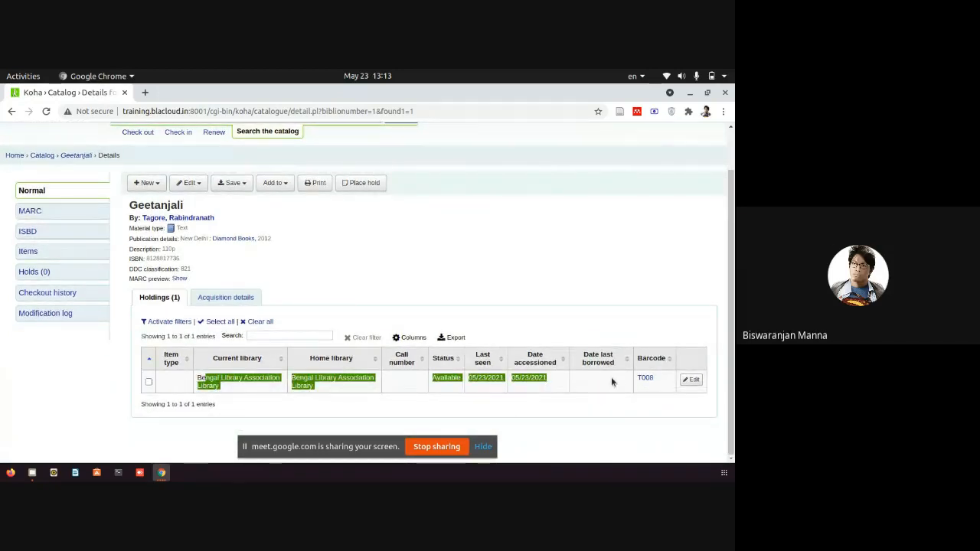
click(144, 92)
Open the OPAC at the pasted training server address on port 8000.
key(ctrl+v)
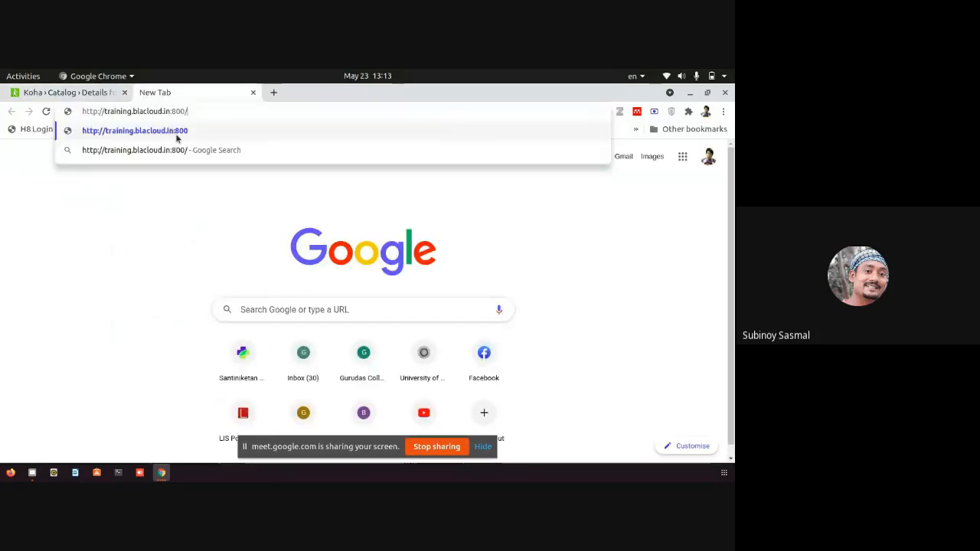
click(178, 131)
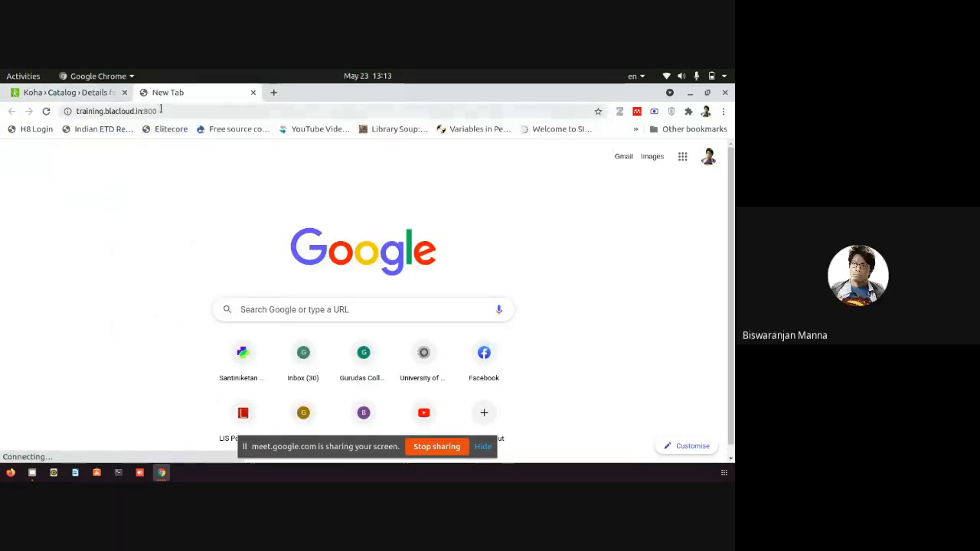
text(0)
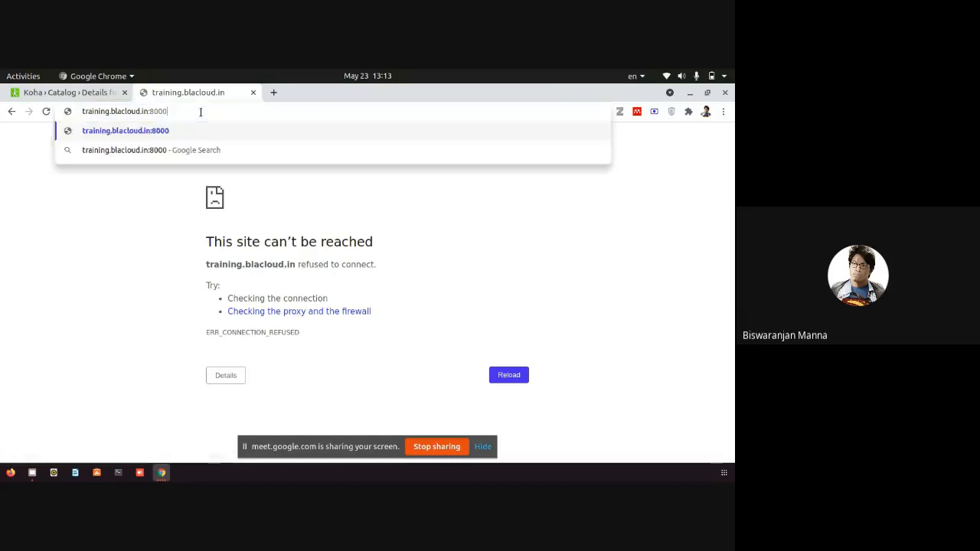
key(Return)
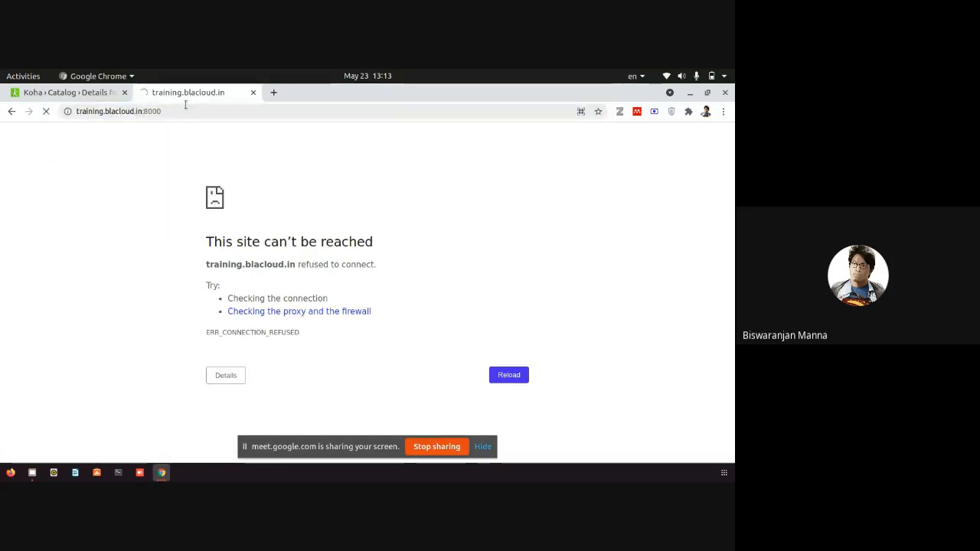
Run an OPAC Author search for Tagore and view Geetanjali's Available holding.
click(204, 178)
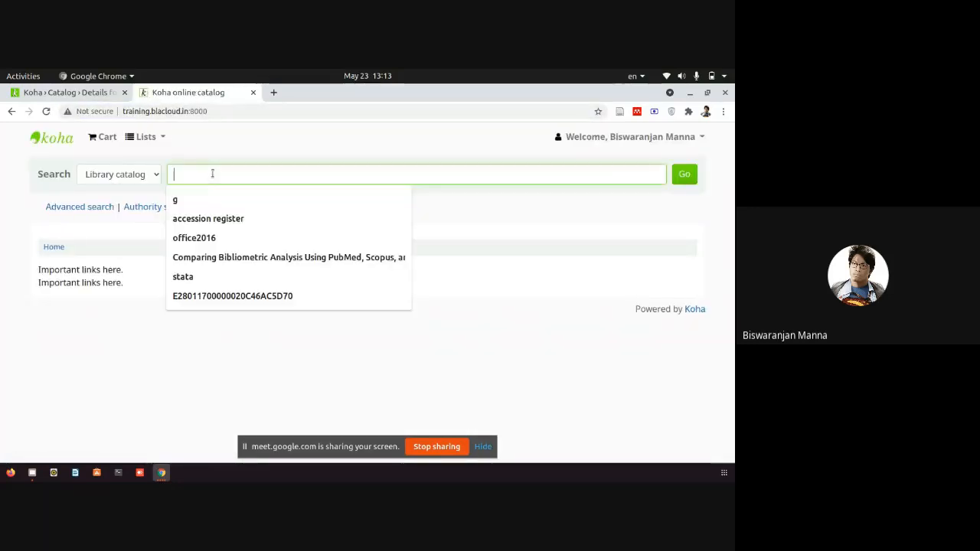
text(Tagore)
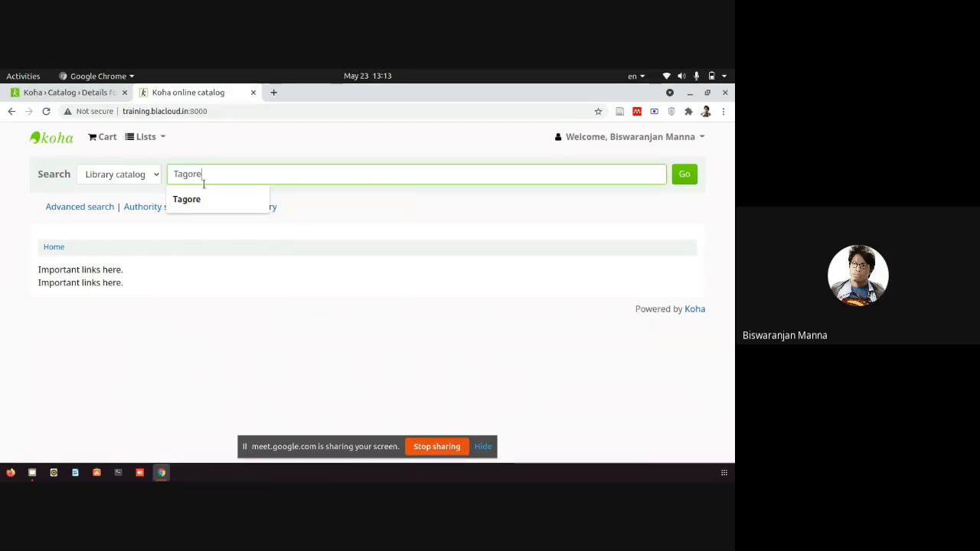
click(140, 174)
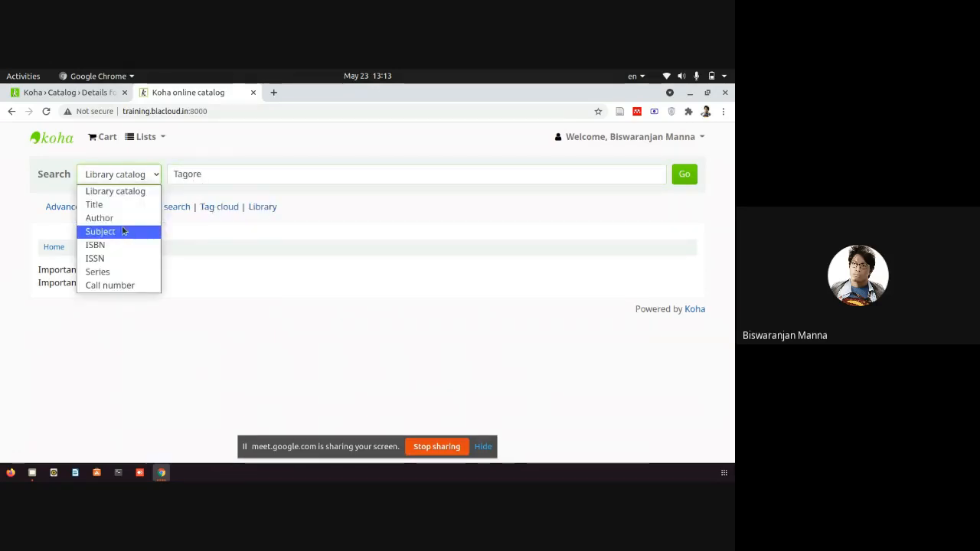
click(107, 217)
click(684, 174)
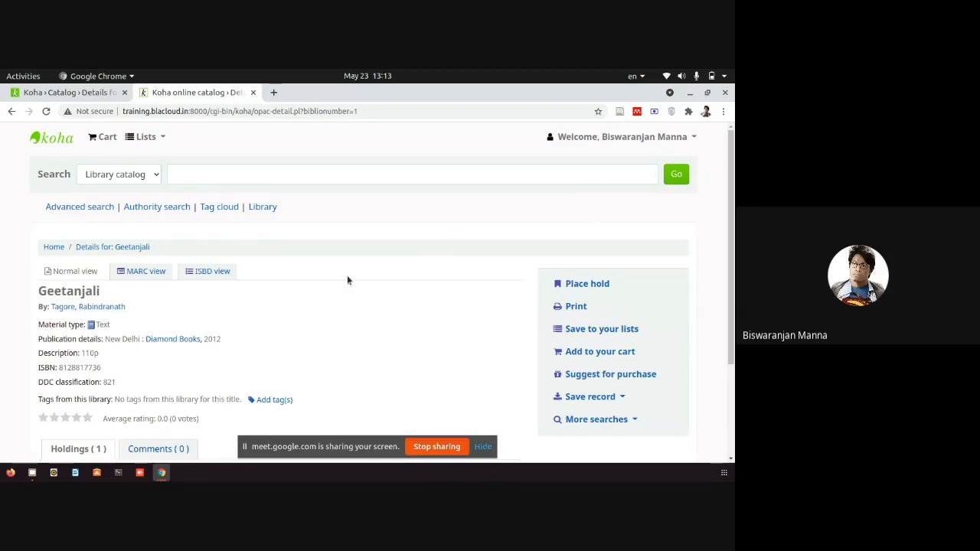
scroll(347, 280, down, 3)
drag(58, 178, 101, 178)
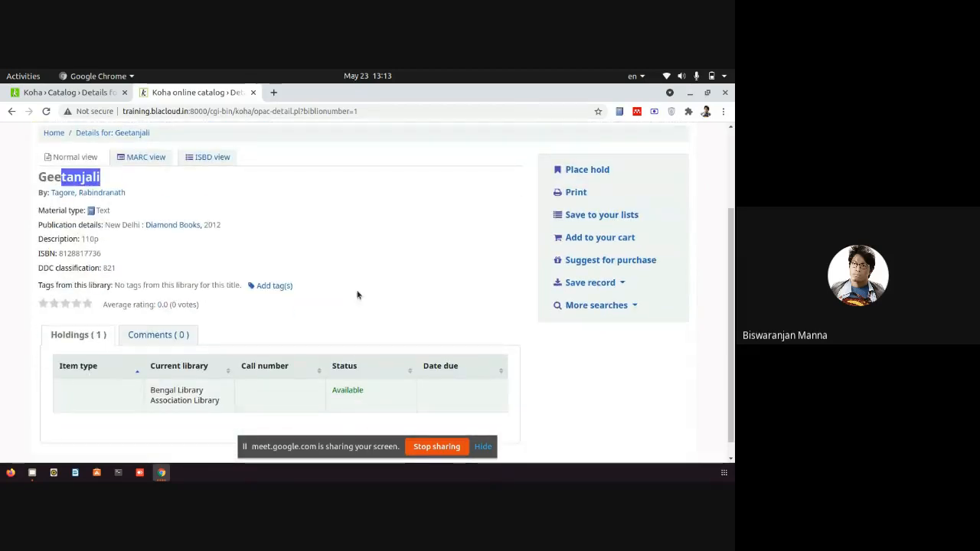
drag(365, 424, 86, 390)
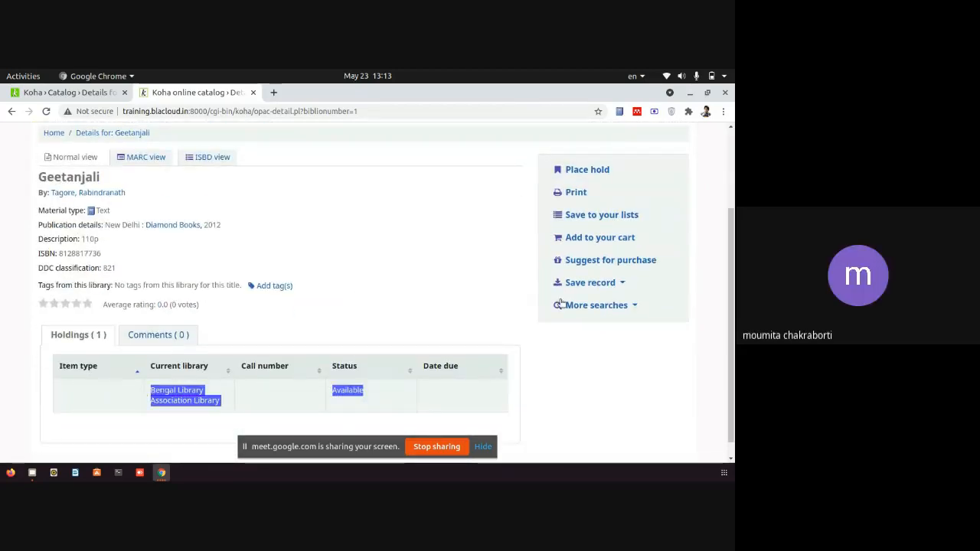
click(666, 373)
scroll(667, 372, up, 3)
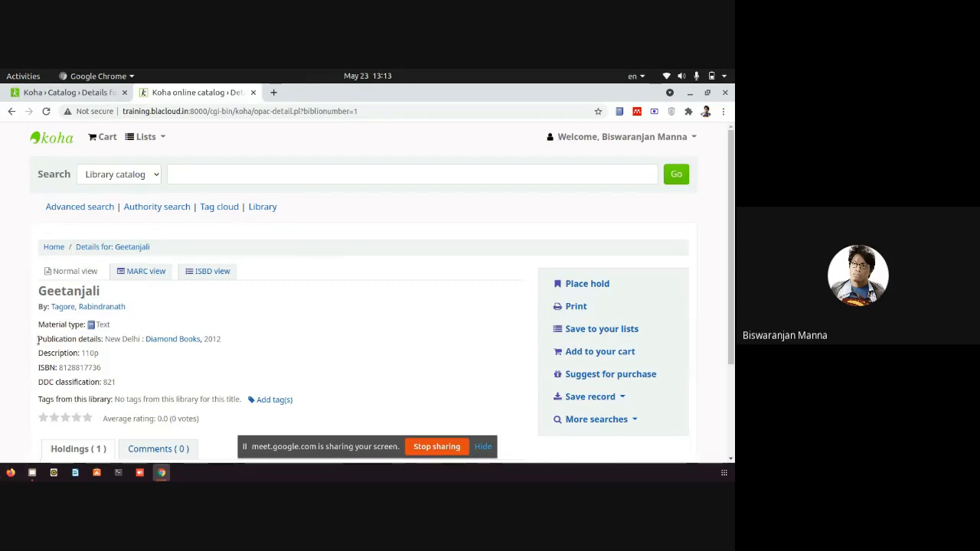
Return to the staff 'Catalog › Details' tab for Geetanjali and scroll to the top.
click(62, 93)
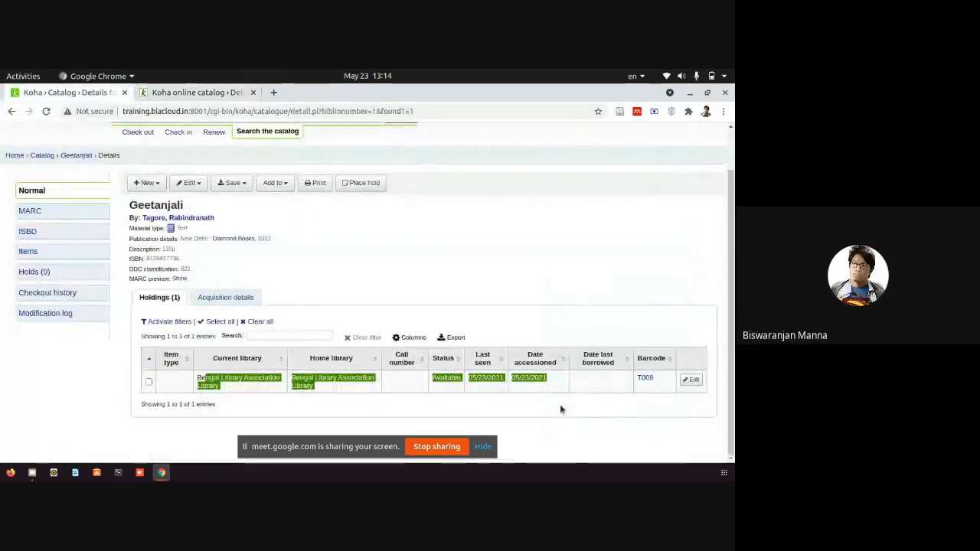
scroll(567, 398, up, 1)
scroll(574, 395, up, 1)
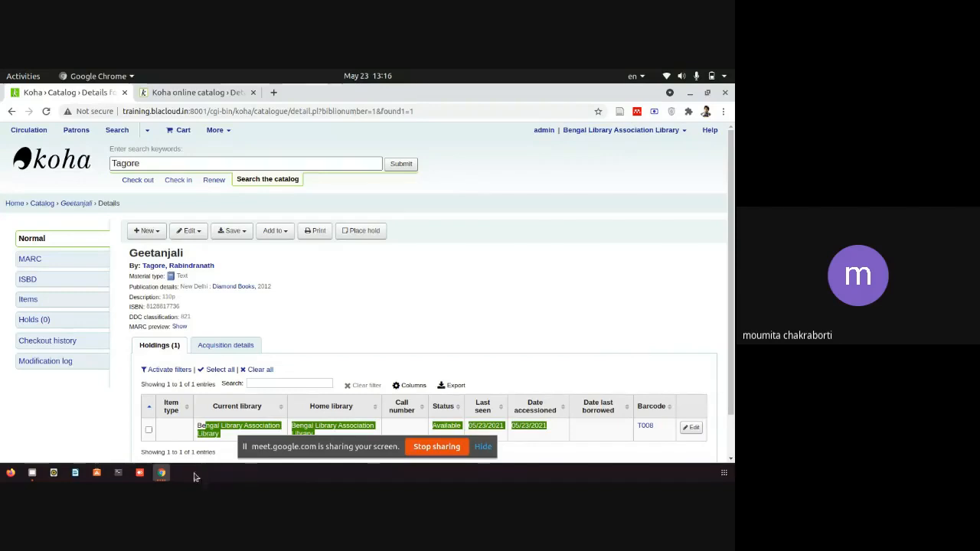
Bring up the IRSpy target record window, then minimize it.
mouse_move(161, 475)
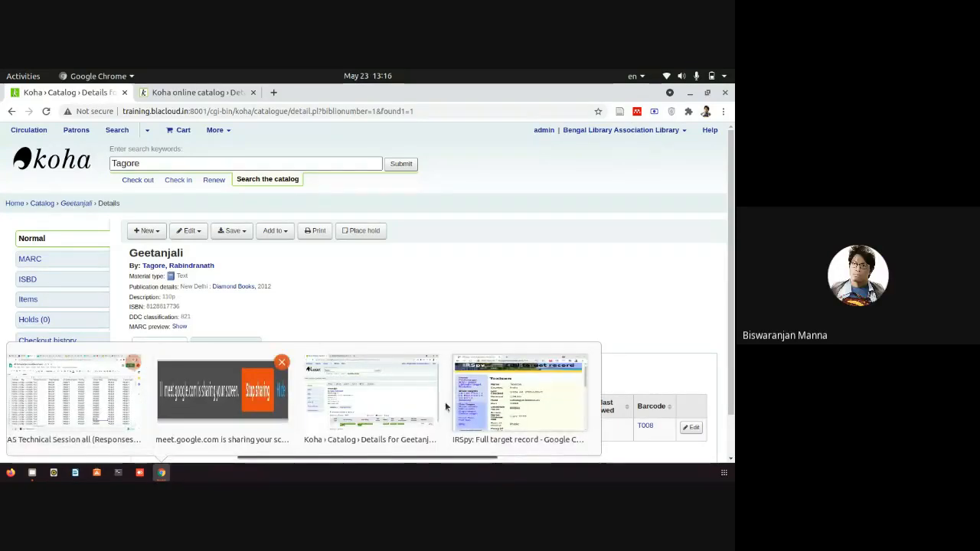
click(486, 392)
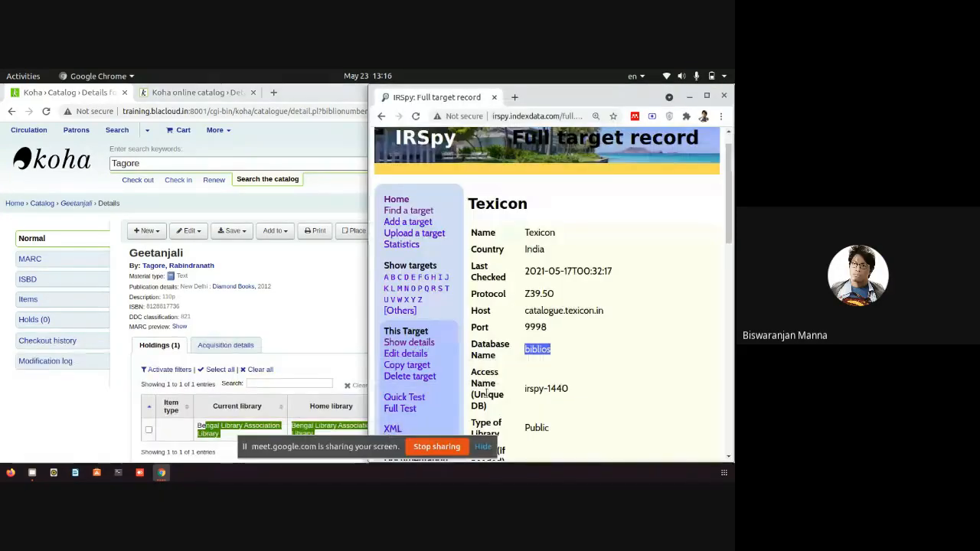
click(690, 98)
Google 'irspy' in a new tab and open the 'IRSpy: Welcome' result.
click(273, 92)
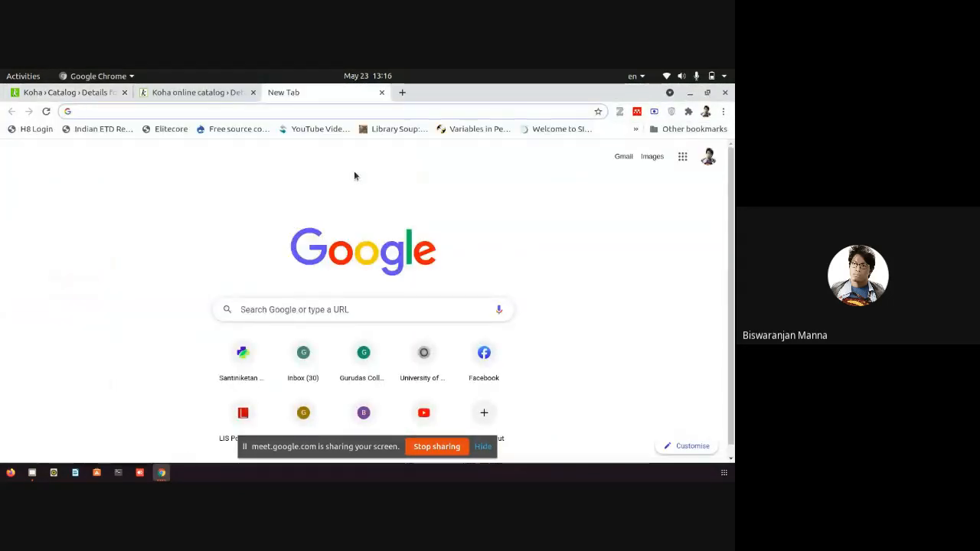
click(424, 312)
text(irspy)
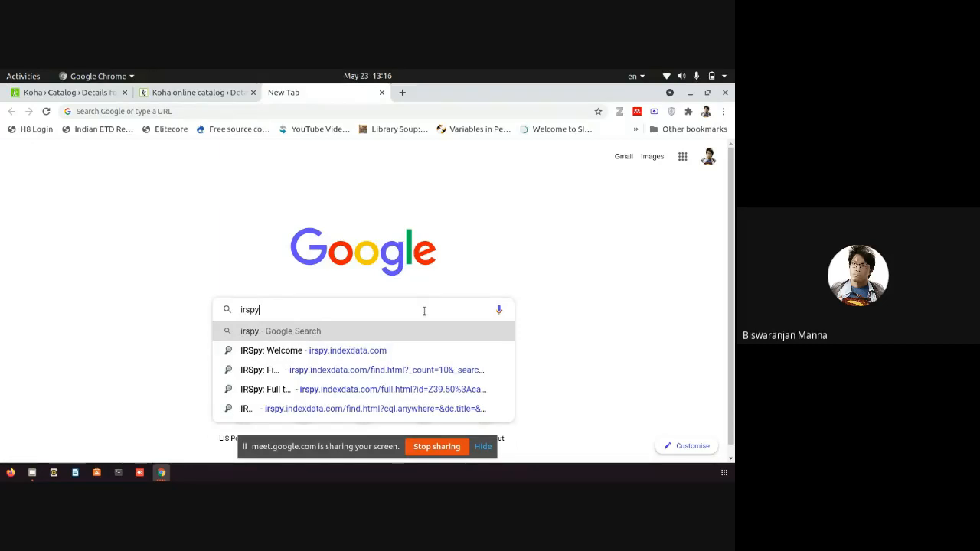
key(Return)
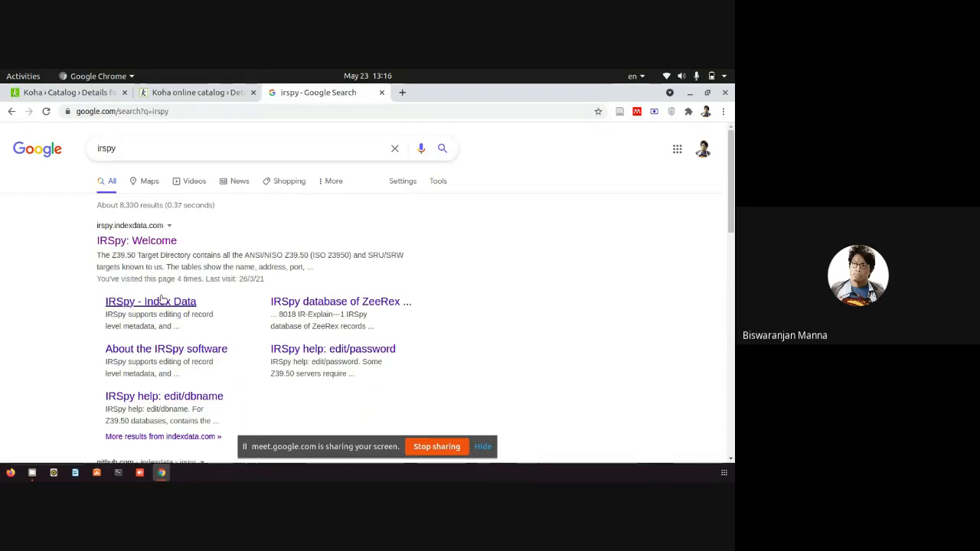
click(119, 235)
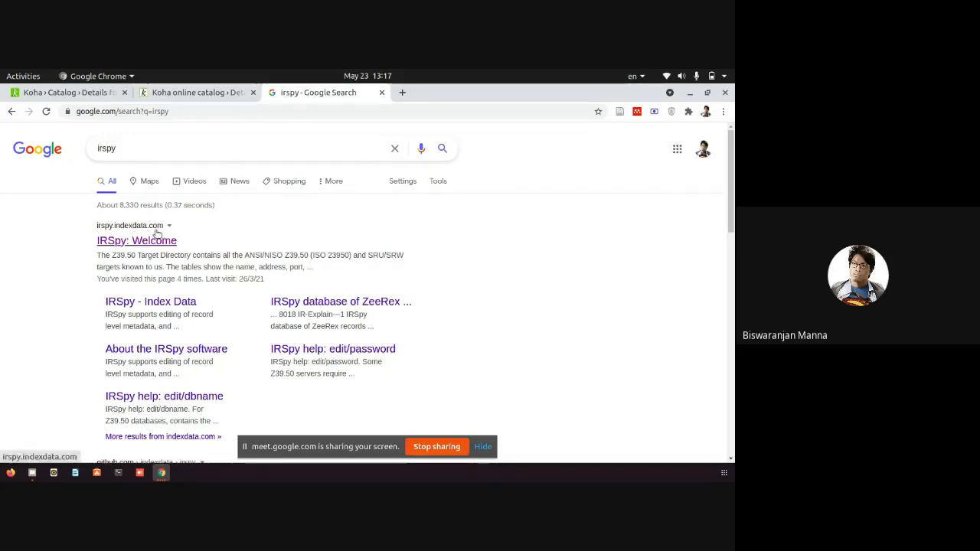
click(146, 237)
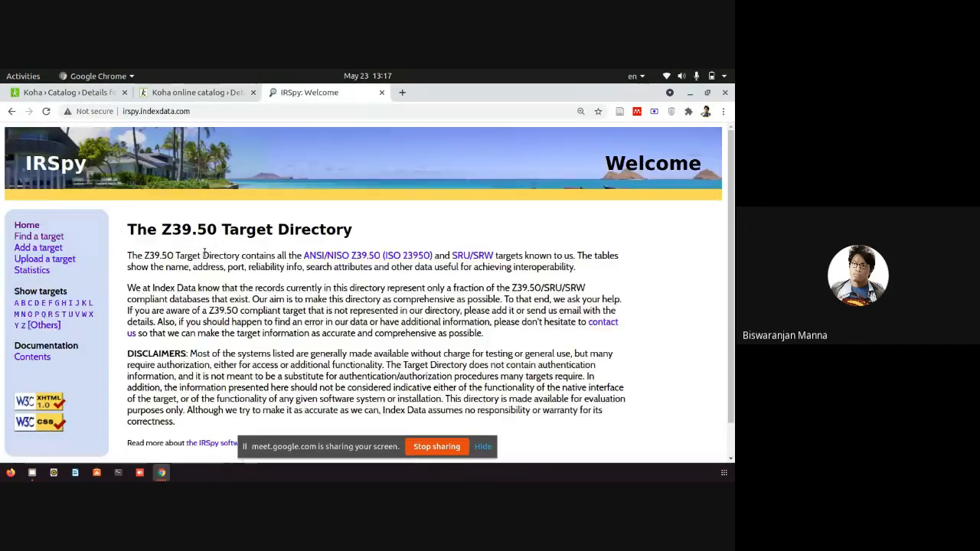
Open IRSpy's target directory search form, resetting page zoom to 100%.
key(ctrl+plus)
key(ctrl+plus)
key(ctrl+plus)
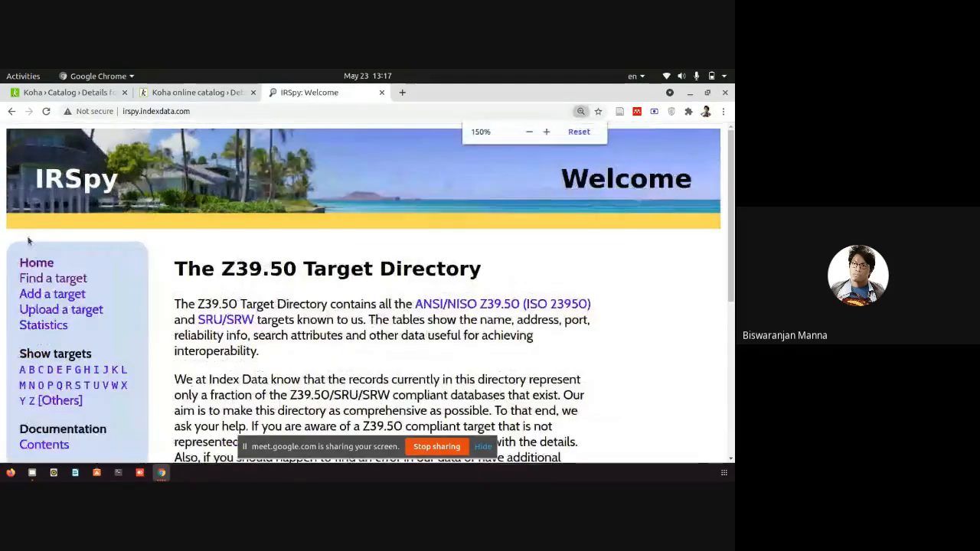
key(ctrl+plus)
key(ctrl+plus)
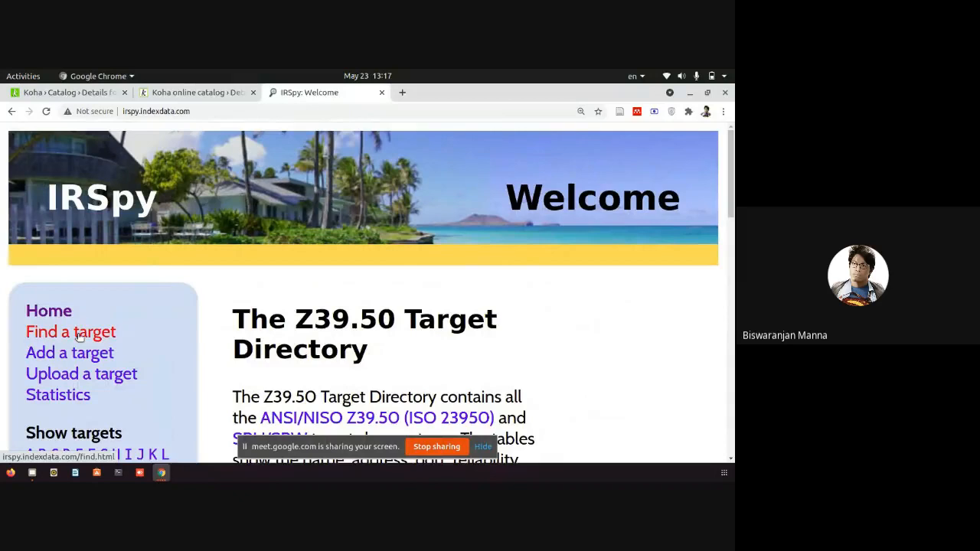
click(80, 334)
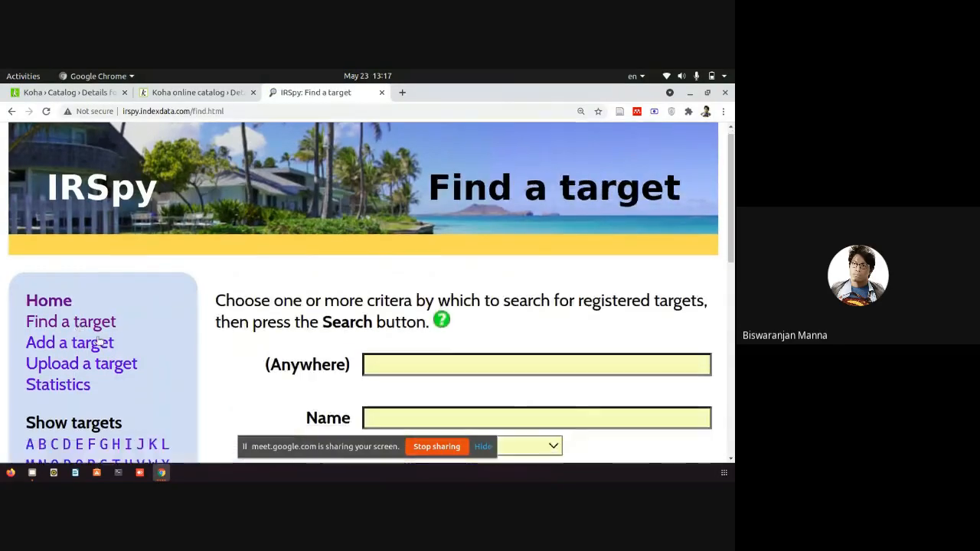
key(ctrl+minus)
key(ctrl+minus)
key(ctrl+minus)
key(ctrl+minus)
key(ctrl+minus)
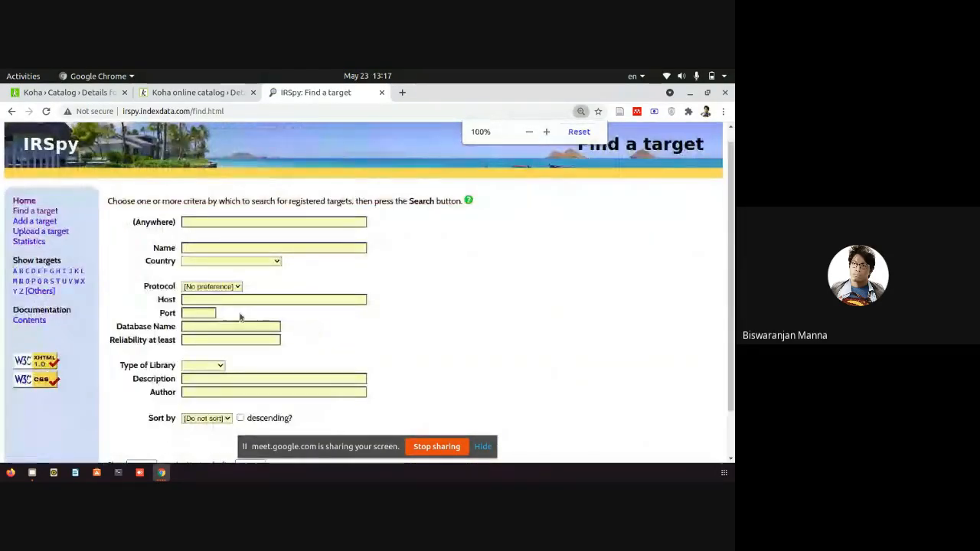
Search targets by name for Texicon: catalogue.texicon.in, port 9998, database biblios.
click(220, 287)
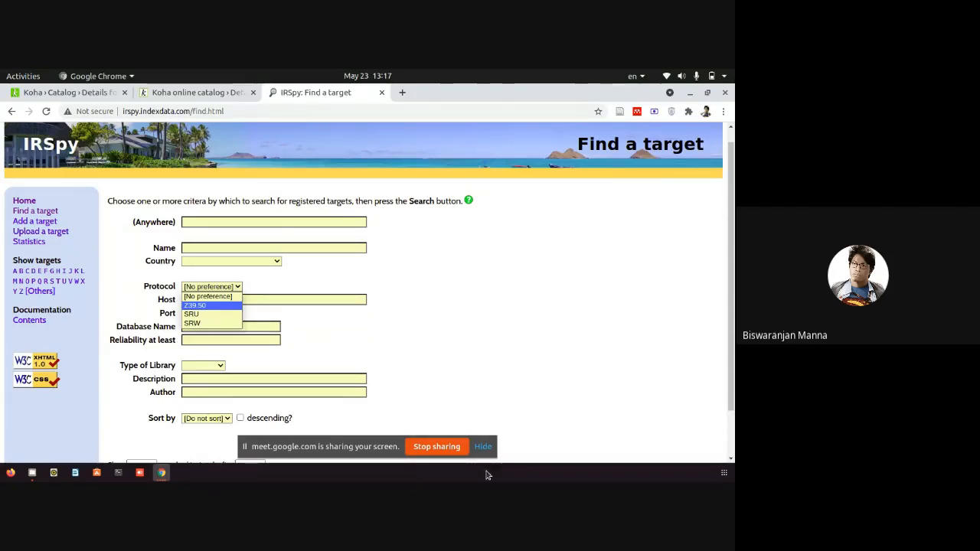
click(148, 304)
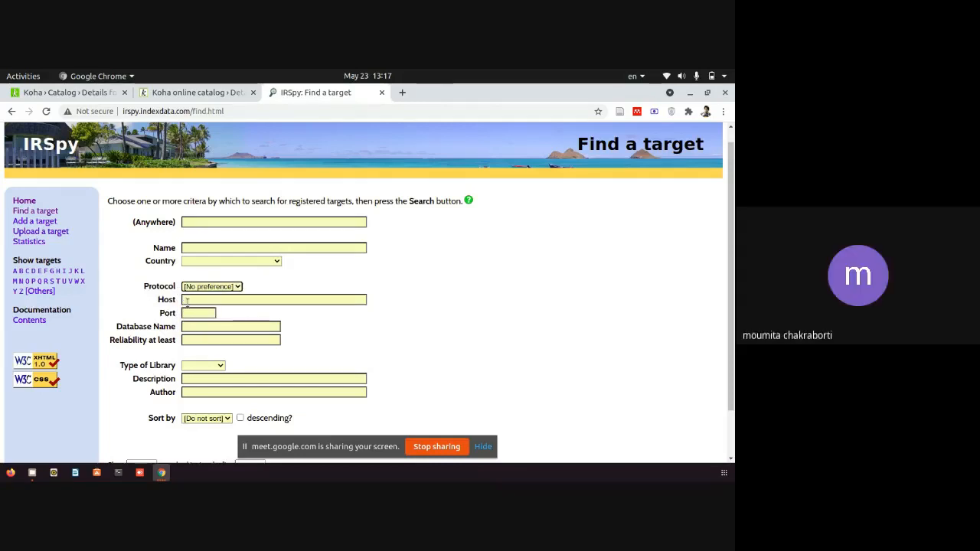
click(218, 262)
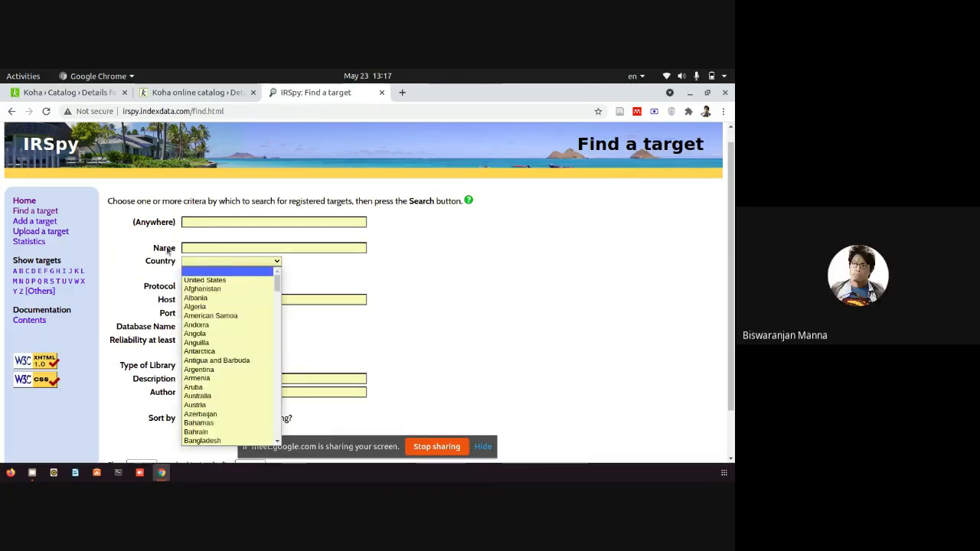
click(198, 246)
click(199, 246)
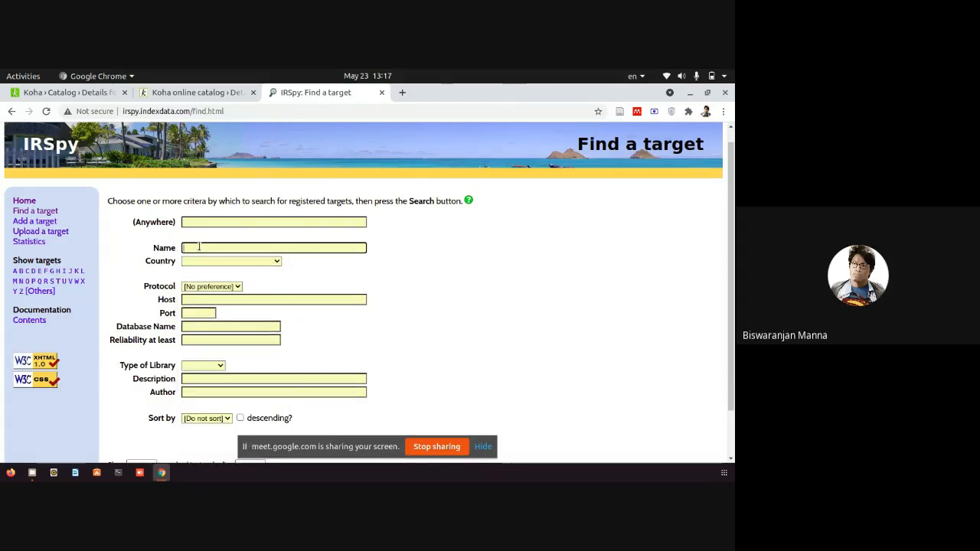
text(Texicon)
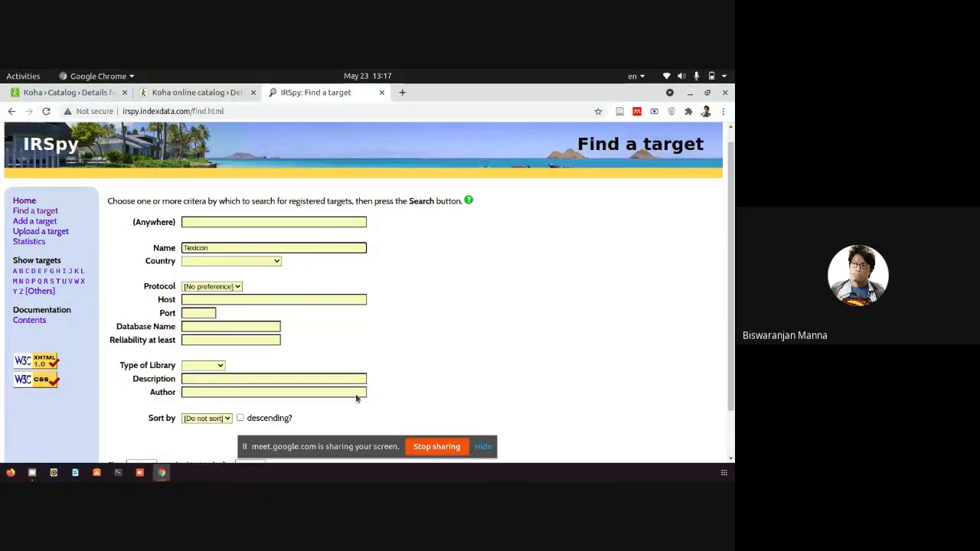
key(Return)
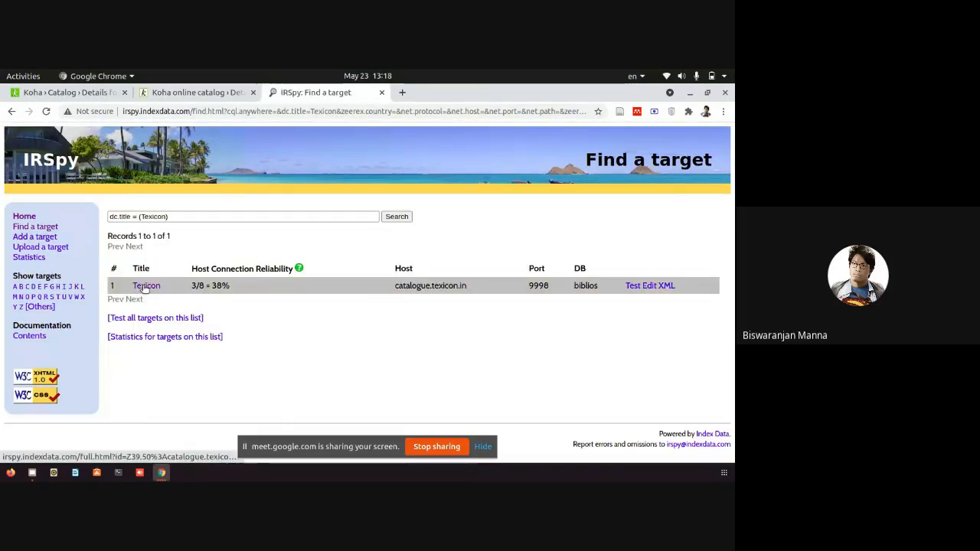
click(15, 112)
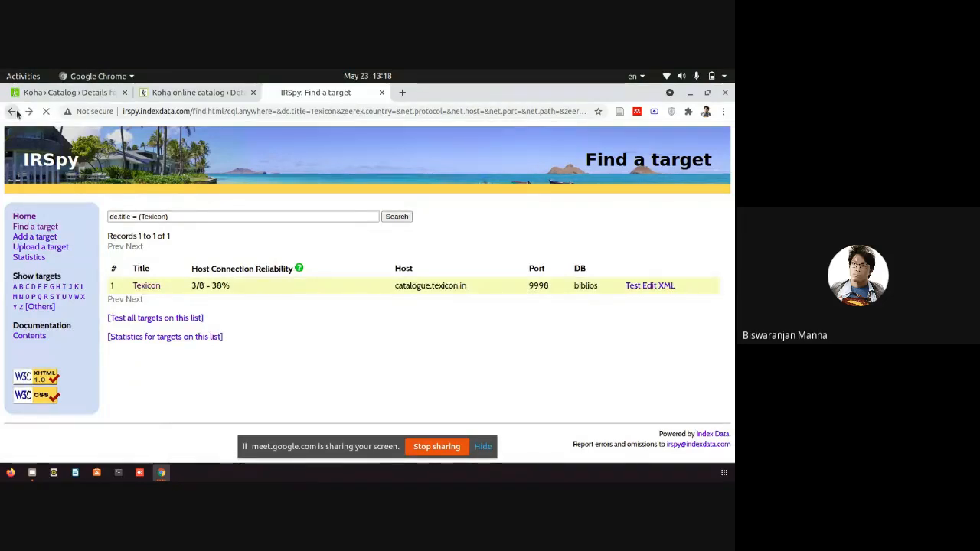
Clear the Name field and search IRSpy for targets with Country set to India.
drag(208, 253, 120, 247)
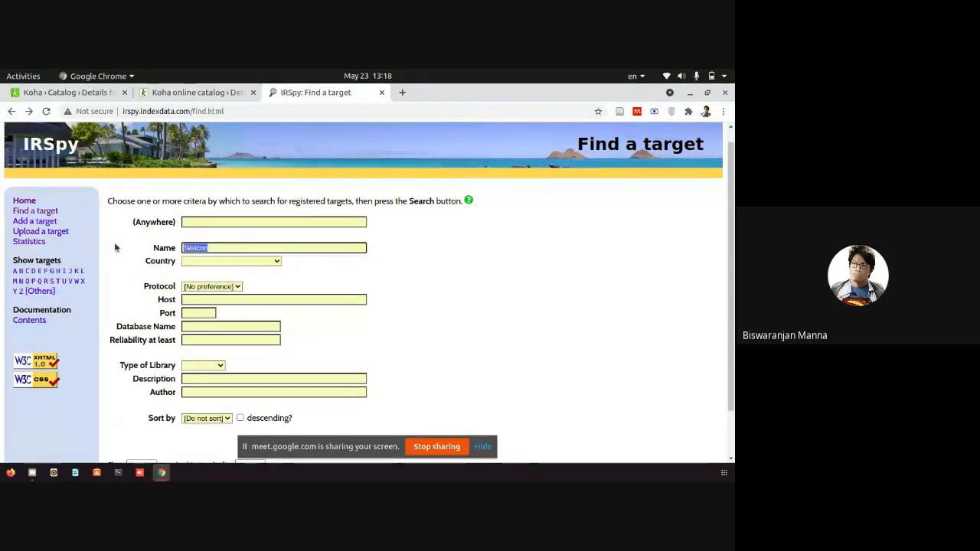
key(BackSpace)
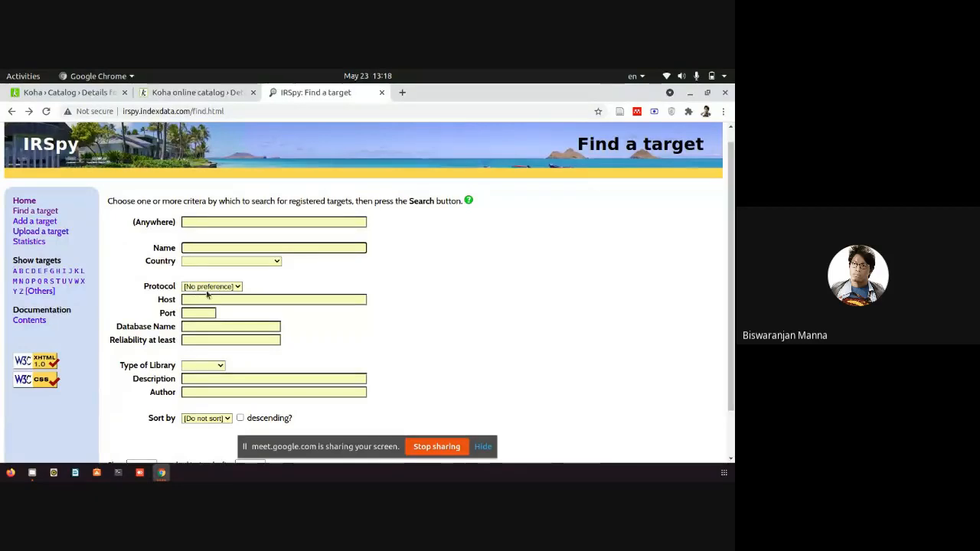
click(235, 262)
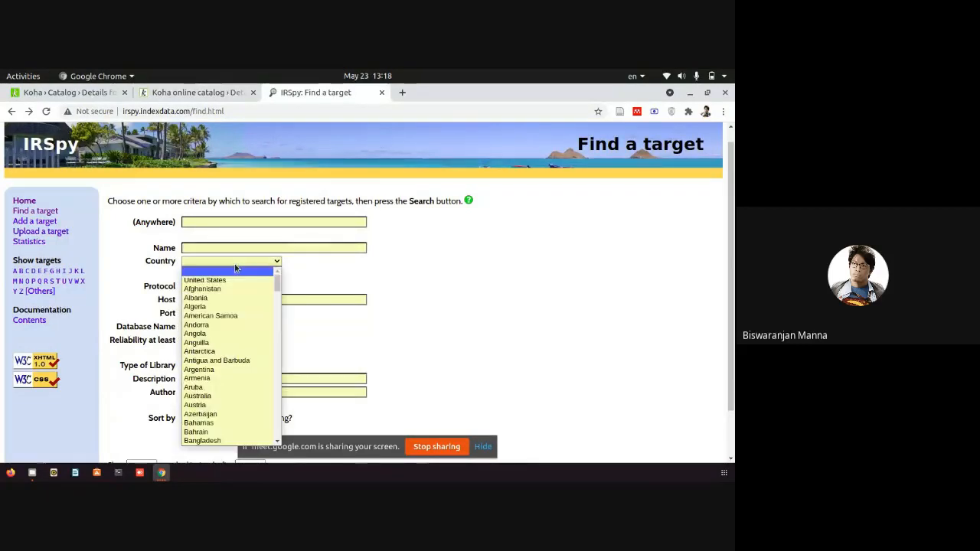
scroll(228, 406, down, 2)
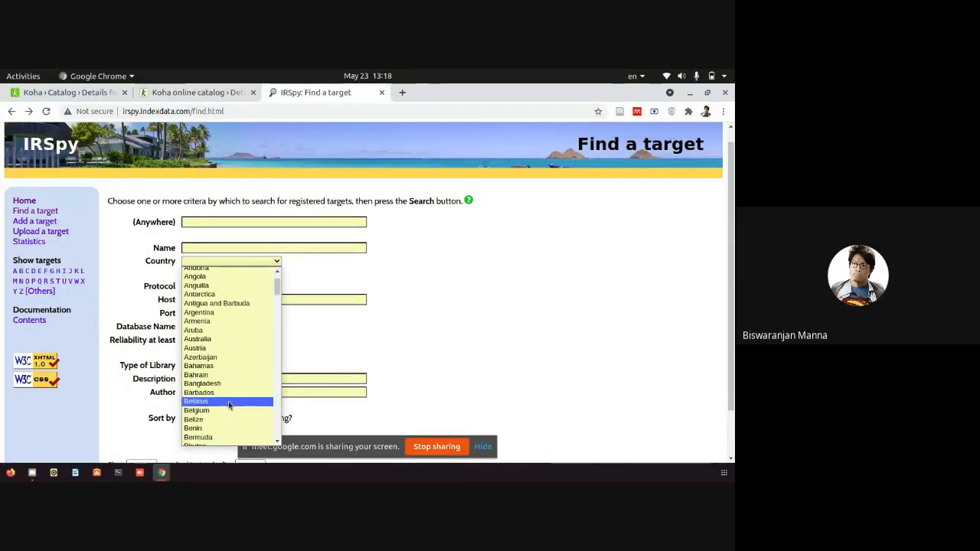
scroll(228, 405, down, 2)
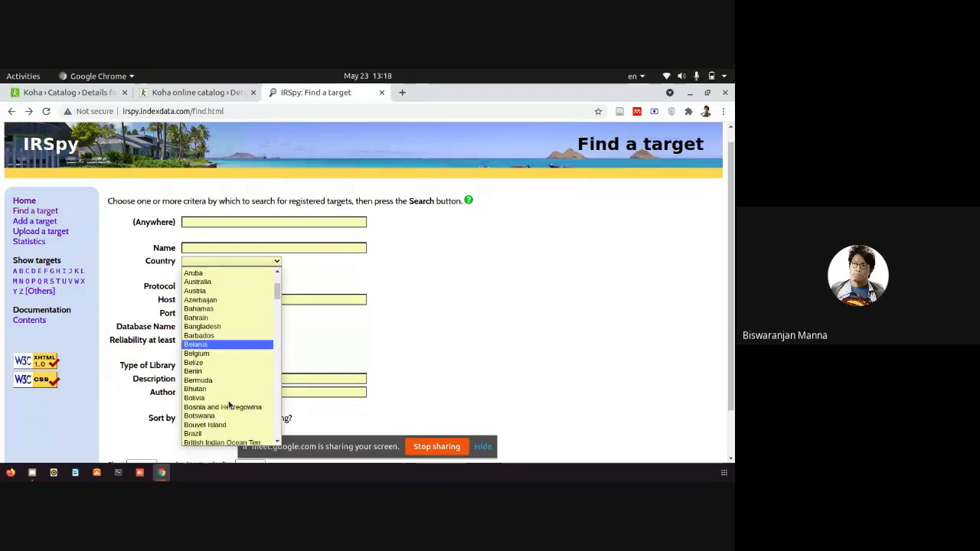
scroll(228, 405, down, 2)
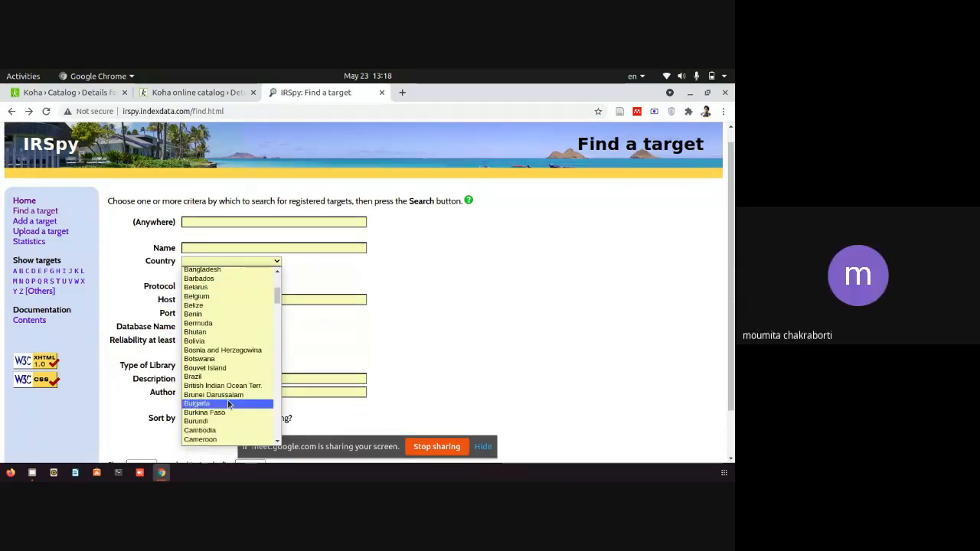
text(india)
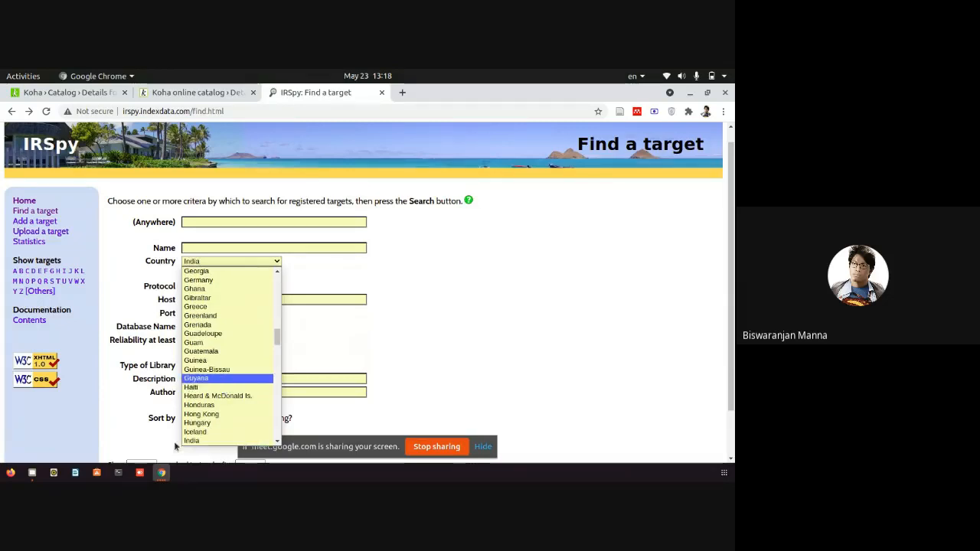
scroll(214, 402, down, 1)
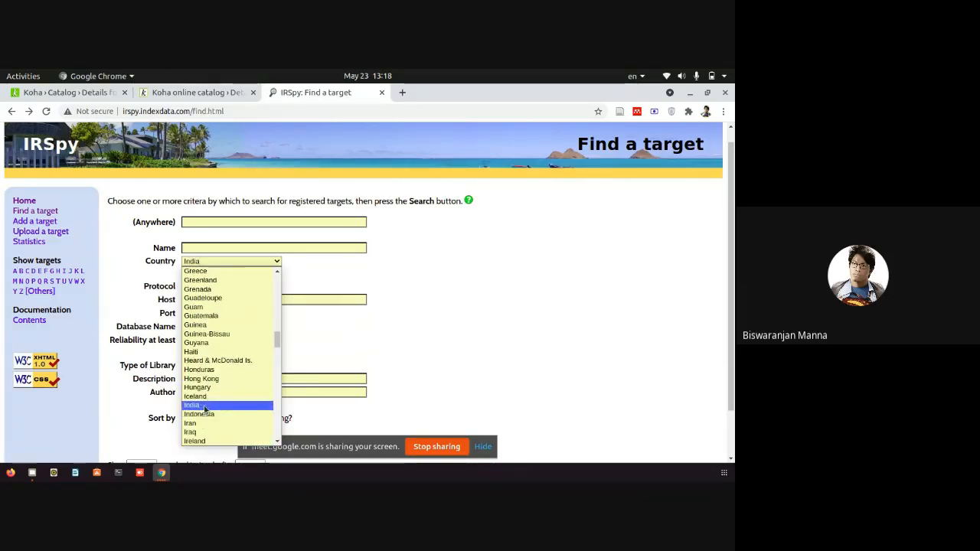
click(205, 406)
scroll(344, 414, down, 1)
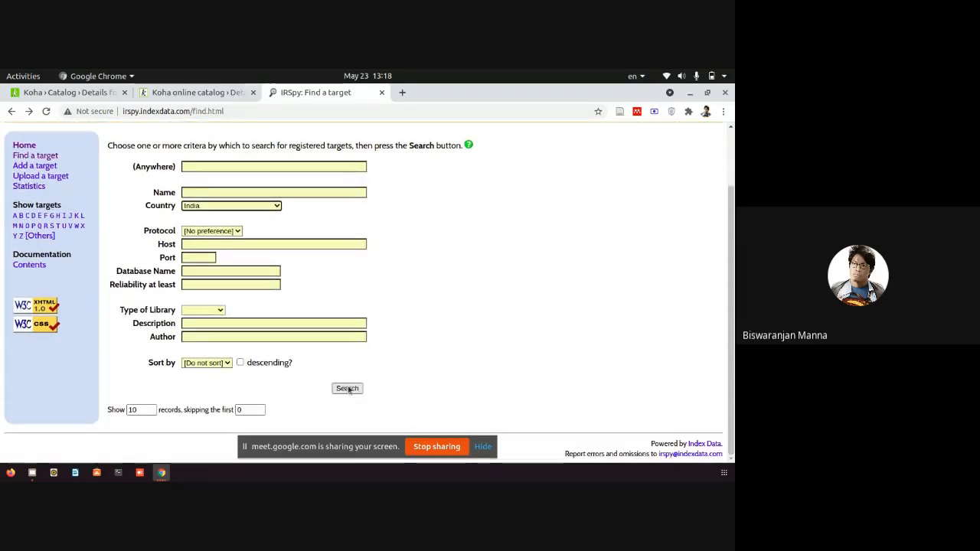
click(347, 389)
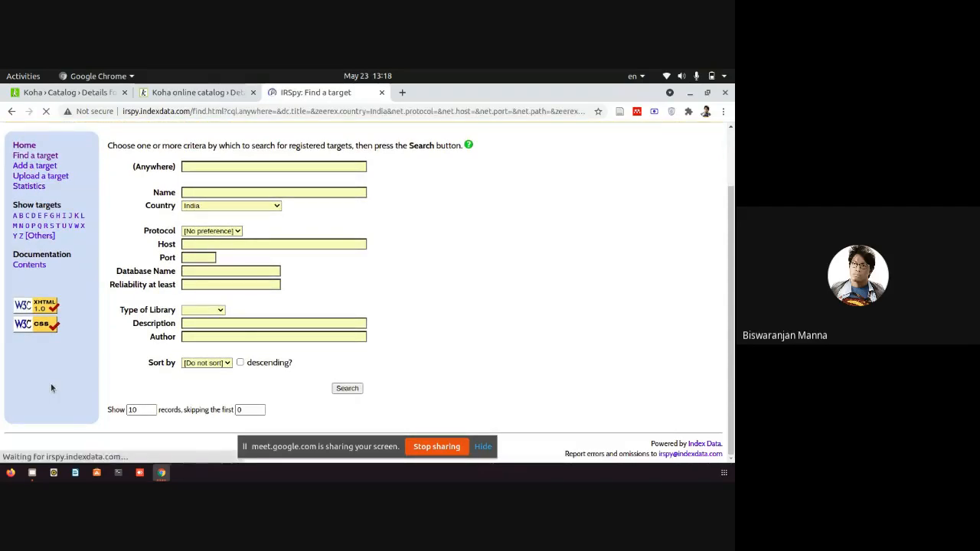
Open the State Central Library, Kolkata record, cut its URL, and close the tab.
scroll(94, 383, down, 2)
drag(108, 180, 148, 180)
click(199, 184)
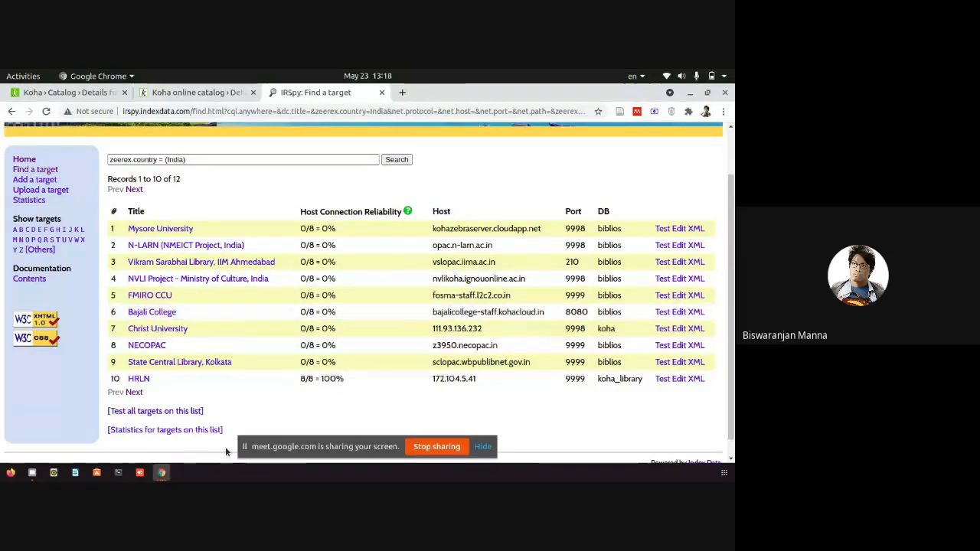
click(192, 365)
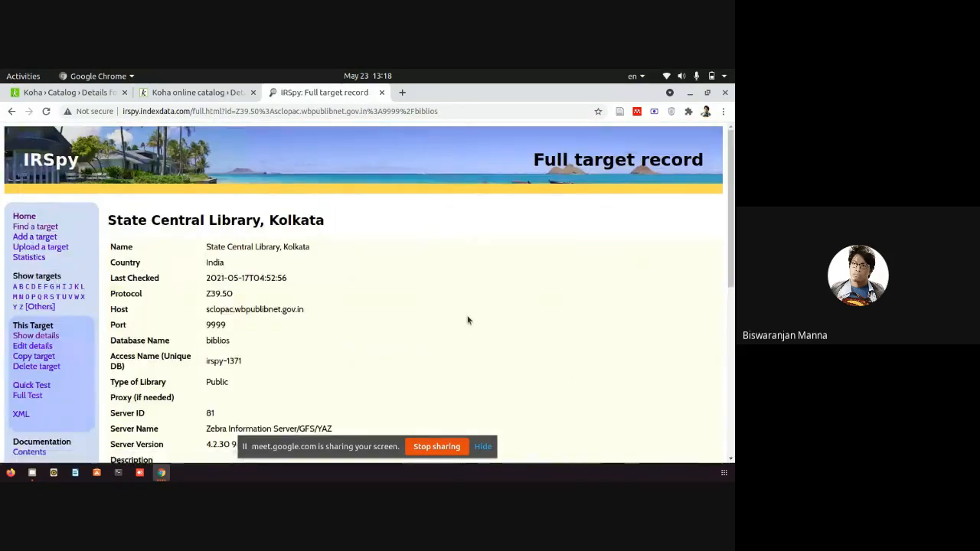
scroll(469, 320, down, 2)
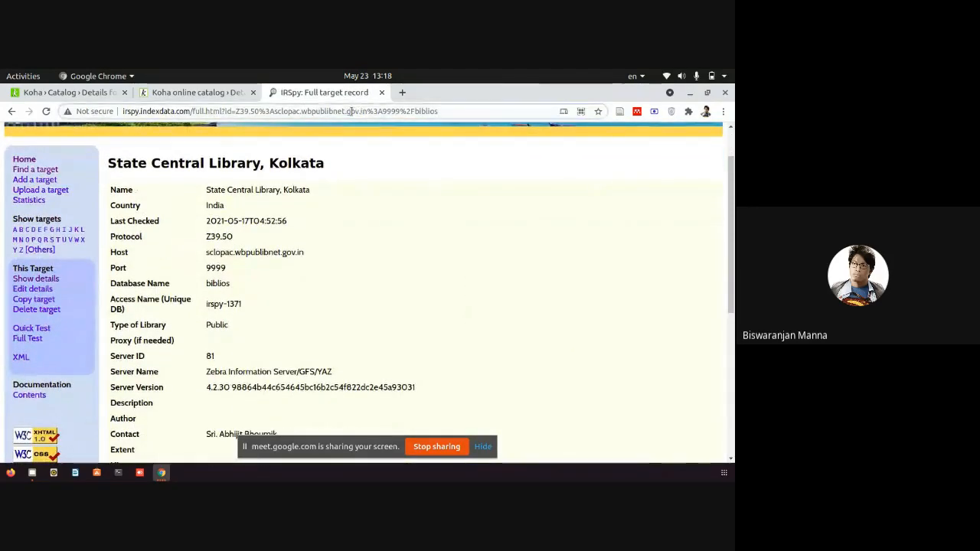
right_click(351, 111)
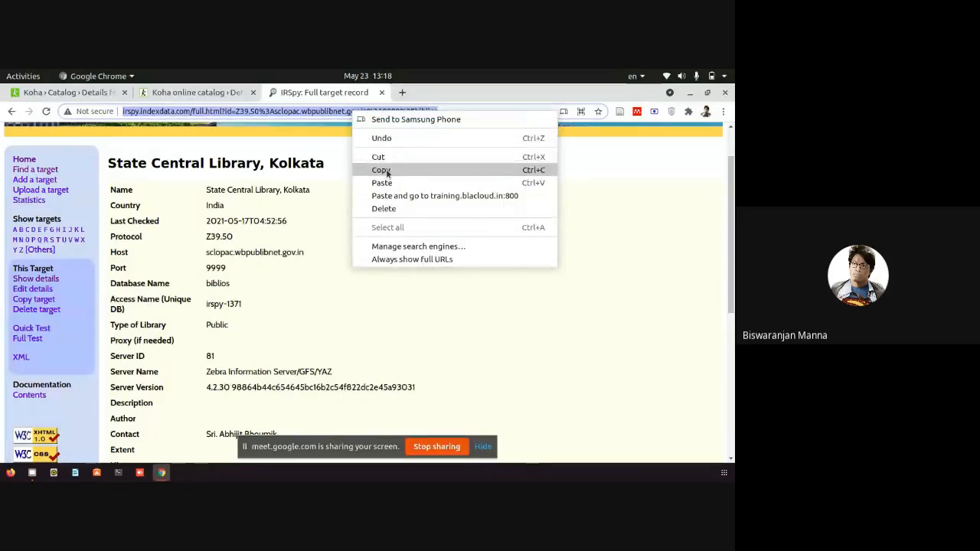
click(379, 157)
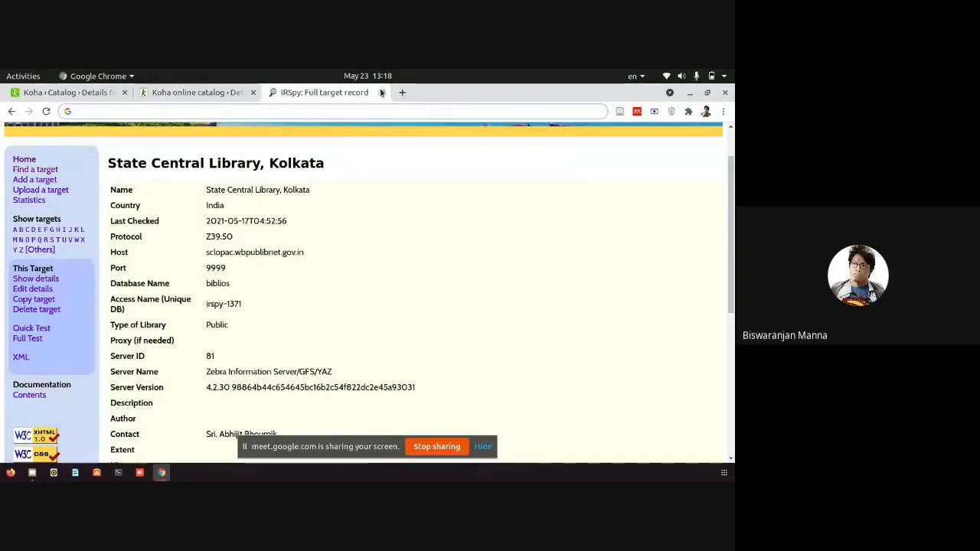
click(381, 93)
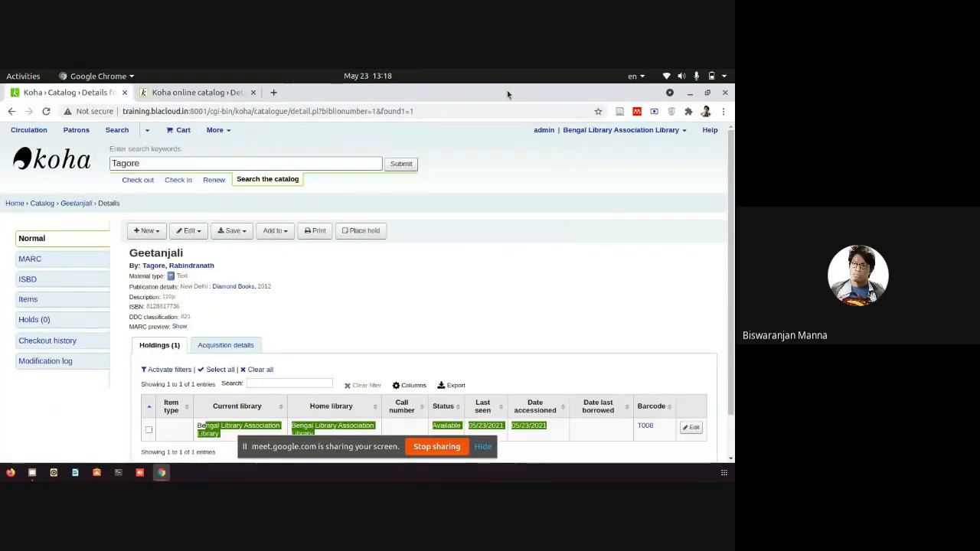
Place Koha left and IRSpy right, loading the State Central Library, Kolkata record in IRSpy.
drag(495, 98, 3, 278)
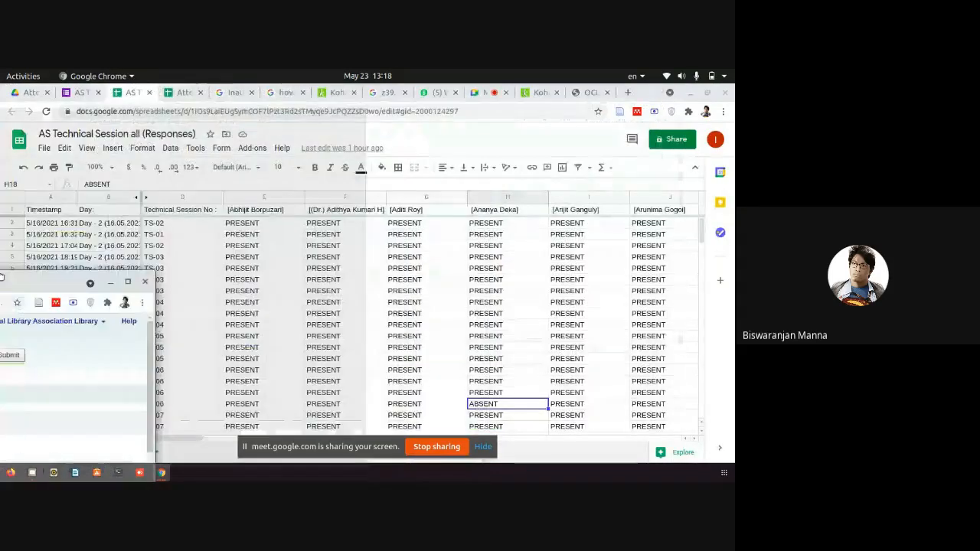
mouse_move(162, 473)
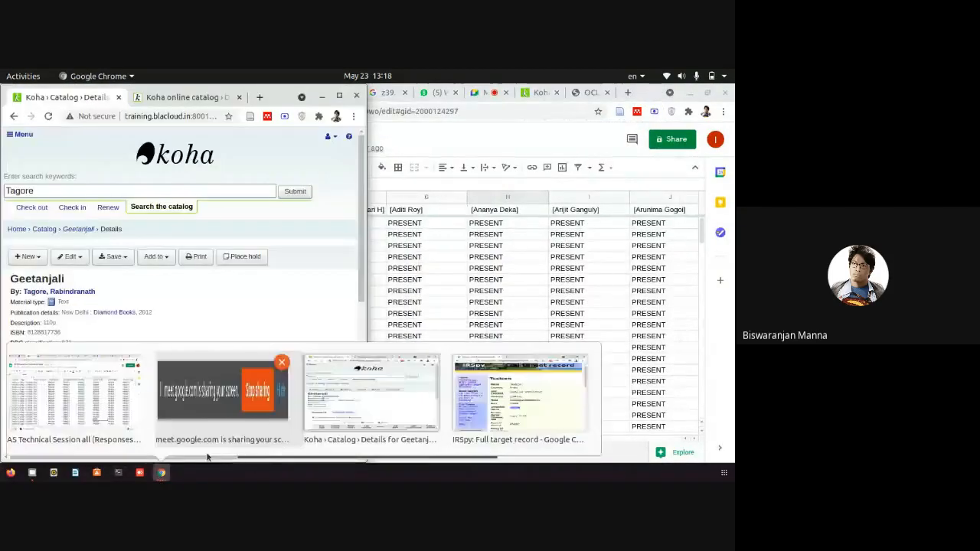
click(515, 409)
click(524, 115)
right_click(524, 115)
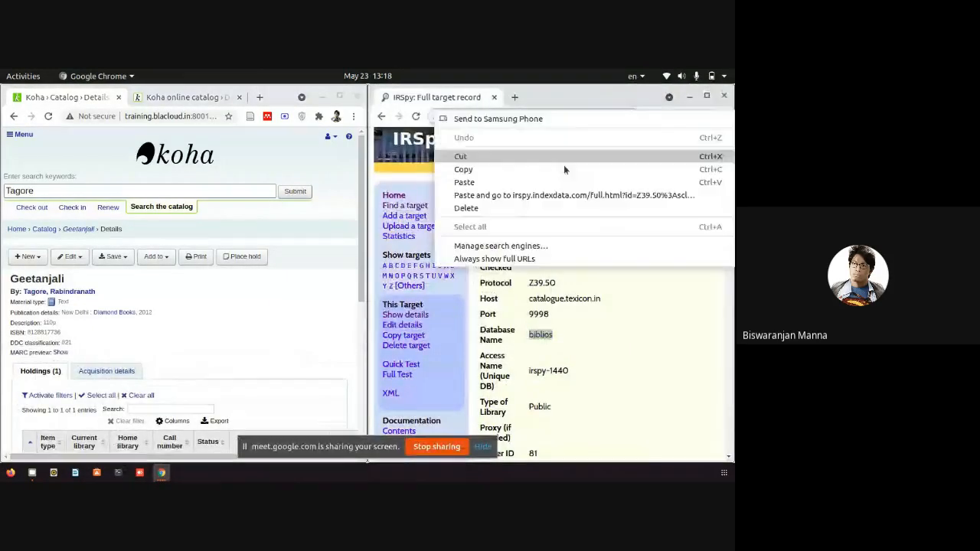
click(484, 183)
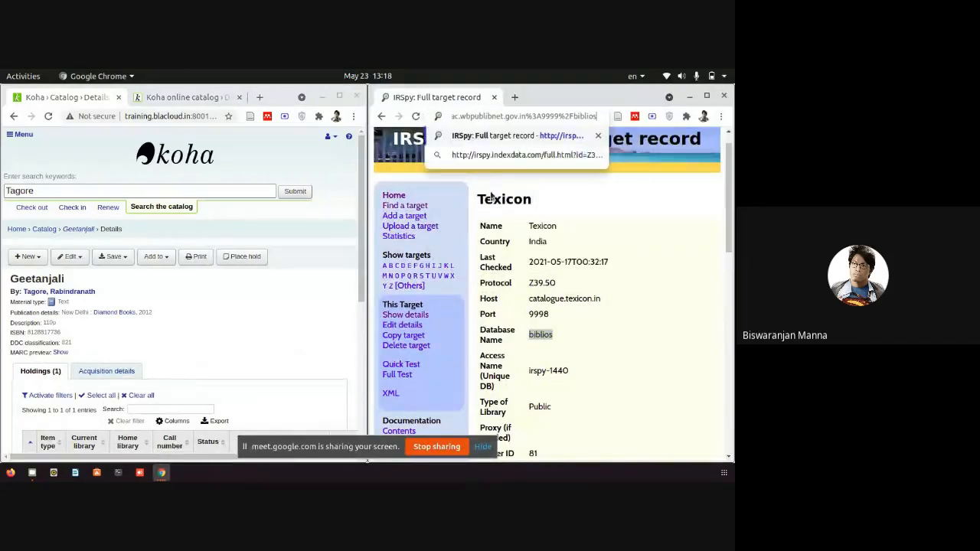
key(Return)
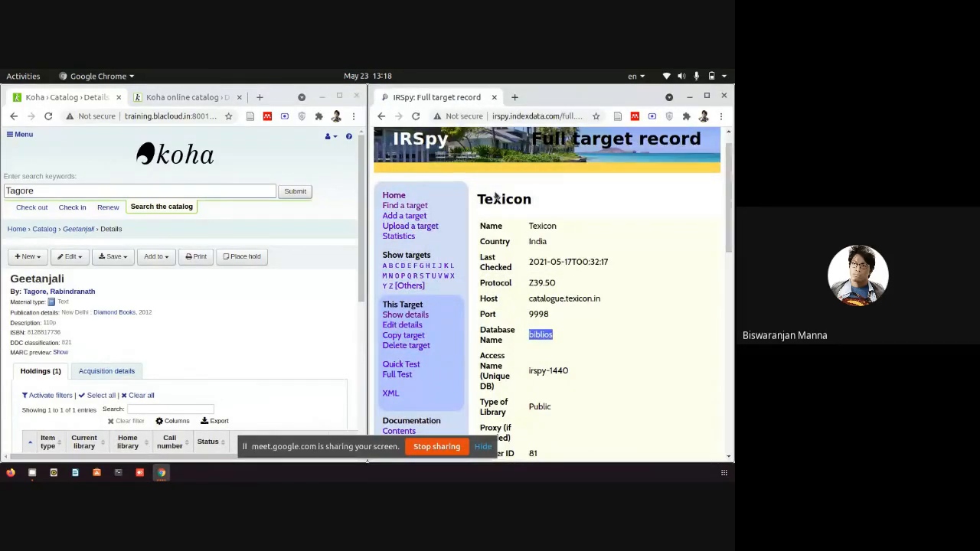
scroll(573, 244, down, 3)
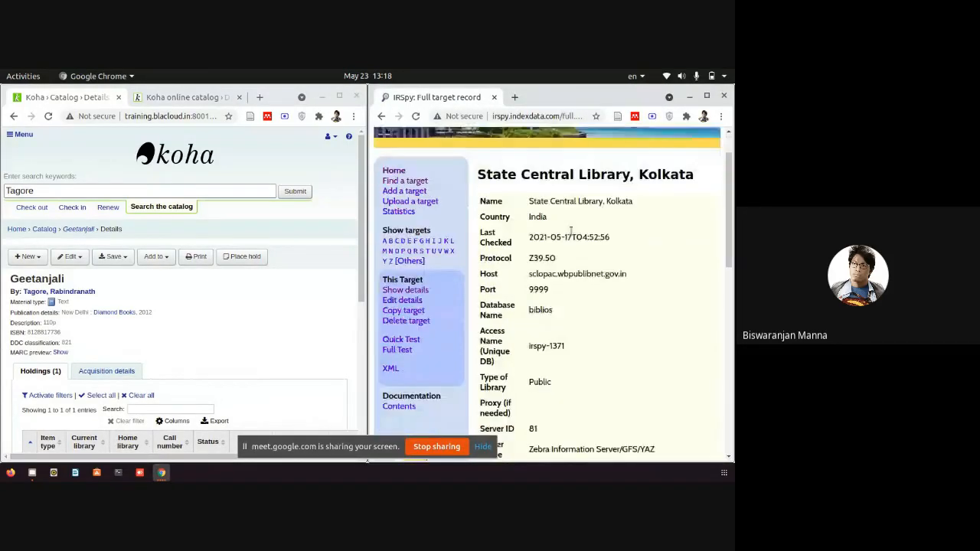
click(482, 446)
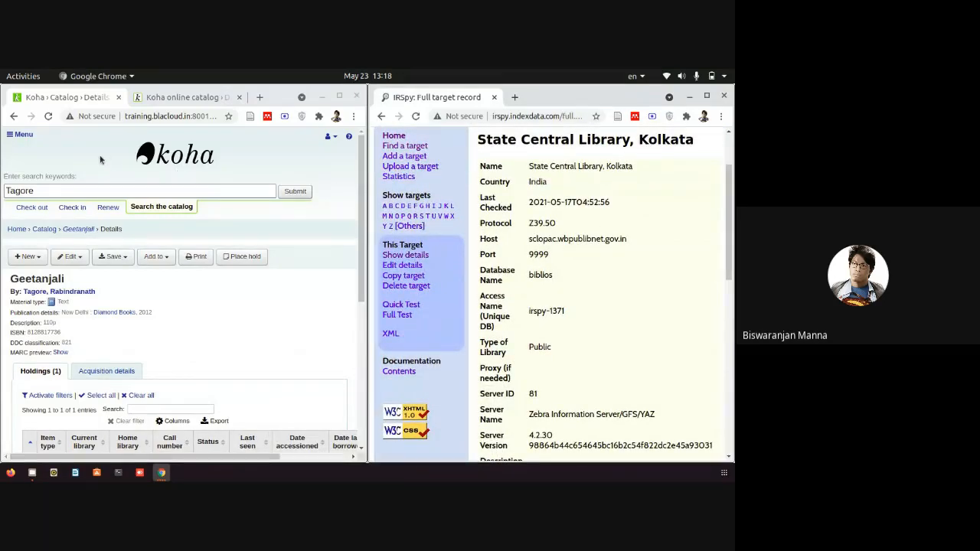
Go to Koha Administration › Z39.50/SRU servers to view the five listed servers.
click(20, 134)
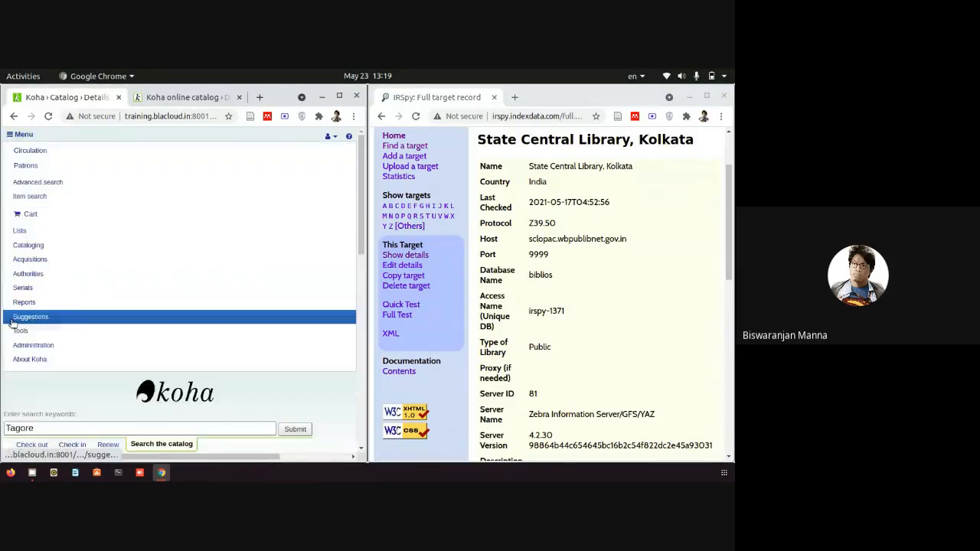
click(36, 345)
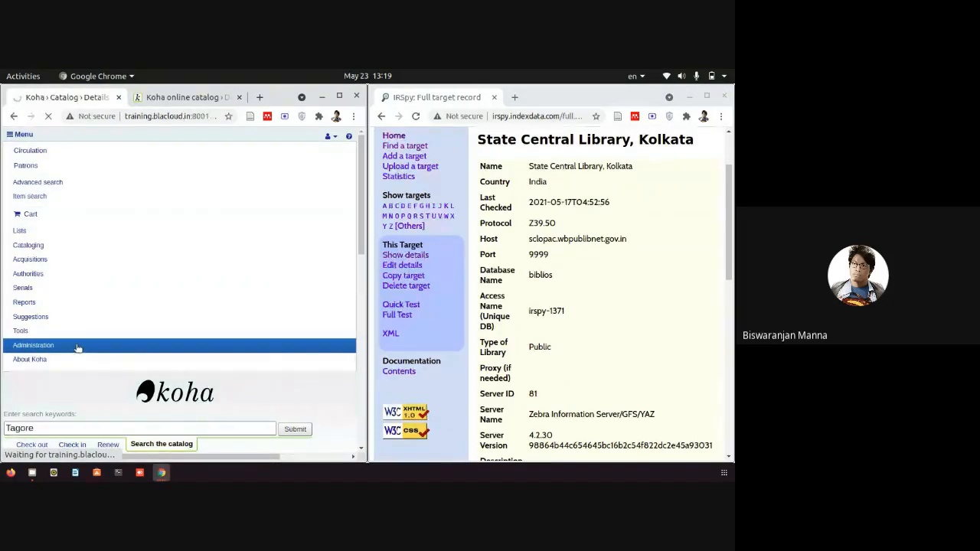
scroll(286, 354, down, 1)
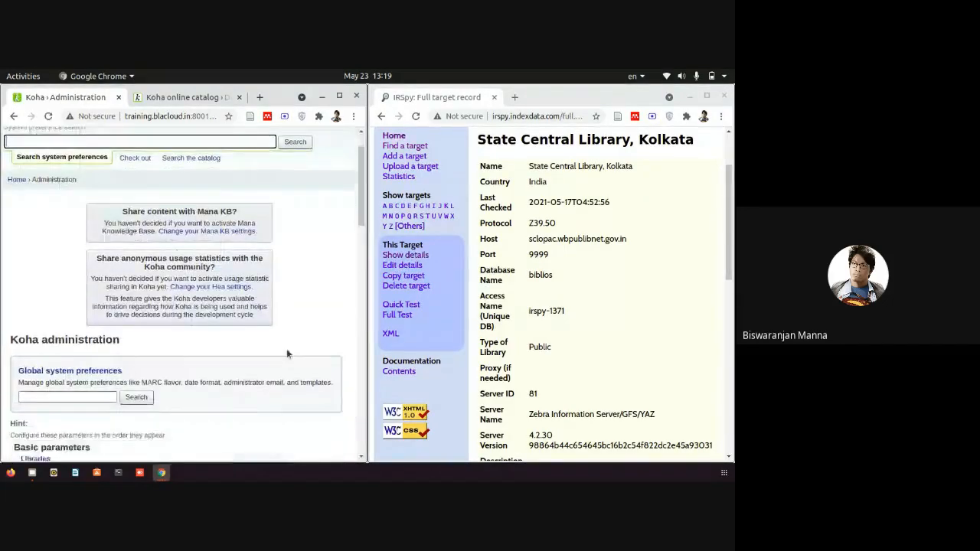
scroll(287, 353, down, 15)
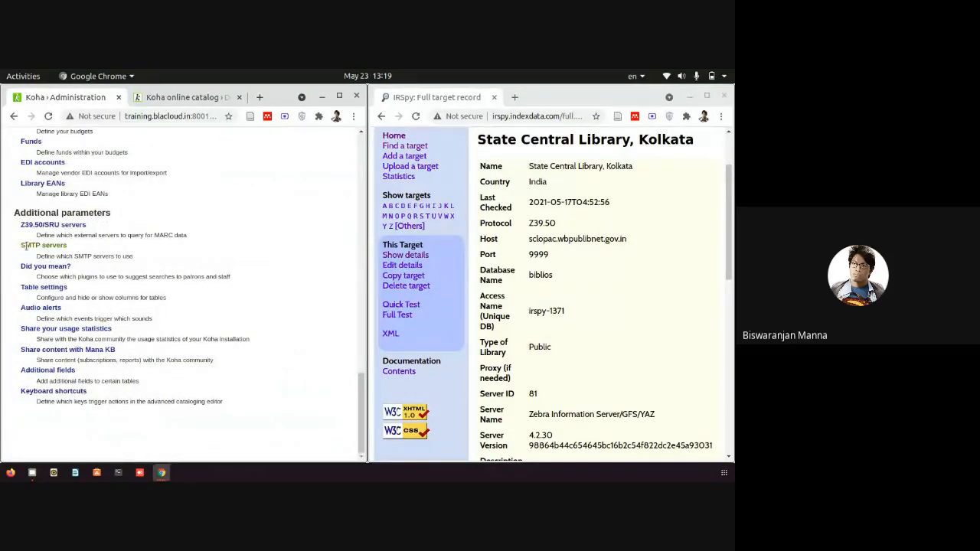
drag(17, 247, 68, 247)
drag(121, 228, 19, 227)
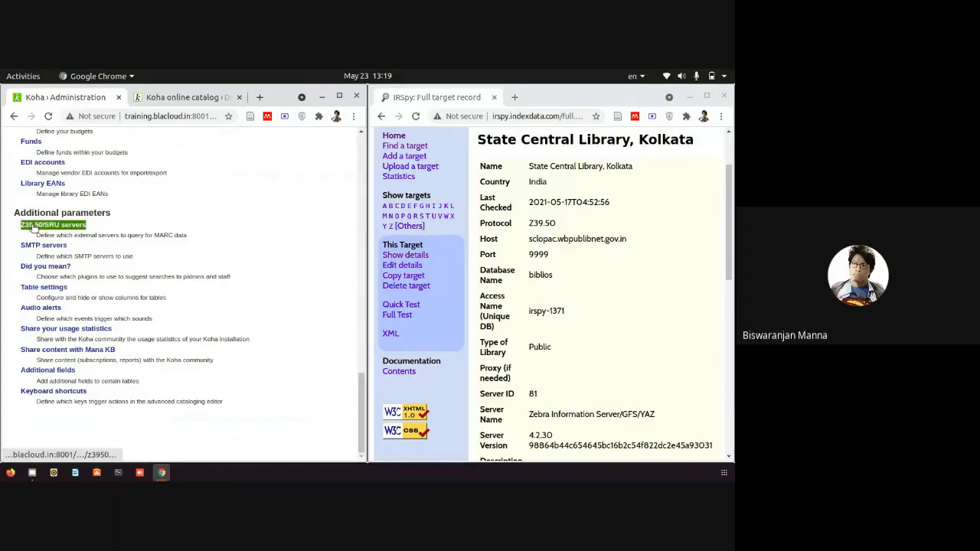
click(35, 225)
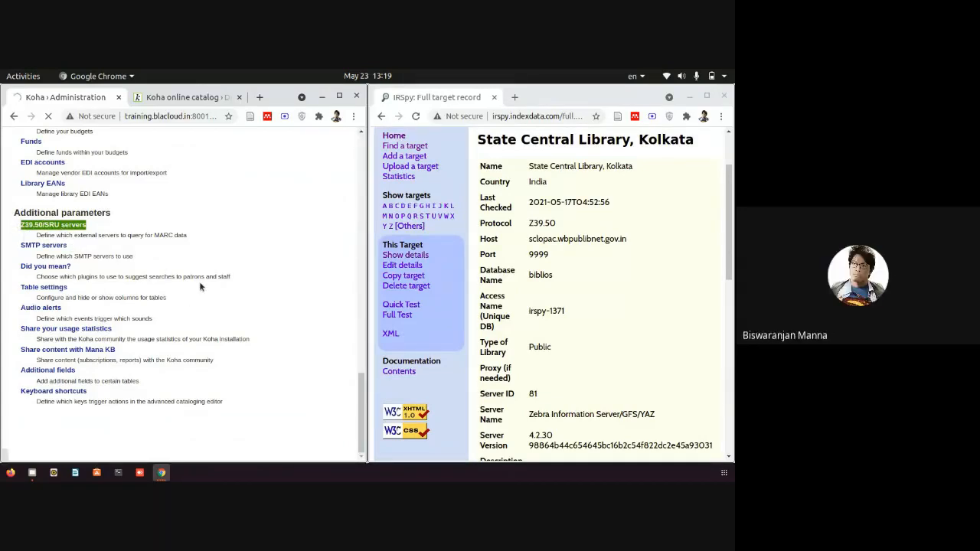
scroll(255, 279, down, 2)
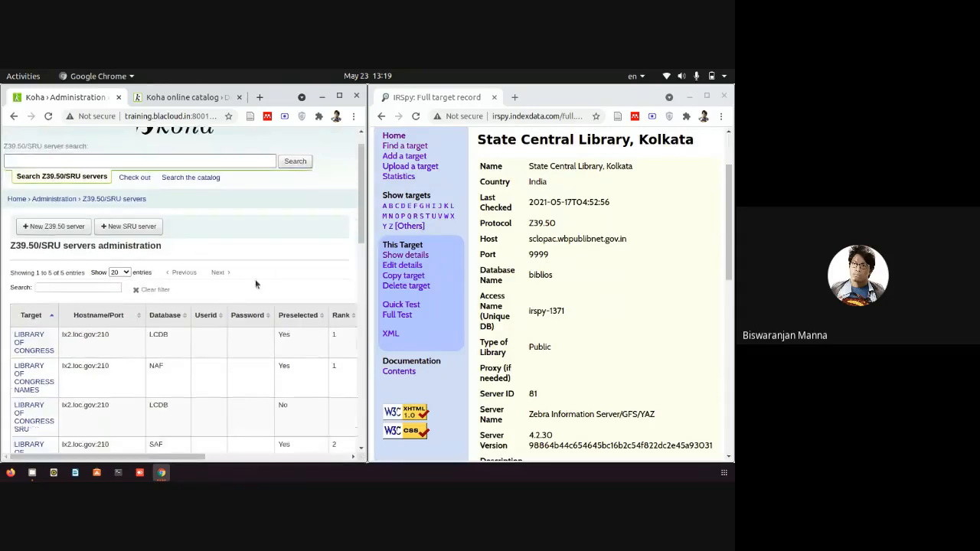
scroll(256, 284, down, 3)
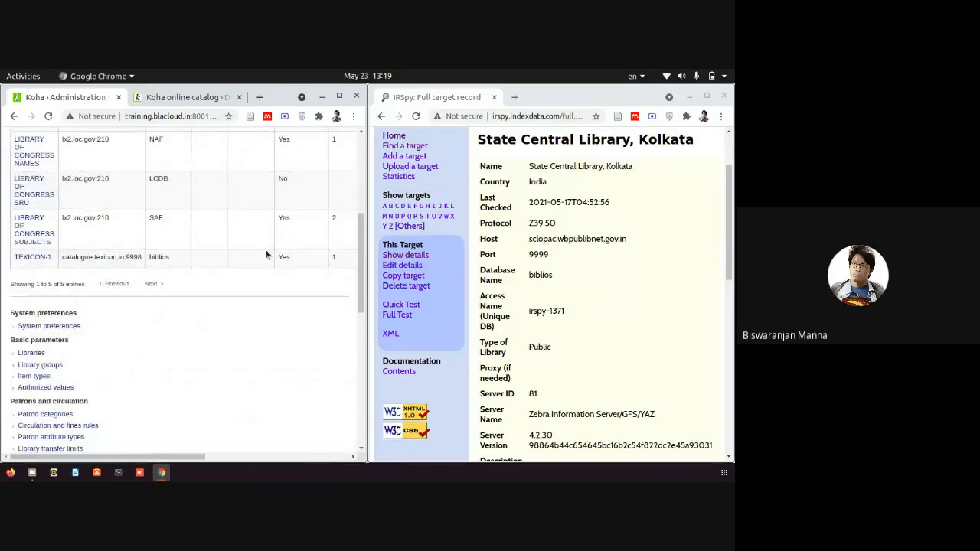
scroll(95, 329, up, 5)
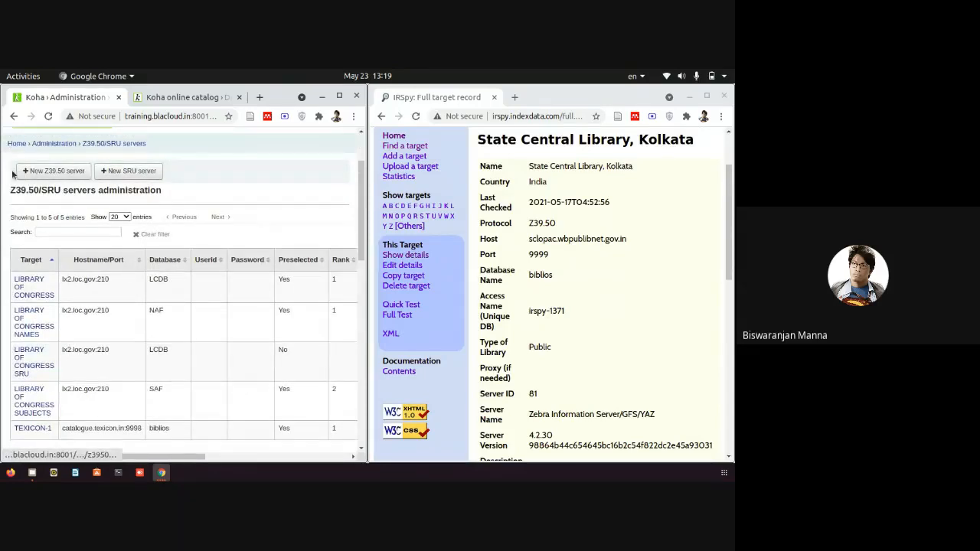
Start a new Z39.50 server named after IRSpy's State Central Library, Kolkata.
click(59, 172)
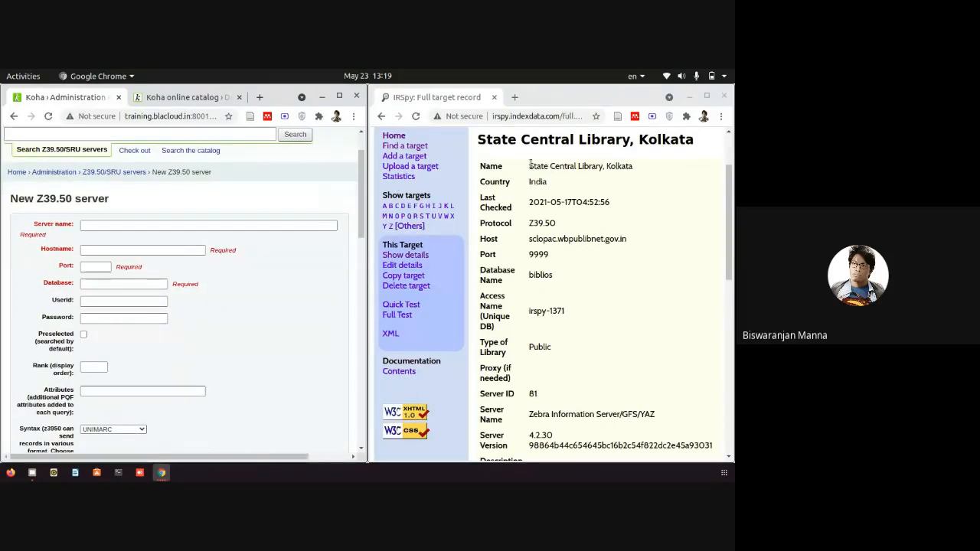
drag(529, 166, 634, 167)
right_click(630, 171)
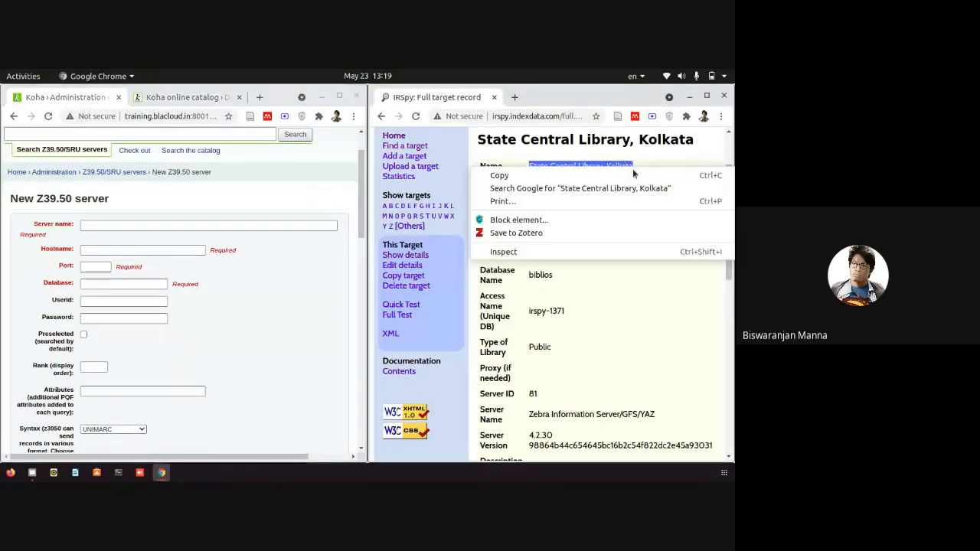
click(627, 176)
right_click(183, 225)
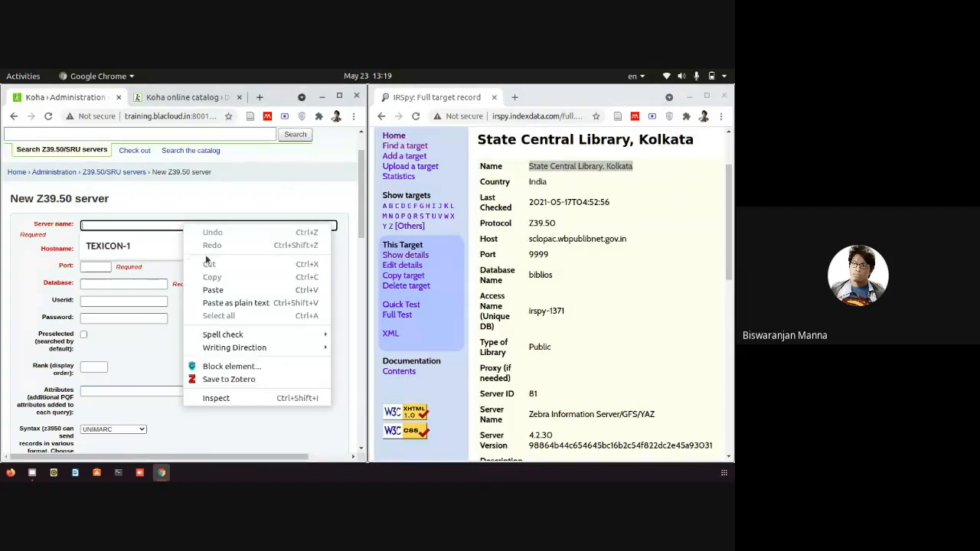
click(213, 290)
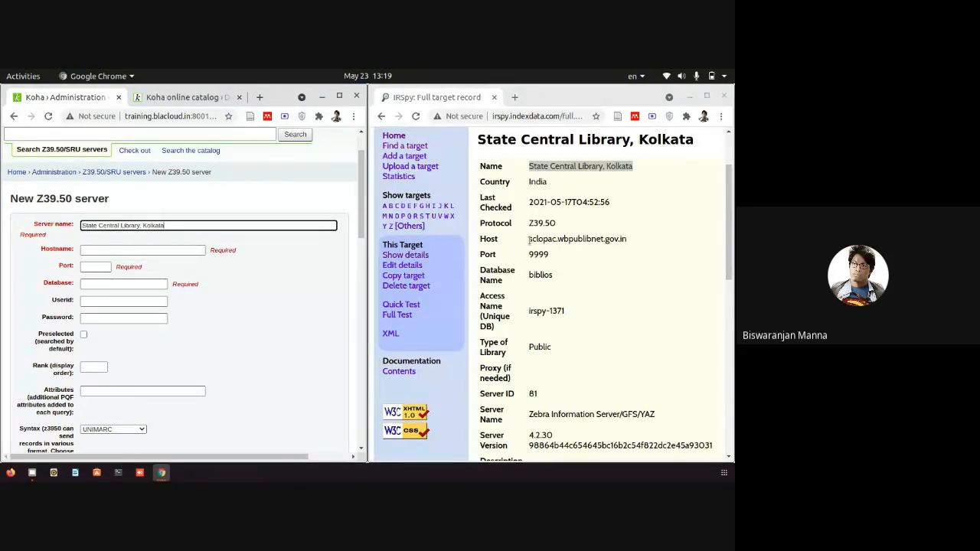
Set the hostname to sclopac.wbpublibnet.gov.in, copied from the IRSpy record.
drag(530, 240, 620, 239)
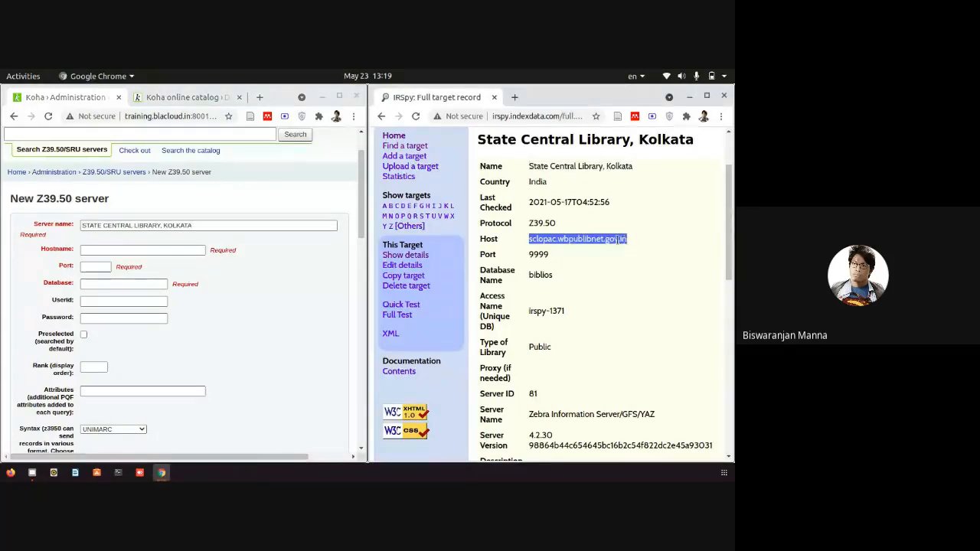
right_click(625, 241)
click(617, 250)
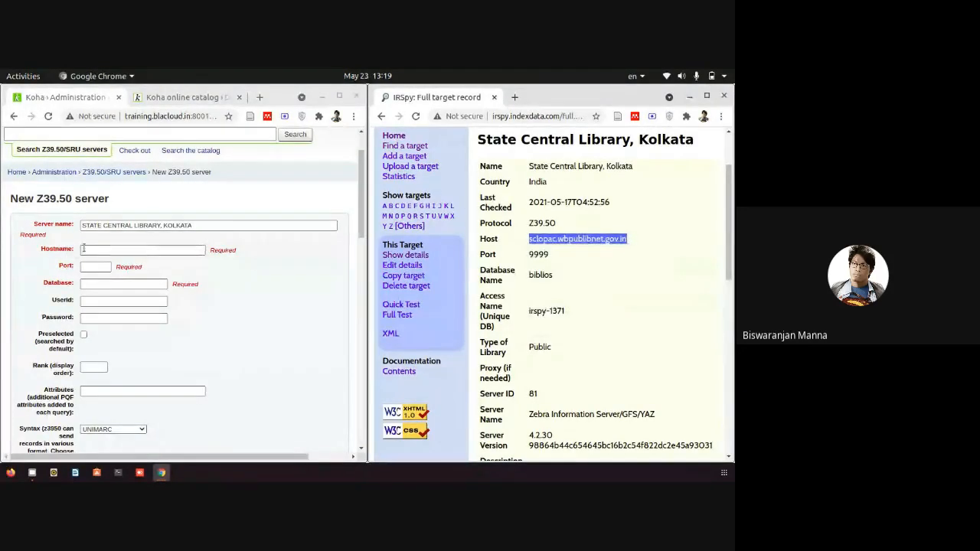
click(84, 250)
click(106, 250)
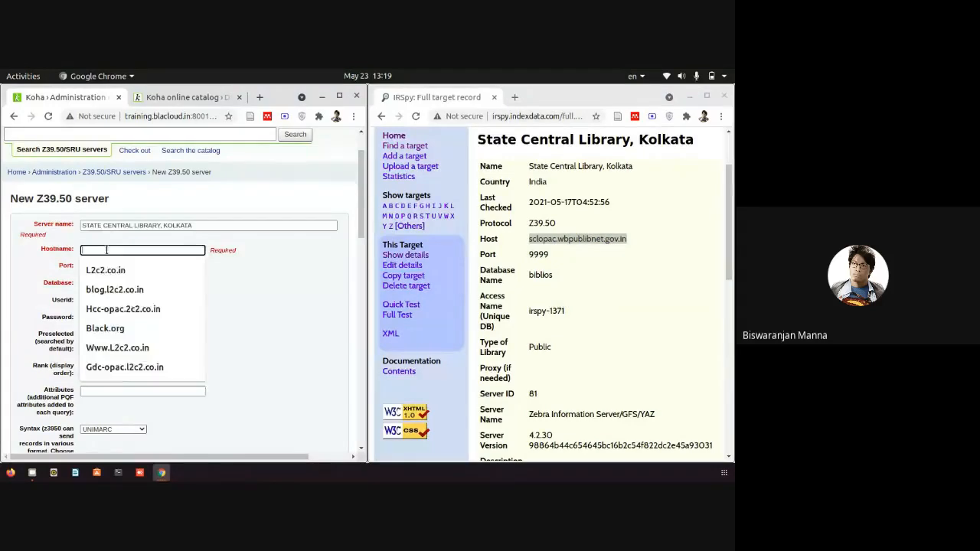
right_click(105, 250)
click(140, 320)
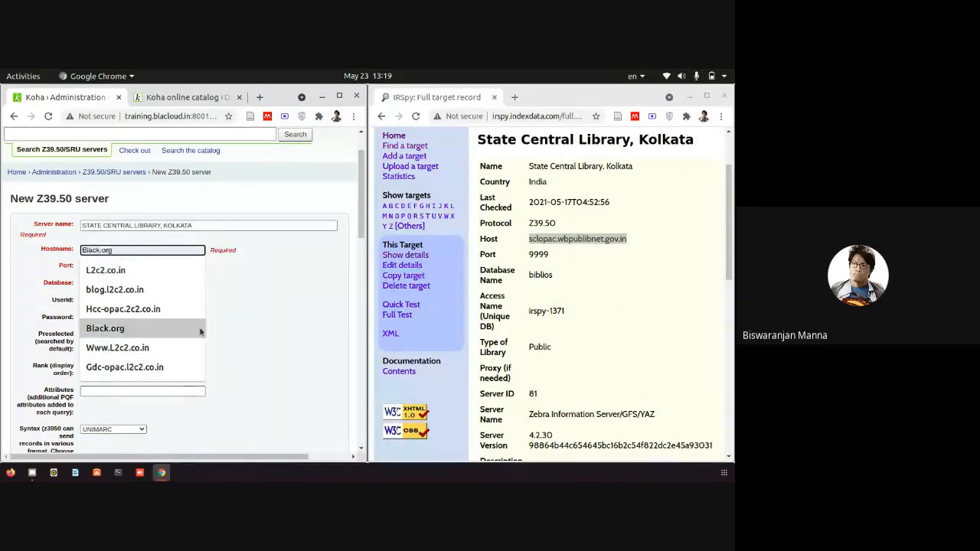
click(141, 239)
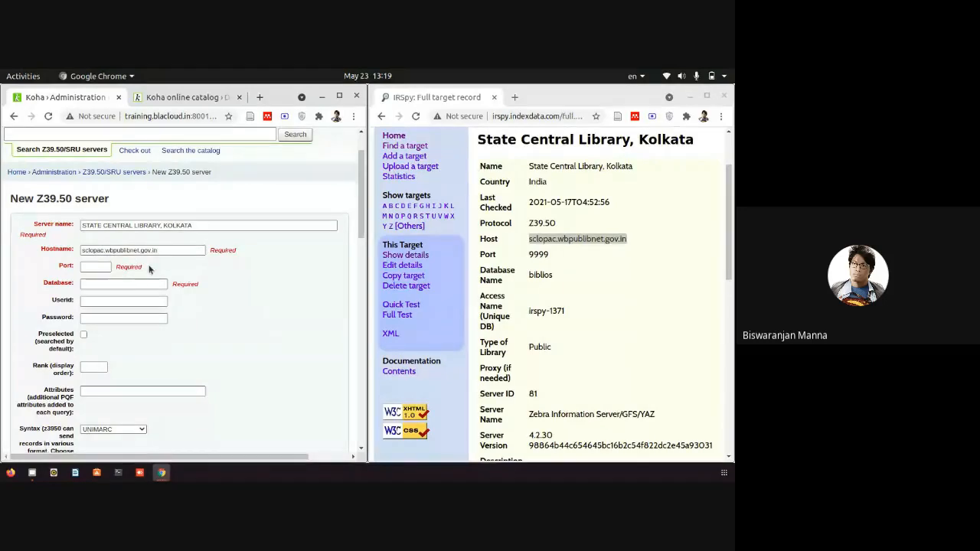
Enter port 9999 and database biblios, leave Preselected unchecked, then begin the Rank value.
click(105, 266)
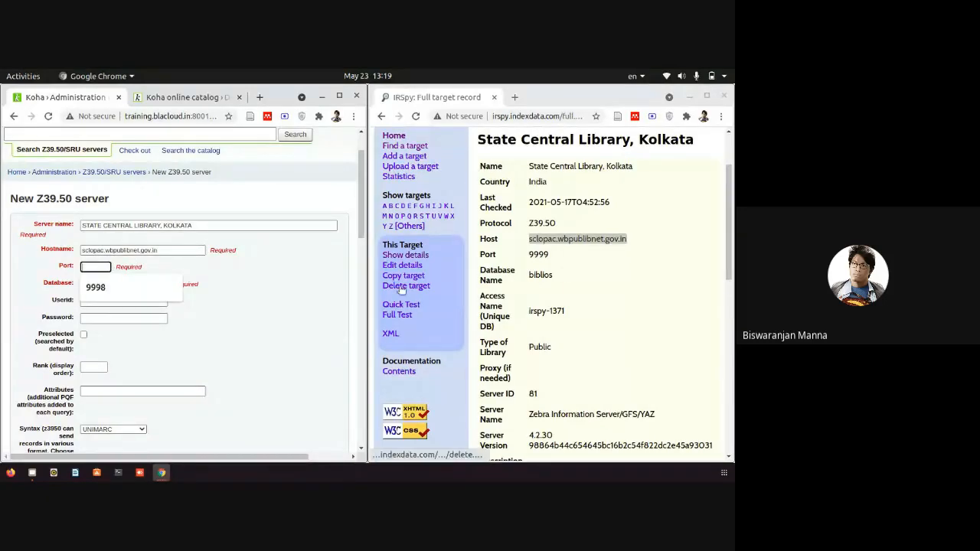
text(9999)
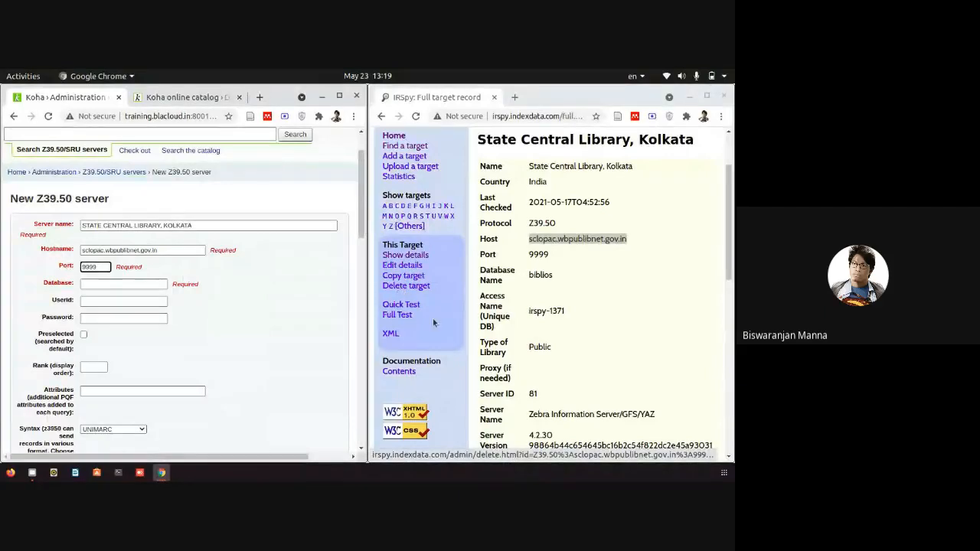
click(109, 283)
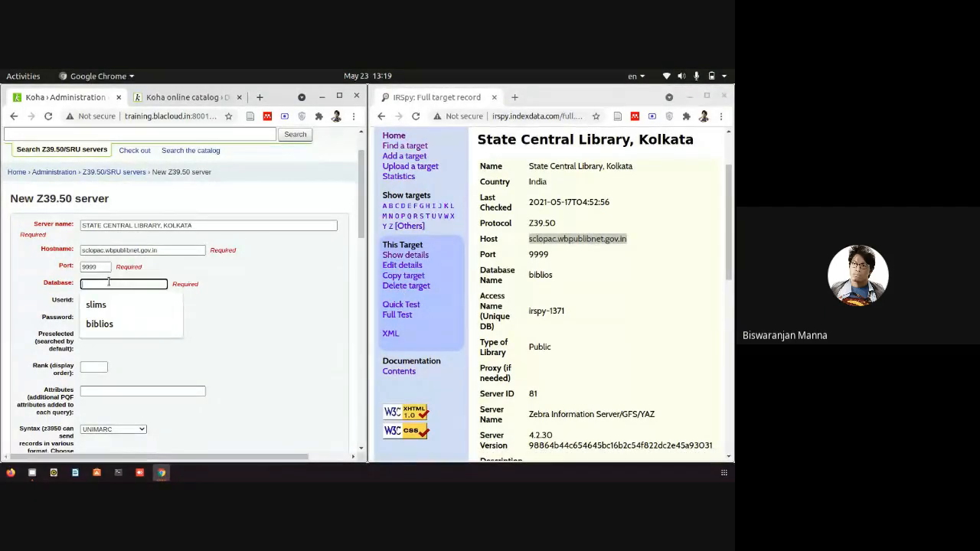
text(bib)
text(lios)
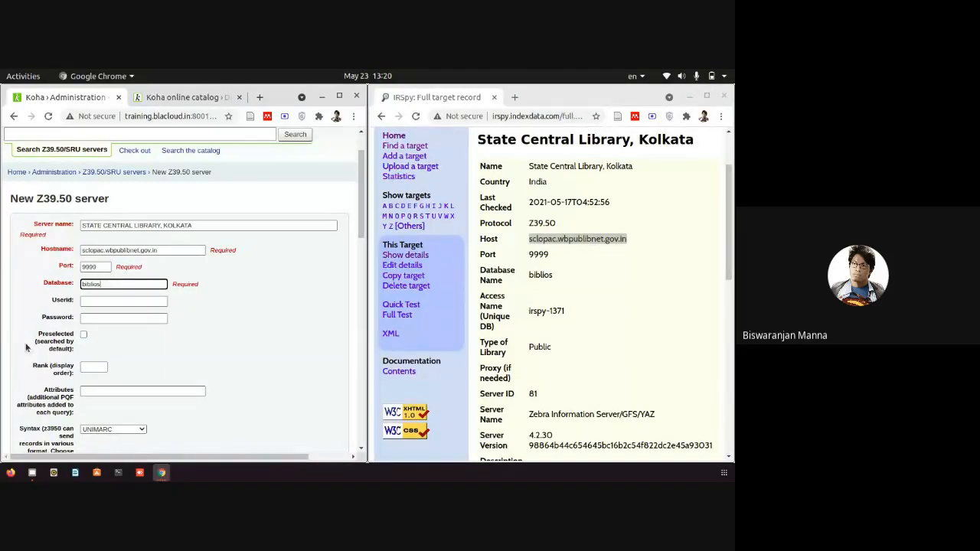
click(84, 335)
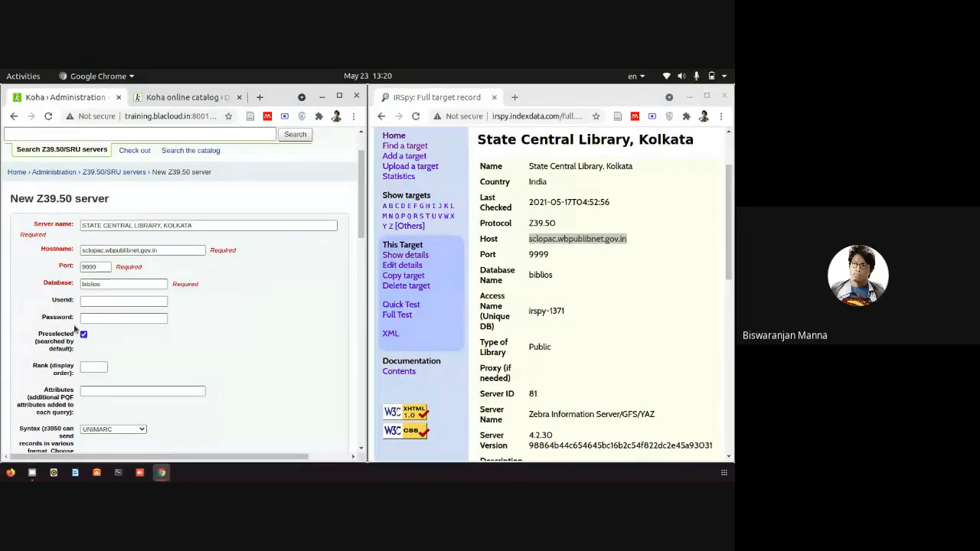
click(84, 335)
click(91, 368)
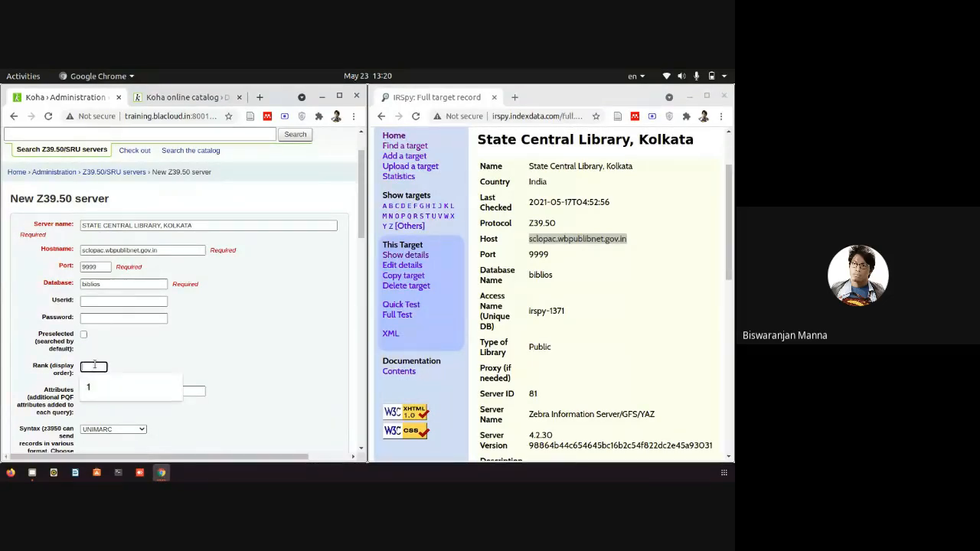
Review the IRSpy target record's details, contact entry and supported record syntaxes (usmarc, xml).
text(2)
scroll(167, 365, down, 3)
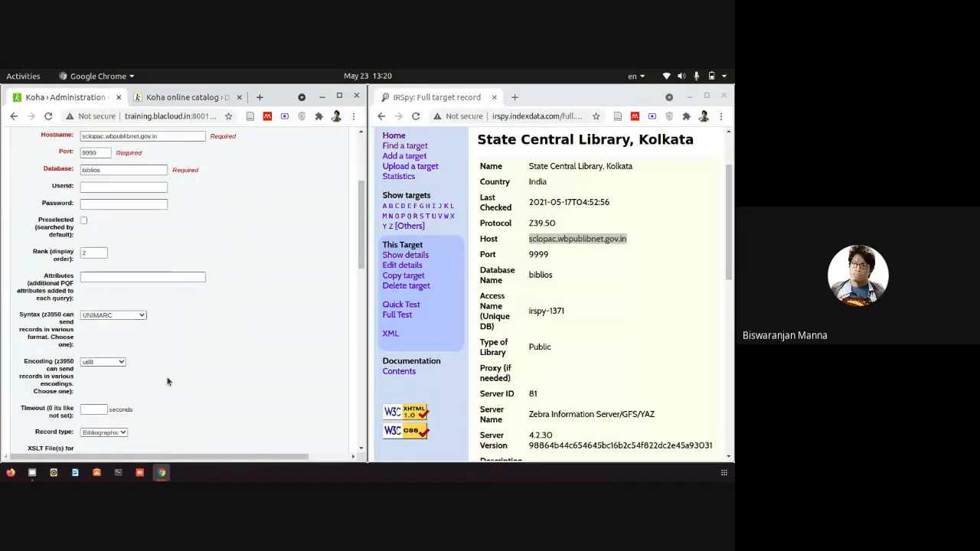
click(591, 381)
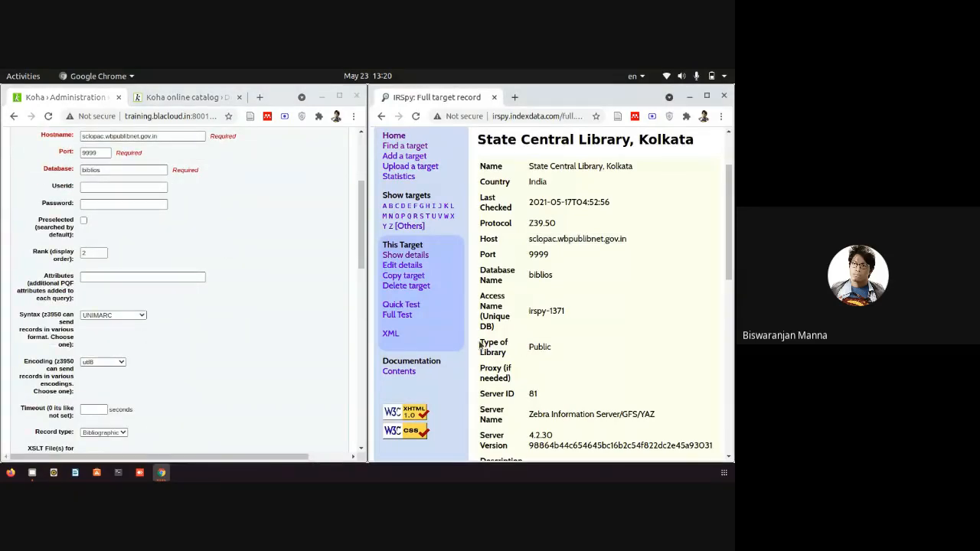
mouse_move(478, 346)
mouse_down()
mouse_move(549, 349)
mouse_move(488, 345)
mouse_up()
scroll(586, 371, down, 5)
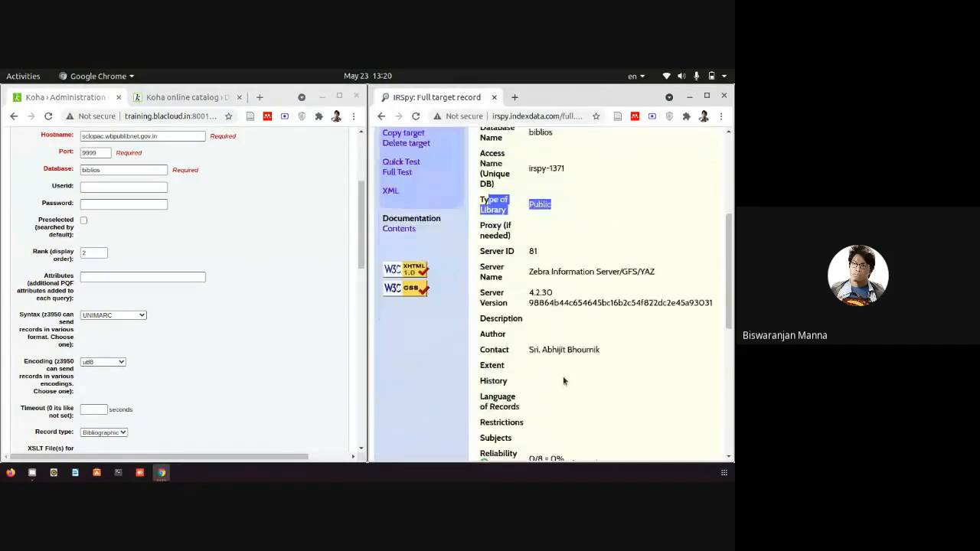
scroll(558, 365, down, 2)
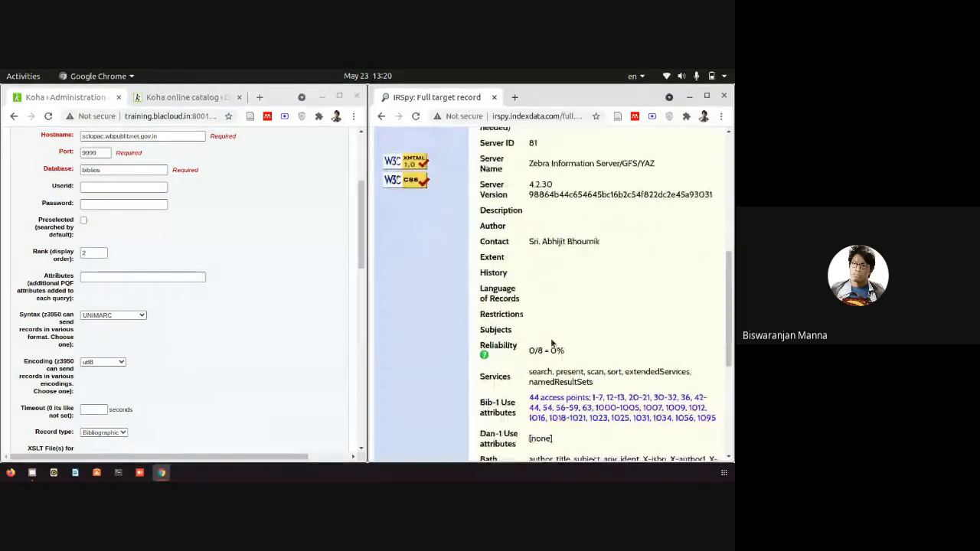
drag(530, 235, 611, 238)
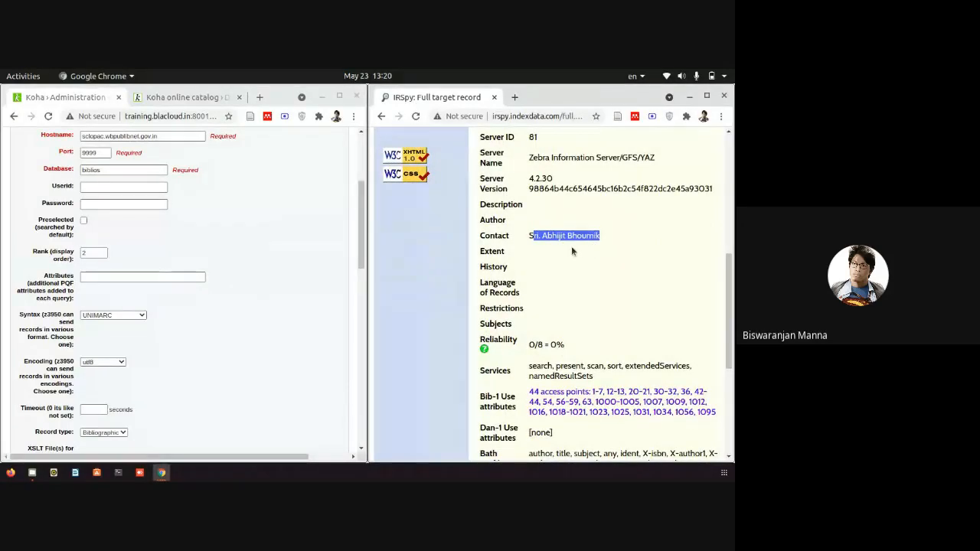
click(583, 257)
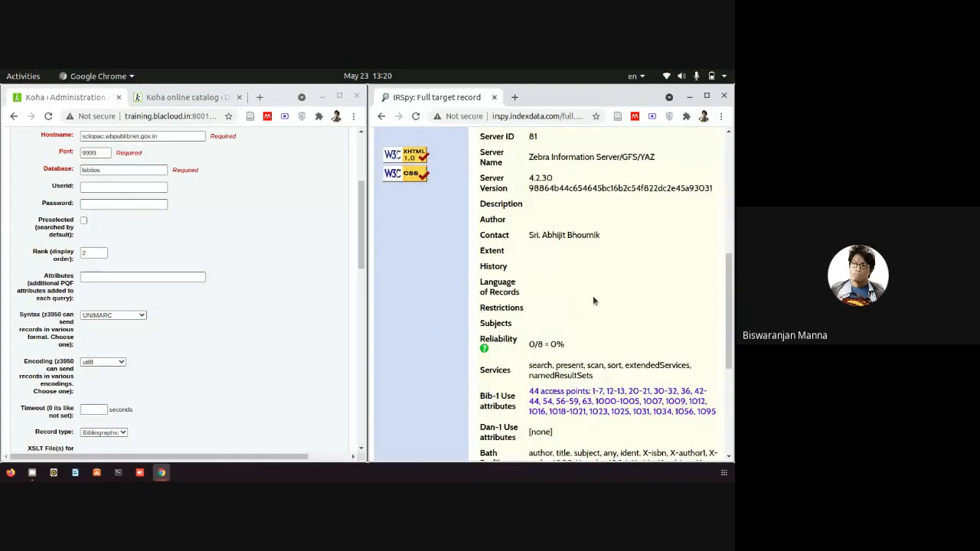
scroll(592, 300, down, 5)
scroll(587, 310, down, 1)
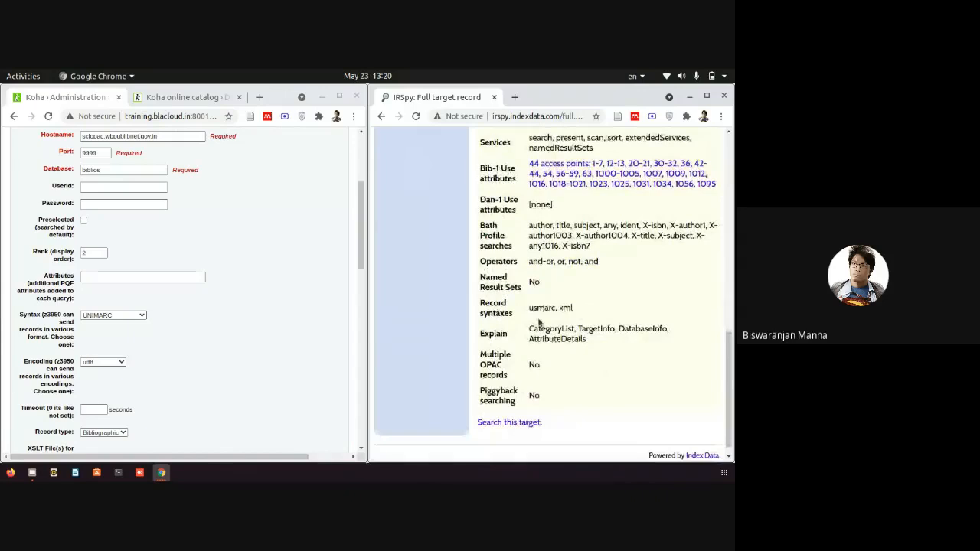
drag(529, 308, 585, 308)
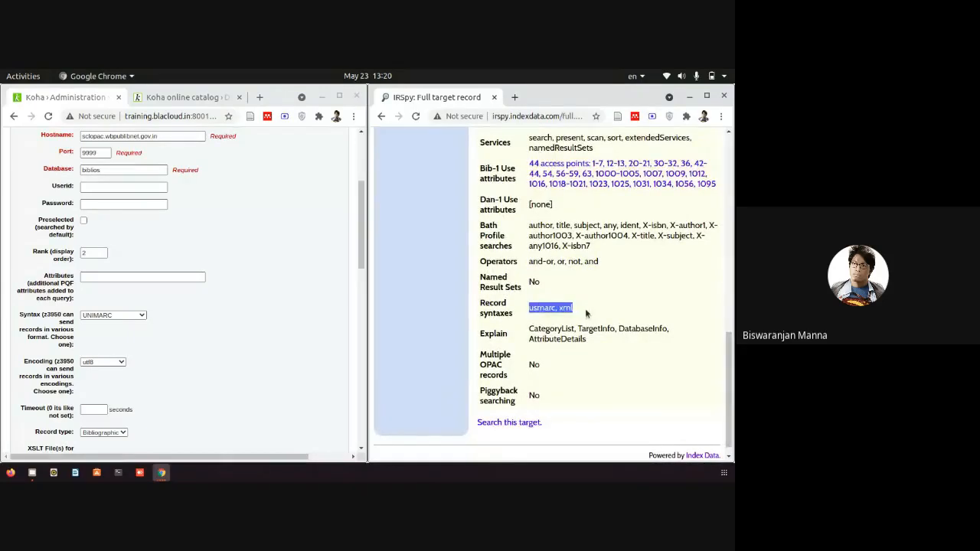
Set the new server's record syntax to MARC21/USMARC and its timeout to 300 seconds.
click(120, 315)
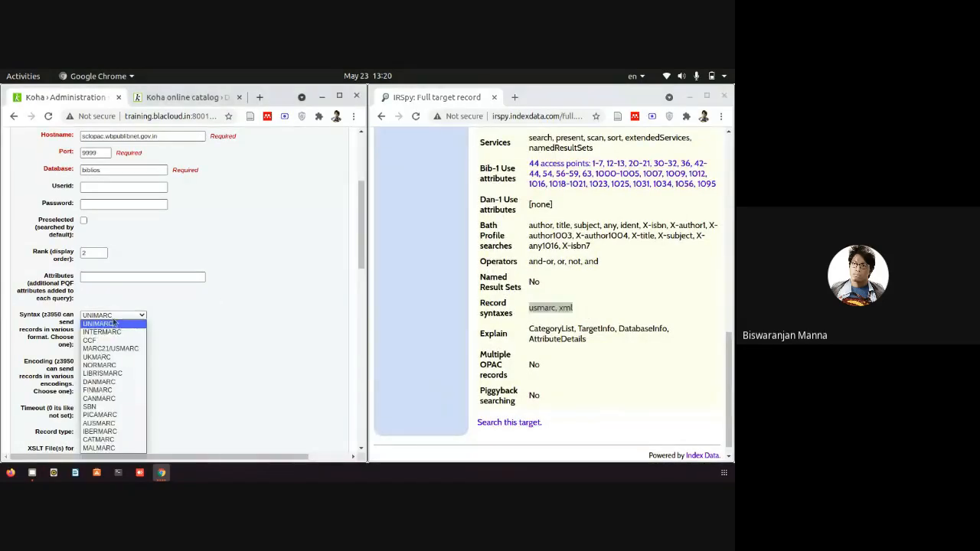
click(111, 350)
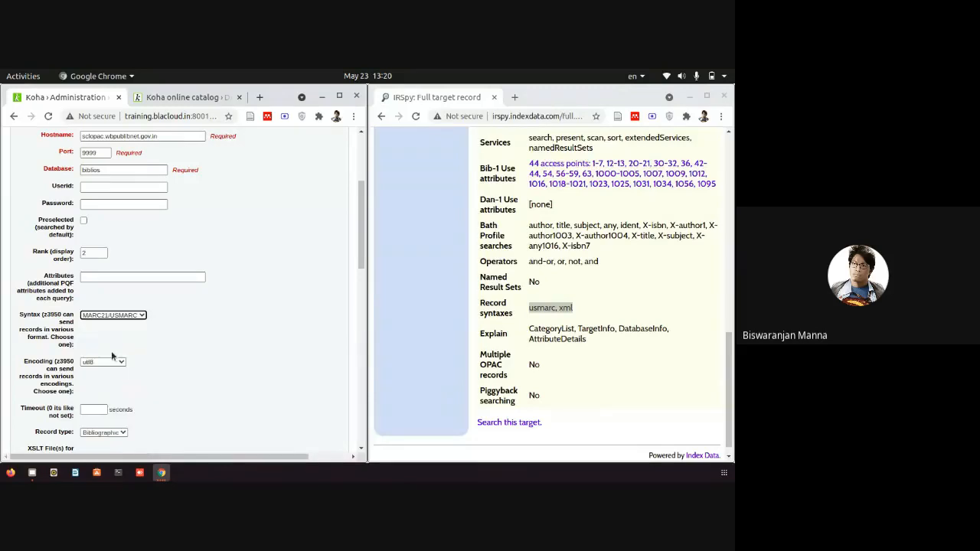
scroll(184, 366, down, 1)
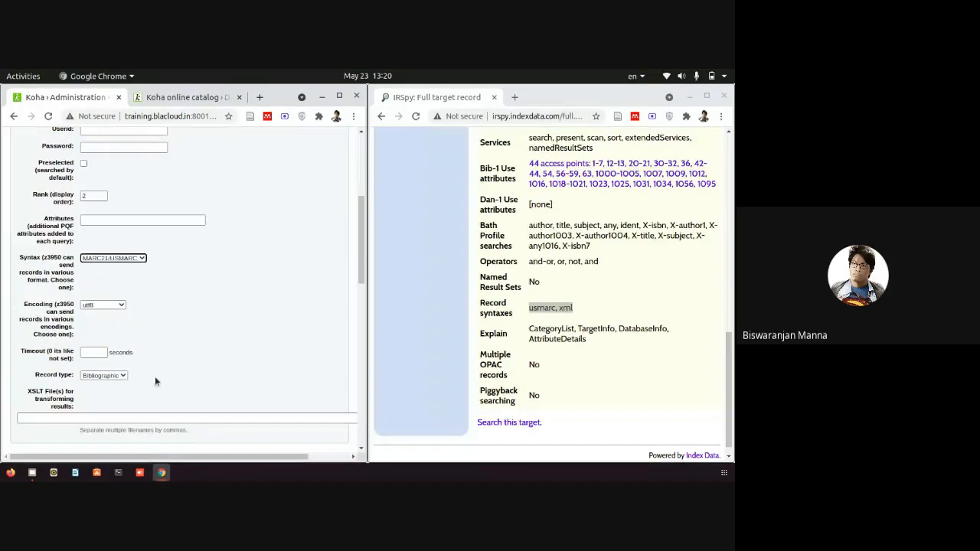
click(98, 354)
click(102, 372)
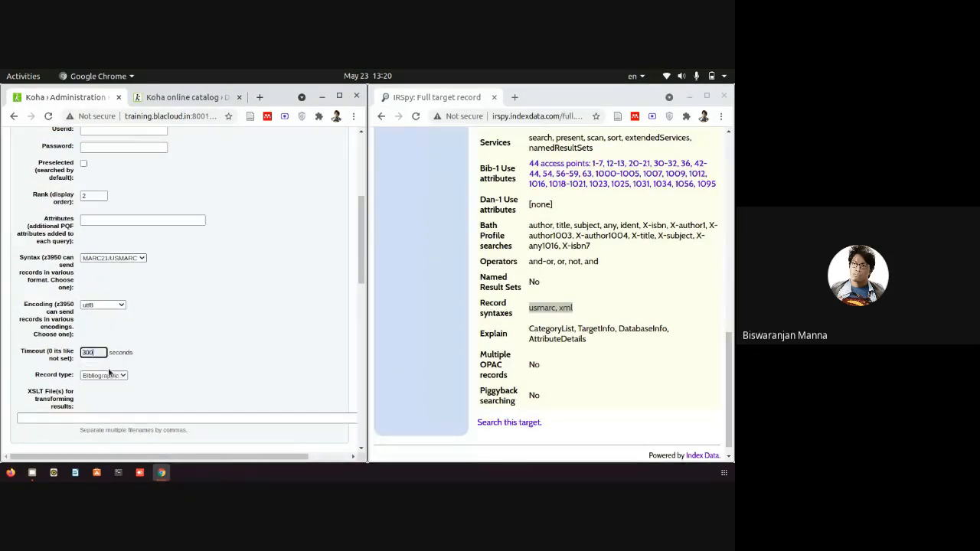
scroll(46, 375, down, 3)
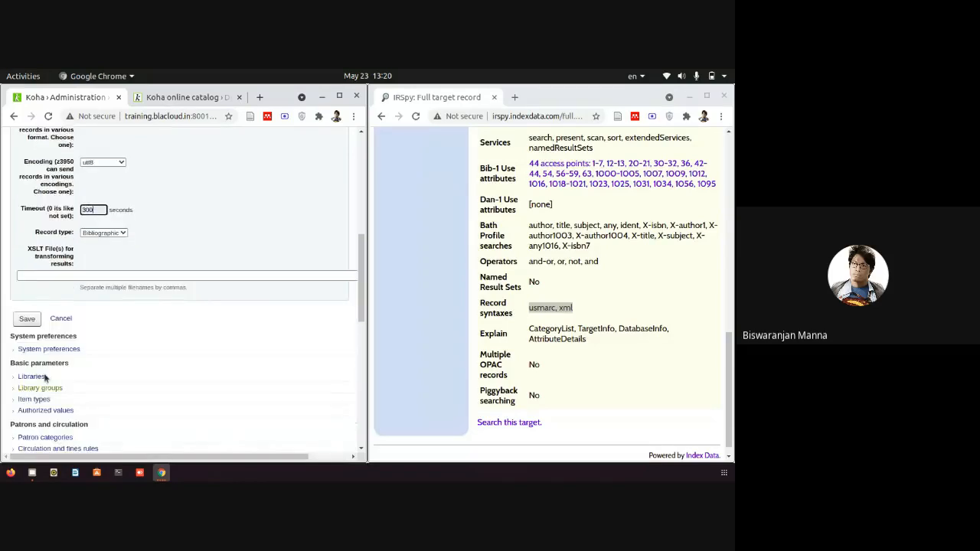
Save the Kolkata server, then copy the title 'Geetanjali' from the online catalog record.
click(27, 319)
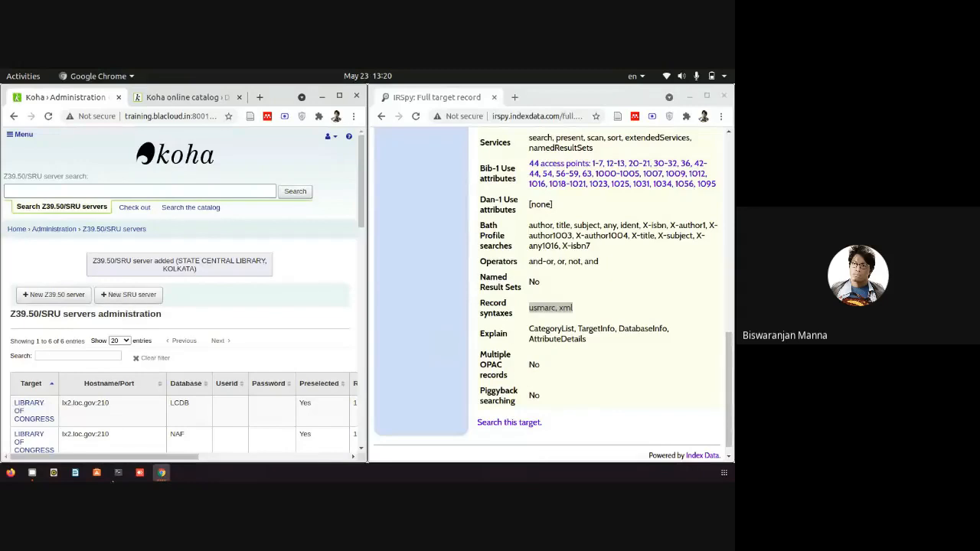
click(177, 96)
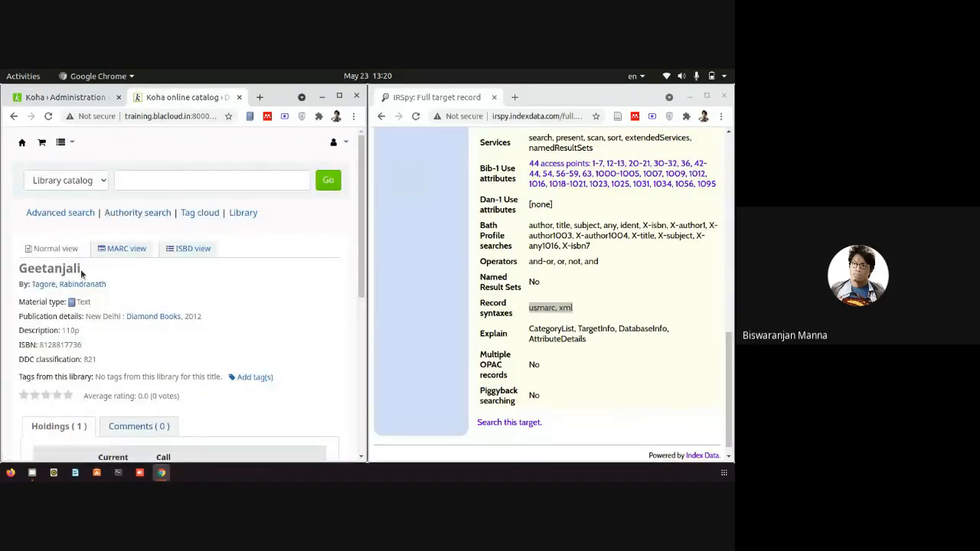
drag(82, 271, 19, 270)
right_click(35, 271)
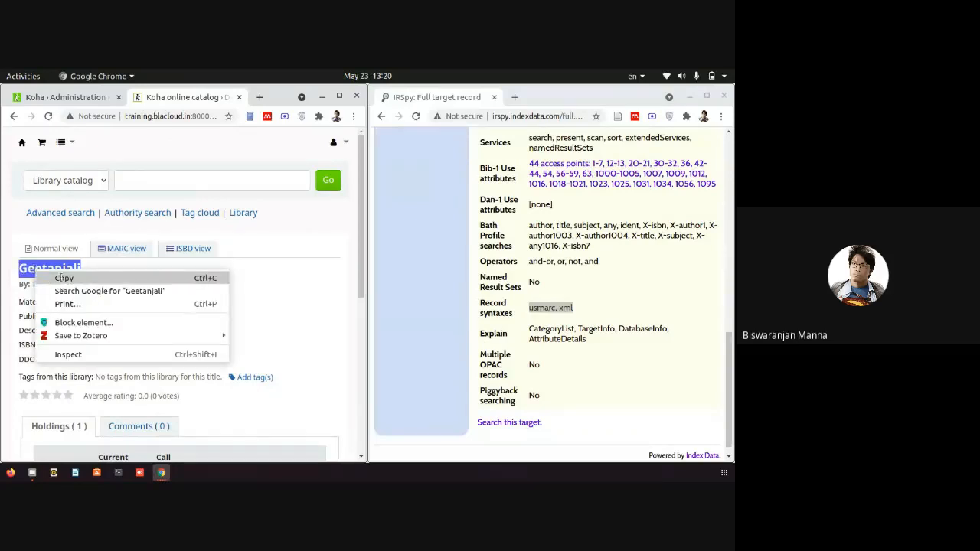
click(64, 279)
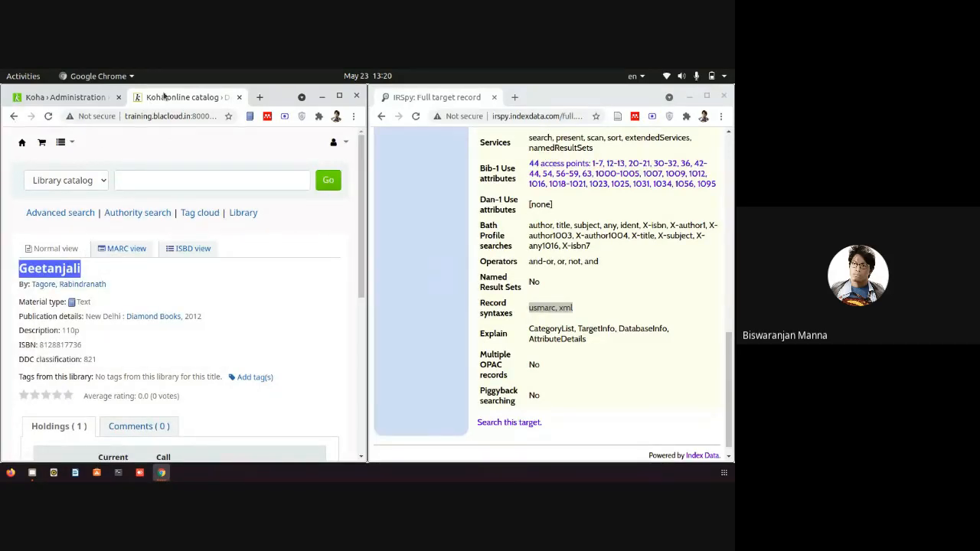
Open the Cataloging module and start a new record with the Fast Add Framework.
click(71, 98)
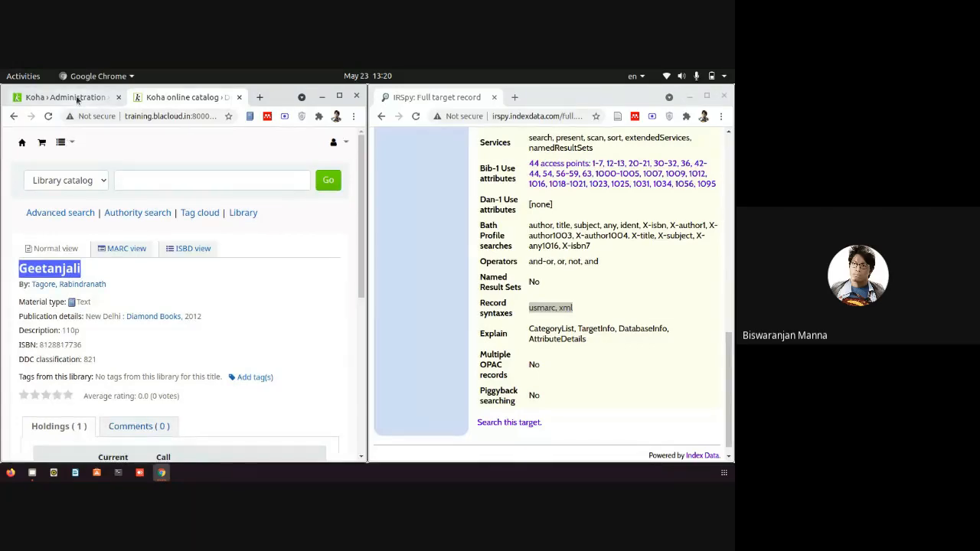
click(20, 134)
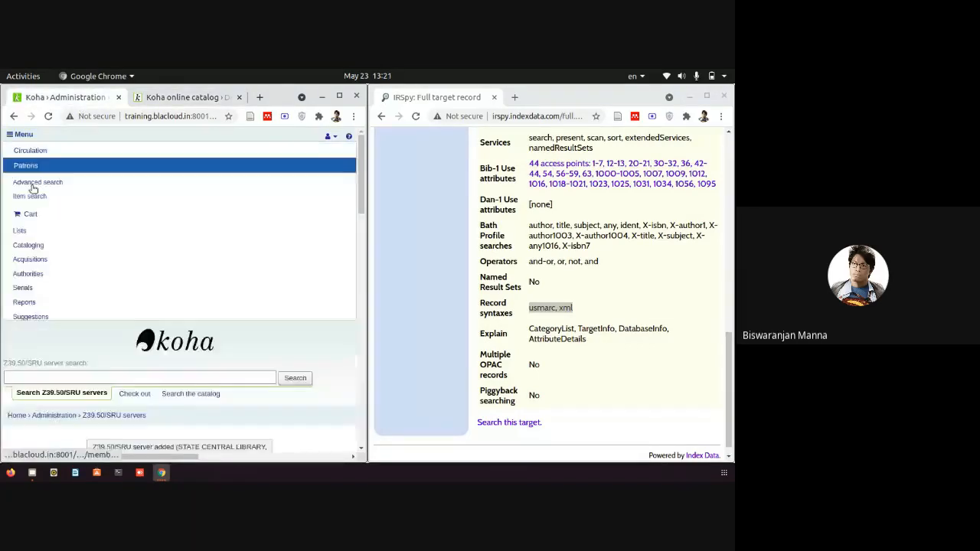
click(33, 245)
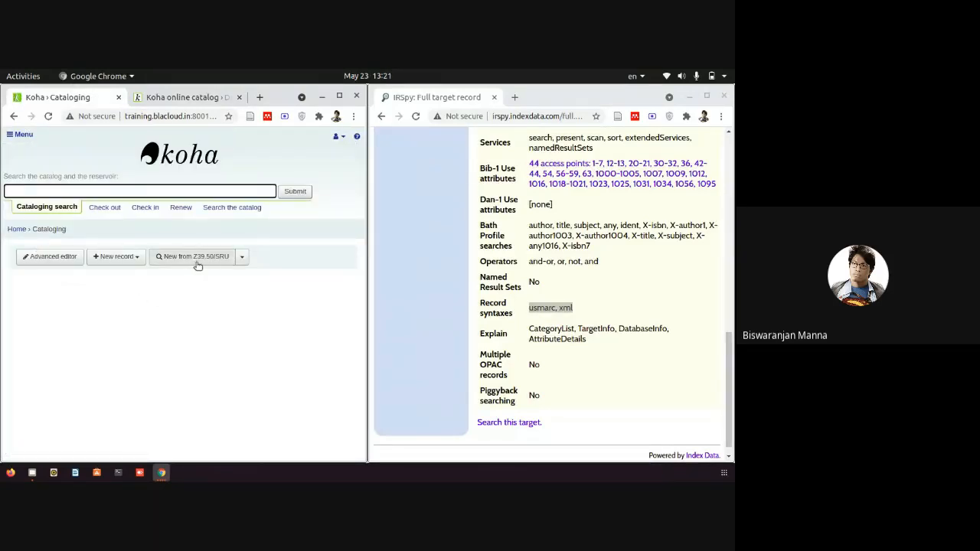
click(115, 257)
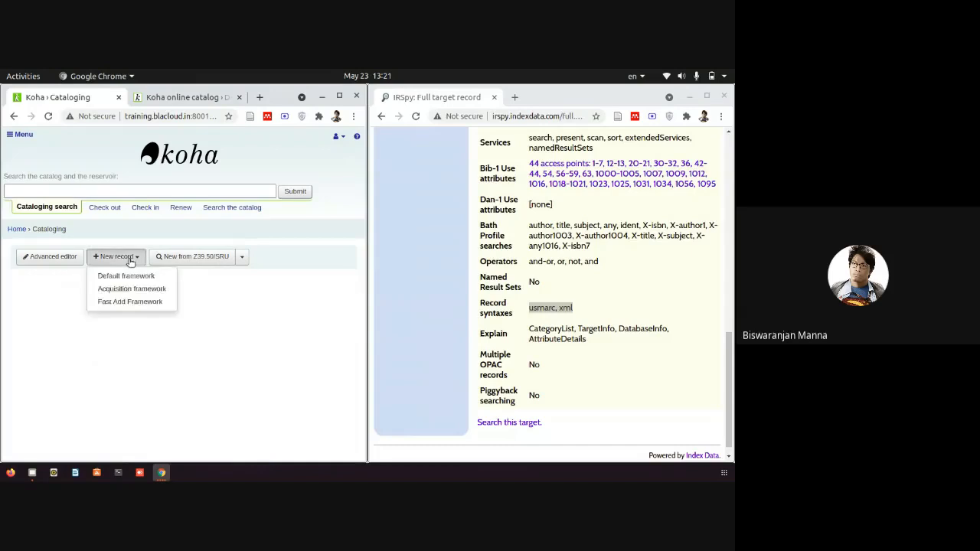
click(118, 303)
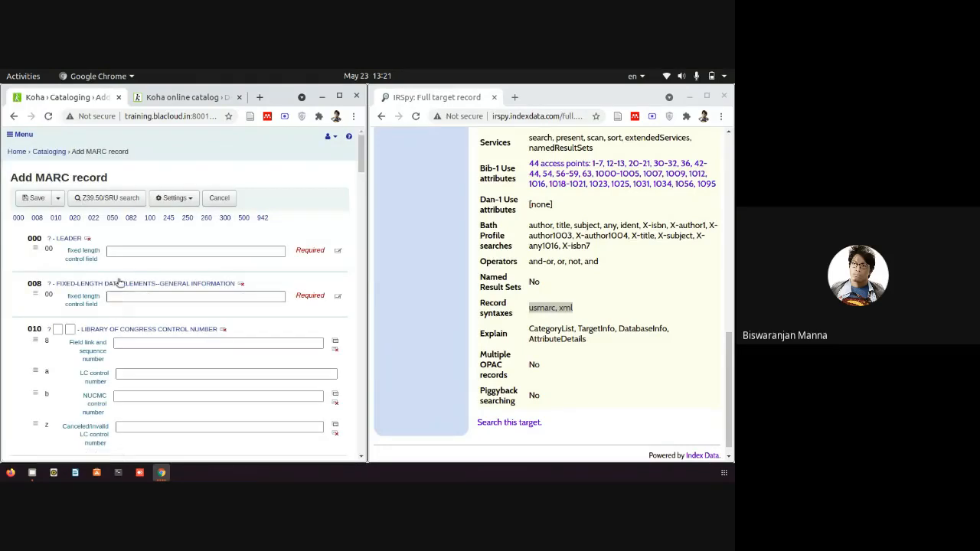
Run a Z39.50 title search for 'Geetanjali' and browse the four pages of results.
click(122, 201)
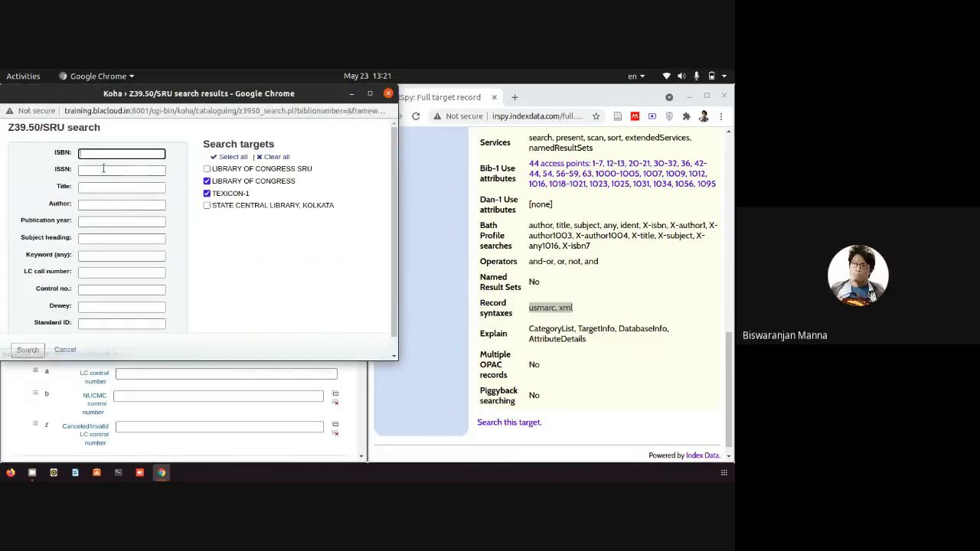
right_click(95, 188)
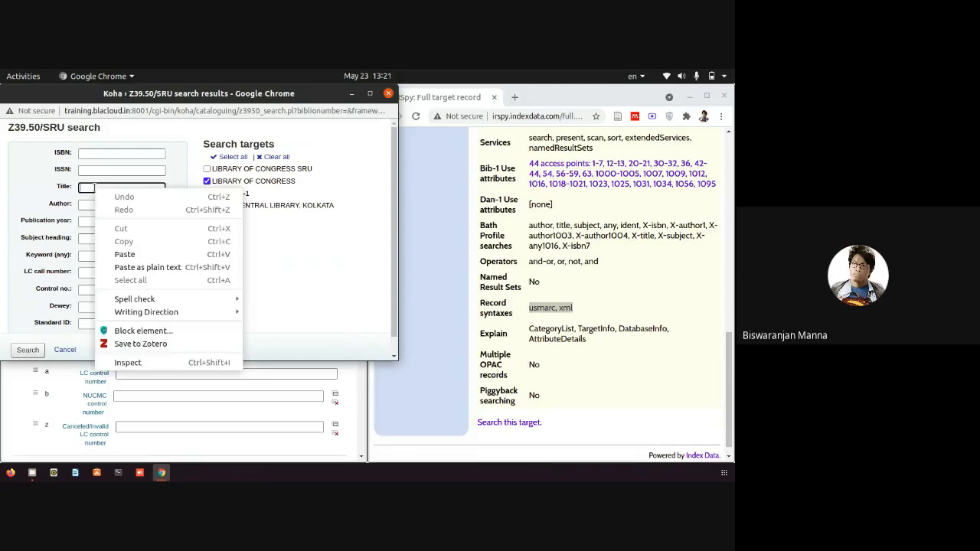
click(124, 255)
click(28, 351)
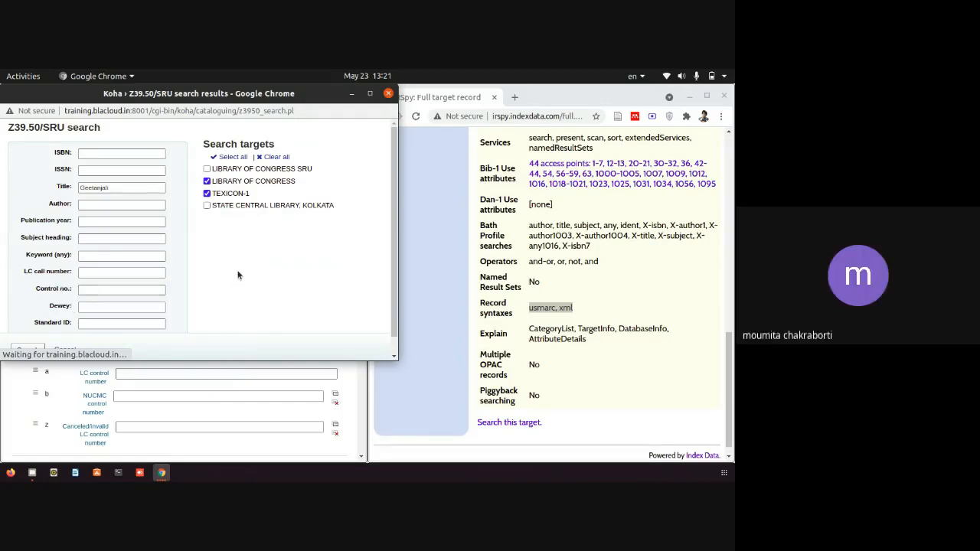
scroll(174, 272, down, 2)
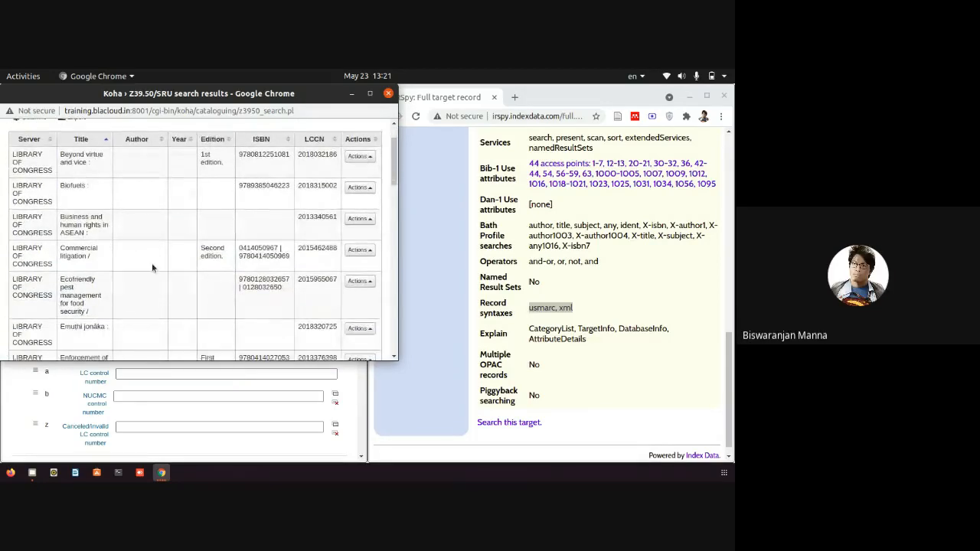
scroll(152, 263, down, 8)
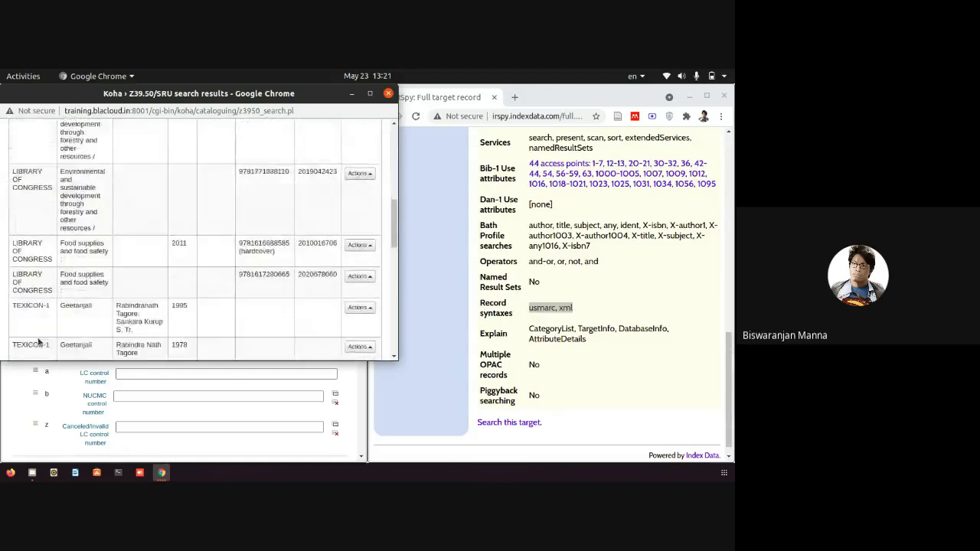
scroll(39, 343, down, 10)
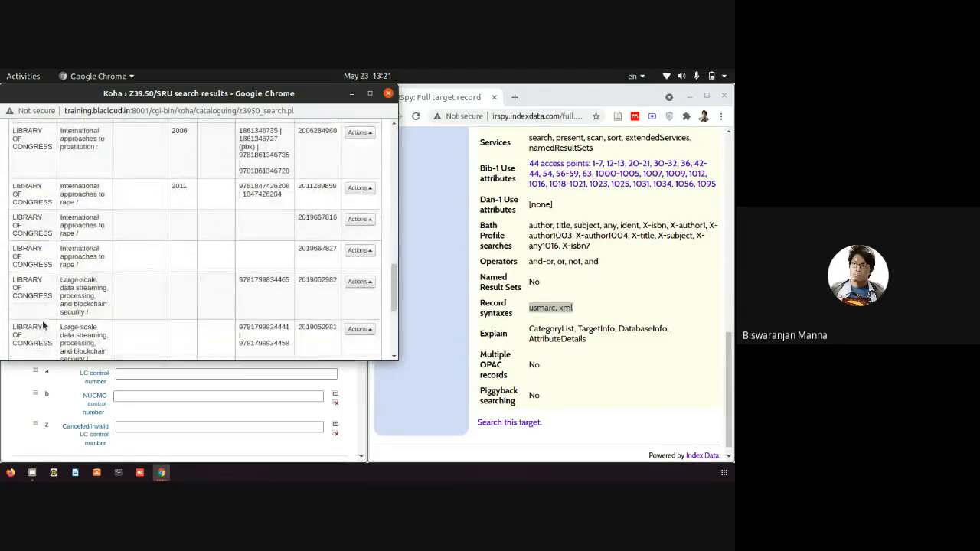
scroll(43, 325, down, 5)
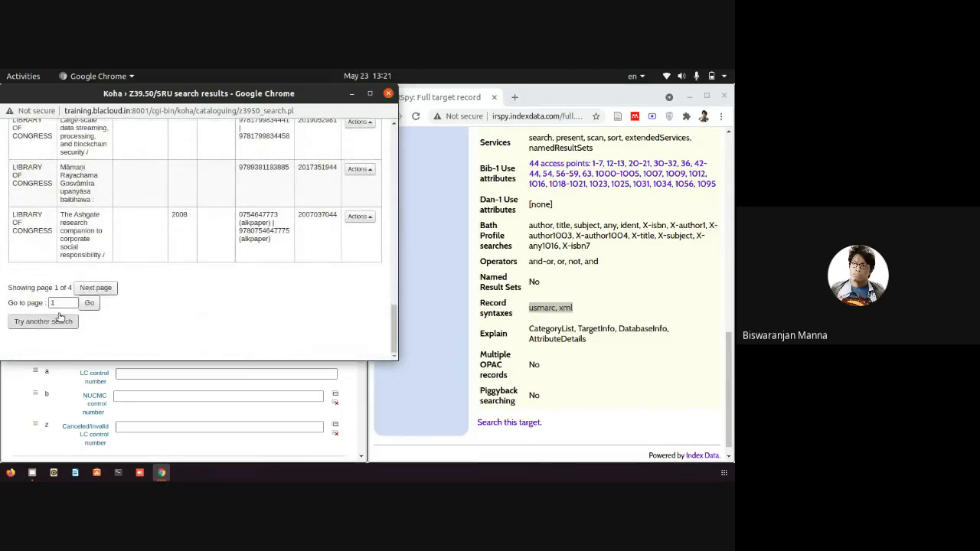
click(389, 95)
Search Z39.50 with author 'Geetanjali', excluding LIBRARY OF CONGRESS from the targets.
click(103, 198)
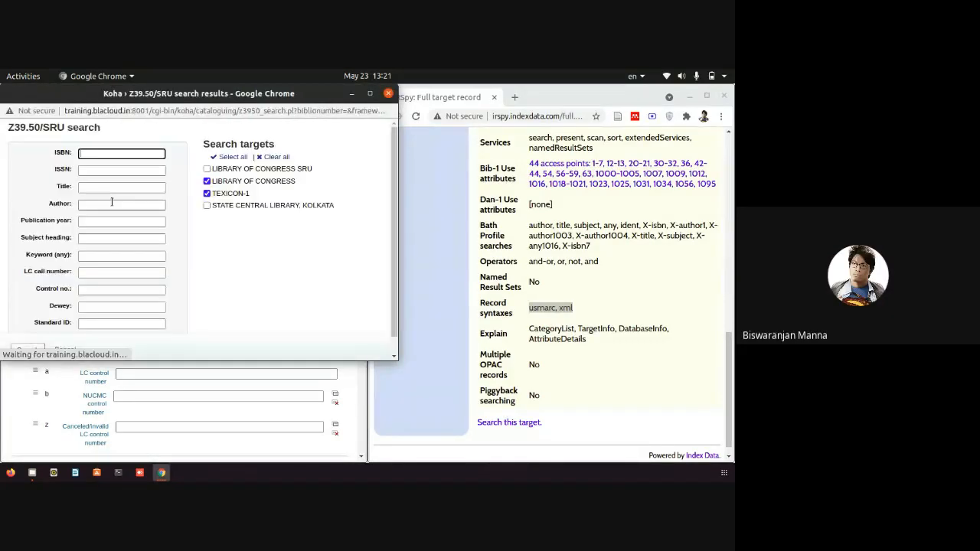
click(103, 202)
right_click(104, 204)
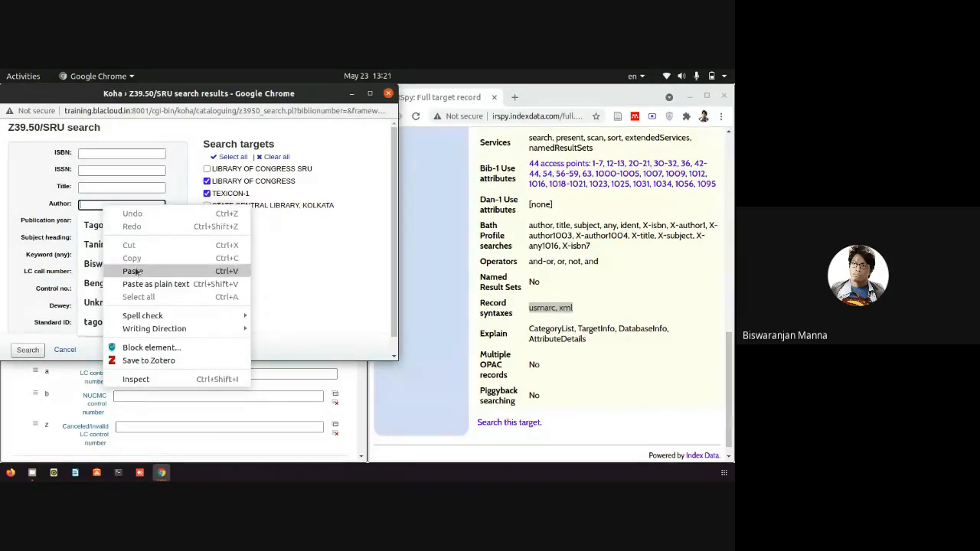
click(136, 272)
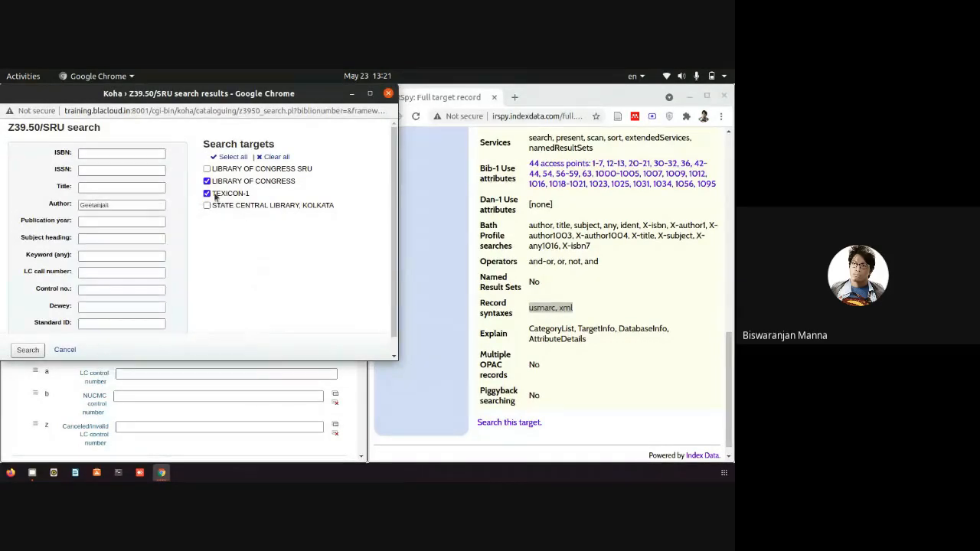
click(207, 182)
click(28, 353)
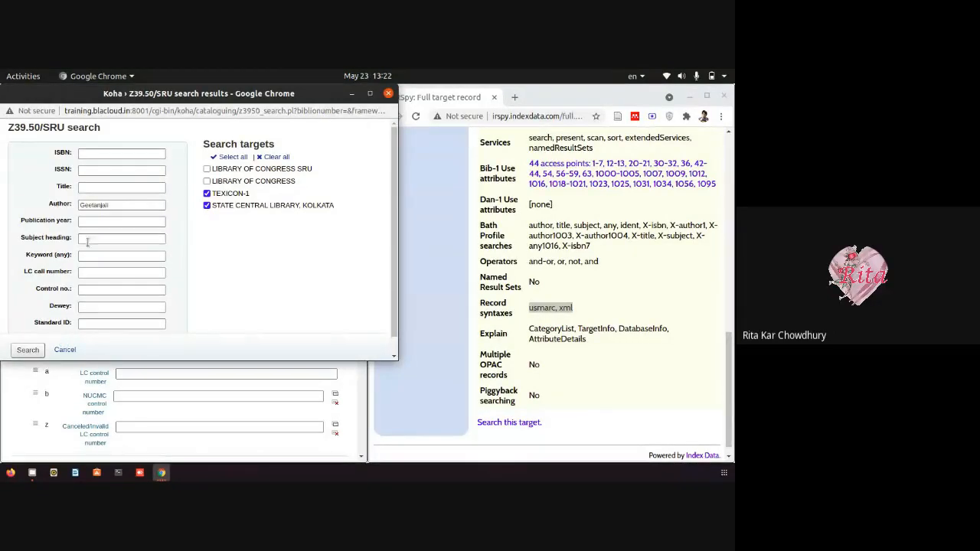
Cut 'Geetanjali' out of the Author search field.
click(97, 205)
drag(97, 205, 80, 205)
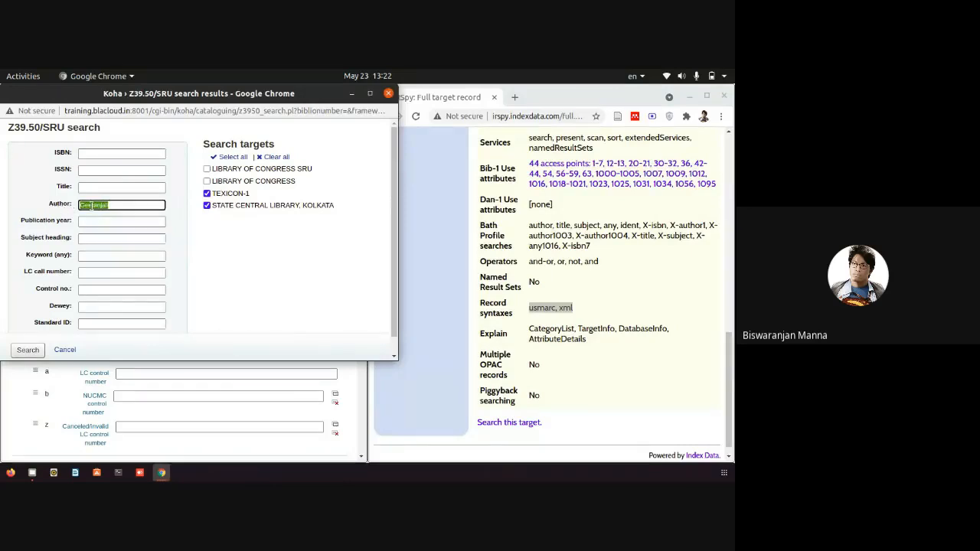
right_click(93, 208)
click(119, 215)
click(101, 222)
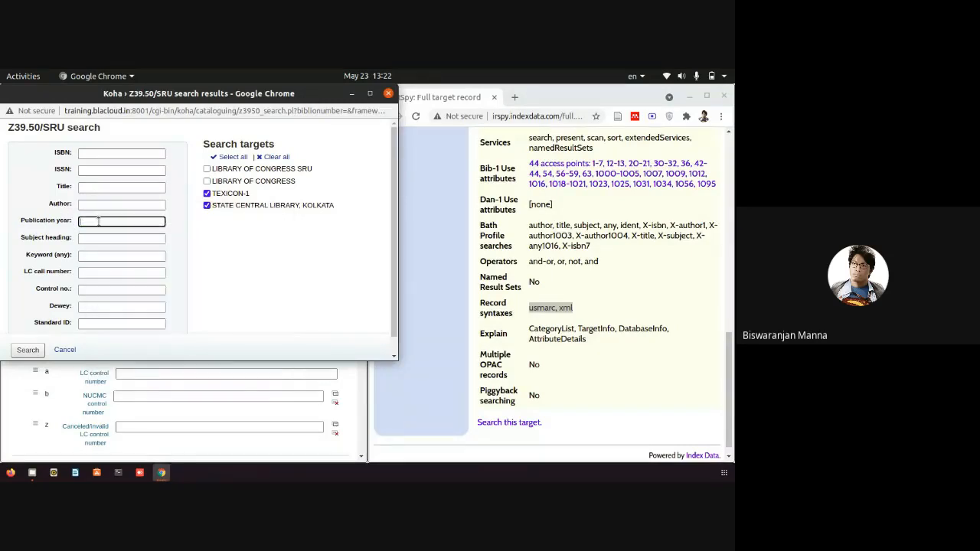
right_click(100, 222)
Search by title 'Geetanjali' on TEXICON-1 and the Kolkata server, then close the search window.
click(95, 197)
click(96, 189)
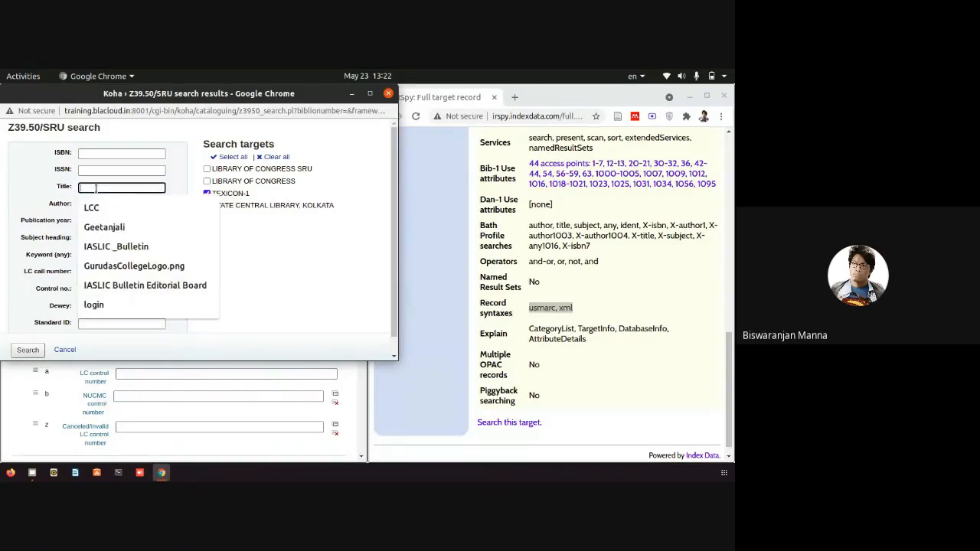
click(100, 229)
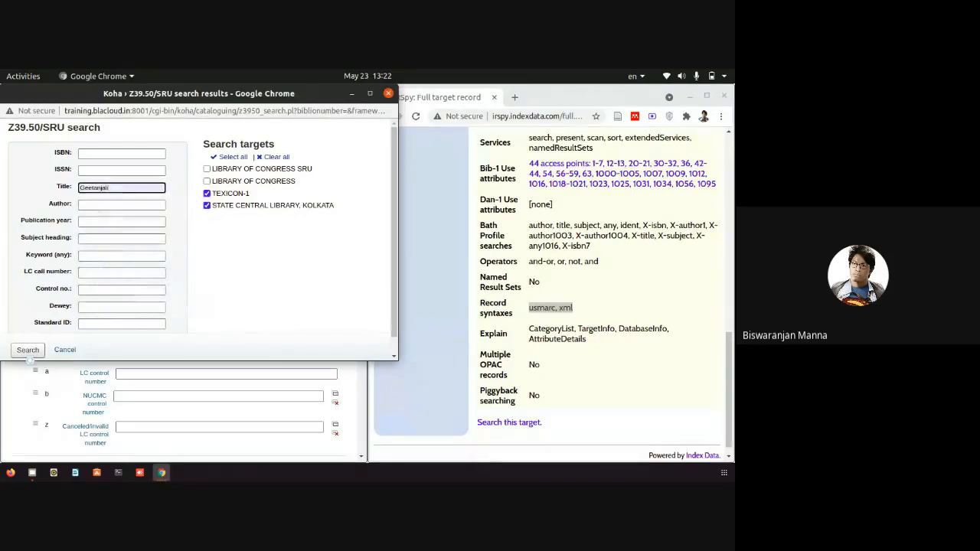
click(34, 352)
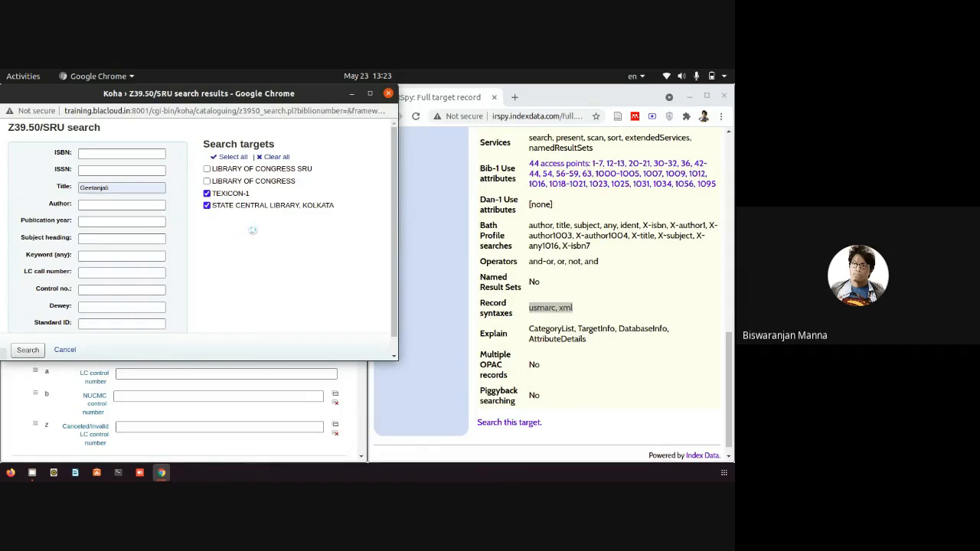
click(388, 94)
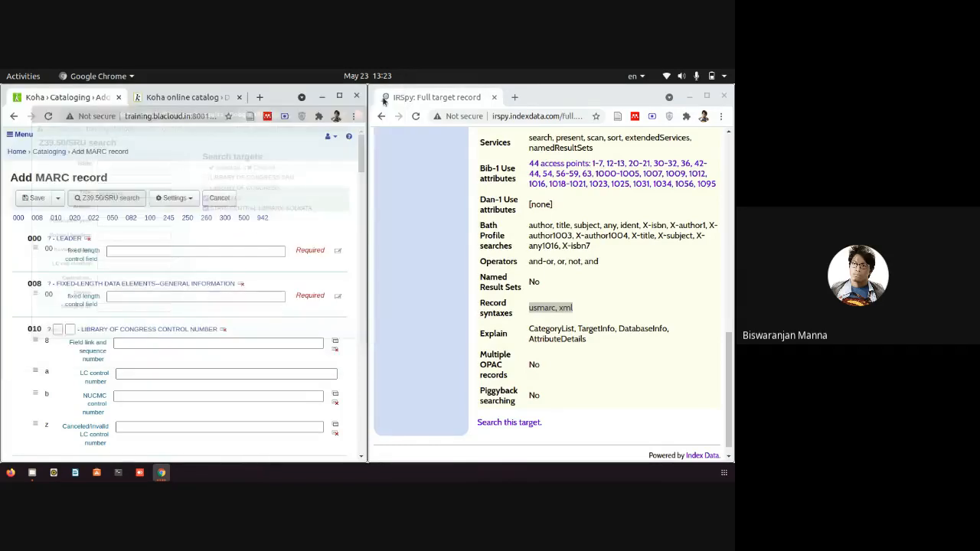
Resubmit the 'Geetanjali' title search targeting TEXICON-1 and STATE CENTRAL LIBRARY, KOLKATA, without Library of Congress.
click(115, 198)
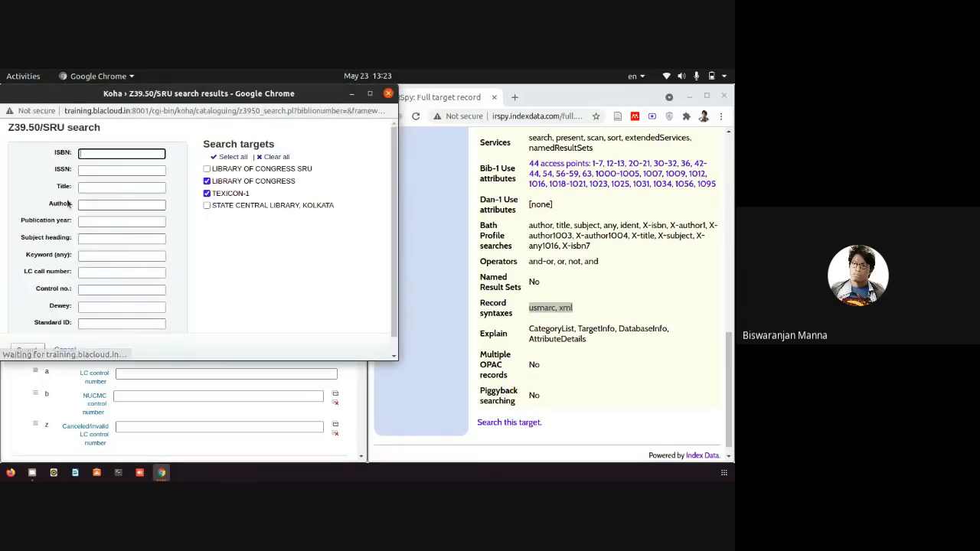
click(103, 187)
click(108, 211)
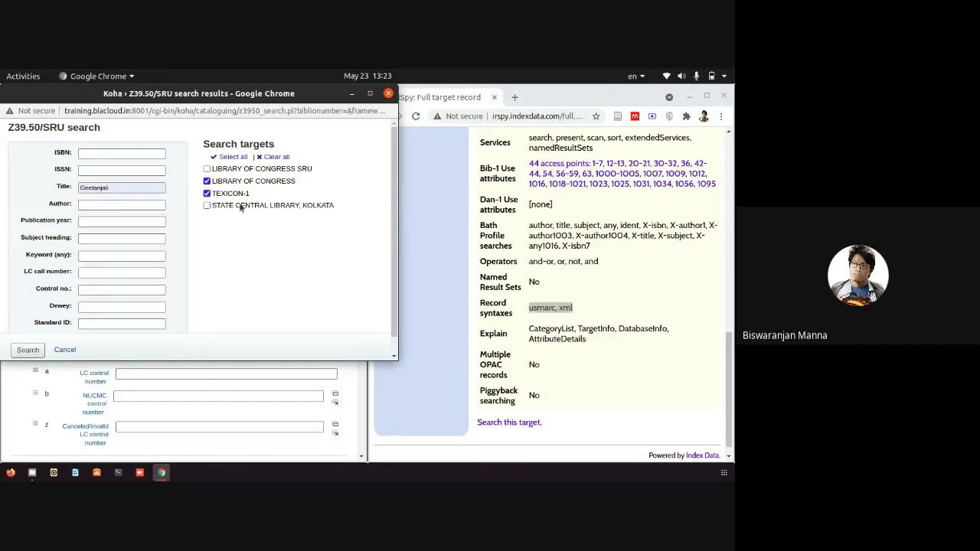
click(239, 205)
click(215, 181)
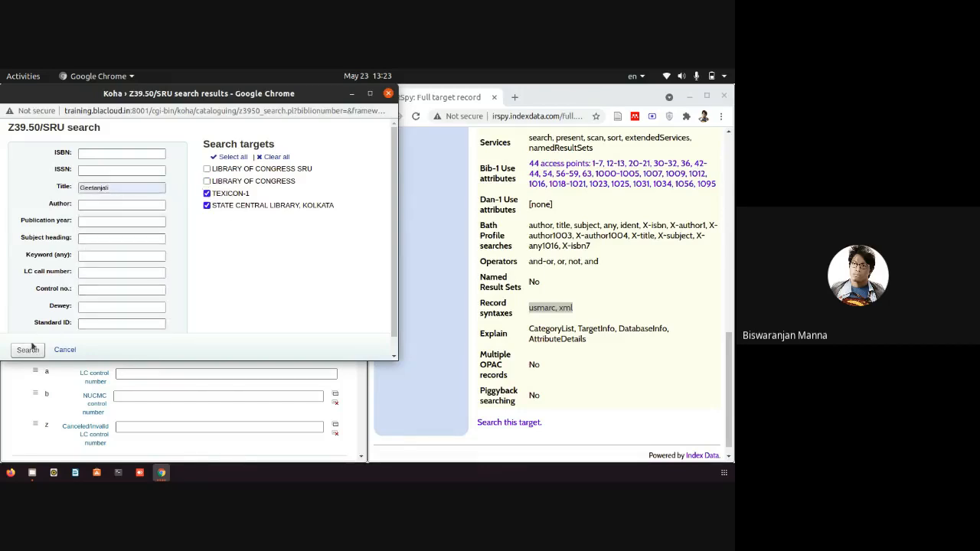
click(30, 350)
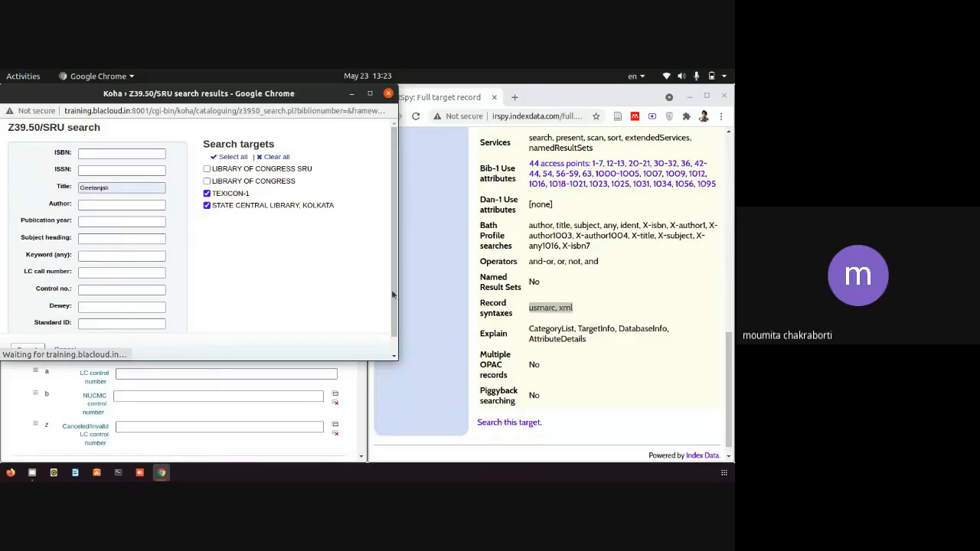
click(206, 205)
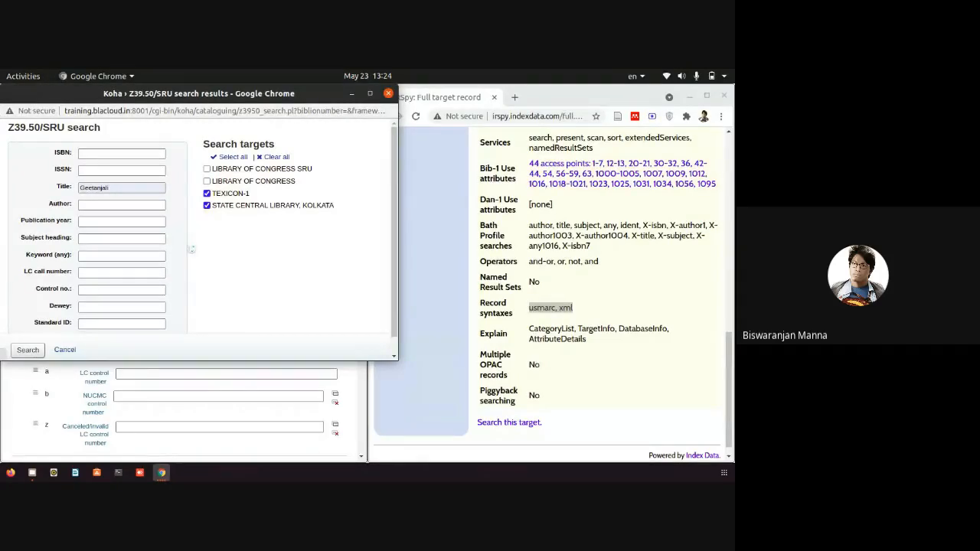
drag(316, 95, 417, 129)
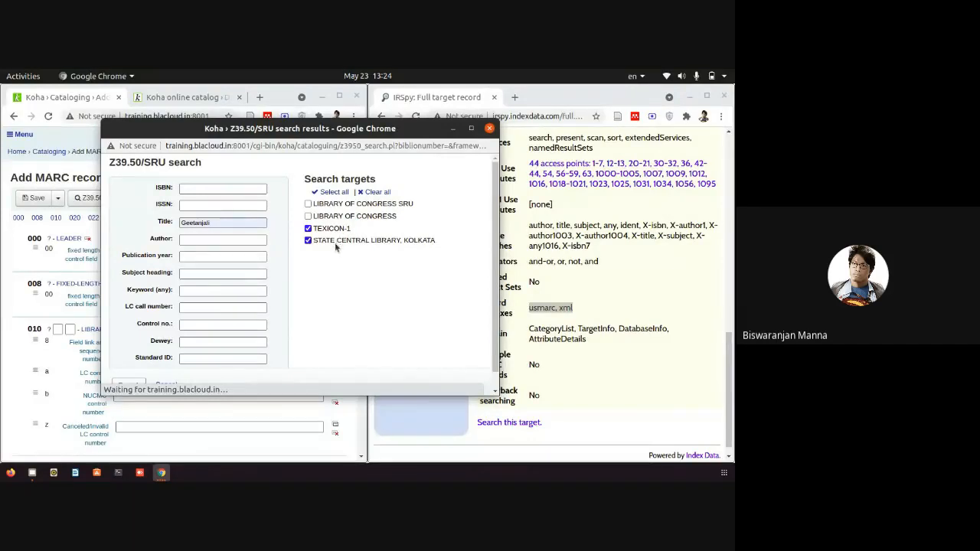
Bring back the Z39.50 search window and rerun it, returning four TEXICON-1 Geetanjali records.
click(170, 472)
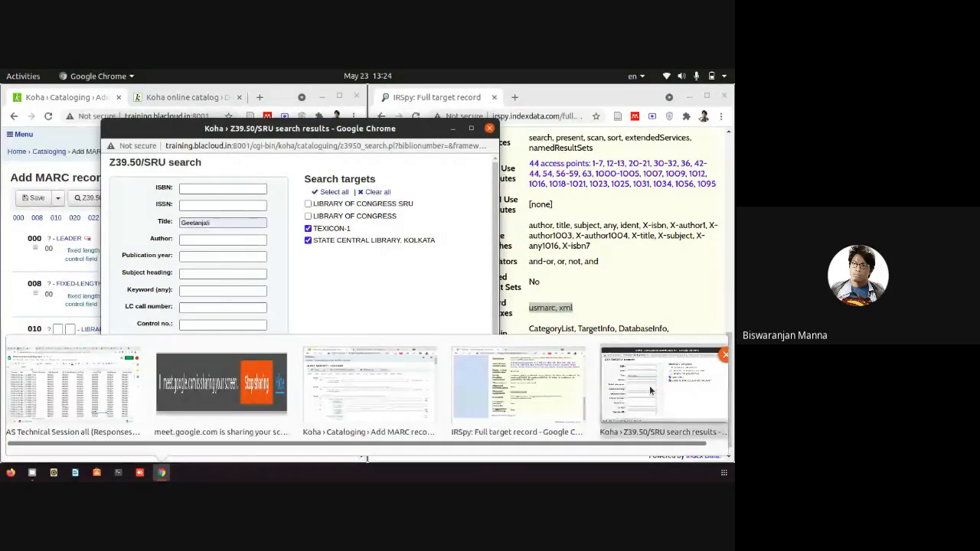
click(649, 385)
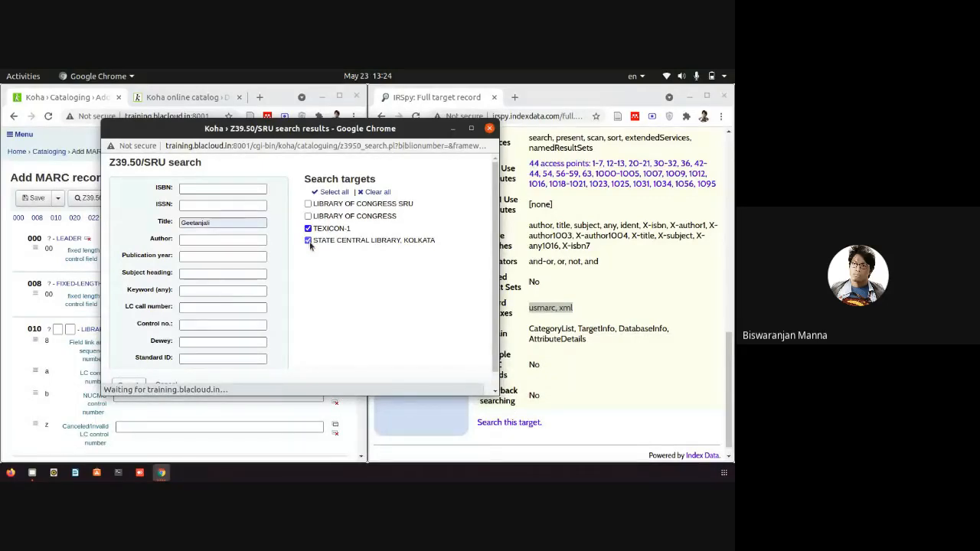
click(128, 384)
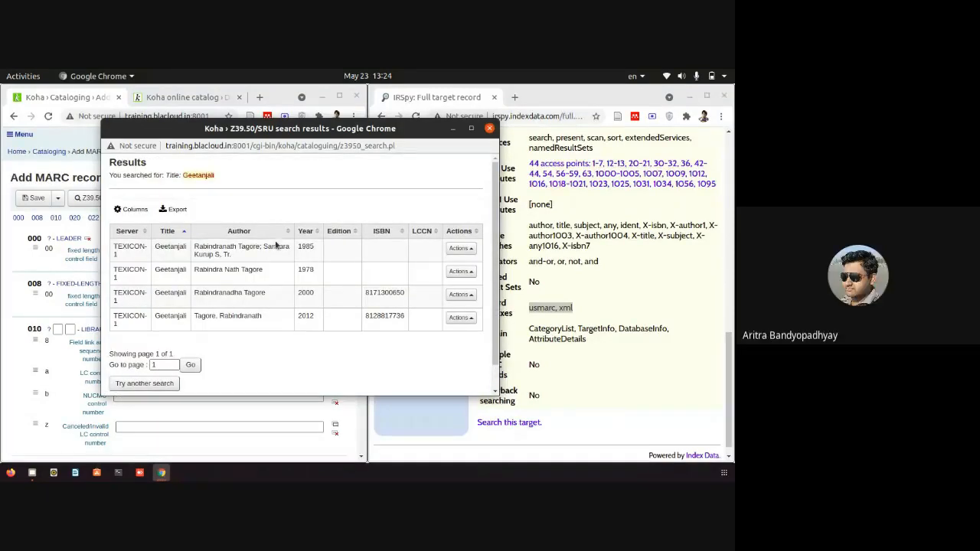
click(174, 101)
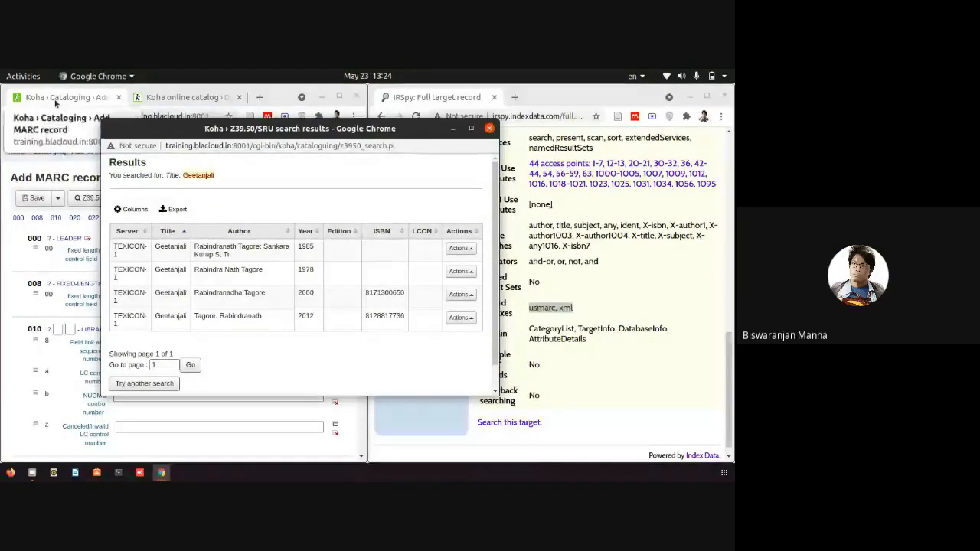
Load the Koha staff site at training.blacloud.in:8001.
click(189, 97)
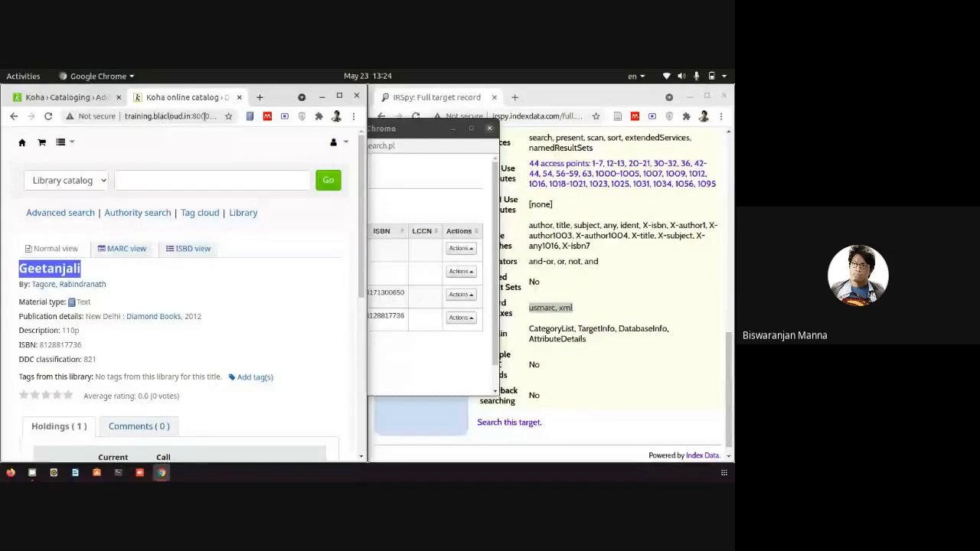
click(205, 115)
text(training.blacloud.in:8001)
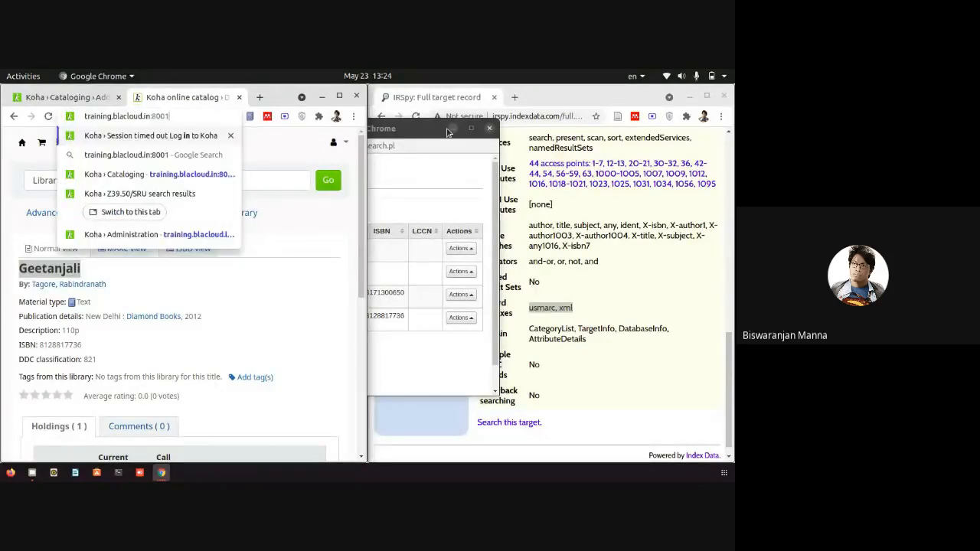
key(Return)
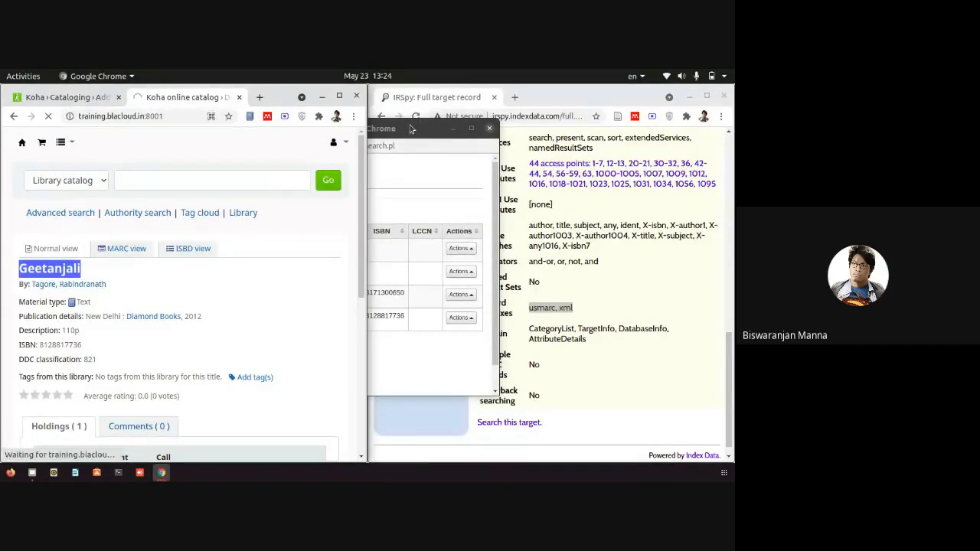
scroll(81, 310, down, 1)
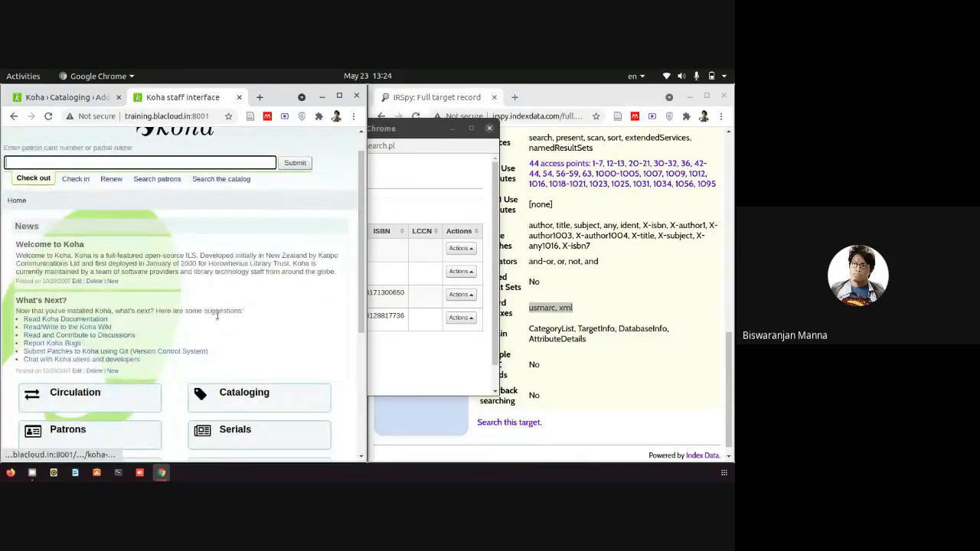
scroll(258, 352, down, 5)
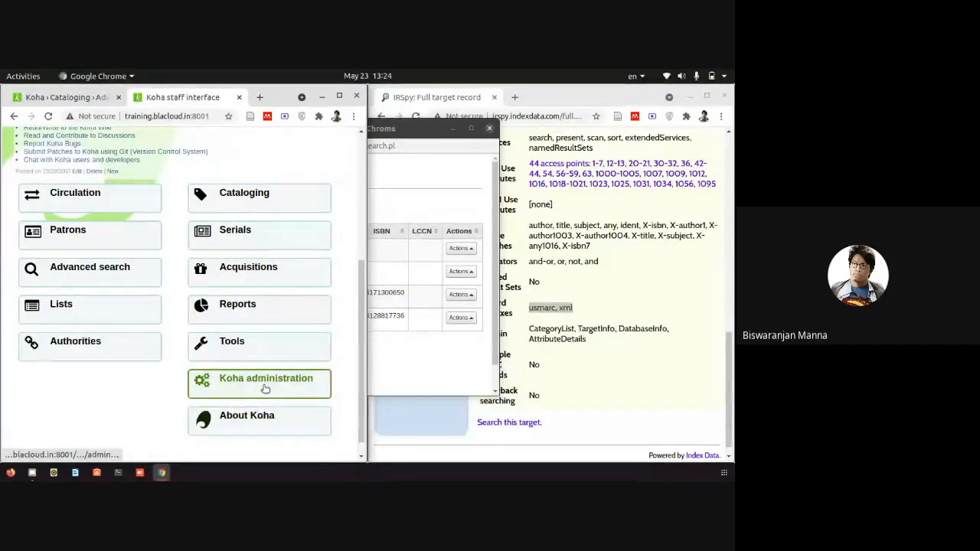
Open Koha administration's Z39.50/SRU servers list and inspect the Kolkata server's host details.
click(263, 389)
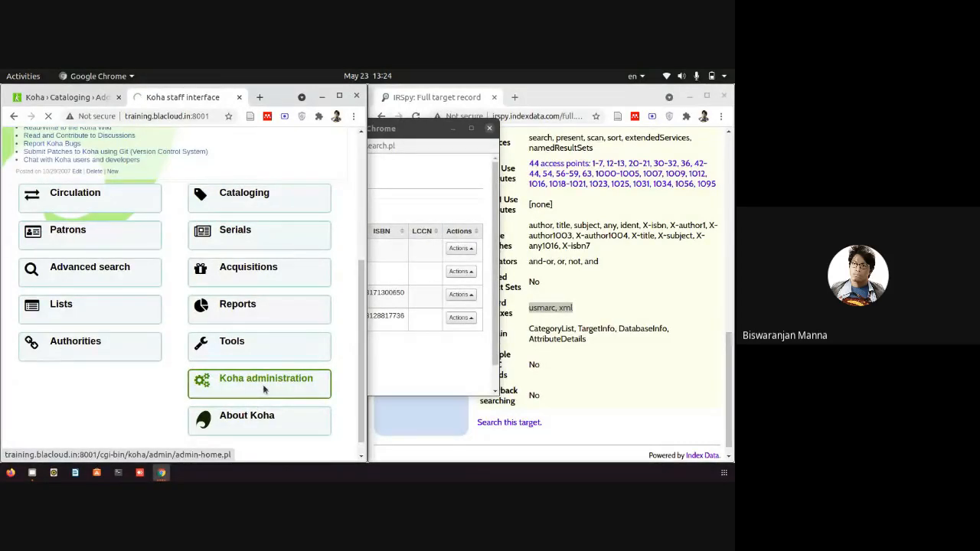
scroll(95, 378, down, 2)
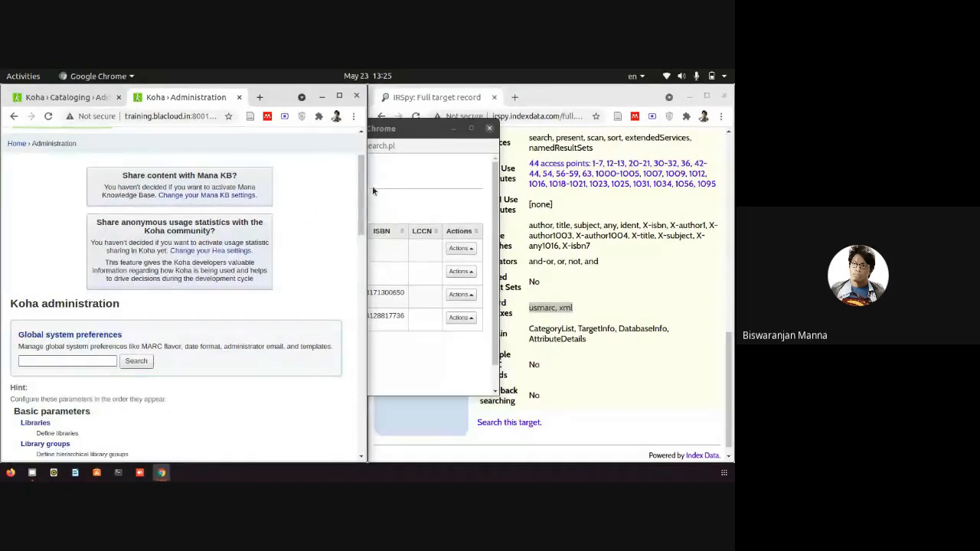
drag(361, 195, 286, 477)
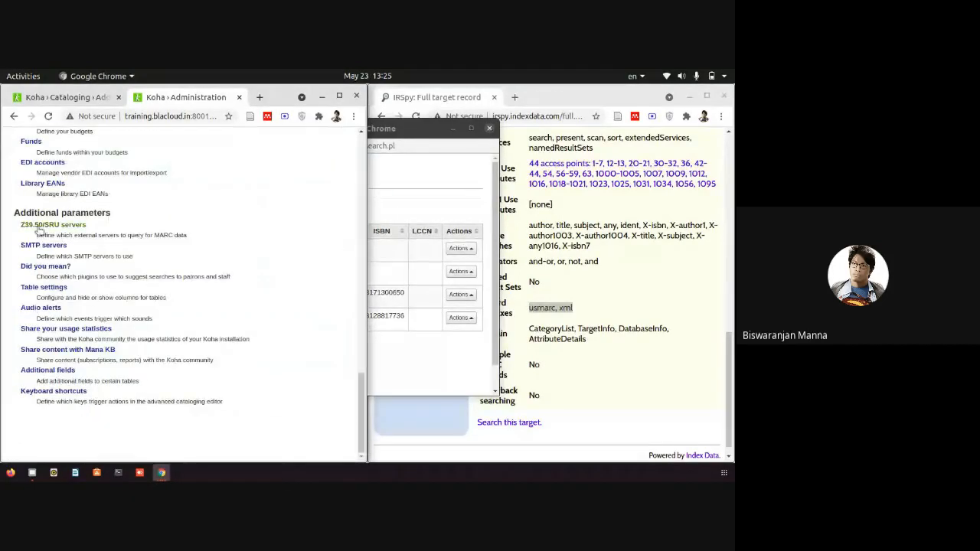
click(38, 227)
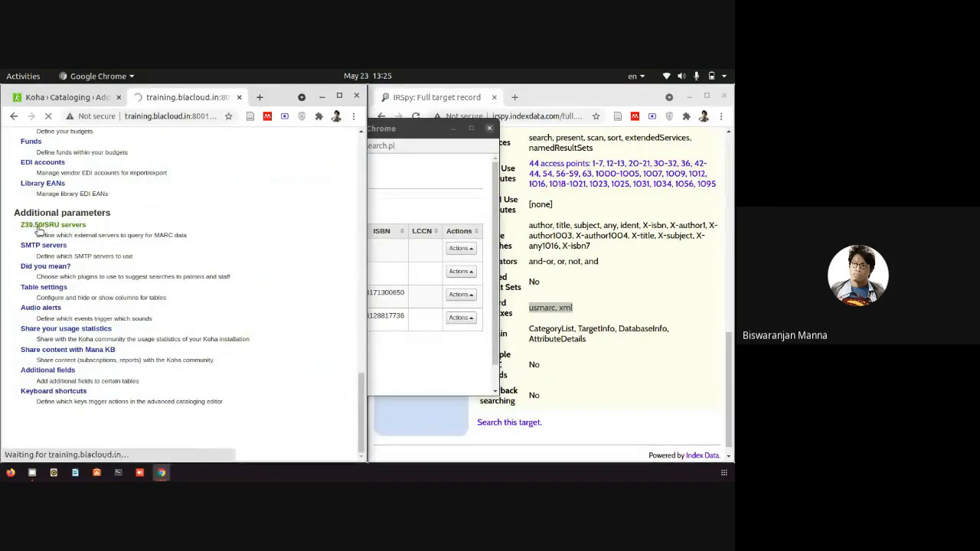
scroll(335, 249, down, 3)
scroll(335, 250, down, 5)
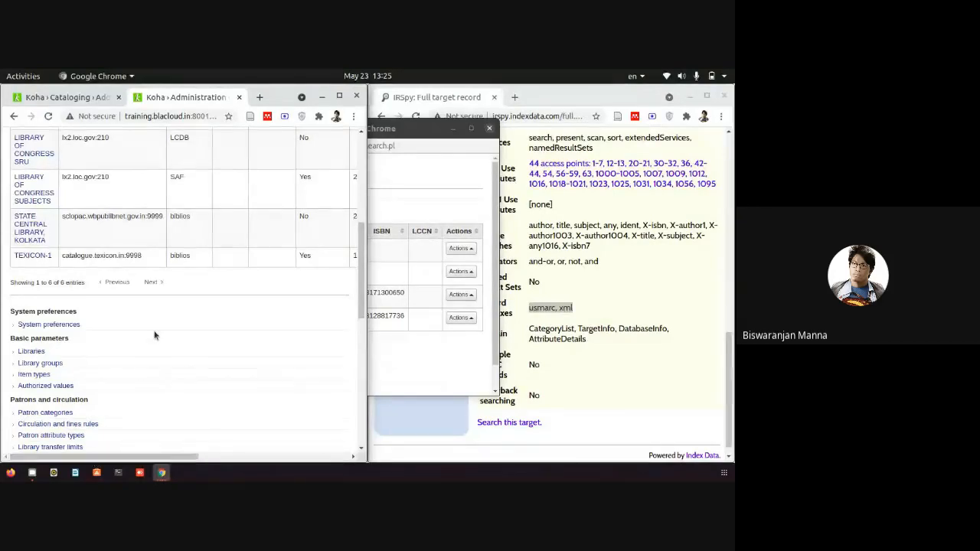
scroll(153, 332, up, 2)
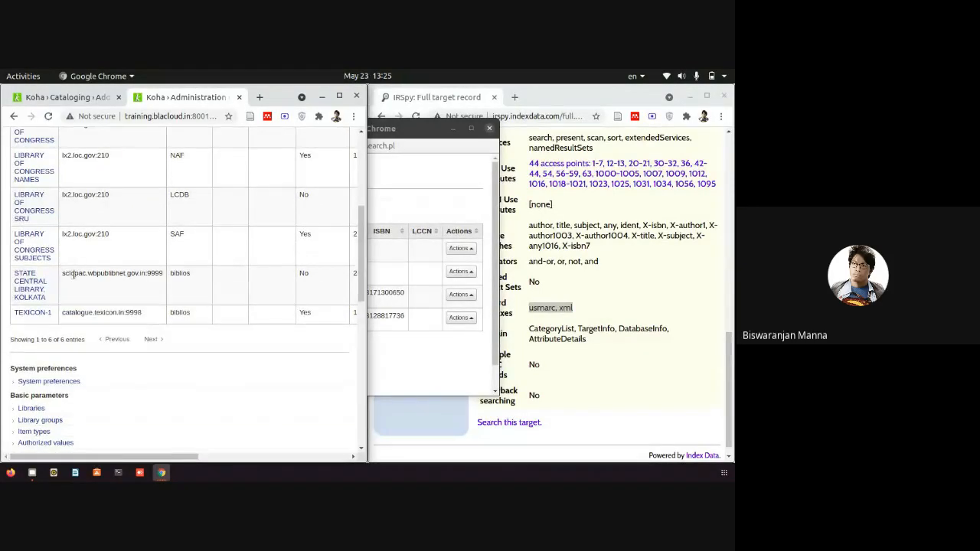
drag(74, 274, 191, 277)
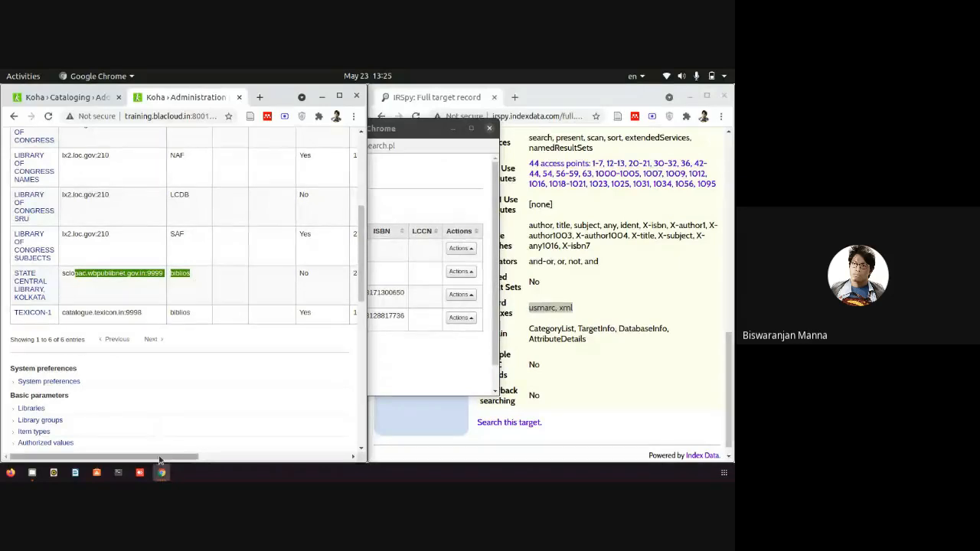
drag(164, 457, 406, 461)
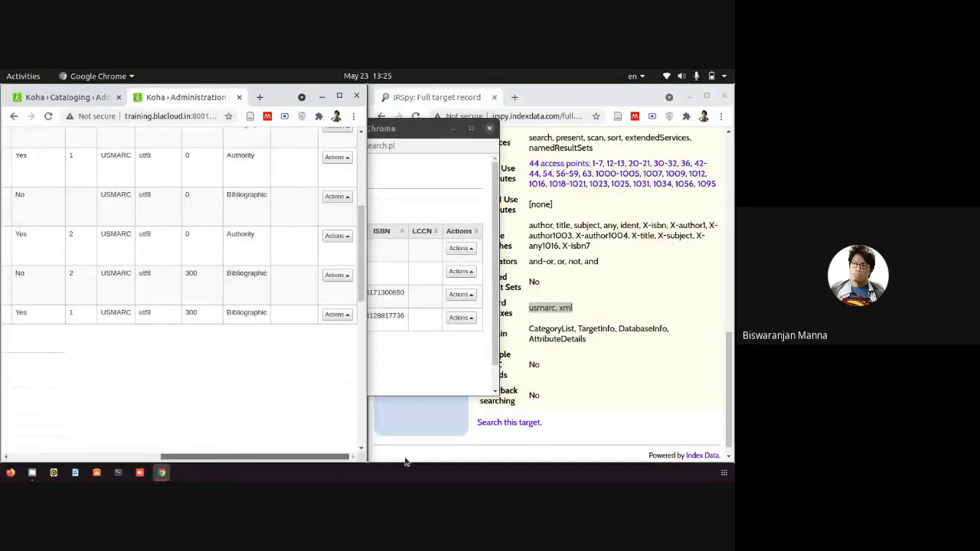
Delete the STATE CENTRAL LIBRARY, KOLKATA Z39.50 server and confirm.
click(338, 276)
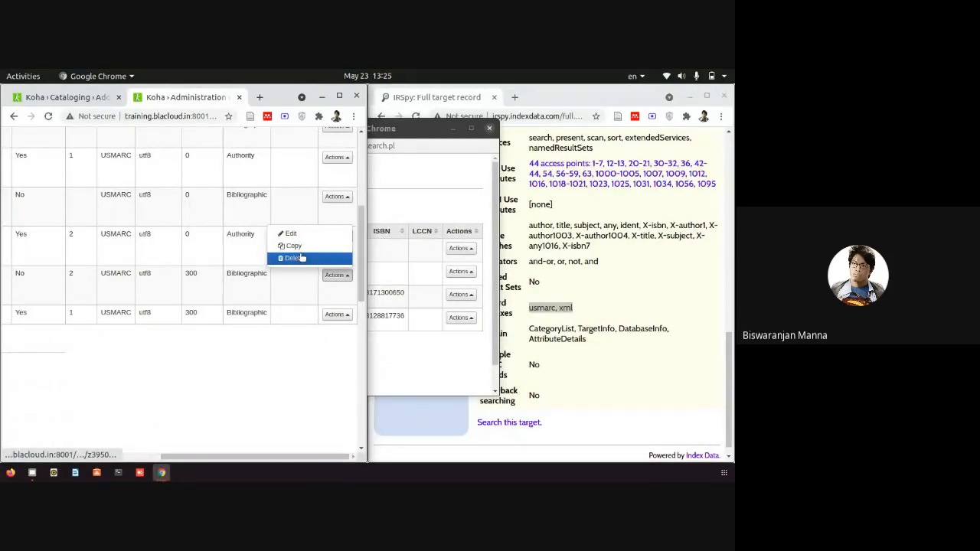
click(301, 258)
click(274, 193)
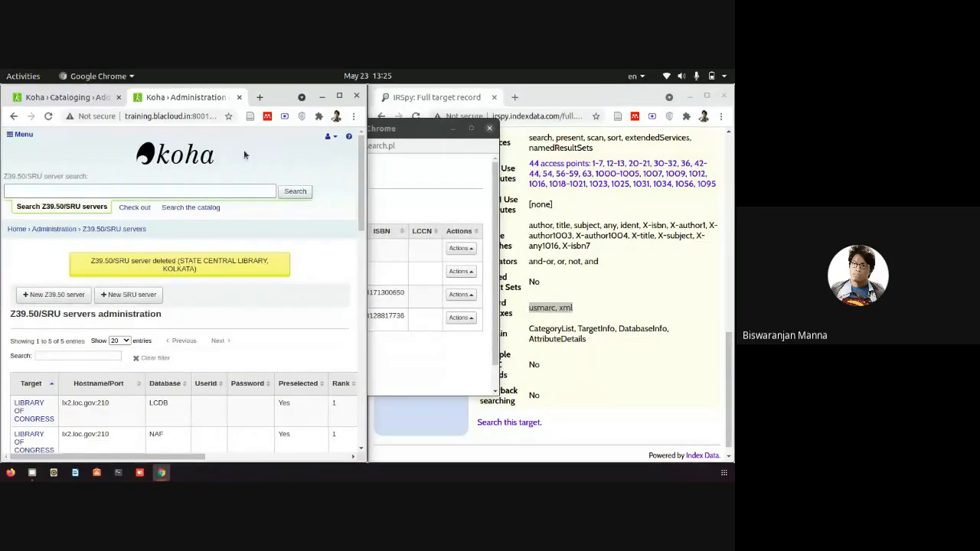
Check the Z39.50/SRU search targets on the Add MARC record page, then close the IRSpy window.
click(81, 97)
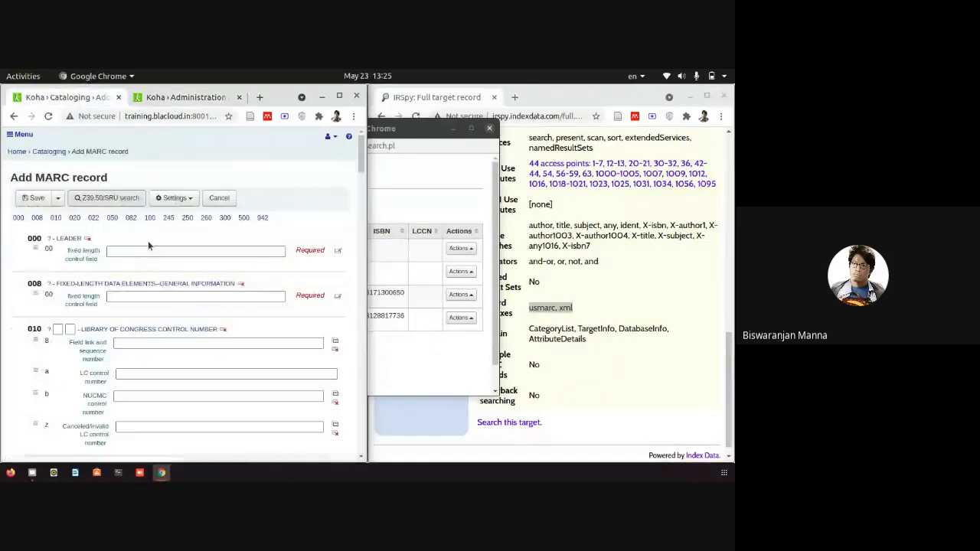
click(170, 477)
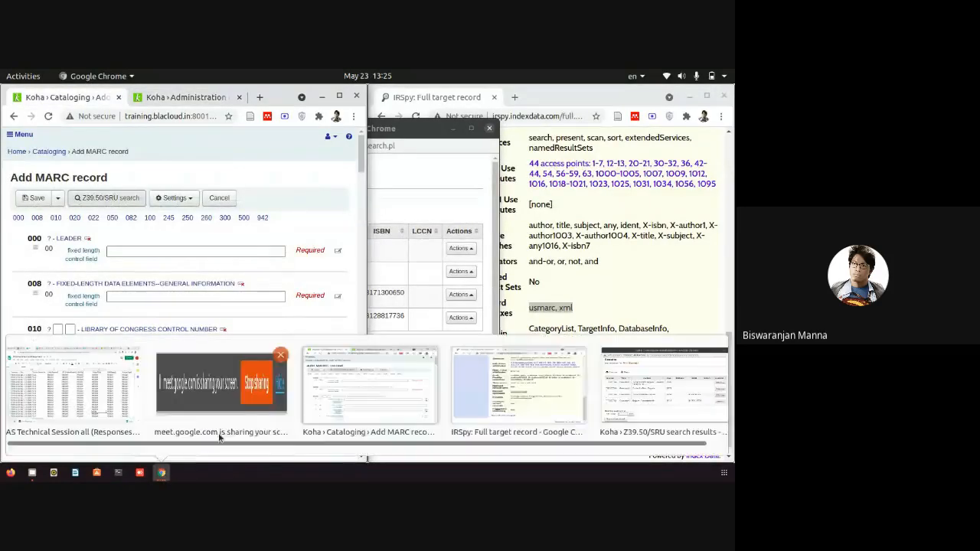
click(652, 399)
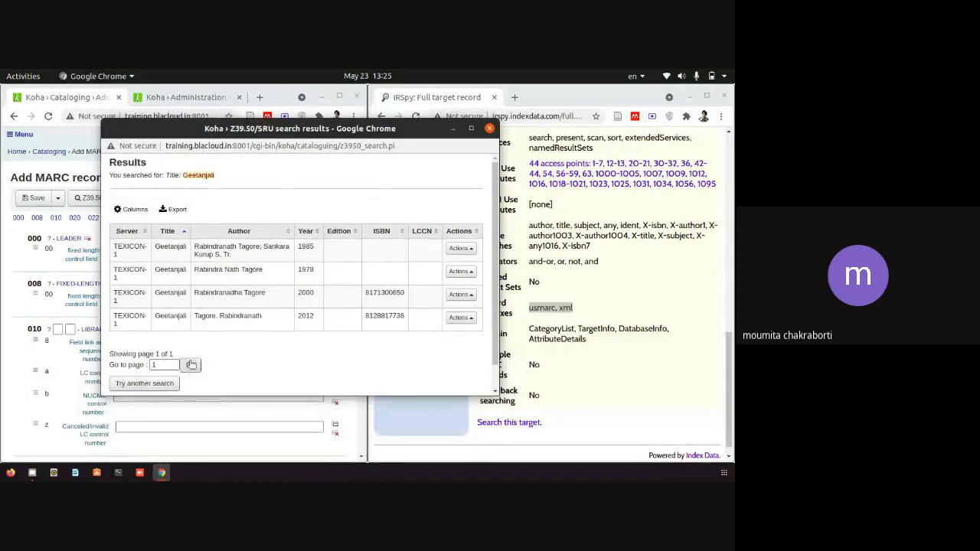
click(490, 129)
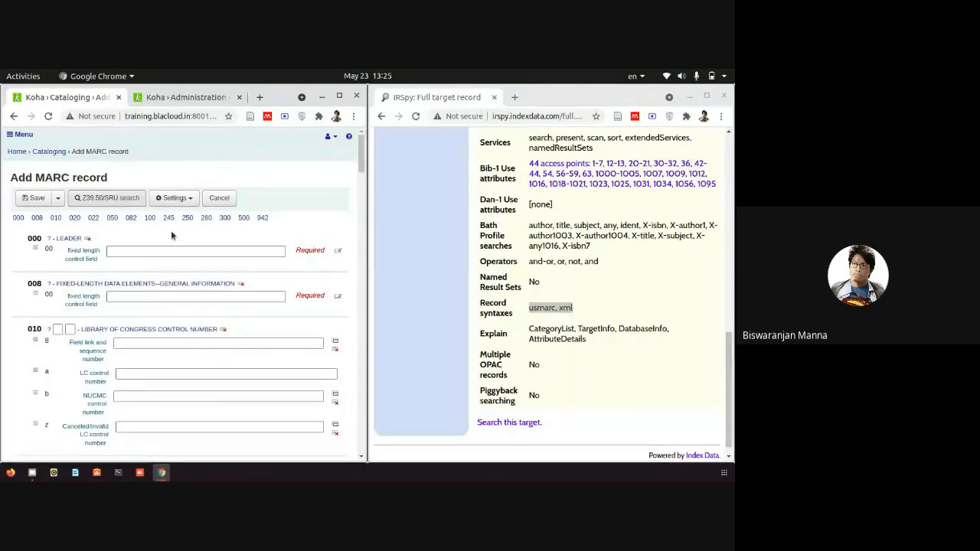
click(118, 199)
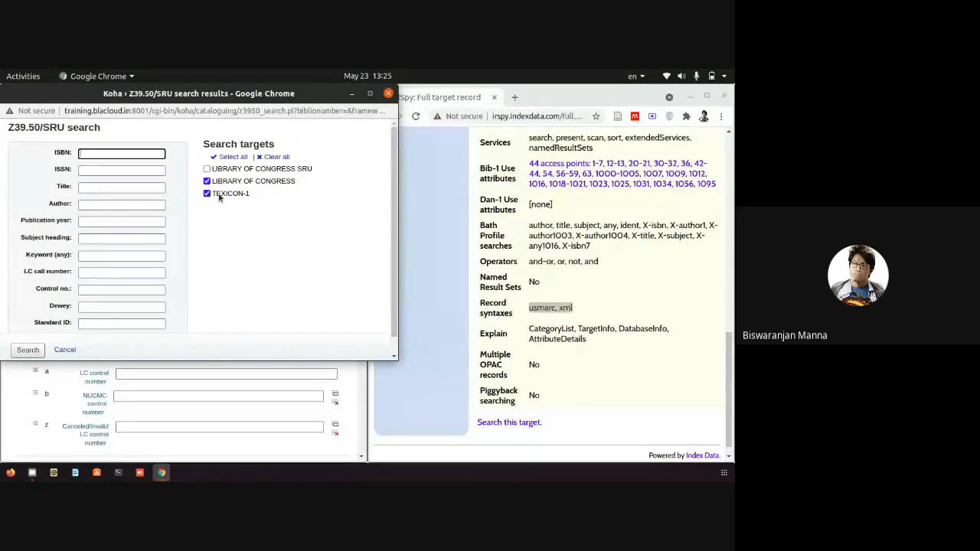
click(388, 93)
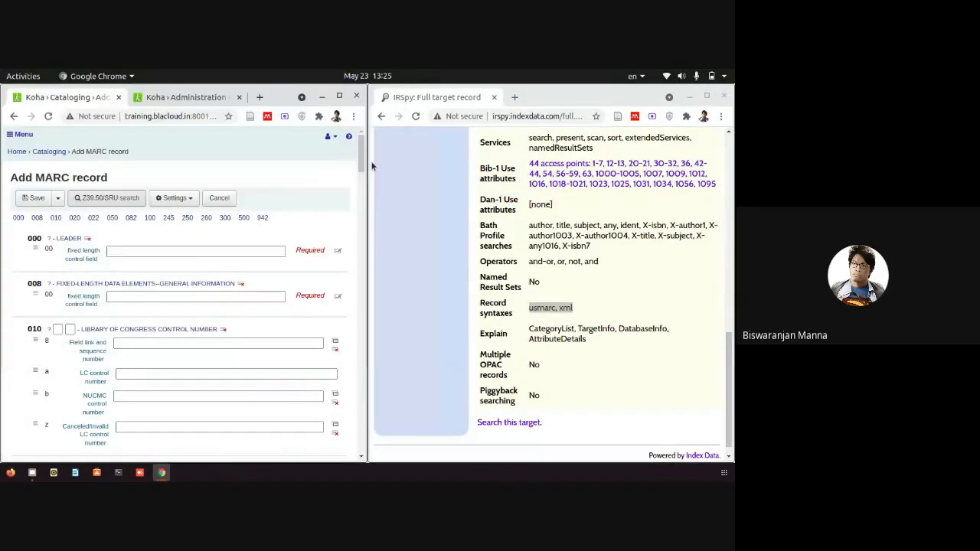
click(722, 96)
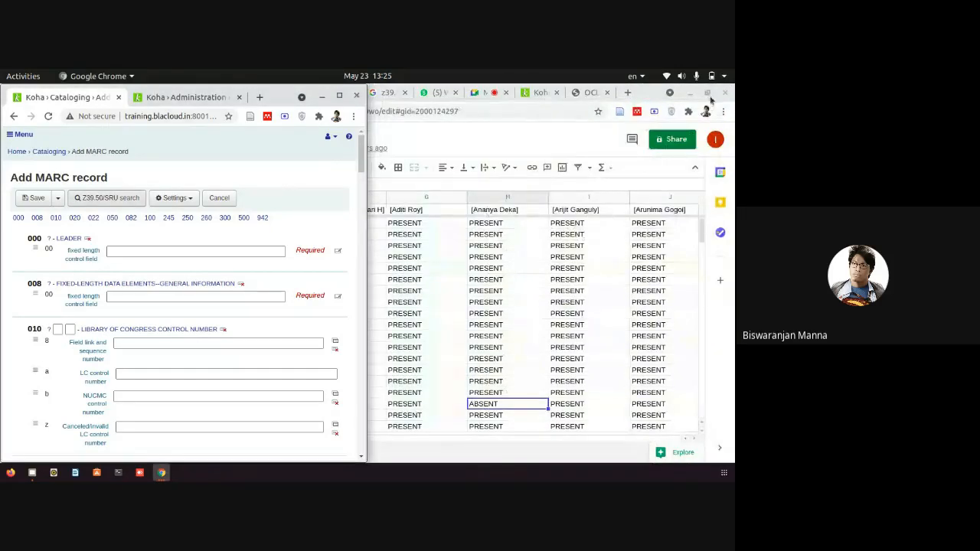
Minimize the attendance spreadsheet, maximize the Koha window and bring up the Z39.50/SRU servers tab.
click(682, 96)
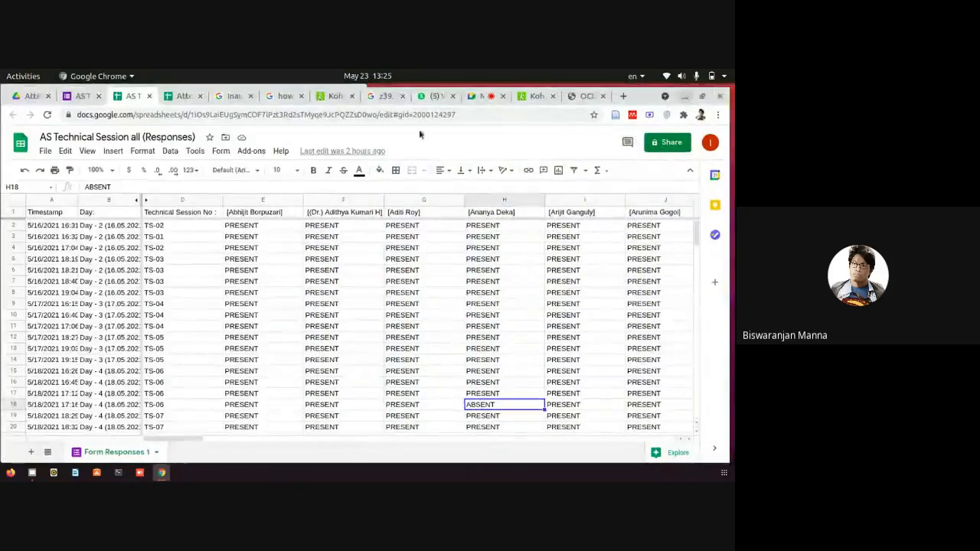
click(688, 93)
click(339, 96)
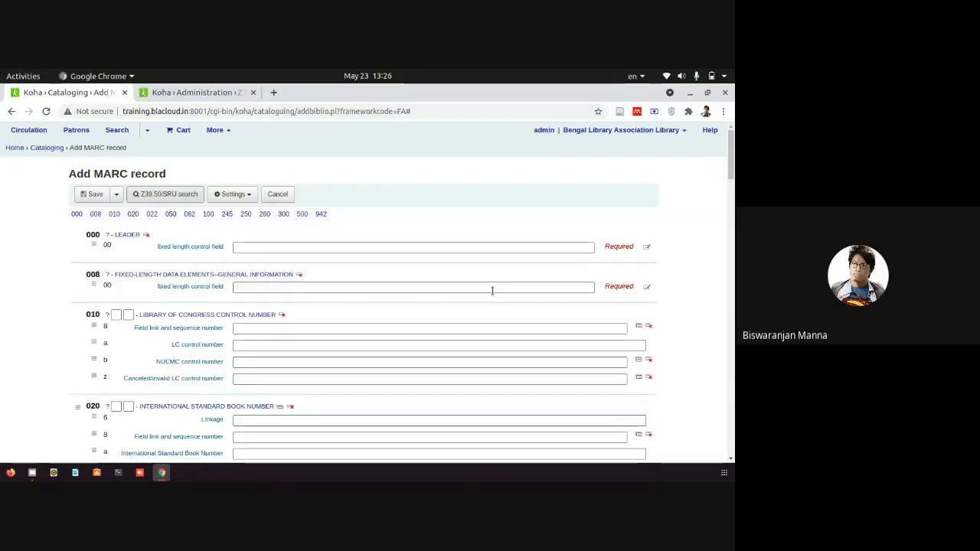
click(183, 93)
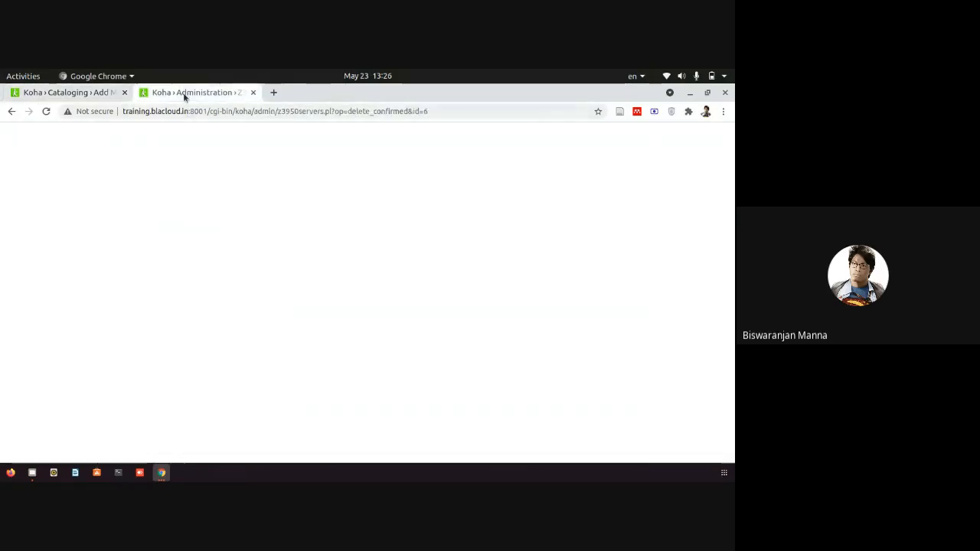
Switch back to the empty Add MARC record form in the Fast Add framework.
click(68, 92)
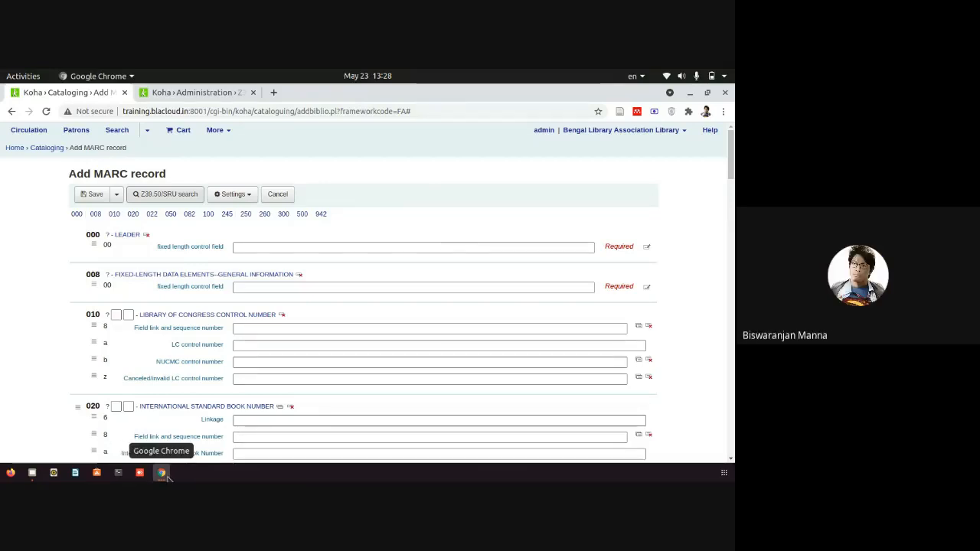
mouse_move(174, 476)
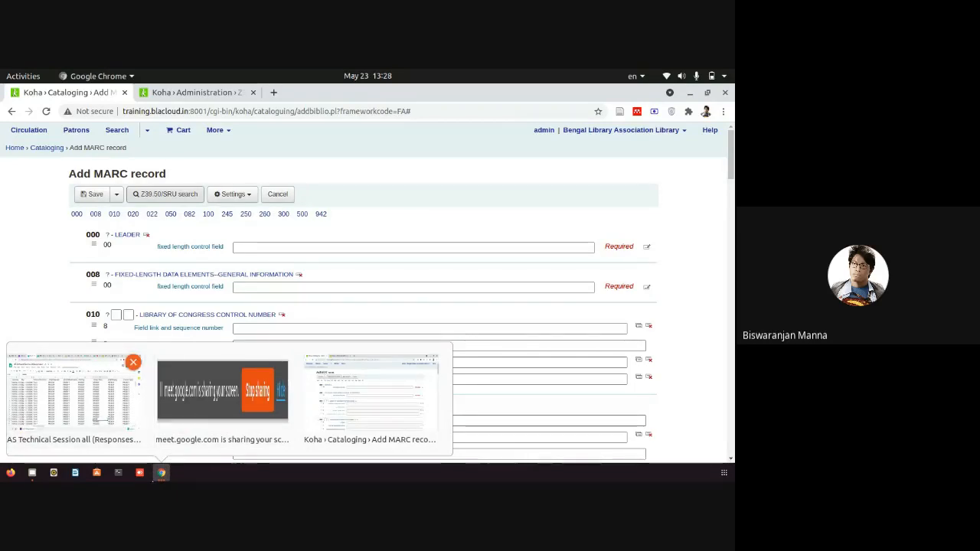
Bring the Koha window forward and show the Z39.50/SRU servers list with five remaining servers.
click(160, 477)
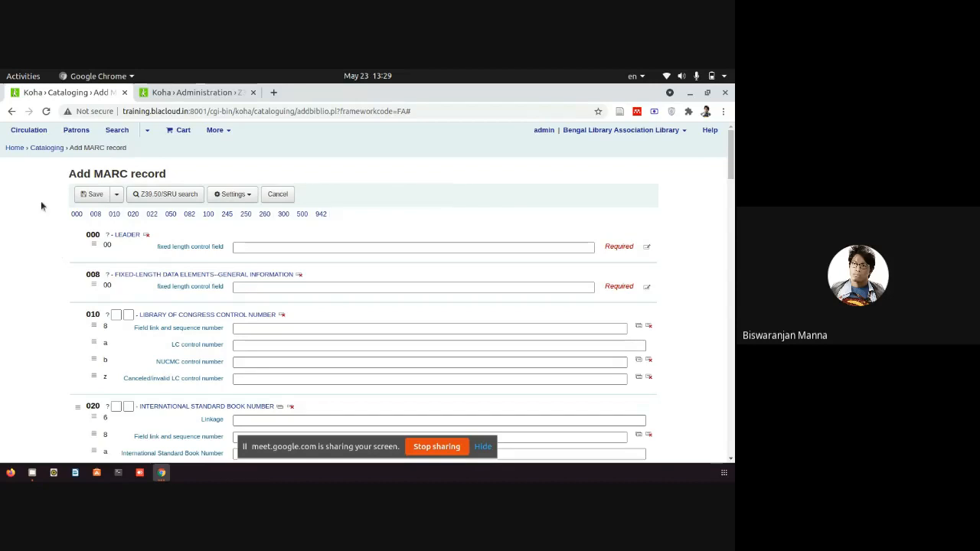
click(161, 473)
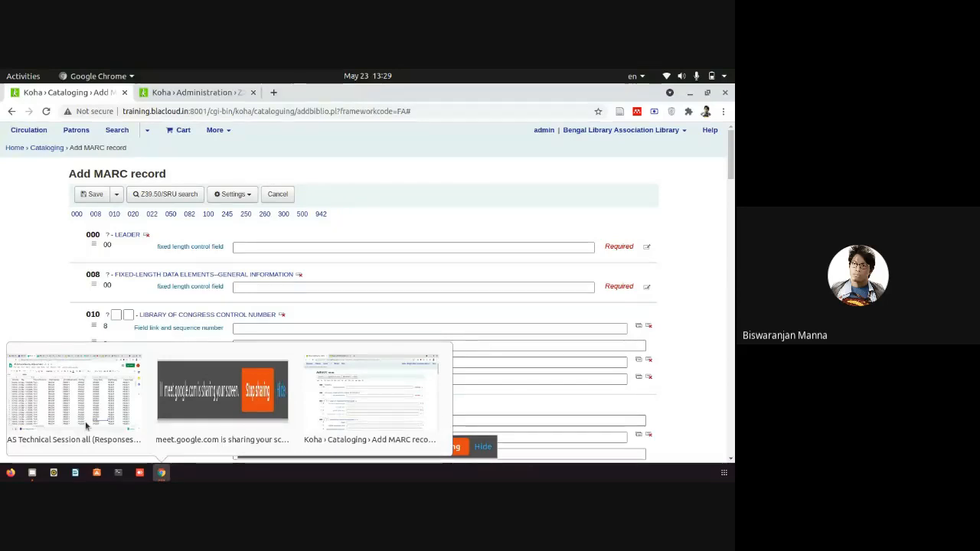
click(356, 425)
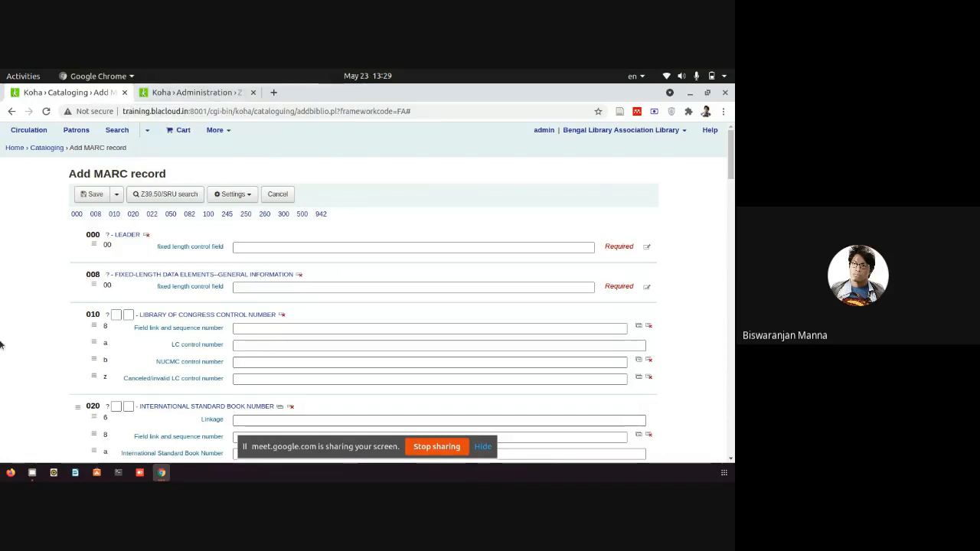
click(161, 473)
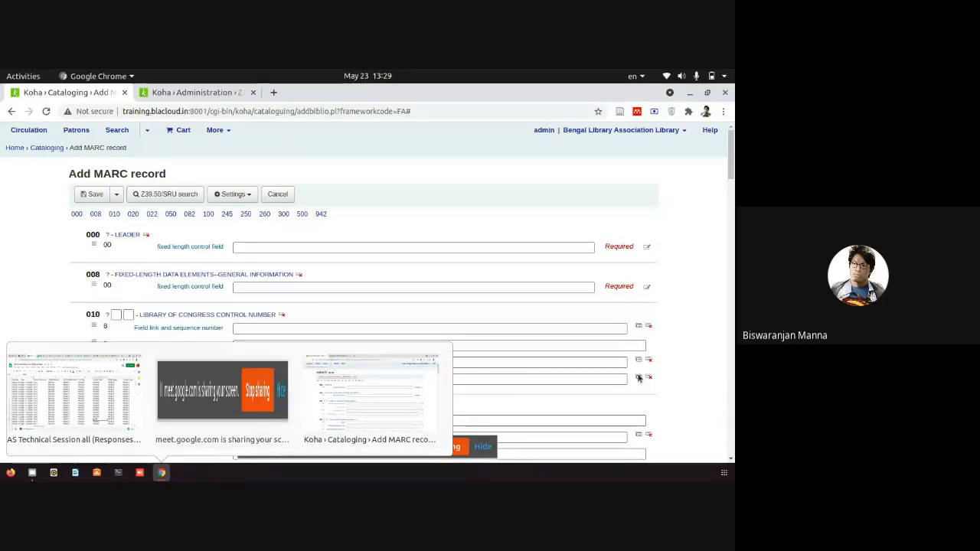
click(196, 93)
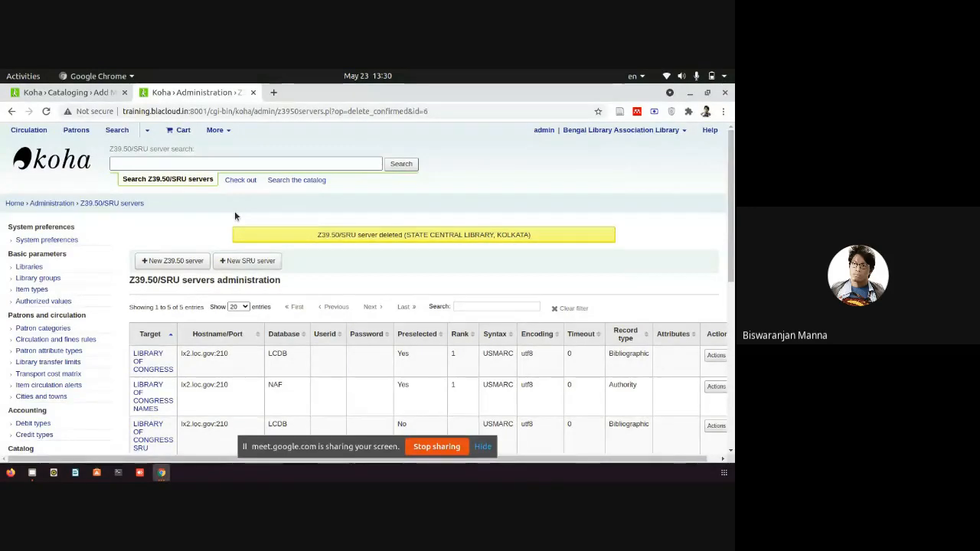
Log out of the Koha staff interface and load the bare training.blacloud.in: server address.
click(668, 130)
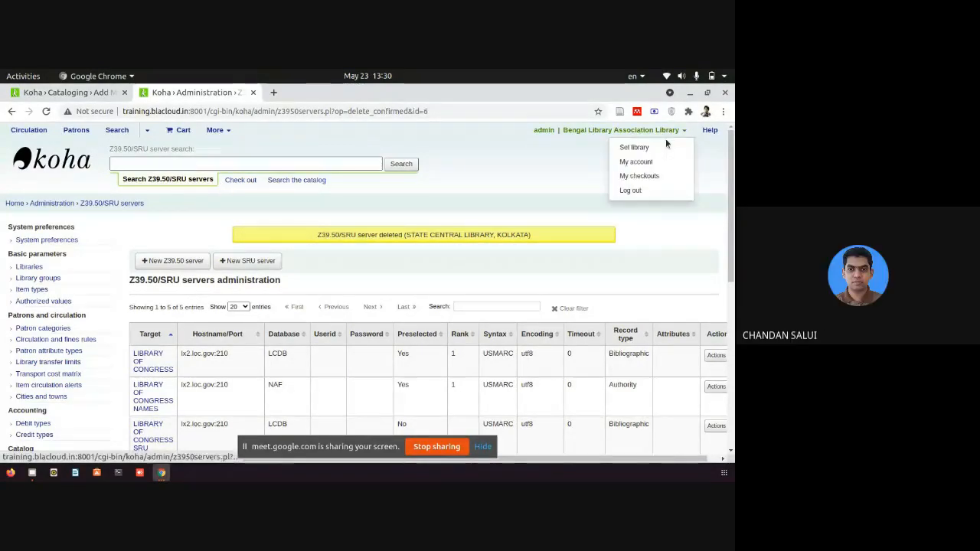
click(635, 193)
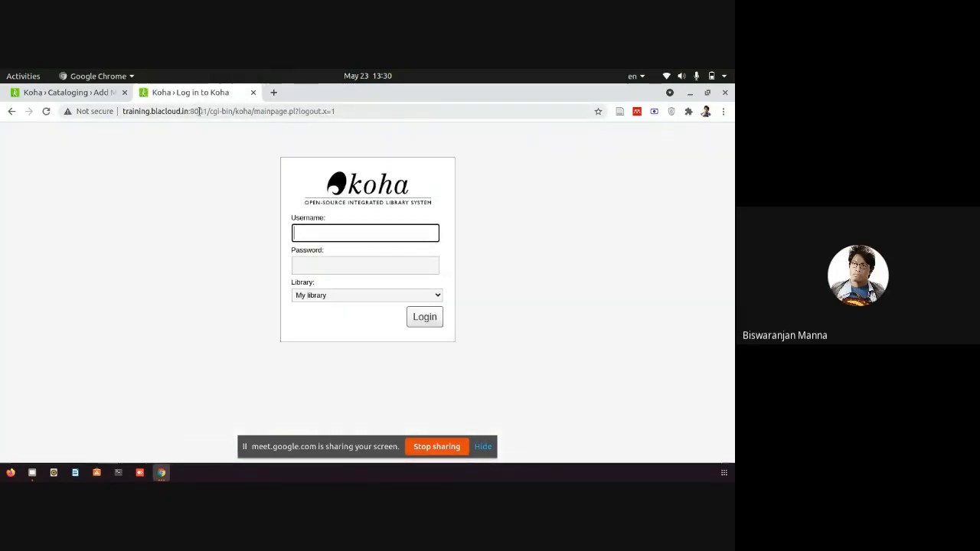
drag(193, 111, 617, 132)
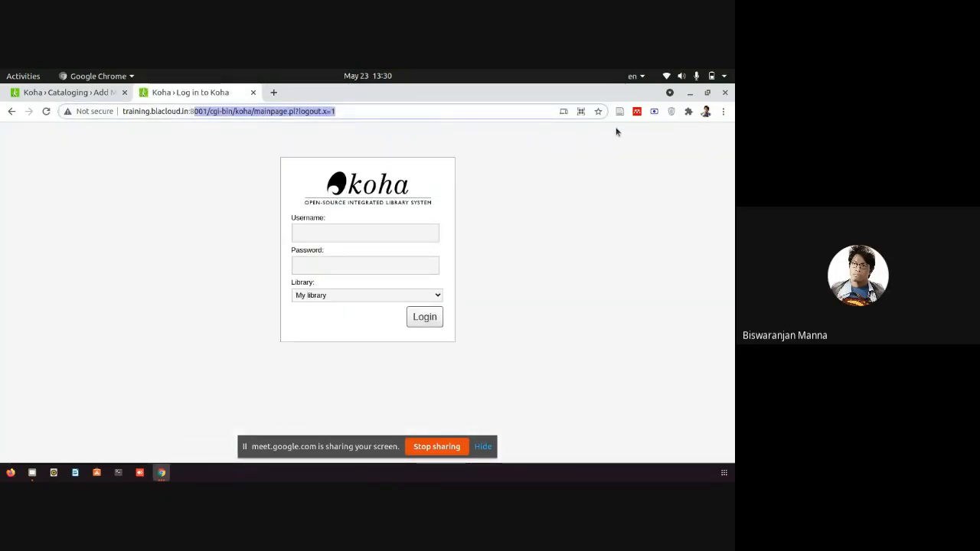
key(BackSpace)
key(BackSpace)
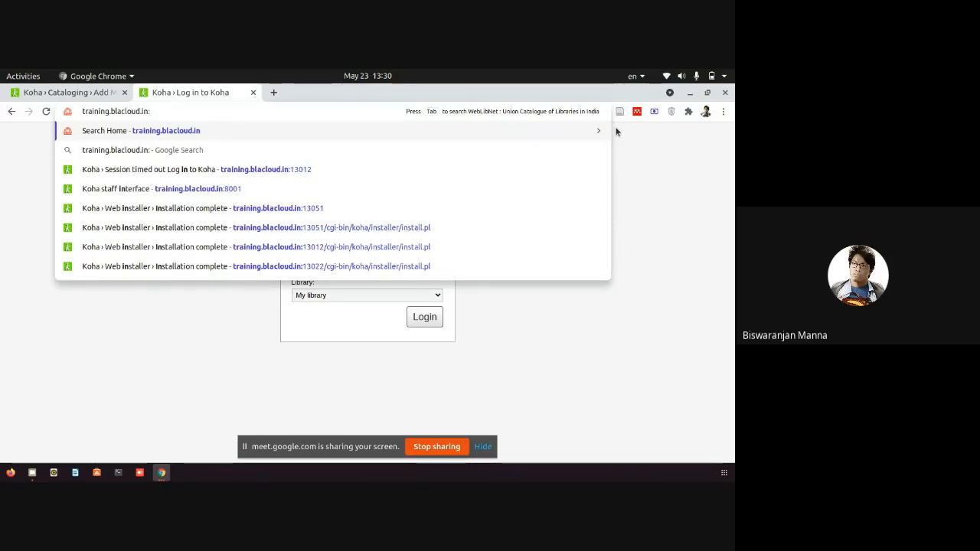
key(Return)
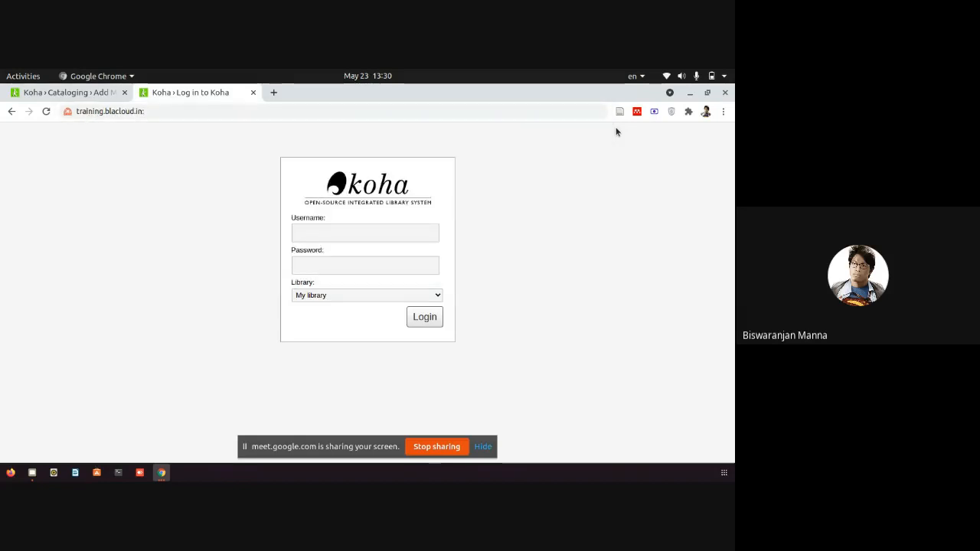
click(525, 108)
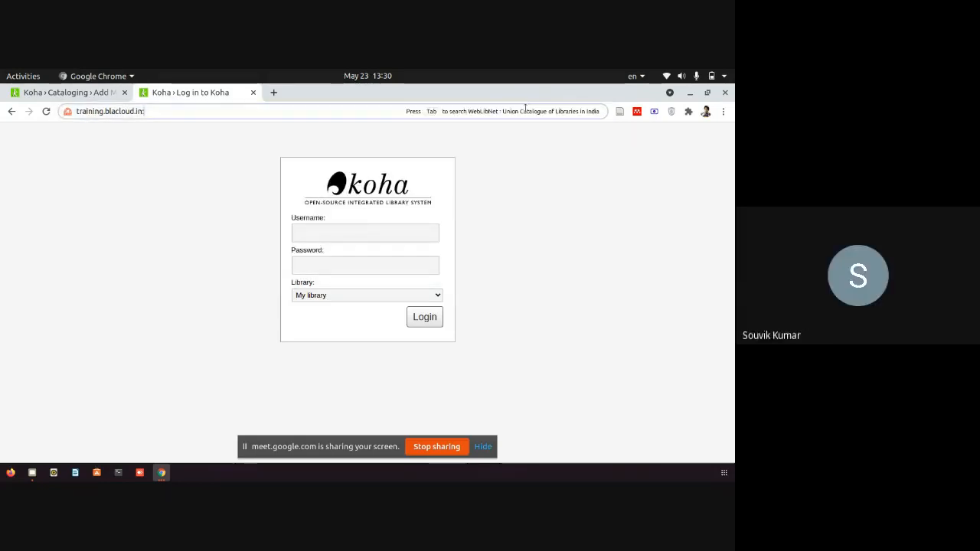
click(391, 111)
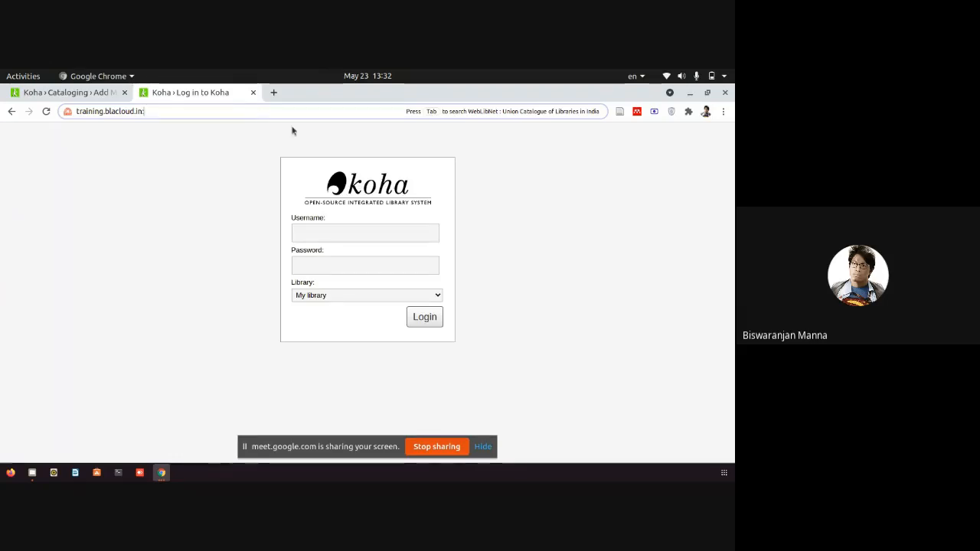
click(169, 473)
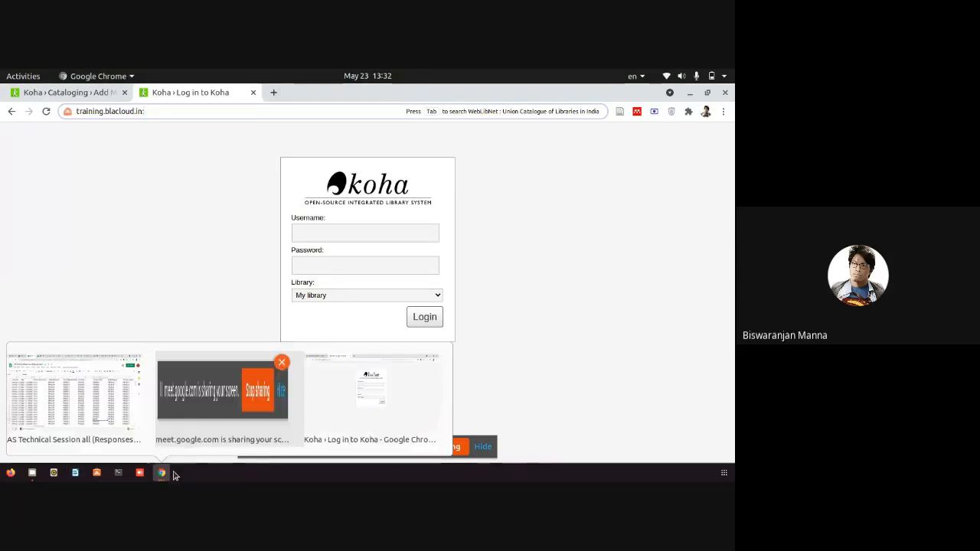
click(391, 413)
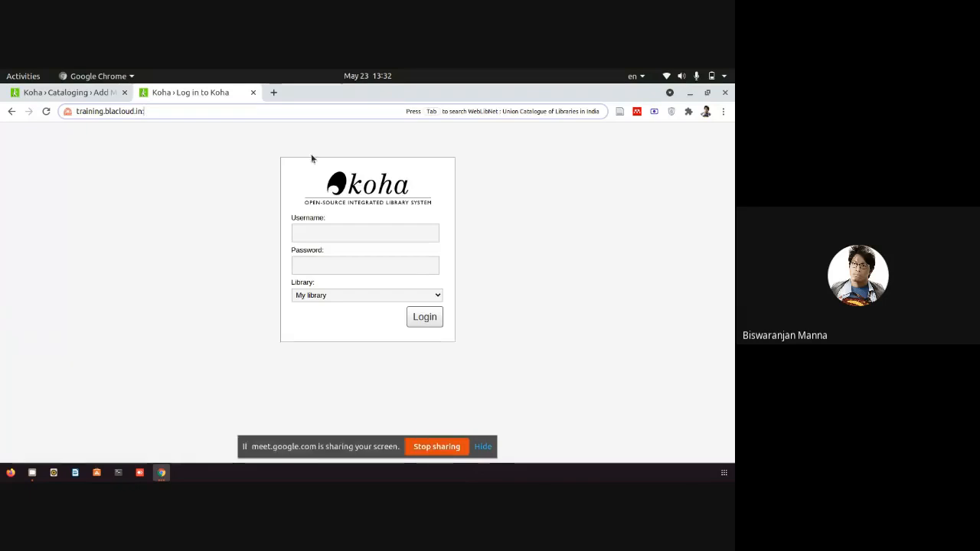
Open a new tab and load the IRSpy: Welcome page from the irspy address suggestion.
click(276, 93)
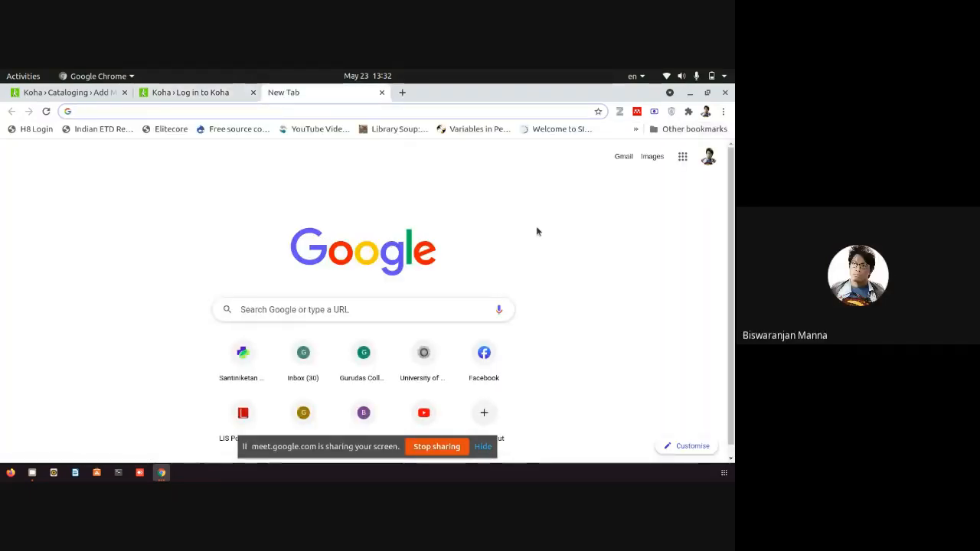
text(i)
key(BackSpace)
key(BackSpace)
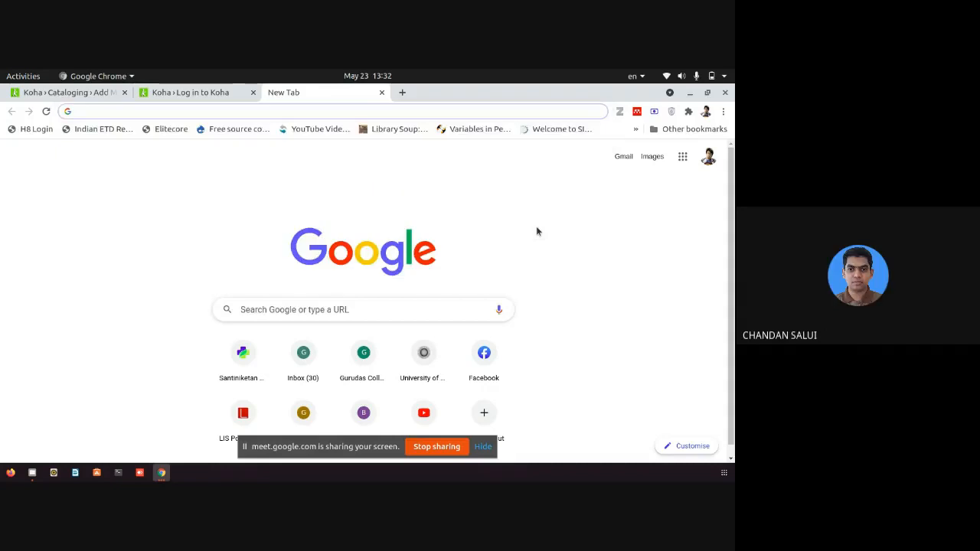
text(i)
key(BackSpace)
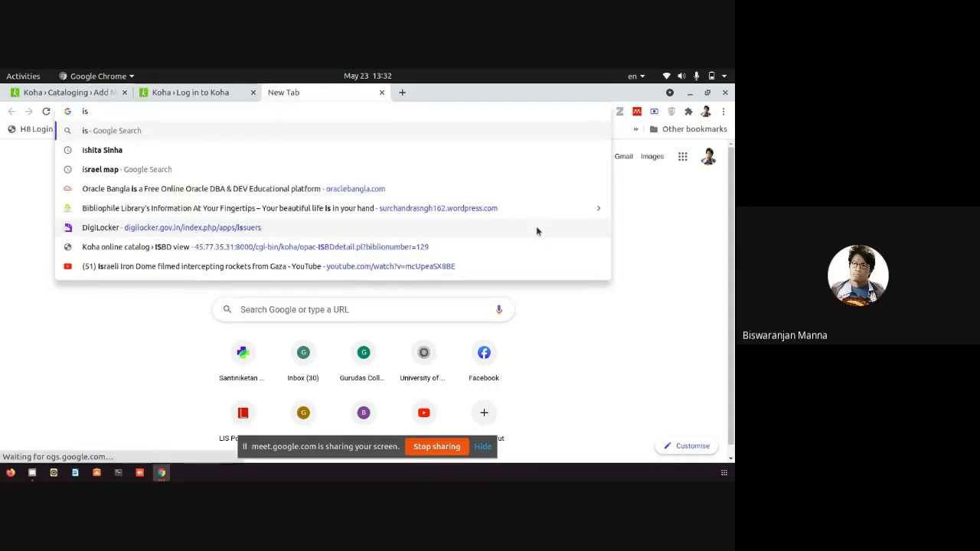
text(rsp)
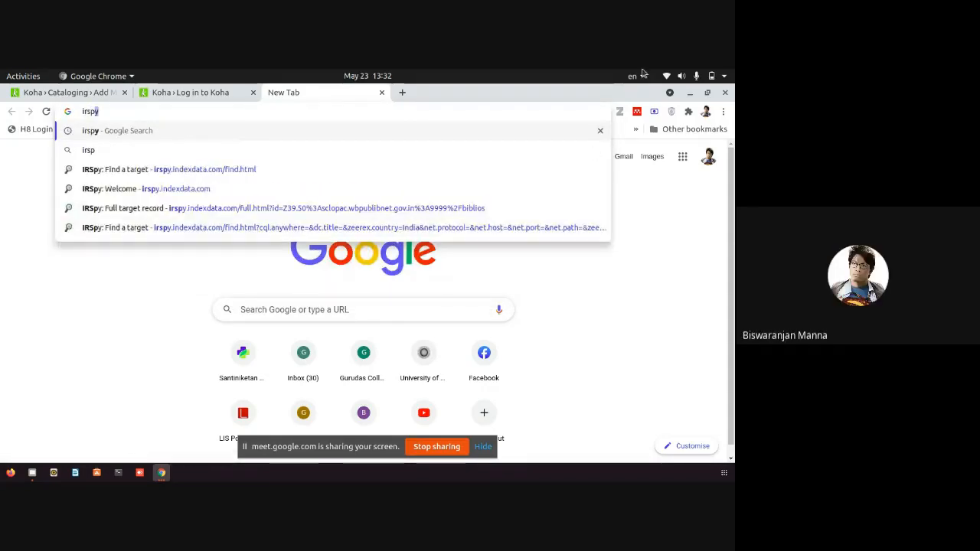
click(203, 190)
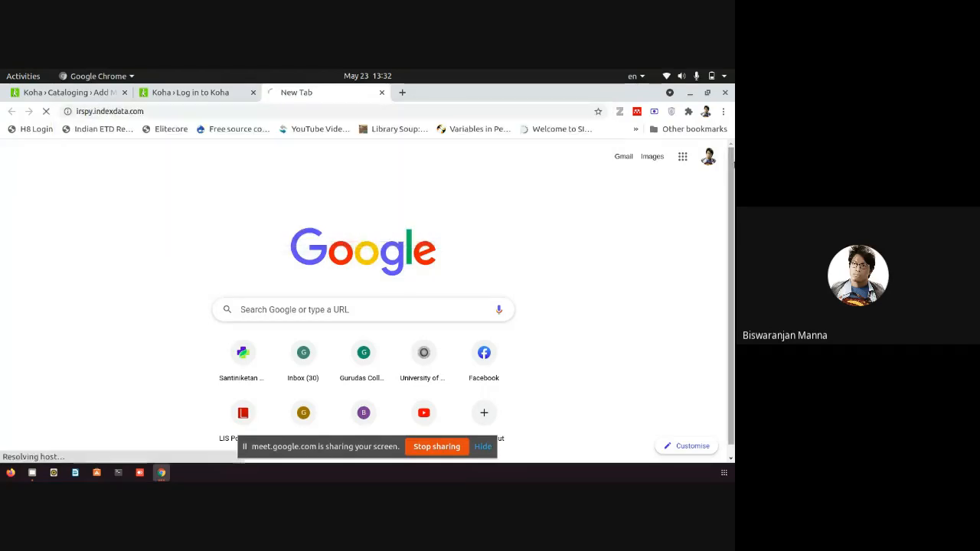
right_click(683, 354)
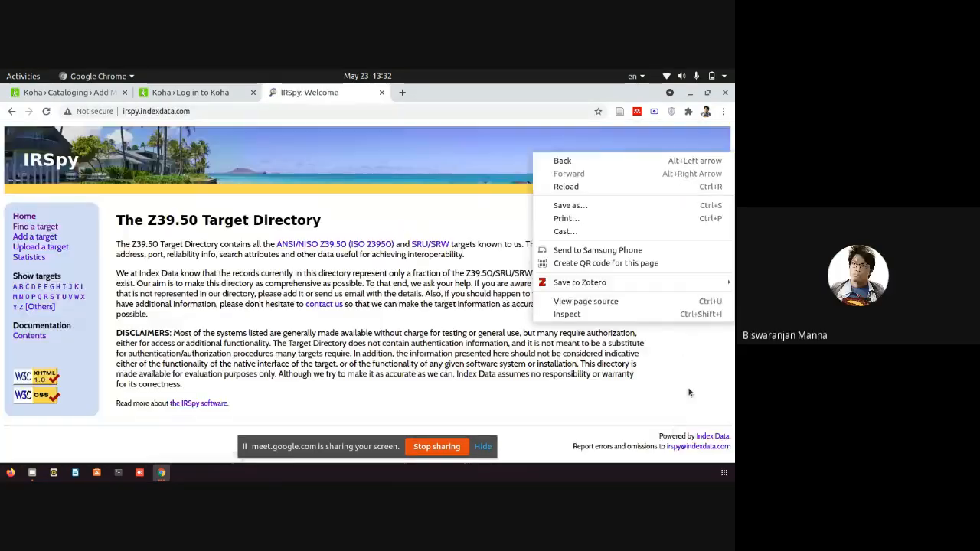
click(639, 326)
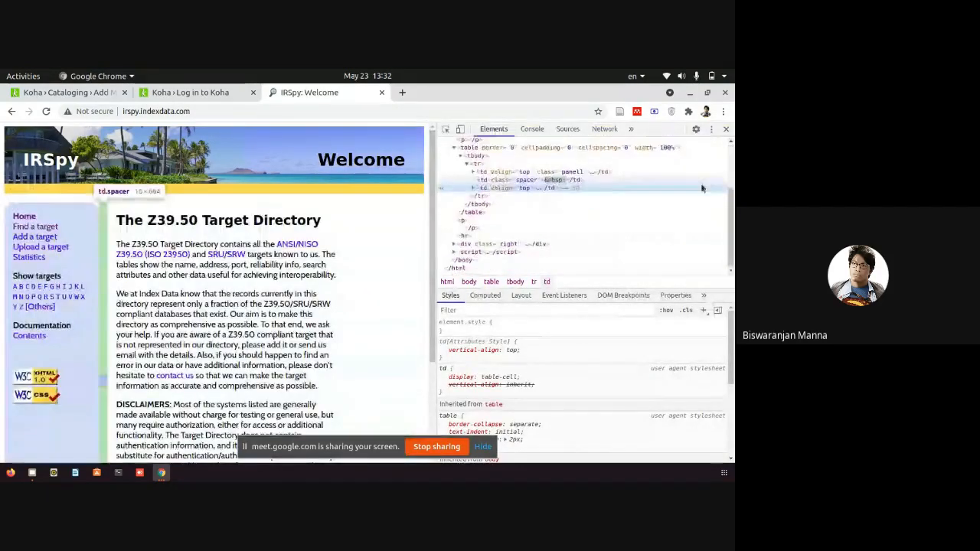
Inspect the IRSpy page in DevTools and dock the developer tools to the bottom.
click(459, 128)
click(726, 130)
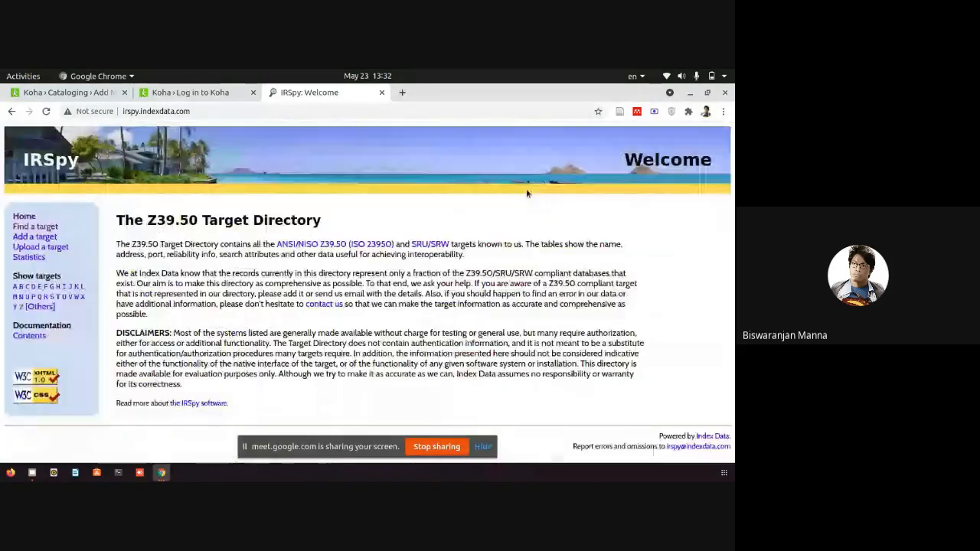
right_click(536, 236)
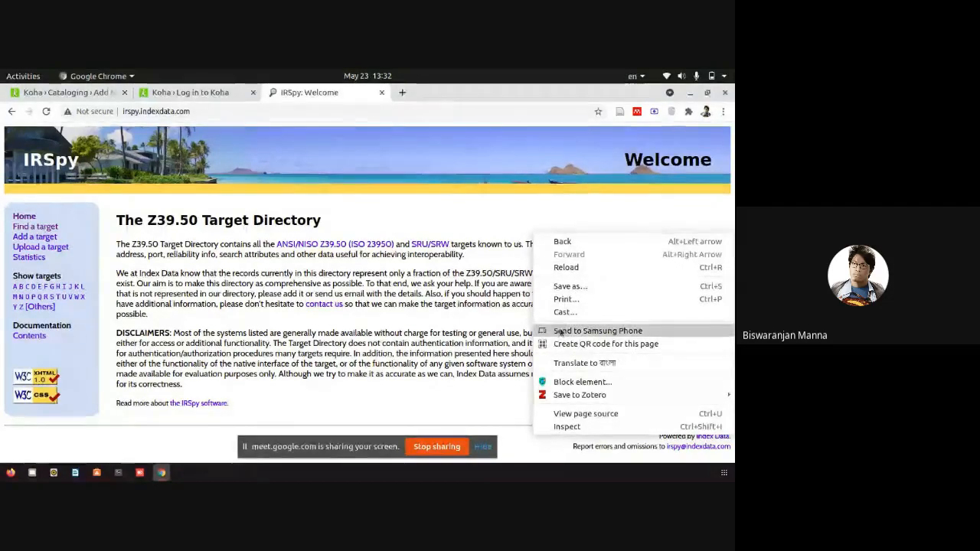
click(580, 426)
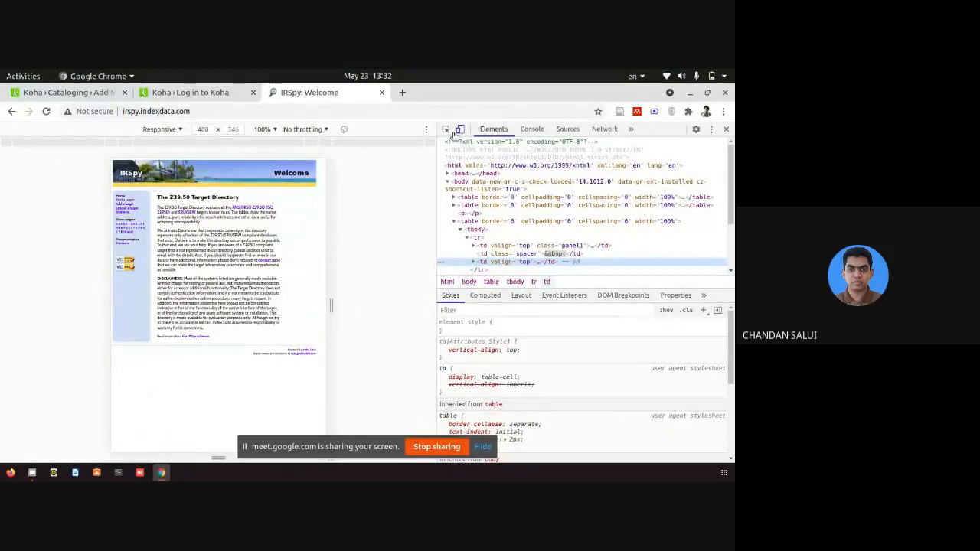
click(712, 130)
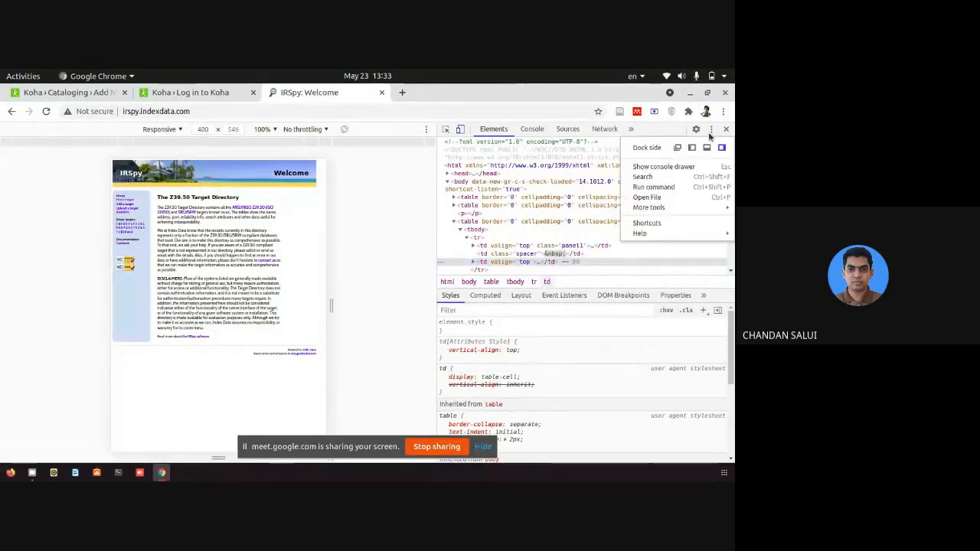
click(711, 133)
click(712, 131)
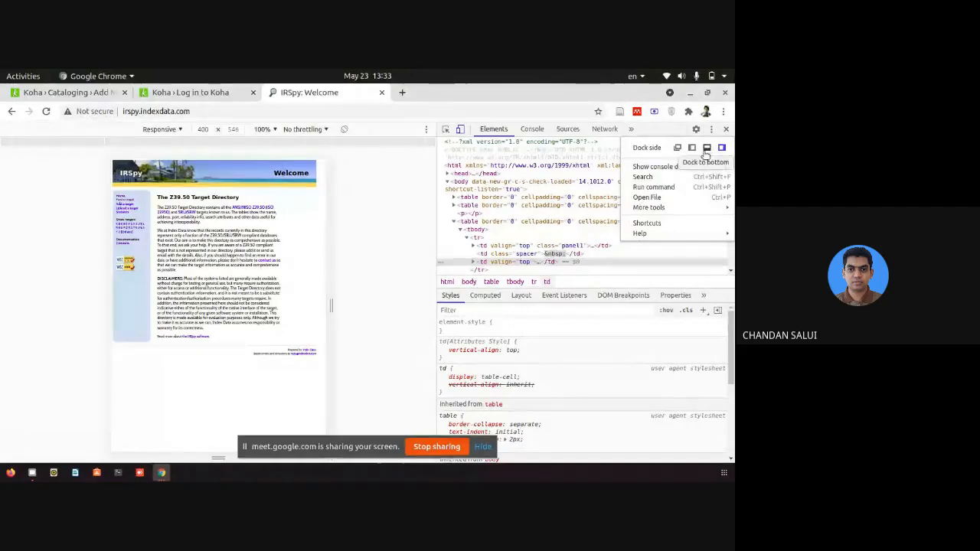
click(705, 147)
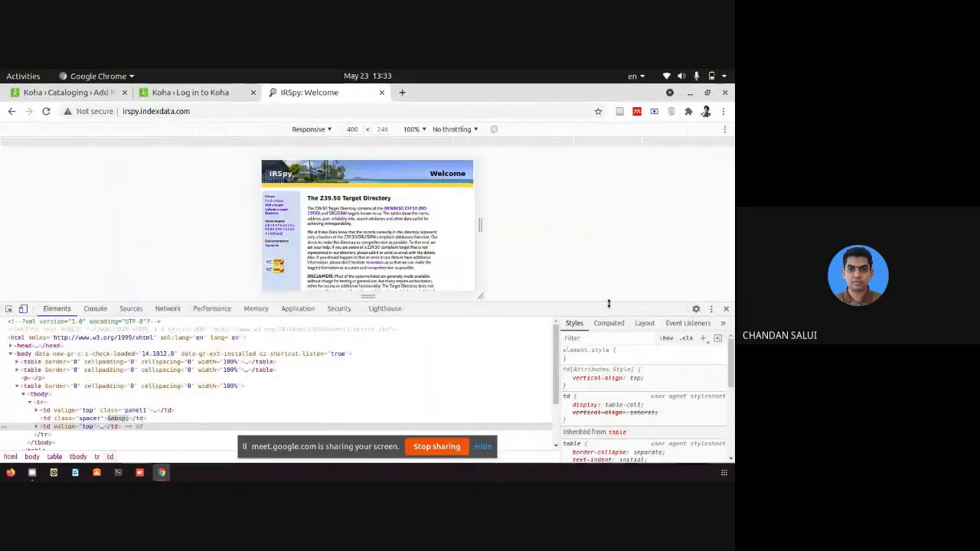
Emulate a Galaxy S5 screen and open the Find a target page in the preview.
drag(609, 303, 562, 478)
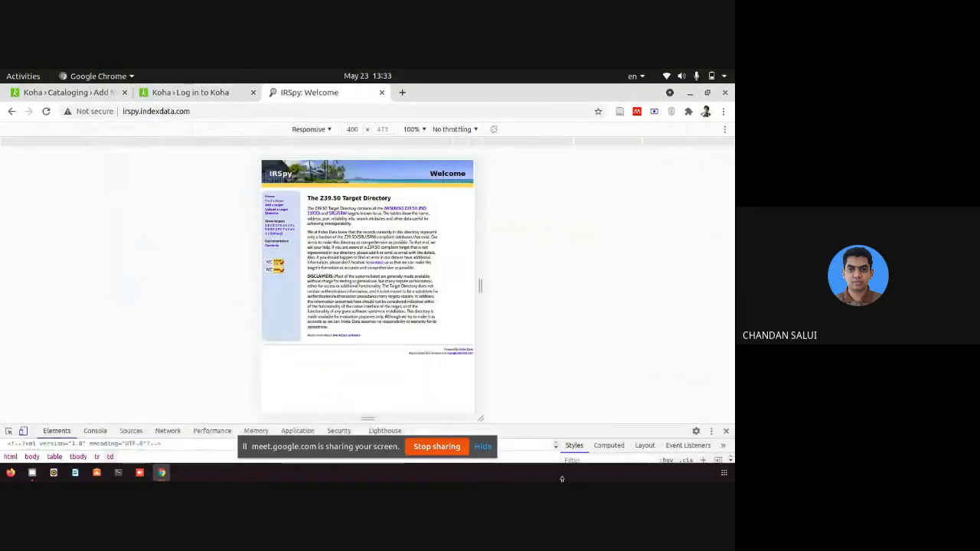
click(322, 130)
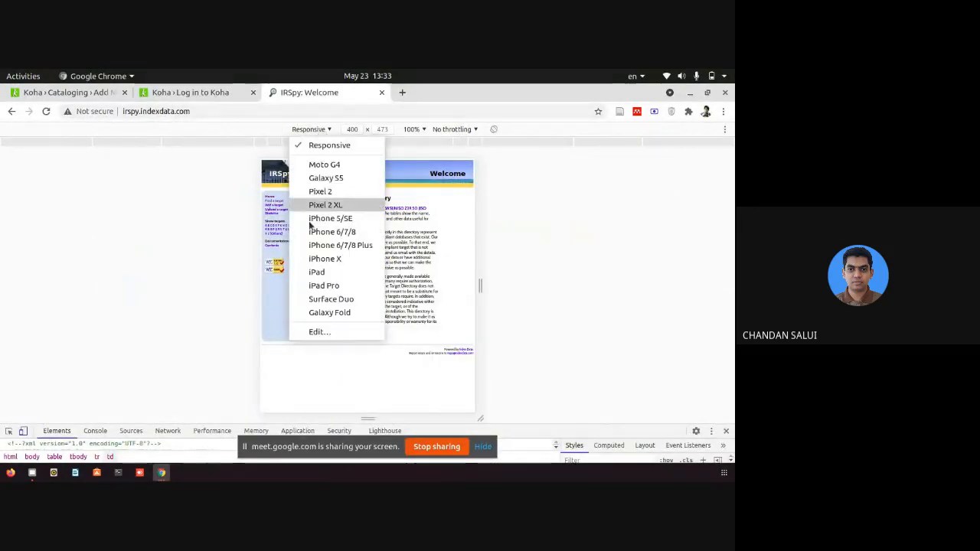
click(341, 179)
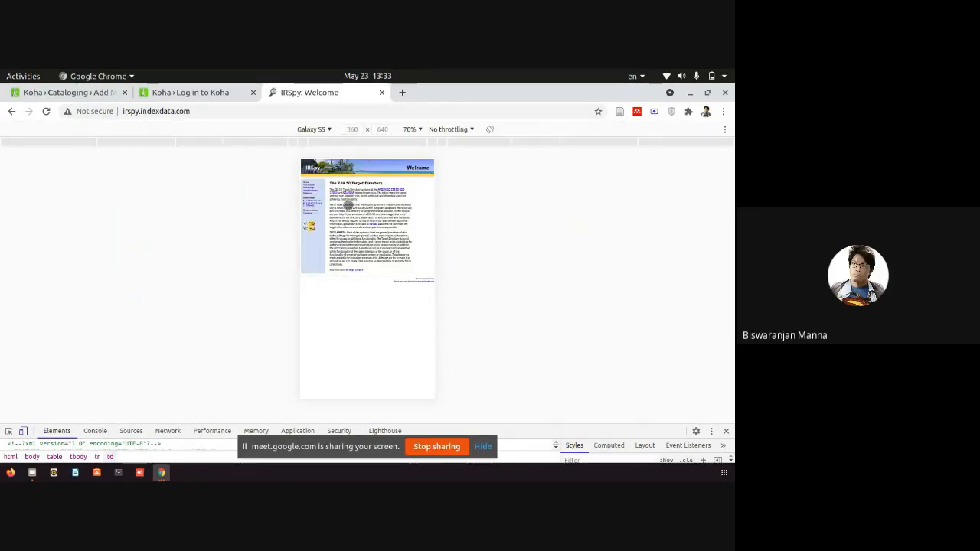
key(ctrl+minus)
key(ctrl+minus)
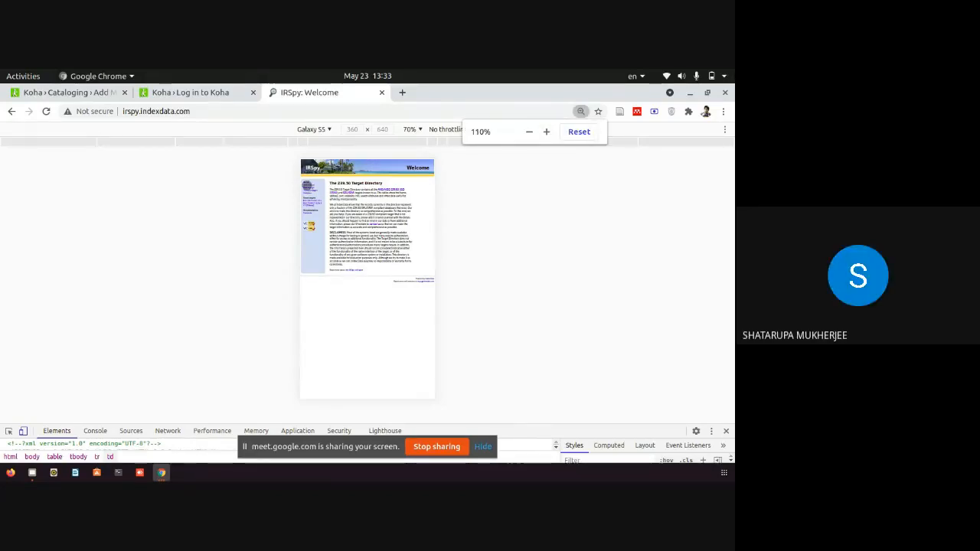
click(307, 189)
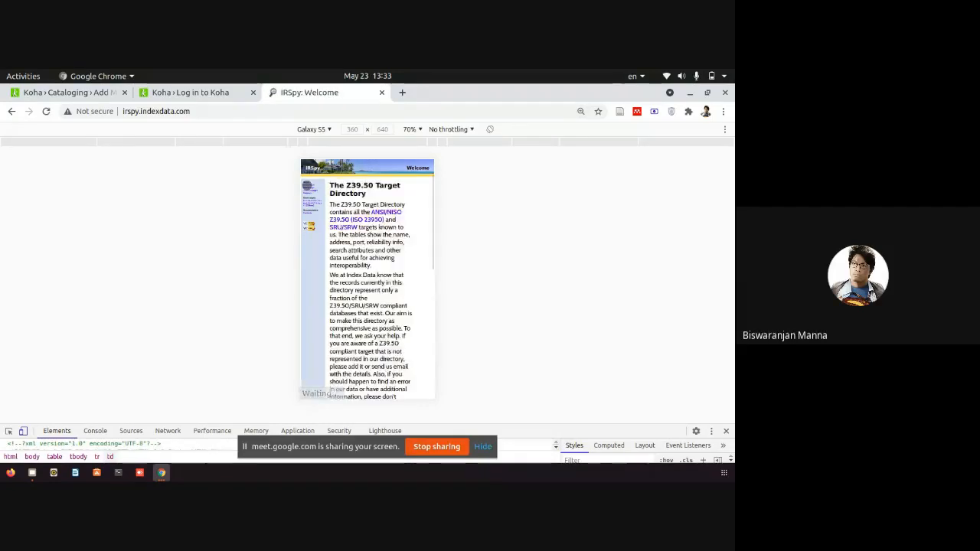
scroll(387, 230, down, 3)
scroll(388, 278, up, 3)
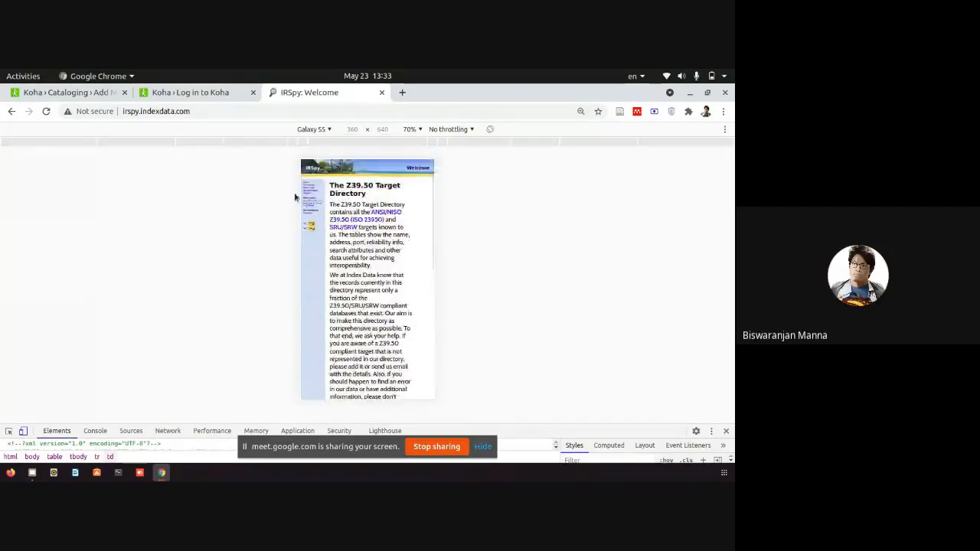
click(308, 188)
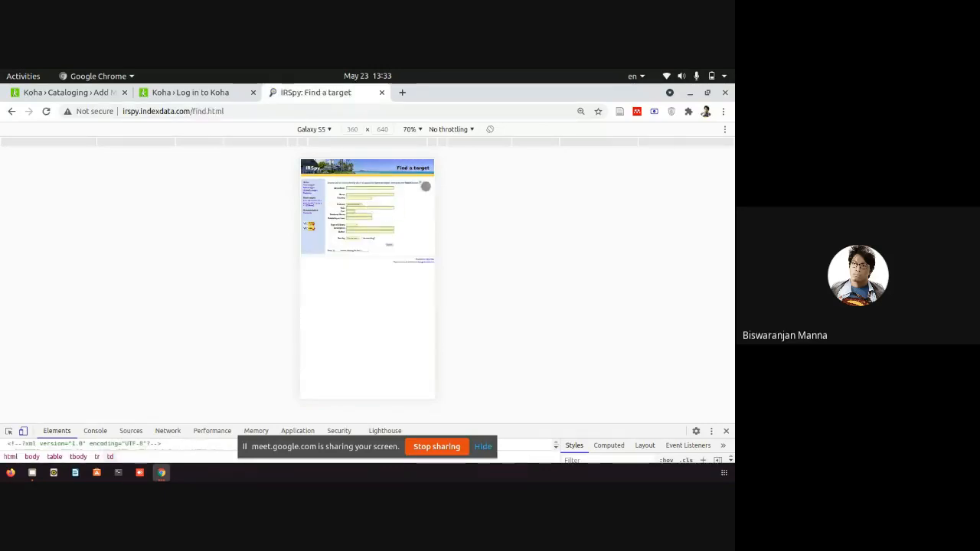
Zoom the preview to 150%, search with Country India and Protocol No preference.
click(414, 130)
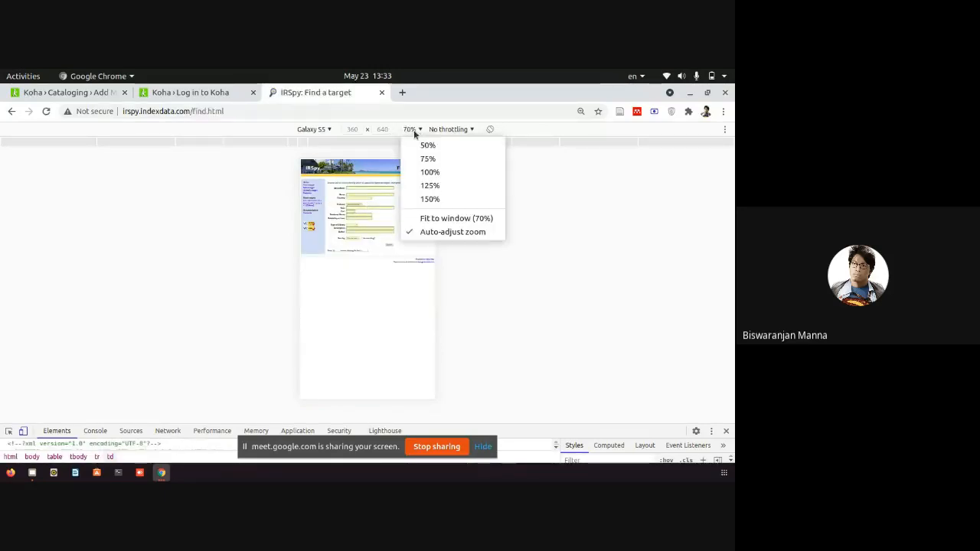
click(430, 200)
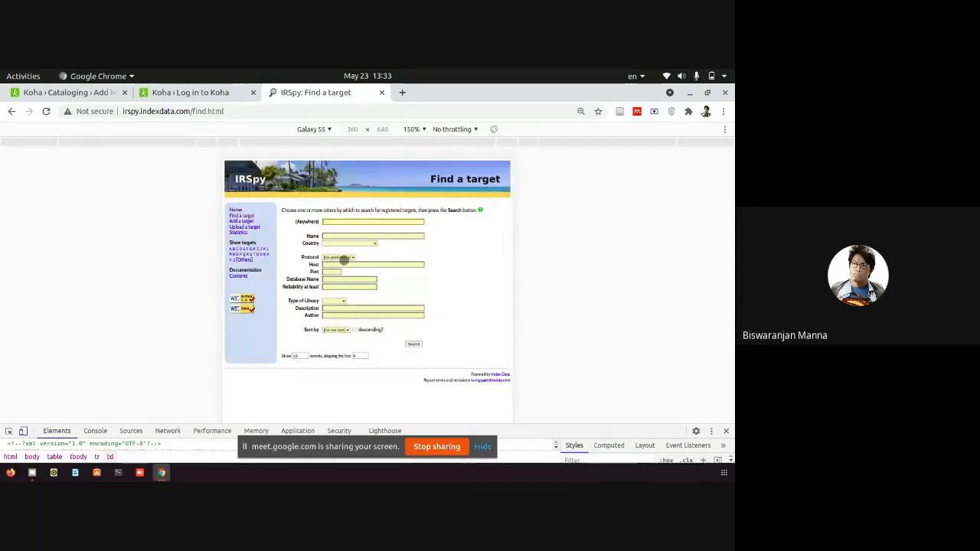
click(345, 259)
click(346, 243)
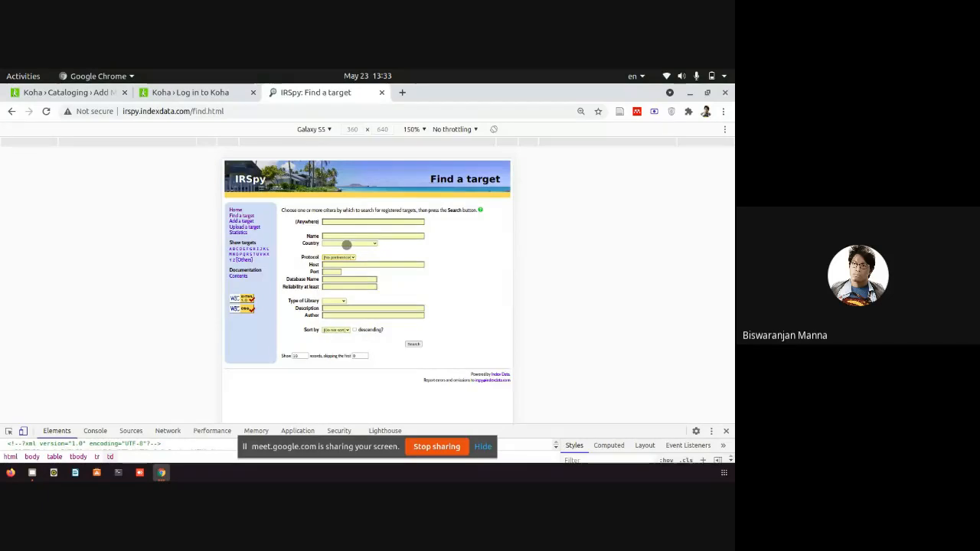
click(347, 245)
scroll(399, 417, down, 15)
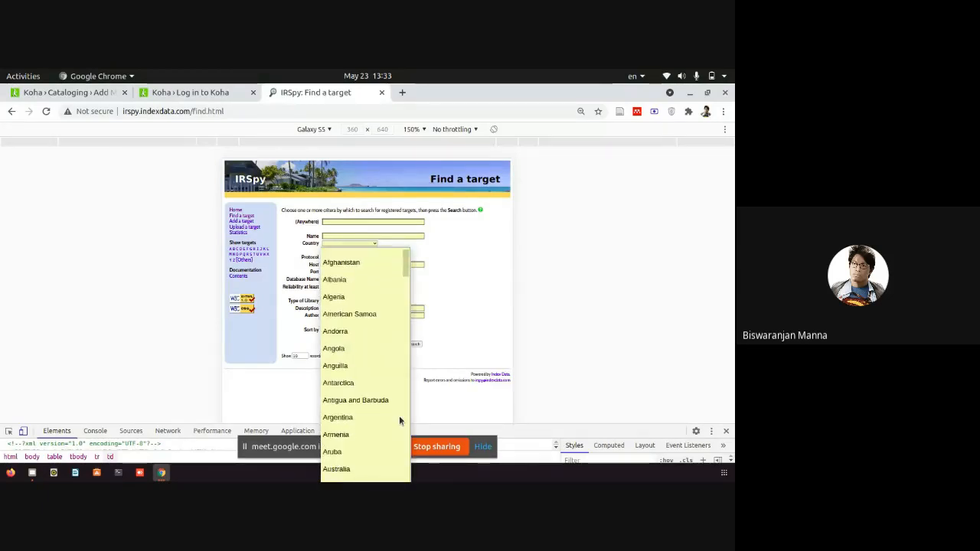
scroll(399, 416, down, 1)
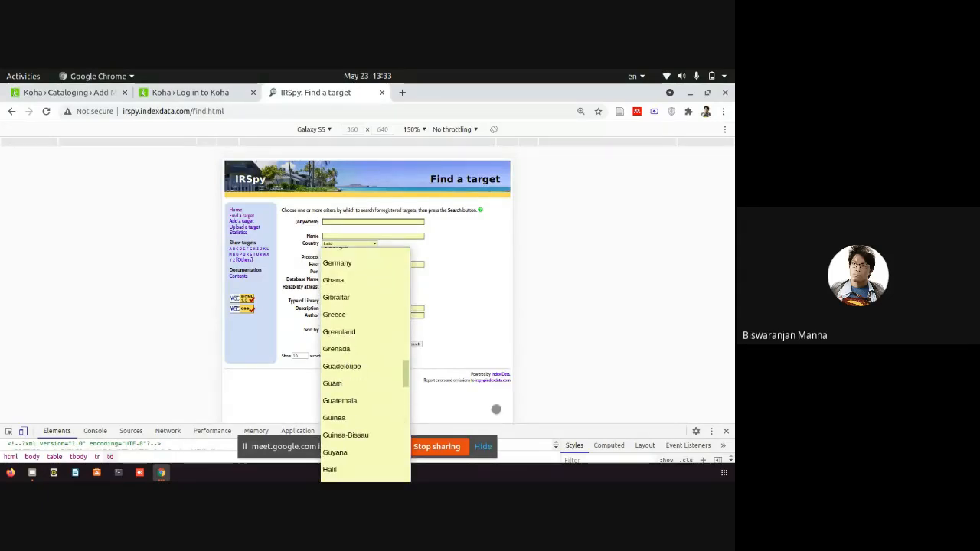
click(357, 243)
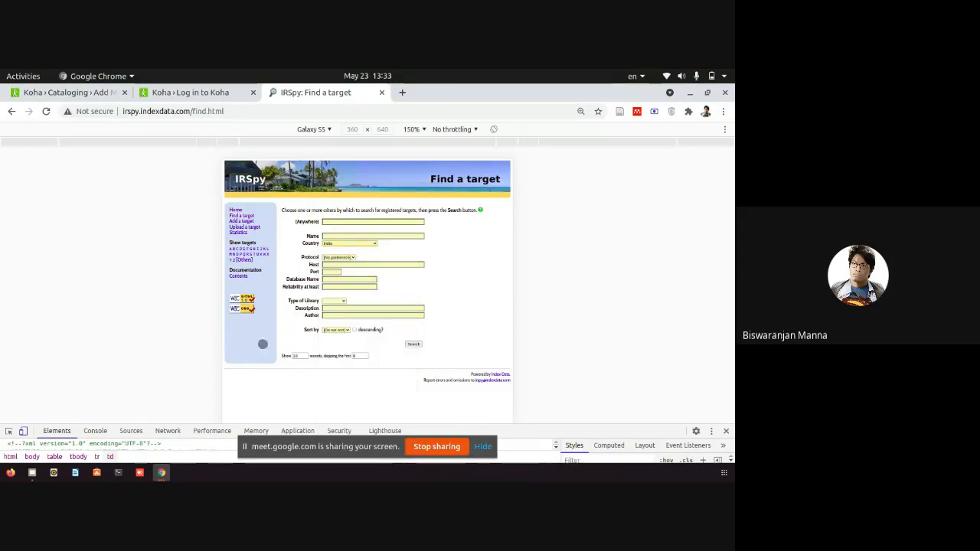
click(415, 345)
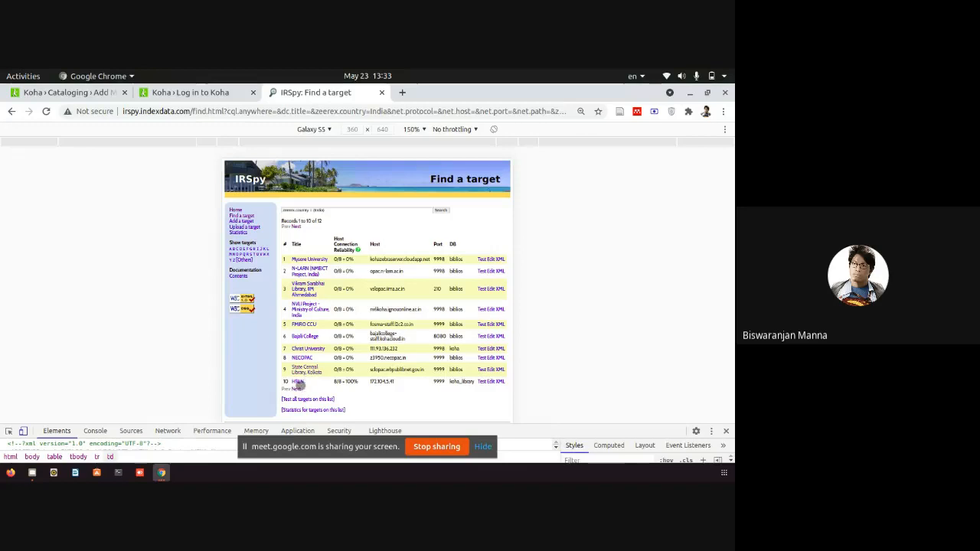
Open the HRLN target's full record and close the DevTools device emulation.
click(297, 381)
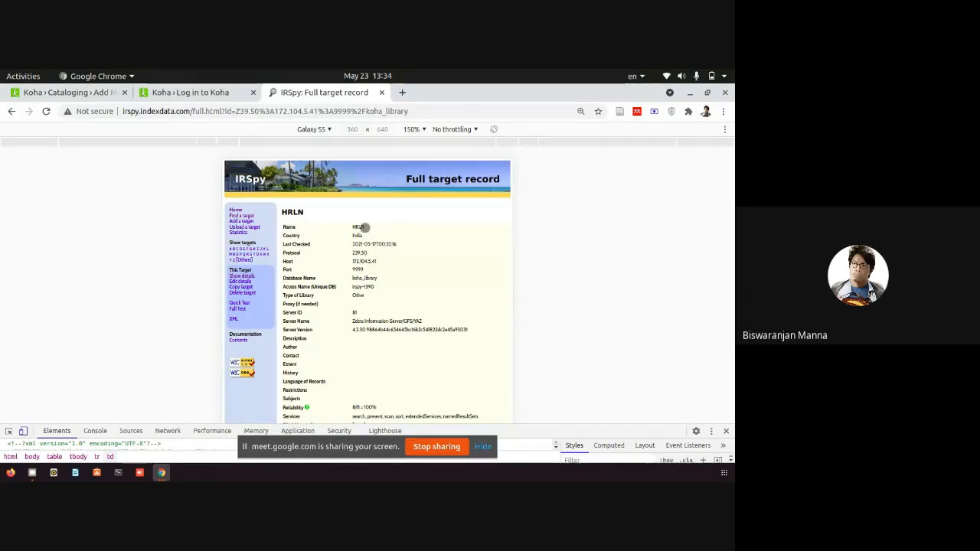
double_click(289, 227)
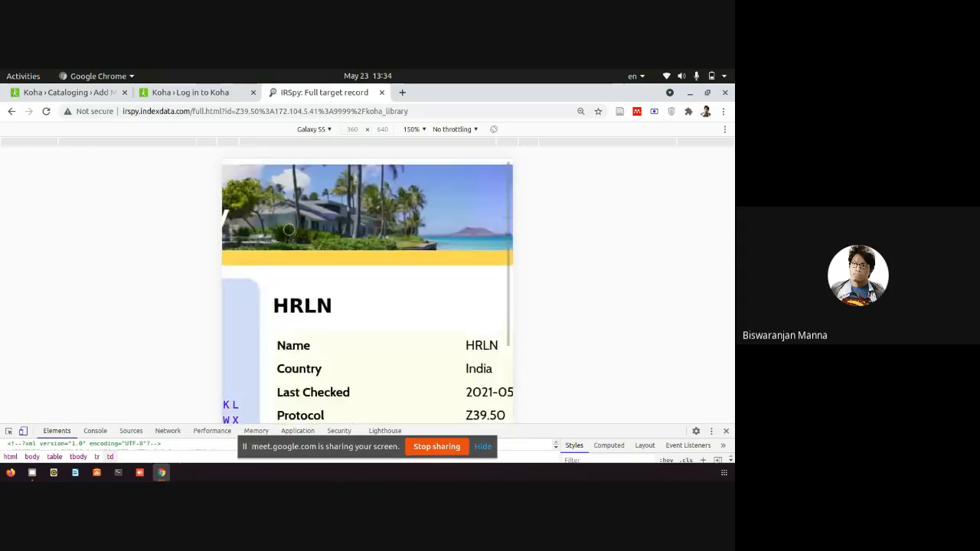
double_click(334, 369)
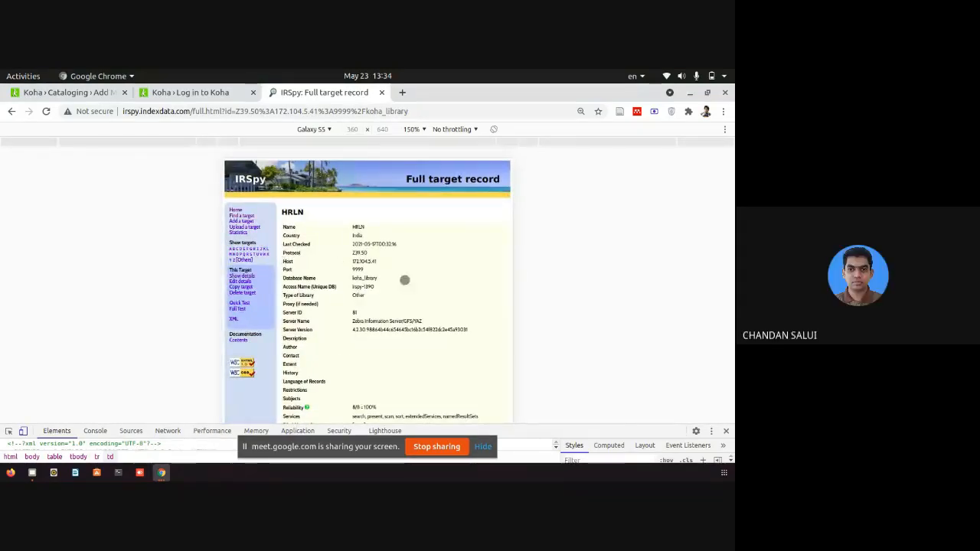
click(727, 432)
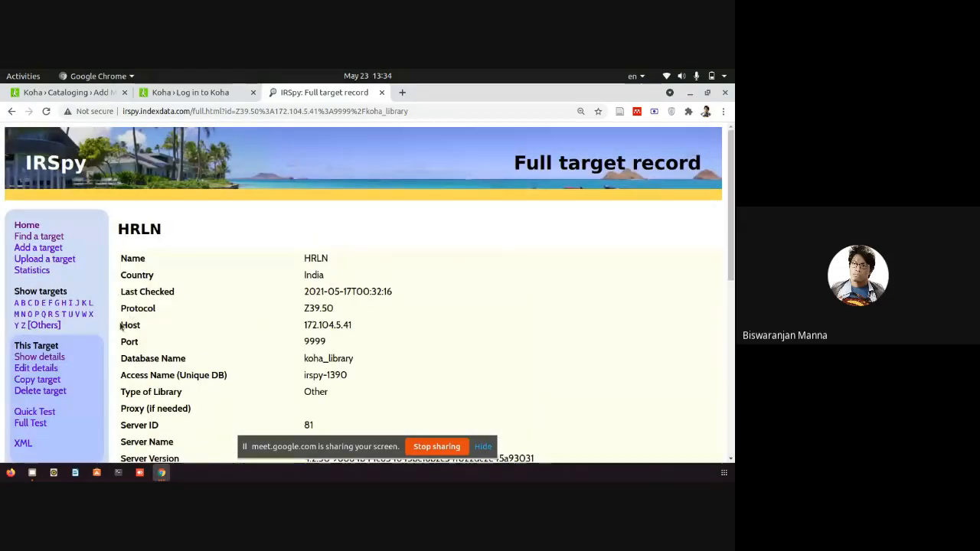
Review the HRLN record: database koha_library and Reliability 8/8 = 100%.
drag(120, 329, 379, 364)
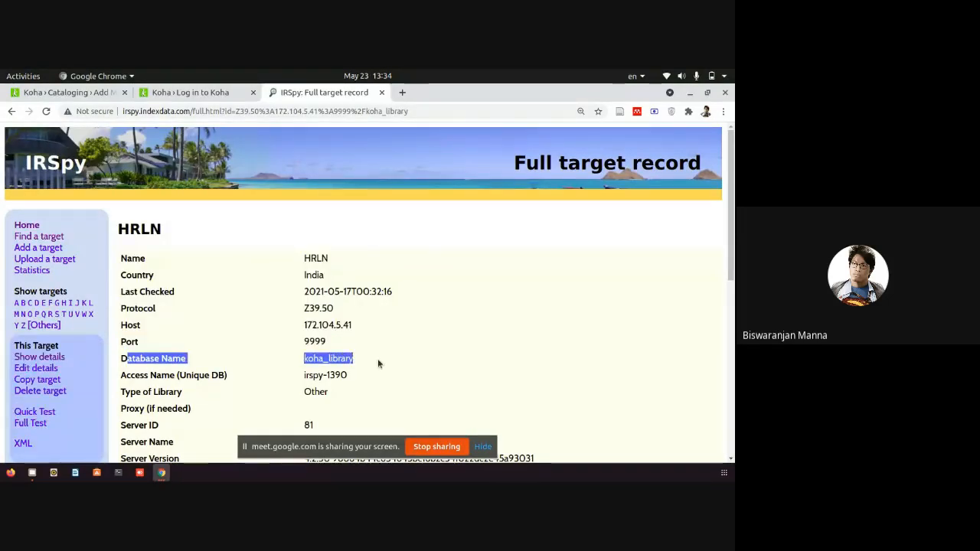
scroll(374, 357, down, 2)
scroll(374, 356, down, 6)
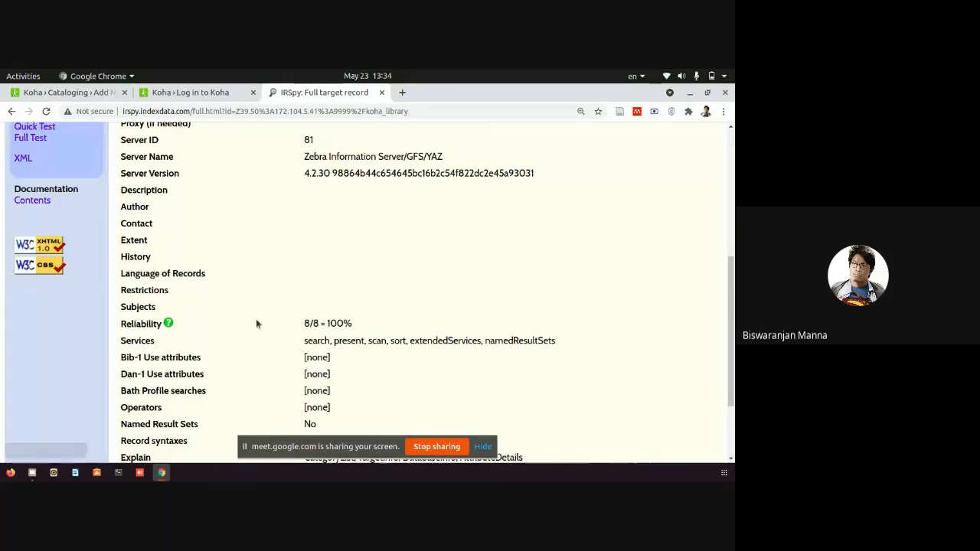
scroll(356, 326, down, 3)
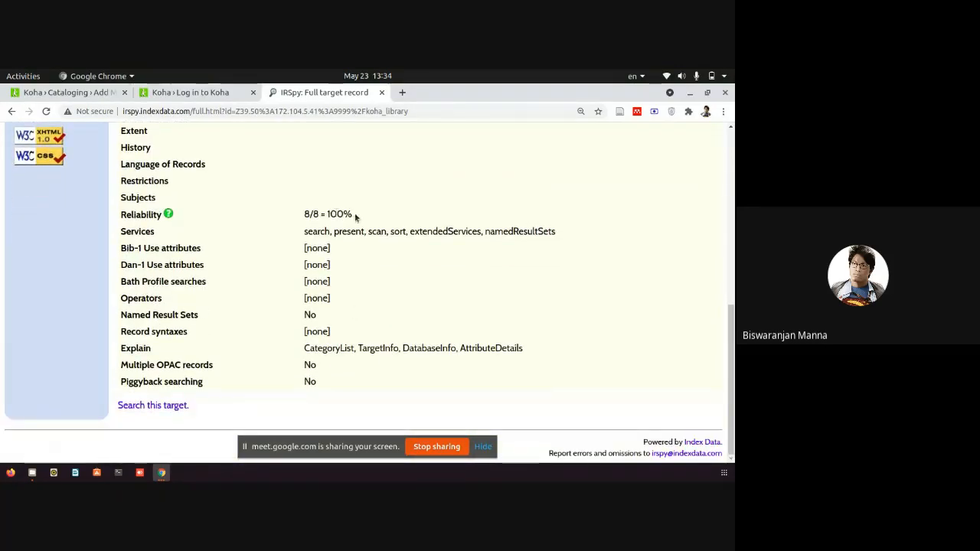
drag(355, 218, 122, 212)
click(215, 213)
drag(371, 217, 108, 221)
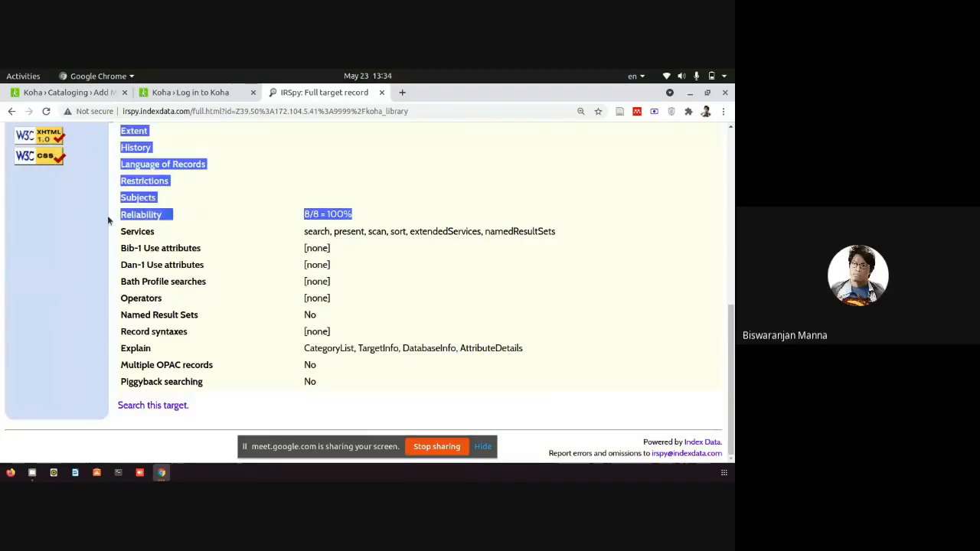
scroll(557, 299, up, 1)
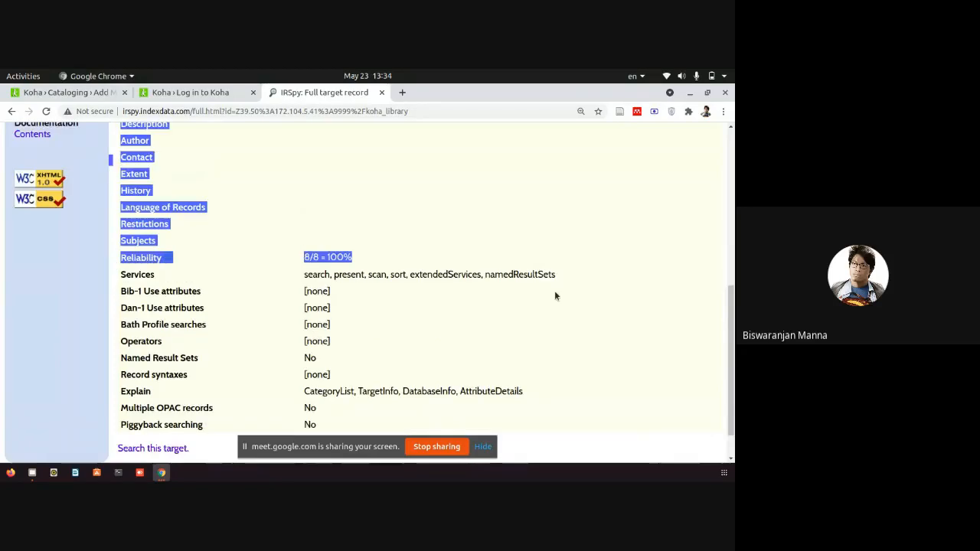
scroll(557, 295, up, 6)
scroll(505, 236, up, 3)
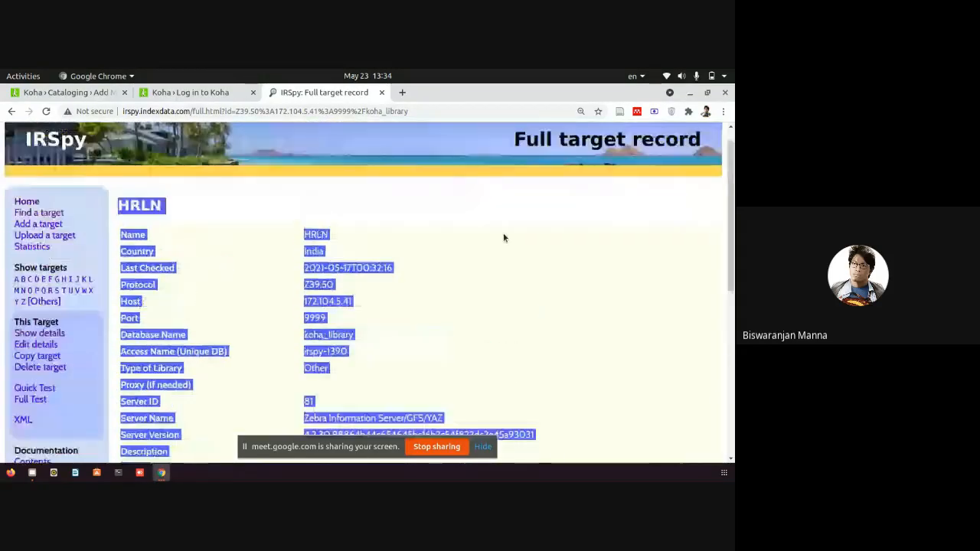
scroll(504, 238, up, 1)
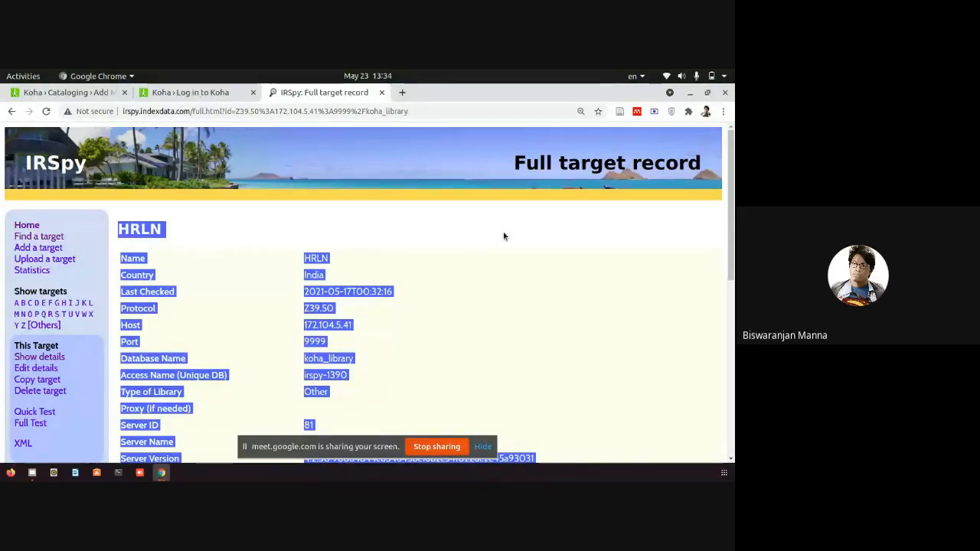
click(580, 374)
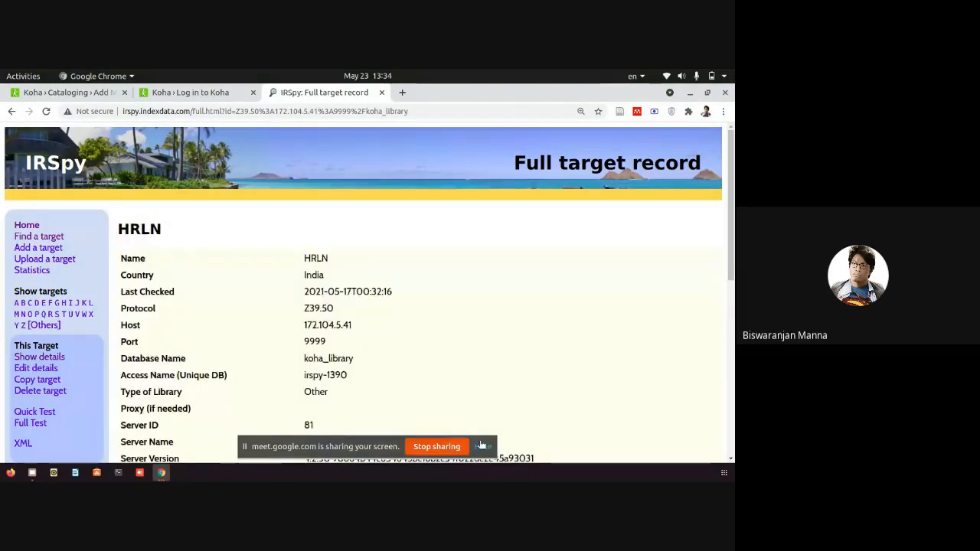
Load the Koha login page at training.blacloud.in:13035 in the login tab.
click(193, 93)
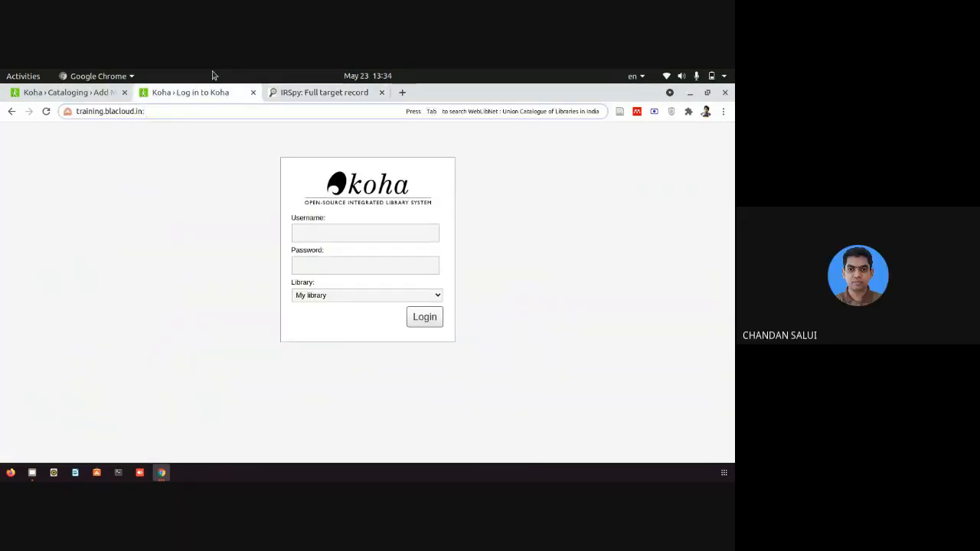
text(13)
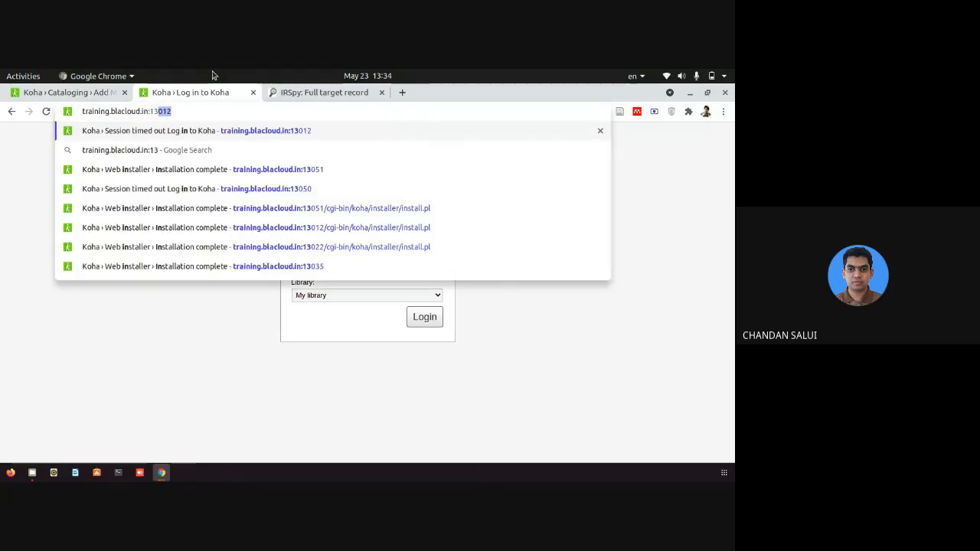
text(5)
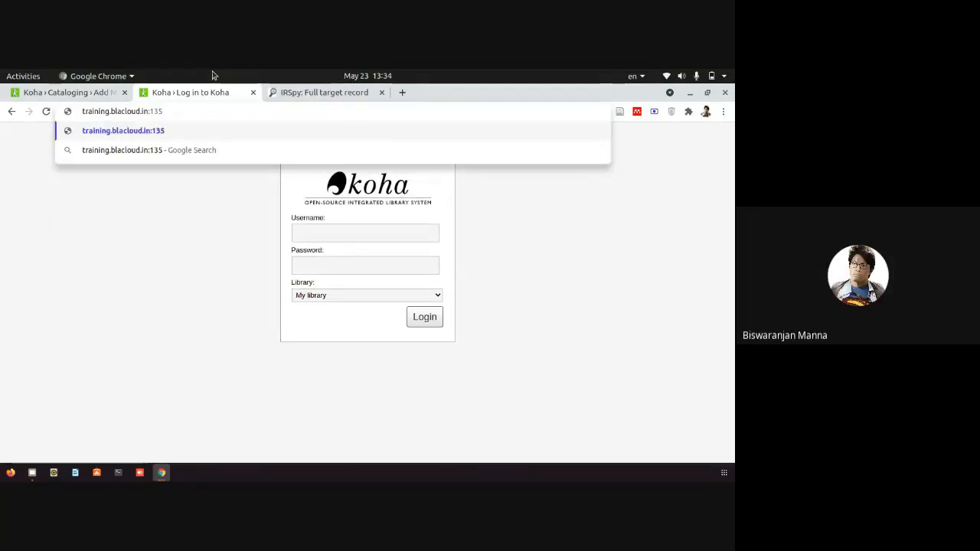
key(BackSpace)
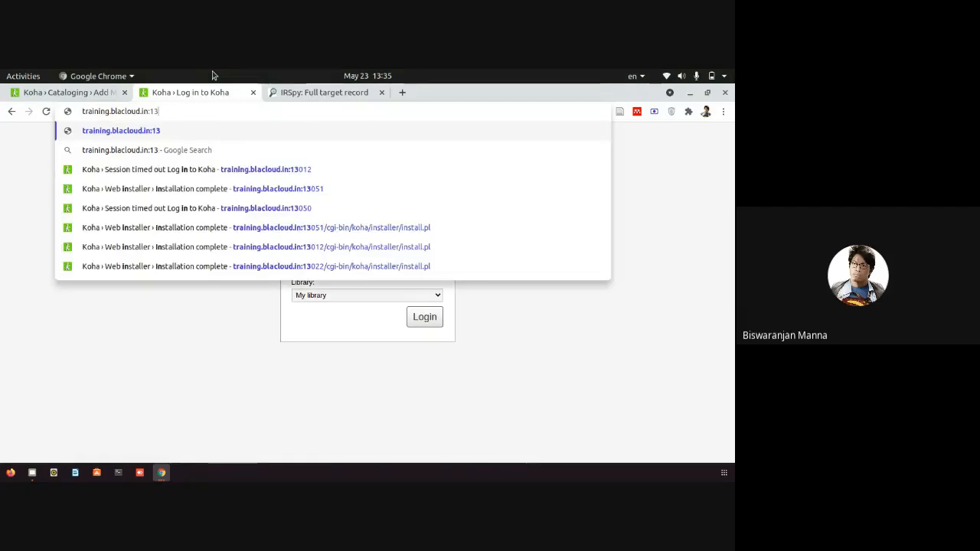
text(035)
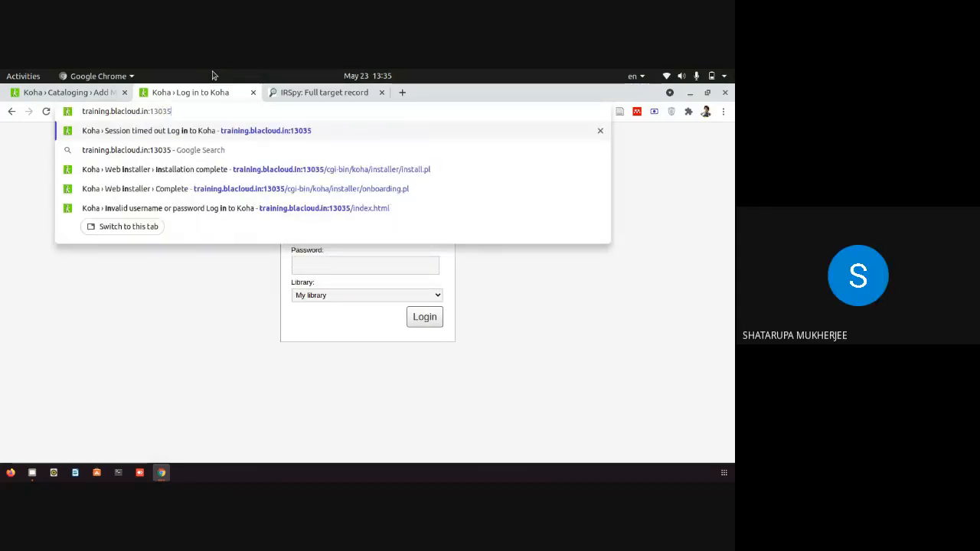
key(Return)
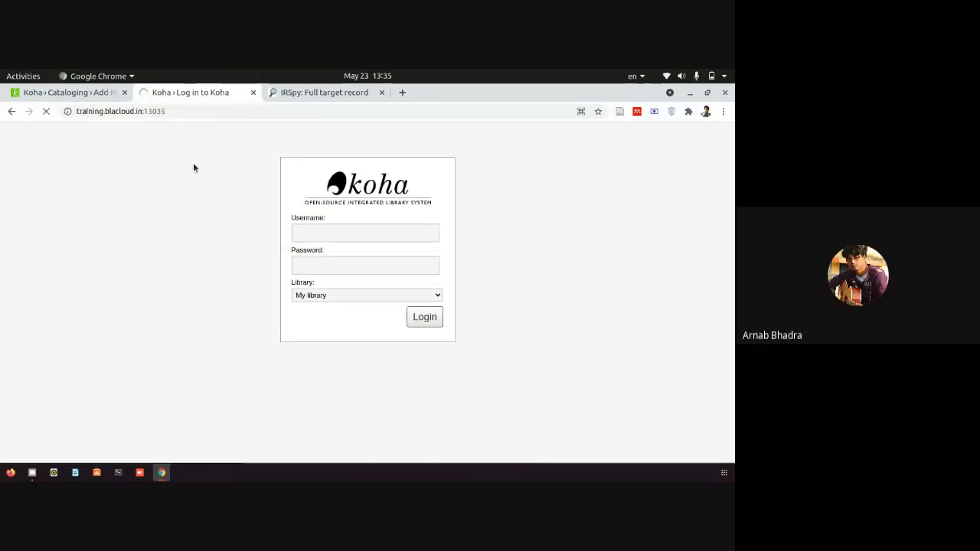
Return to the Koha login page and enter the staff username, moving on to Password.
click(323, 95)
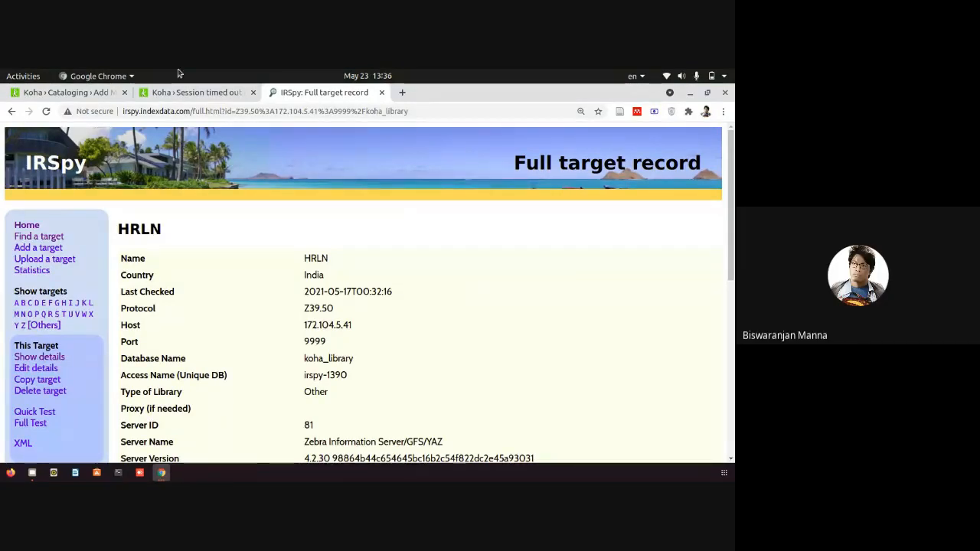
click(191, 92)
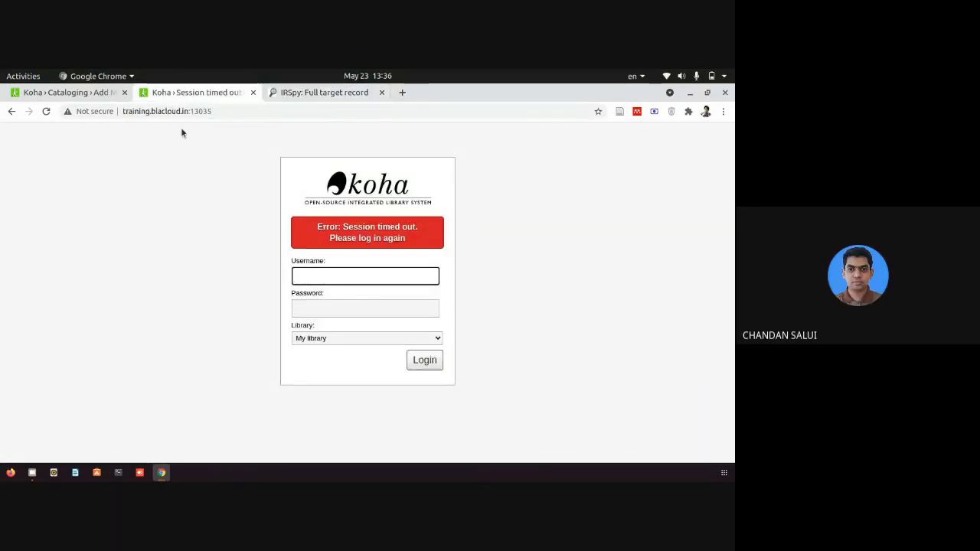
click(345, 275)
text(bla)
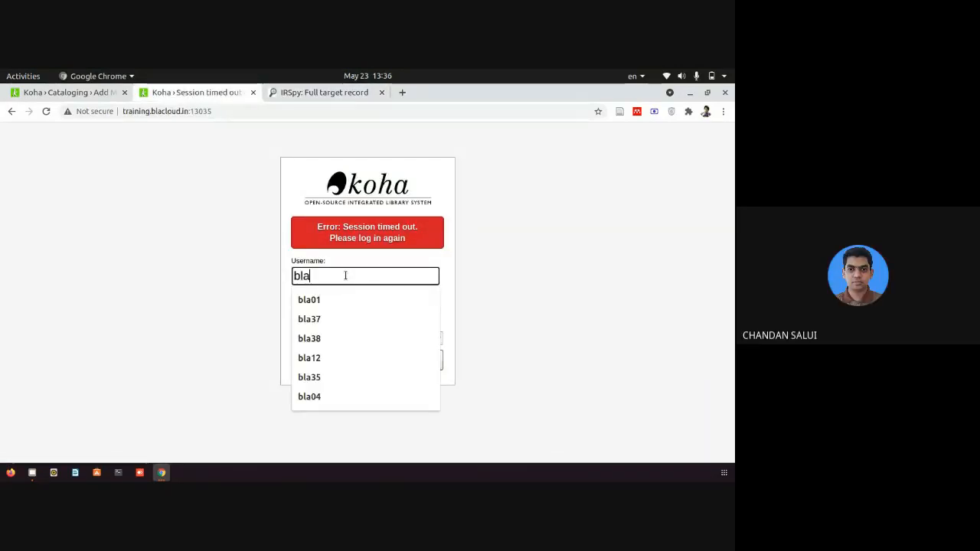
text(35)
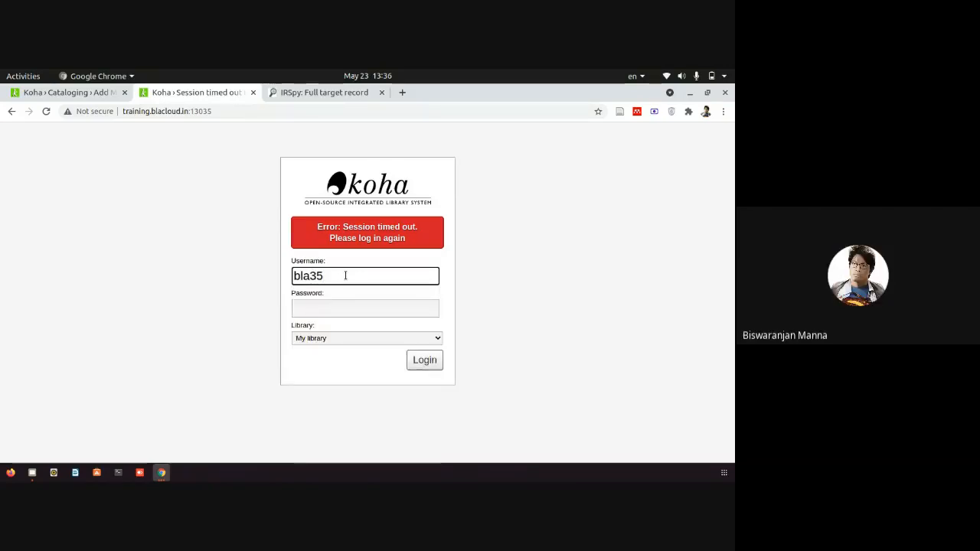
key(Tab)
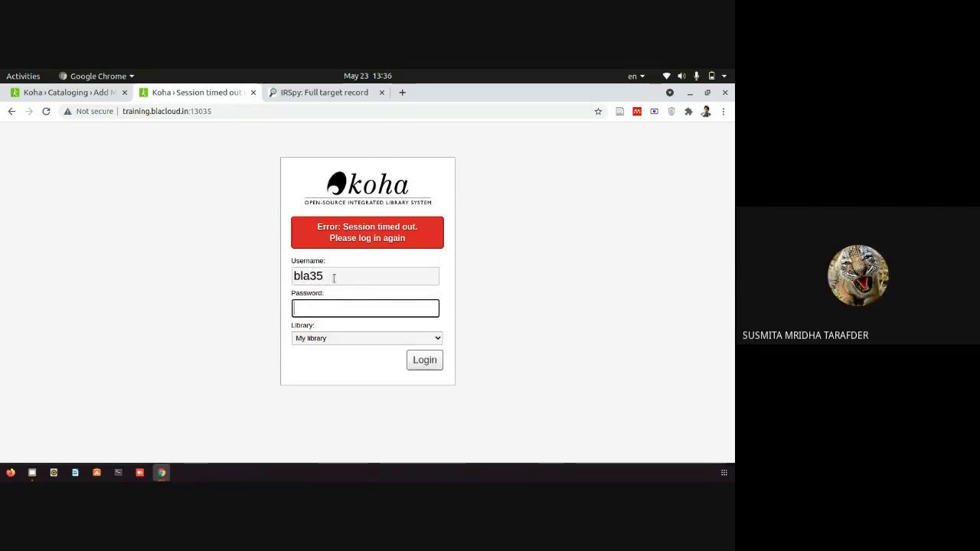